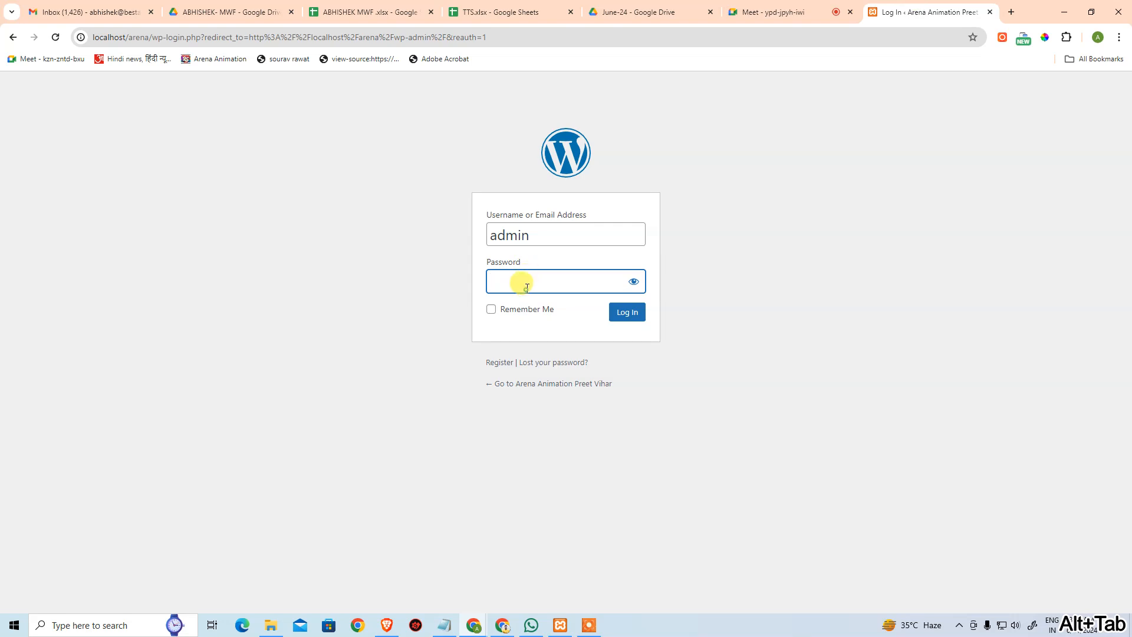
- Copy the arena site's admin password from the Notepad installation notes and log in to WordPress with it
{"action": "left_click", "coordinate": [629, 314]}
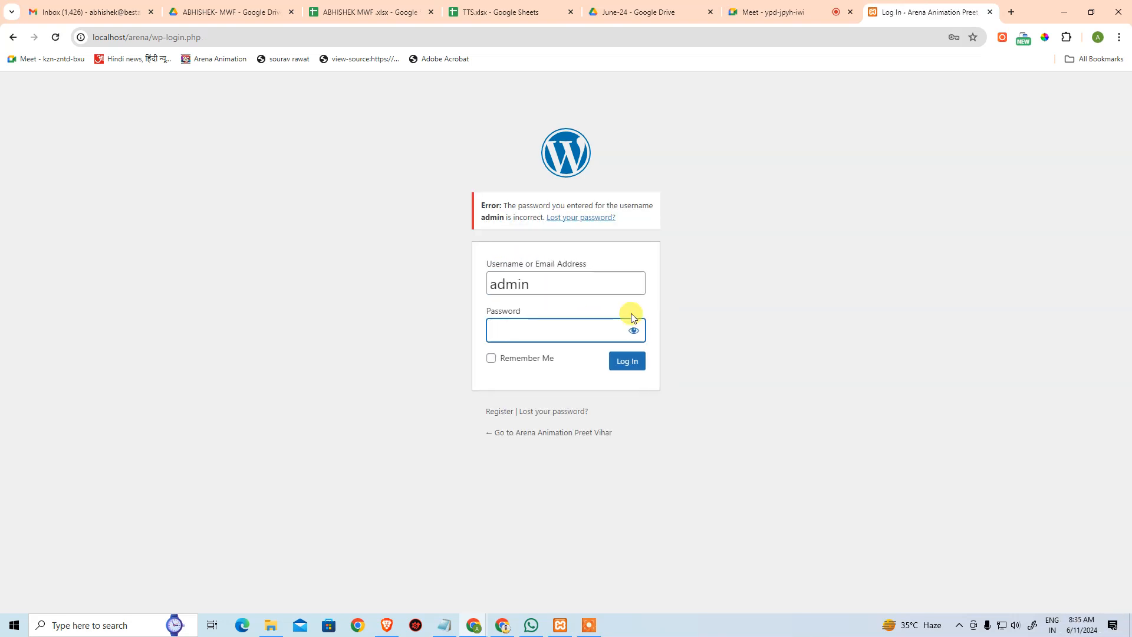
{"action": "key", "text": "alt+Tab"}
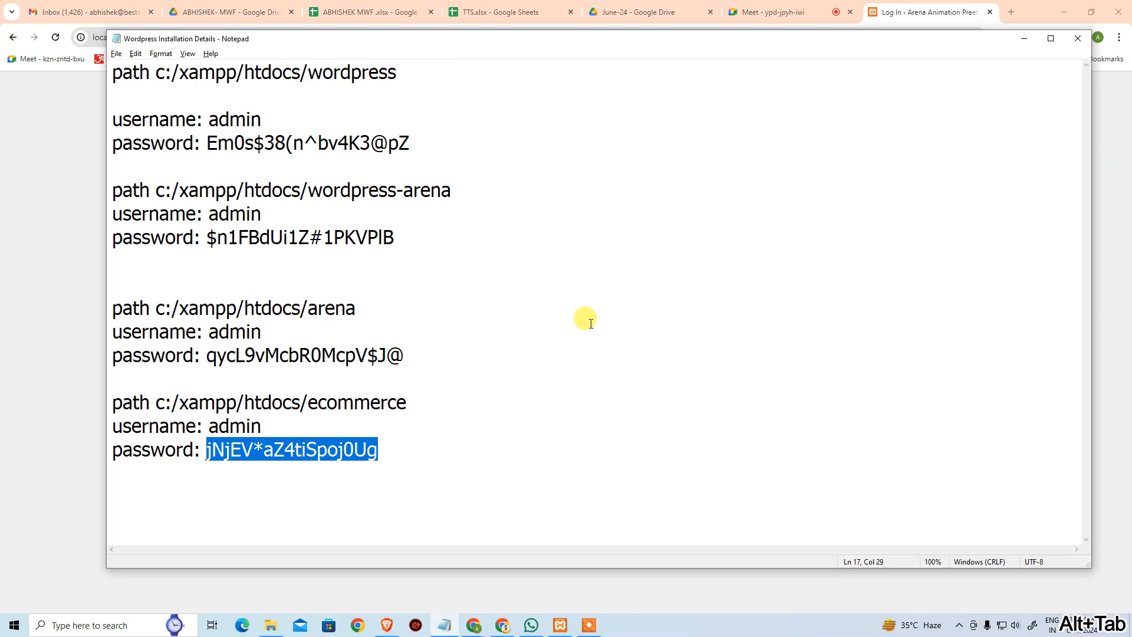
{"action": "left_click", "coordinate": [436, 416]}
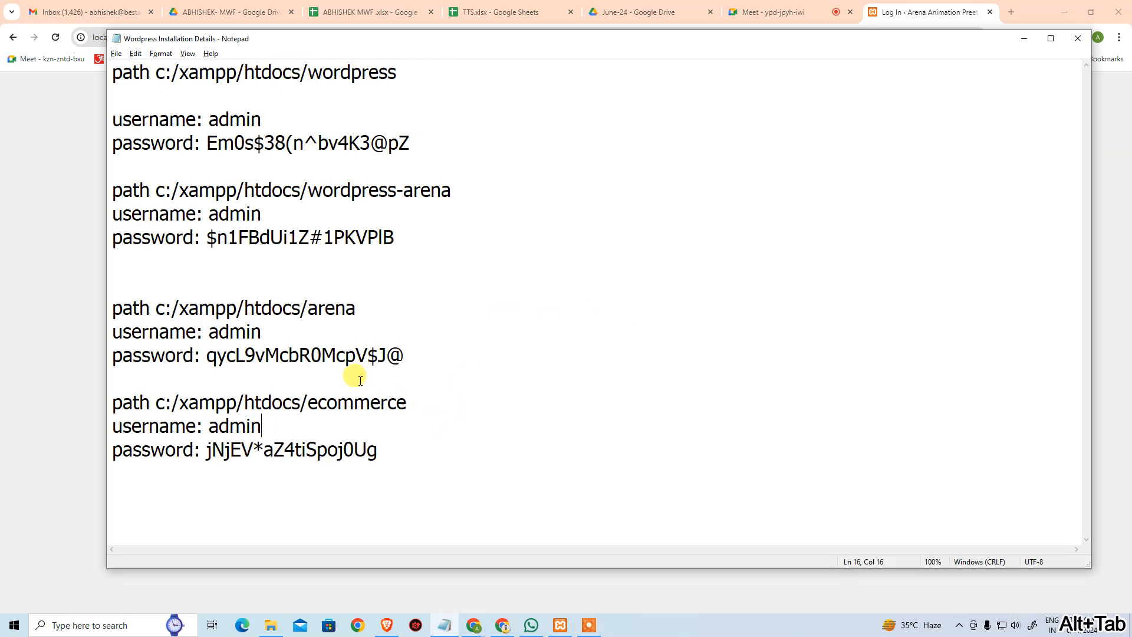
{"action": "left_click_drag", "start_coordinate": [208, 357], "coordinate": [475, 347]}
{"action": "key", "text": "ctrl+c"}
{"action": "key", "text": "alt+Tab"}
{"action": "key", "text": "ctrl+v"}
{"action": "left_click", "coordinate": [626, 363]}
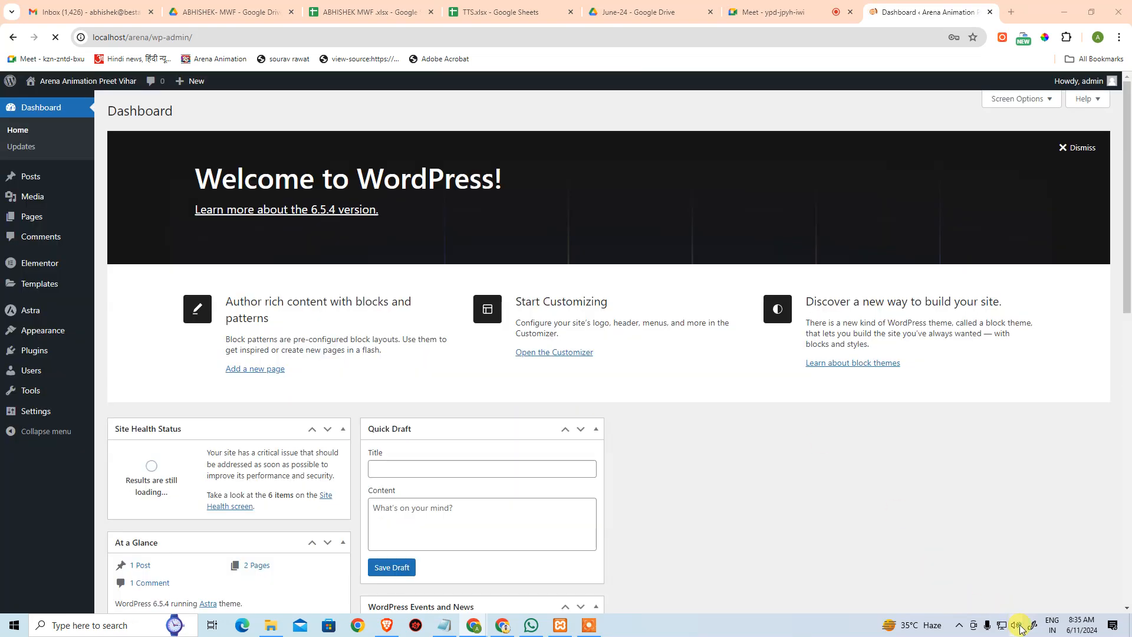
- Check the Meet participants and mark day 11 in the 0800-0900 WORDPRESS attendance sheet: P for the first student, A for the next three
{"action": "left_click", "coordinate": [1016, 625]}
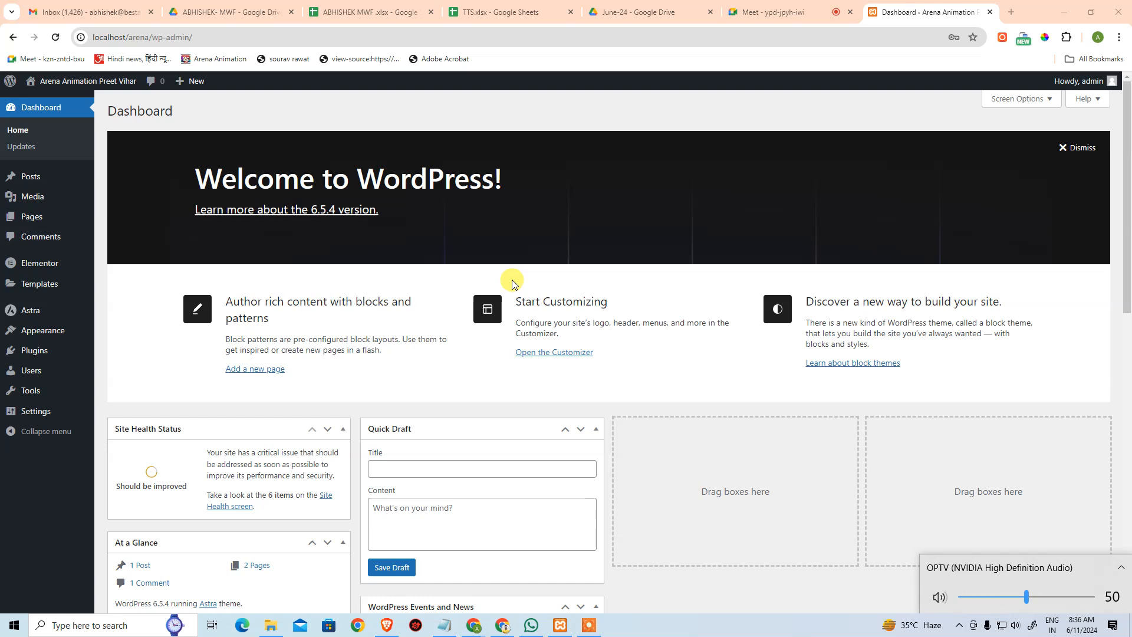
{"action": "mouse_move", "coordinate": [21, 275]}
{"action": "left_click", "coordinate": [770, 11]}
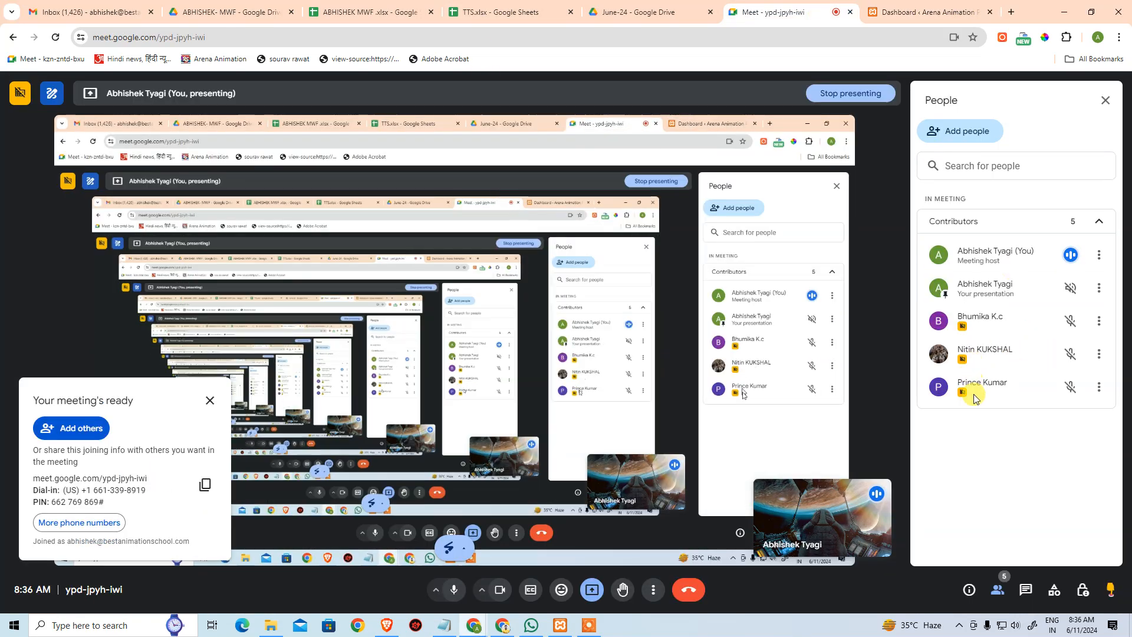
{"action": "left_click", "coordinate": [371, 11]}
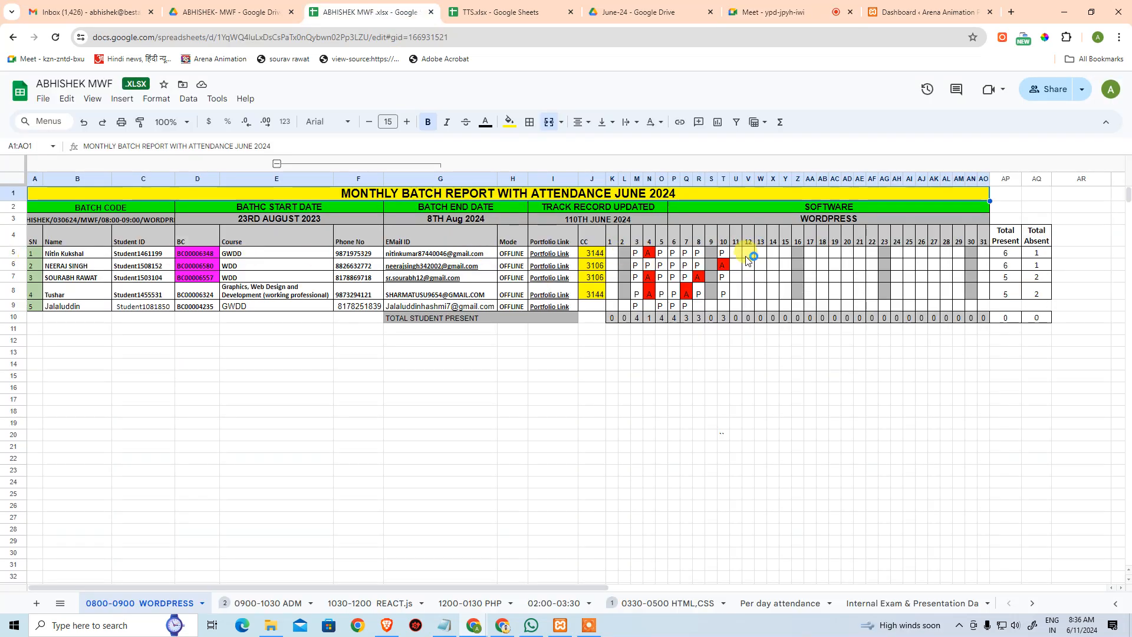
{"action": "left_click", "coordinate": [741, 253]}
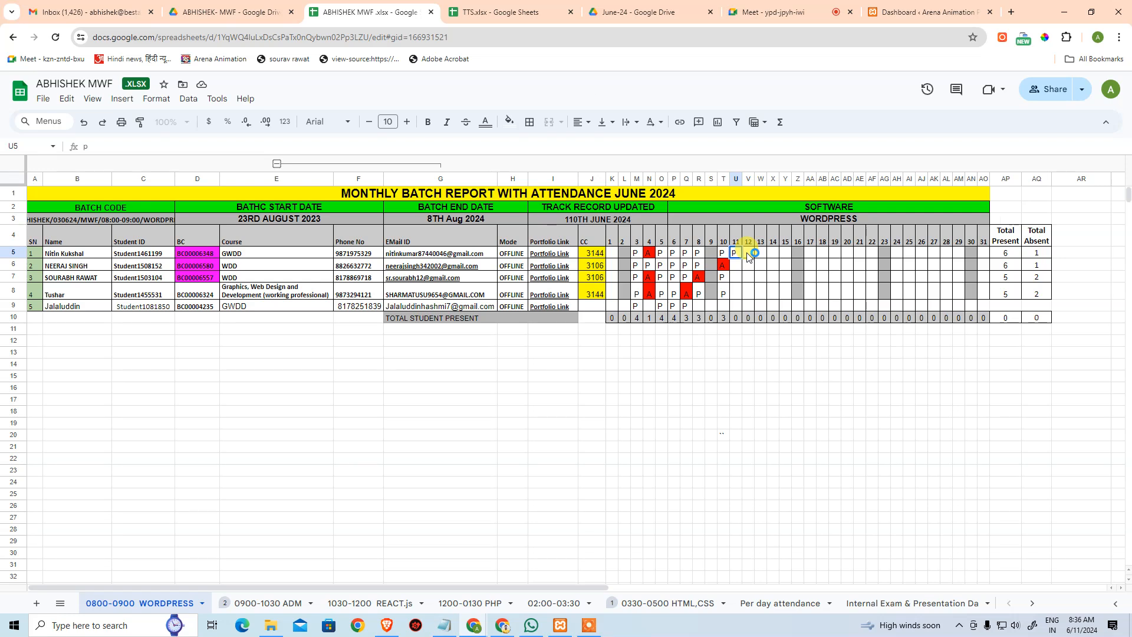
{"action": "type", "text": "P"}
{"action": "key", "text": "Return"}
{"action": "type", "text": "A"}
{"action": "key", "text": "Return"}
{"action": "type", "text": "A"}
{"action": "key", "text": "Return"}
{"action": "type", "text": "A"}
- In the TTS workbook's 9-1030-TTS-SQL batch sheet, mark day 11 as A, P, P, A for the four students
{"action": "left_click", "coordinate": [519, 12]}
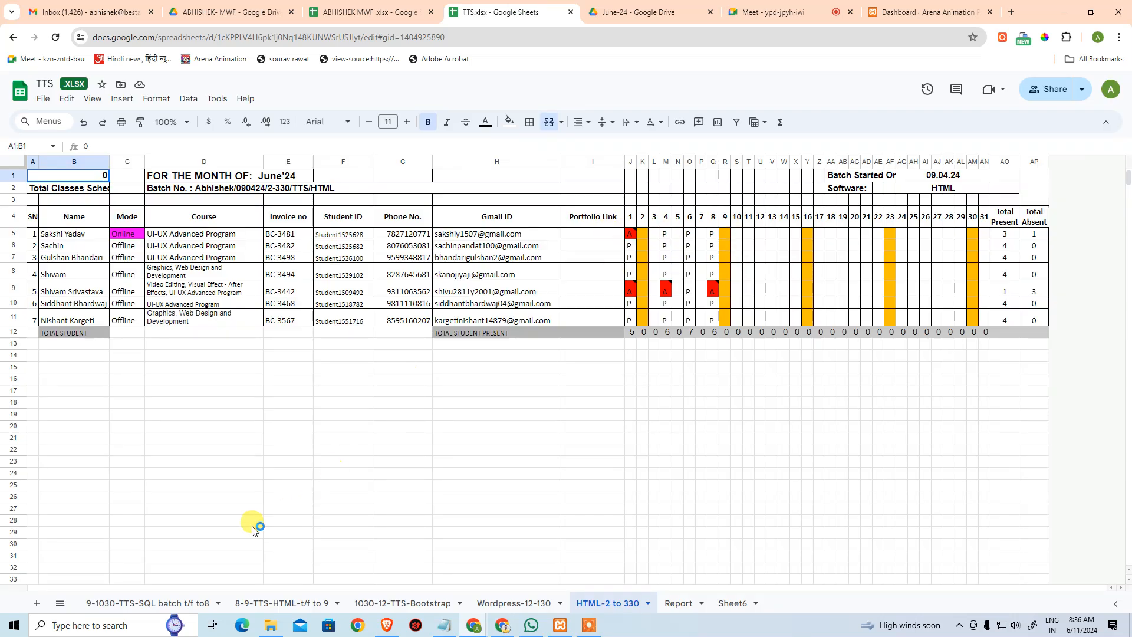
{"action": "left_click", "coordinate": [171, 606]}
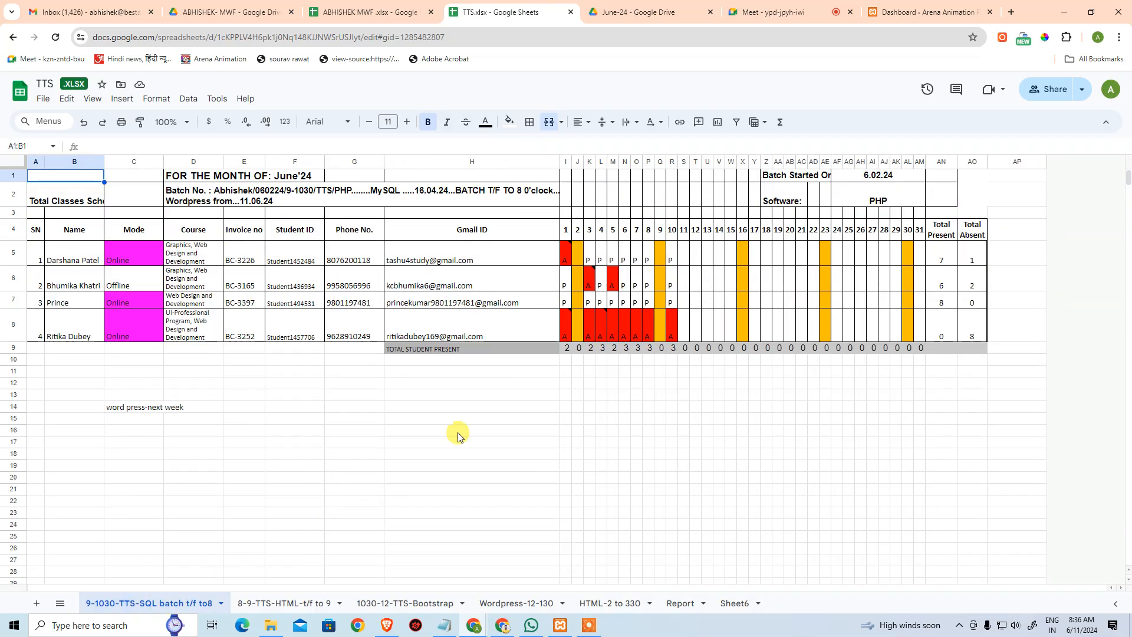
{"action": "left_click", "coordinate": [686, 255]}
{"action": "type", "text": "A"}
{"action": "key", "text": "Return"}
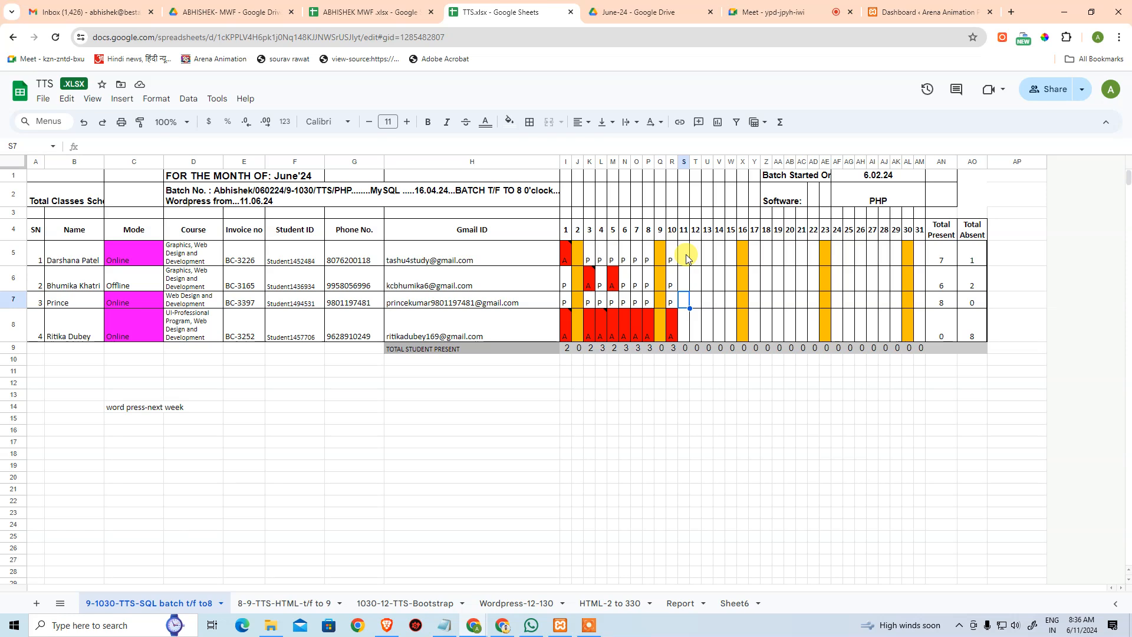
{"action": "type", "text": "P"}
{"action": "key", "text": "Return"}
{"action": "type", "text": "P"}
{"action": "key", "text": "Return"}
{"action": "type", "text": "A"}
{"action": "key", "text": "Up"}
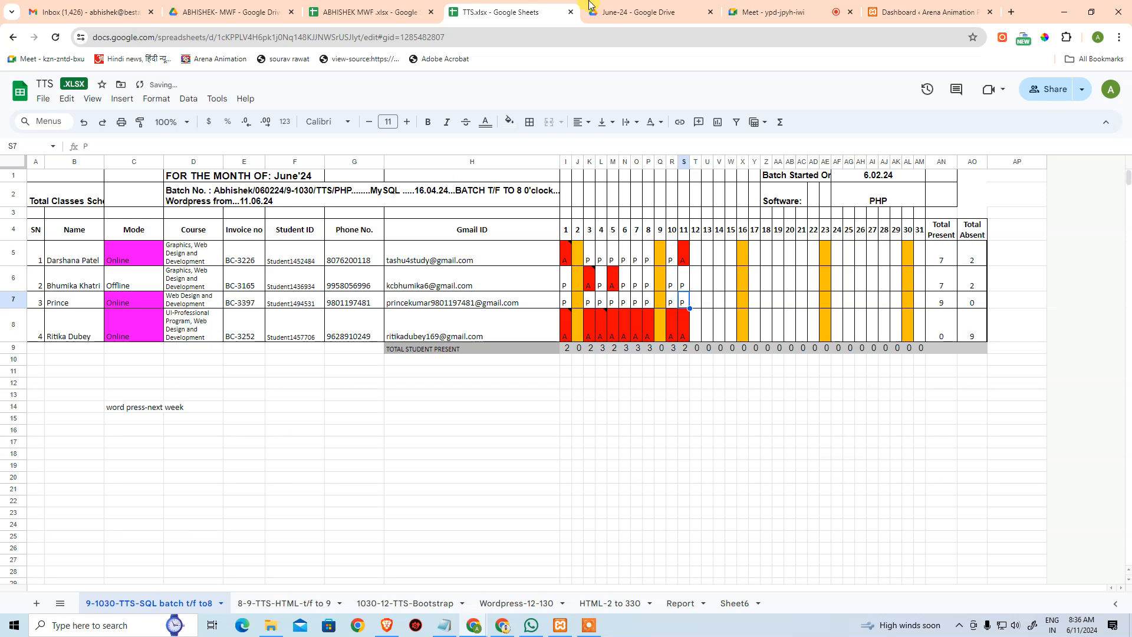
- Return to the WordPress dashboard and open the Arena Animation Preet Vihar site in a new browser tab
{"action": "left_click", "coordinate": [802, 4]}
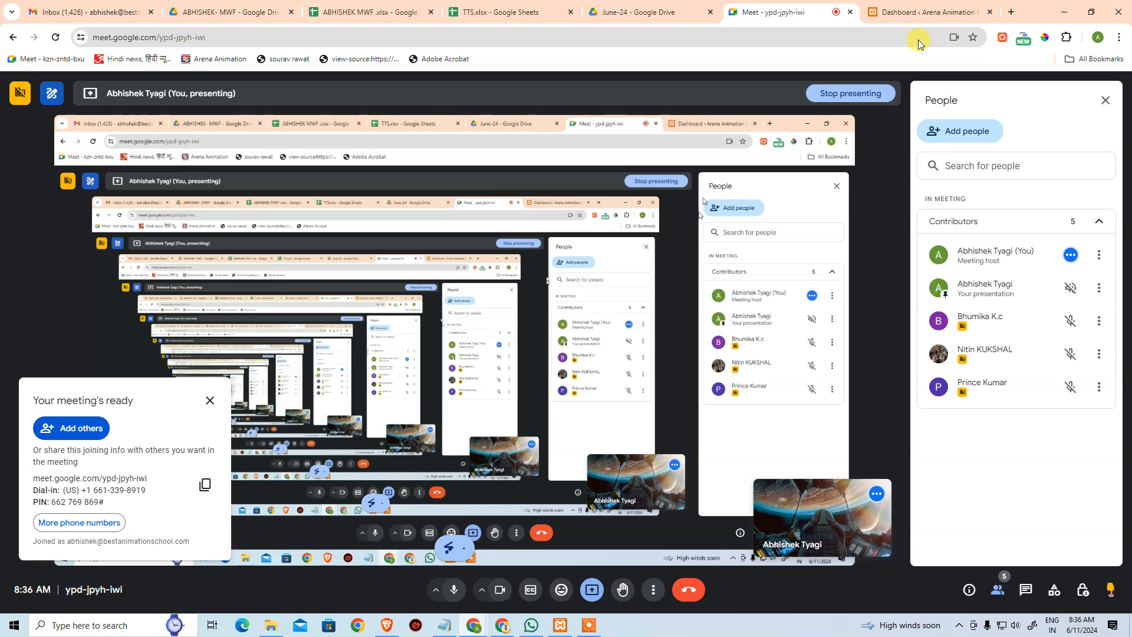
{"action": "left_click", "coordinate": [913, 5]}
{"action": "mouse_move", "coordinate": [42, 288]}
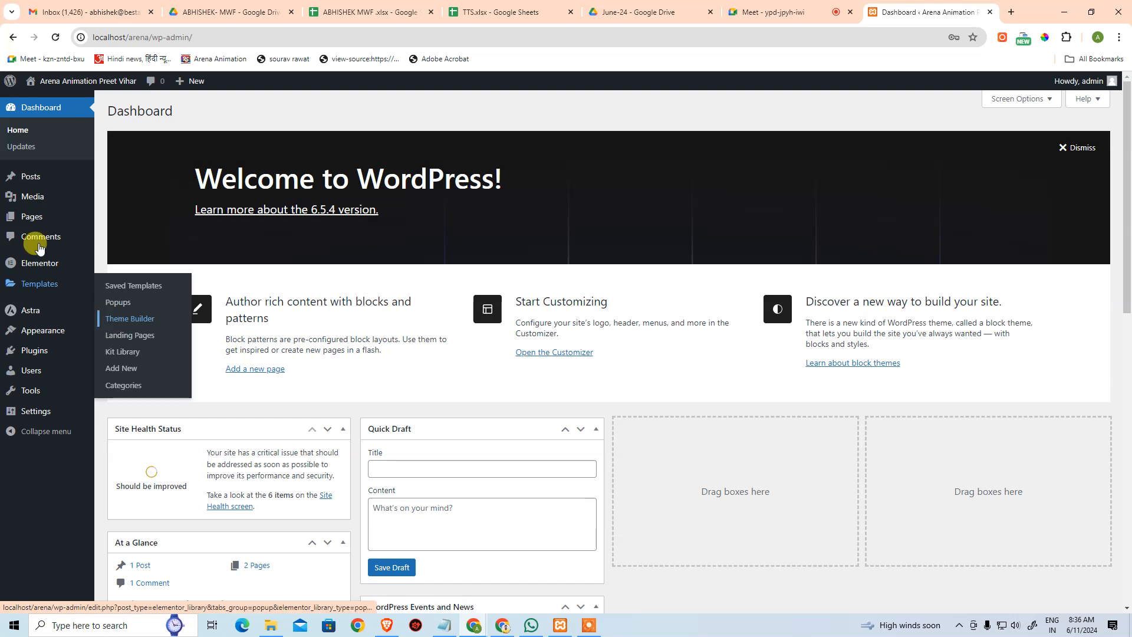
{"action": "mouse_move", "coordinate": [68, 85]}
{"action": "left_click", "coordinate": [37, 102], "text": "ctrl"}
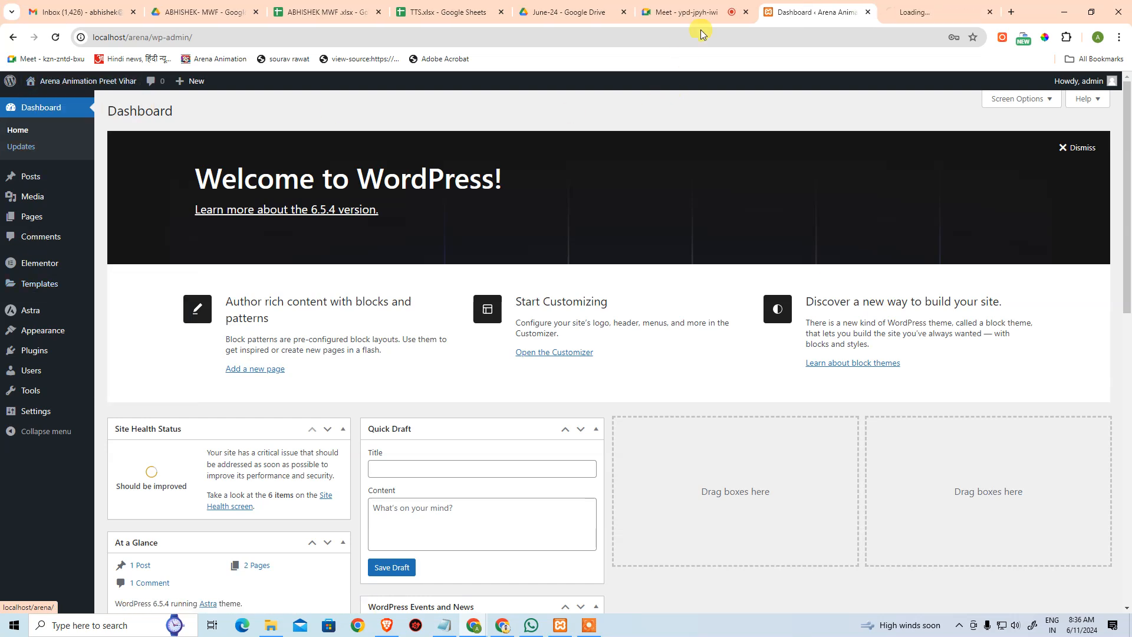
{"action": "left_click", "coordinate": [923, 8]}
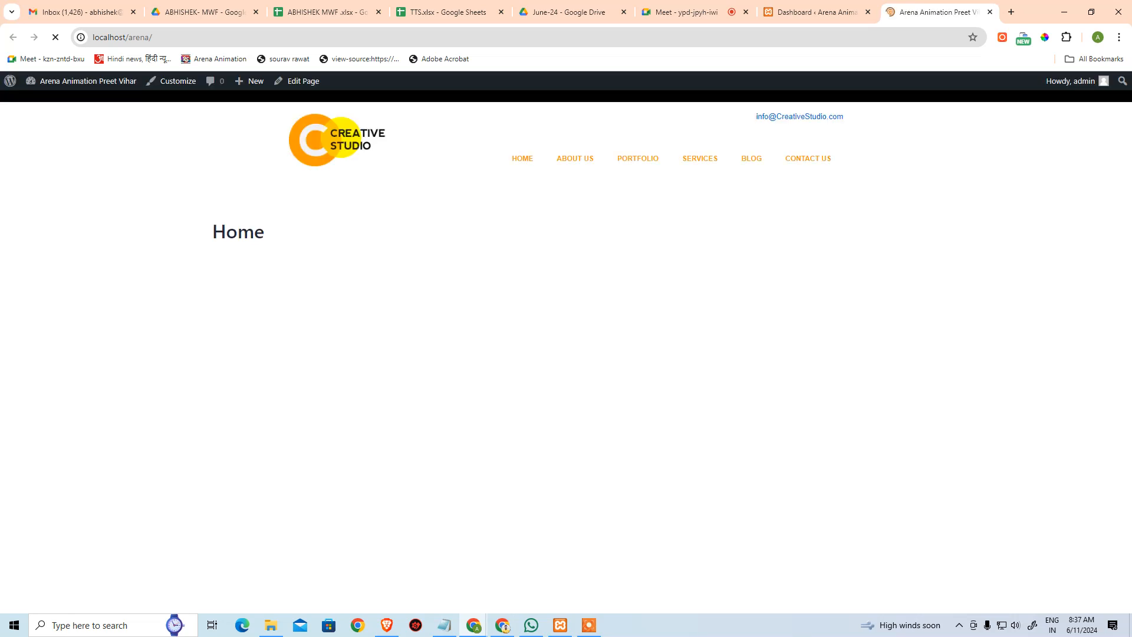
- Look over the site's home page and open it for editing with Elementor
{"action": "scroll", "coordinate": [868, 374], "scroll_direction": "down", "scroll_amount": 3}
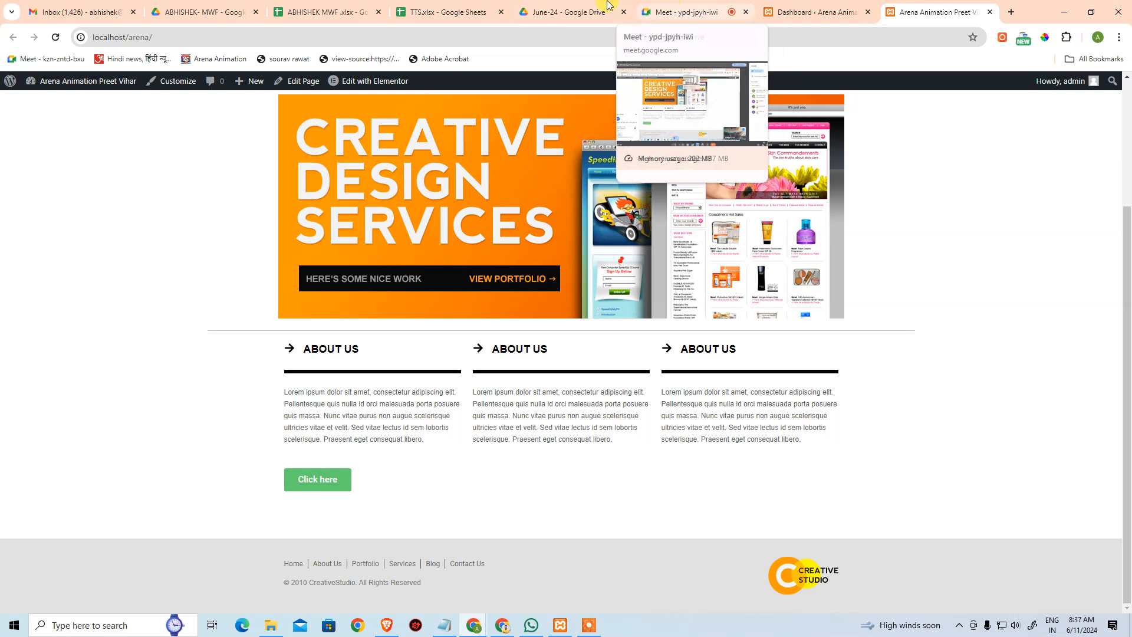
{"action": "left_click", "coordinate": [811, 10]}
{"action": "left_click", "coordinate": [920, 8]}
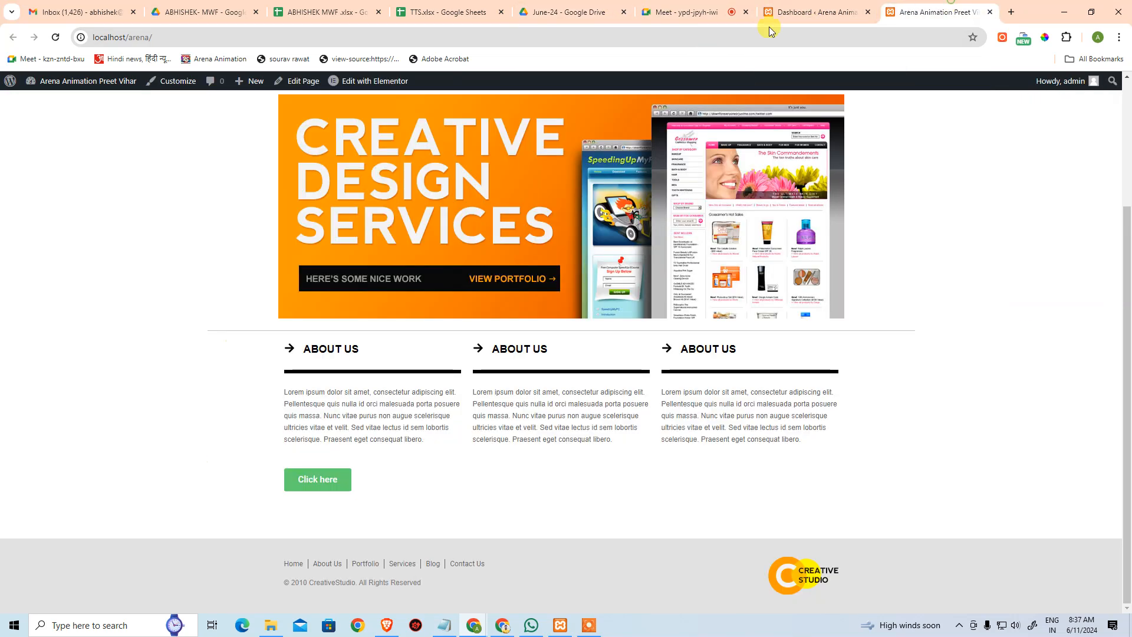
{"action": "left_click", "coordinate": [354, 83]}
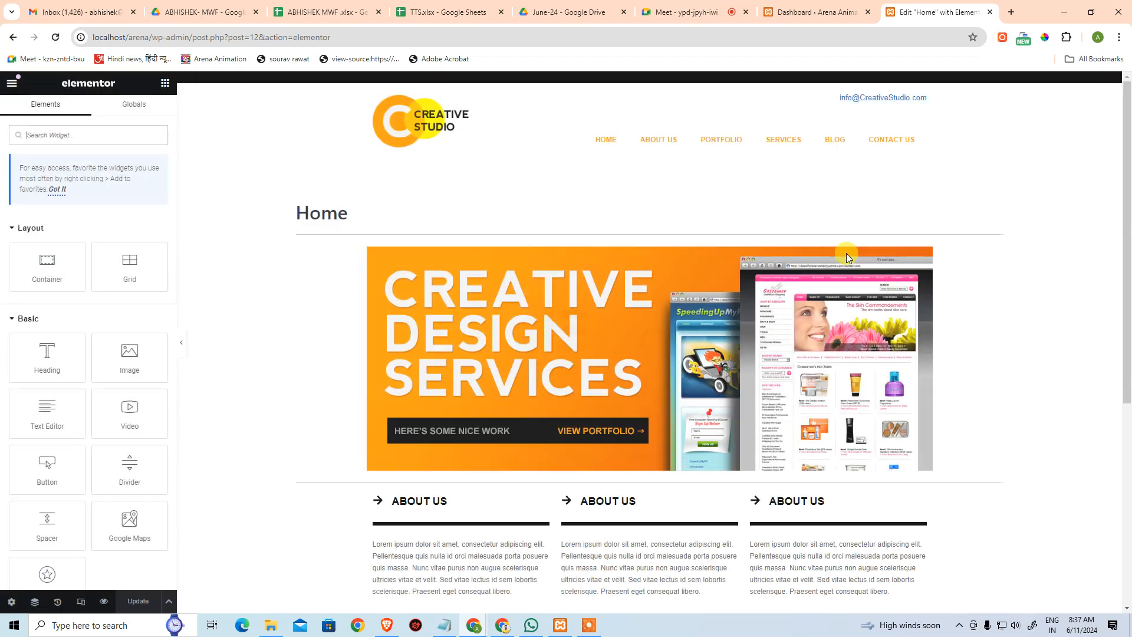
- Add a Slides widget from the Pro widgets to the empty area below the home page's existing content
{"action": "scroll", "coordinate": [831, 279], "scroll_direction": "down", "scroll_amount": 5}
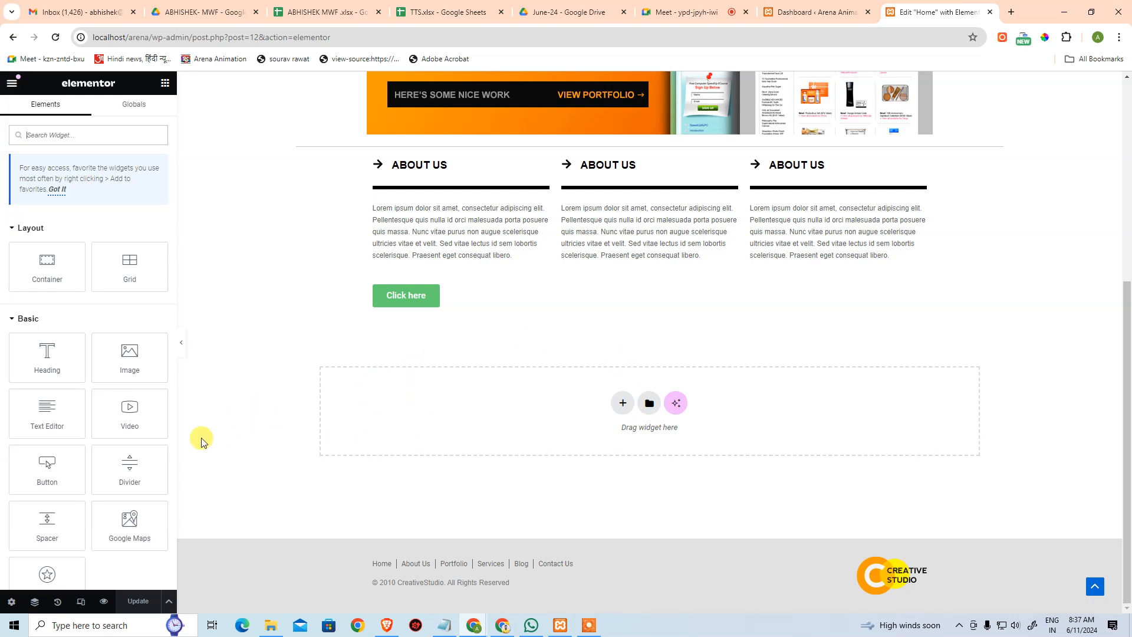
{"action": "scroll", "coordinate": [99, 461], "scroll_direction": "down", "scroll_amount": 4}
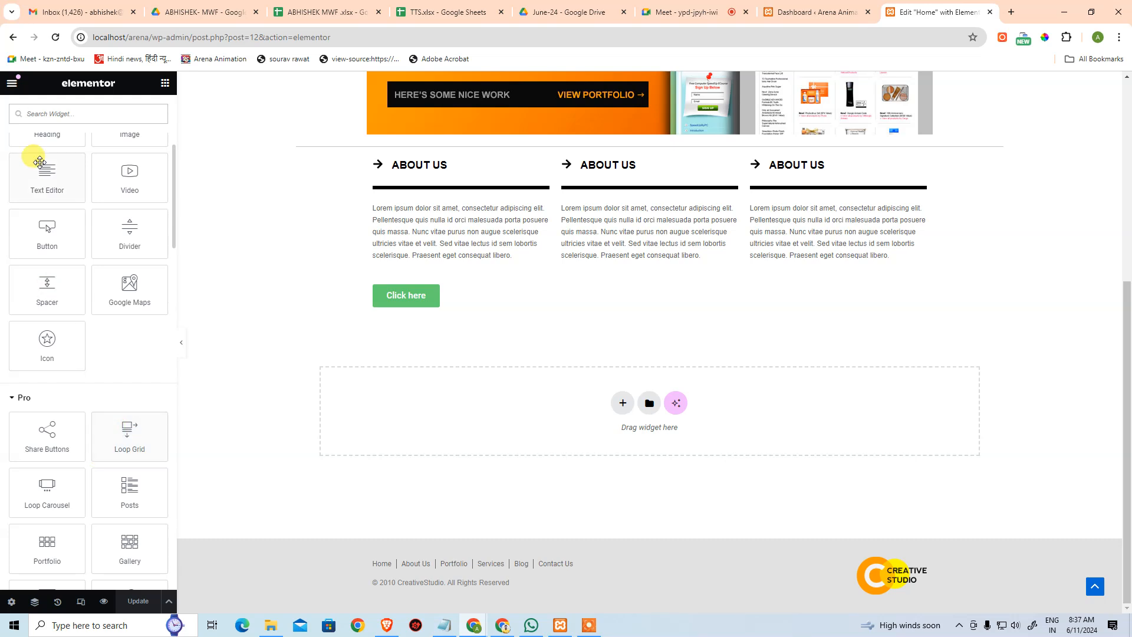
{"action": "scroll", "coordinate": [41, 167], "scroll_direction": "up", "scroll_amount": 1}
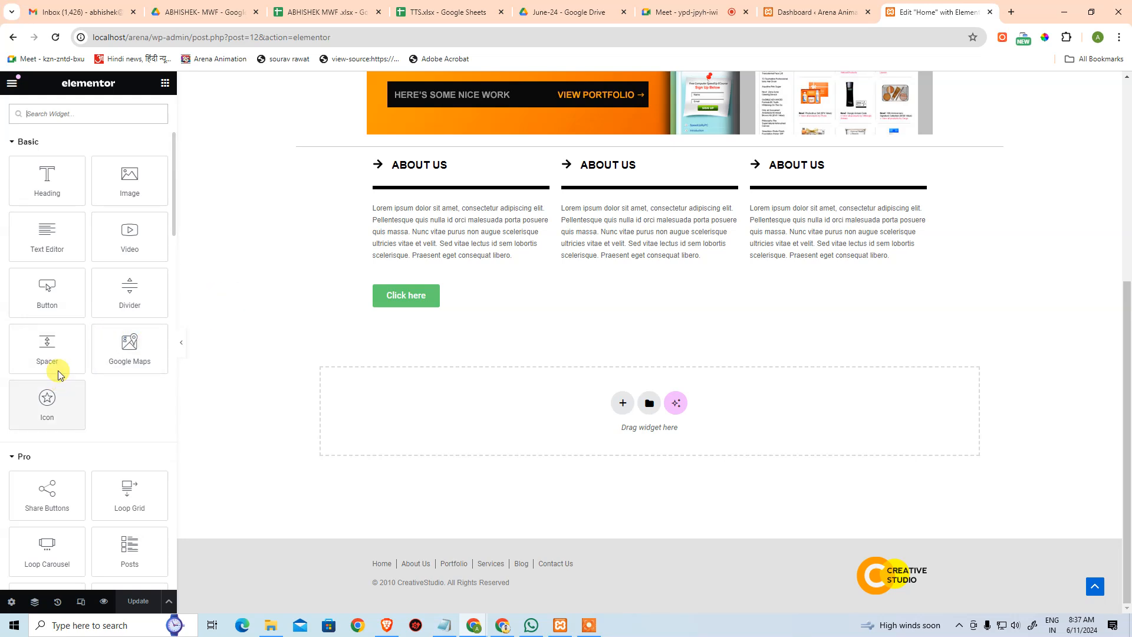
{"action": "scroll", "coordinate": [114, 367], "scroll_direction": "down", "scroll_amount": 2}
{"action": "scroll", "coordinate": [135, 353], "scroll_direction": "down", "scroll_amount": 2}
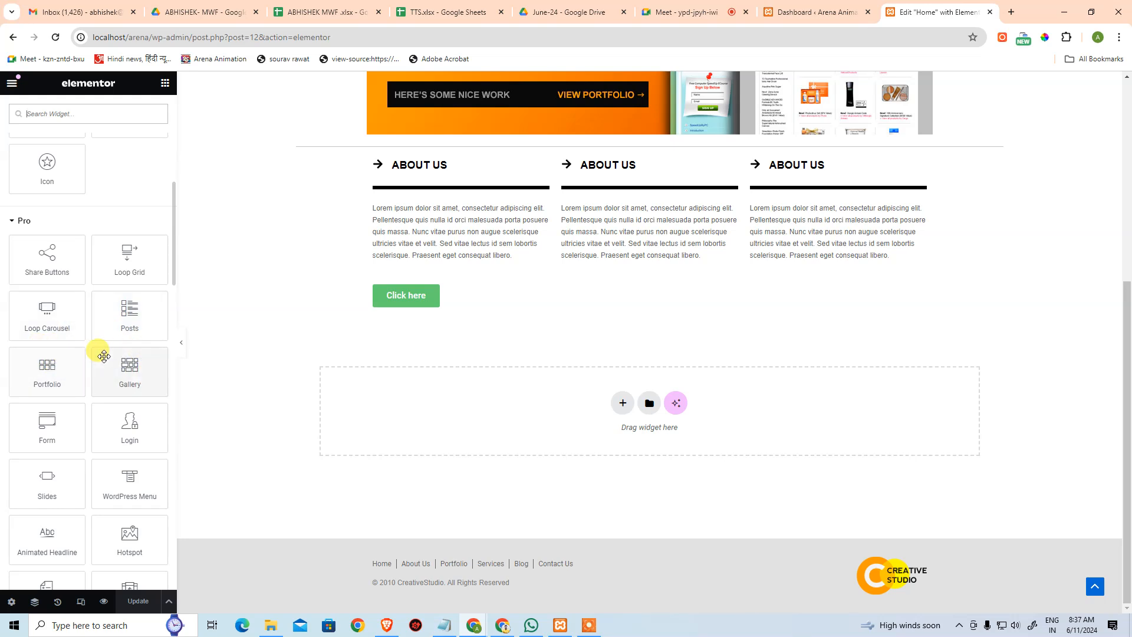
{"action": "scroll", "coordinate": [139, 440], "scroll_direction": "down", "scroll_amount": 1}
{"action": "scroll", "coordinate": [142, 437], "scroll_direction": "down", "scroll_amount": 1}
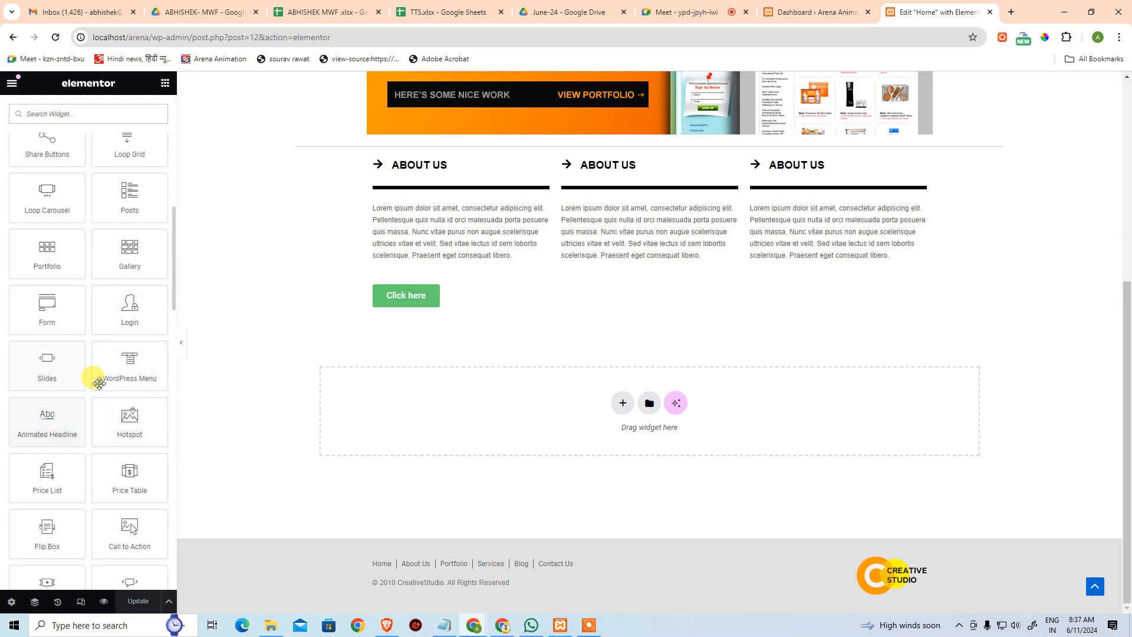
{"action": "left_click_drag", "start_coordinate": [61, 373], "coordinate": [582, 422]}
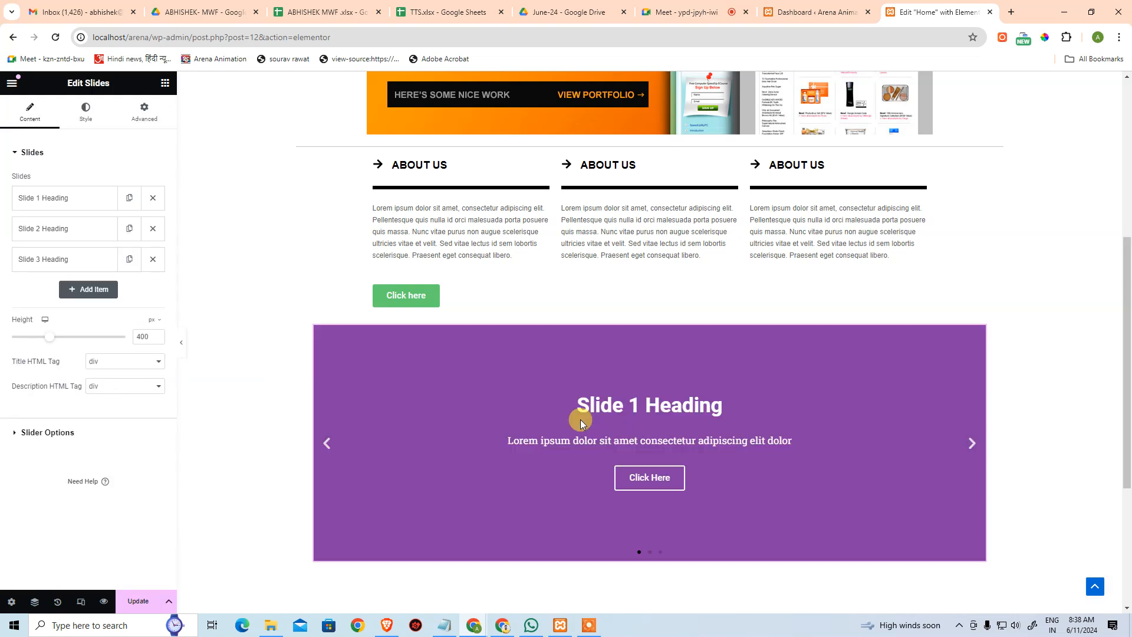
- Page through the new slider's slides and look at the choices for the title and description HTML tags
{"action": "scroll", "coordinate": [548, 401], "scroll_direction": "down", "scroll_amount": 2}
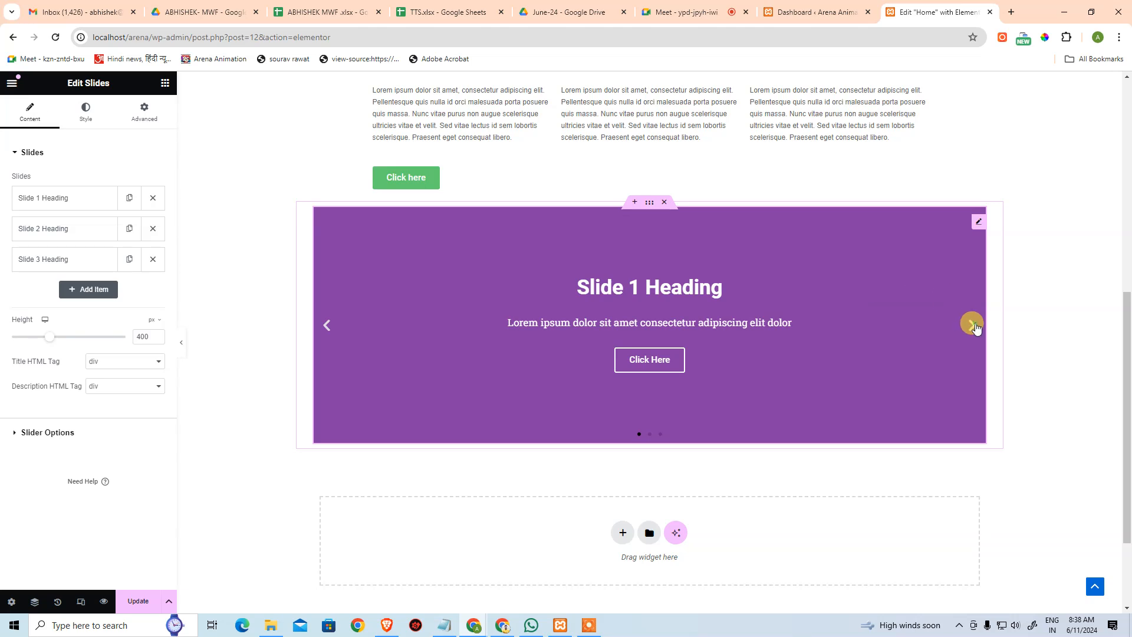
{"action": "left_click", "coordinate": [971, 325]}
{"action": "left_click", "coordinate": [972, 324]}
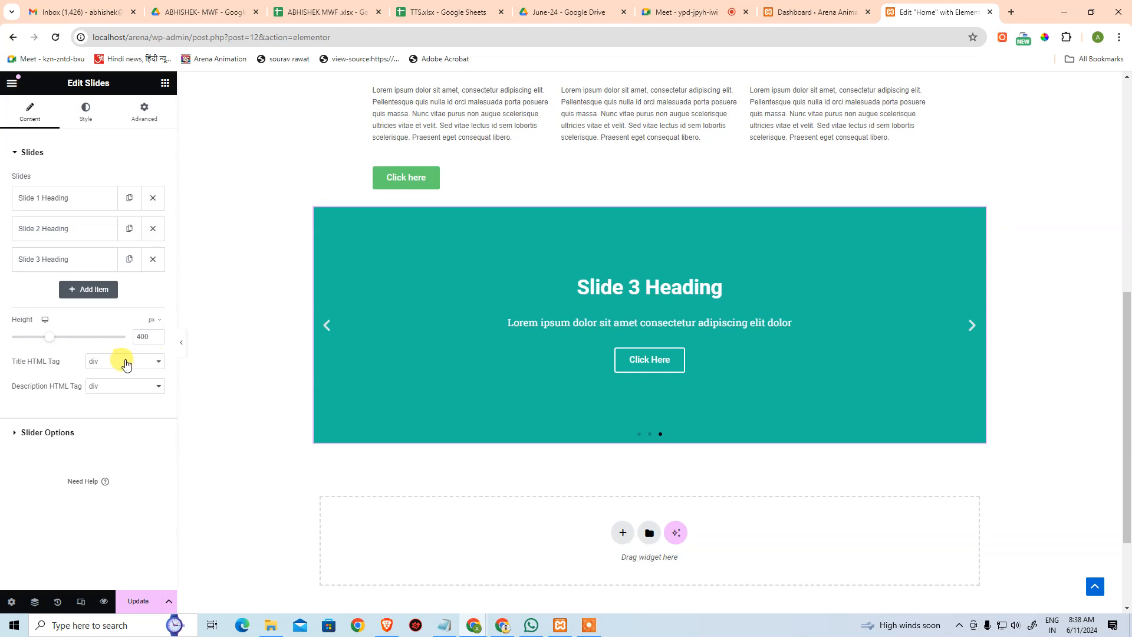
{"action": "left_click", "coordinate": [125, 361]}
{"action": "left_click", "coordinate": [126, 365]}
{"action": "left_click", "coordinate": [126, 388]}
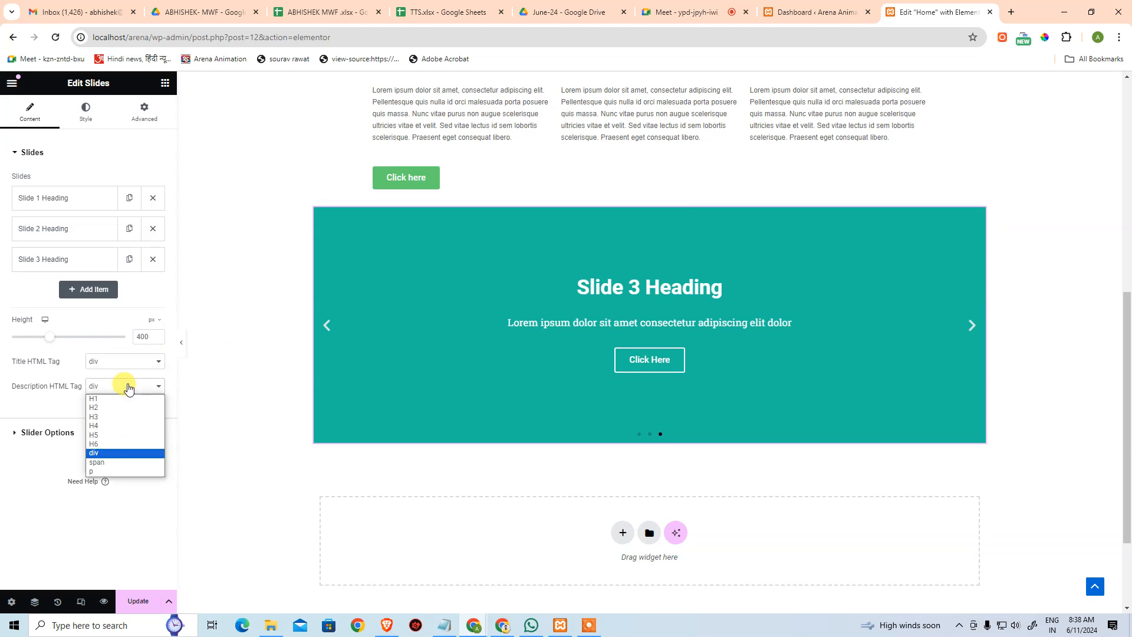
{"action": "left_click", "coordinate": [33, 408]}
- In the Slider Options, try the Arrows, Dots and None navigation styles and set navigation back to Arrows and Dots
{"action": "left_click", "coordinate": [42, 433]}
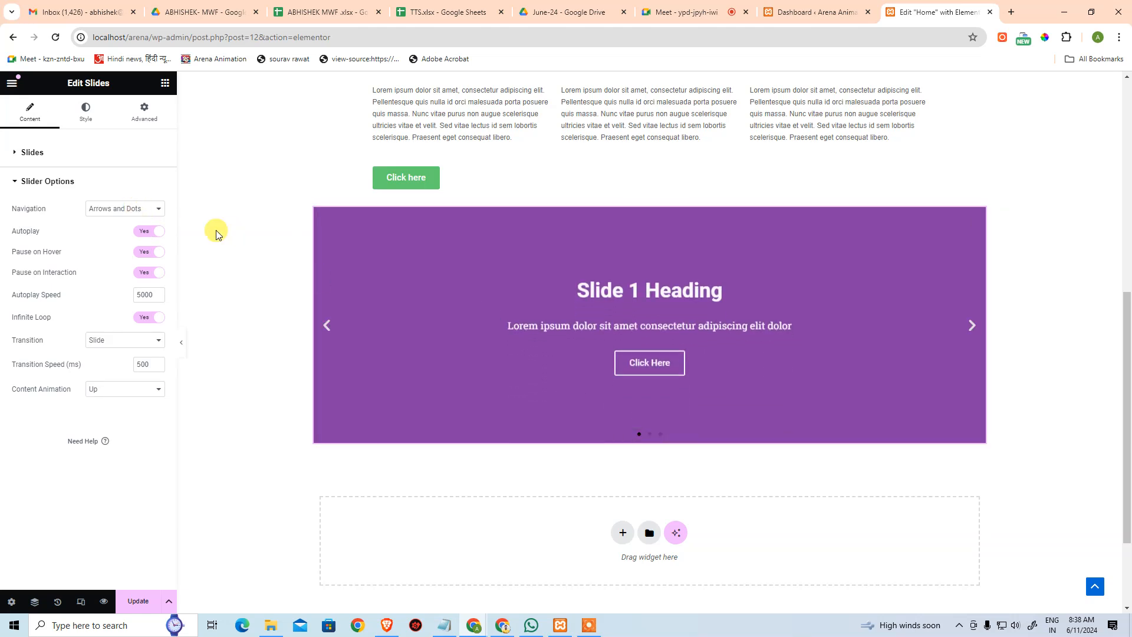
{"action": "left_click", "coordinate": [130, 209]}
{"action": "left_click", "coordinate": [121, 230]}
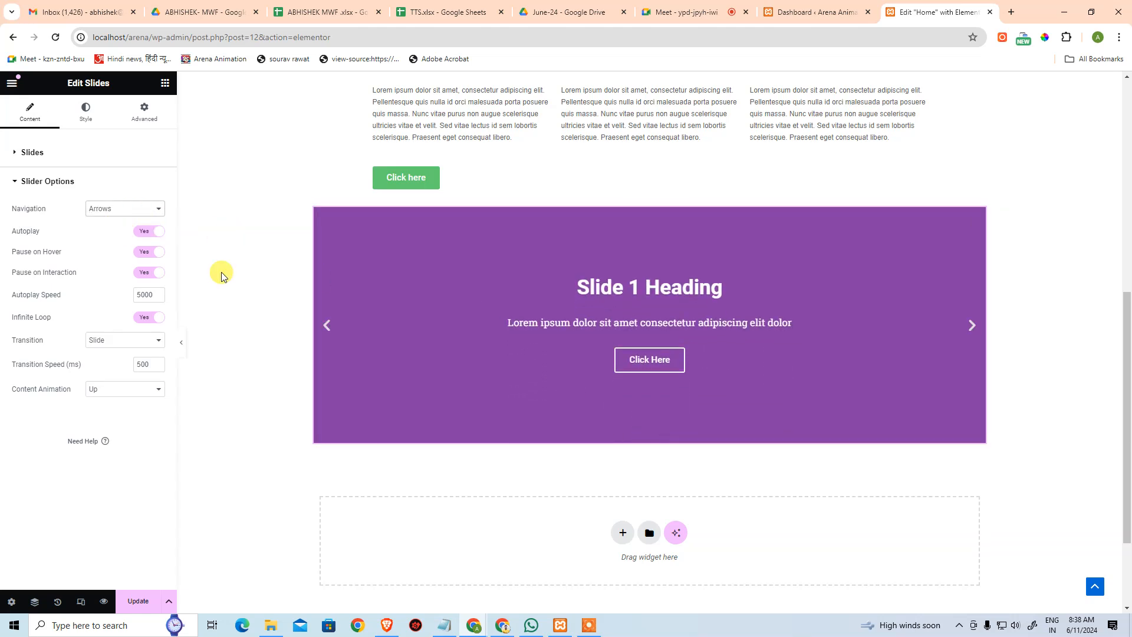
{"action": "left_click", "coordinate": [147, 209]}
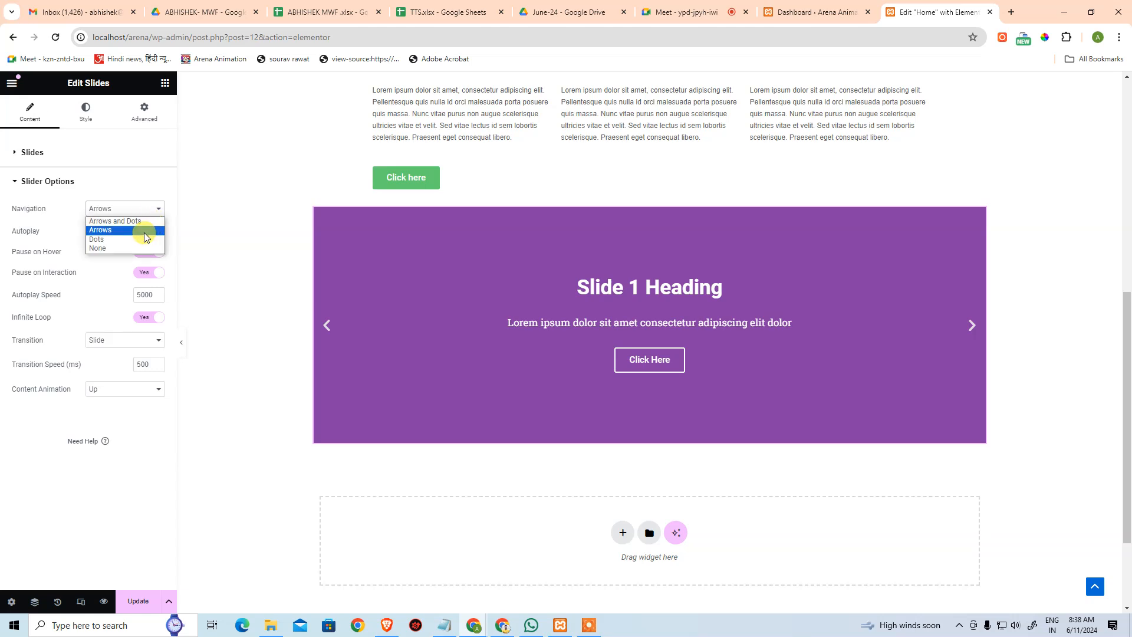
{"action": "left_click", "coordinate": [146, 238]}
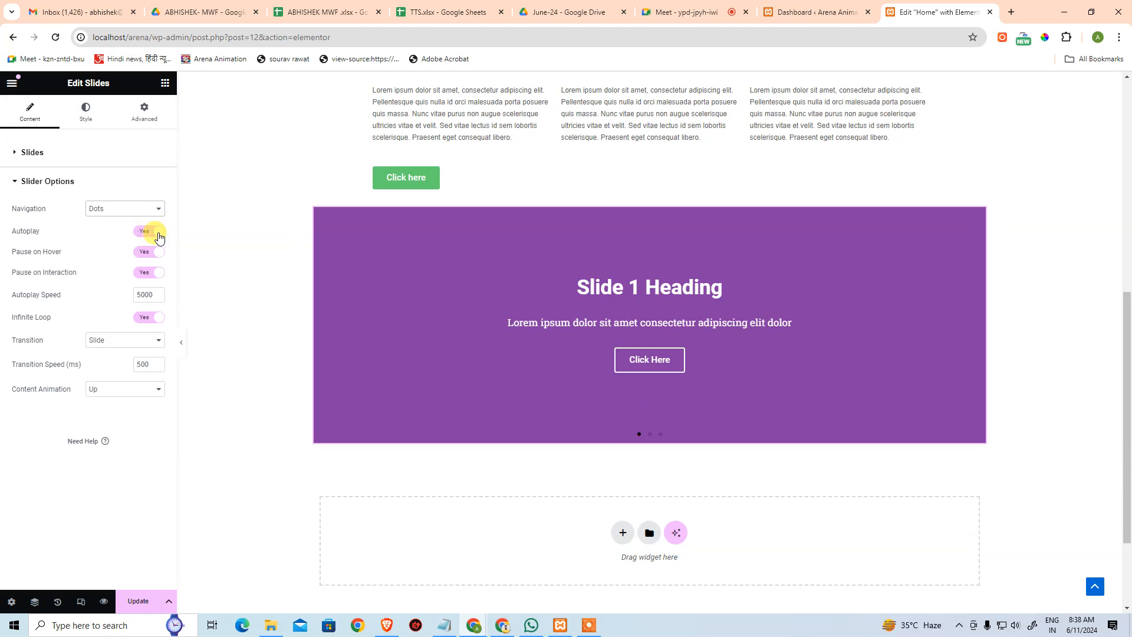
{"action": "left_click", "coordinate": [139, 213]}
{"action": "left_click", "coordinate": [128, 247]}
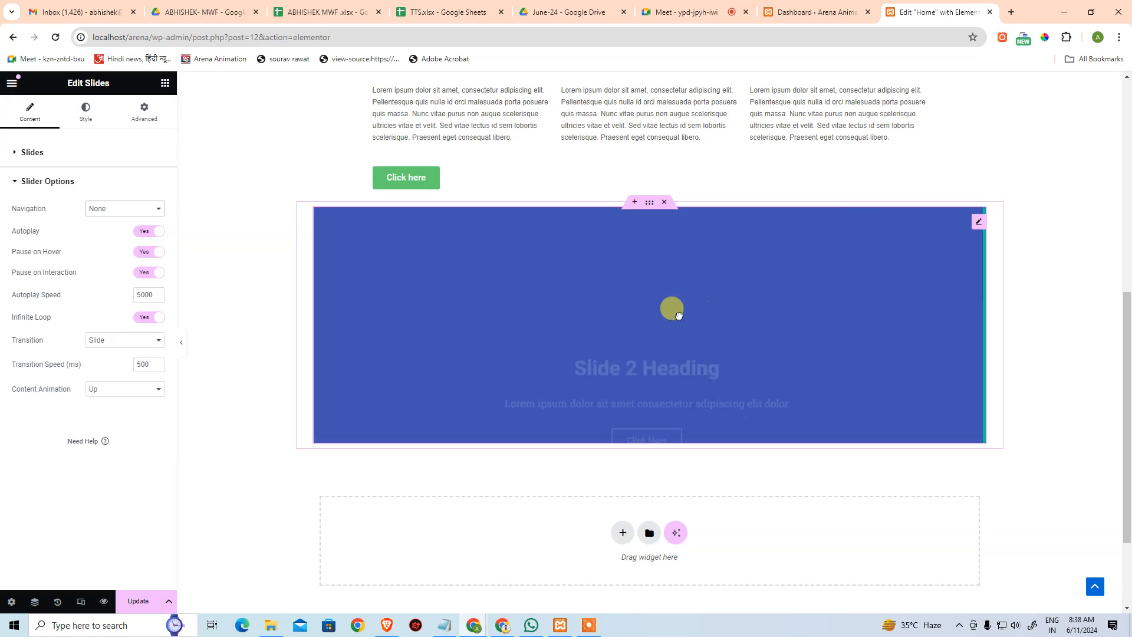
{"action": "left_click", "coordinate": [121, 209]}
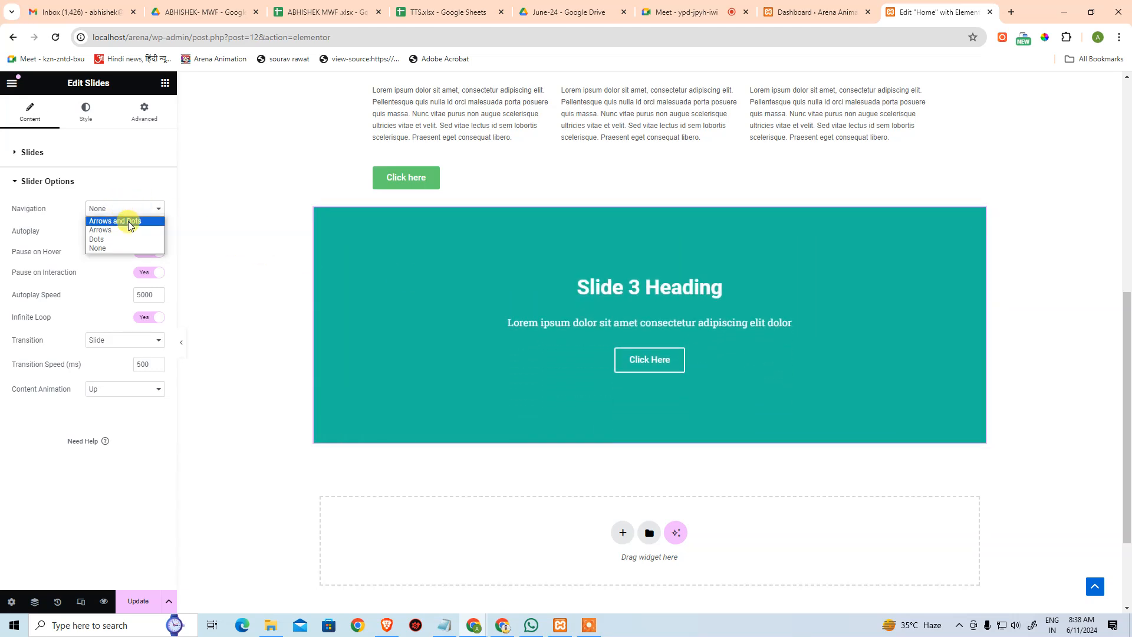
{"action": "left_click", "coordinate": [130, 223]}
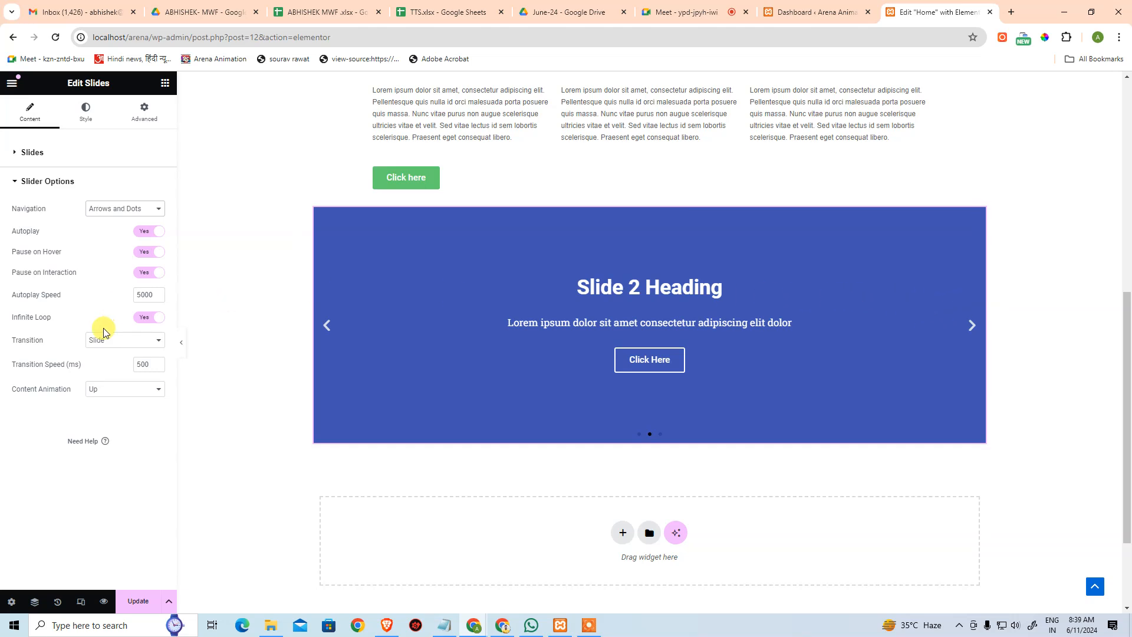
- Set the slider's transition to Fade
{"action": "left_click", "coordinate": [138, 341]}
{"action": "left_click", "coordinate": [132, 361]}
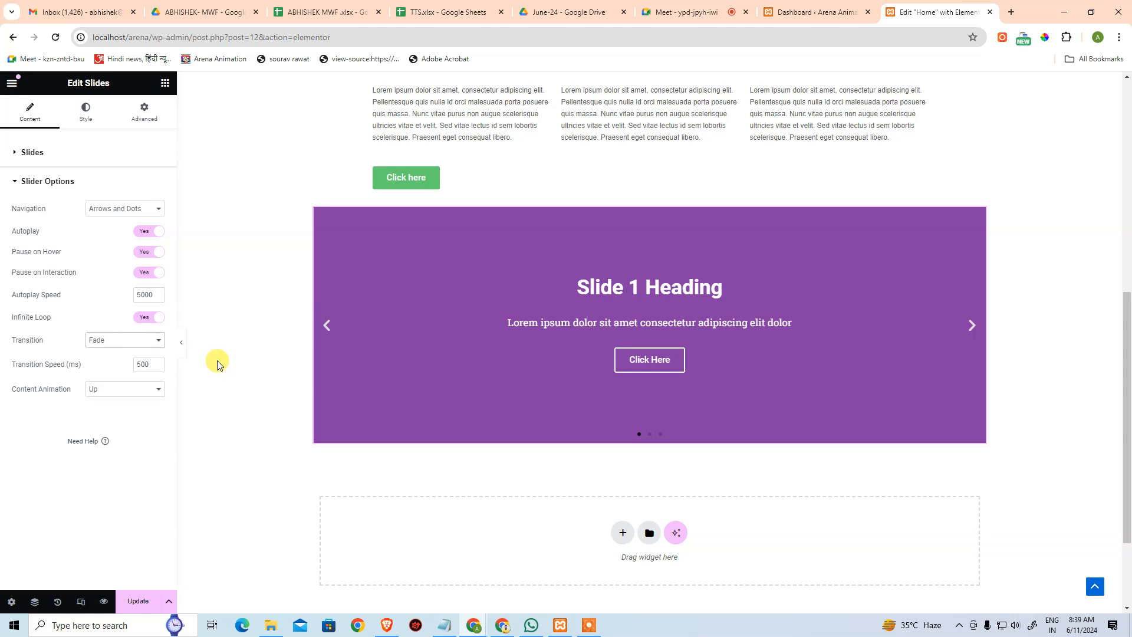
{"action": "left_click", "coordinate": [239, 557]}
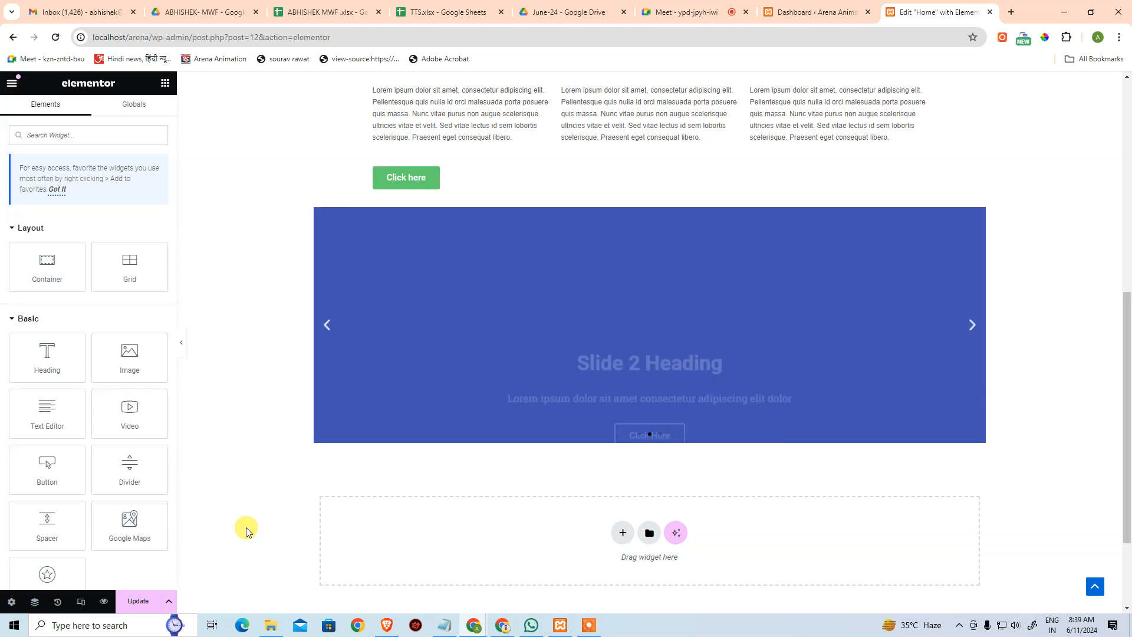
{"action": "scroll", "coordinate": [139, 405], "scroll_direction": "down", "scroll_amount": 6}
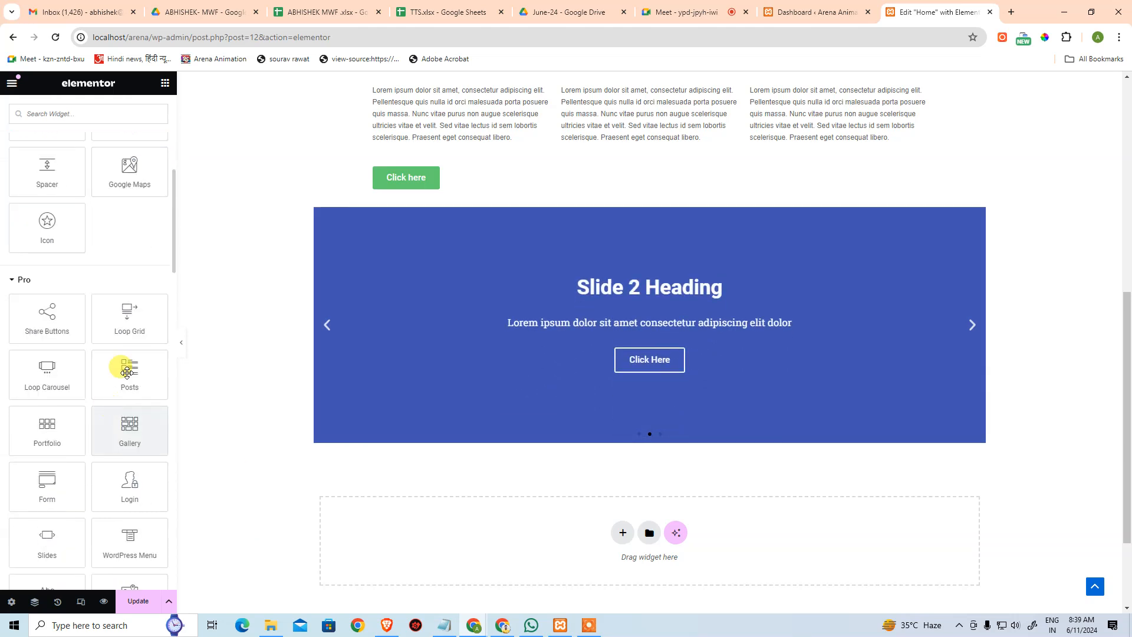
{"action": "mouse_move", "coordinate": [889, 255]}
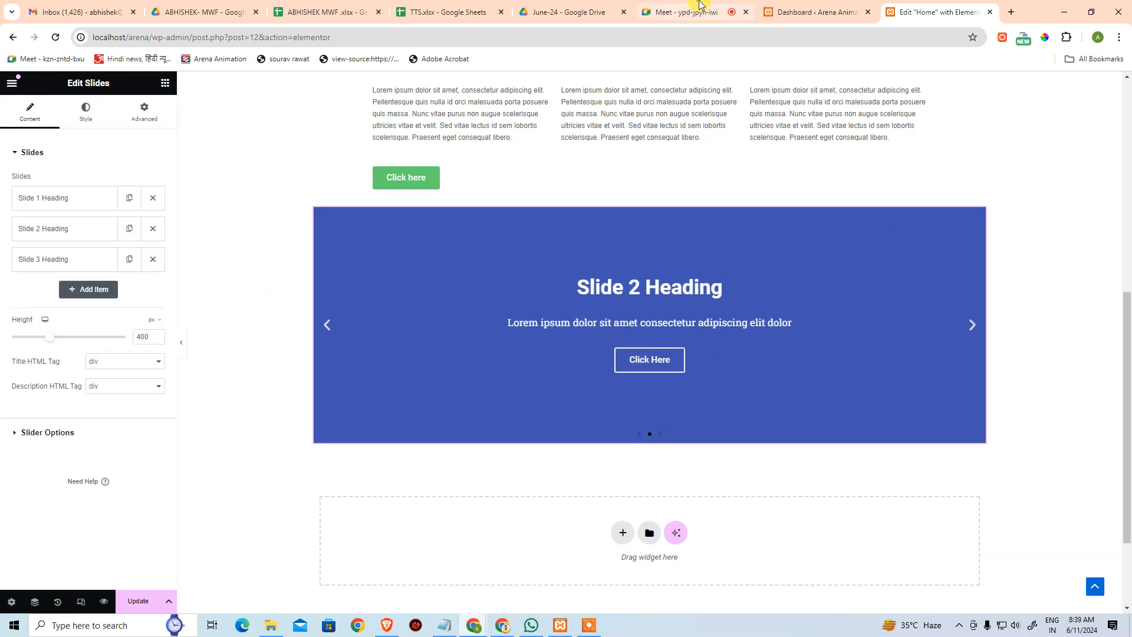
- Check the meeting participants and mark the second student present (P) for day 11 in the MWF batch's 0800-0900 WORDPRESS attendance sheet
{"action": "left_click", "coordinate": [700, 9]}
{"action": "left_click", "coordinate": [504, 4]}
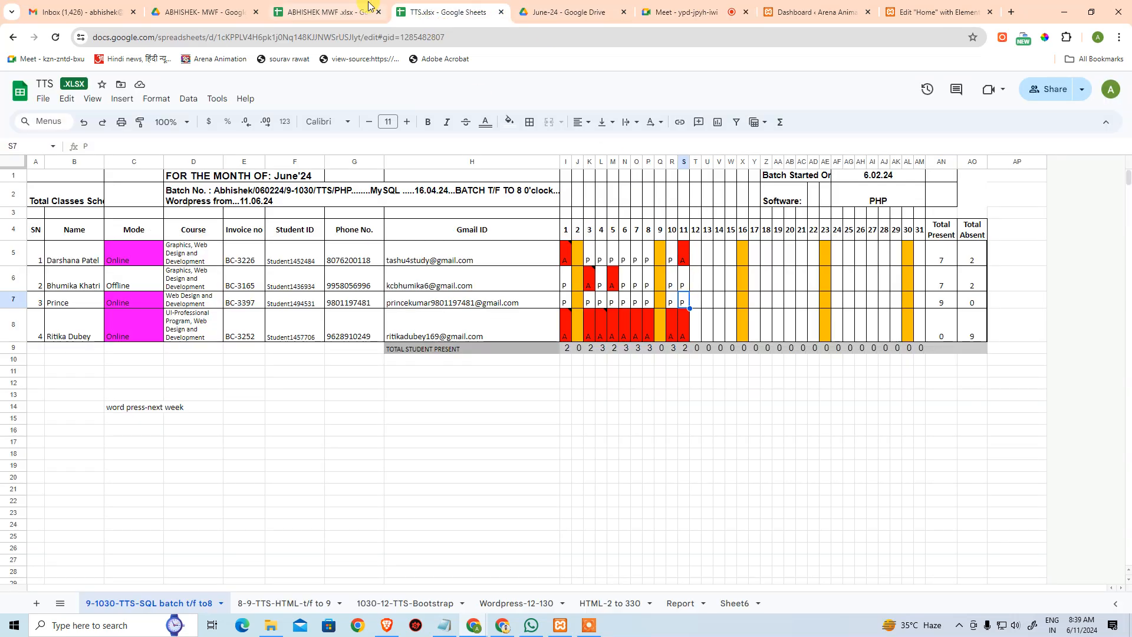
{"action": "left_click", "coordinate": [339, 11]}
{"action": "left_click", "coordinate": [735, 270]}
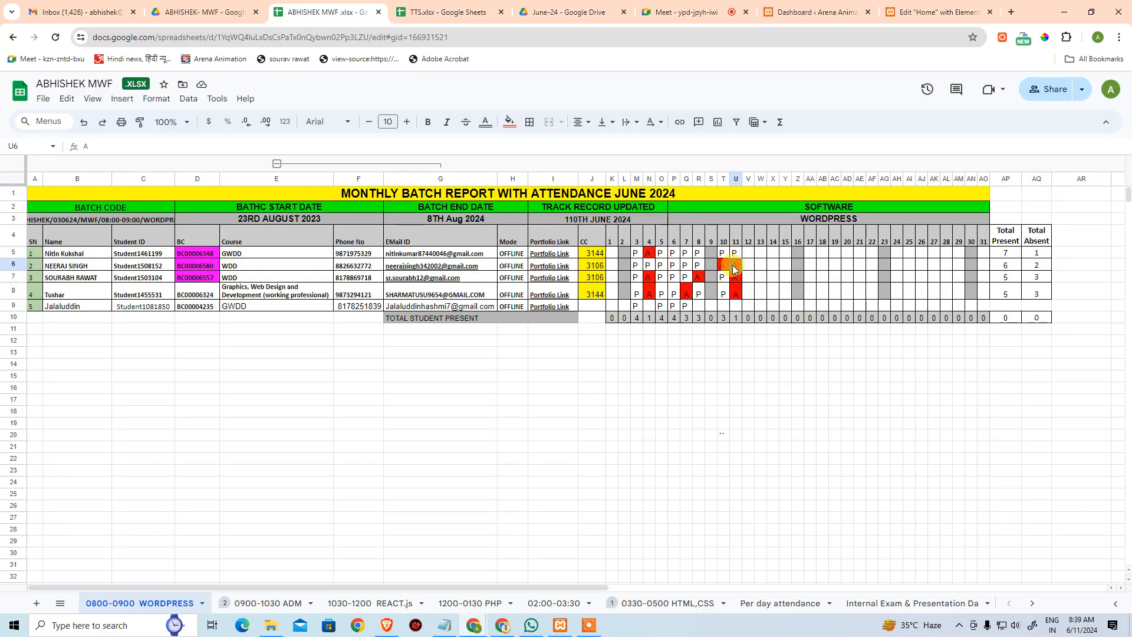
{"action": "type", "text": "P"}
{"action": "key", "text": "Return"}
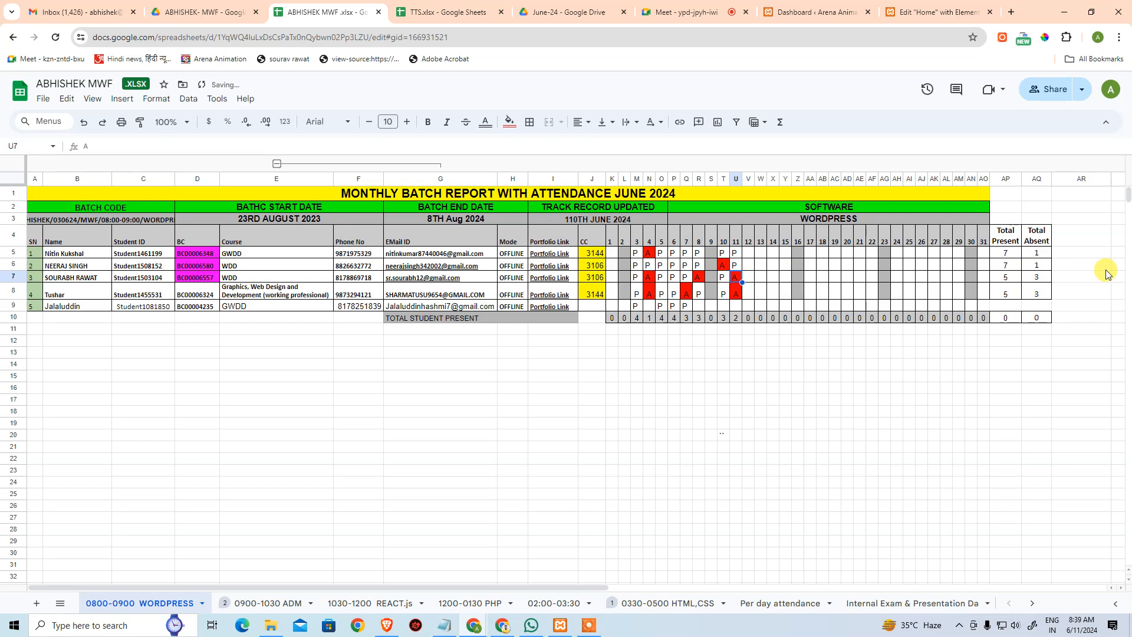
- Return to the Elementor editor and look over the slider's Slider Options and style settings
{"action": "left_click", "coordinate": [935, 12]}
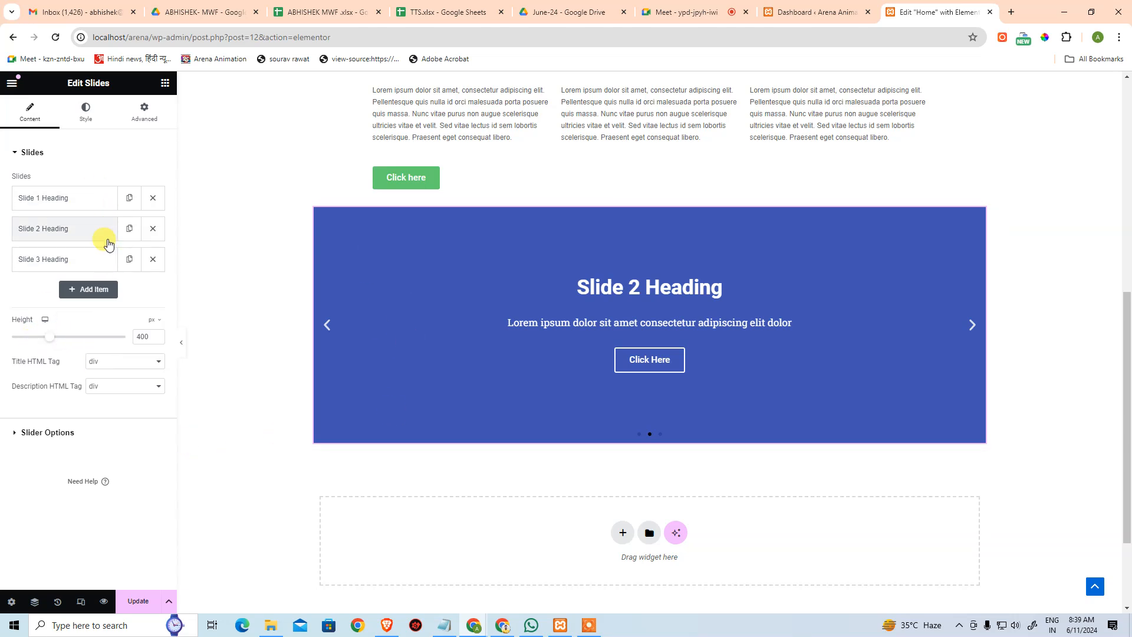
{"action": "left_click", "coordinate": [67, 436]}
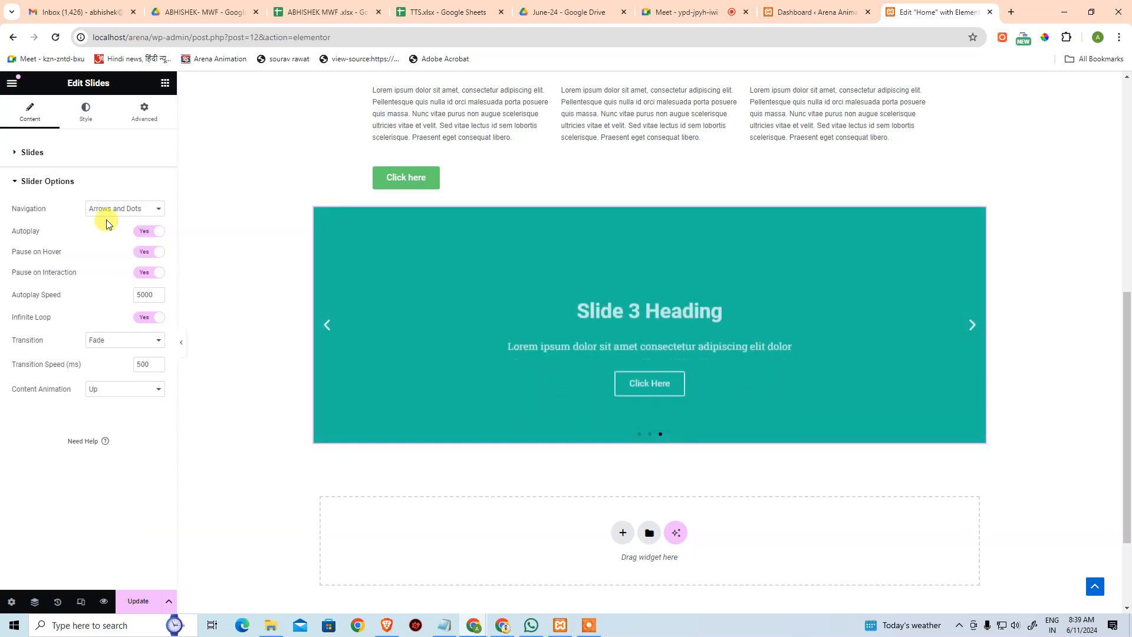
{"action": "left_click", "coordinate": [77, 115]}
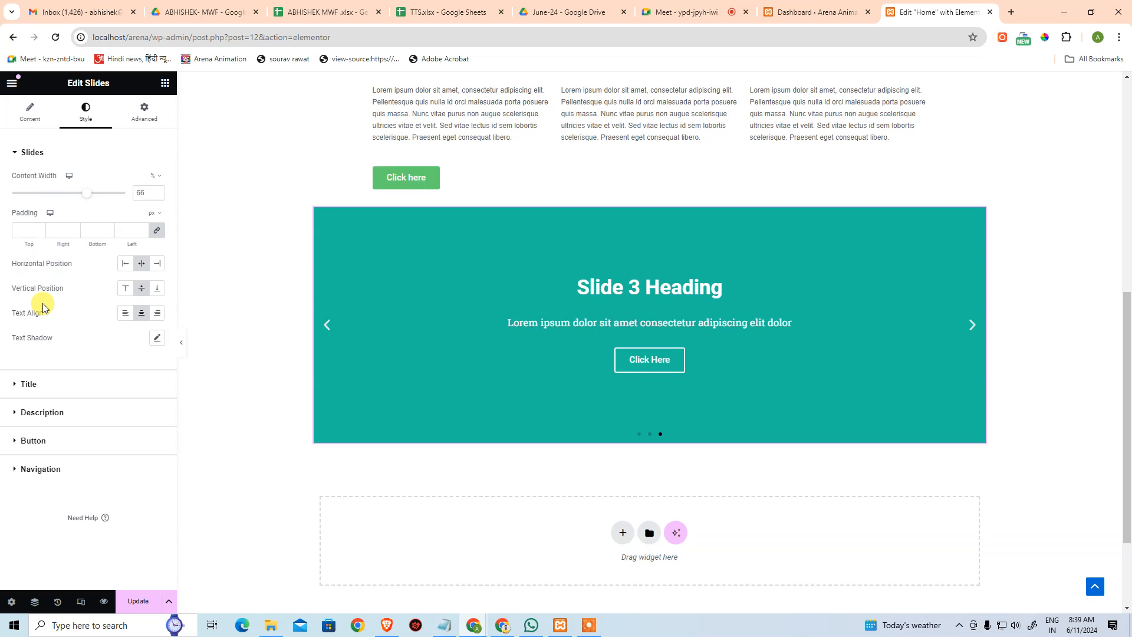
{"action": "left_click", "coordinate": [40, 115]}
- Add a WordPress Menu widget from the Pro widgets to the empty area below the slider
{"action": "left_click", "coordinate": [267, 275]}
{"action": "scroll", "coordinate": [95, 424], "scroll_direction": "down", "scroll_amount": 10}
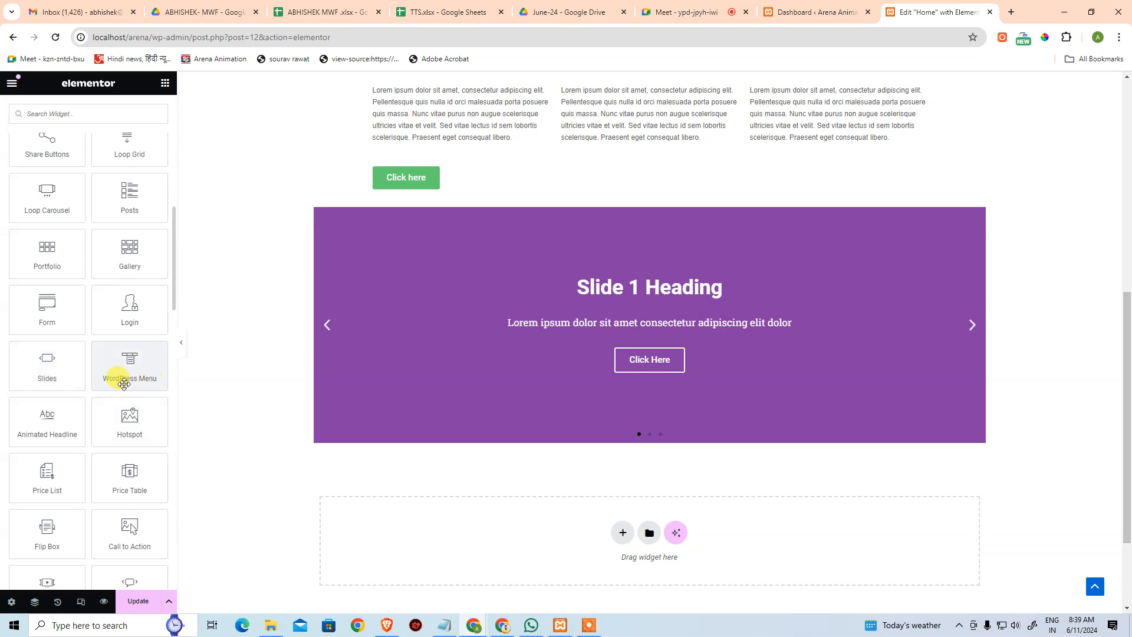
{"action": "scroll", "coordinate": [372, 303], "scroll_direction": "up", "scroll_amount": 8}
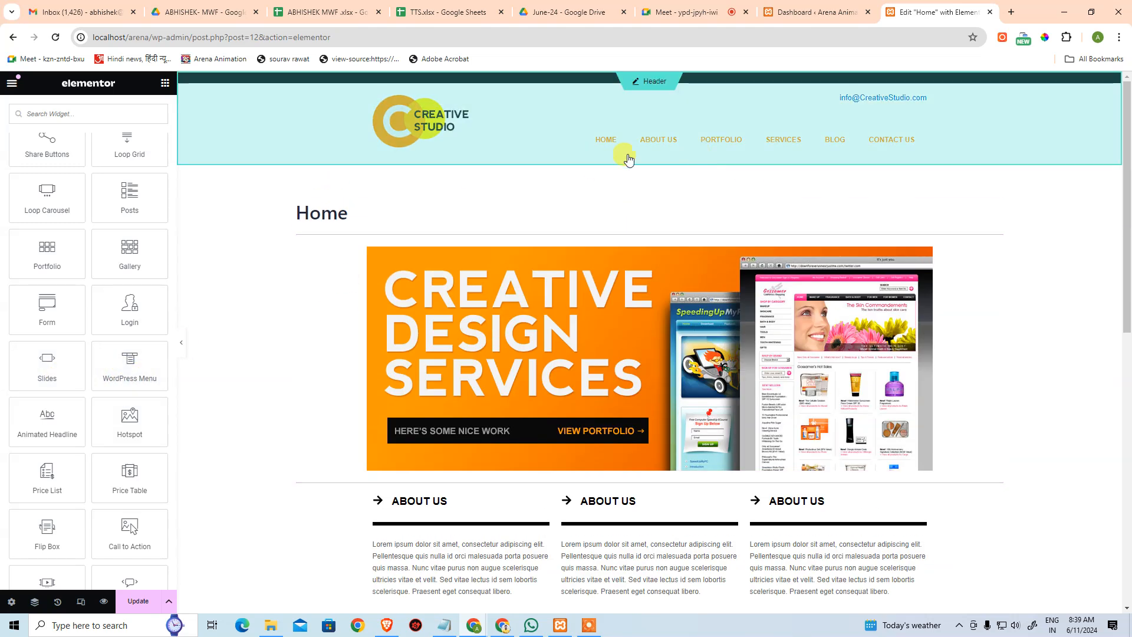
{"action": "scroll", "coordinate": [627, 322], "scroll_direction": "down", "scroll_amount": 10}
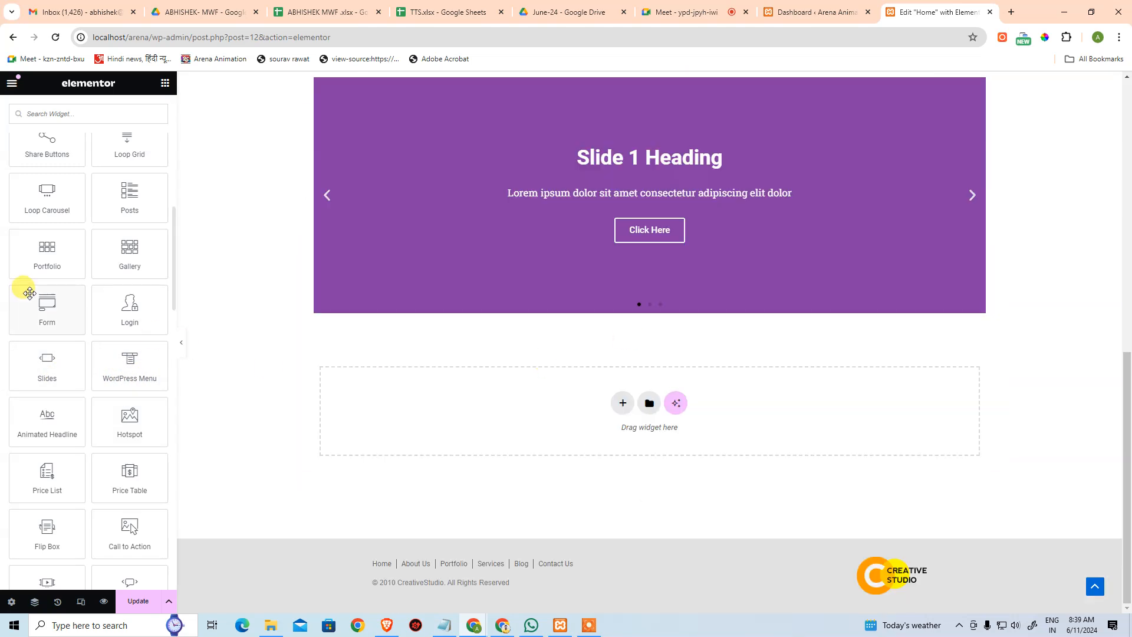
{"action": "left_click_drag", "start_coordinate": [120, 371], "coordinate": [602, 398]}
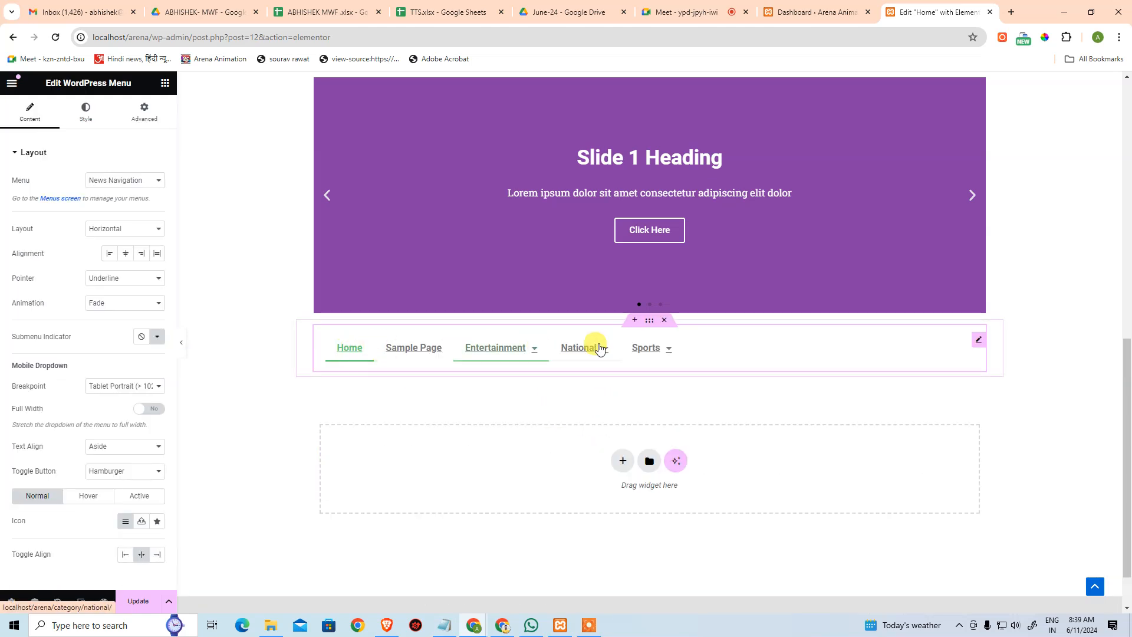
- Add an Animated Headline widget to the empty area below the WordPress menu
{"action": "left_click", "coordinate": [242, 301]}
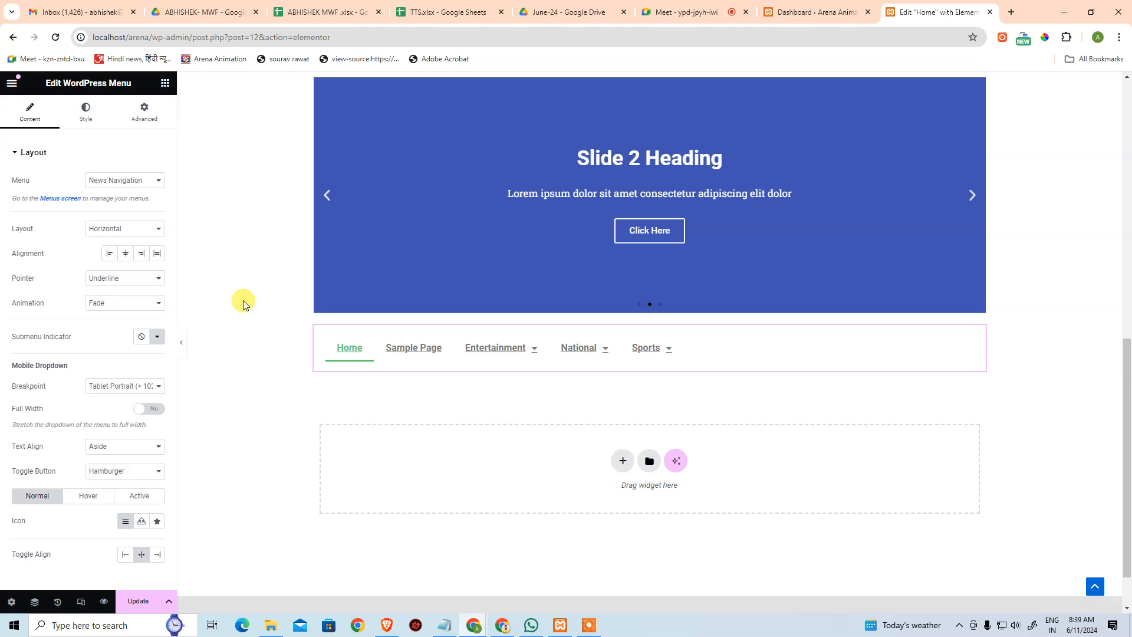
{"action": "scroll", "coordinate": [147, 434], "scroll_direction": "down", "scroll_amount": 10}
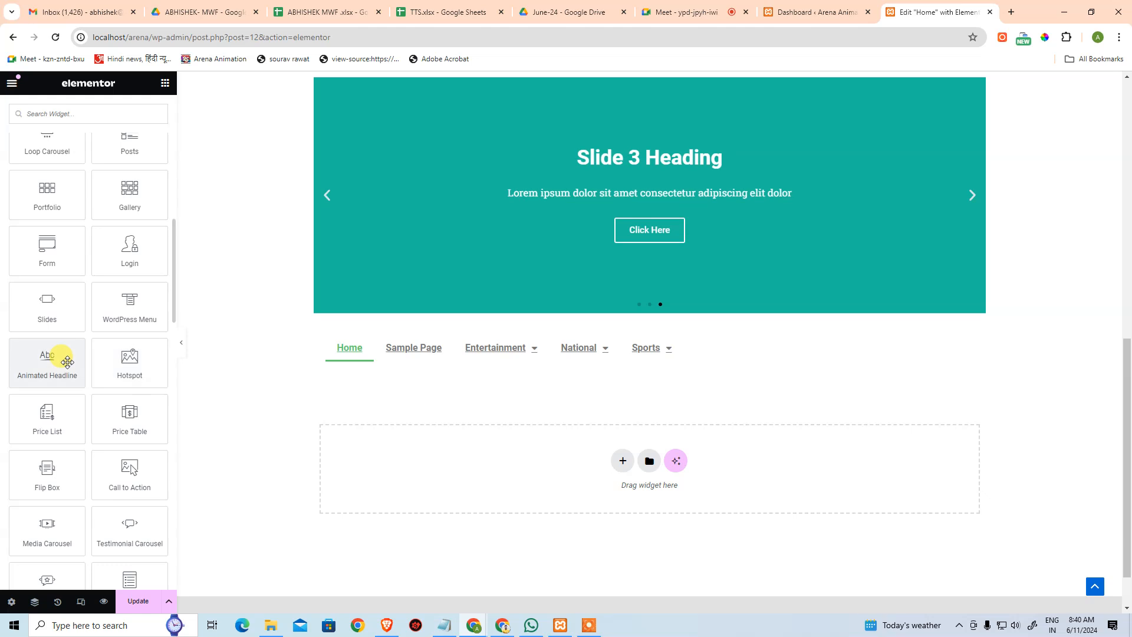
{"action": "left_click_drag", "start_coordinate": [48, 354], "coordinate": [622, 468]}
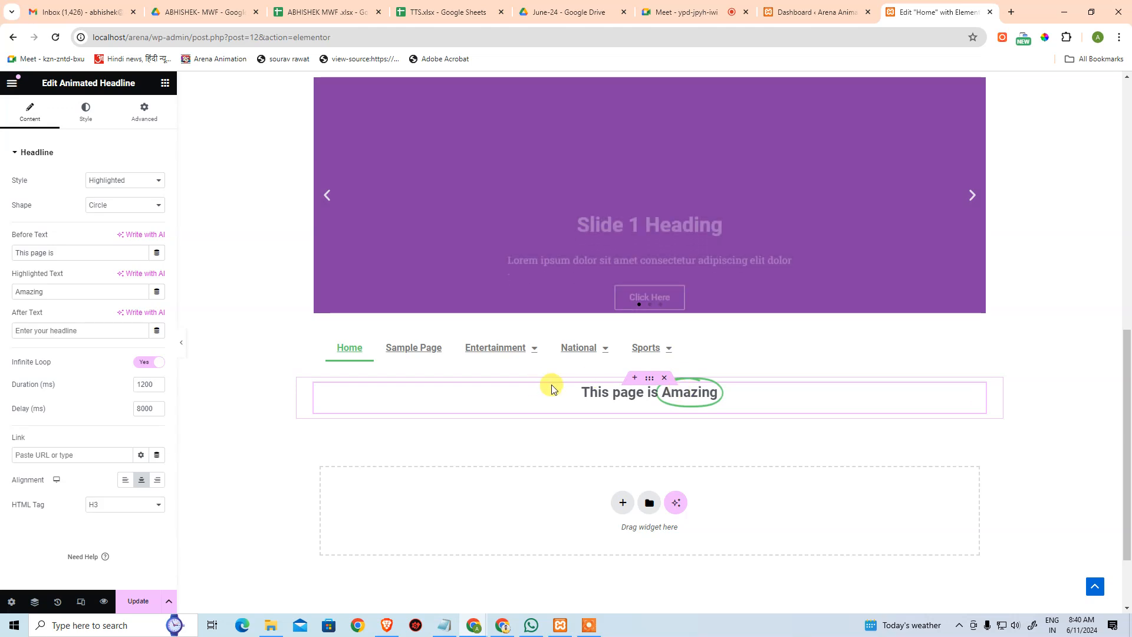
- Open the arena-multimedia.com website in a new browser tab
{"action": "left_click", "coordinate": [1011, 8]}
{"action": "type", "text": "ARENA"}
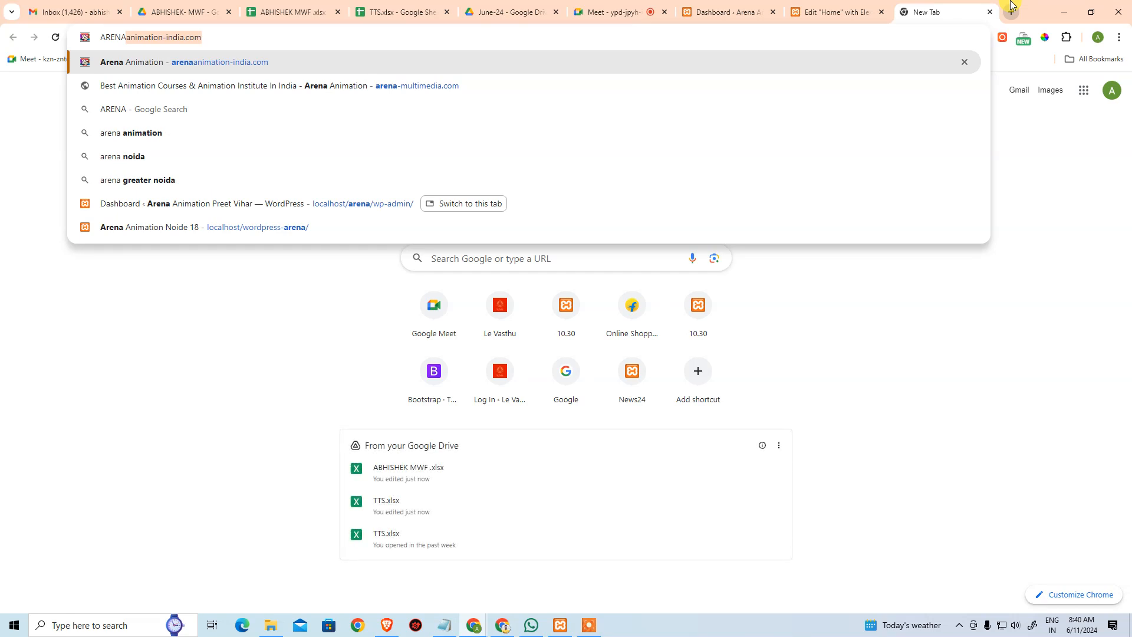
{"action": "key", "text": "ctrl+a"}
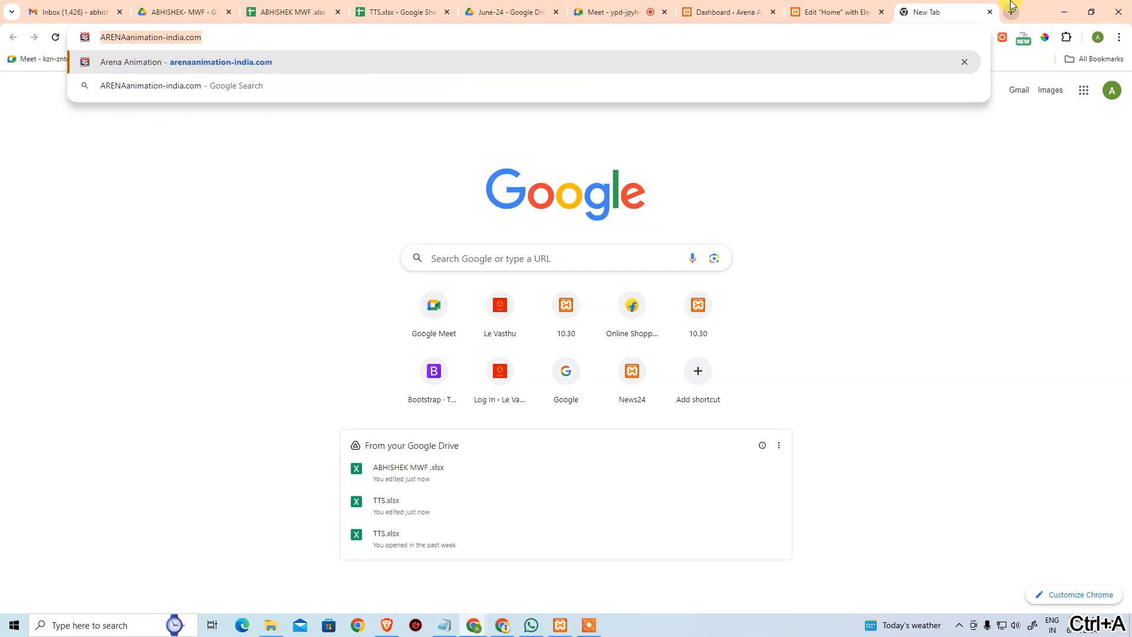
{"action": "key", "text": "BackSpace"}
{"action": "type", "text": "arena-"}
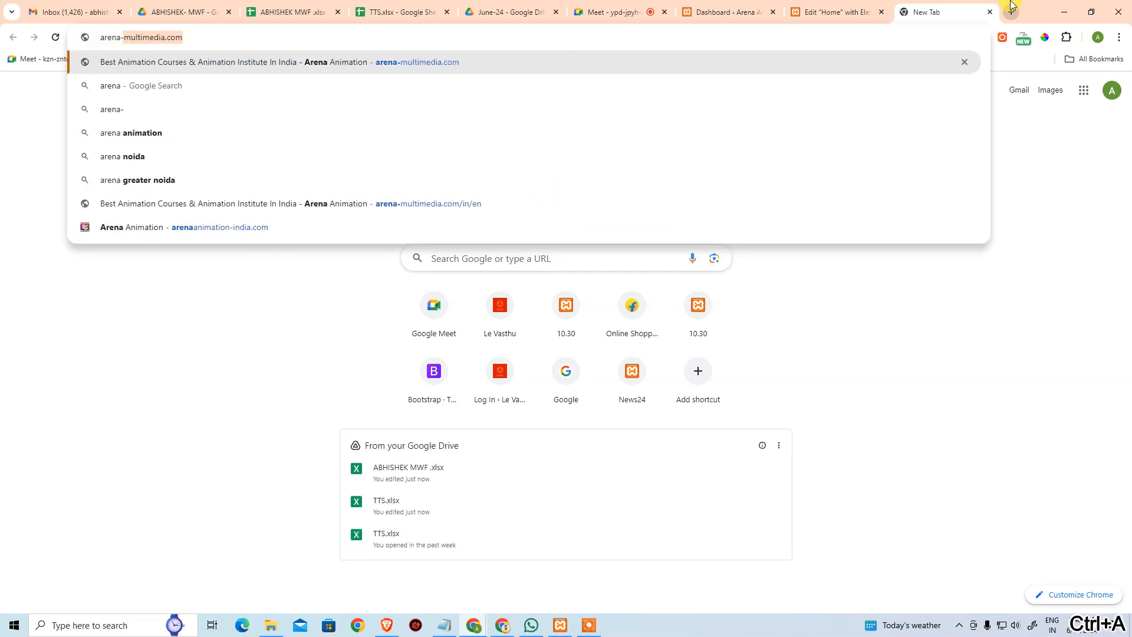
{"action": "key", "text": "Return"}
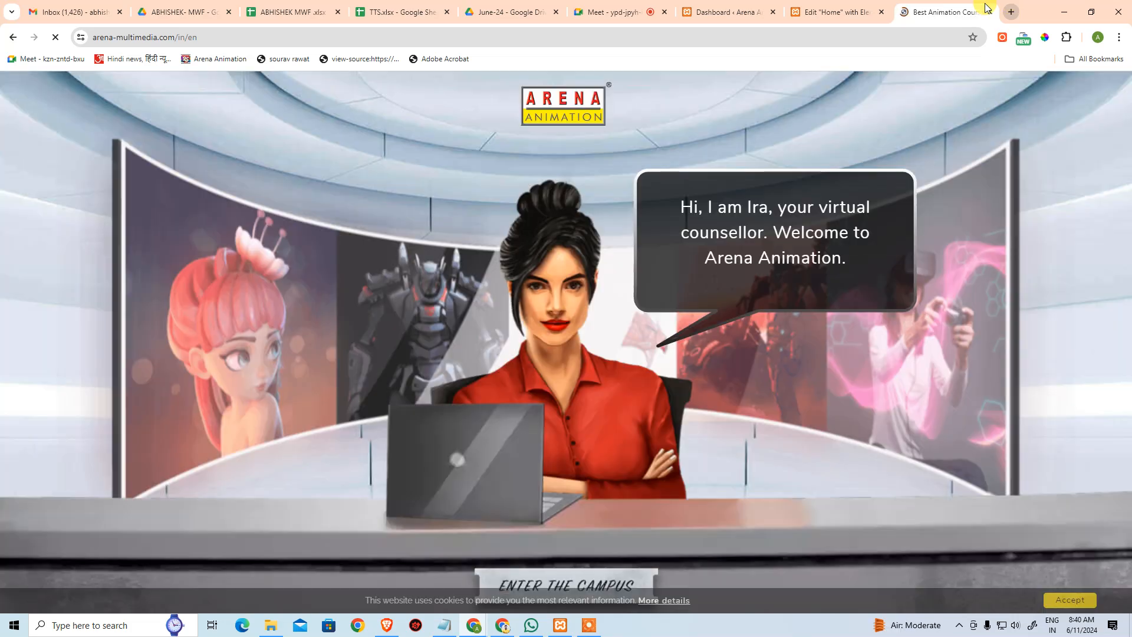
- Open the site's navigation menu and copy the Courses submenu entries from Overview to Fast Track Courses
{"action": "scroll", "coordinate": [1025, 387], "scroll_direction": "down", "scroll_amount": 10}
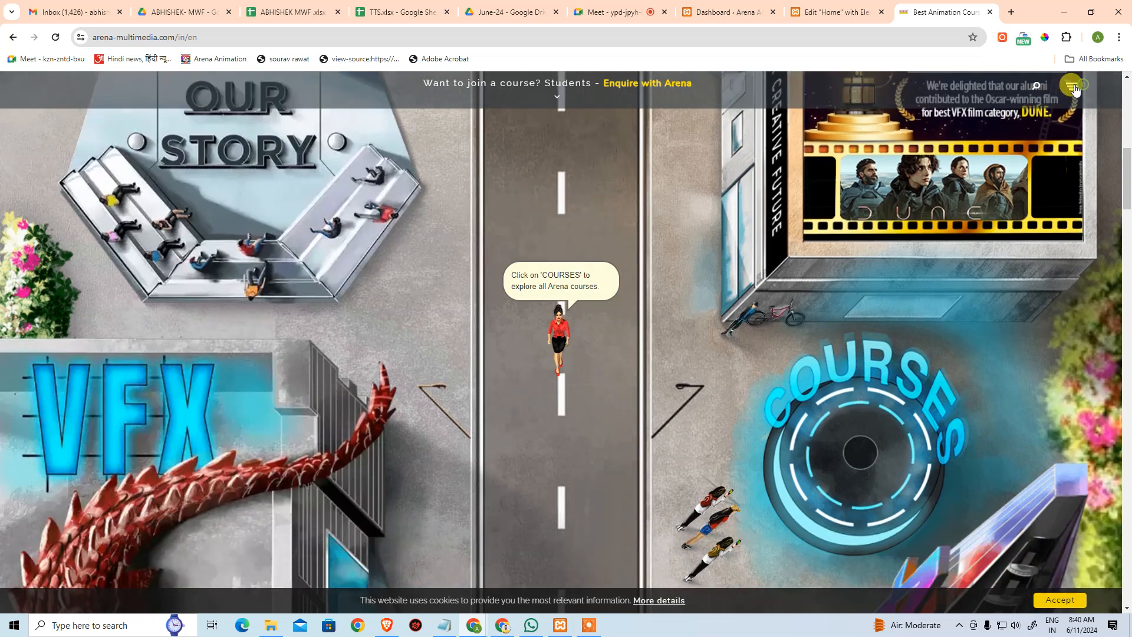
{"action": "left_click", "coordinate": [1071, 86]}
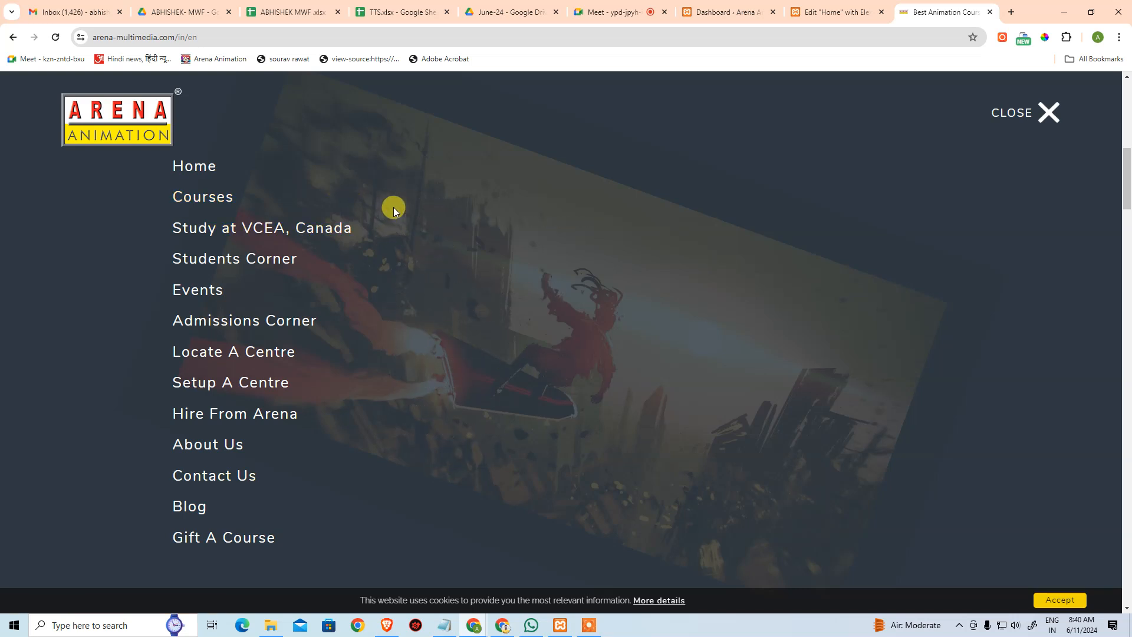
{"action": "left_click_drag", "start_coordinate": [400, 211], "coordinate": [516, 435]}
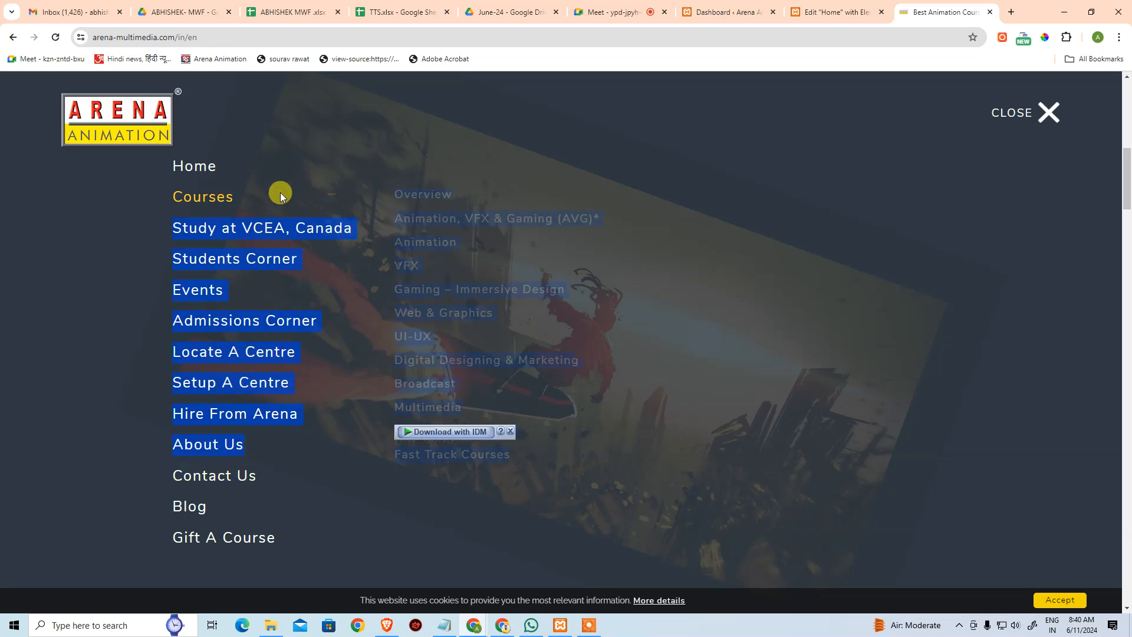
{"action": "left_click", "coordinate": [461, 123]}
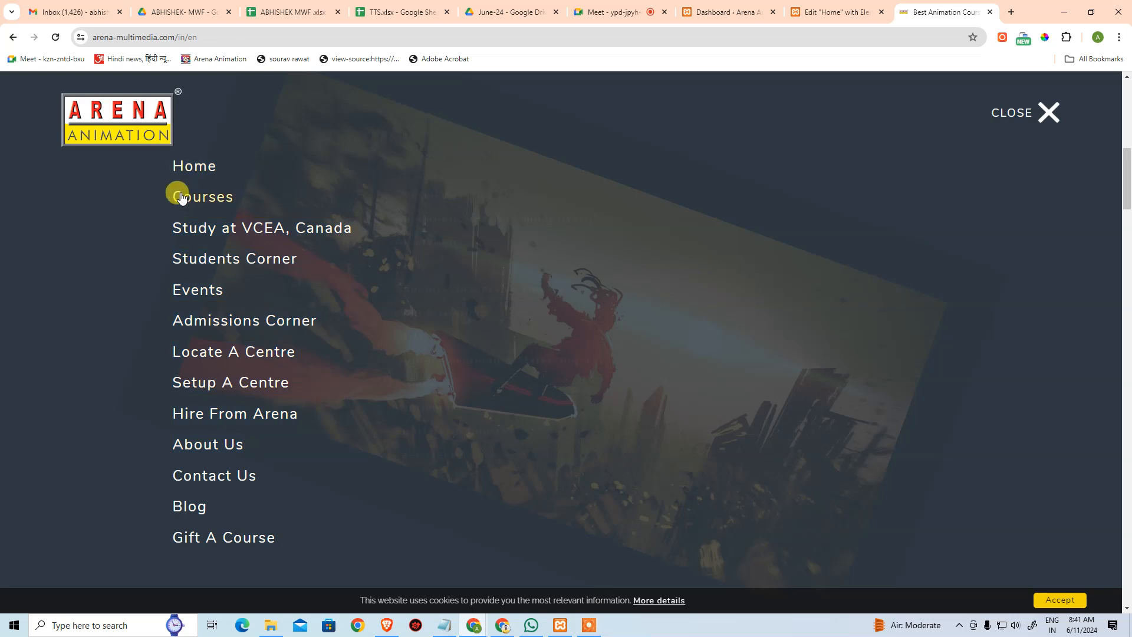
{"action": "mouse_move", "coordinate": [182, 198]}
{"action": "left_click_drag", "start_coordinate": [391, 187], "coordinate": [511, 450]}
{"action": "key", "text": "ctrl+c"}
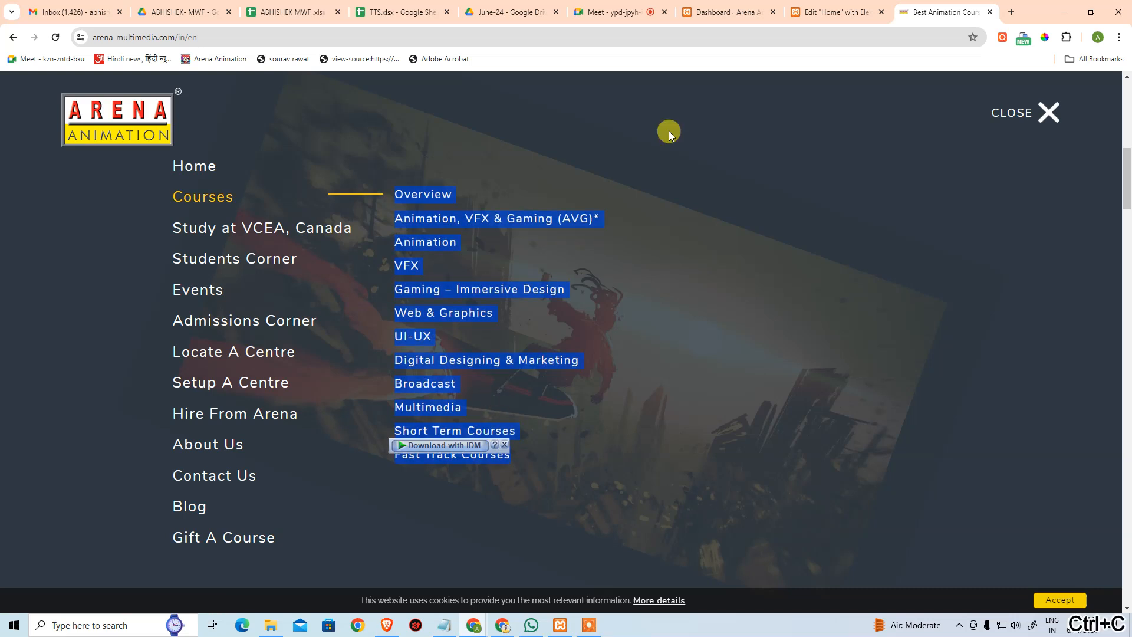
- Check the meeting participants and mark the first student present (P) for day 11 in the TTS attendance sheet
{"action": "left_click", "coordinate": [718, 6]}
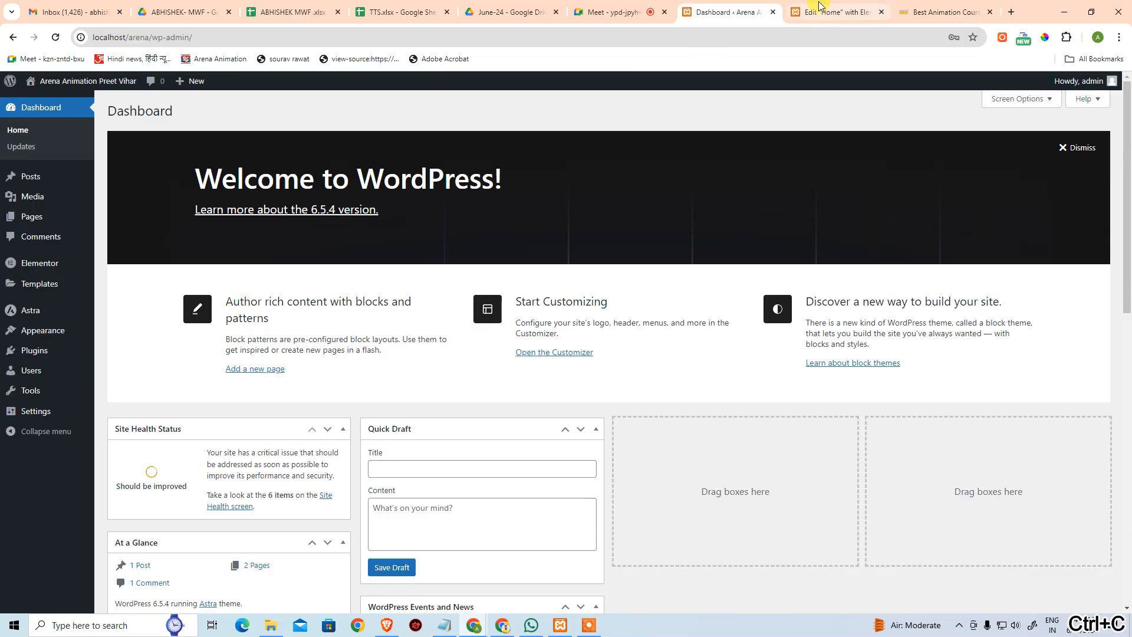
{"action": "left_click", "coordinate": [631, 12]}
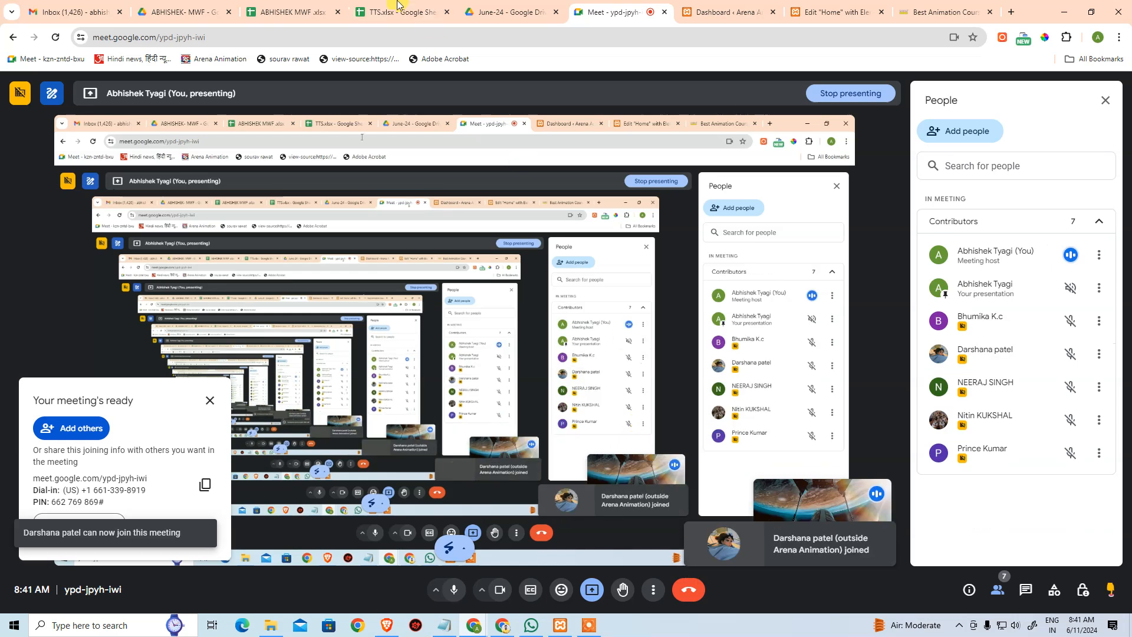
{"action": "left_click", "coordinate": [394, 9]}
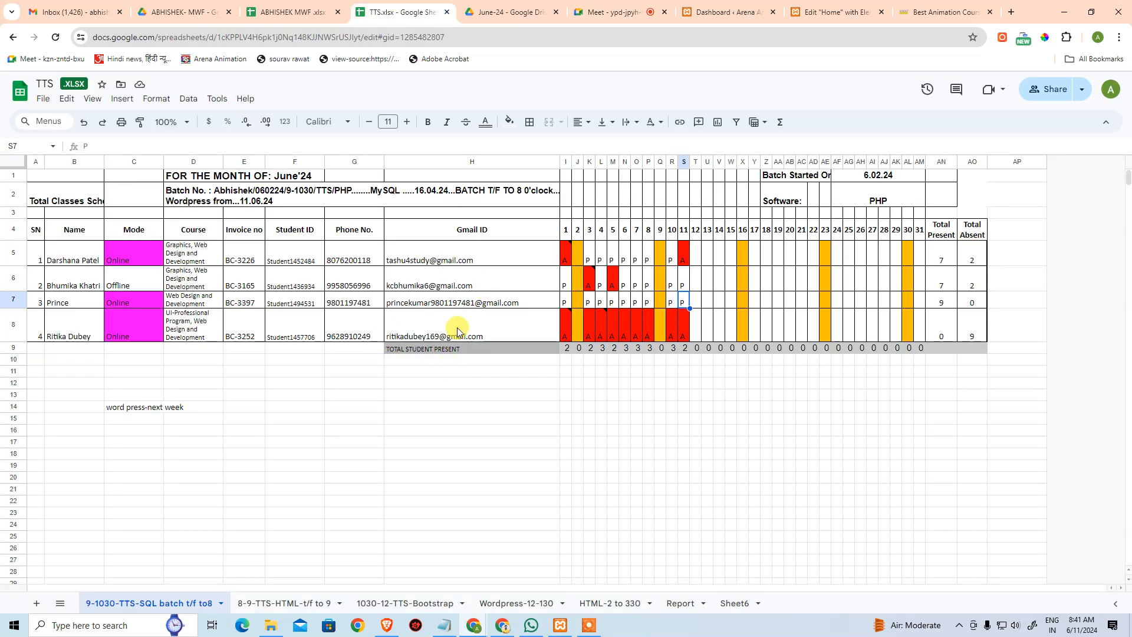
{"action": "left_click", "coordinate": [681, 257]}
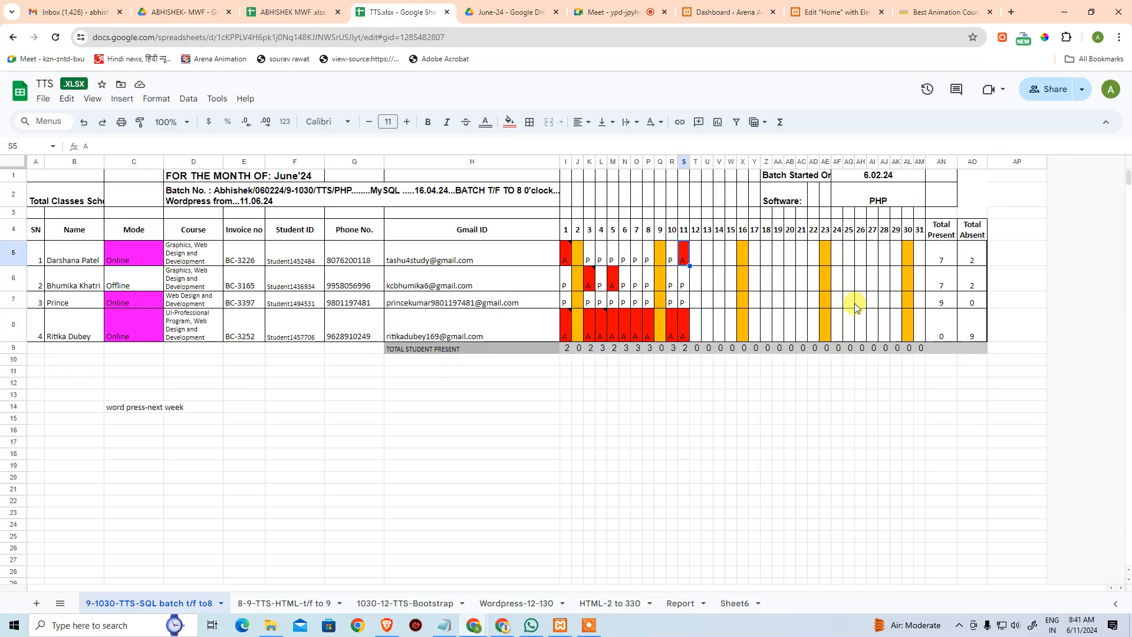
{"action": "type", "text": "P"}
{"action": "key", "text": "Return"}
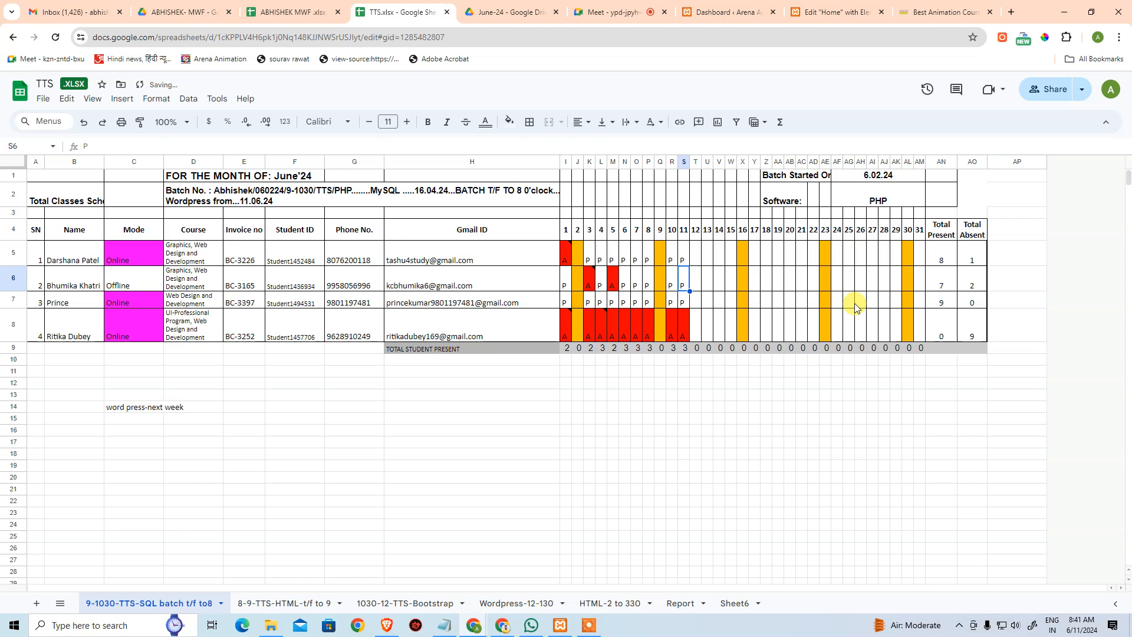
- Return to the Elementor editor for the Home page and set the Animated Headline's style to Rotating
{"action": "left_click", "coordinate": [957, 10]}
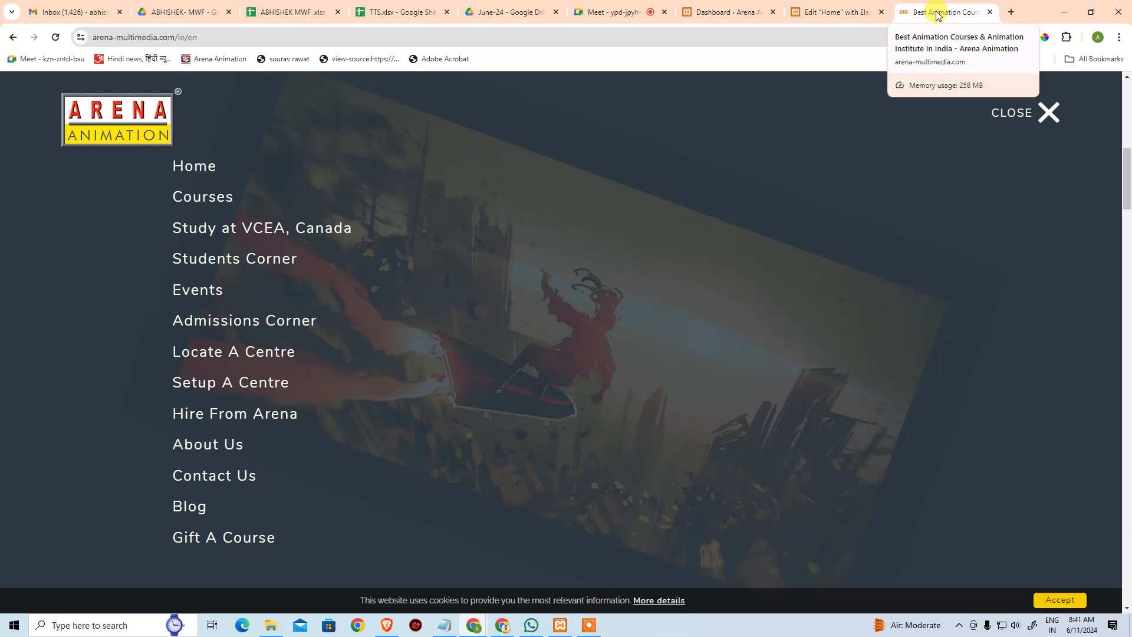
{"action": "left_click", "coordinate": [725, 9]}
{"action": "left_click", "coordinate": [814, 12]}
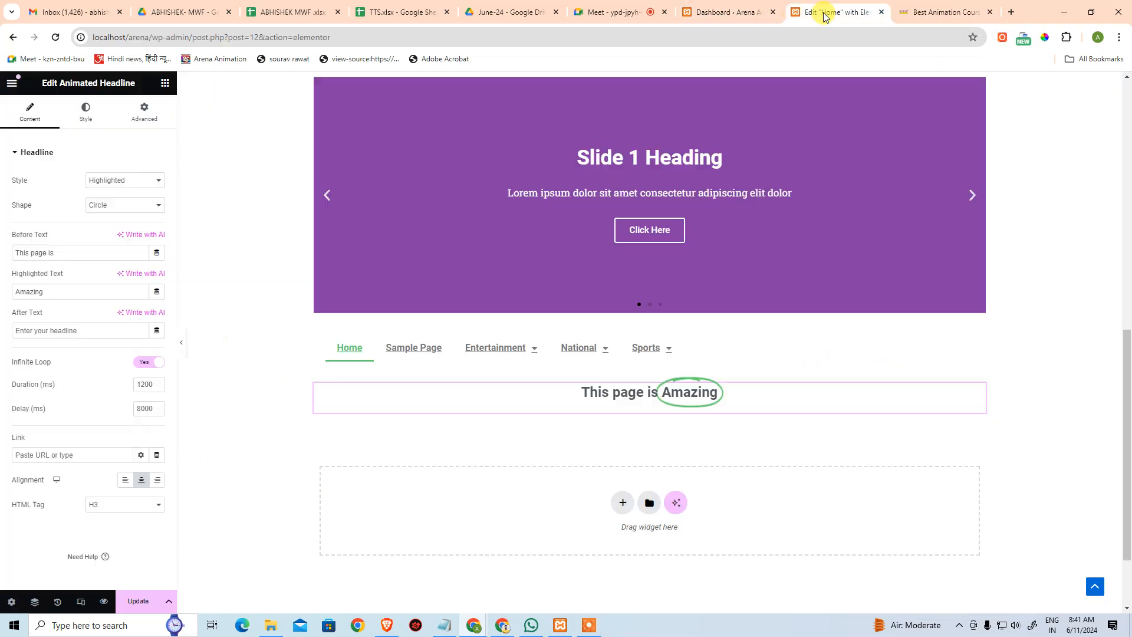
{"action": "left_click", "coordinate": [110, 187]}
{"action": "left_click", "coordinate": [121, 203]}
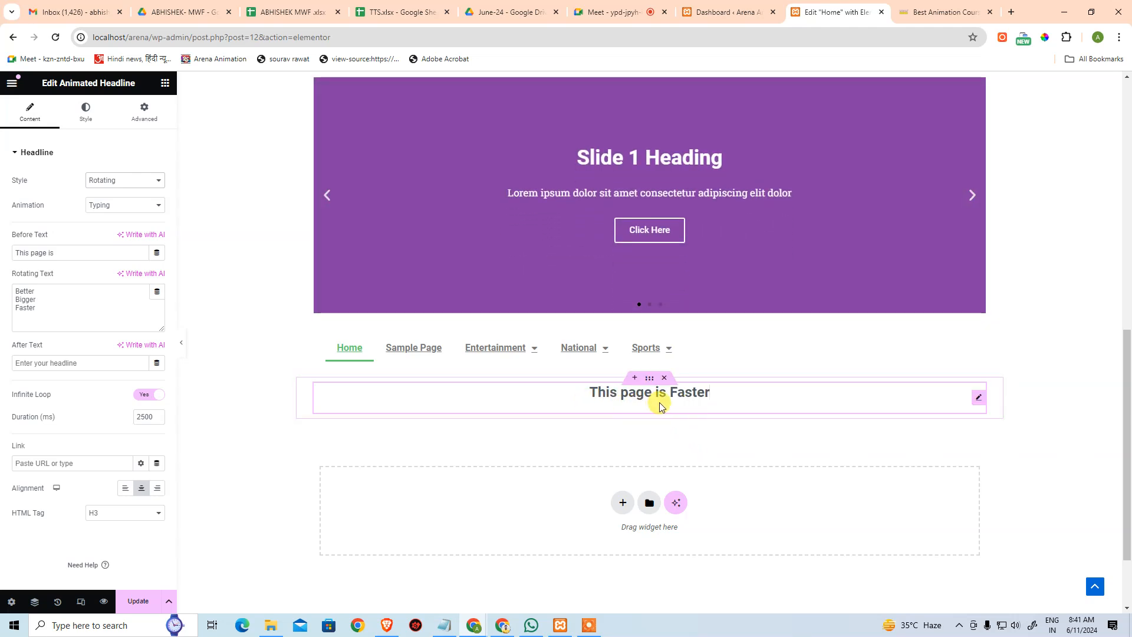
- Replace the headline's rotating text with the copied course list, removing the blank first line and the Overview entry
{"action": "left_click", "coordinate": [87, 313]}
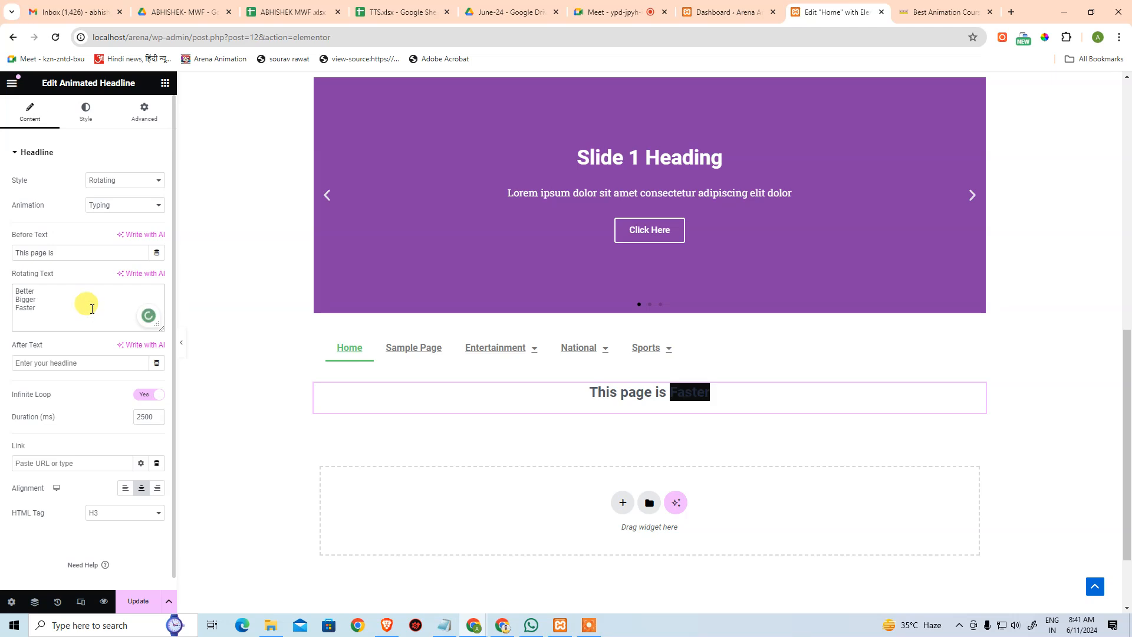
{"action": "key", "text": "ctrl+a"}
{"action": "key", "text": "ctrl+v"}
{"action": "scroll", "coordinate": [99, 308], "scroll_direction": "up", "scroll_amount": 1}
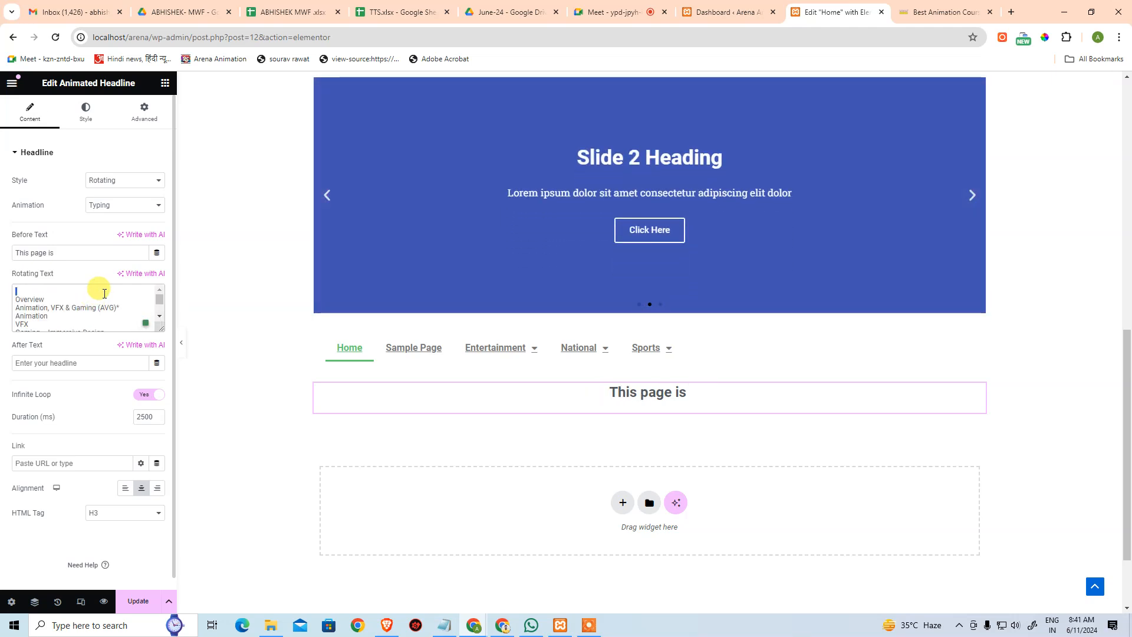
{"action": "key", "text": "BackSpace"}
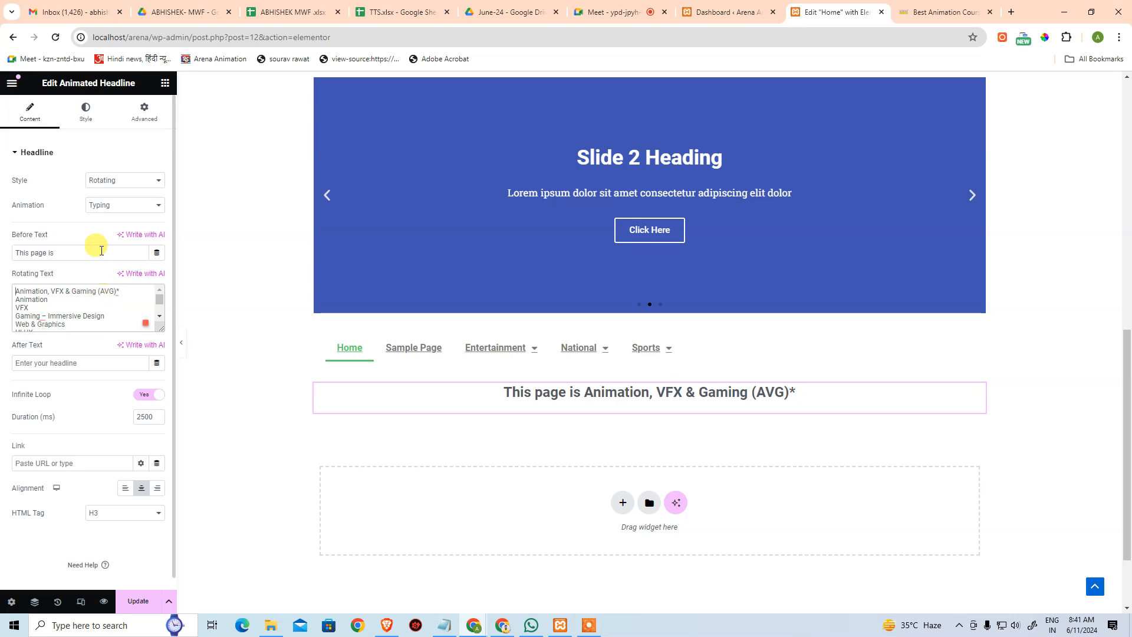
- Set the headline's before text to "Join our top course" and check the list of rotating course names
{"action": "left_click_drag", "start_coordinate": [64, 253], "coordinate": [2, 255]}
{"action": "type", "text": "jOIMN"}
{"action": "key", "text": "BackSpace"}
{"action": "key", "text": "BackSpace"}
{"action": "key", "text": "BackSpace"}
{"action": "key", "text": "BackSpace"}
{"action": "key", "text": "BackSpace"}
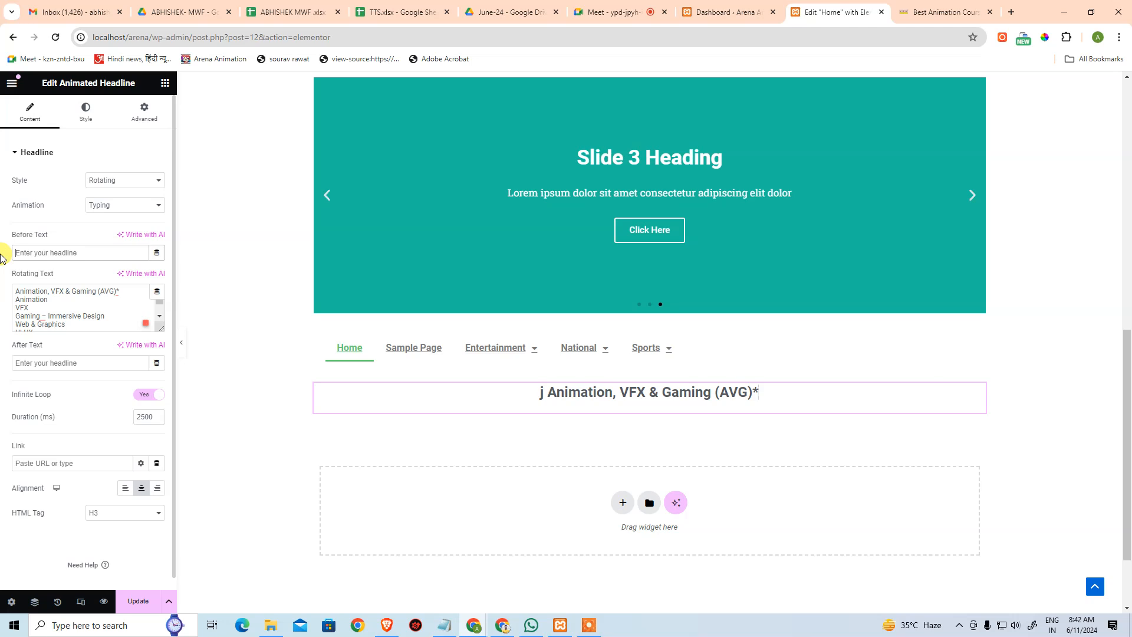
{"action": "type", "text": "Join"}
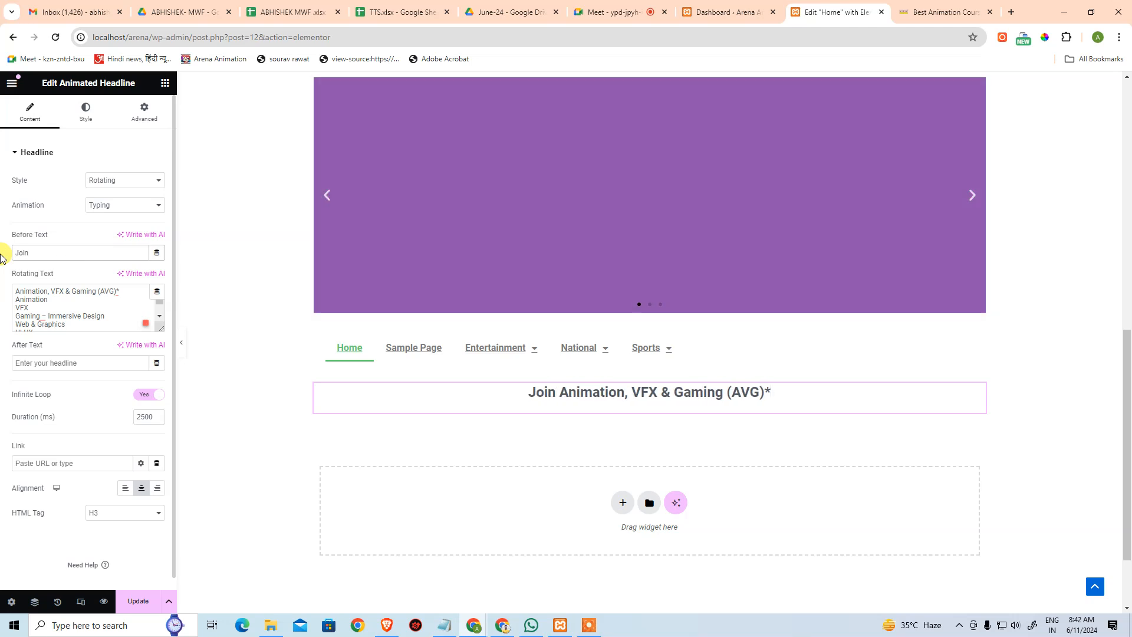
{"action": "type", "text": " our "}
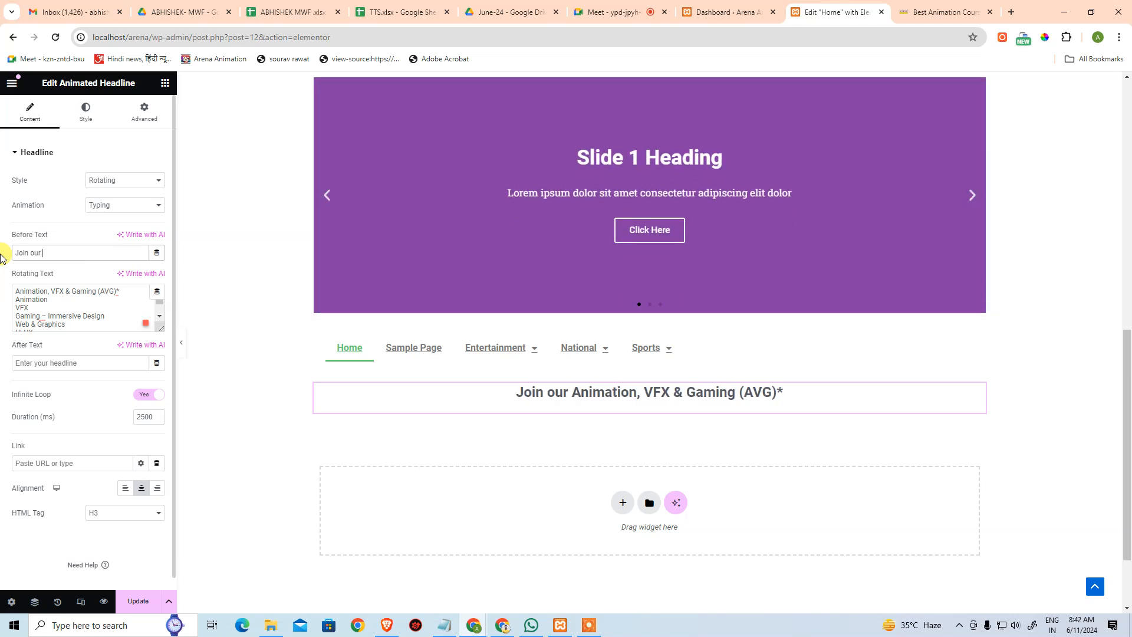
{"action": "type", "text": "top cou"}
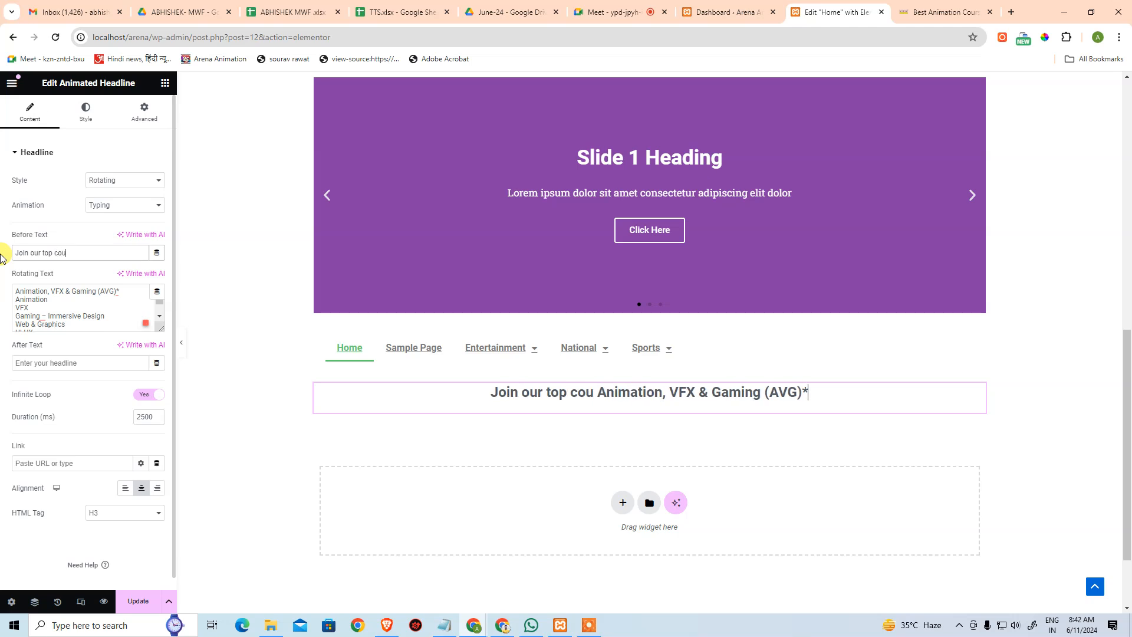
{"action": "type", "text": "rse"}
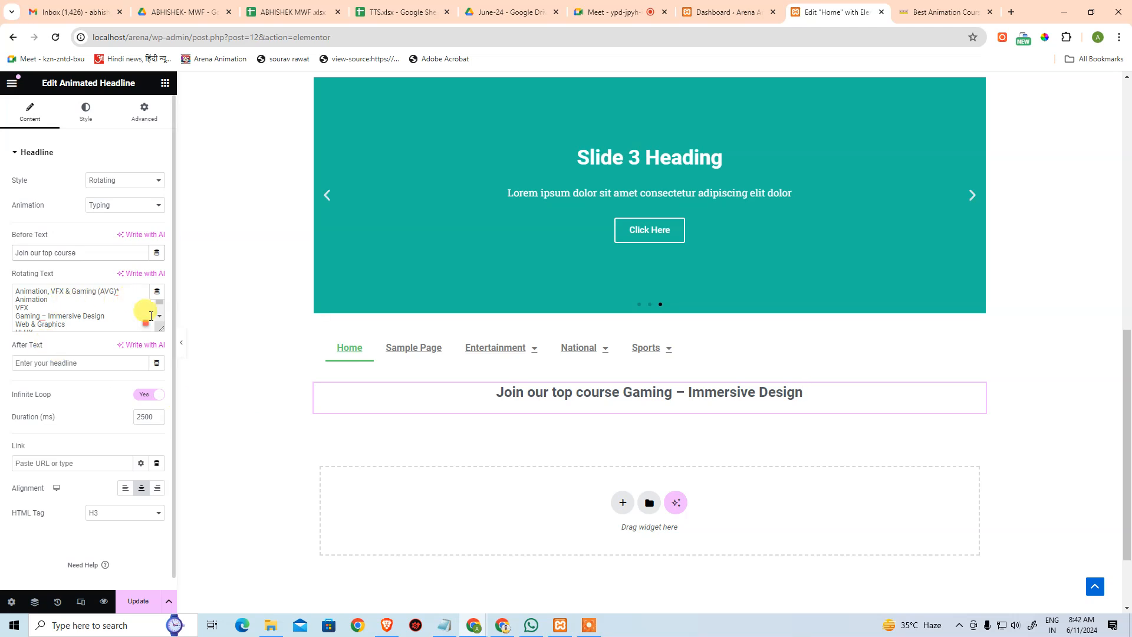
{"action": "scroll", "coordinate": [160, 306], "scroll_direction": "down", "scroll_amount": 2}
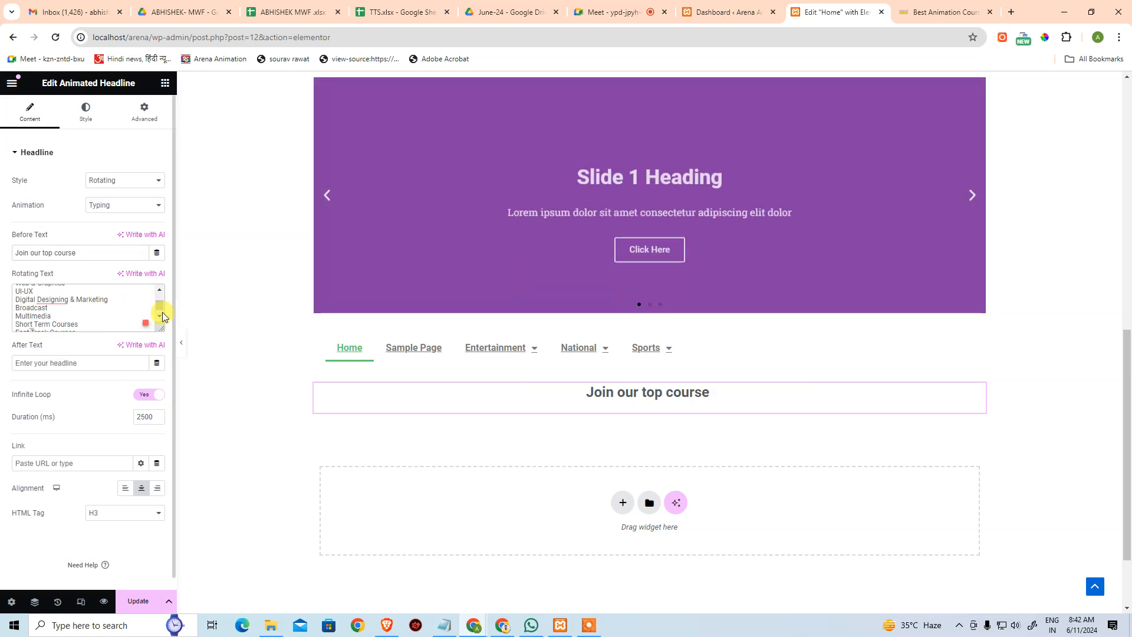
{"action": "scroll", "coordinate": [160, 301], "scroll_direction": "up", "scroll_amount": 2}
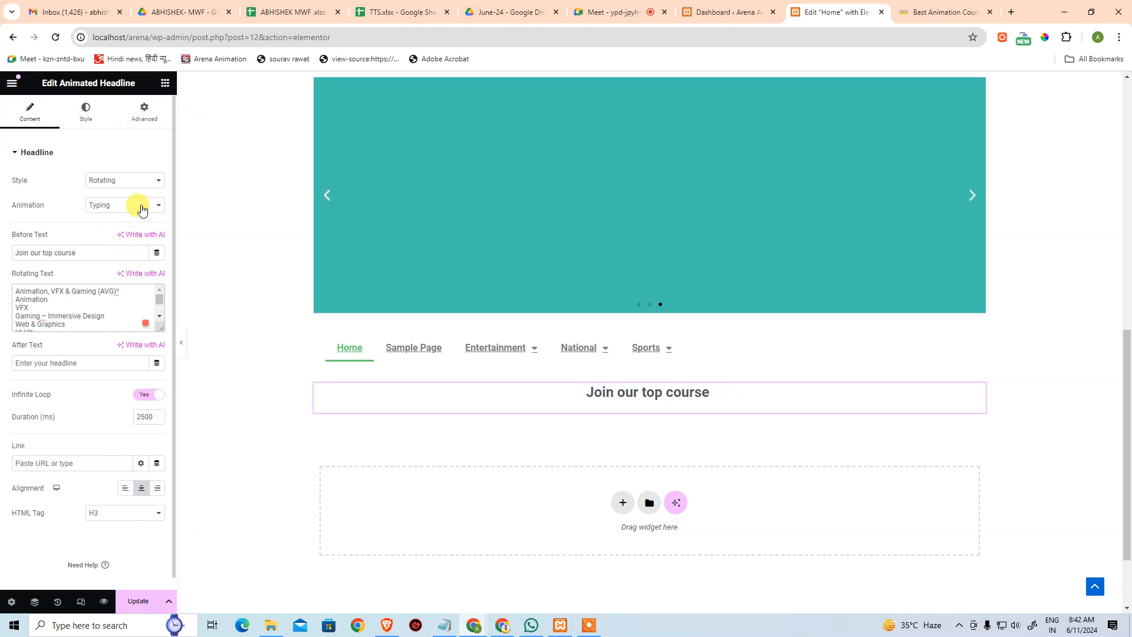
- Try the Clip, Flip, Swirl and Wave animations on the rotating headline, and set it back to Typing
{"action": "left_click", "coordinate": [142, 210]}
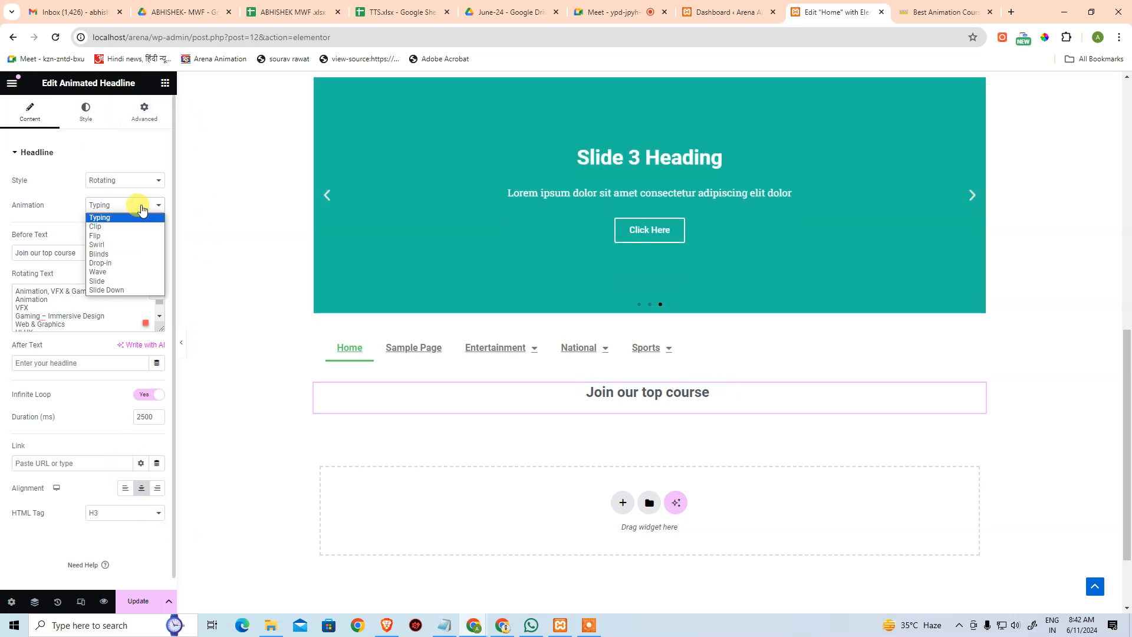
{"action": "left_click", "coordinate": [130, 227]}
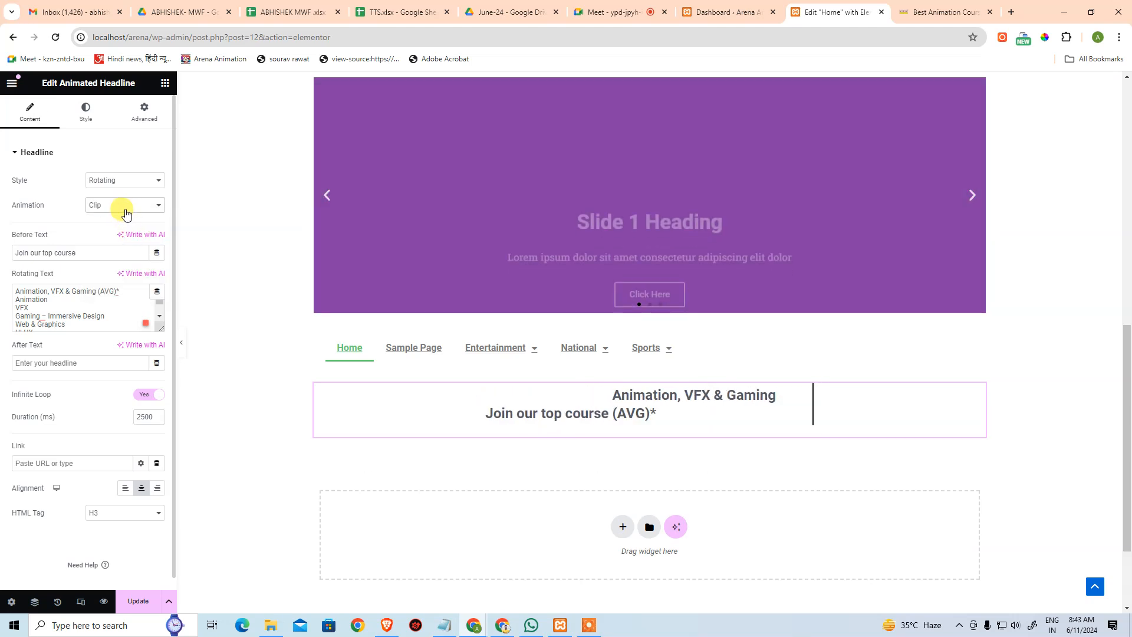
{"action": "left_click", "coordinate": [115, 200]}
{"action": "left_click", "coordinate": [111, 233]}
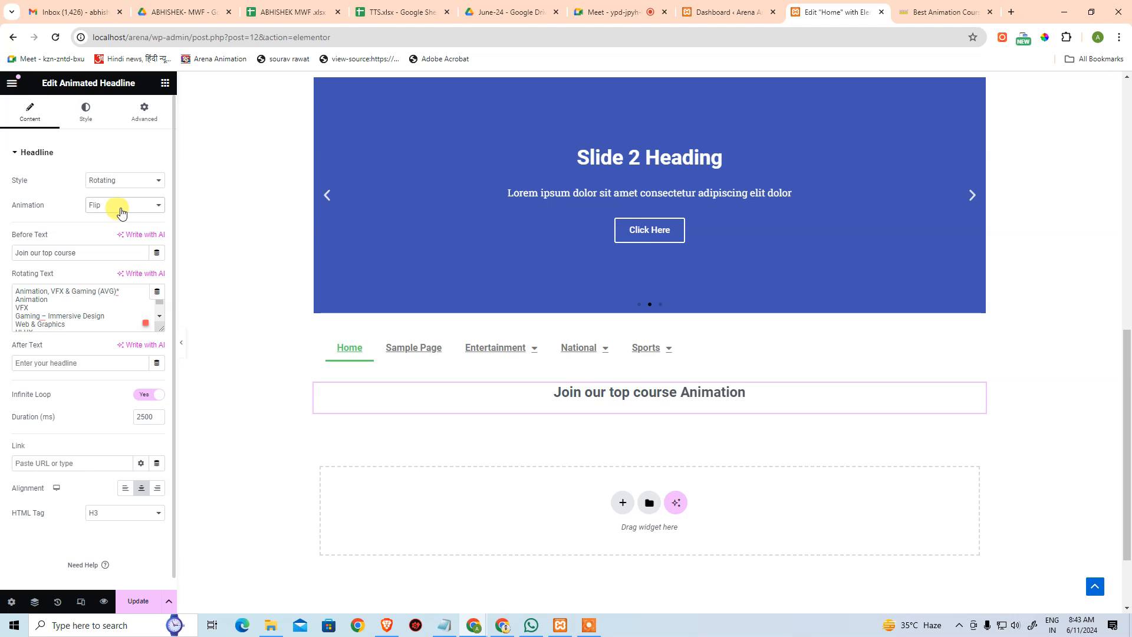
{"action": "left_click", "coordinate": [120, 212]}
{"action": "left_click", "coordinate": [112, 246]}
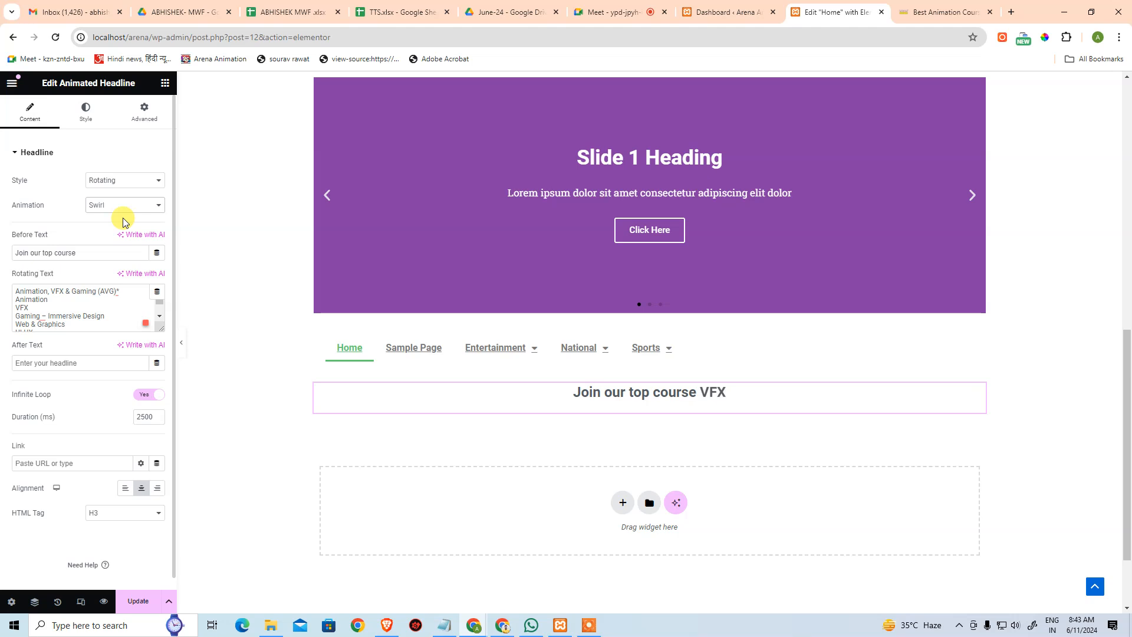
{"action": "left_click", "coordinate": [124, 206]}
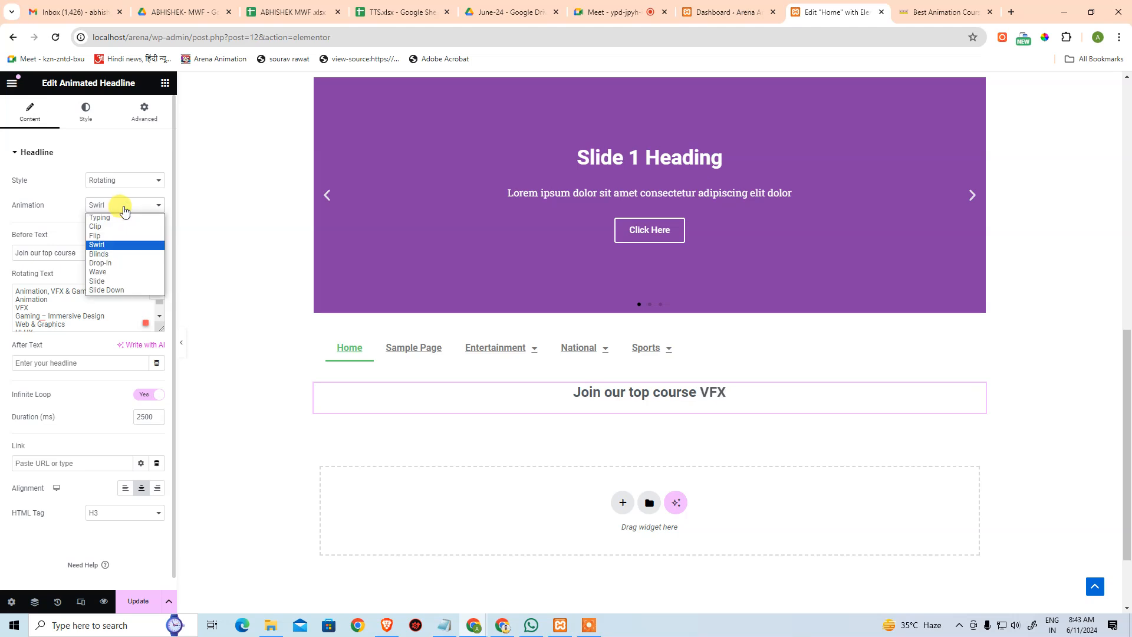
{"action": "left_click", "coordinate": [115, 271]}
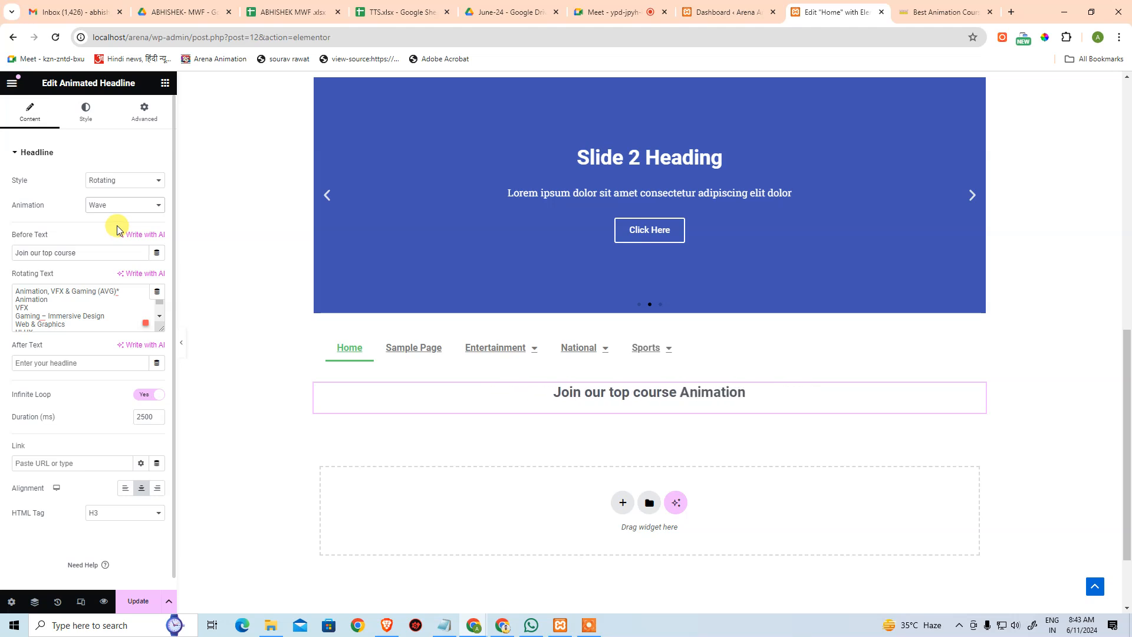
{"action": "left_click", "coordinate": [115, 206]}
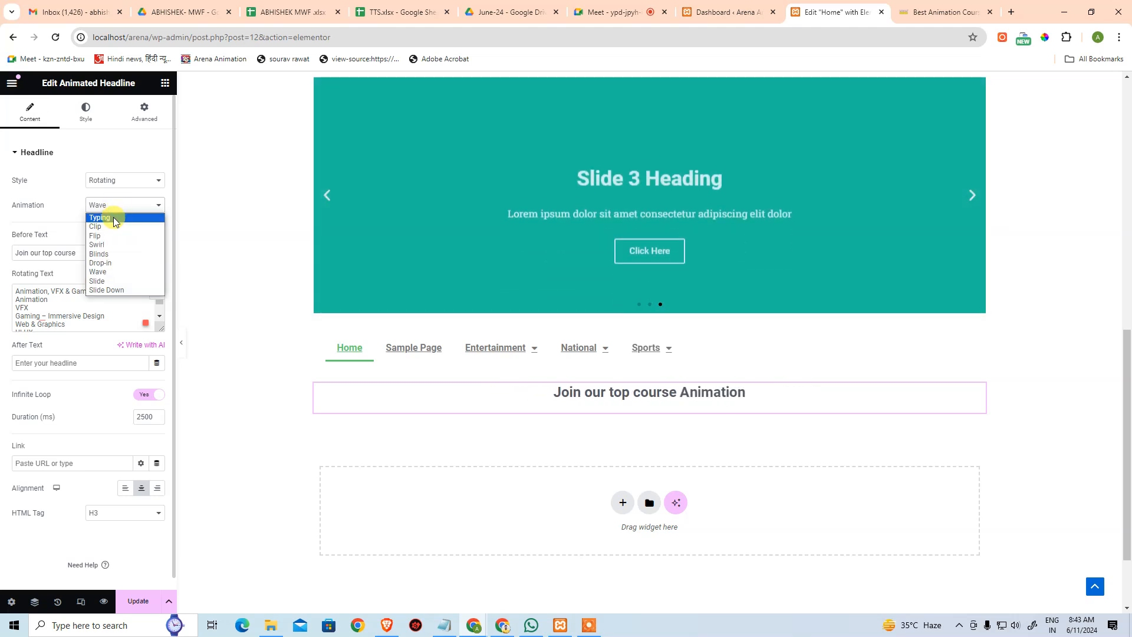
{"action": "left_click", "coordinate": [115, 228]}
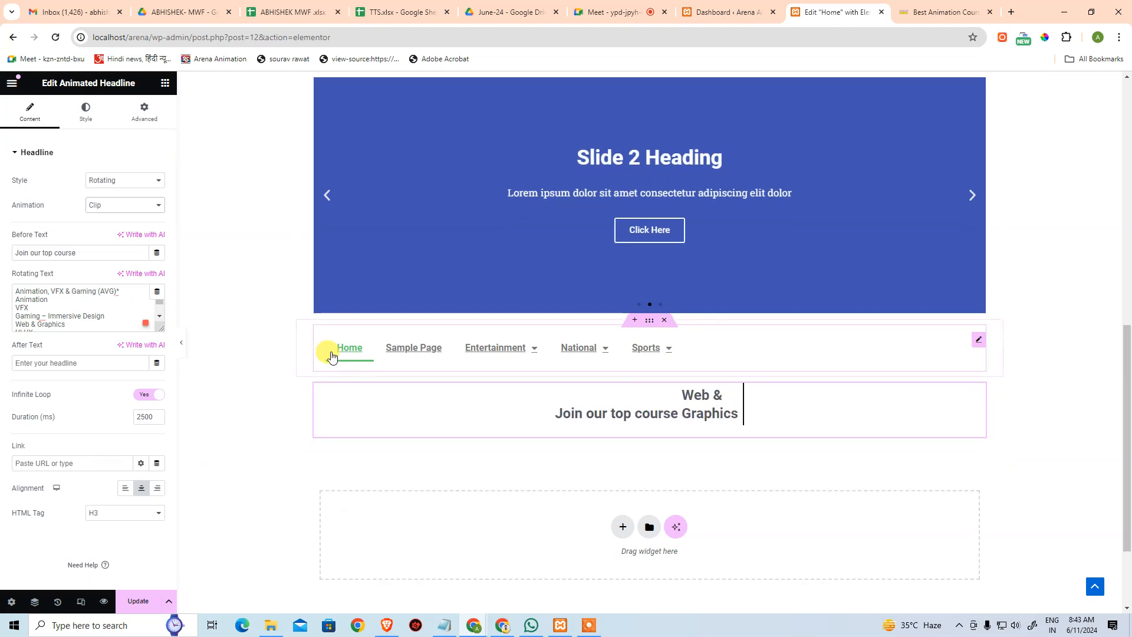
{"action": "left_click", "coordinate": [113, 207]}
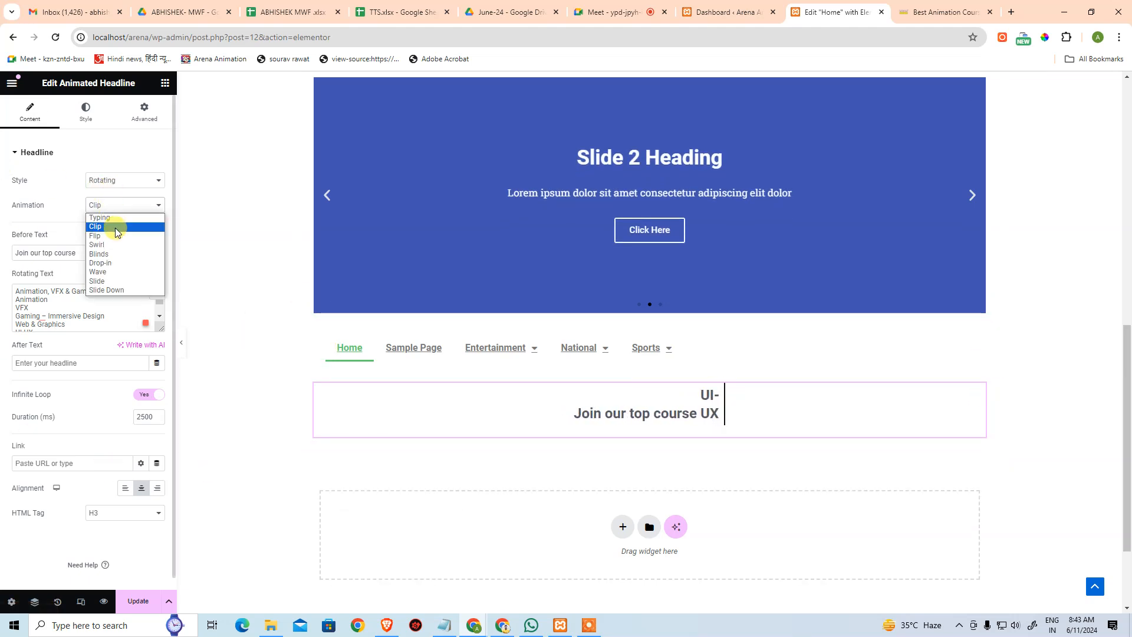
{"action": "left_click", "coordinate": [110, 218]}
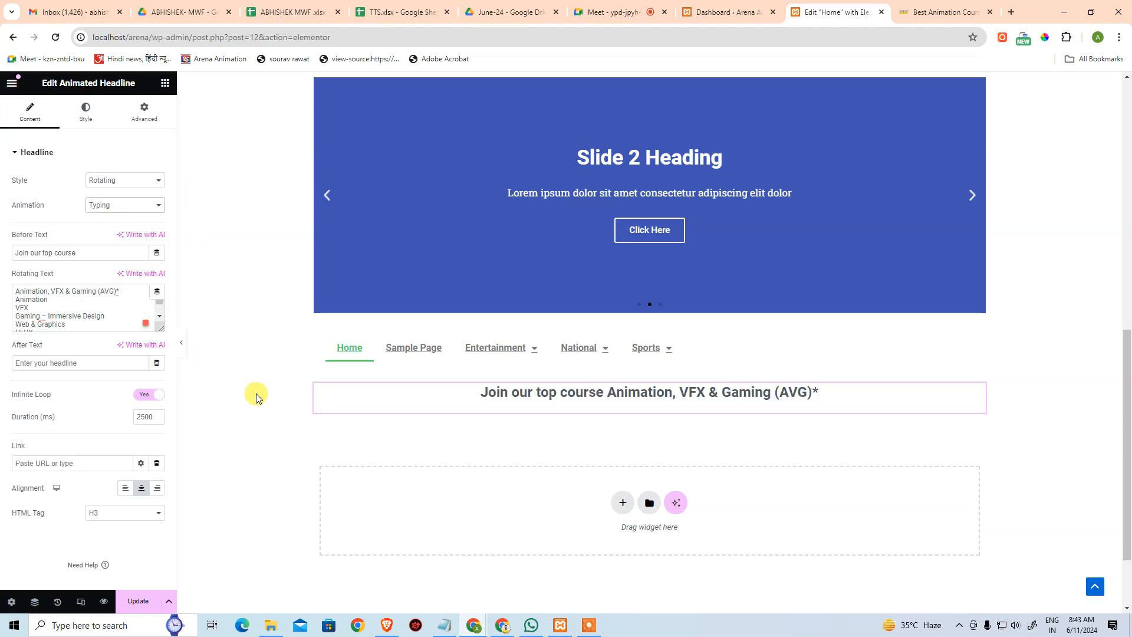
- Add a two-column Flexbox container below the animated headline and duplicate one column to make three
{"action": "scroll", "coordinate": [257, 398], "scroll_direction": "down", "scroll_amount": 2}
{"action": "left_click", "coordinate": [423, 402]}
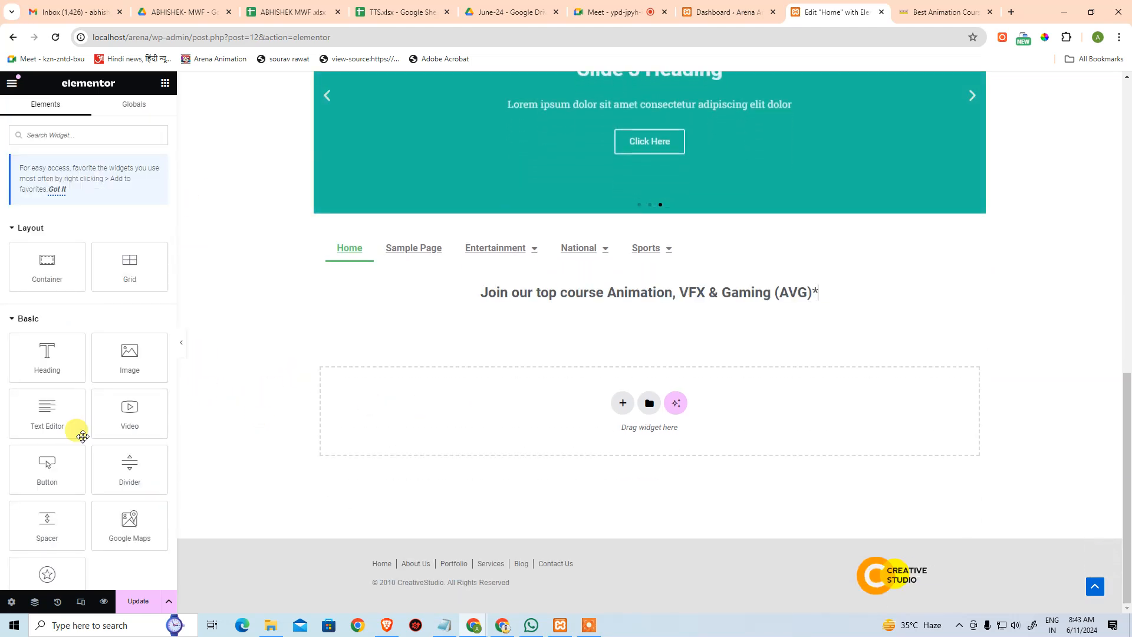
{"action": "scroll", "coordinate": [71, 424], "scroll_direction": "down", "scroll_amount": 10}
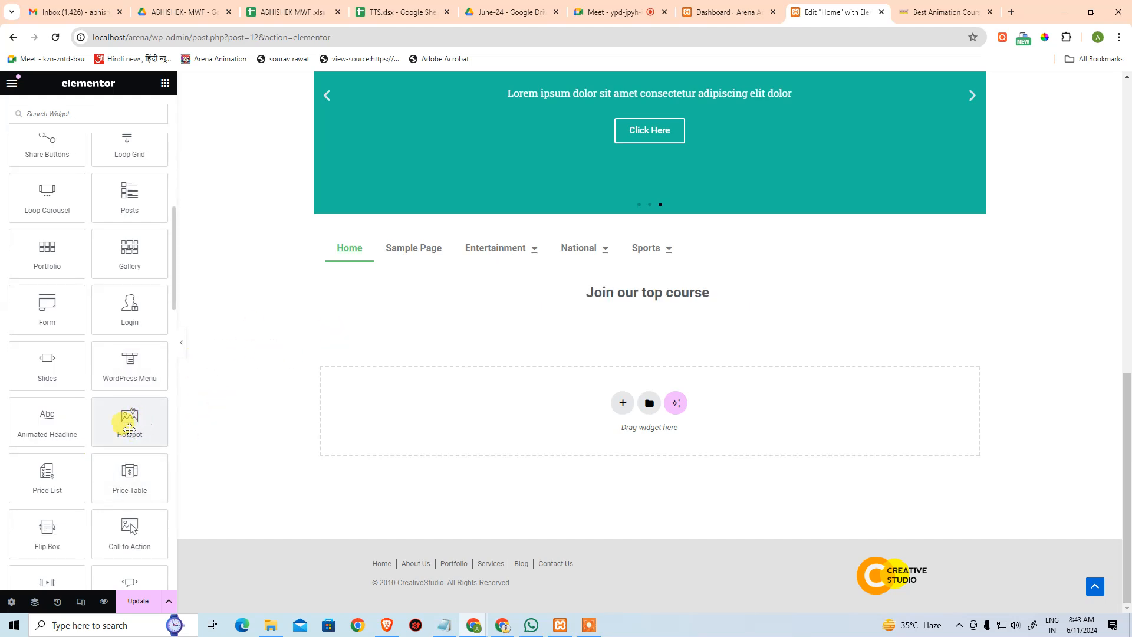
{"action": "scroll", "coordinate": [300, 391], "scroll_direction": "up", "scroll_amount": 3}
{"action": "scroll", "coordinate": [301, 390], "scroll_direction": "up", "scroll_amount": 6}
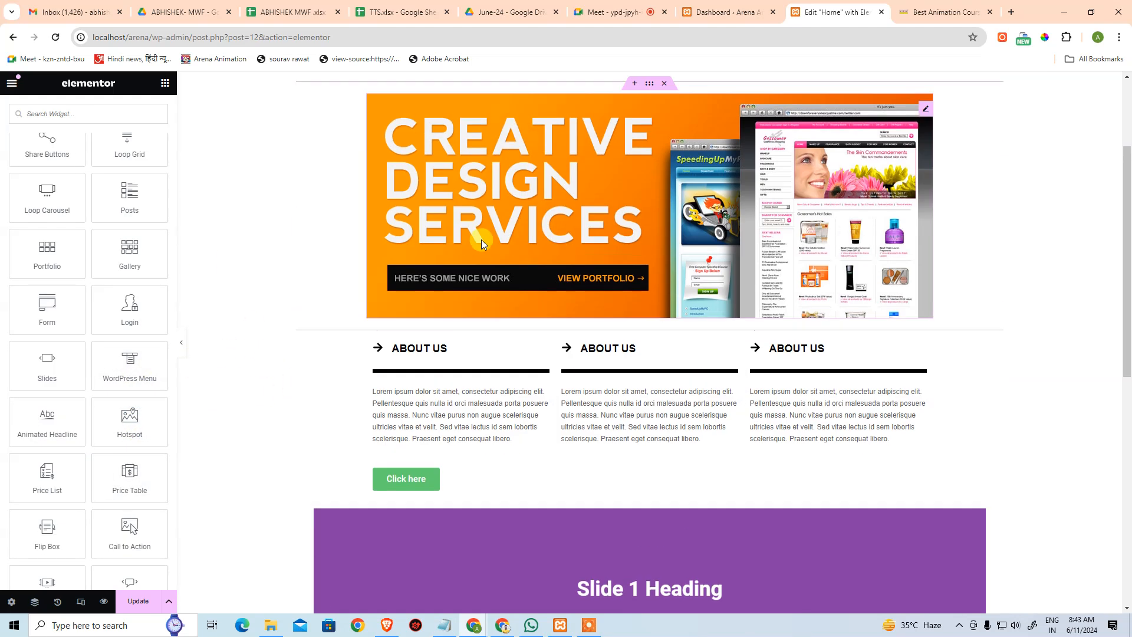
{"action": "scroll", "coordinate": [233, 390], "scroll_direction": "down", "scroll_amount": 7}
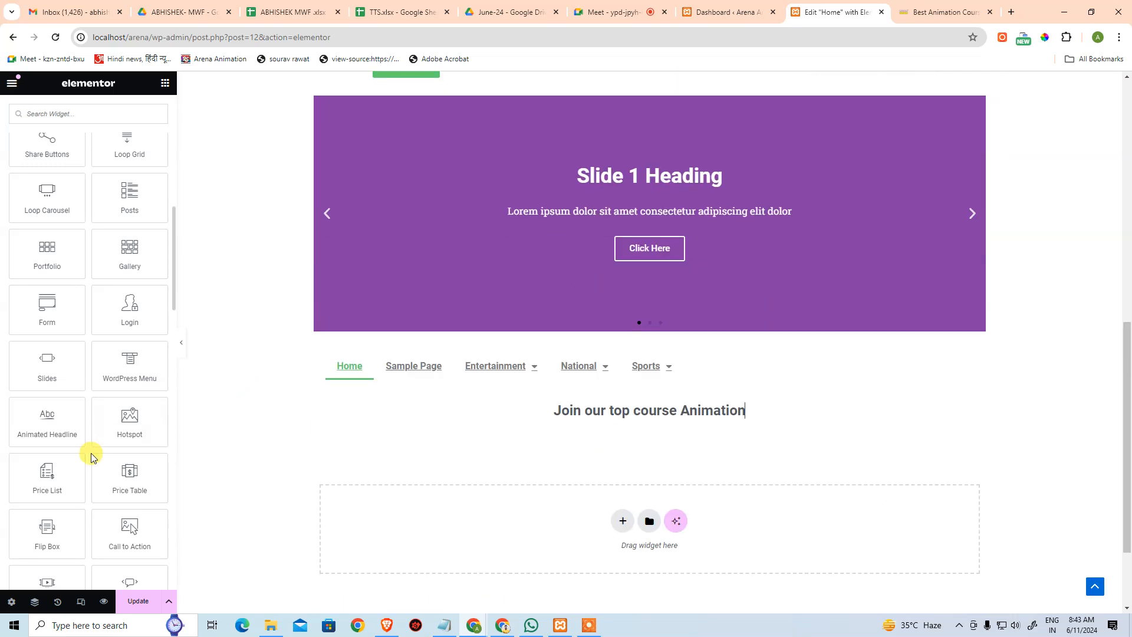
{"action": "scroll", "coordinate": [118, 437], "scroll_direction": "down", "scroll_amount": 2}
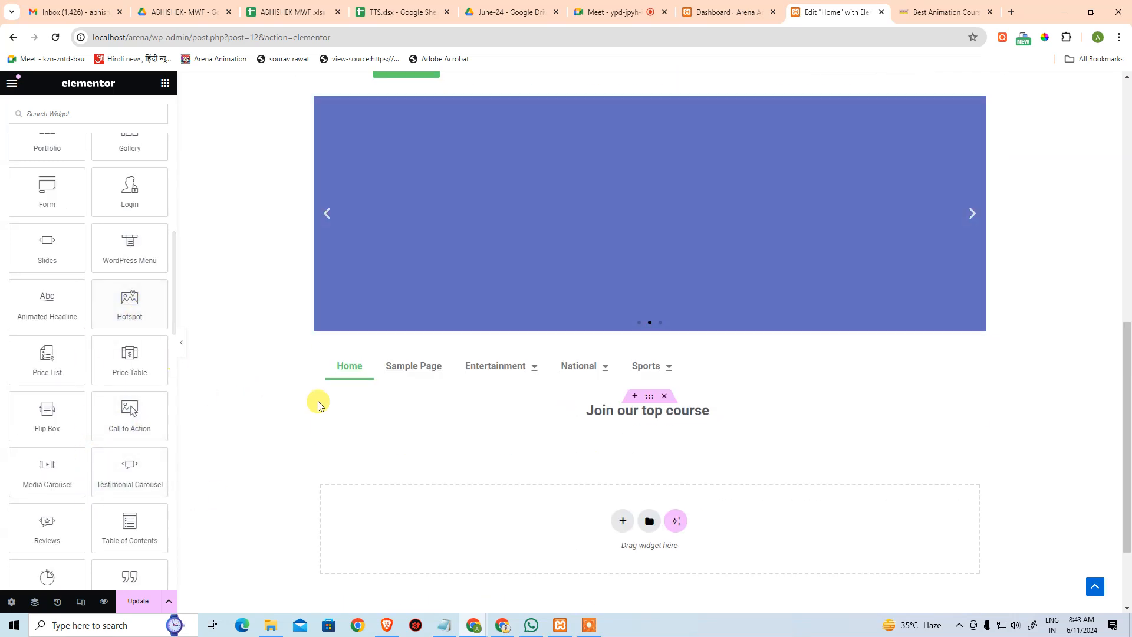
{"action": "left_click", "coordinate": [624, 522]}
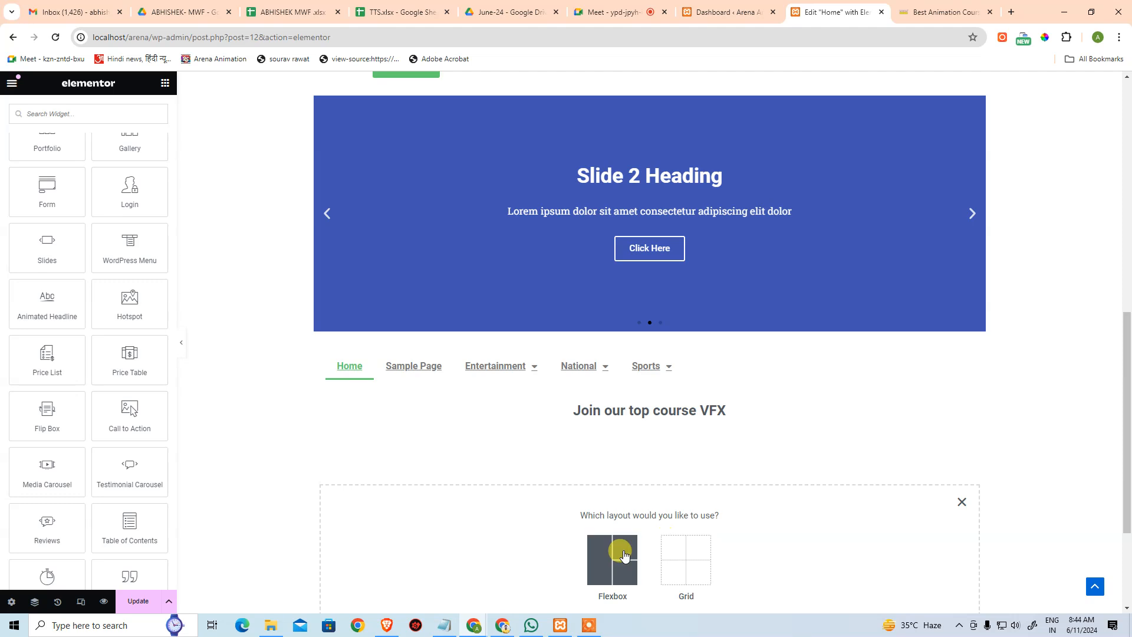
{"action": "left_click", "coordinate": [618, 546]}
{"action": "scroll", "coordinate": [714, 445], "scroll_direction": "down", "scroll_amount": 2}
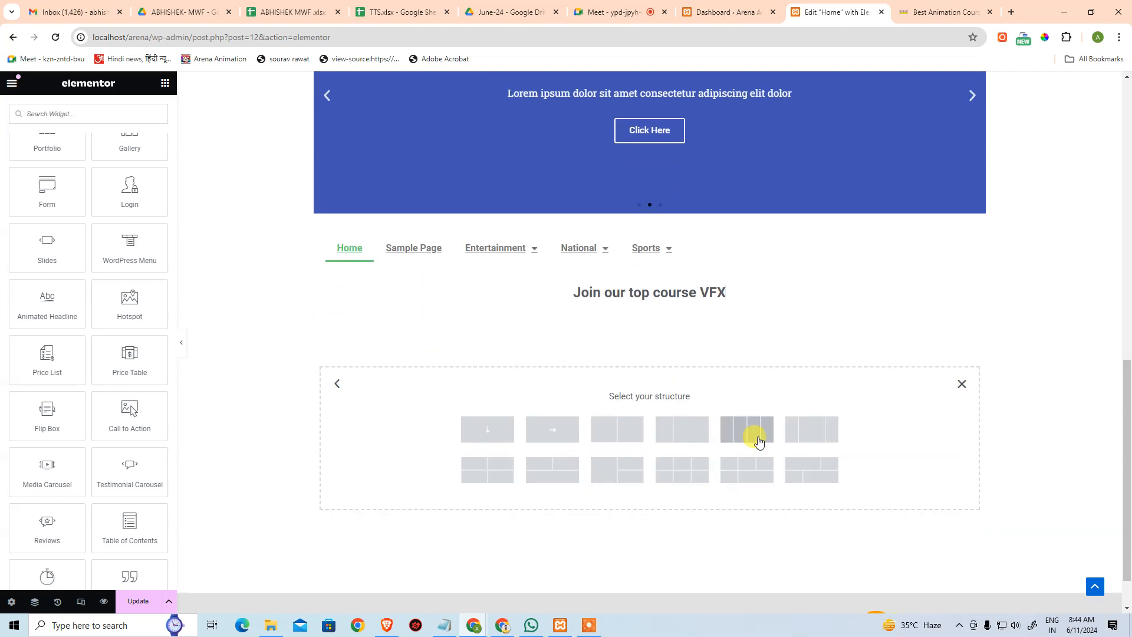
{"action": "left_click", "coordinate": [613, 429]}
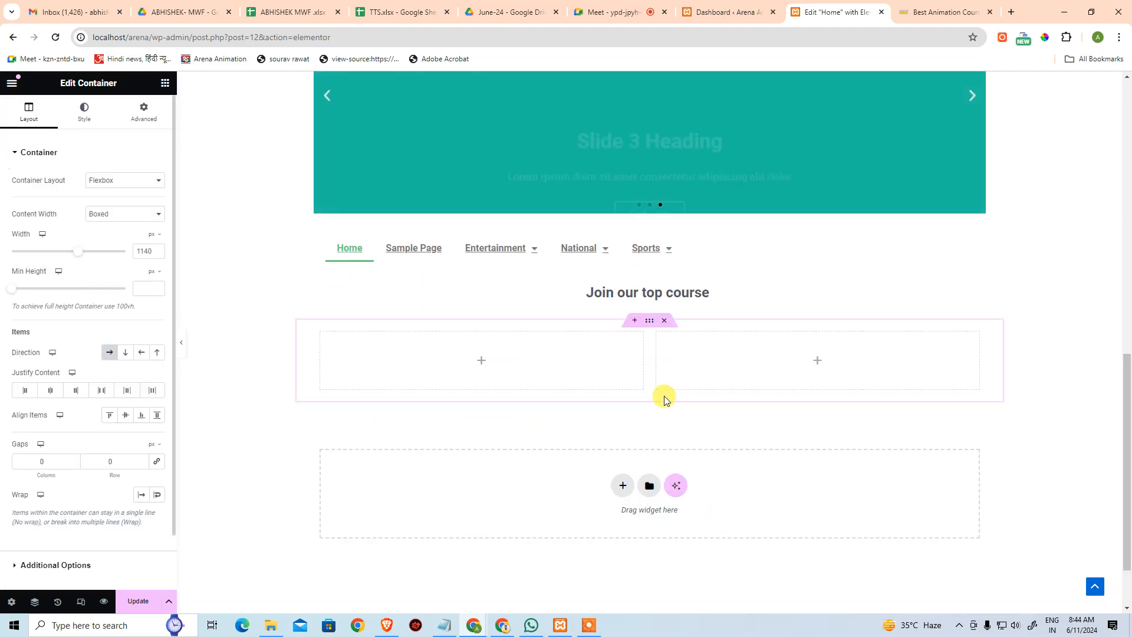
{"action": "right_click", "coordinate": [655, 339]}
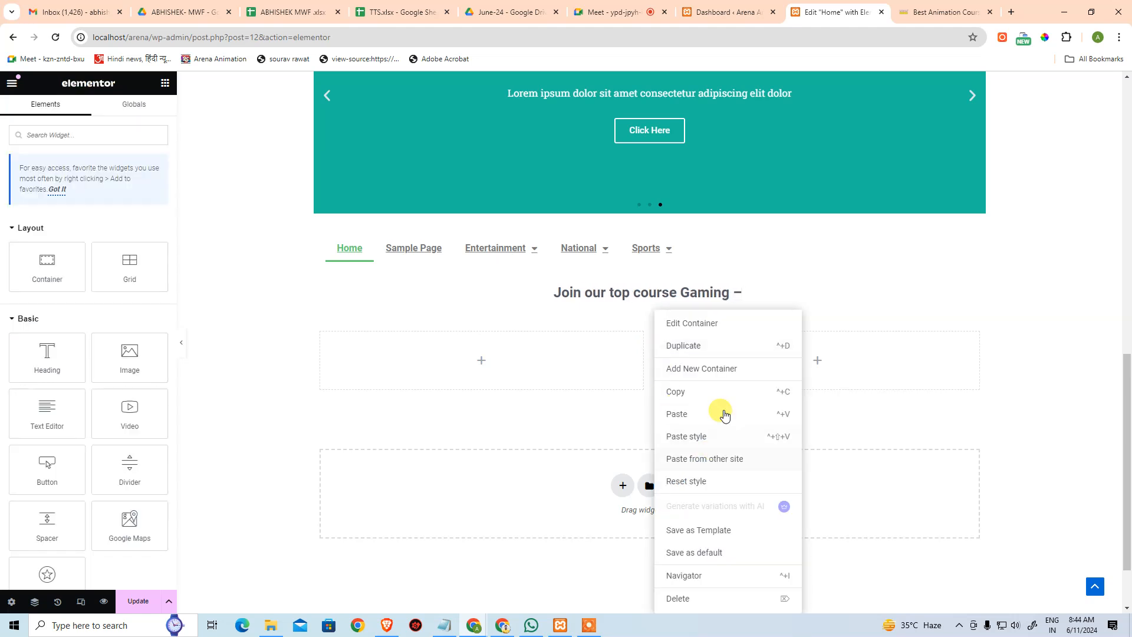
{"action": "left_click", "coordinate": [701, 356]}
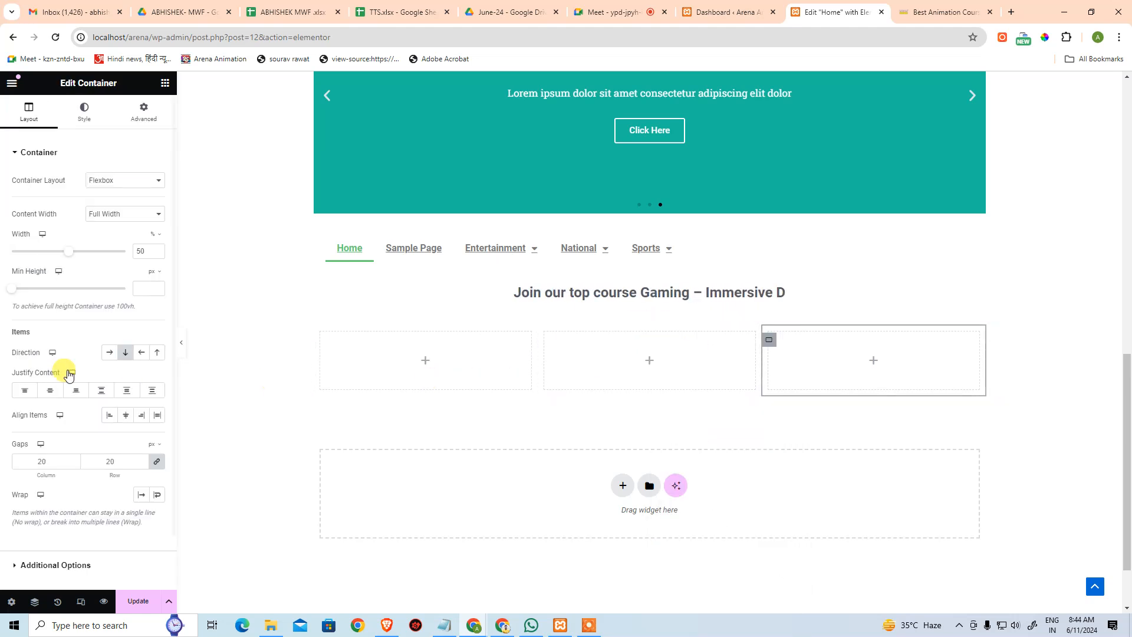
- Add a Hotspot widget to the first column of the new three-column container
{"action": "left_click", "coordinate": [204, 407]}
{"action": "scroll", "coordinate": [106, 435], "scroll_direction": "down", "scroll_amount": 5}
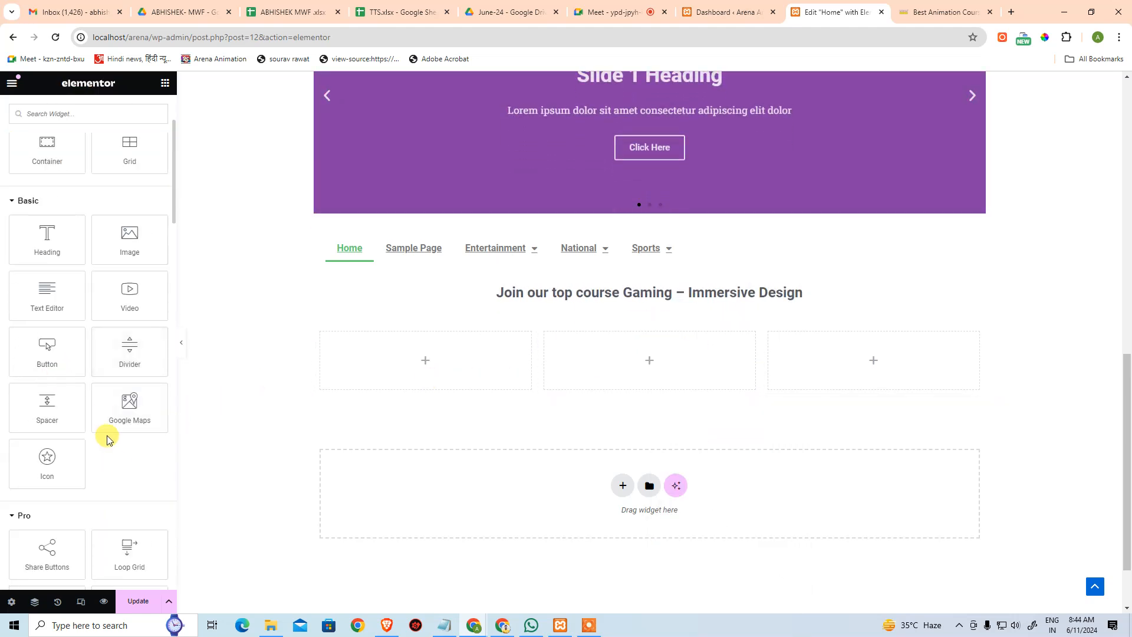
{"action": "scroll", "coordinate": [111, 422], "scroll_direction": "down", "scroll_amount": 4}
{"action": "left_click_drag", "start_coordinate": [118, 487], "coordinate": [405, 371]}
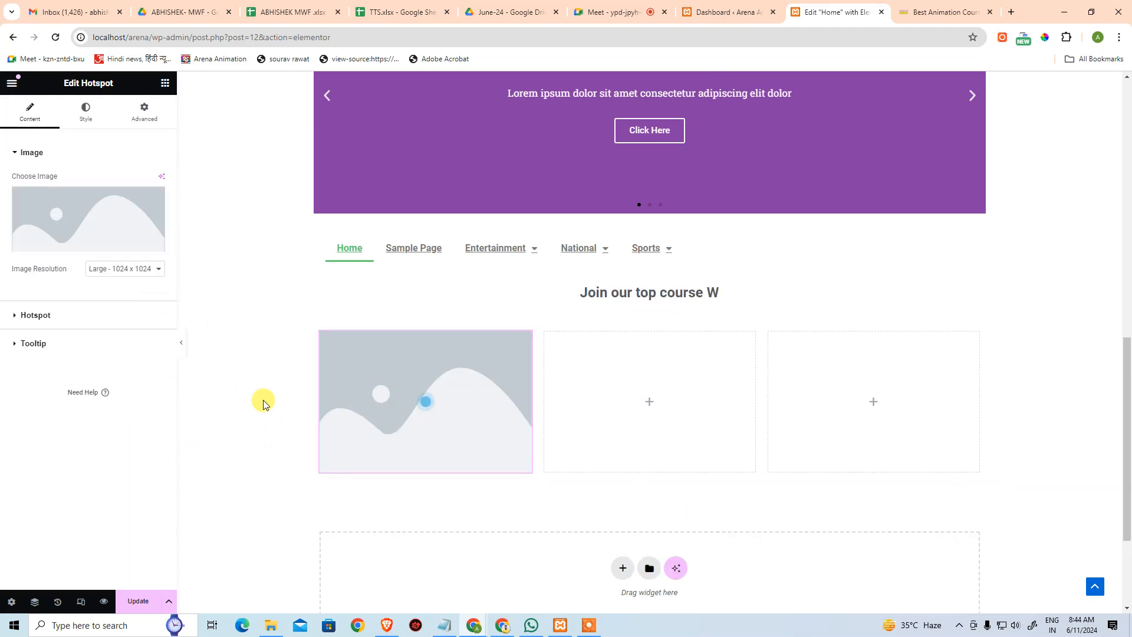
- Look over the Pro widgets, and open the hotspot item settings of the Hotspot widget in the first column
{"action": "left_click", "coordinate": [264, 405]}
{"action": "left_click_drag", "start_coordinate": [143, 361], "coordinate": [152, 359]}
{"action": "scroll", "coordinate": [147, 375], "scroll_direction": "down", "scroll_amount": 5}
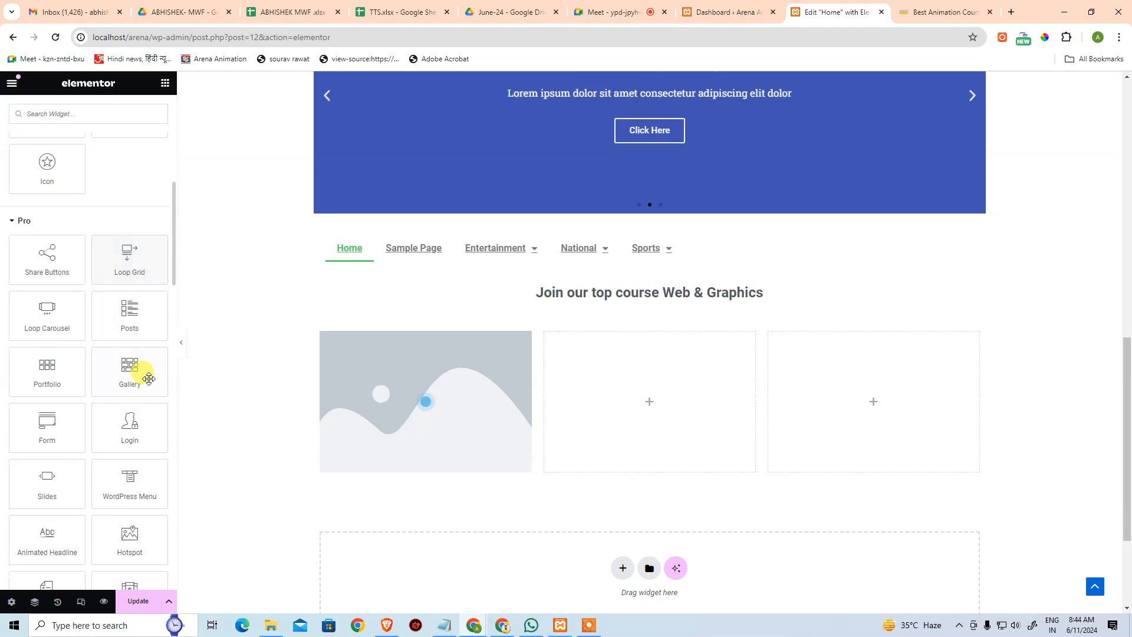
{"action": "left_click", "coordinate": [432, 407]}
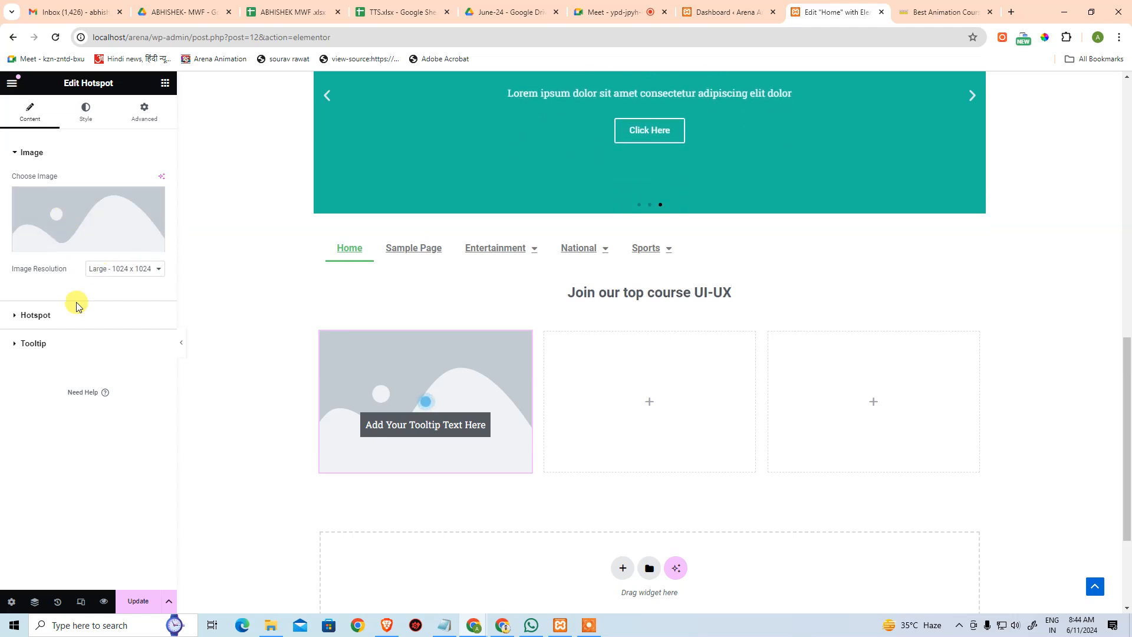
{"action": "left_click", "coordinate": [104, 322]}
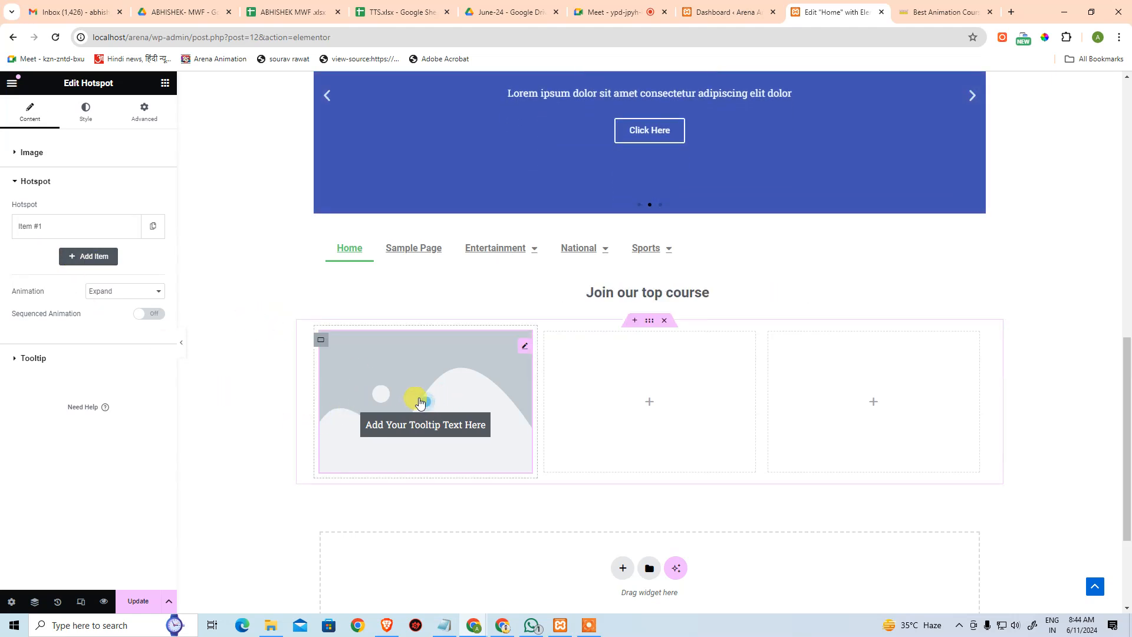
- Search Google for "tvs" in a new browser tab and open the TVS Motor website
{"action": "left_click", "coordinate": [1009, 13]}
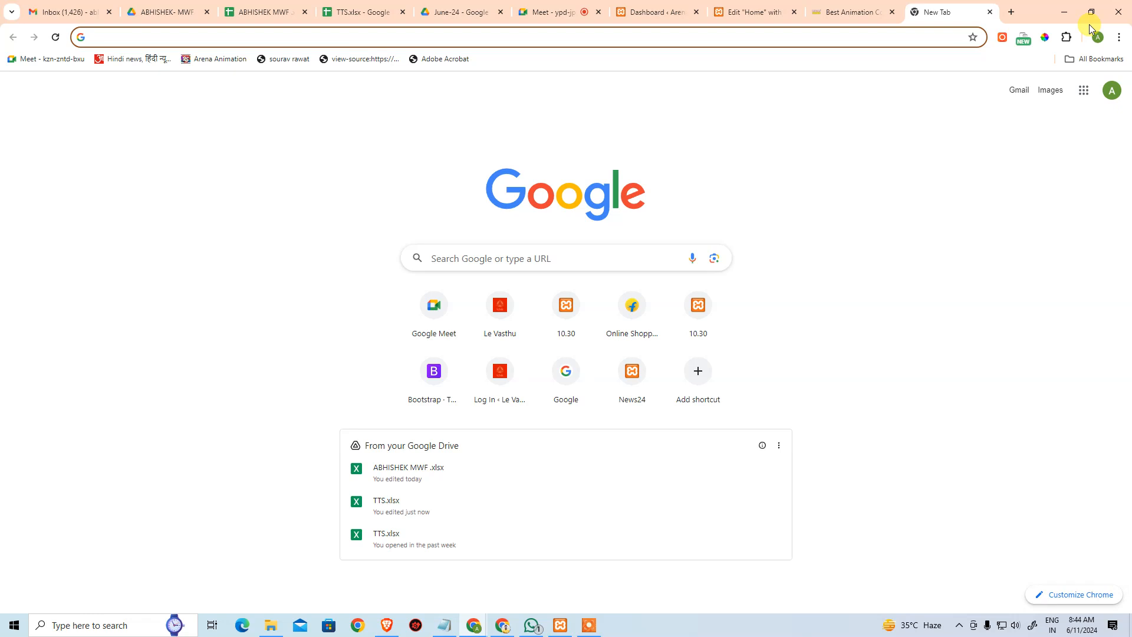
{"action": "type", "text": "tvs"}
{"action": "key", "text": "Return"}
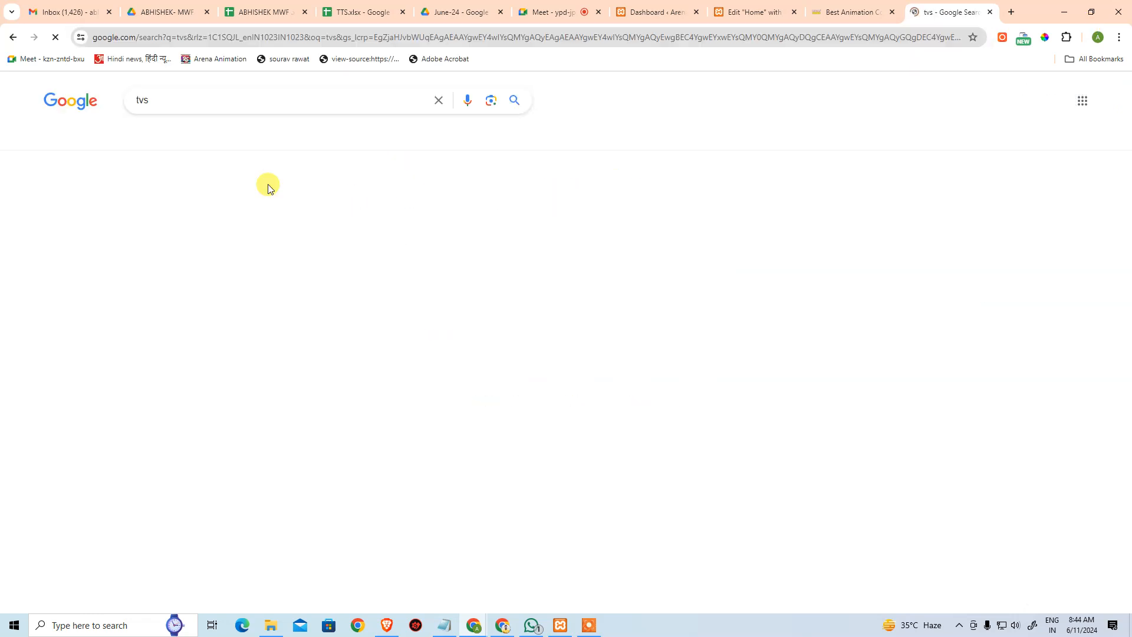
{"action": "left_click", "coordinate": [437, 286]}
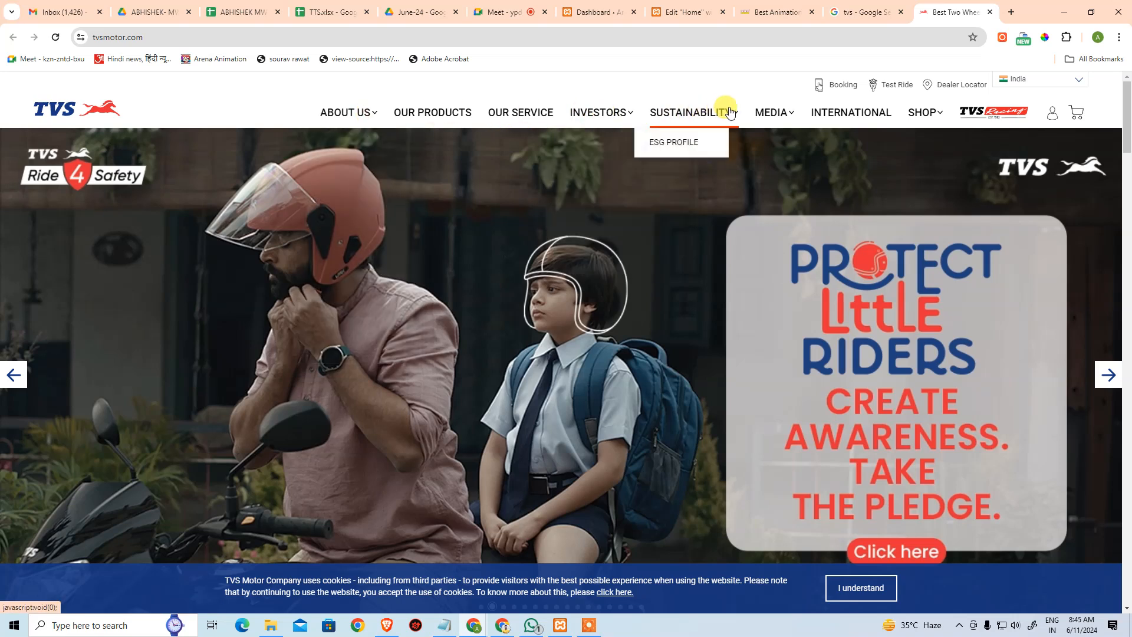
- Open the TVS products page and look through the scooter listings
{"action": "mouse_move", "coordinate": [807, 120]}
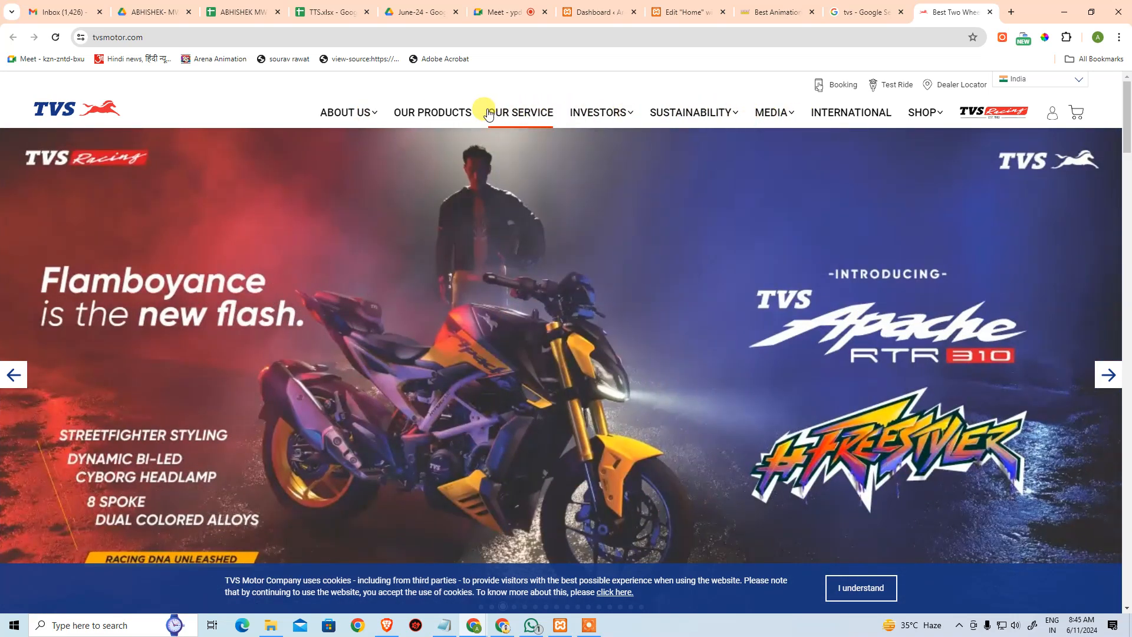
{"action": "left_click", "coordinate": [443, 112]}
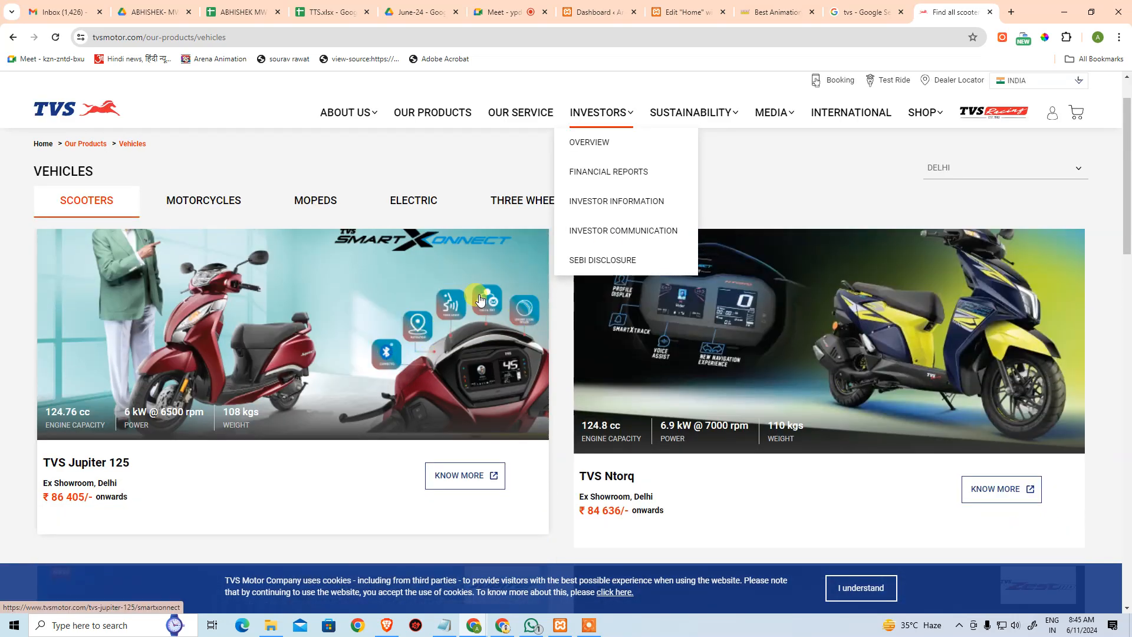
{"action": "scroll", "coordinate": [521, 362], "scroll_direction": "down", "scroll_amount": 5}
{"action": "scroll", "coordinate": [521, 365], "scroll_direction": "down", "scroll_amount": 3}
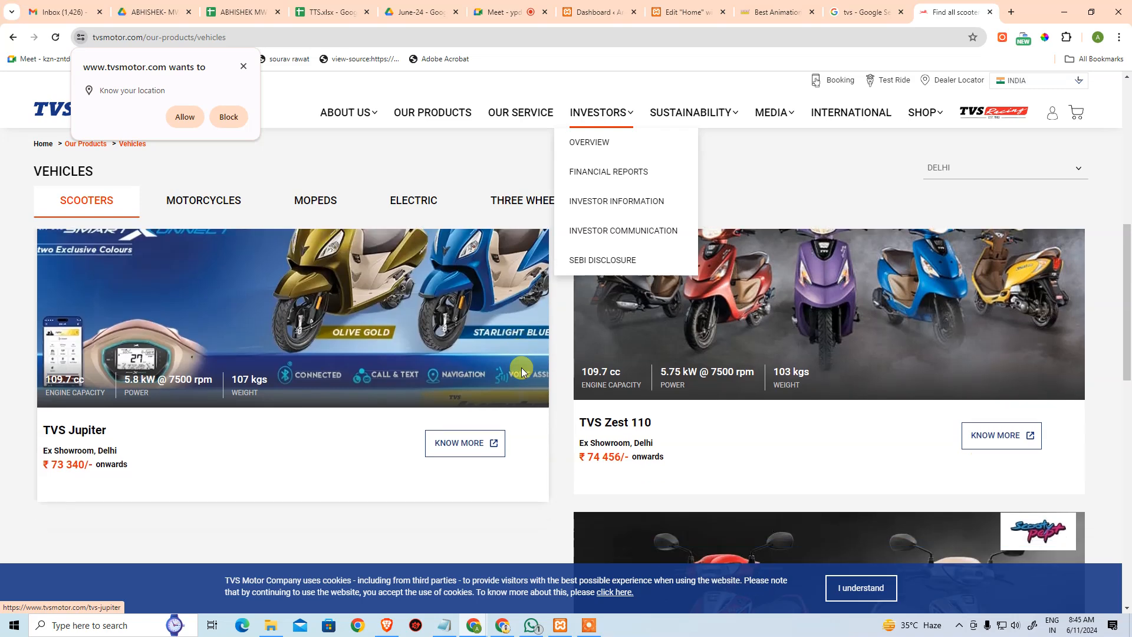
{"action": "scroll", "coordinate": [521, 366], "scroll_direction": "up", "scroll_amount": 8}
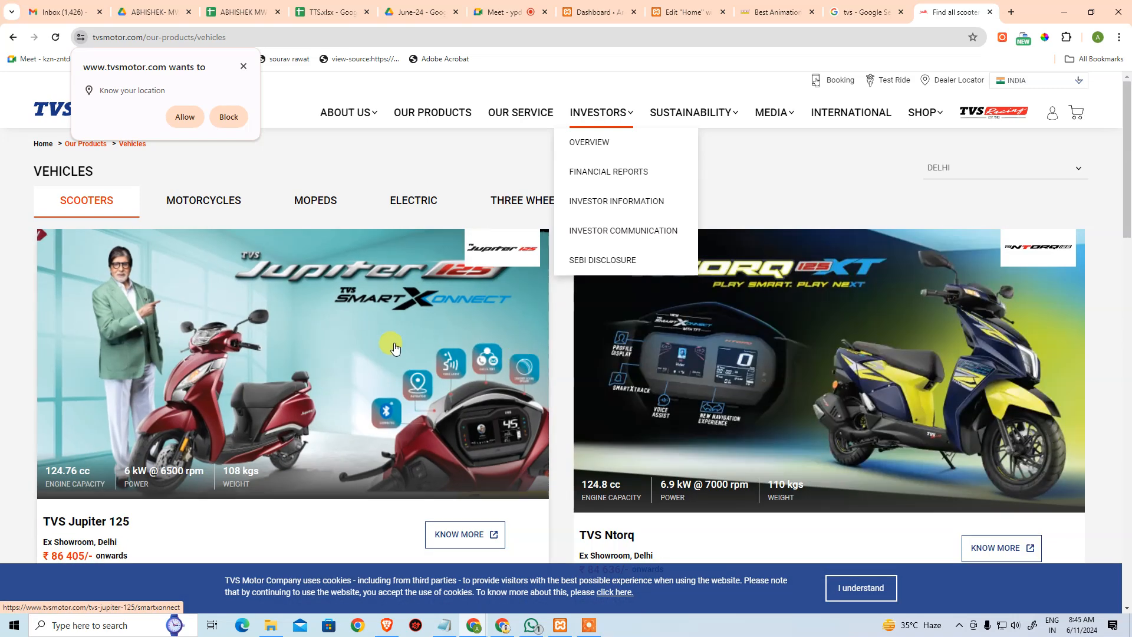
- Open the TVS Jupiter 125 SmartXonnect page and examine its overview, highlights, features and 360° colour view
{"action": "left_click", "coordinate": [394, 348]}
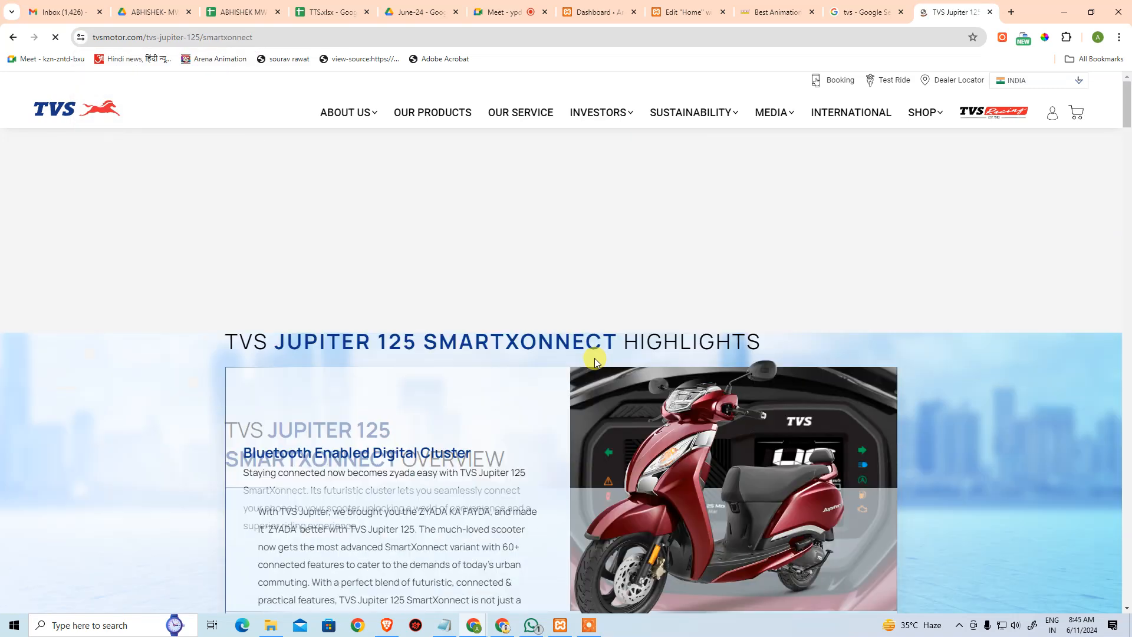
{"action": "scroll", "coordinate": [1089, 396], "scroll_direction": "down", "scroll_amount": 4}
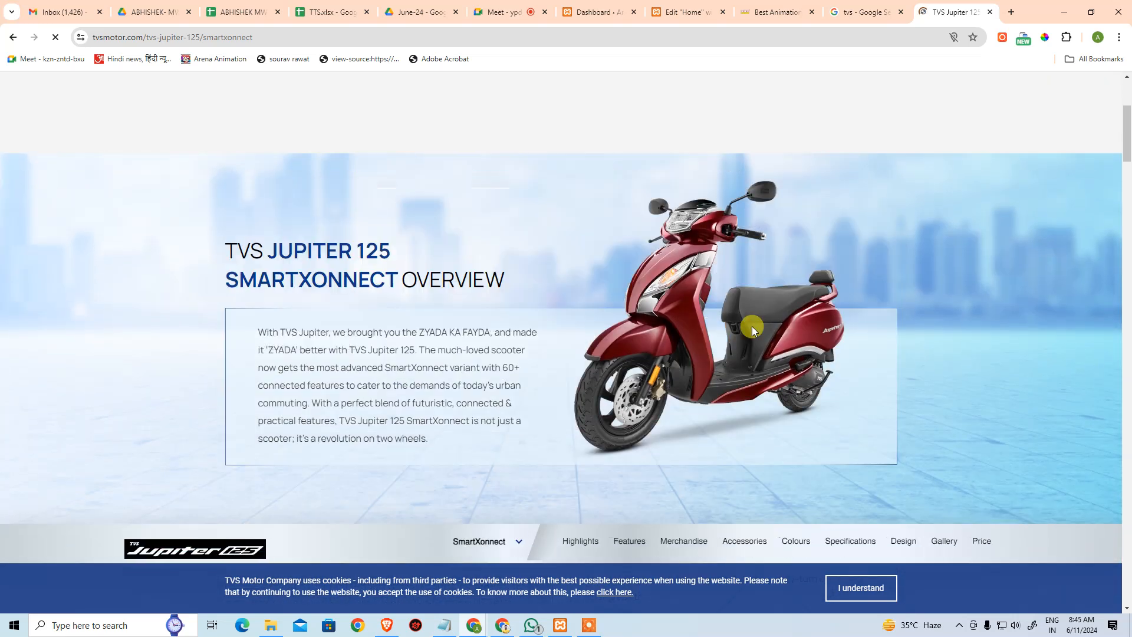
{"action": "scroll", "coordinate": [691, 363], "scroll_direction": "down", "scroll_amount": 5}
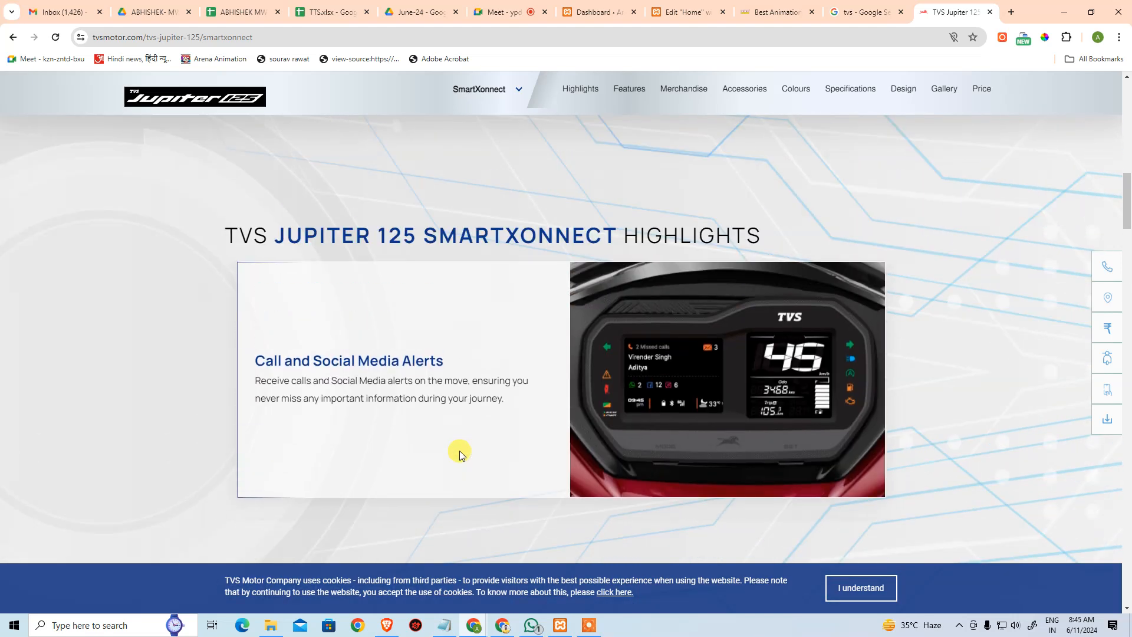
{"action": "scroll", "coordinate": [906, 386], "scroll_direction": "down", "scroll_amount": 10}
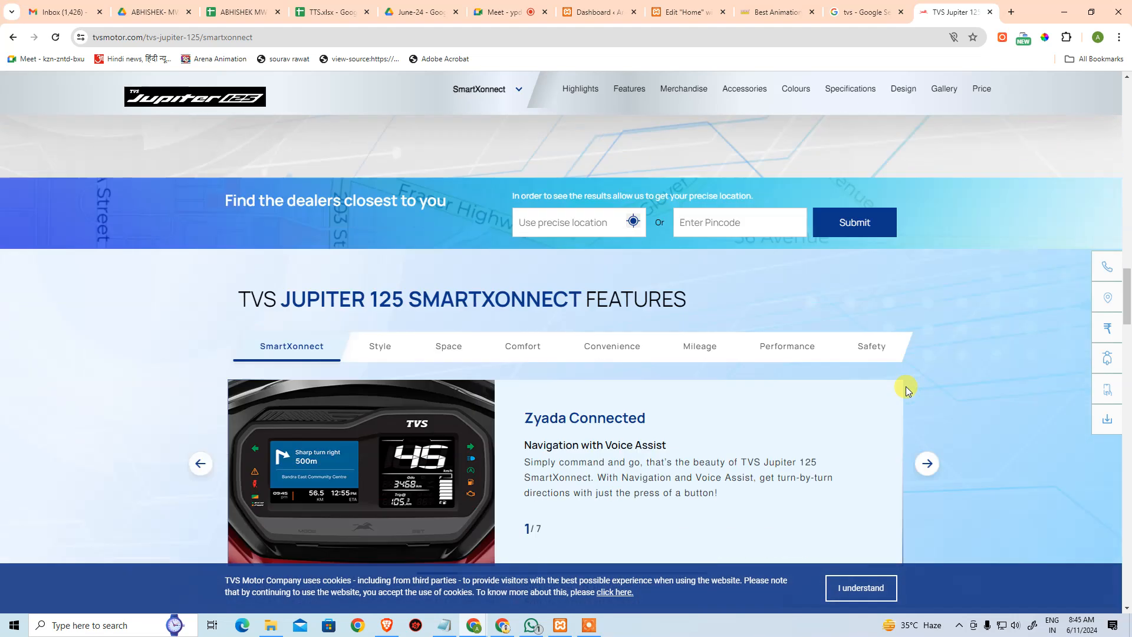
{"action": "scroll", "coordinate": [898, 384], "scroll_direction": "down", "scroll_amount": 3}
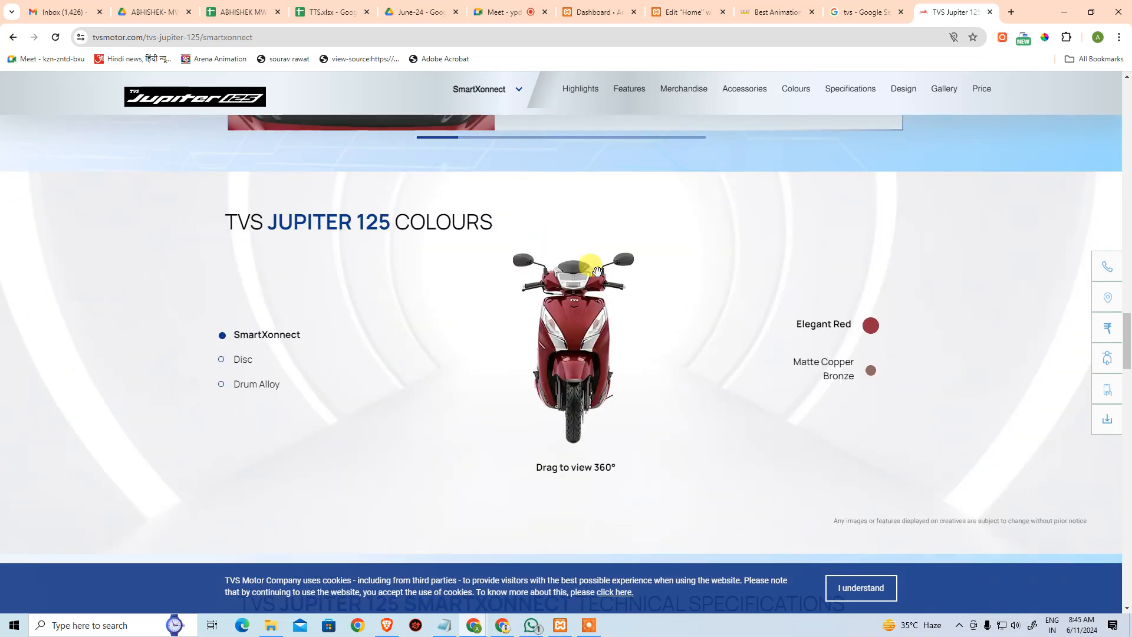
{"action": "left_click_drag", "start_coordinate": [582, 297], "coordinate": [563, 342]}
{"action": "scroll", "coordinate": [563, 342], "scroll_direction": "up", "scroll_amount": 1}
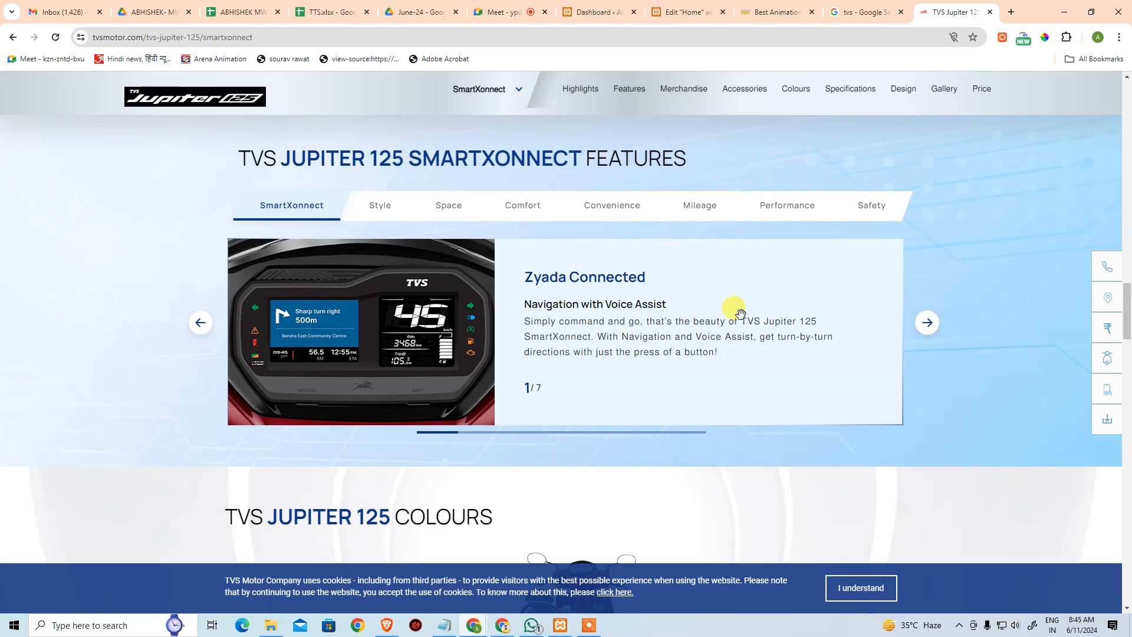
- Close the TVS Motor page and switch back to the home page in the Elementor editor
{"action": "middle_click", "coordinate": [967, 4]}
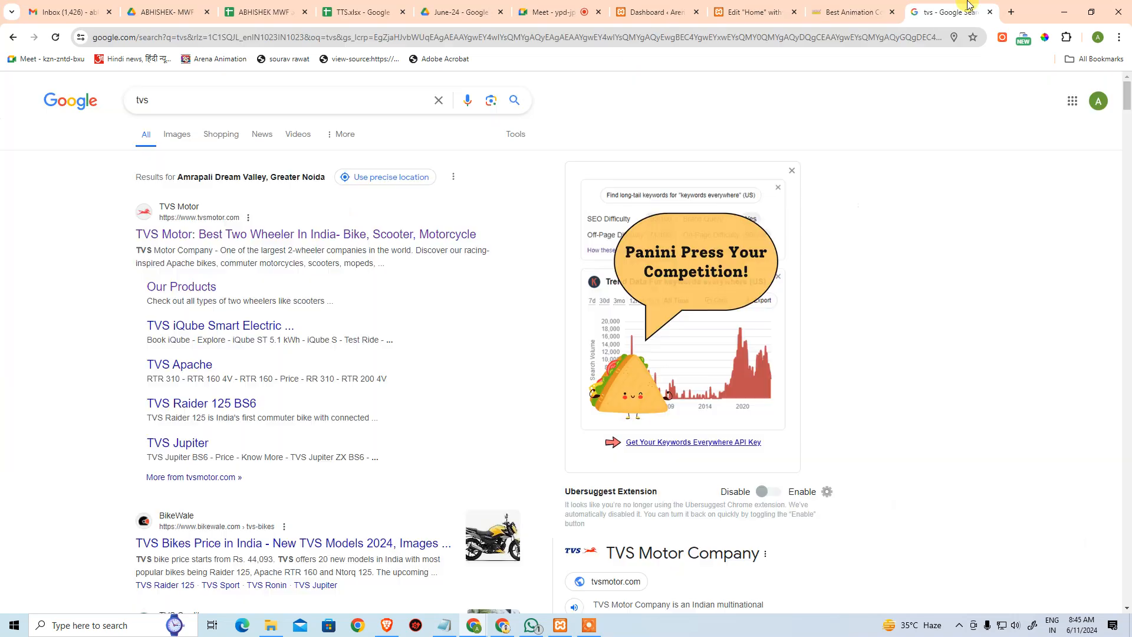
{"action": "scroll", "coordinate": [855, 220], "scroll_direction": "down", "scroll_amount": 1}
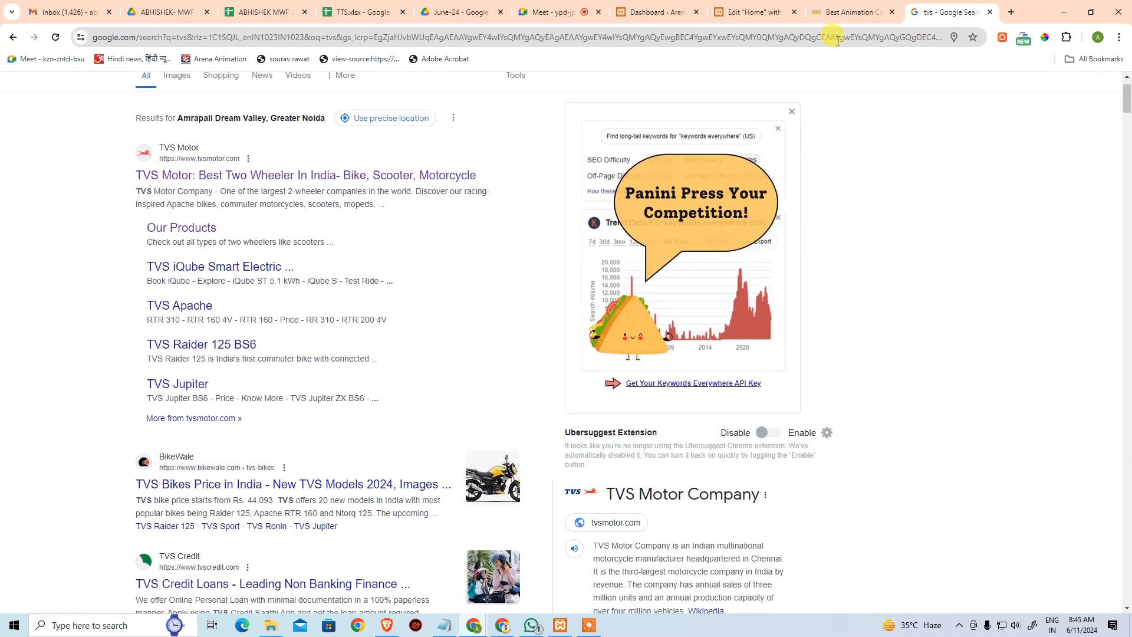
{"action": "left_click", "coordinate": [844, 11]}
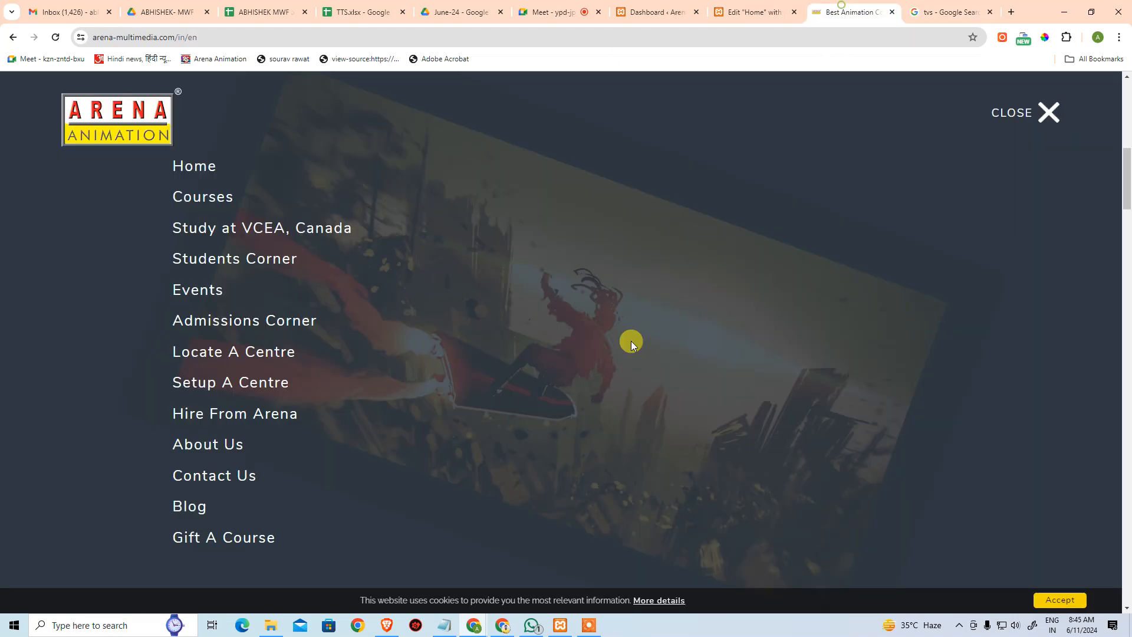
{"action": "left_click", "coordinate": [735, 10]}
{"action": "type", "text": "Fast Track Courses"}
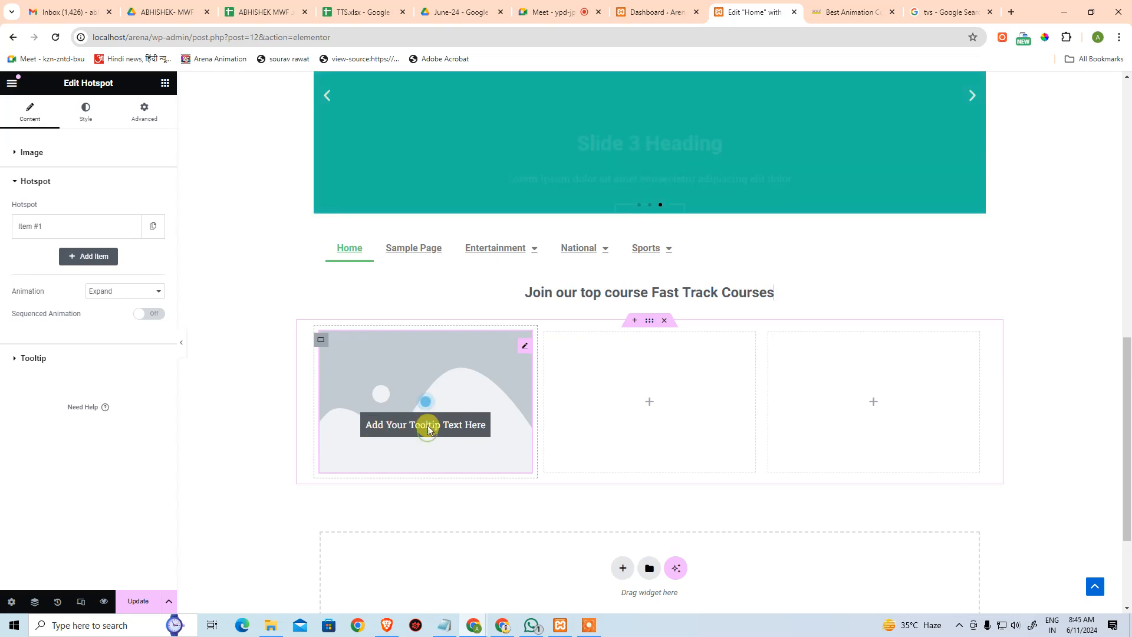
- Replace the tooltip content of hotspot Item #1 with "Best in class abs disc break."
{"action": "left_click", "coordinate": [73, 235]}
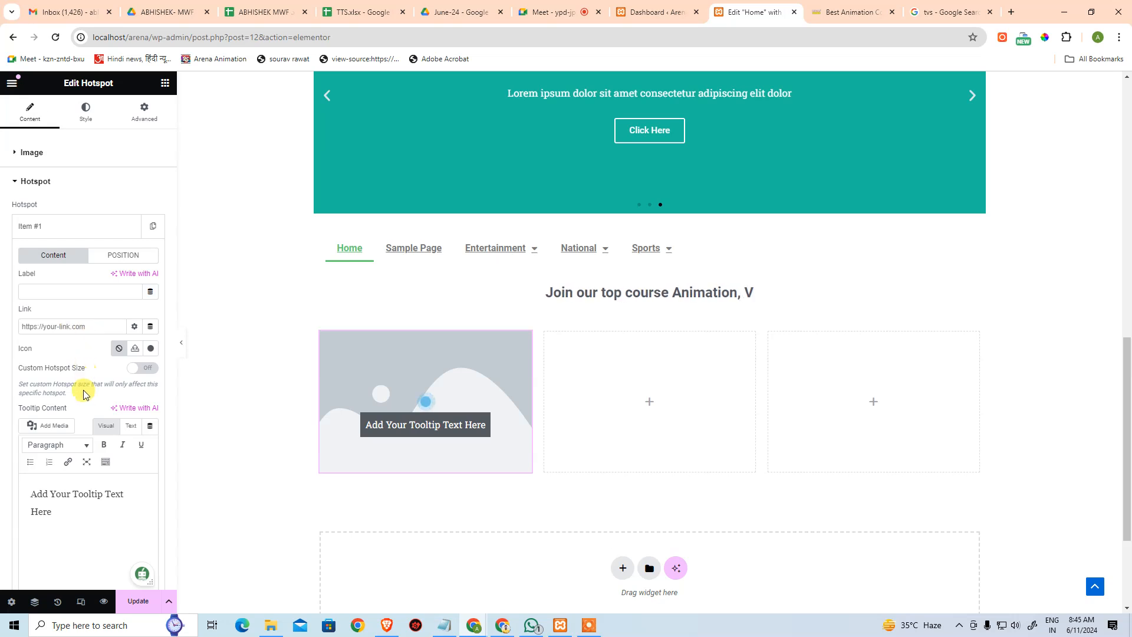
{"action": "left_click_drag", "start_coordinate": [56, 510], "coordinate": [42, 490]}
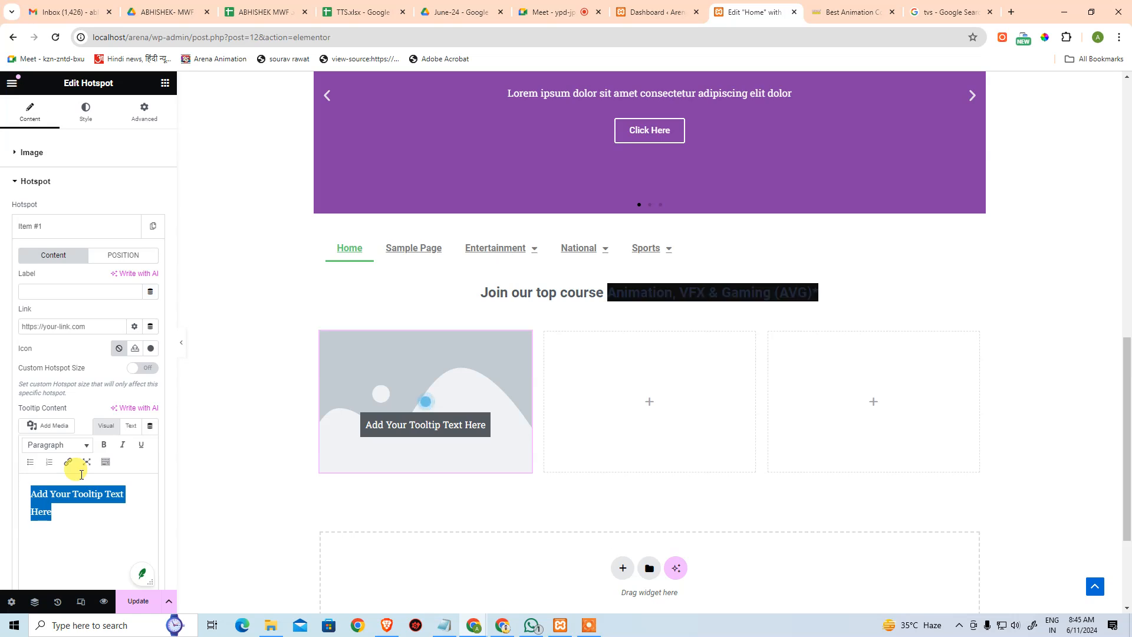
{"action": "type", "text": "Best in class"}
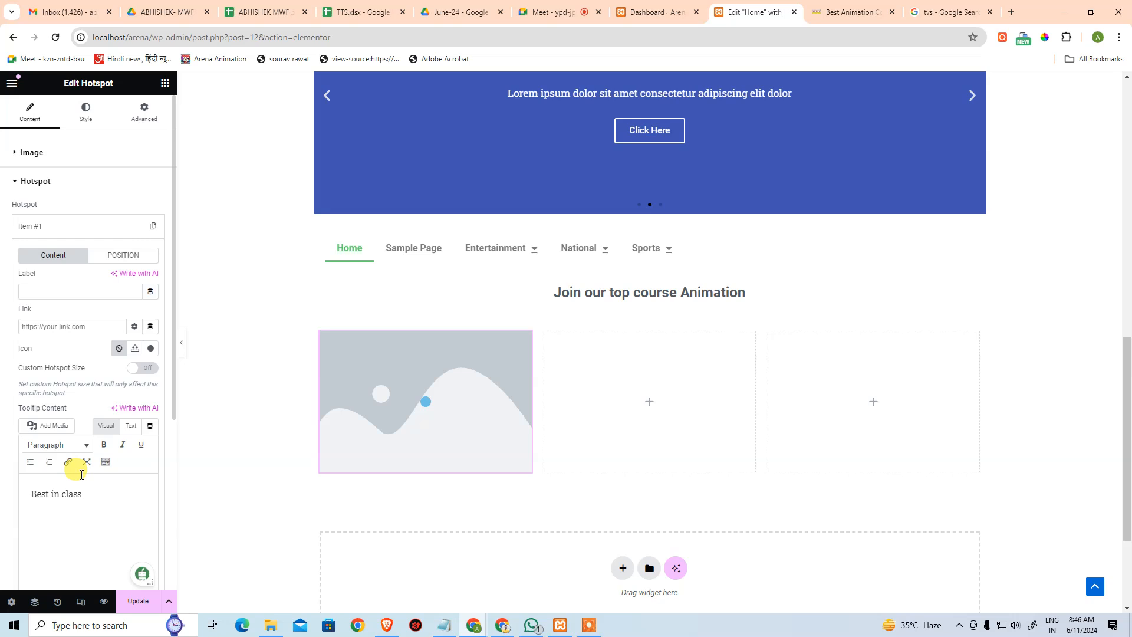
{"action": "type", "text": " di"}
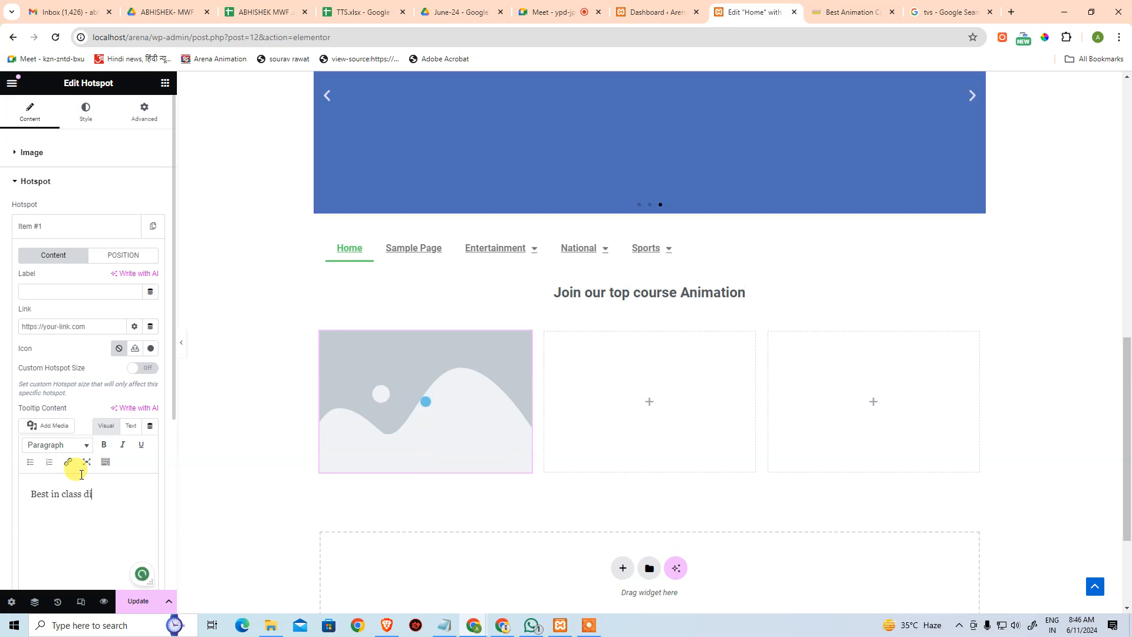
{"action": "type", "text": "sc break"}
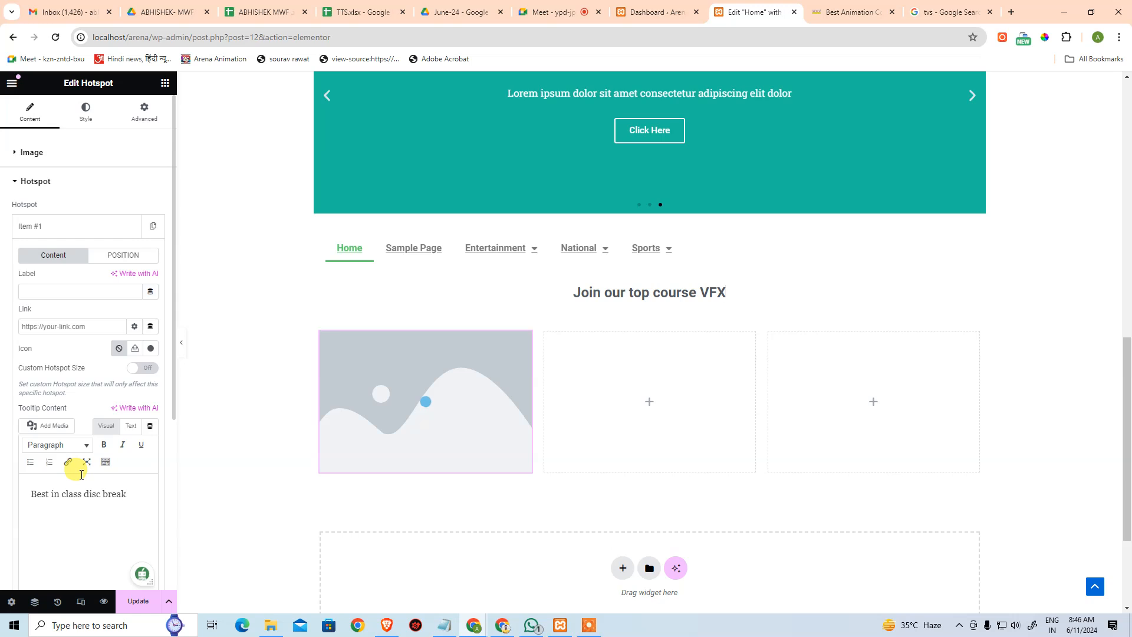
{"action": "key", "text": "ctrl+Left"}
{"action": "key", "text": "ctrl+Left"}
{"action": "type", "text": "abs "}
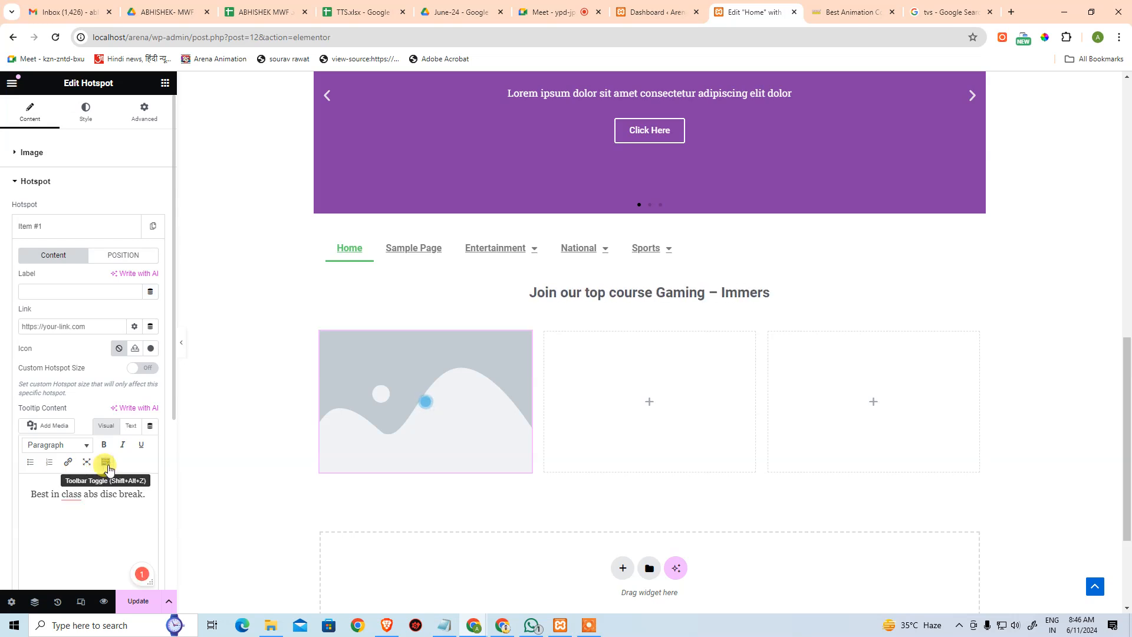
{"action": "type", "text": "."}
- Check the tooltip on the hotspot in the first column's placeholder image
{"action": "scroll", "coordinate": [196, 522], "scroll_direction": "down", "scroll_amount": 1}
{"action": "scroll", "coordinate": [196, 522], "scroll_direction": "down", "scroll_amount": 3}
{"action": "left_click", "coordinate": [211, 413]}
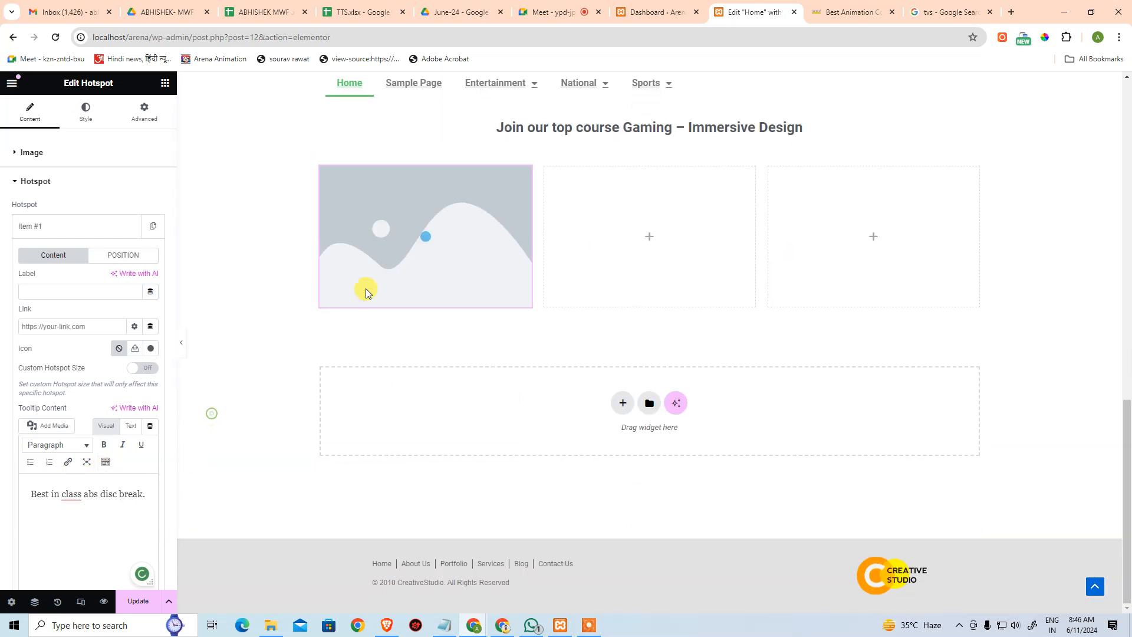
{"action": "left_click", "coordinate": [428, 242]}
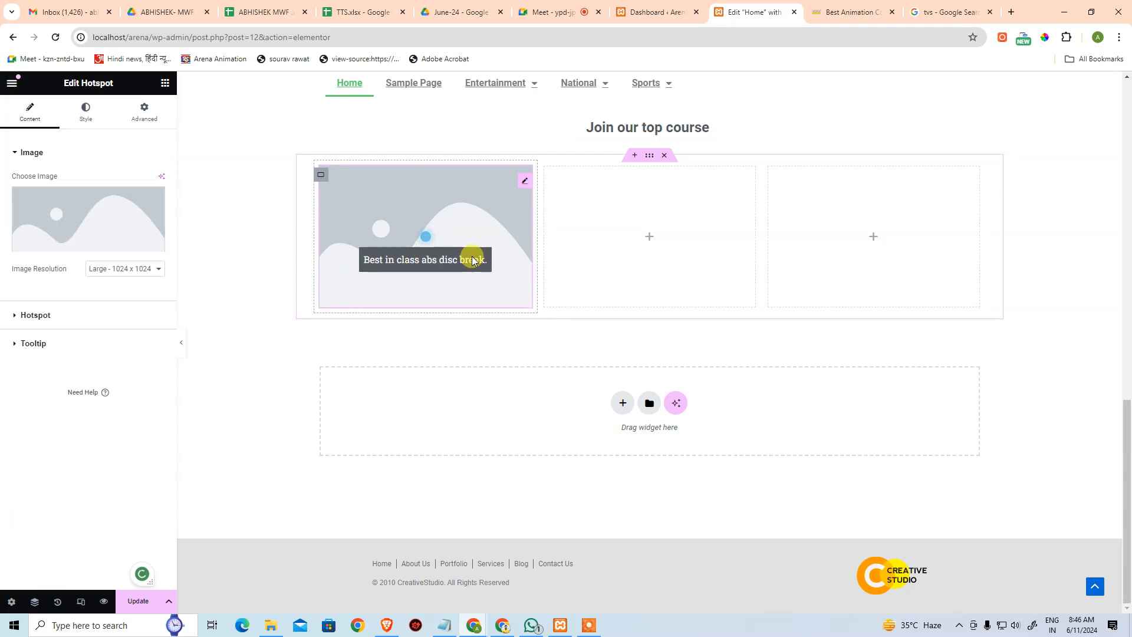
{"action": "left_click", "coordinate": [283, 306]}
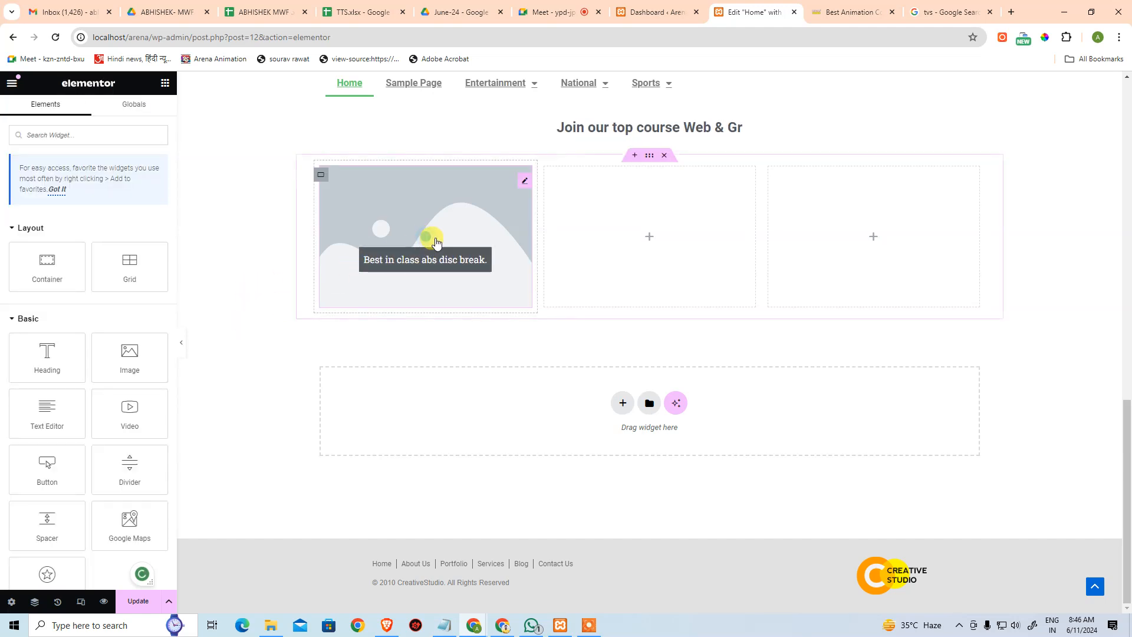
- Review the Creative Design Services banner's image settings, the Pro widgets and the rest of the home page
{"action": "left_click", "coordinate": [459, 194]}
{"action": "scroll", "coordinate": [466, 256], "scroll_direction": "up", "scroll_amount": 10}
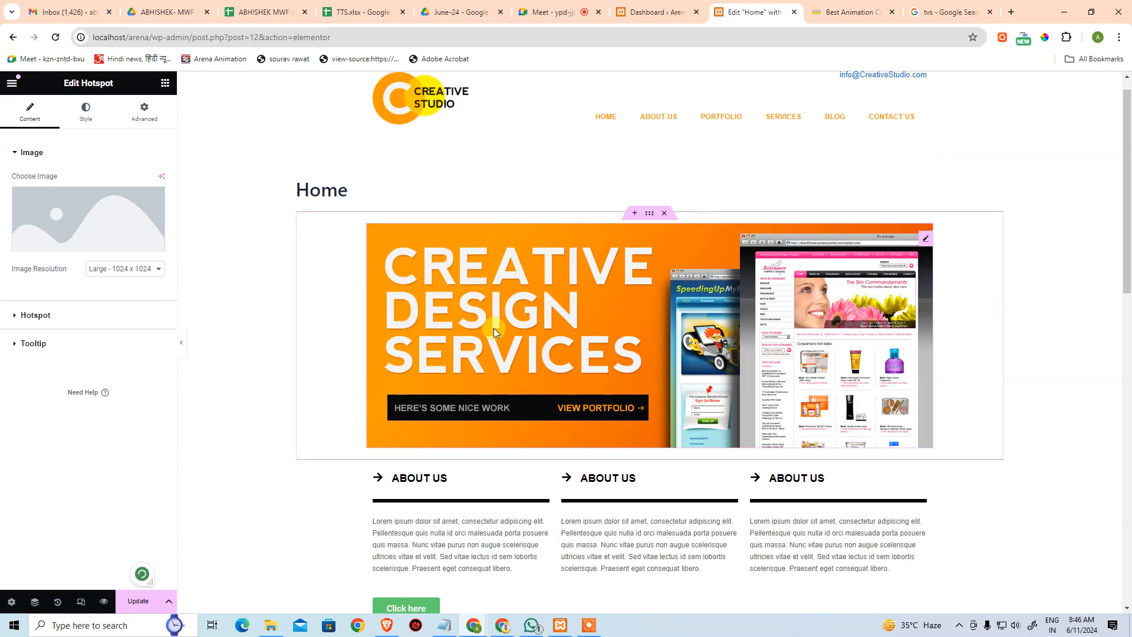
{"action": "left_click", "coordinate": [495, 329]}
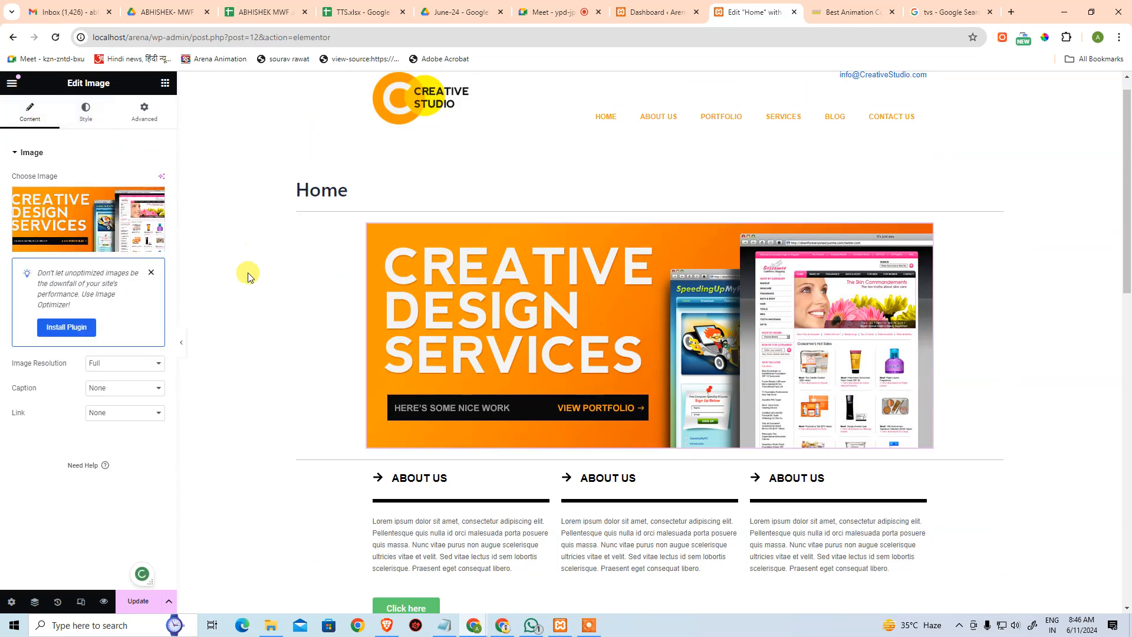
{"action": "left_click", "coordinate": [252, 290]}
{"action": "scroll", "coordinate": [118, 437], "scroll_direction": "down", "scroll_amount": 4}
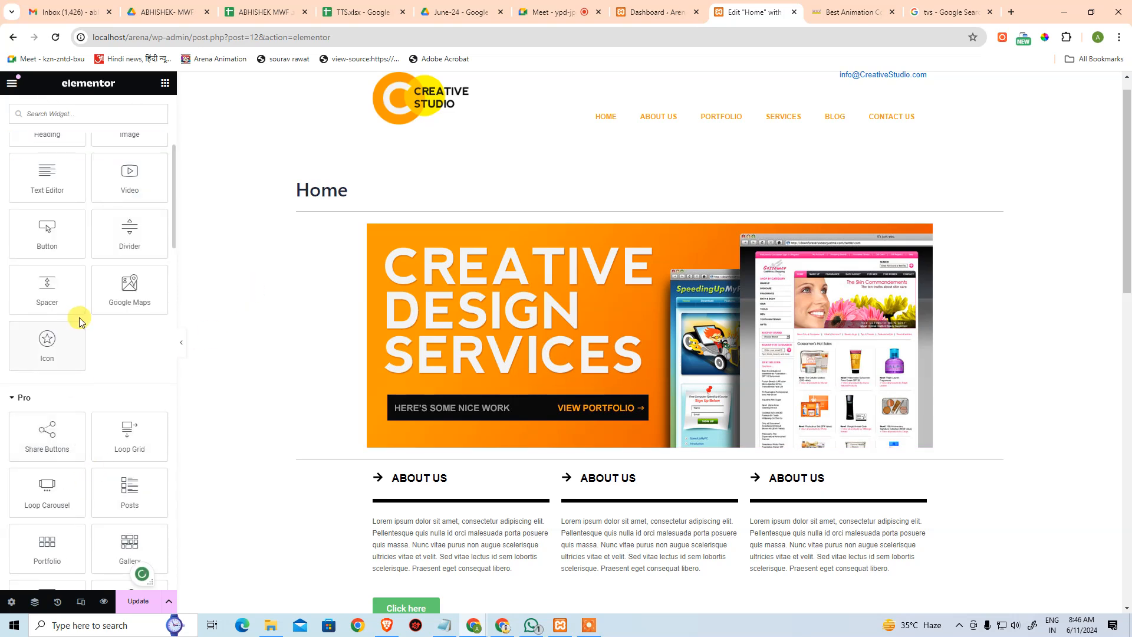
{"action": "scroll", "coordinate": [81, 333], "scroll_direction": "down", "scroll_amount": 5}
{"action": "scroll", "coordinate": [96, 378], "scroll_direction": "up", "scroll_amount": 1}
{"action": "scroll", "coordinate": [372, 478], "scroll_direction": "down", "scroll_amount": 6}
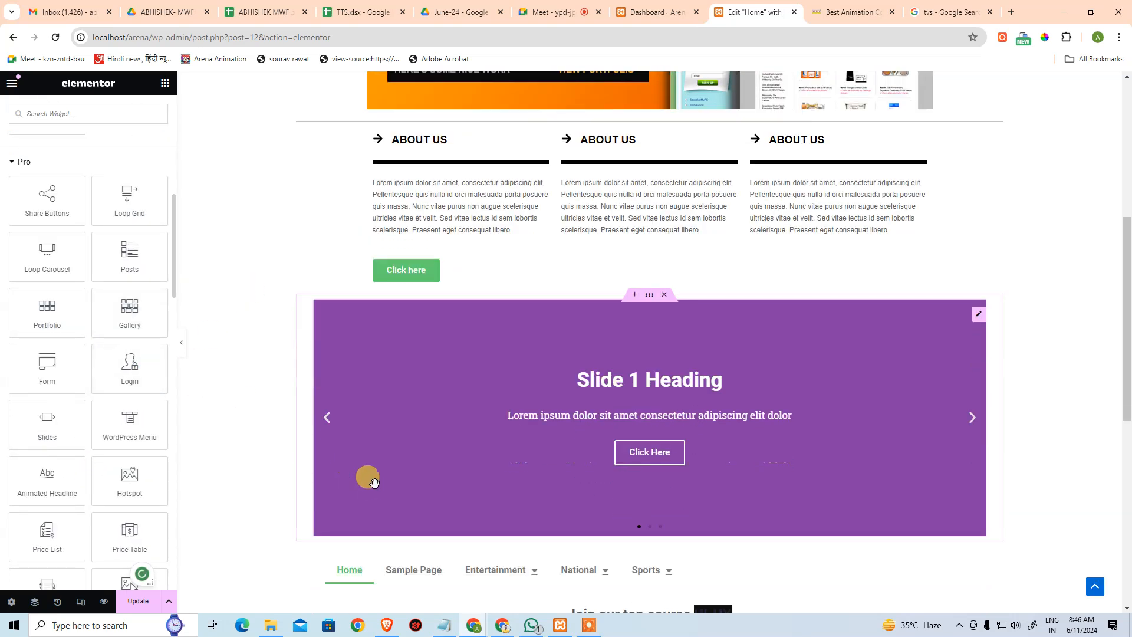
{"action": "scroll", "coordinate": [374, 482], "scroll_direction": "down", "scroll_amount": 5}
- Replace the Hotspot widget's placeholder image in the first column with organic-farming-01.jpg from the media library
{"action": "left_click", "coordinate": [440, 391]}
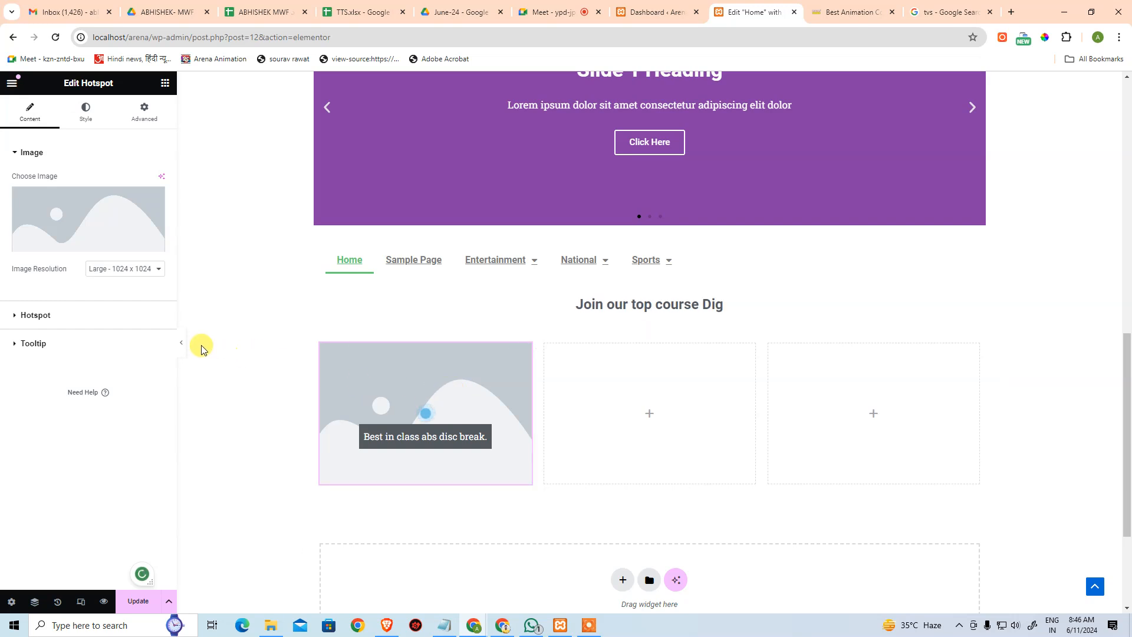
{"action": "left_click", "coordinate": [65, 241]}
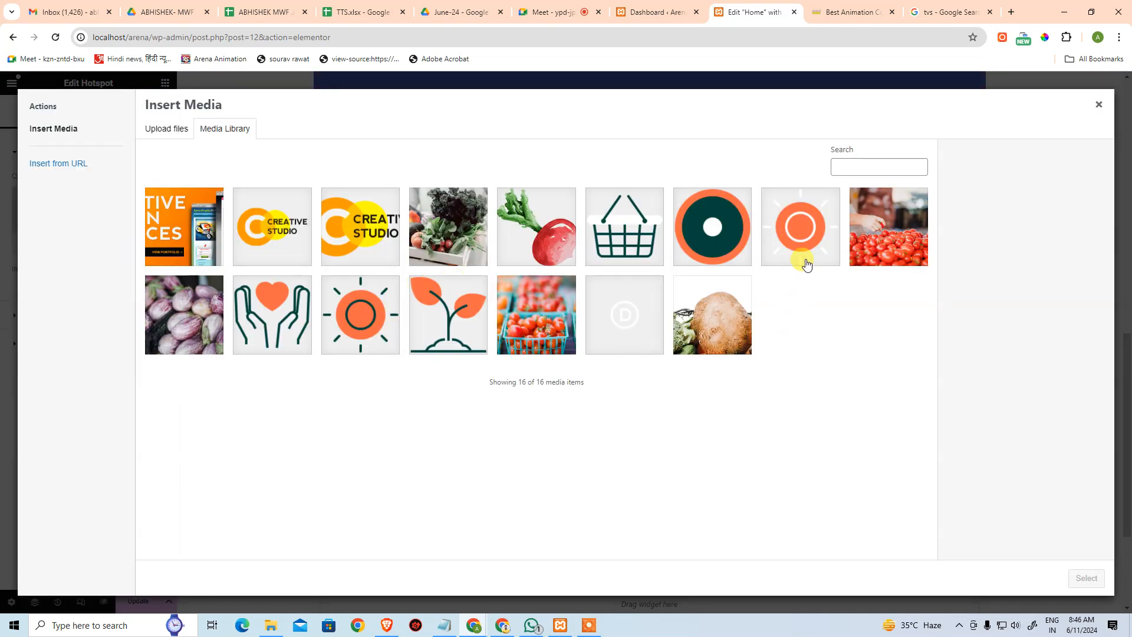
{"action": "left_click", "coordinate": [861, 248]}
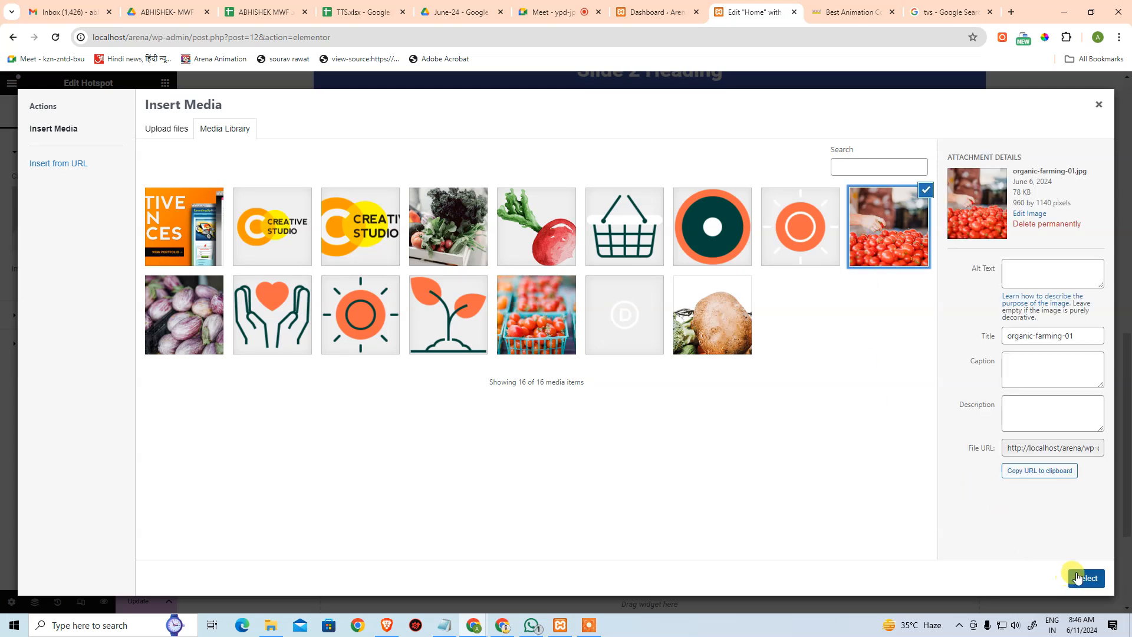
{"action": "left_click", "coordinate": [1078, 578]}
{"action": "scroll", "coordinate": [248, 354], "scroll_direction": "down", "scroll_amount": 4}
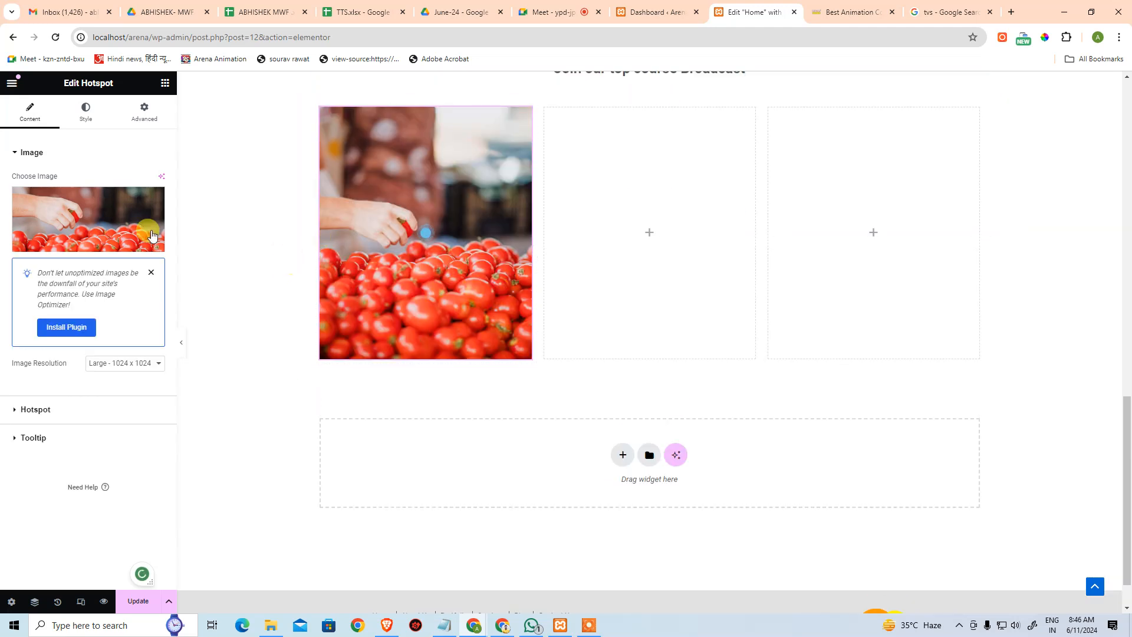
- Review the Hotspot widget's image, hotspot and tooltip settings, including the trigger options, and check the tooltip on the tomato image
{"action": "left_click", "coordinate": [78, 411]}
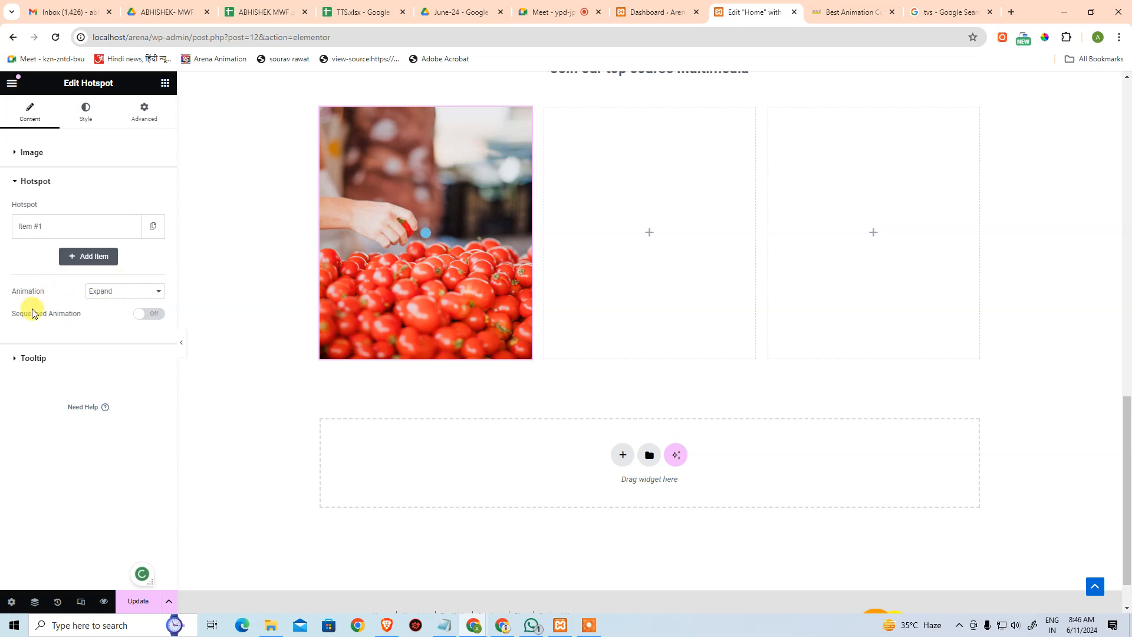
{"action": "left_click", "coordinate": [35, 359]}
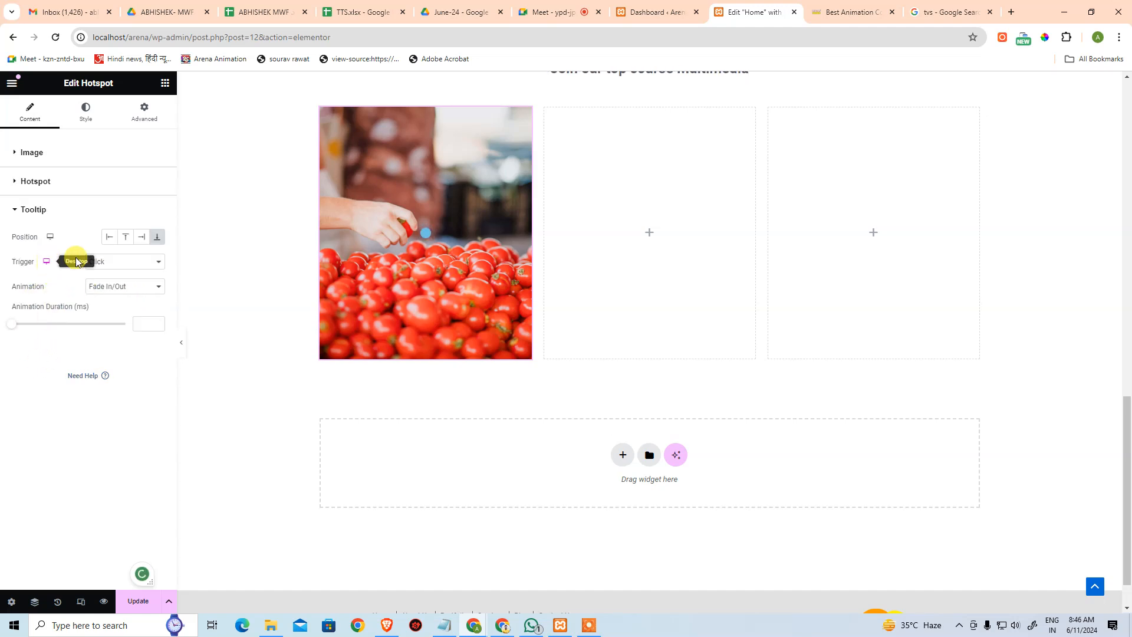
{"action": "left_click", "coordinate": [118, 262]}
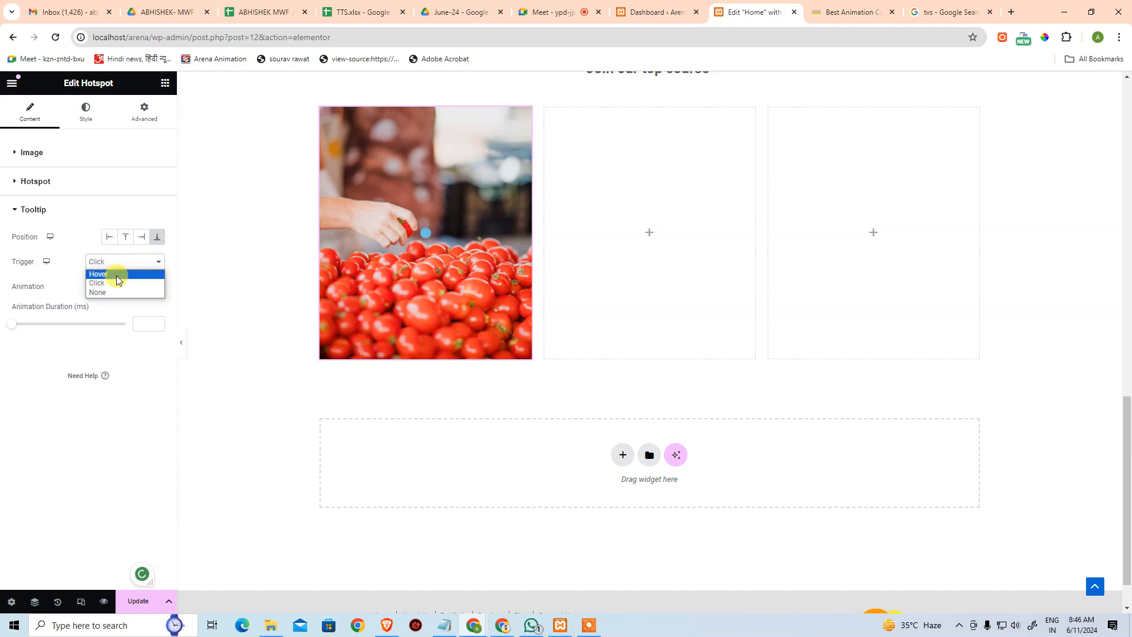
{"action": "left_click", "coordinate": [84, 236]}
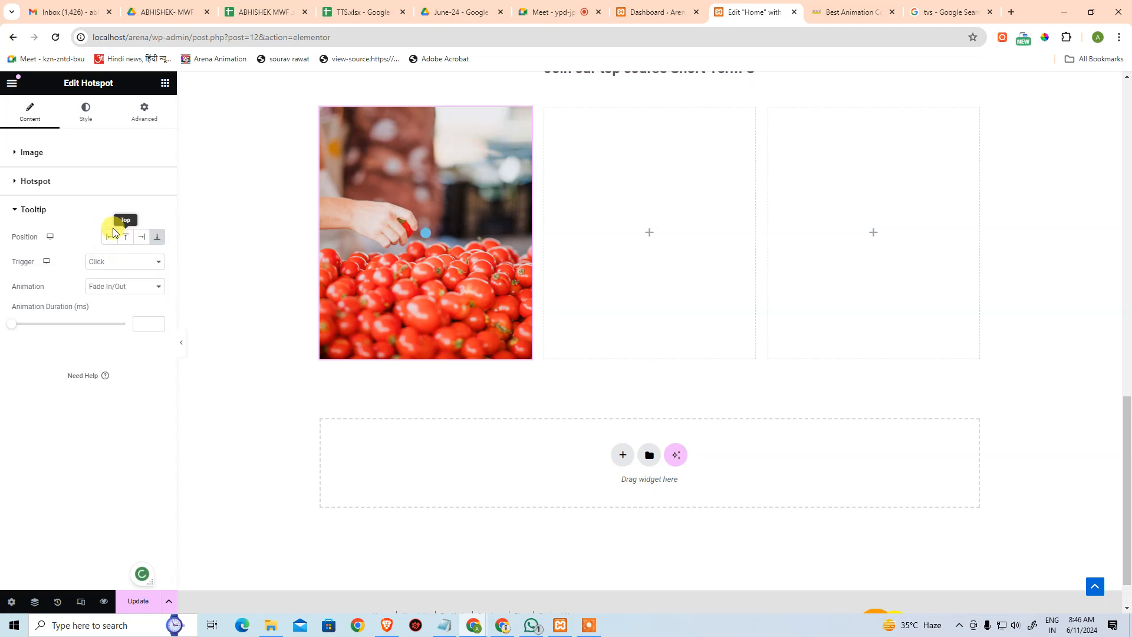
{"action": "left_click", "coordinate": [96, 210]}
{"action": "left_click", "coordinate": [91, 151]}
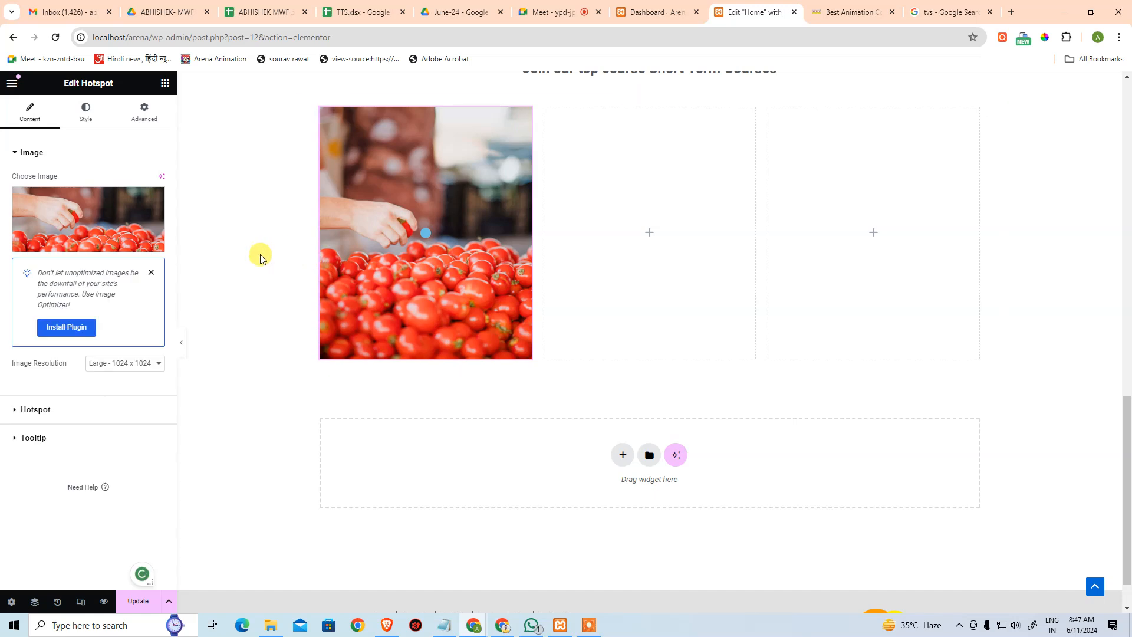
{"action": "left_click", "coordinate": [101, 413]}
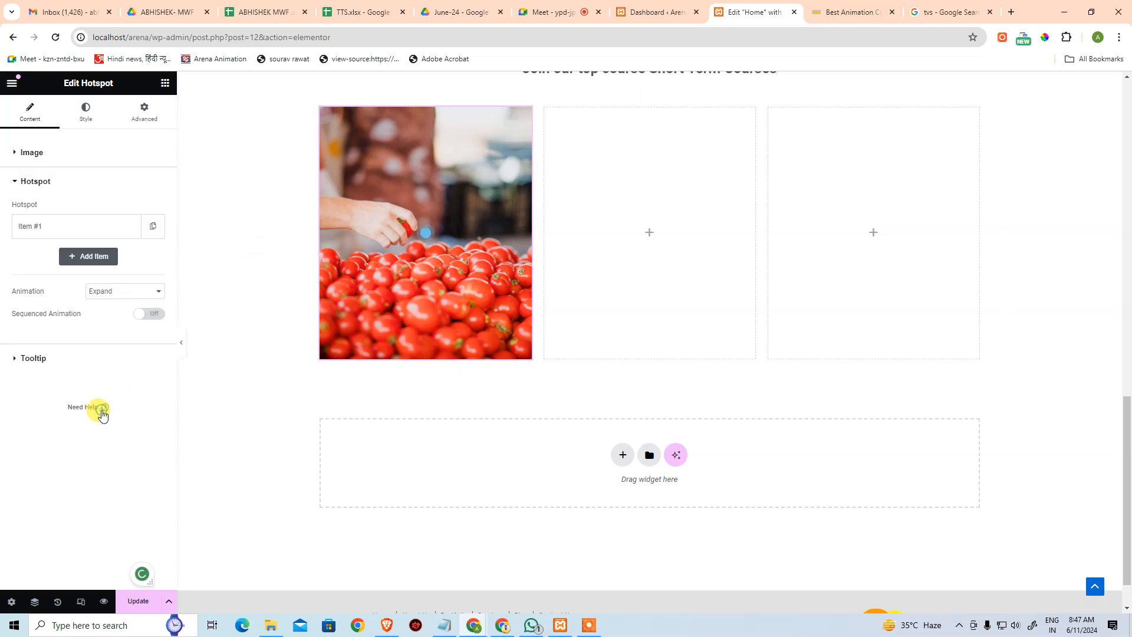
{"action": "left_click", "coordinate": [424, 234]}
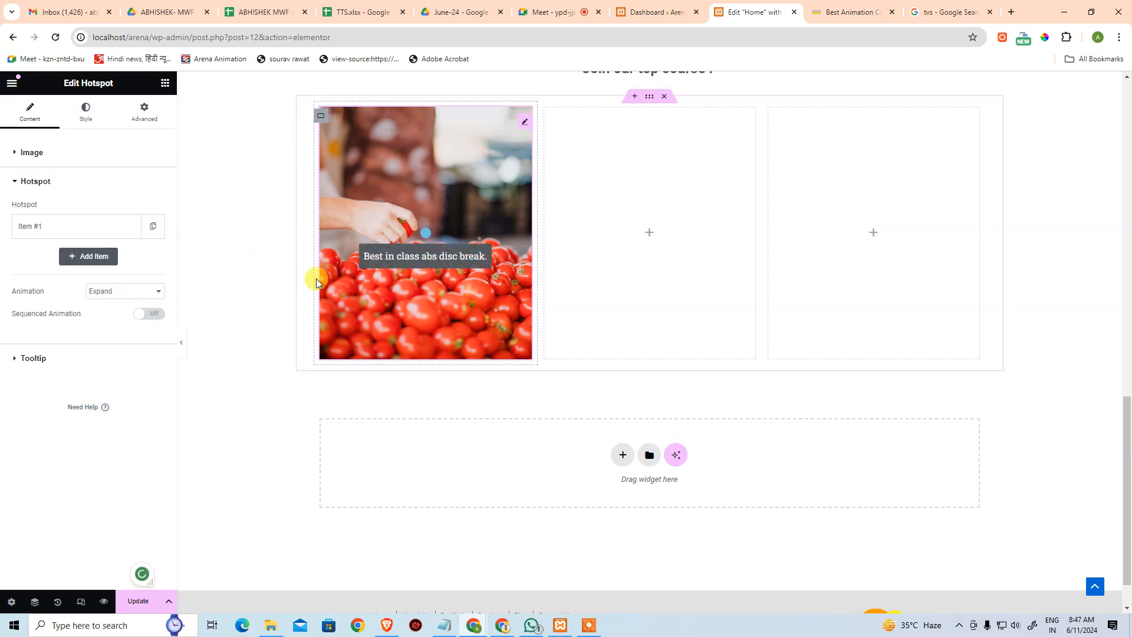
{"action": "left_click", "coordinate": [91, 358]}
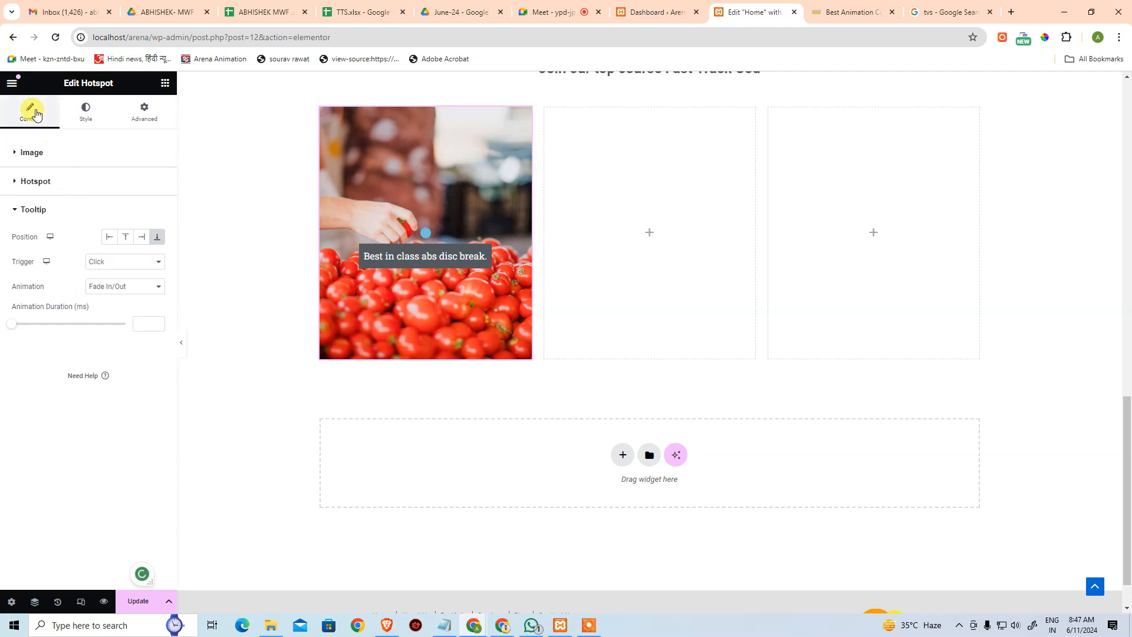
{"action": "left_click", "coordinate": [34, 154]}
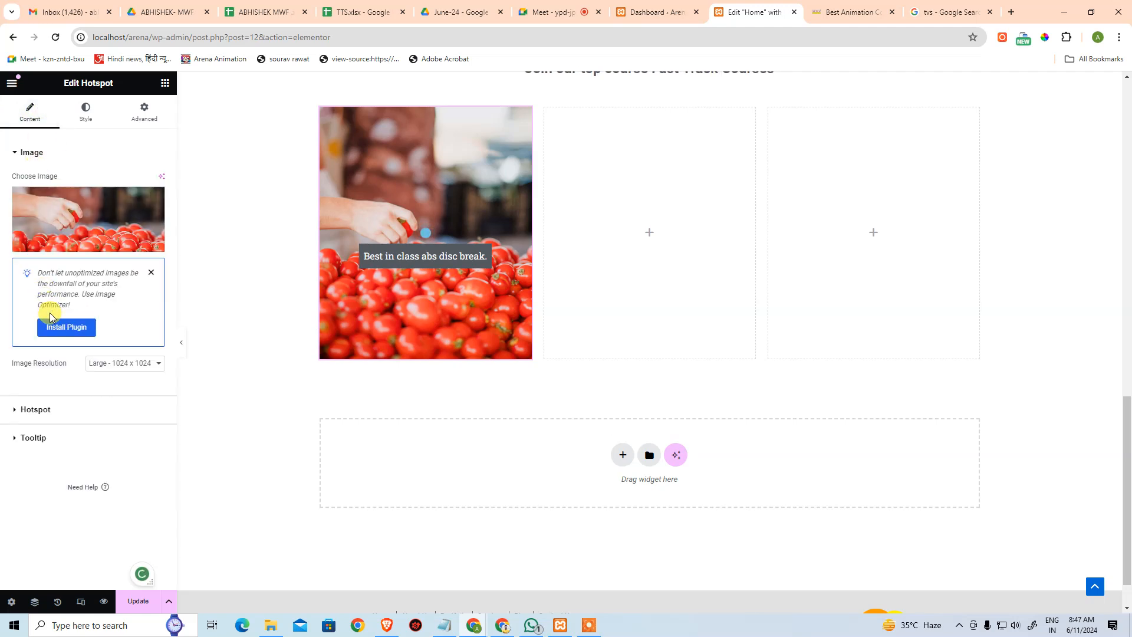
- Replace the tooltip content of hotspot Item #1 with "Direct sourced vegitables form"
{"action": "left_click", "coordinate": [46, 409]}
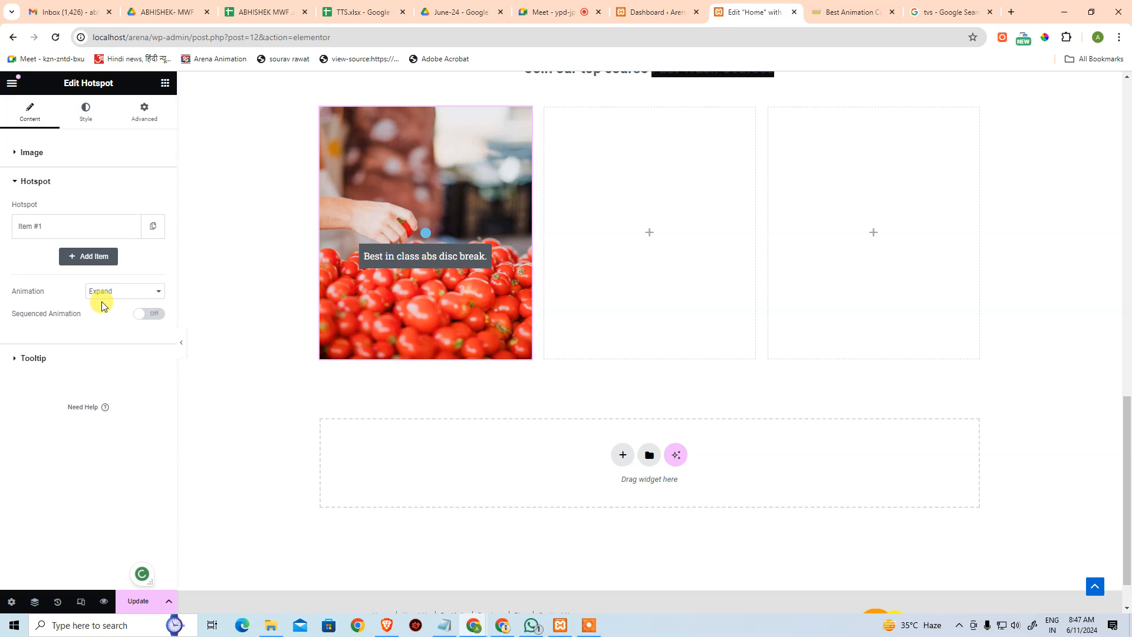
{"action": "left_click", "coordinate": [68, 229]}
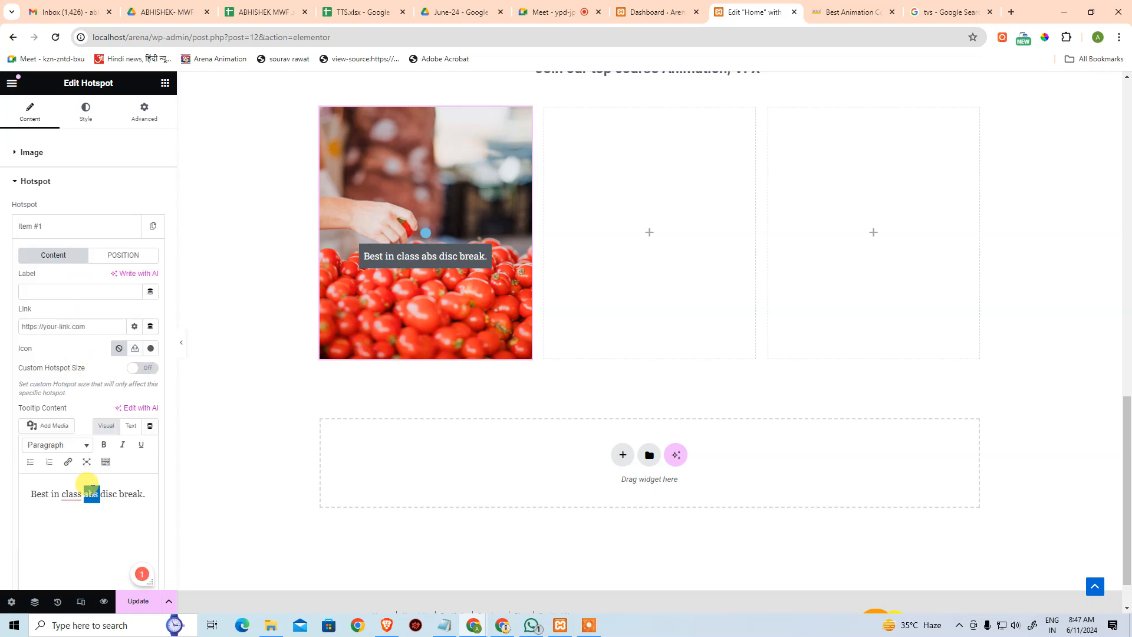
{"action": "triple_click", "coordinate": [93, 490]}
{"action": "key", "text": "Left"}
{"action": "key", "text": "ctrl+a"}
{"action": "key", "text": "BackSpace"}
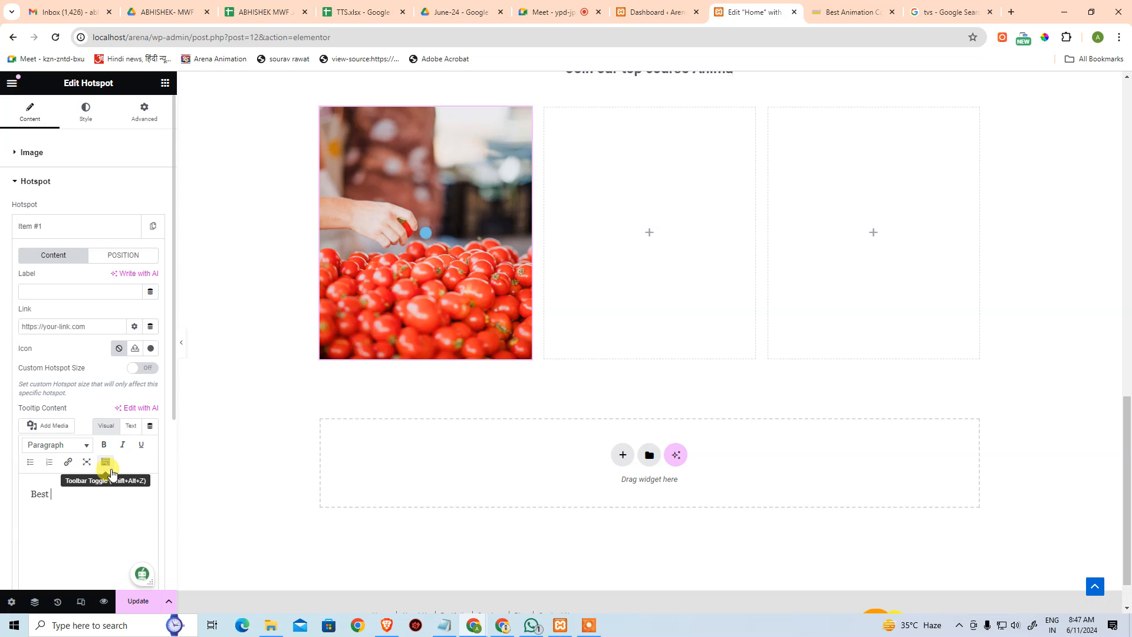
{"action": "key", "text": "ctrl+a"}
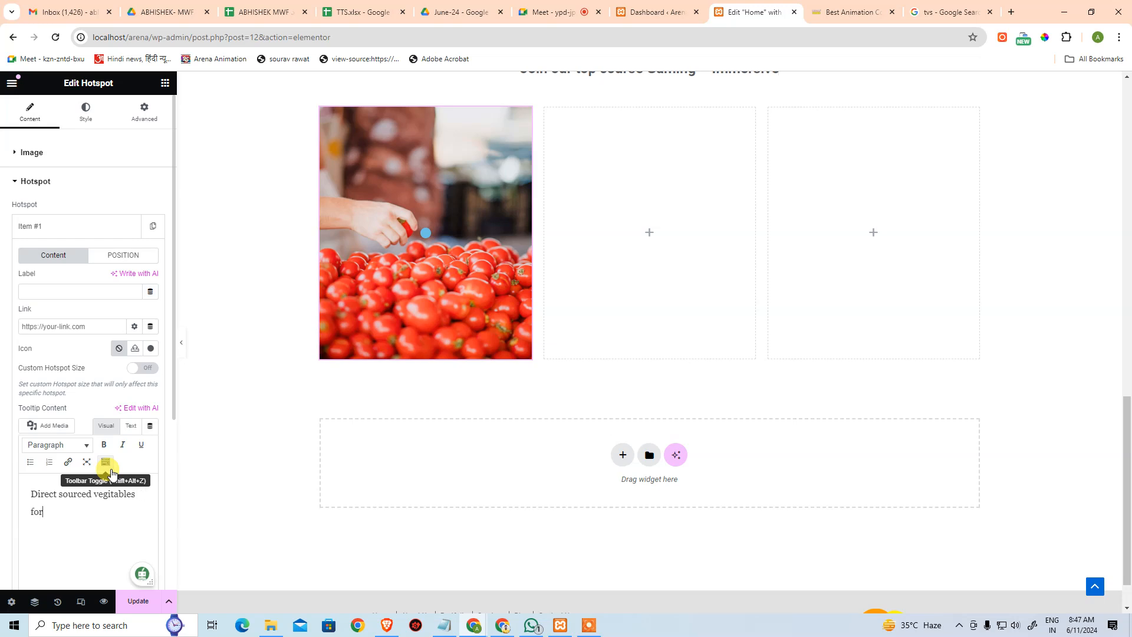
{"action": "type", "text": "m"}
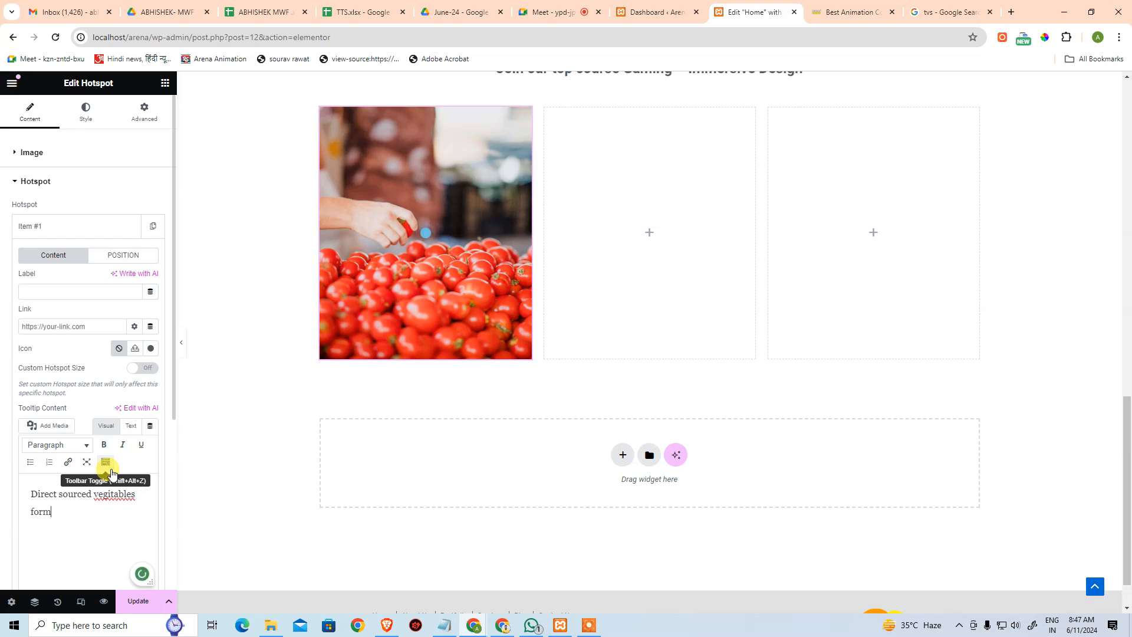
- Correct and complete the Item #1 tooltip as "Direct sourced vegetables form farm." and check it on the tomato image
{"action": "double_click", "coordinate": [115, 494]}
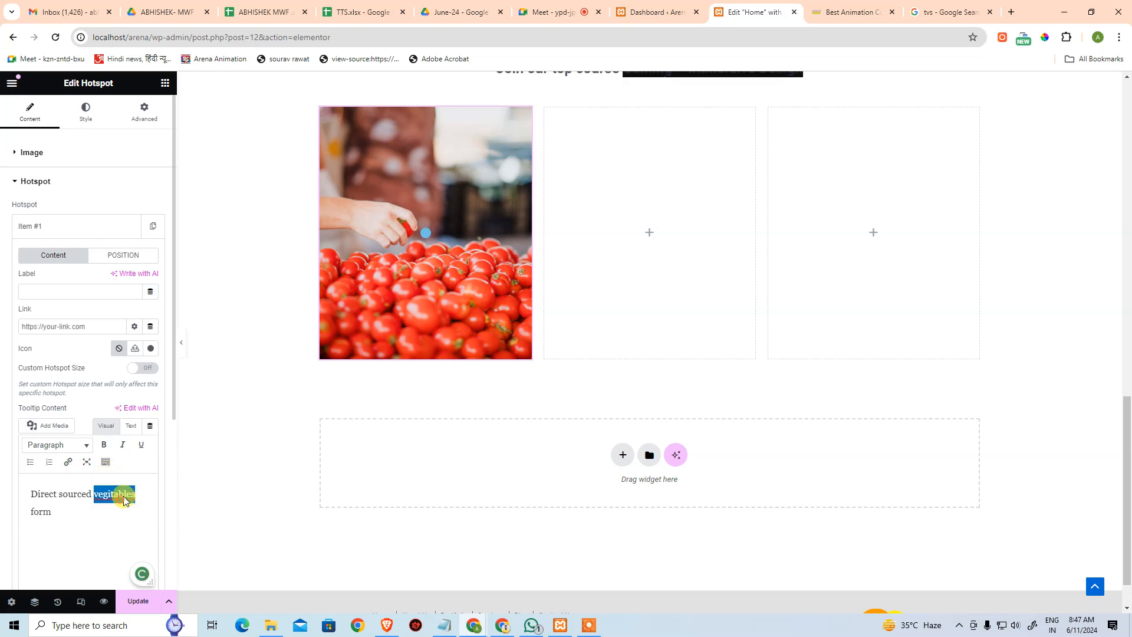
{"action": "right_click", "coordinate": [115, 495]}
{"action": "left_click", "coordinate": [171, 179]}
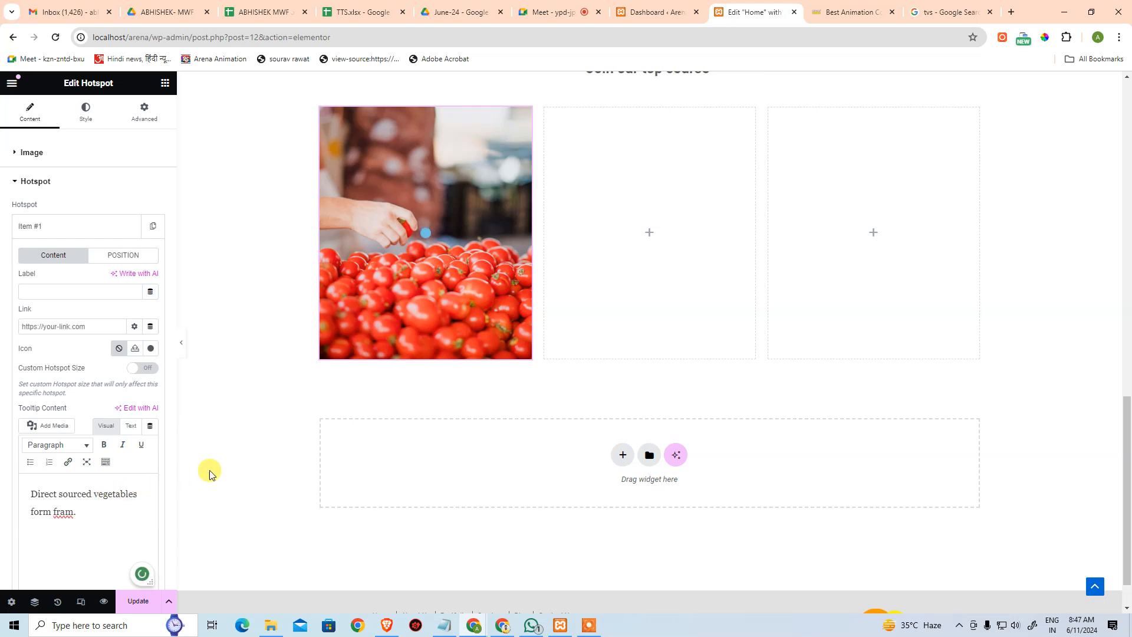
{"action": "left_click", "coordinate": [60, 512]}
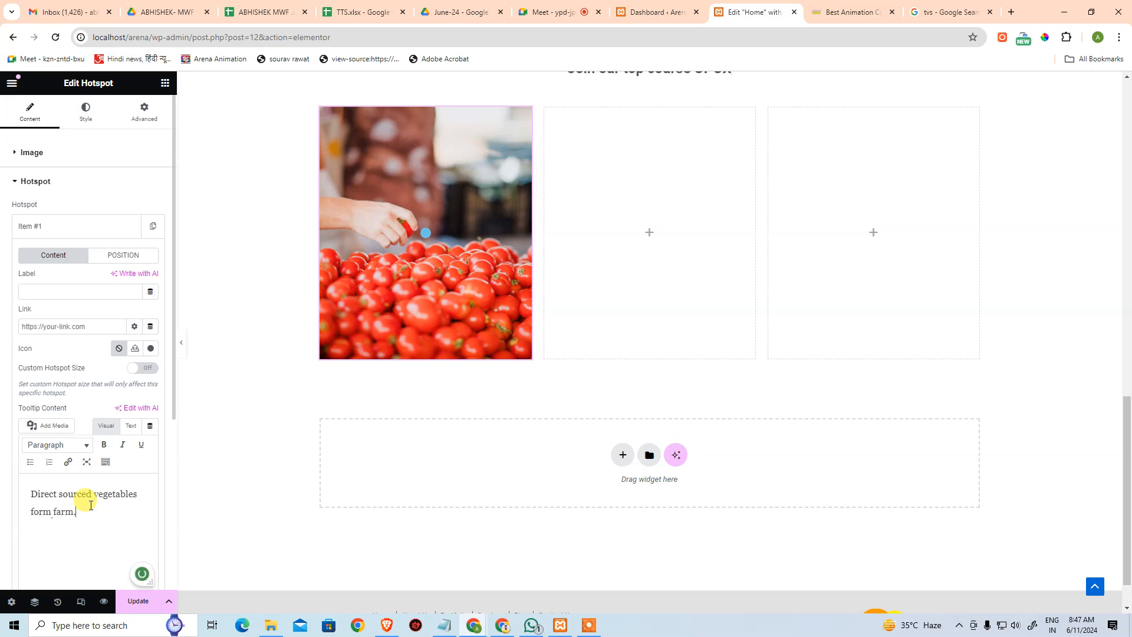
{"action": "left_click", "coordinate": [425, 234]}
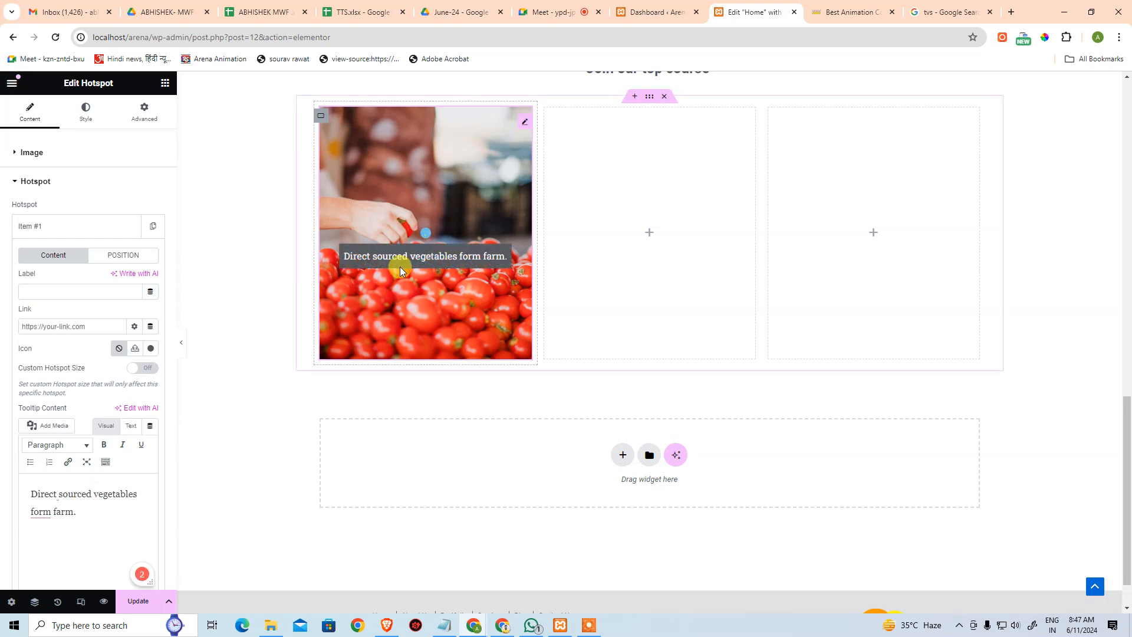
{"action": "left_click", "coordinate": [216, 335]}
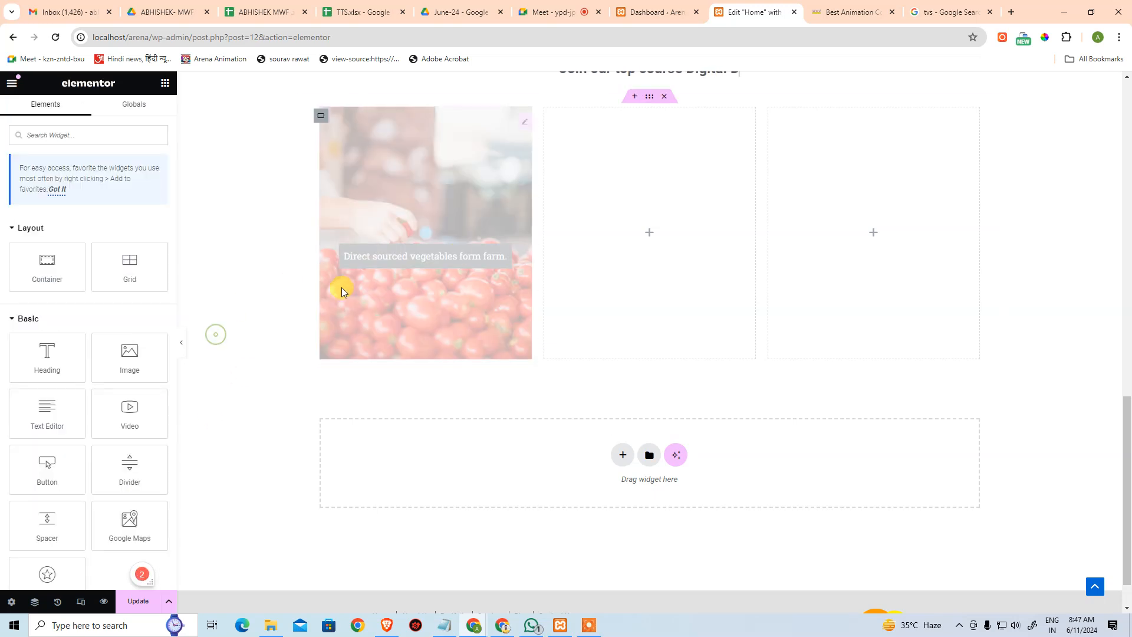
{"action": "left_click", "coordinate": [426, 233]}
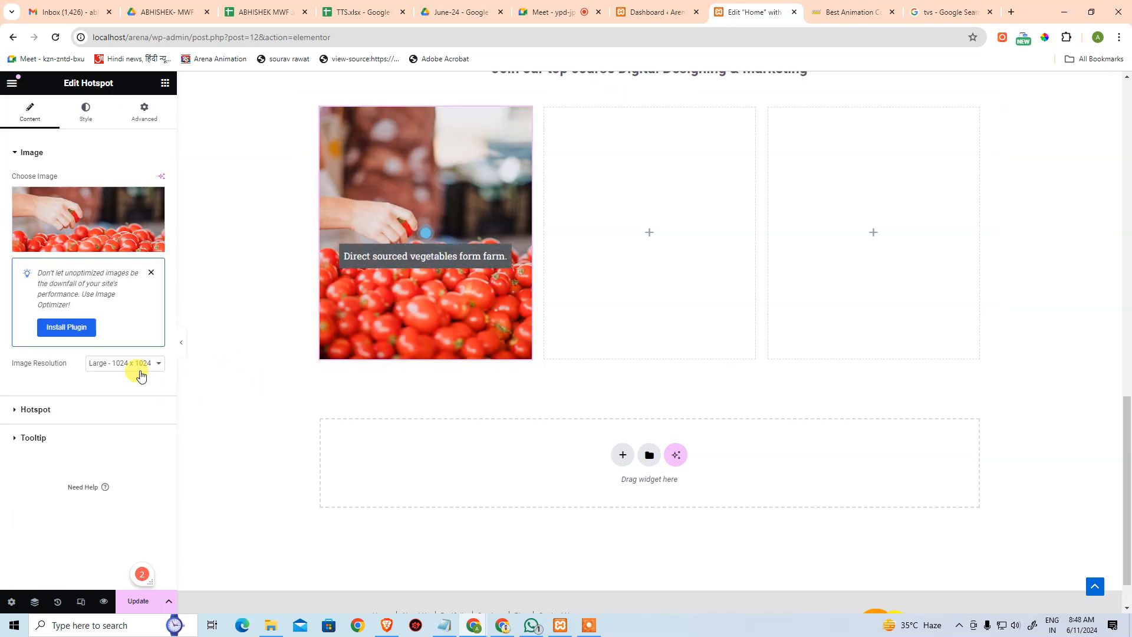
{"action": "left_click", "coordinate": [263, 233]}
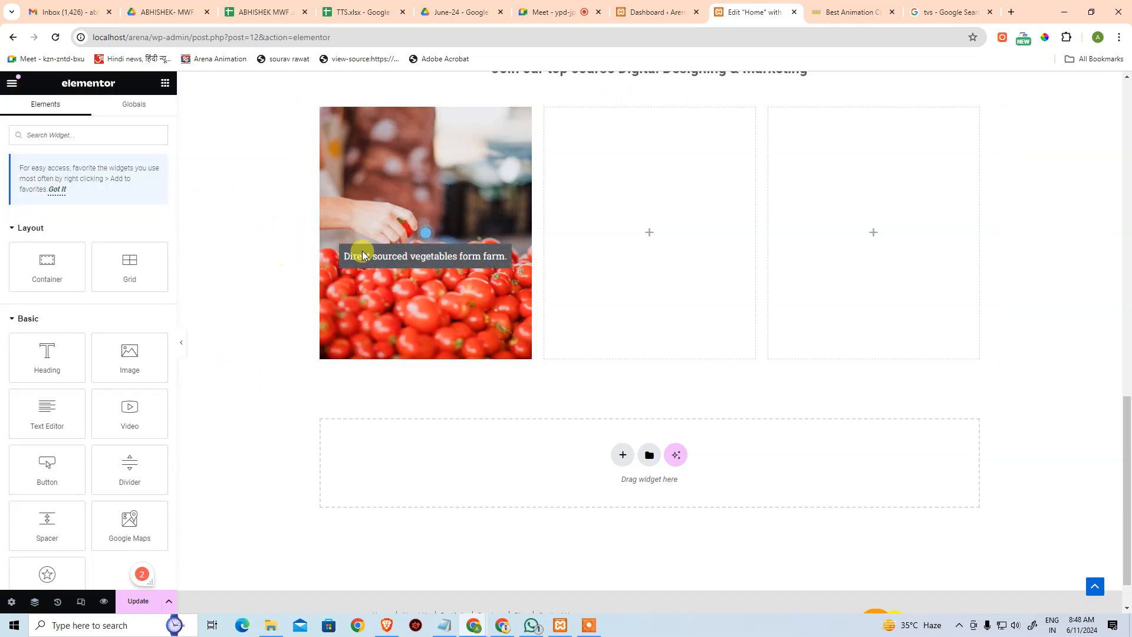
- Add a second hotspot to the tomato image with a horizontal offset of 37 and a vertical offset of 72
{"action": "left_click", "coordinate": [408, 322]}
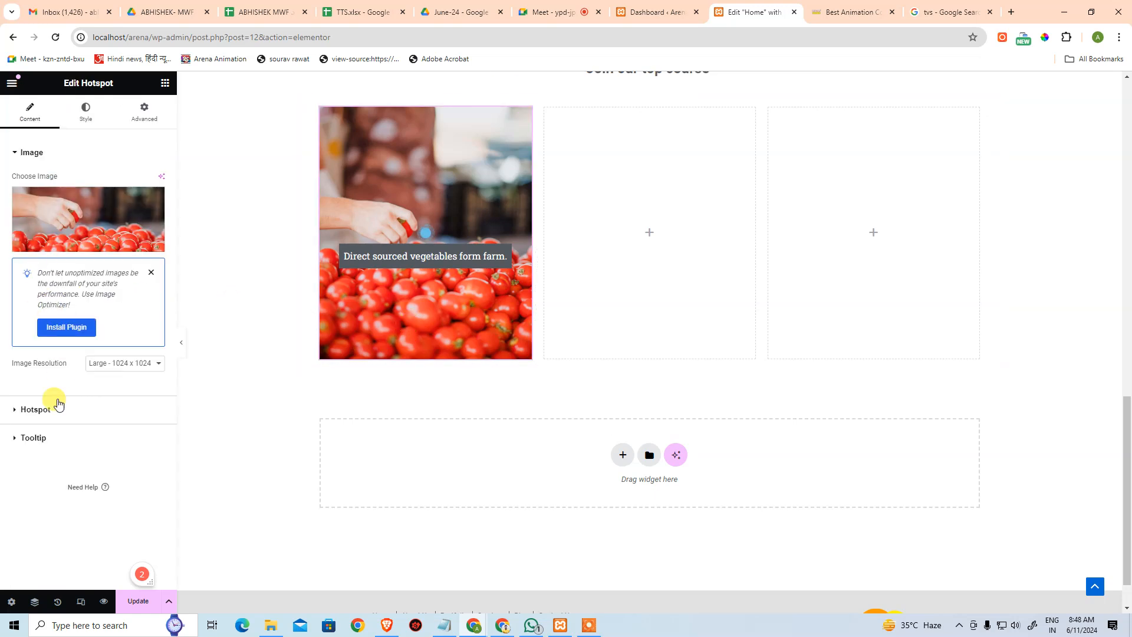
{"action": "left_click", "coordinate": [59, 411]}
{"action": "left_click", "coordinate": [82, 254]}
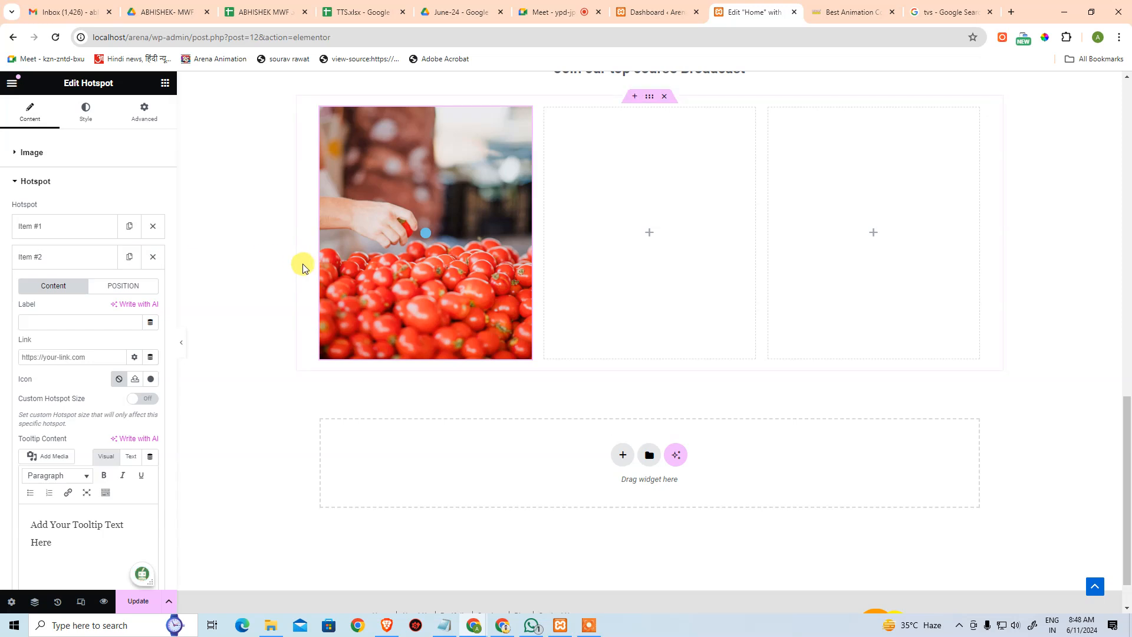
{"action": "left_click", "coordinate": [99, 286]}
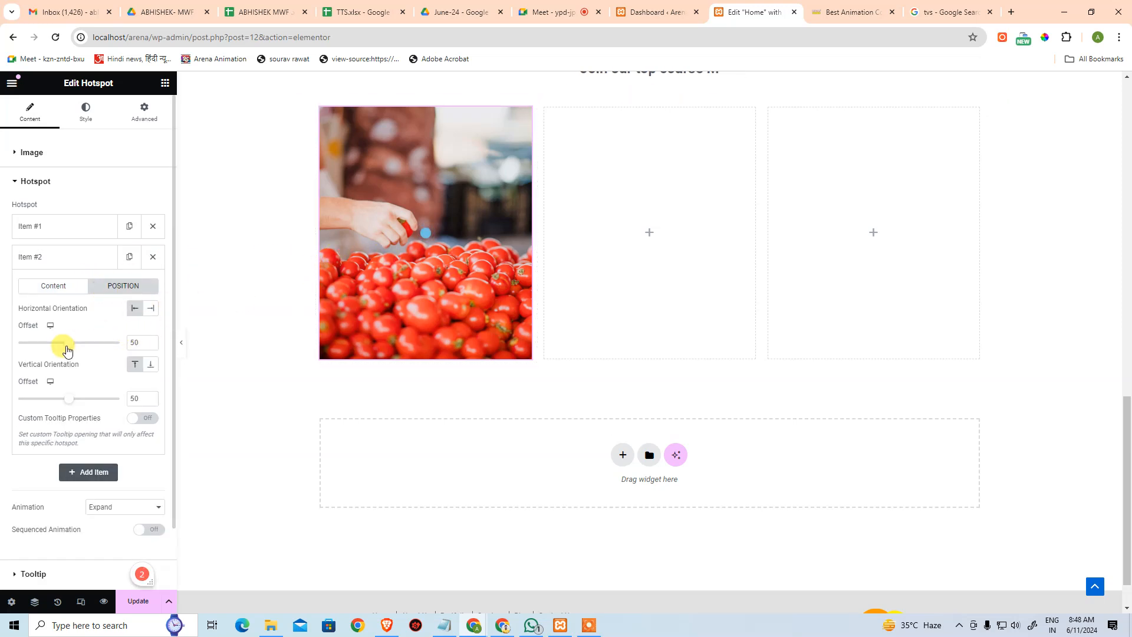
{"action": "left_click_drag", "start_coordinate": [55, 349], "coordinate": [54, 349]}
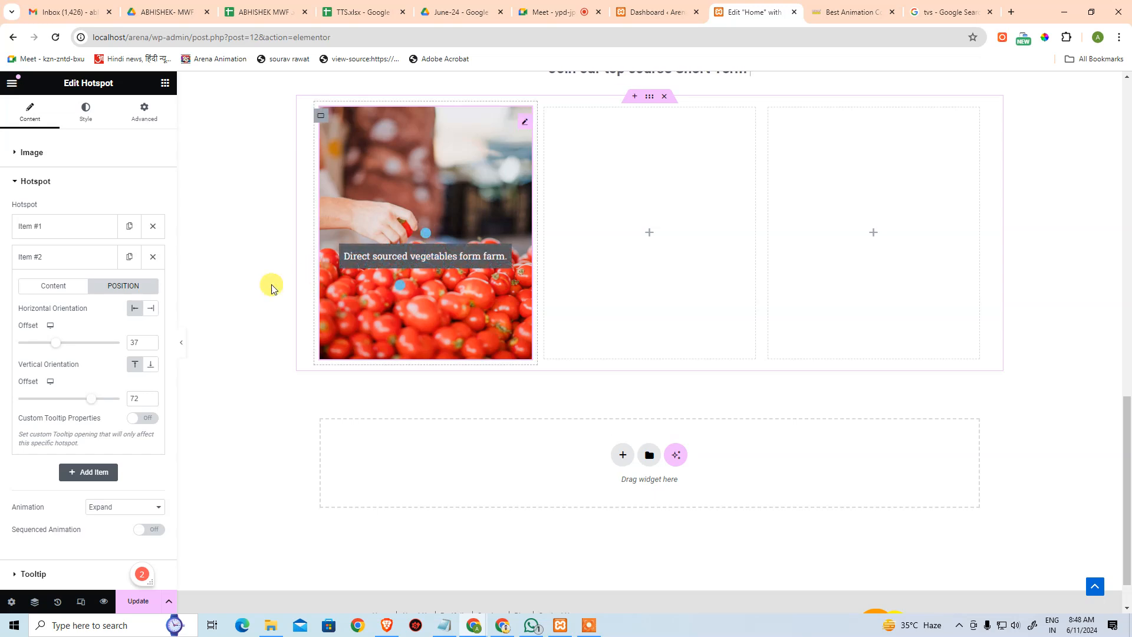
- Set the horizontal offset of hotspot Item #1 to 45 and check the second hotspot's tooltip on the image
{"action": "left_click", "coordinate": [56, 230]}
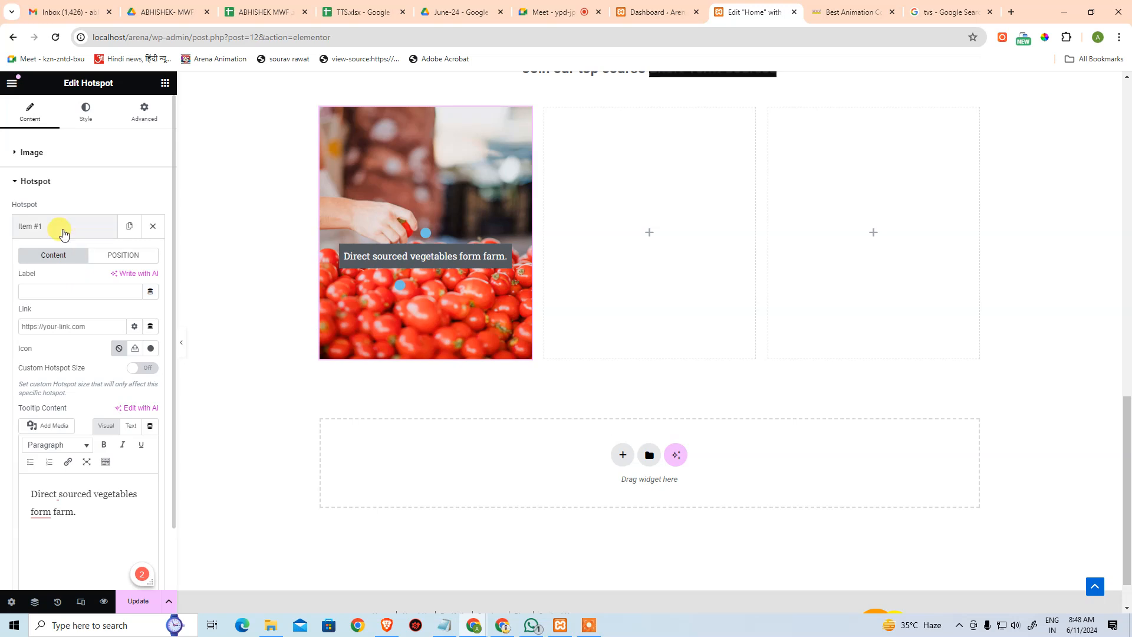
{"action": "left_click", "coordinate": [106, 255]}
{"action": "left_click_drag", "start_coordinate": [69, 312], "coordinate": [65, 319]}
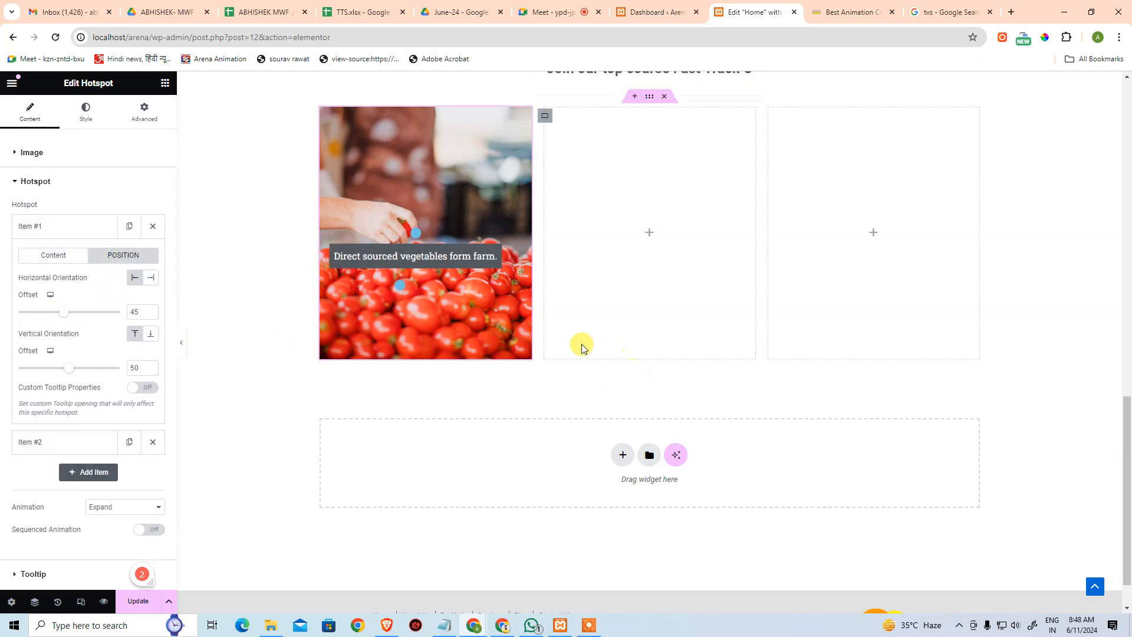
{"action": "left_click", "coordinate": [401, 289]}
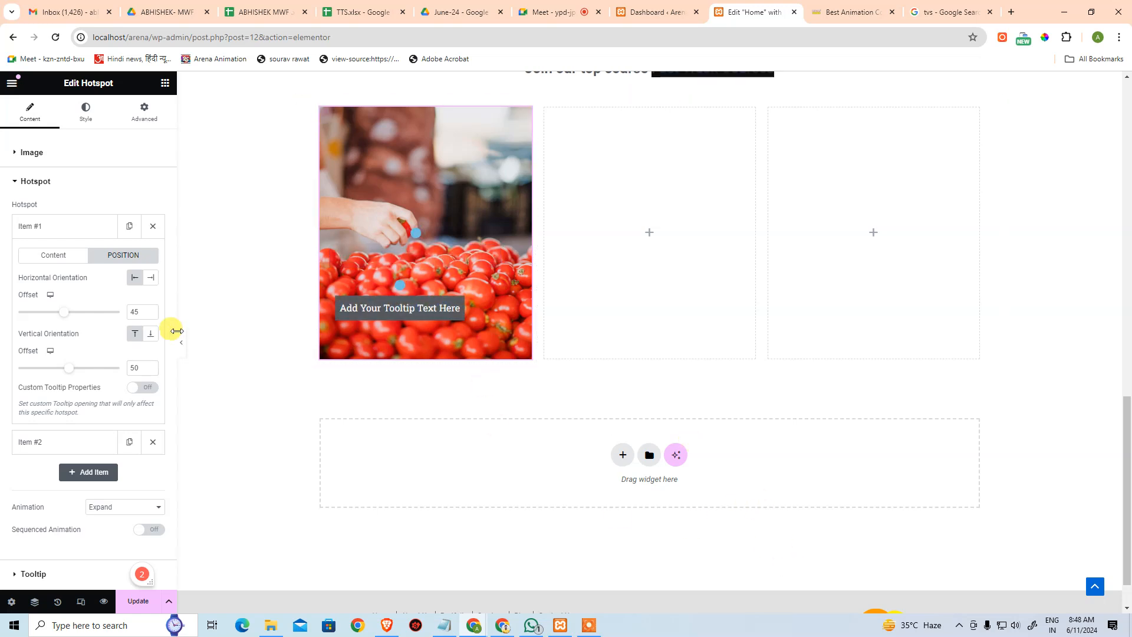
- Duplicate the first column's container with the tomato hotspot image twice
{"action": "left_click", "coordinate": [190, 318]}
{"action": "scroll", "coordinate": [124, 369], "scroll_direction": "down", "scroll_amount": 15}
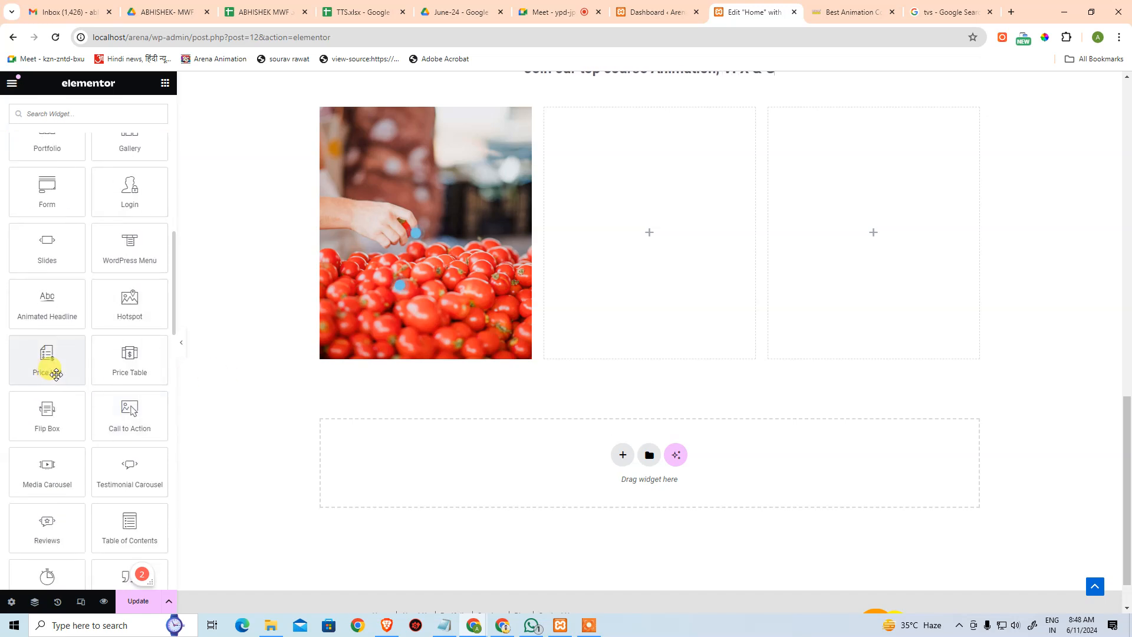
{"action": "right_click", "coordinate": [321, 121]}
{"action": "left_click", "coordinate": [346, 145]}
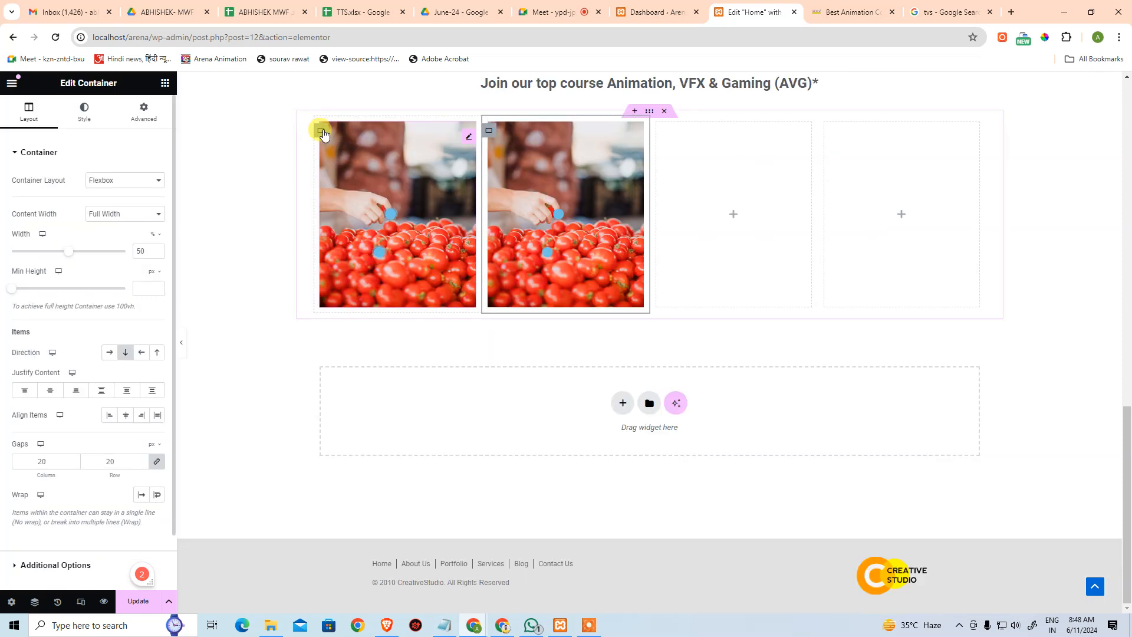
{"action": "right_click", "coordinate": [319, 131]}
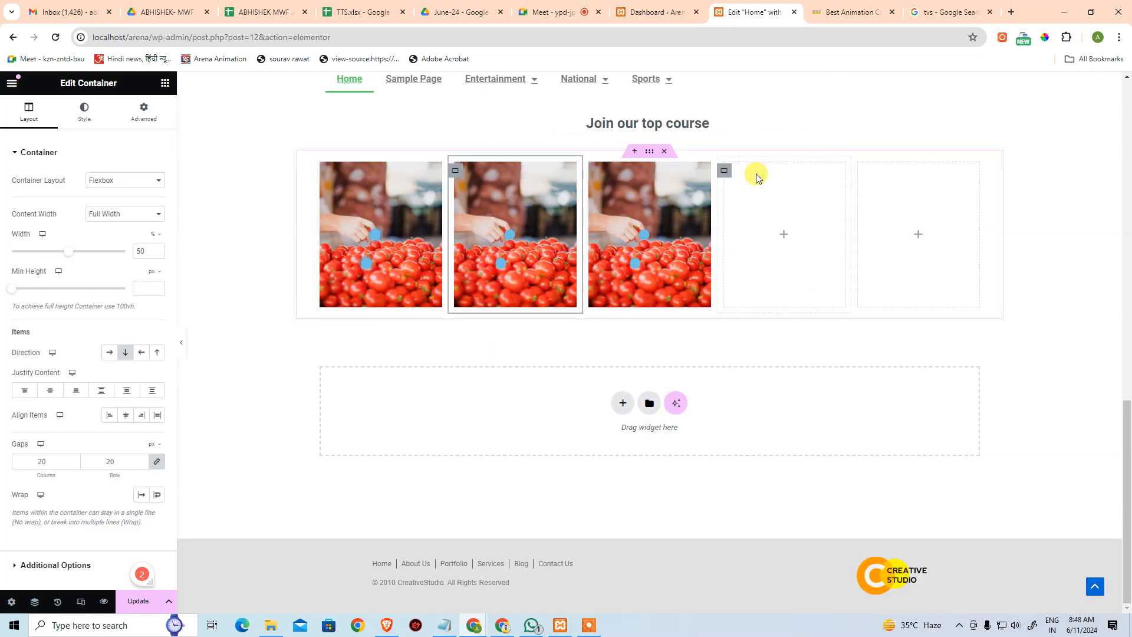
- Delete the two empty columns beside the three tomato hotspot images
{"action": "right_click", "coordinate": [724, 172]}
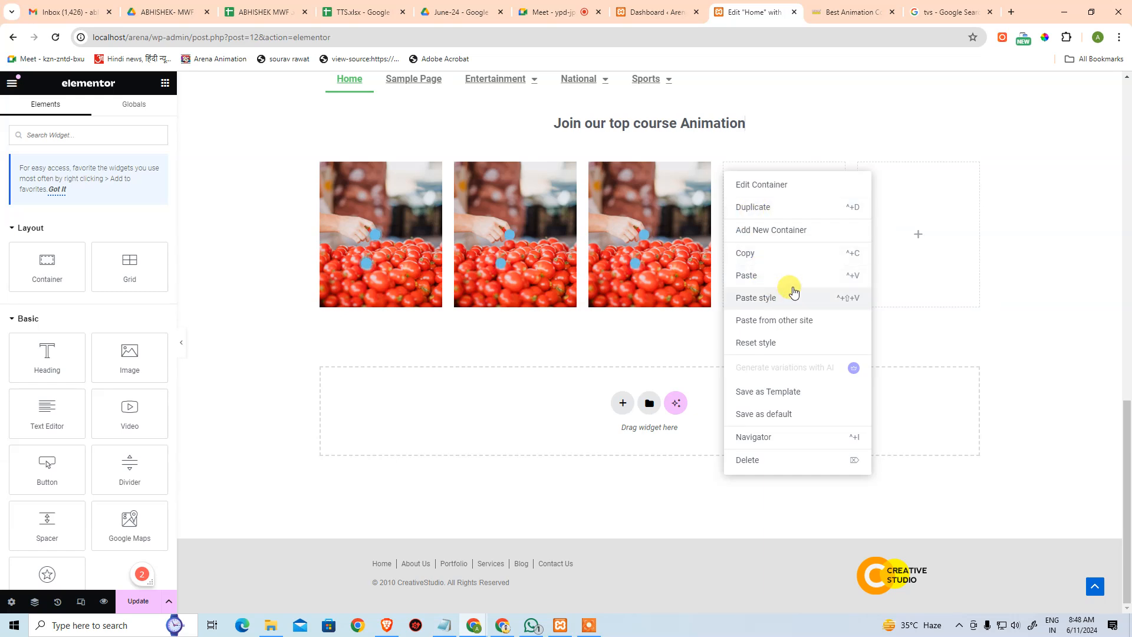
{"action": "left_click", "coordinate": [771, 468]}
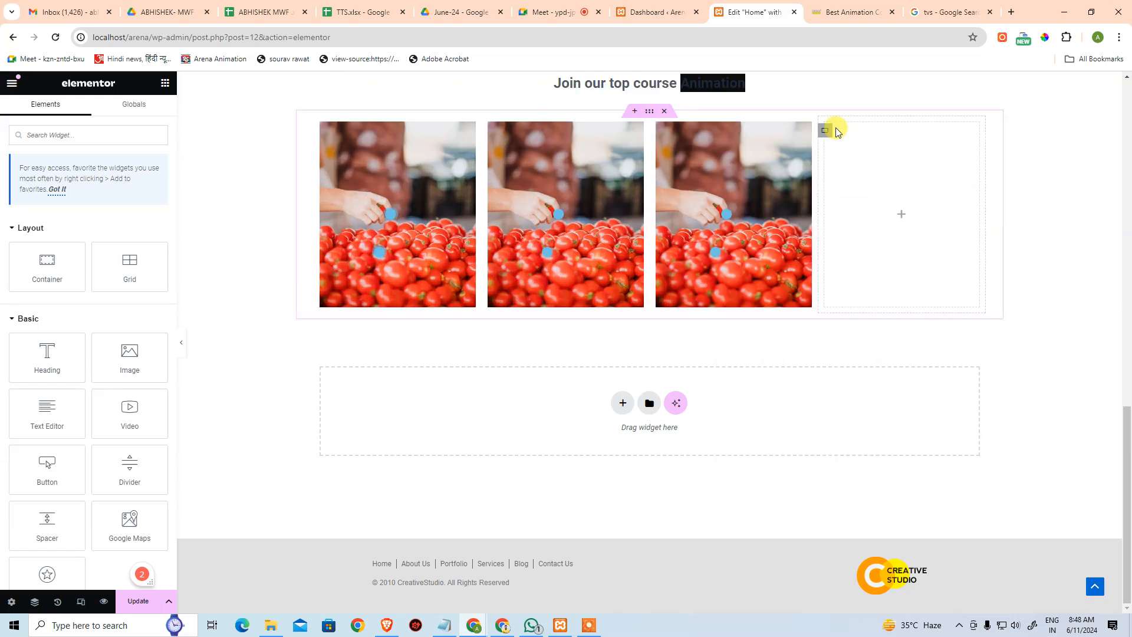
{"action": "right_click", "coordinate": [826, 127]}
{"action": "left_click", "coordinate": [854, 414]}
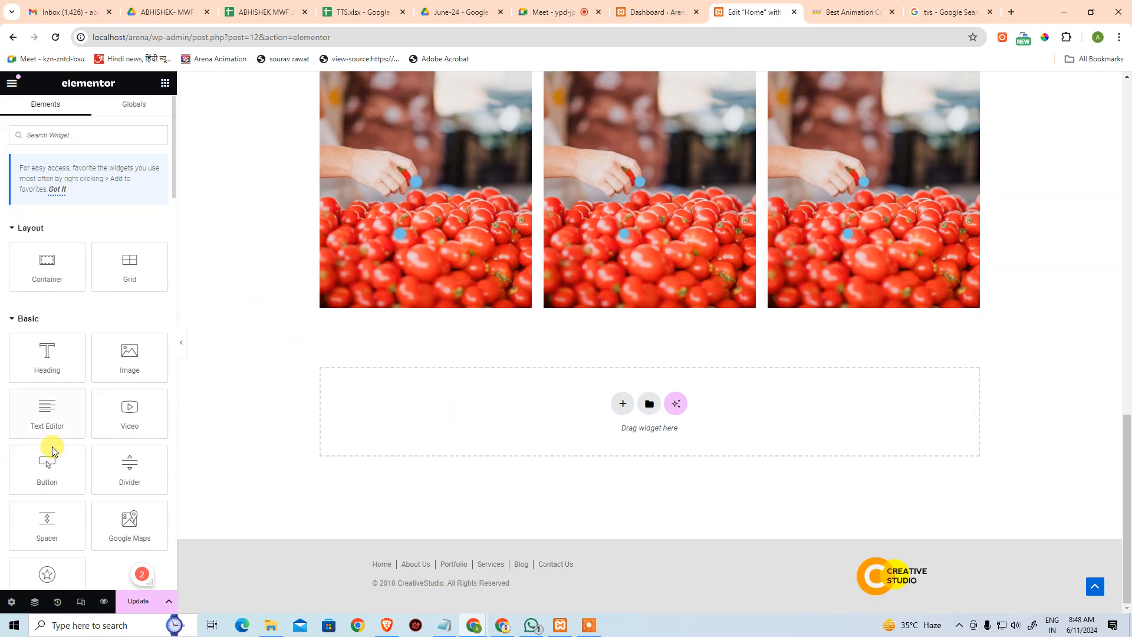
- Add a Price List widget in the empty area below the hotspot image row
{"action": "scroll", "coordinate": [71, 448], "scroll_direction": "down", "scroll_amount": 8}
{"action": "scroll", "coordinate": [160, 418], "scroll_direction": "down", "scroll_amount": 3}
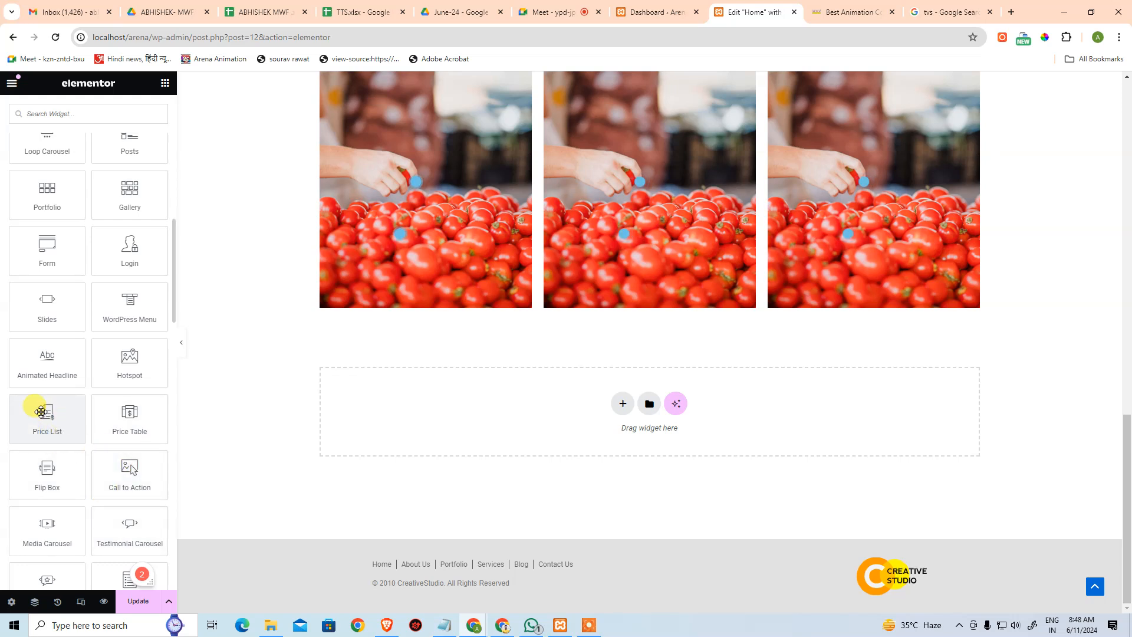
{"action": "left_click_drag", "start_coordinate": [39, 414], "coordinate": [623, 399]}
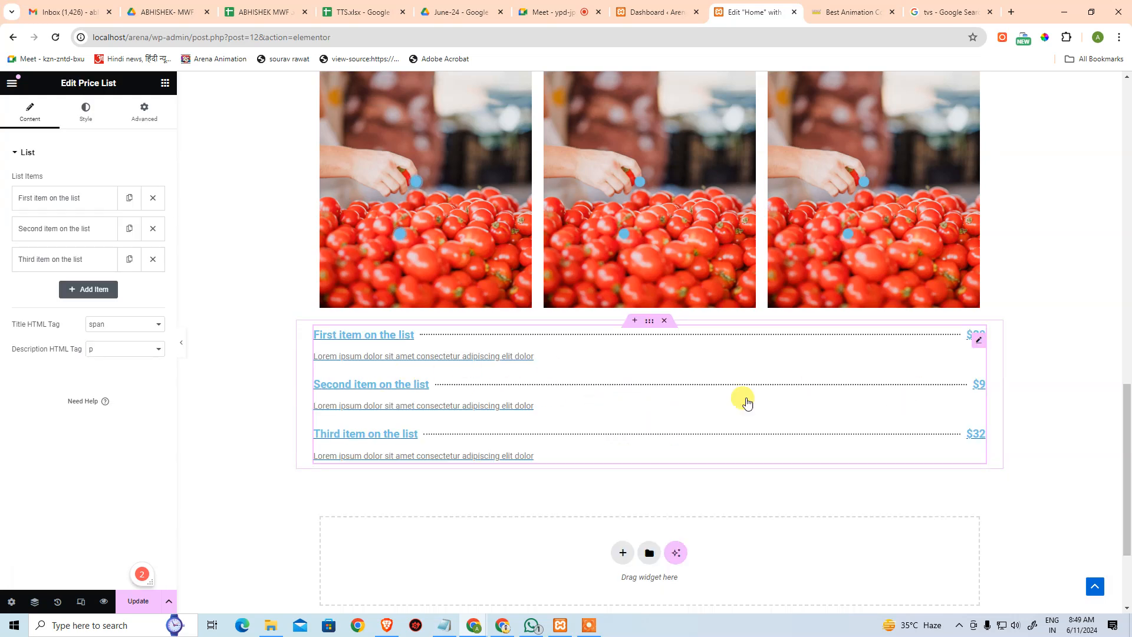
{"action": "left_click", "coordinate": [1082, 433]}
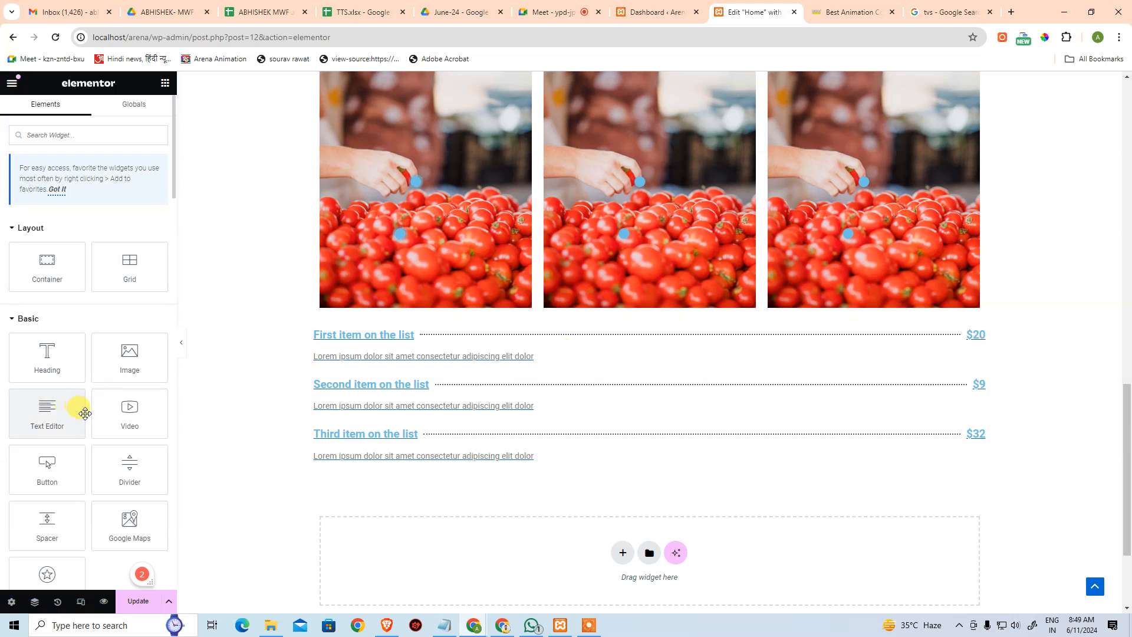
- Try a full-width Price Table widget below the price list and undo it
{"action": "scroll", "coordinate": [384, 473], "scroll_direction": "down", "scroll_amount": 1}
{"action": "scroll", "coordinate": [155, 475], "scroll_direction": "down", "scroll_amount": 3}
{"action": "scroll", "coordinate": [155, 475], "scroll_direction": "down", "scroll_amount": 6}
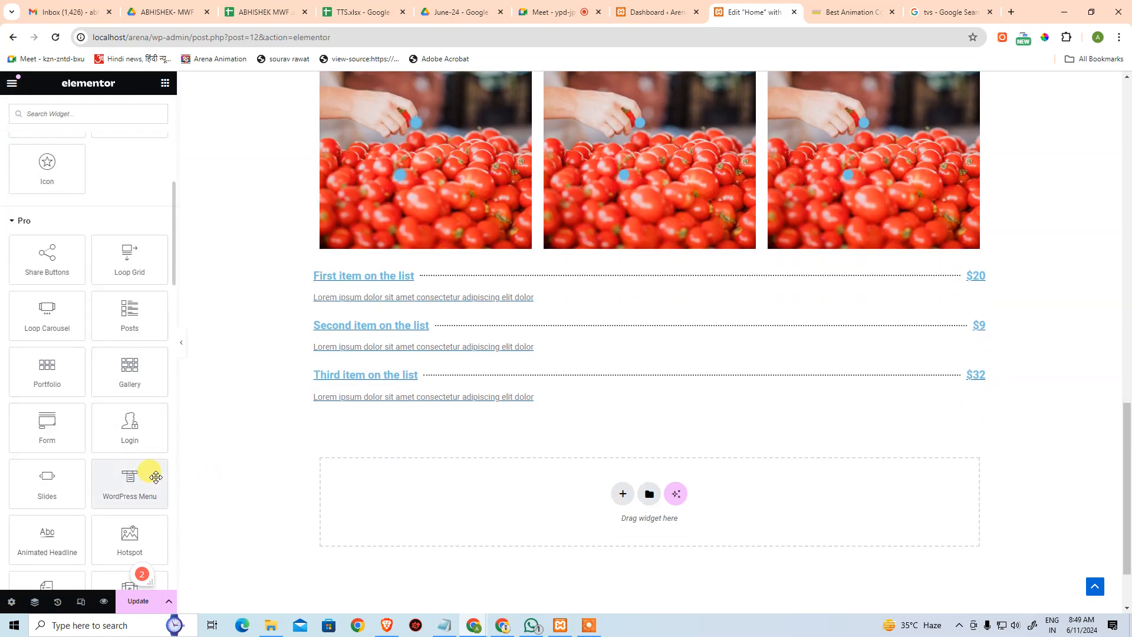
{"action": "scroll", "coordinate": [171, 472], "scroll_direction": "down", "scroll_amount": 1}
{"action": "left_click_drag", "start_coordinate": [130, 413], "coordinate": [630, 493]}
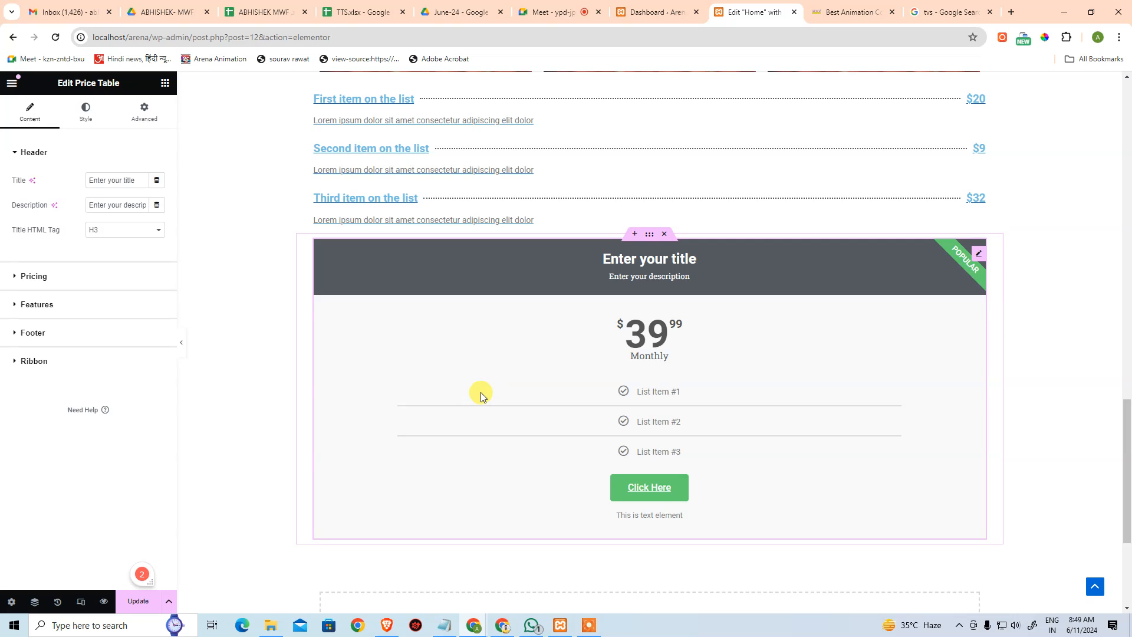
{"action": "key", "text": "ctrl+z"}
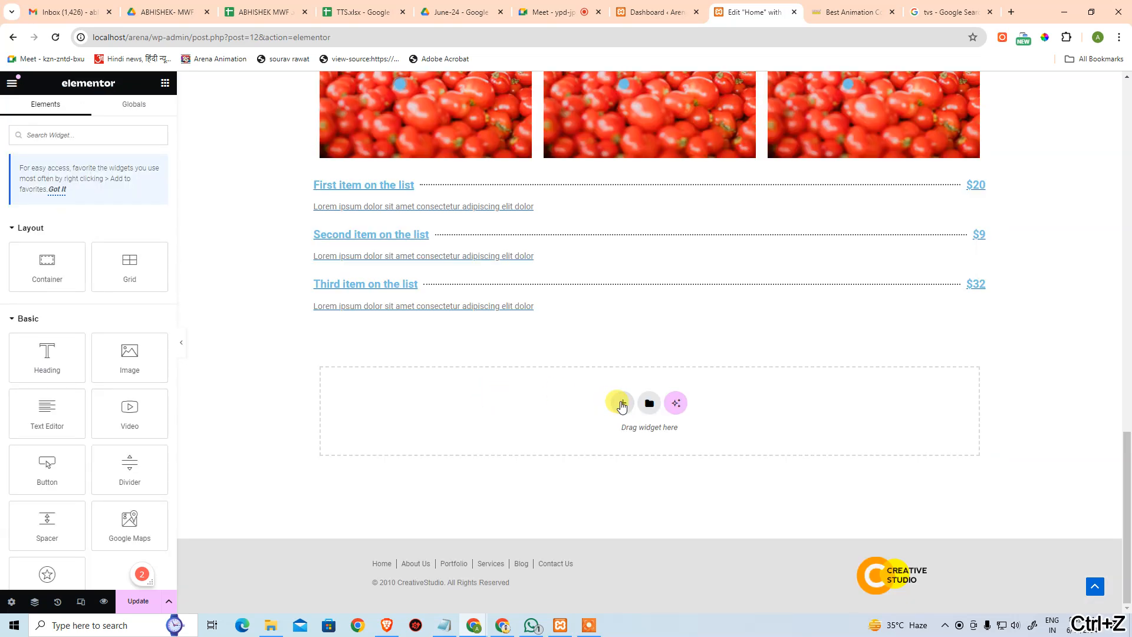
- Add a two-column Flexbox container below the price list and duplicate its second column
{"action": "left_click", "coordinate": [619, 402]}
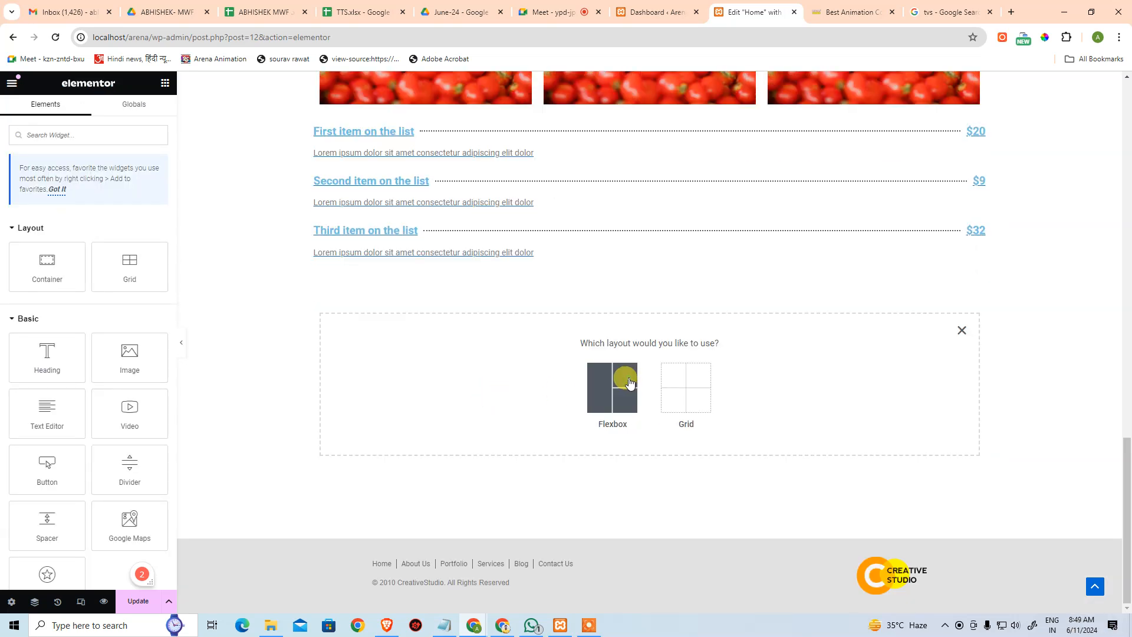
{"action": "left_click", "coordinate": [631, 382]}
{"action": "left_click", "coordinate": [630, 380]}
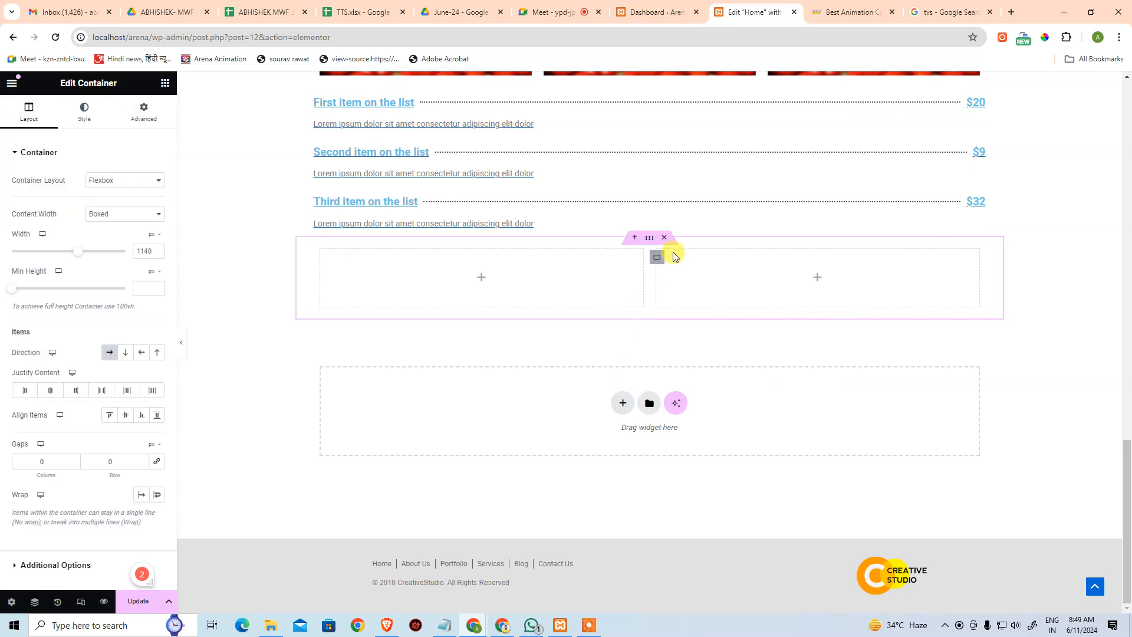
{"action": "right_click", "coordinate": [661, 261]}
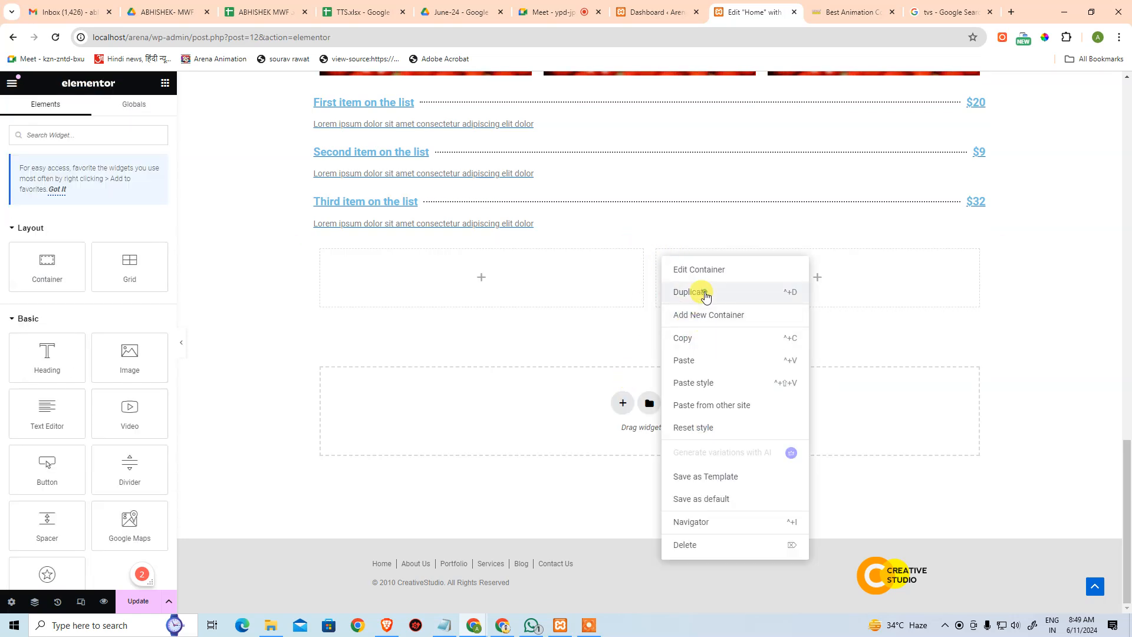
{"action": "left_click", "coordinate": [701, 293]}
- Place a Price Table widget in the first column of the new container
{"action": "left_click", "coordinate": [227, 436]}
{"action": "scroll", "coordinate": [112, 466], "scroll_direction": "down", "scroll_amount": 9}
{"action": "scroll", "coordinate": [113, 469], "scroll_direction": "down", "scroll_amount": 1}
{"action": "left_click_drag", "start_coordinate": [147, 425], "coordinate": [420, 296]}
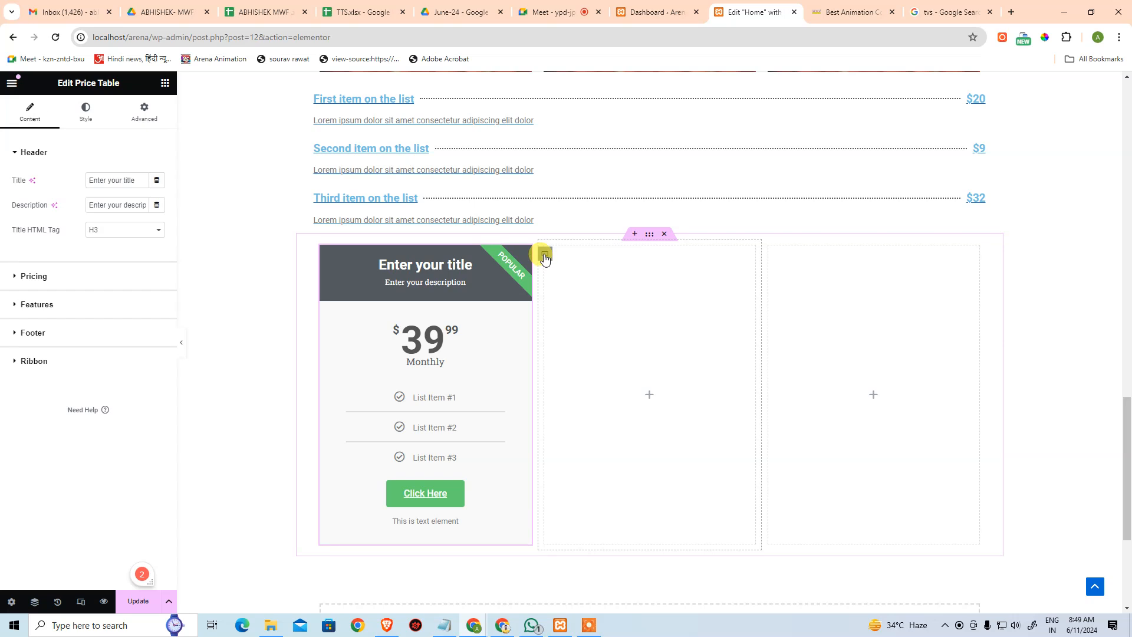
- Replace the two empty columns with two duplicates of the column that holds the price table
{"action": "right_click", "coordinate": [543, 254]}
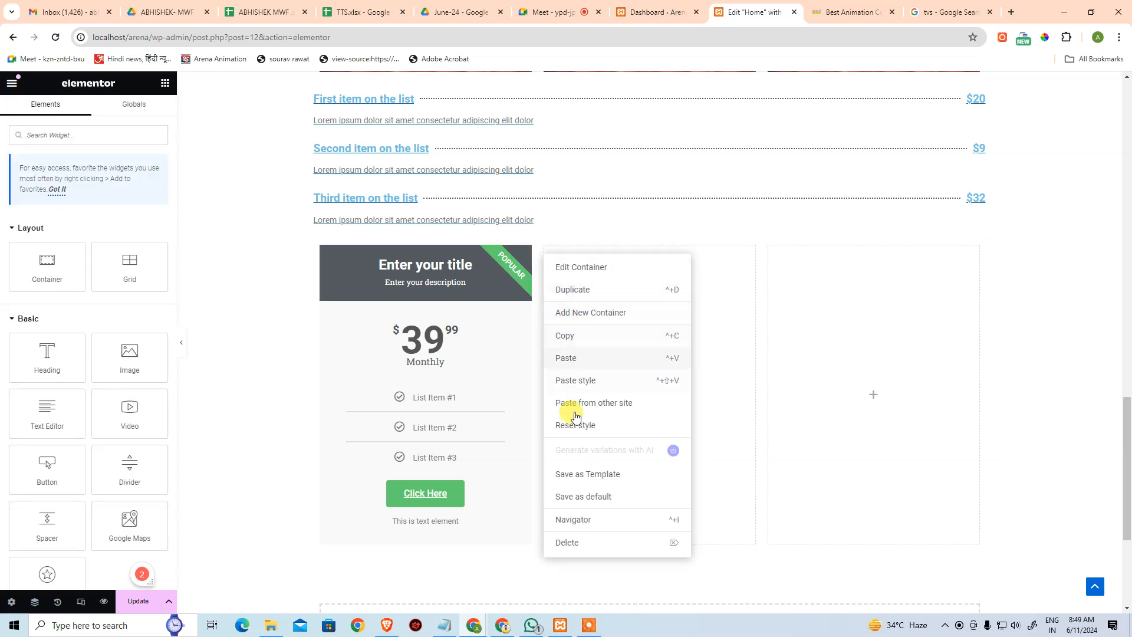
{"action": "left_click", "coordinate": [566, 542]}
{"action": "right_click", "coordinate": [321, 255]}
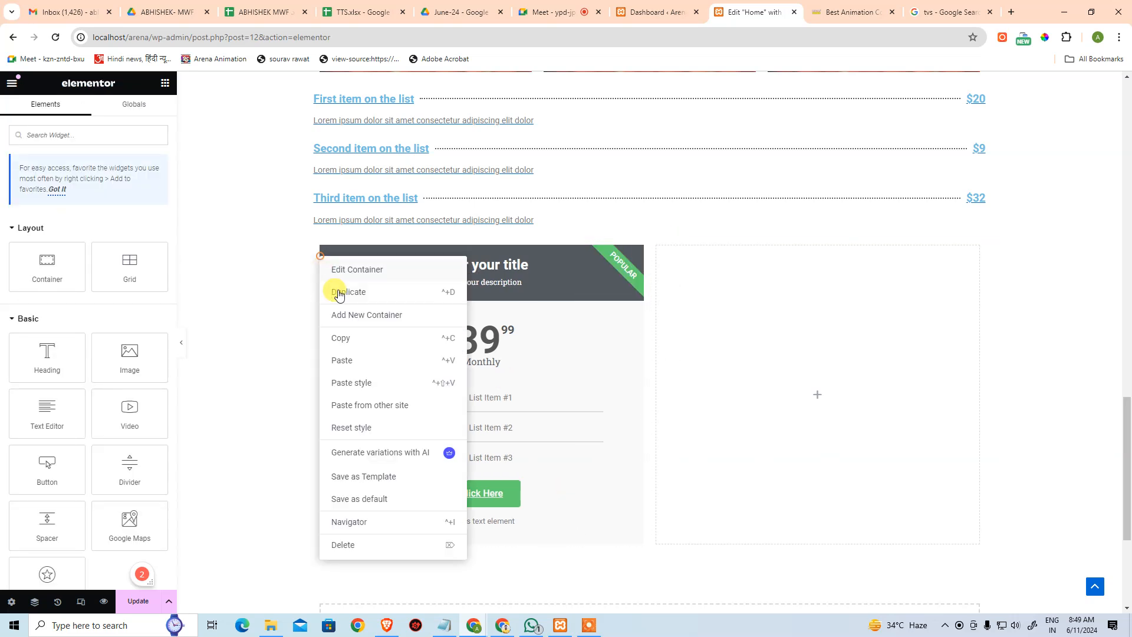
{"action": "left_click", "coordinate": [368, 295]}
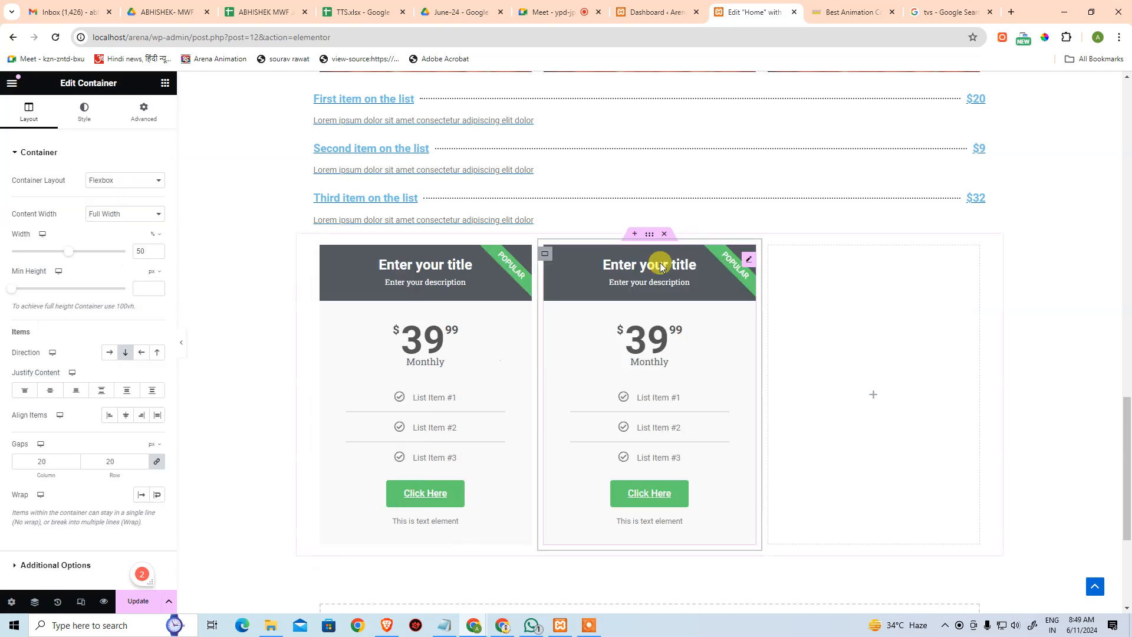
{"action": "right_click", "coordinate": [776, 260]}
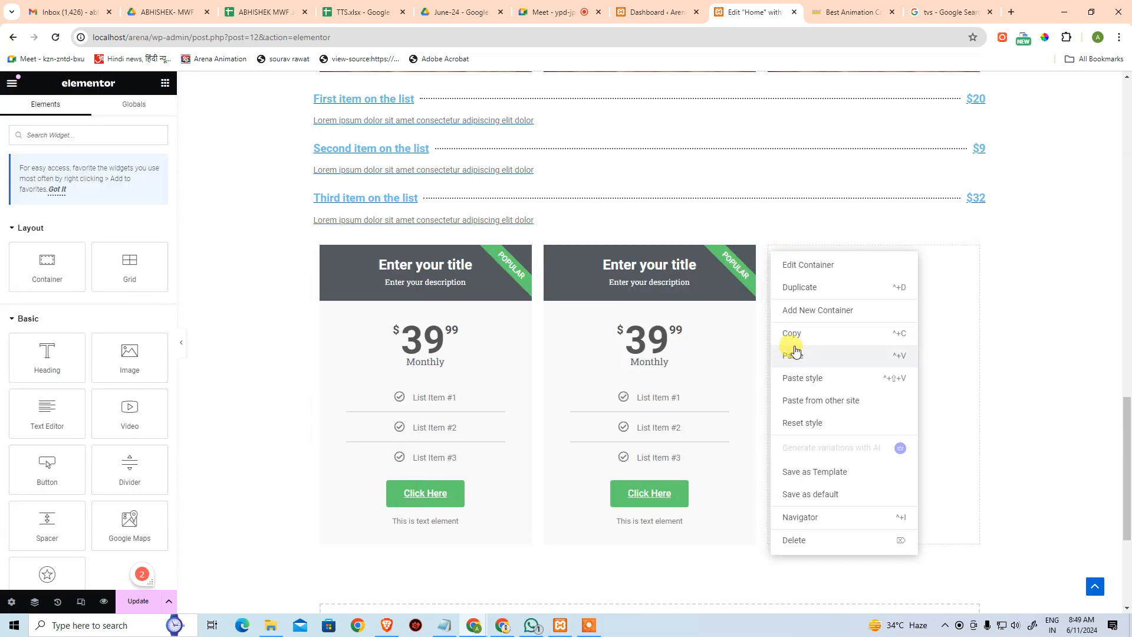
{"action": "left_click", "coordinate": [783, 537]}
{"action": "right_click", "coordinate": [660, 259]}
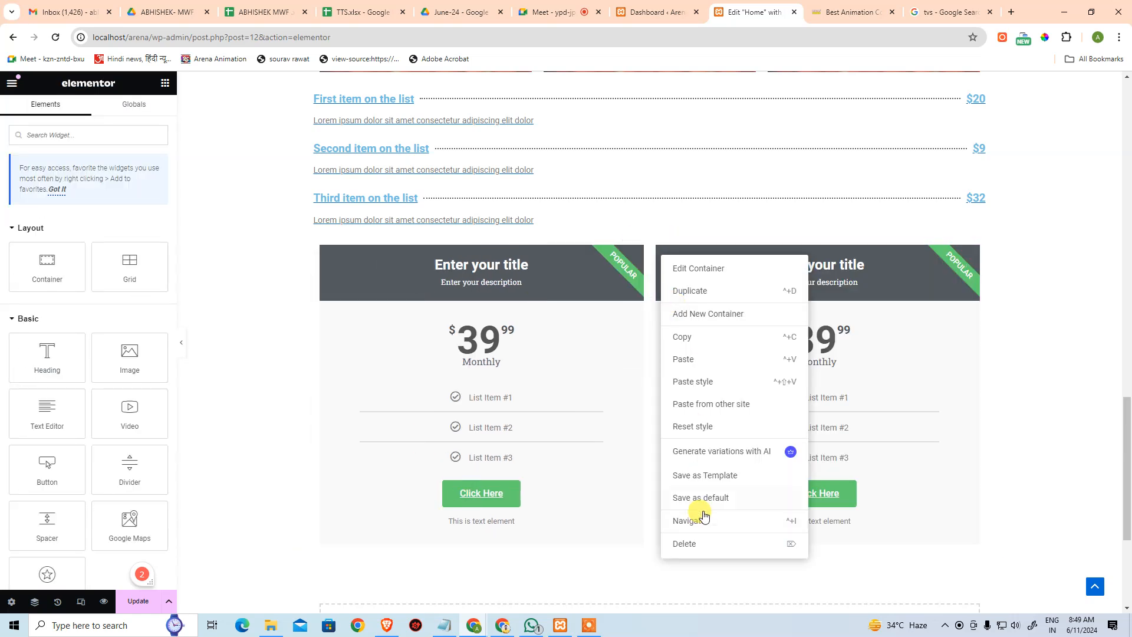
{"action": "left_click", "coordinate": [702, 292]}
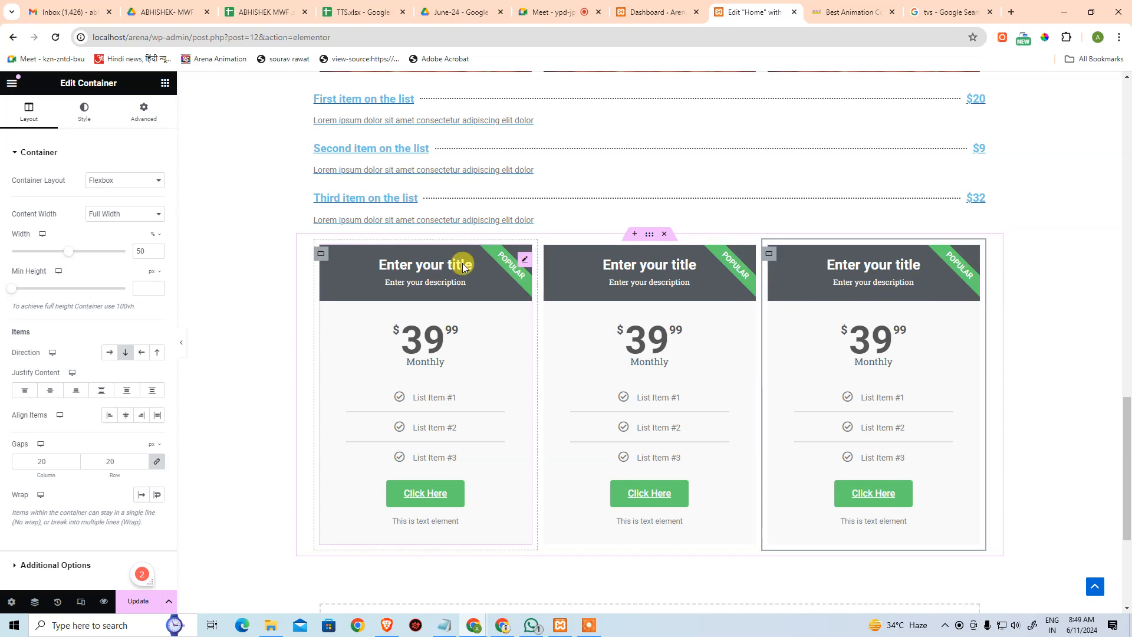
{"action": "left_click", "coordinate": [321, 253]}
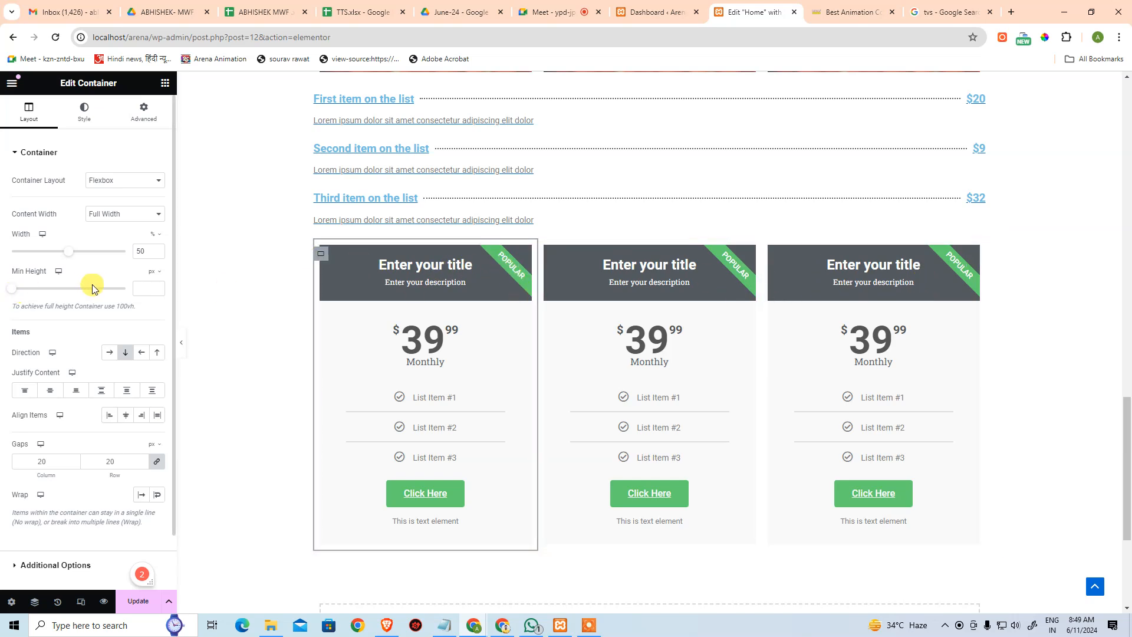
{"action": "scroll", "coordinate": [110, 386], "scroll_direction": "down", "scroll_amount": 3}
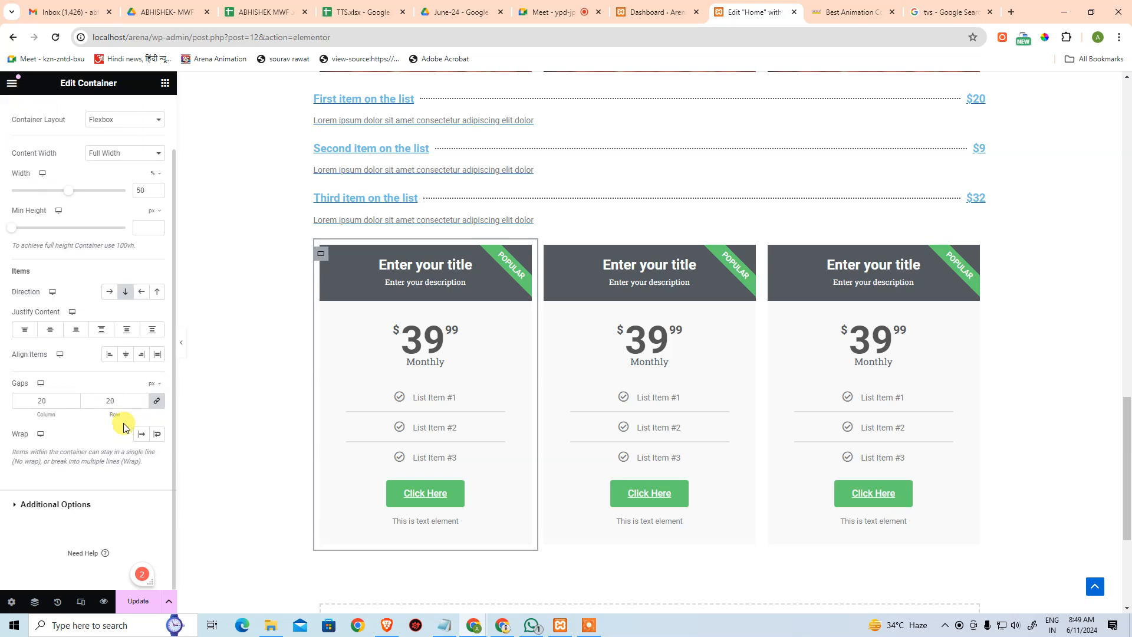
{"action": "scroll", "coordinate": [122, 421], "scroll_direction": "up", "scroll_amount": 3}
{"action": "left_click", "coordinate": [85, 112]}
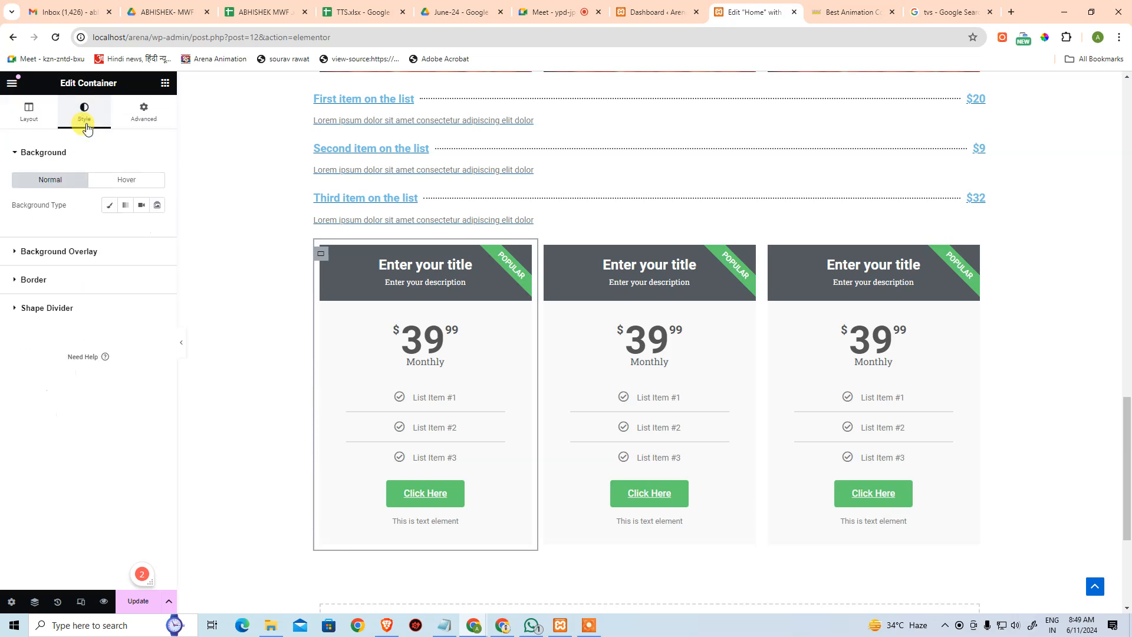
- Try the Sale option in the first price table's pricing settings and switch it back off
{"action": "left_click", "coordinate": [355, 348]}
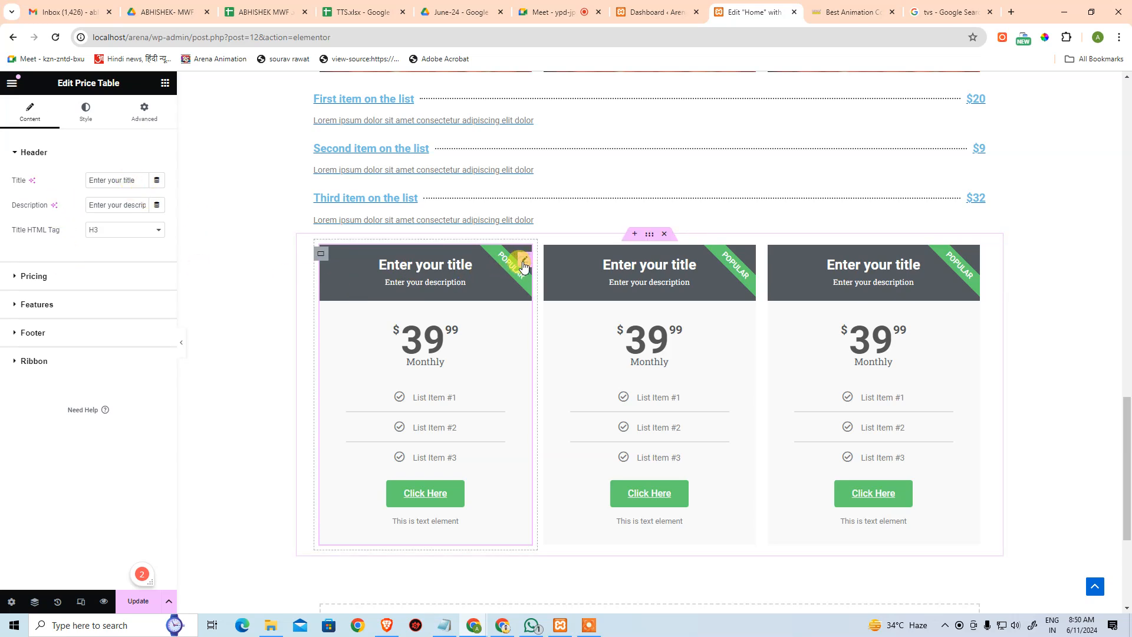
{"action": "left_click", "coordinate": [55, 283]}
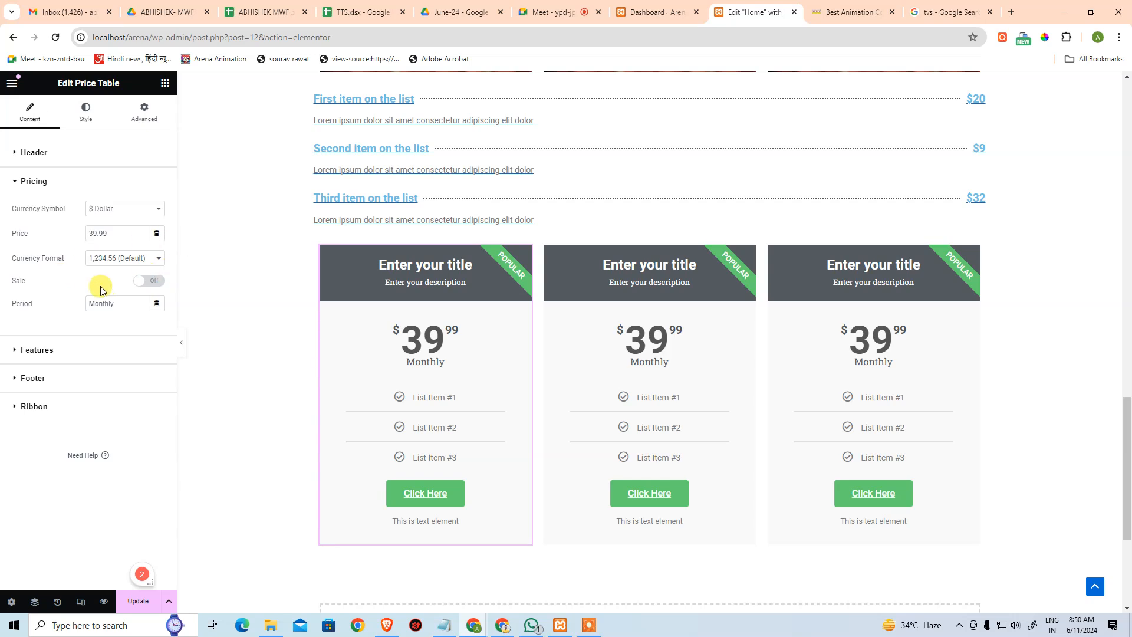
{"action": "left_click", "coordinate": [152, 284]}
{"action": "left_click", "coordinate": [151, 284]}
{"action": "left_click", "coordinate": [152, 285]}
{"action": "left_click", "coordinate": [152, 285]}
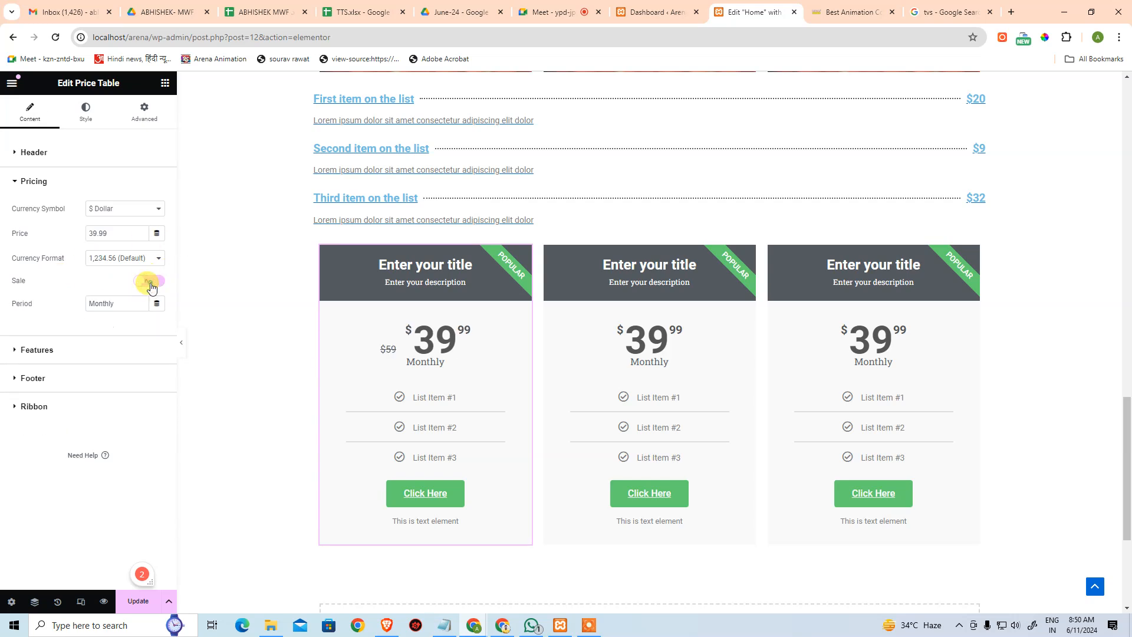
- Hide the ribbon on the first price table
{"action": "left_click", "coordinate": [66, 354]}
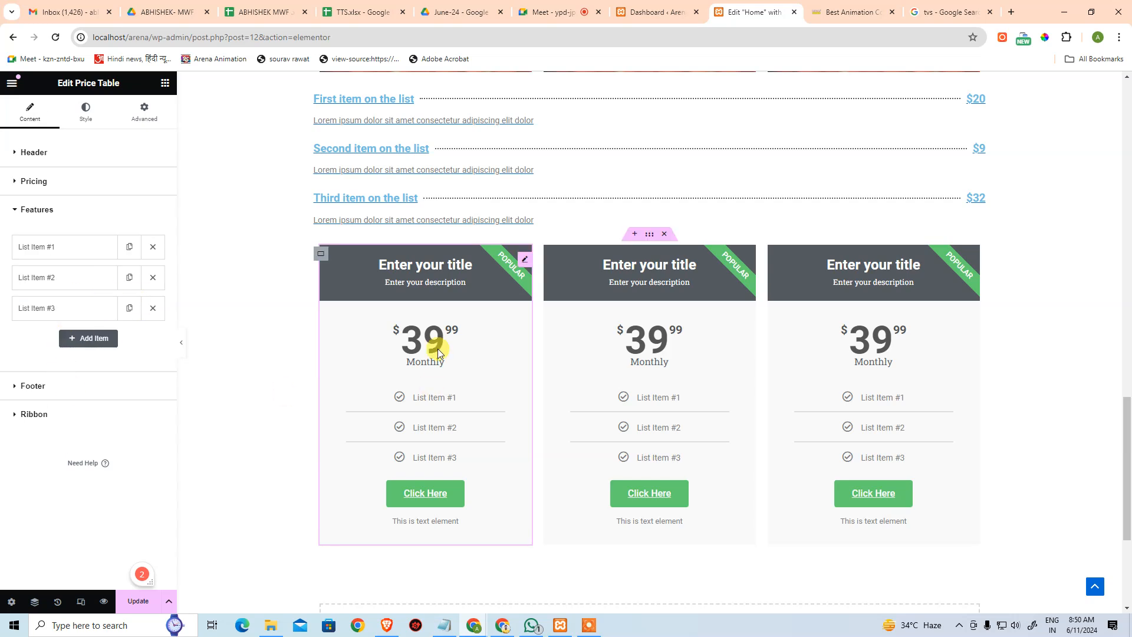
{"action": "left_click", "coordinate": [90, 386]}
{"action": "left_click", "coordinate": [83, 403]}
{"action": "left_click", "coordinate": [148, 301]}
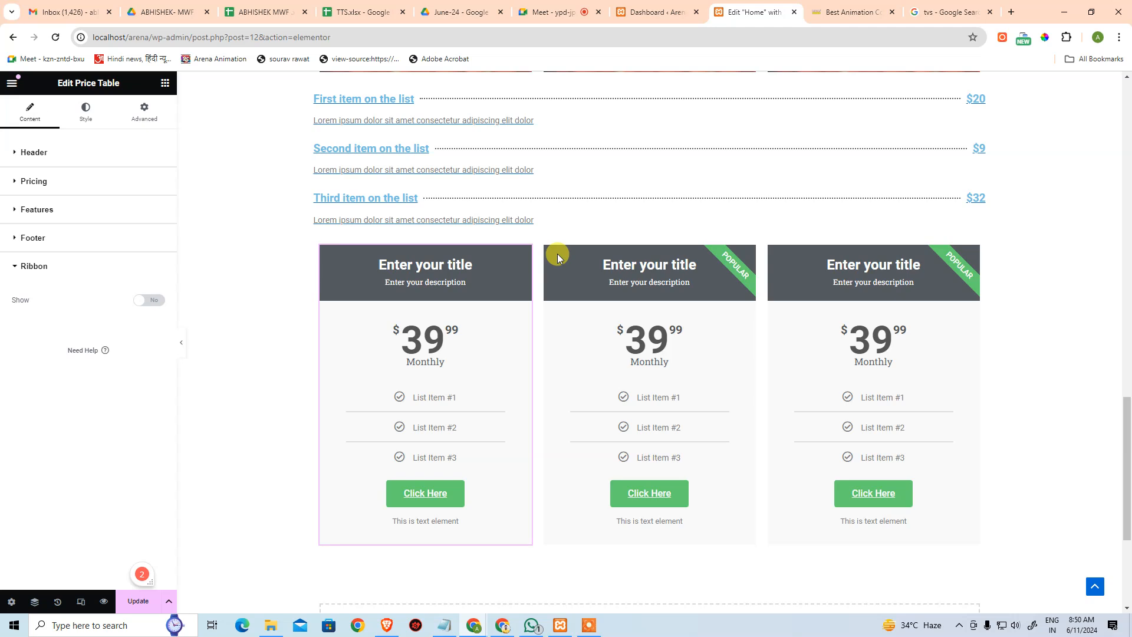
- Hide the ribbon on the third price table
{"action": "left_click", "coordinate": [973, 264]}
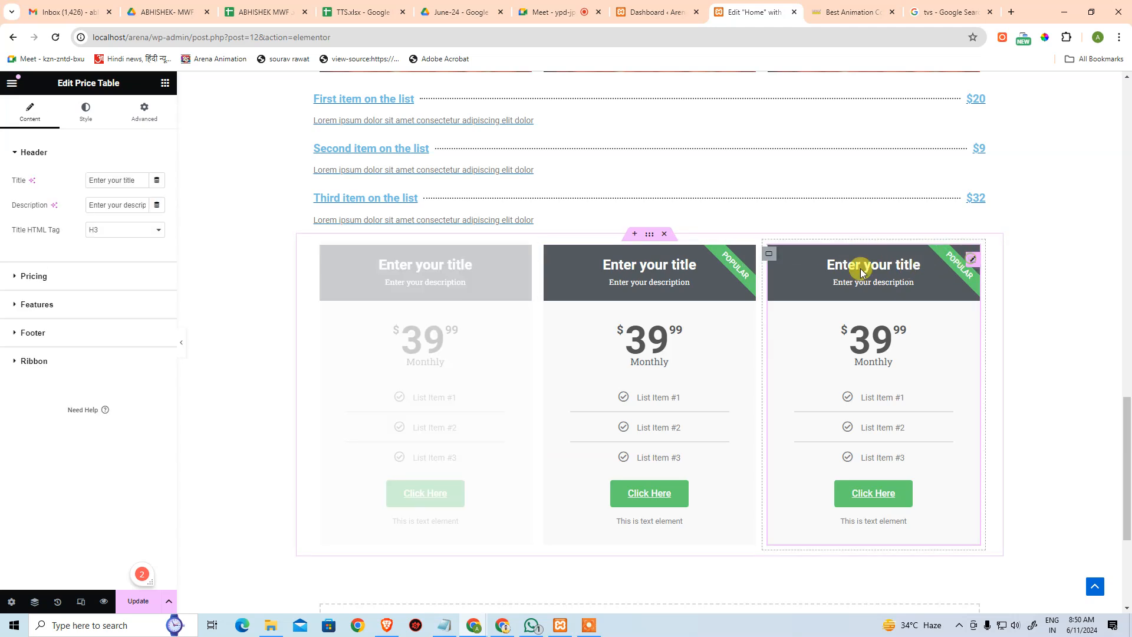
{"action": "left_click", "coordinate": [12, 361]}
{"action": "left_click", "coordinate": [150, 302]}
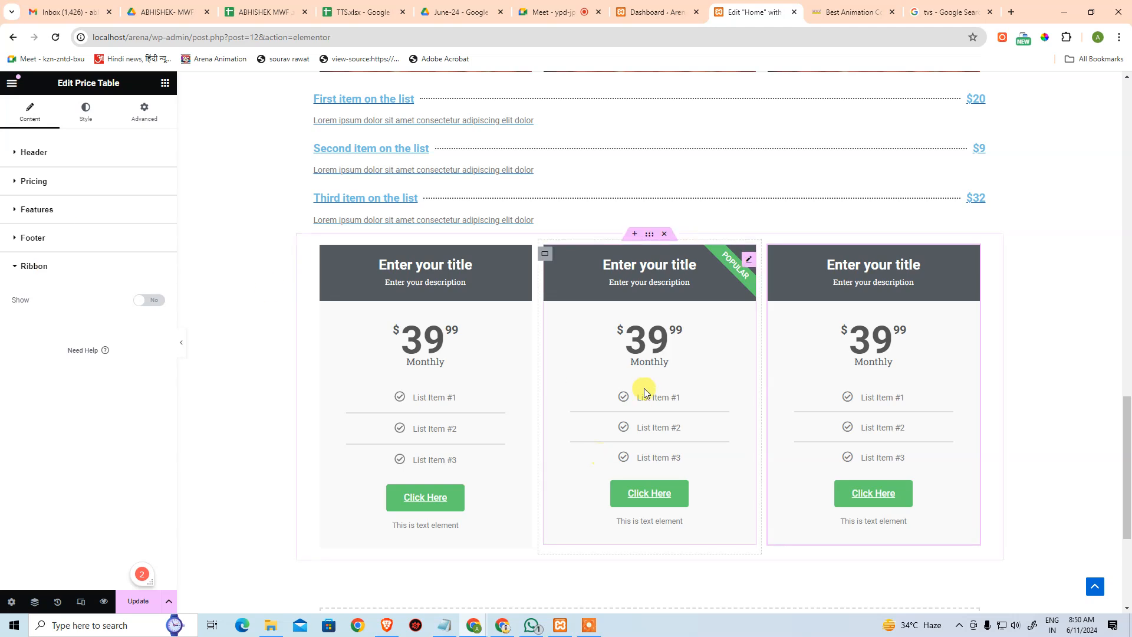
- Try the Sale option on the third price table's pricing and undo it
{"action": "left_click", "coordinate": [64, 182]}
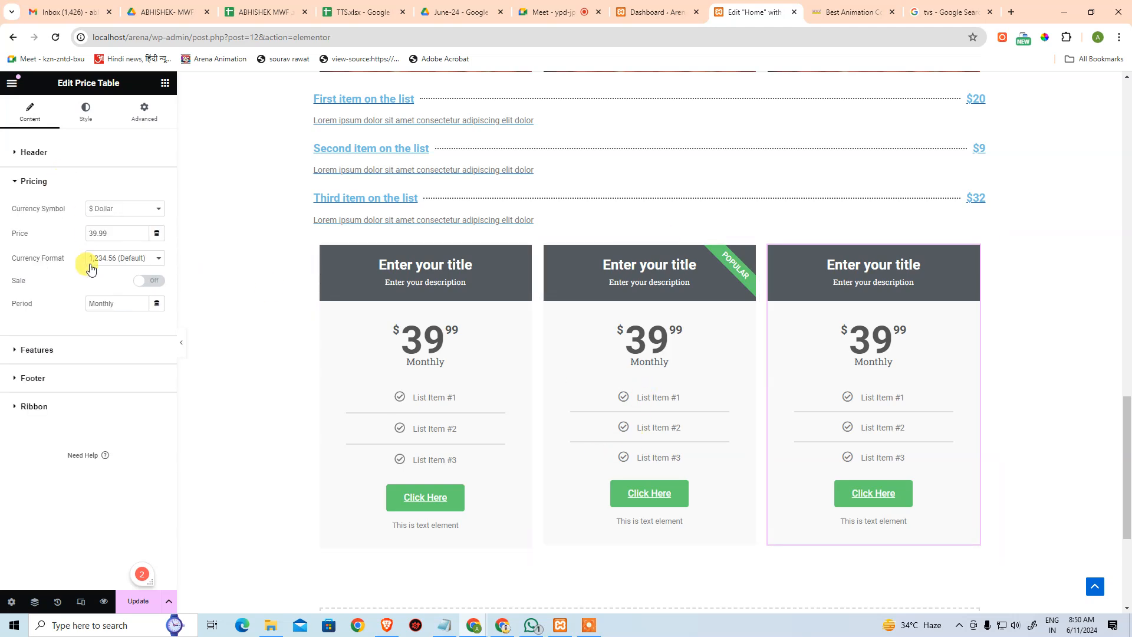
{"action": "left_click", "coordinate": [151, 283]}
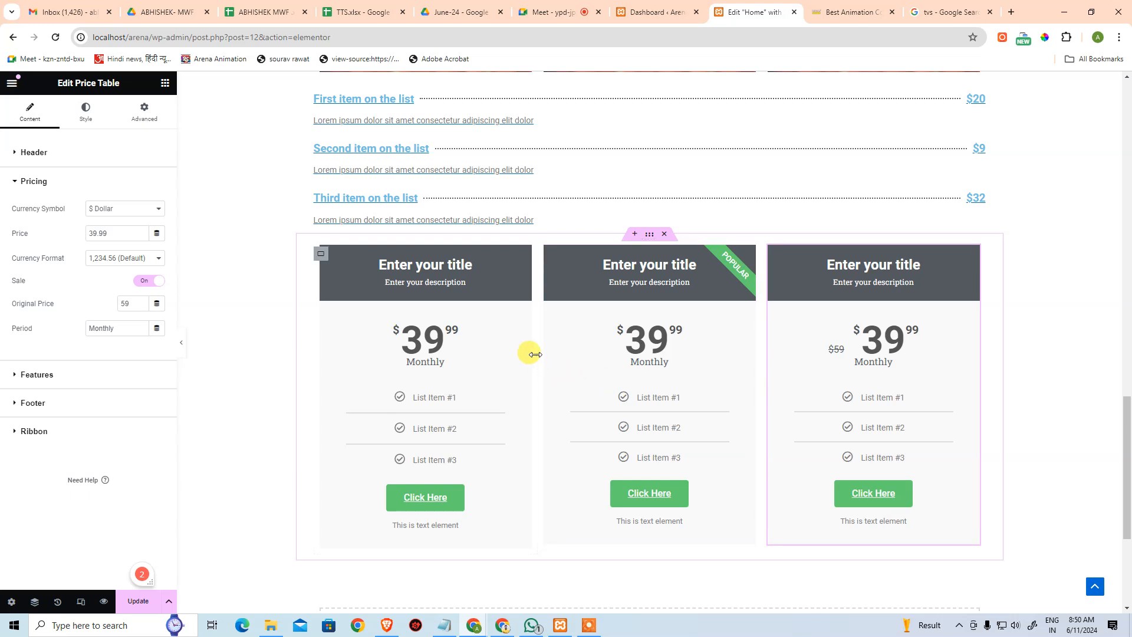
{"action": "key", "text": "ctrl+z"}
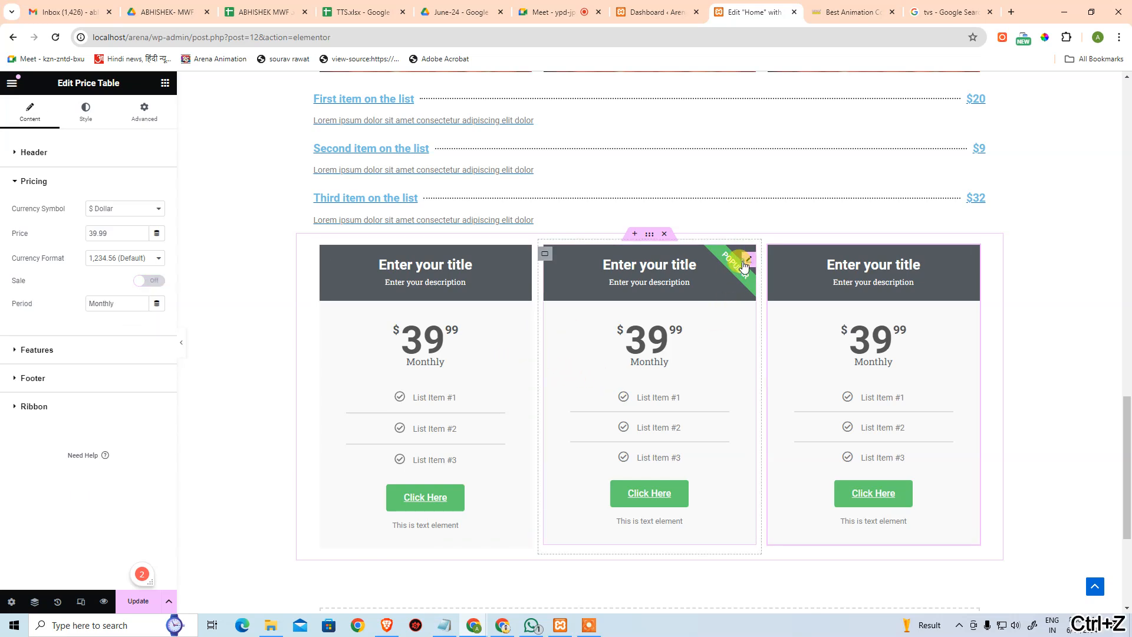
- Enable the Sale option in the middle price table's pricing, then select the first price table
{"action": "left_click", "coordinate": [745, 262]}
{"action": "left_click", "coordinate": [67, 279]}
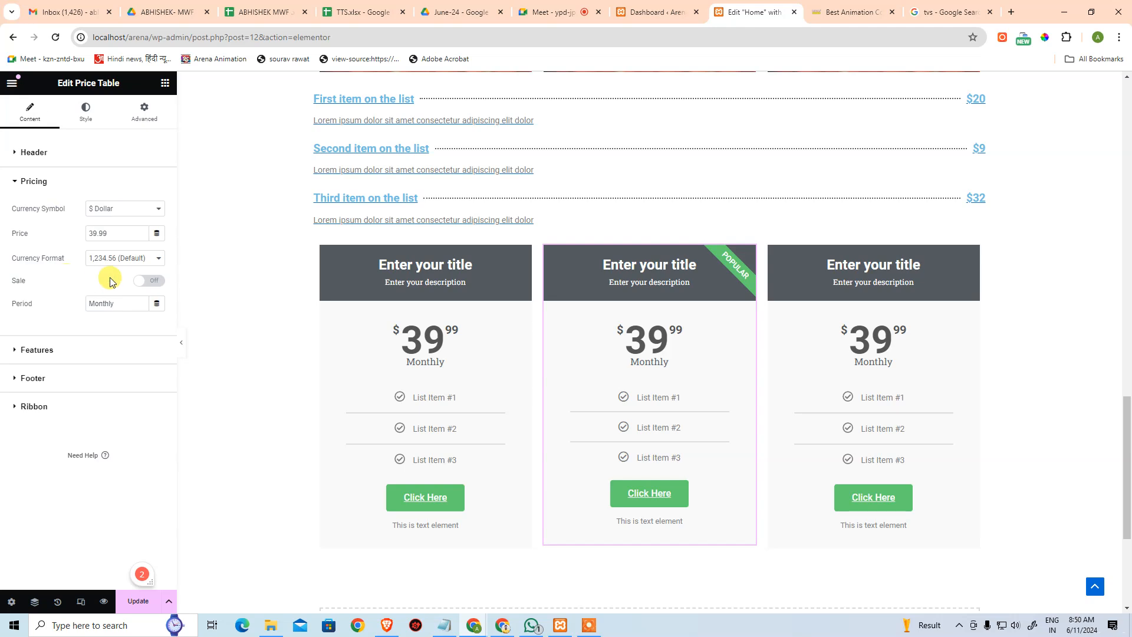
{"action": "left_click", "coordinate": [151, 281]}
{"action": "left_click", "coordinate": [411, 335]}
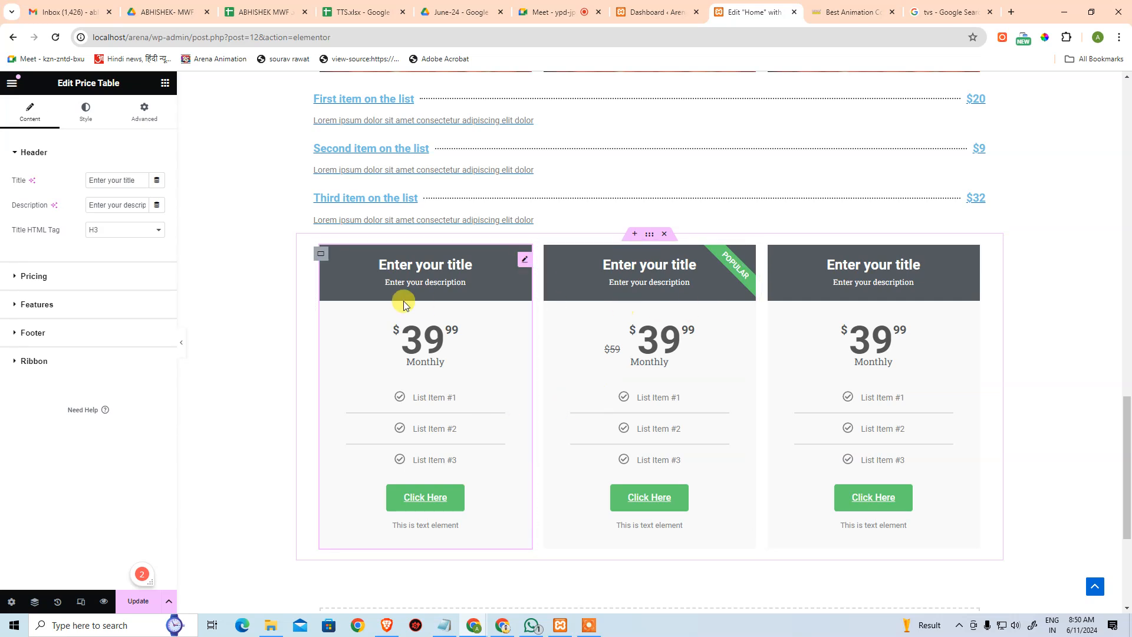
- Open bigrock.in in a new browser tab and go to its Linux shared hosting page
{"action": "left_click", "coordinate": [1012, 13]}
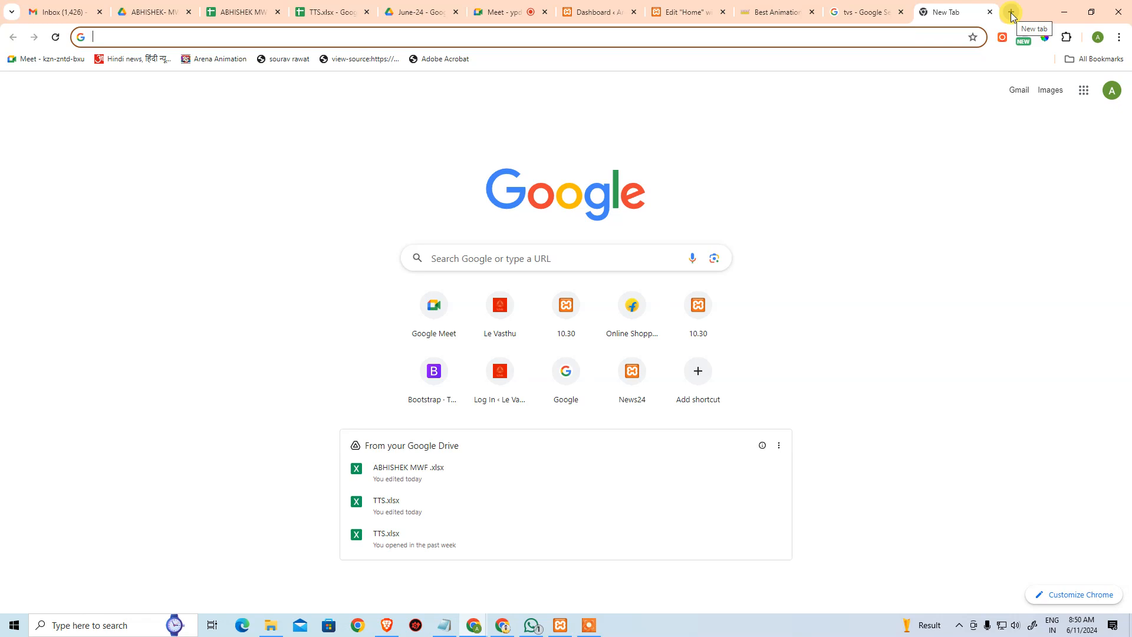
{"action": "type", "text": "bigroc"}
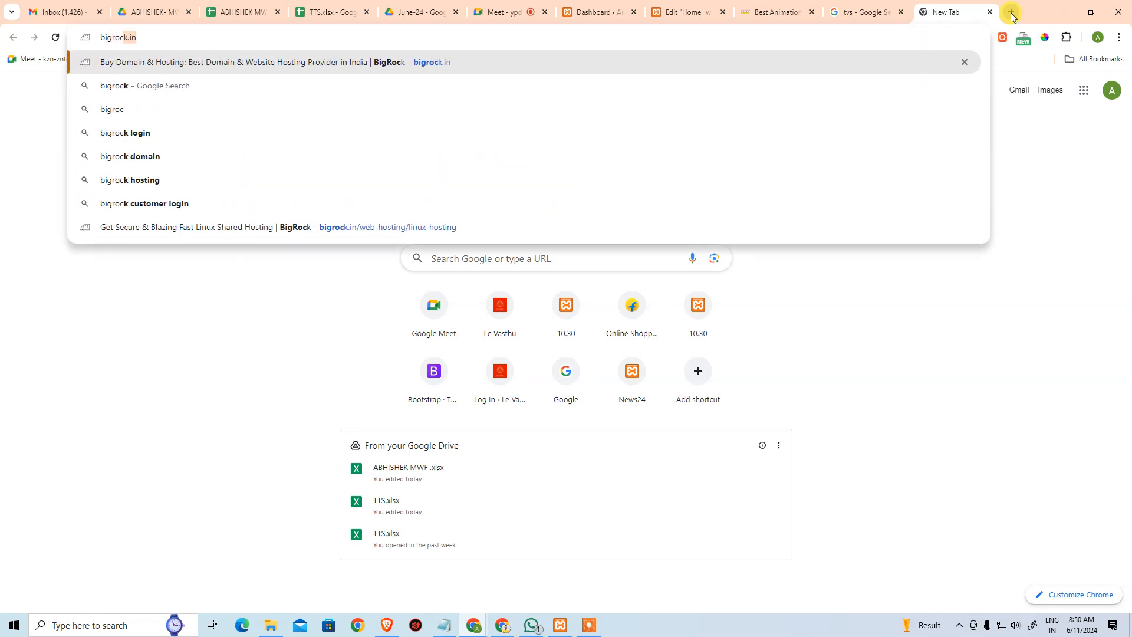
{"action": "key", "text": "Return"}
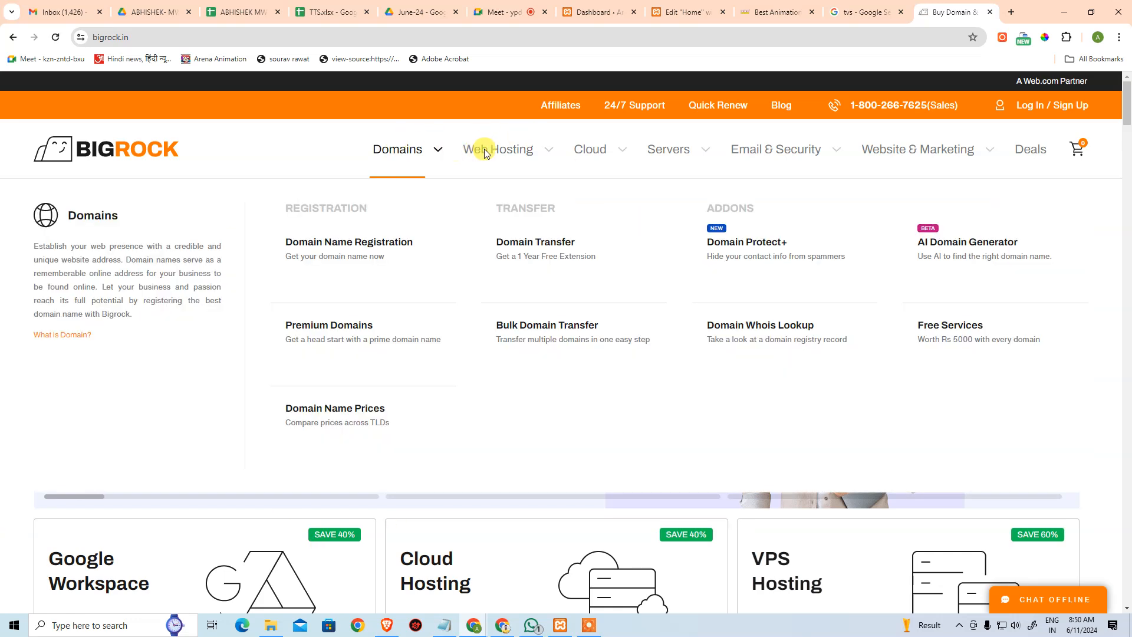
{"action": "mouse_move", "coordinate": [491, 174]}
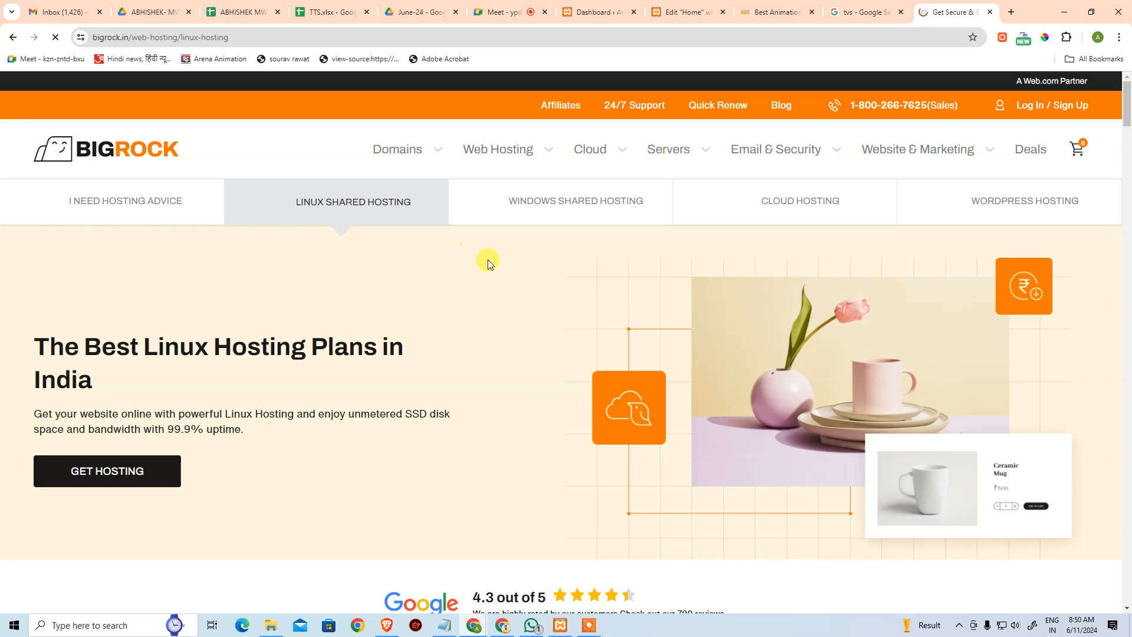
- Examine the hosting plan price tables on the Linux shared hosting page as a real pricing example
{"action": "scroll", "coordinate": [356, 437], "scroll_direction": "down", "scroll_amount": 8}
{"action": "scroll", "coordinate": [342, 434], "scroll_direction": "down", "scroll_amount": 5}
{"action": "scroll", "coordinate": [328, 430], "scroll_direction": "up", "scroll_amount": 2}
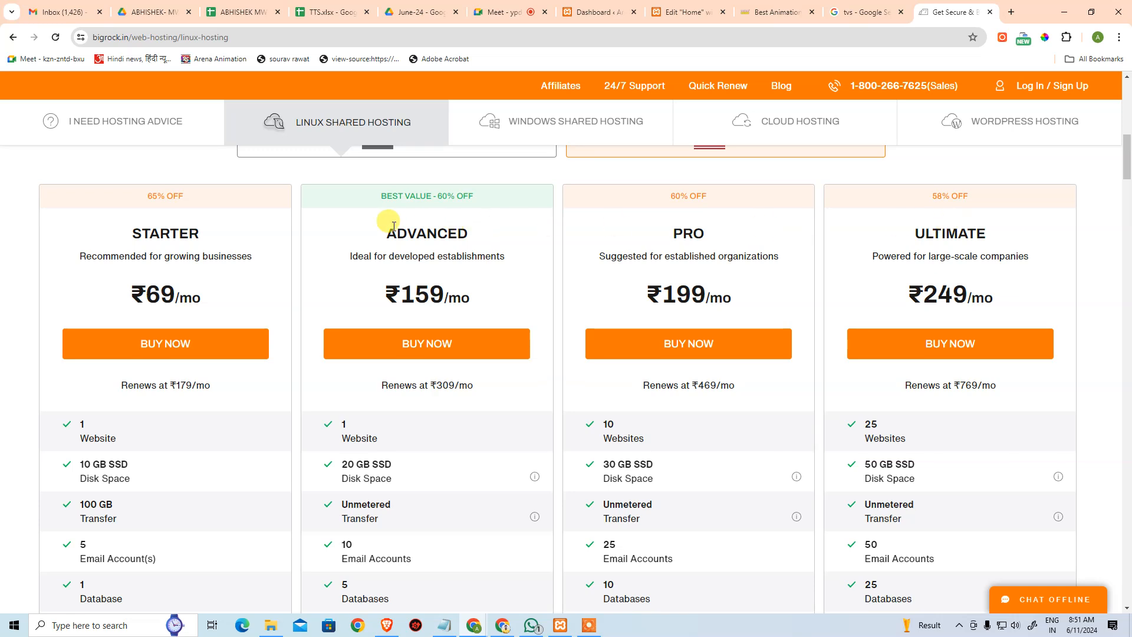
{"action": "scroll", "coordinate": [395, 554], "scroll_direction": "down", "scroll_amount": 2}
{"action": "scroll", "coordinate": [395, 554], "scroll_direction": "down", "scroll_amount": 2}
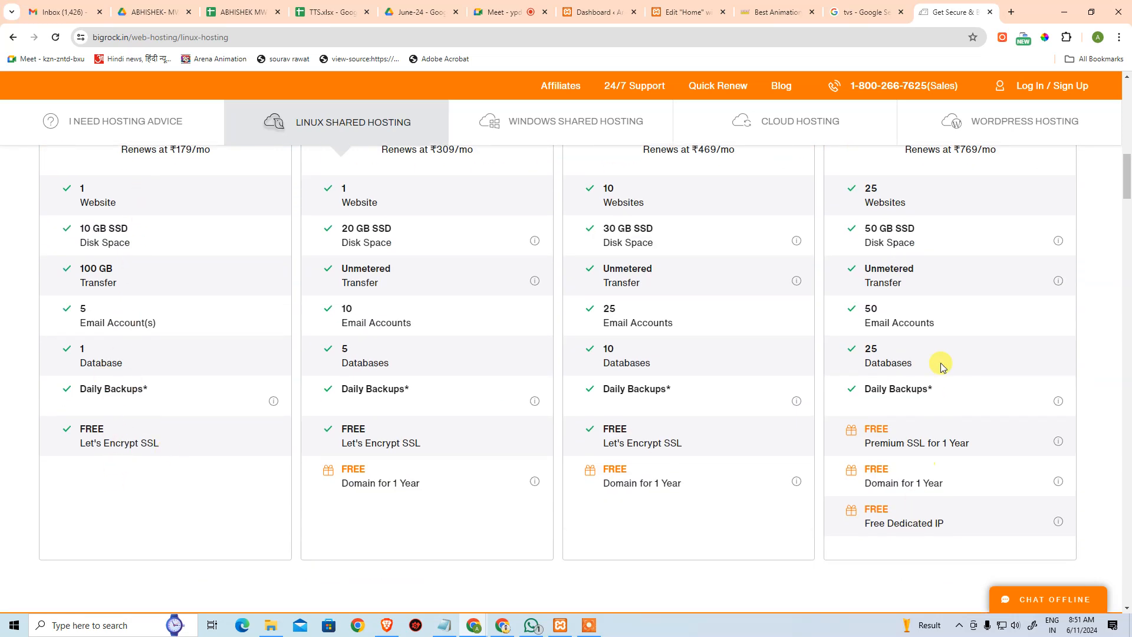
{"action": "scroll", "coordinate": [944, 348], "scroll_direction": "up", "scroll_amount": 3}
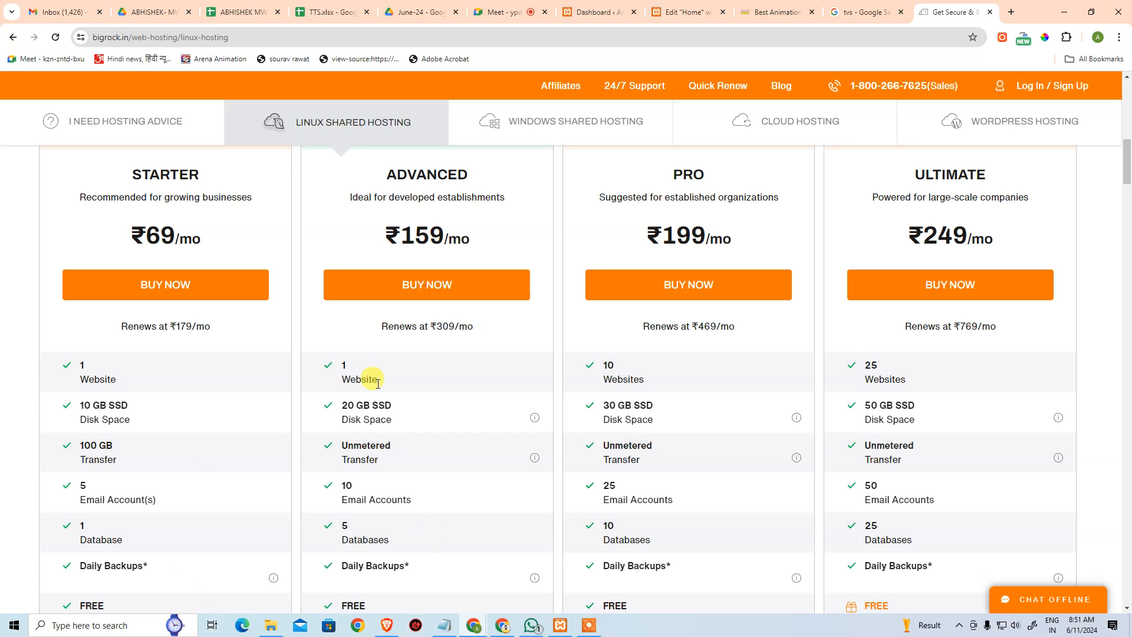
{"action": "scroll", "coordinate": [572, 364], "scroll_direction": "down", "scroll_amount": 15}
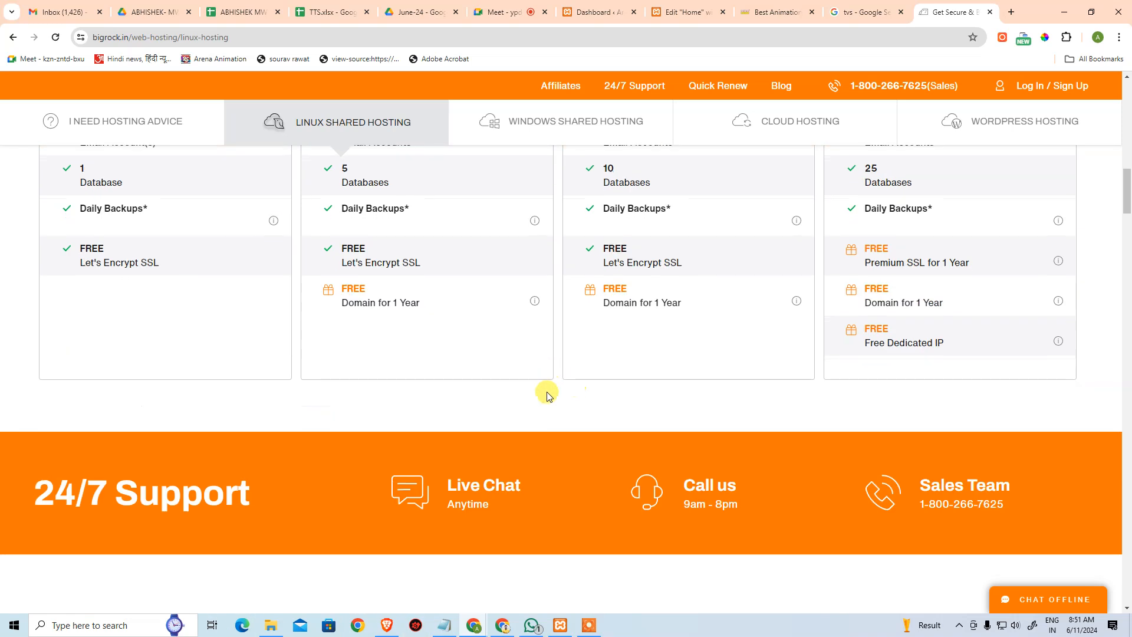
{"action": "key", "text": "ctrl+0"}
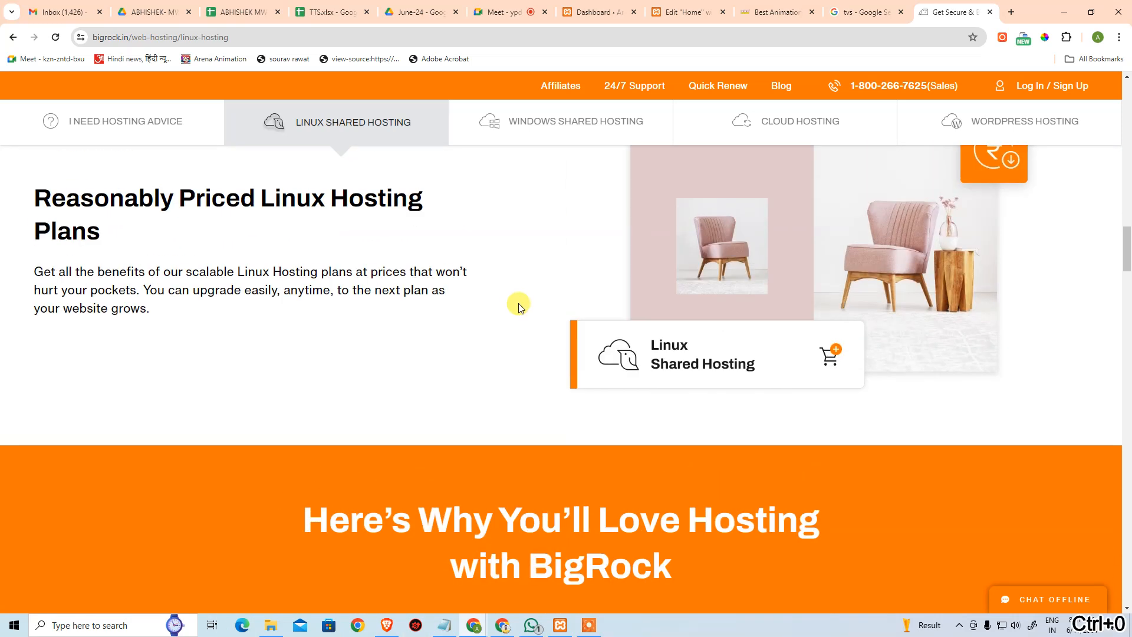
{"action": "scroll", "coordinate": [512, 299], "scroll_direction": "up", "scroll_amount": 15}
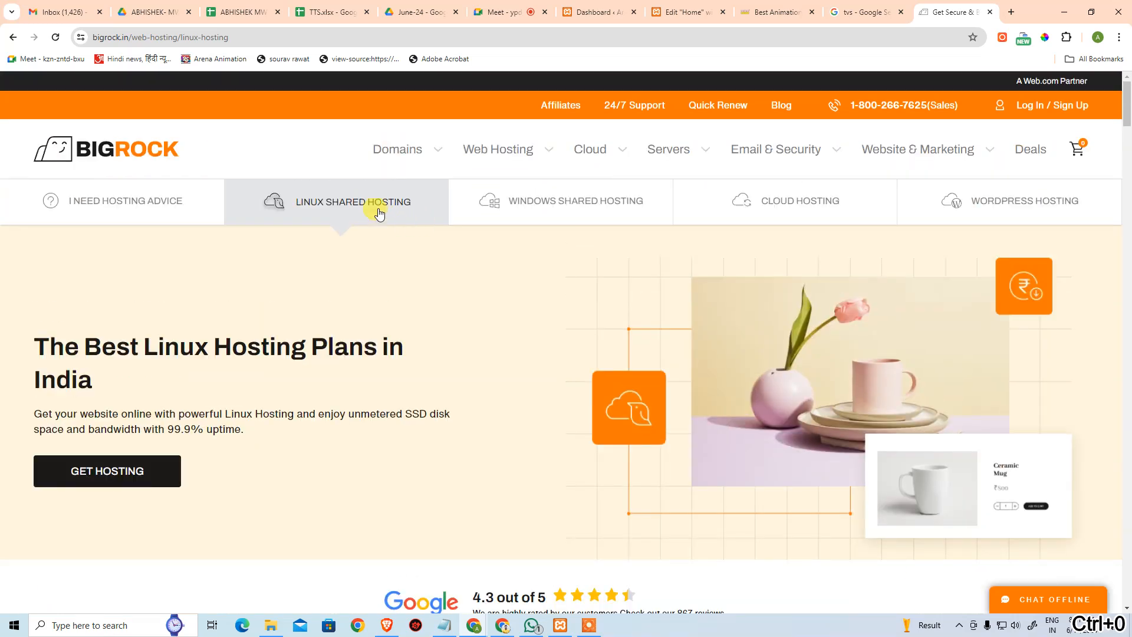
{"action": "scroll", "coordinate": [505, 236], "scroll_direction": "down", "scroll_amount": 5}
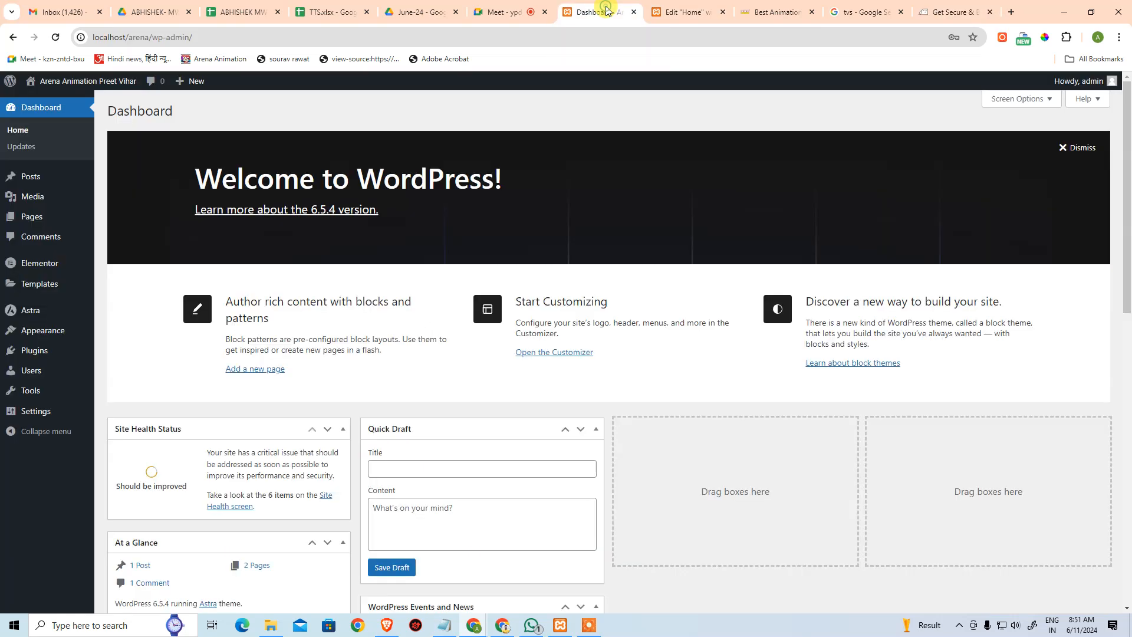
- Return to the Home page editor and add a container with two equal columns below the price tables
{"action": "left_click", "coordinate": [606, 15]}
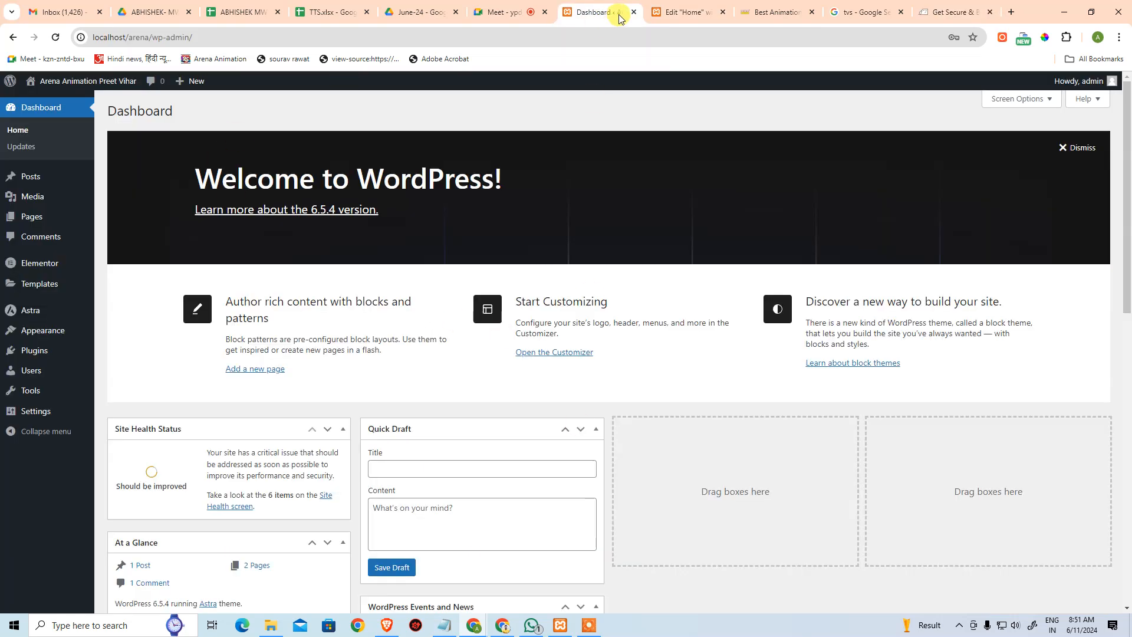
{"action": "left_click", "coordinate": [687, 12]}
{"action": "left_click", "coordinate": [231, 263]}
{"action": "scroll", "coordinate": [147, 472], "scroll_direction": "down", "scroll_amount": 10}
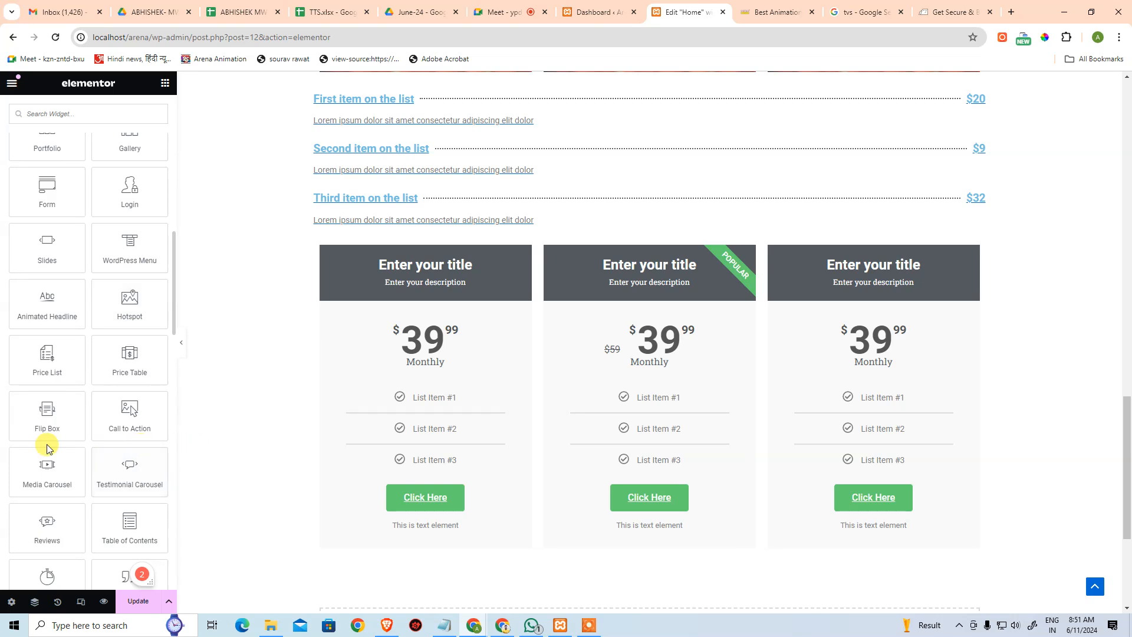
{"action": "scroll", "coordinate": [308, 407], "scroll_direction": "down", "scroll_amount": 4}
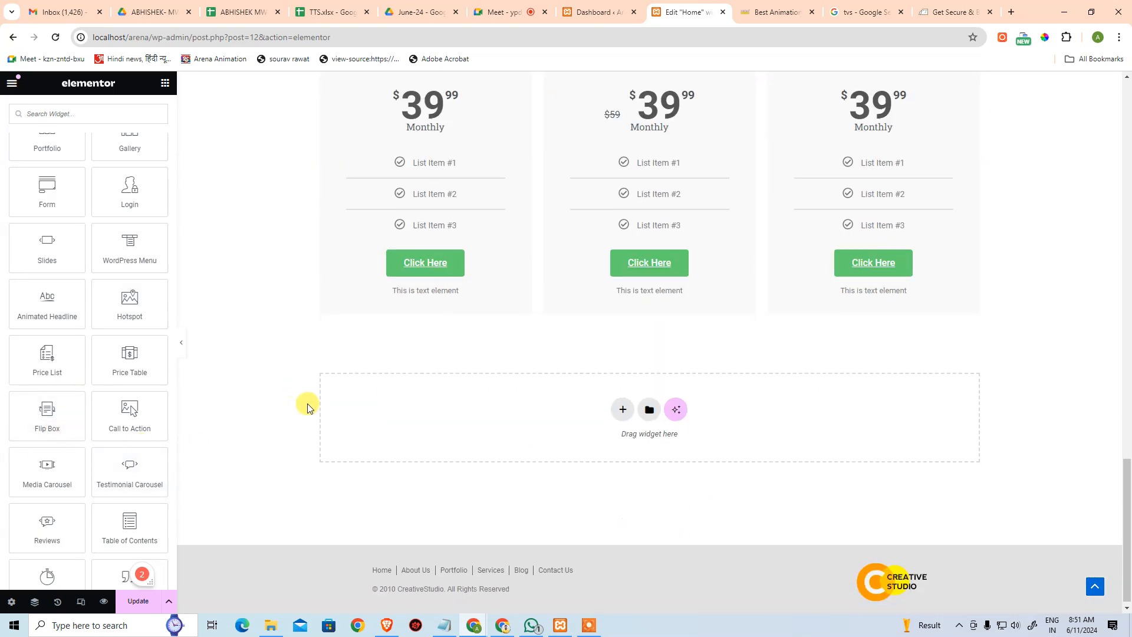
{"action": "left_click", "coordinate": [624, 410]}
{"action": "left_click", "coordinate": [612, 440]}
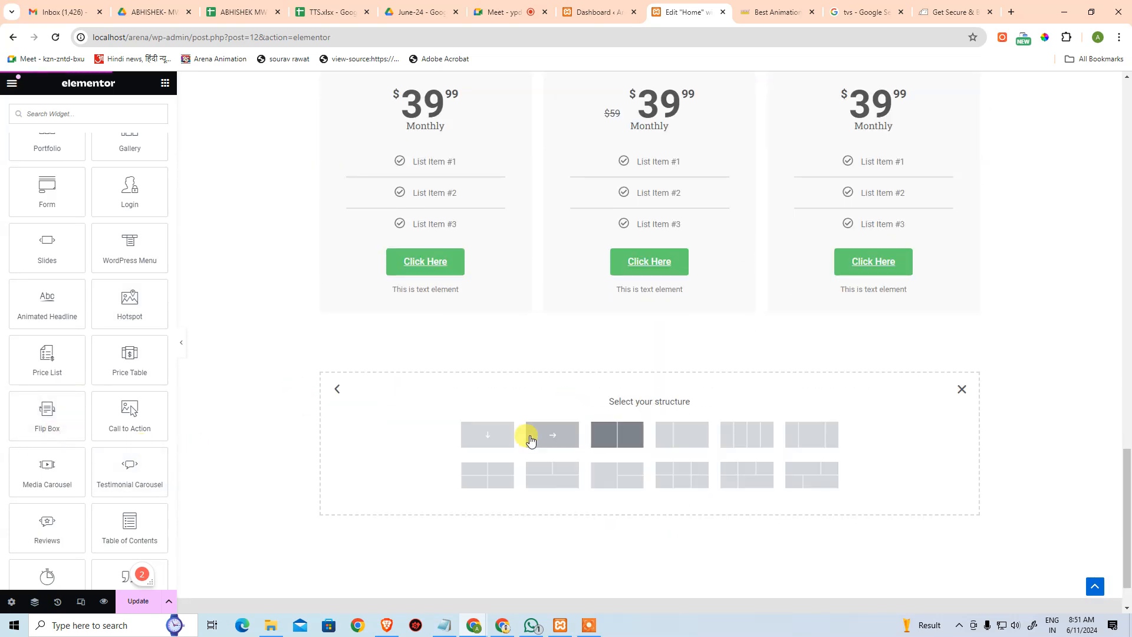
{"action": "left_click", "coordinate": [630, 438]}
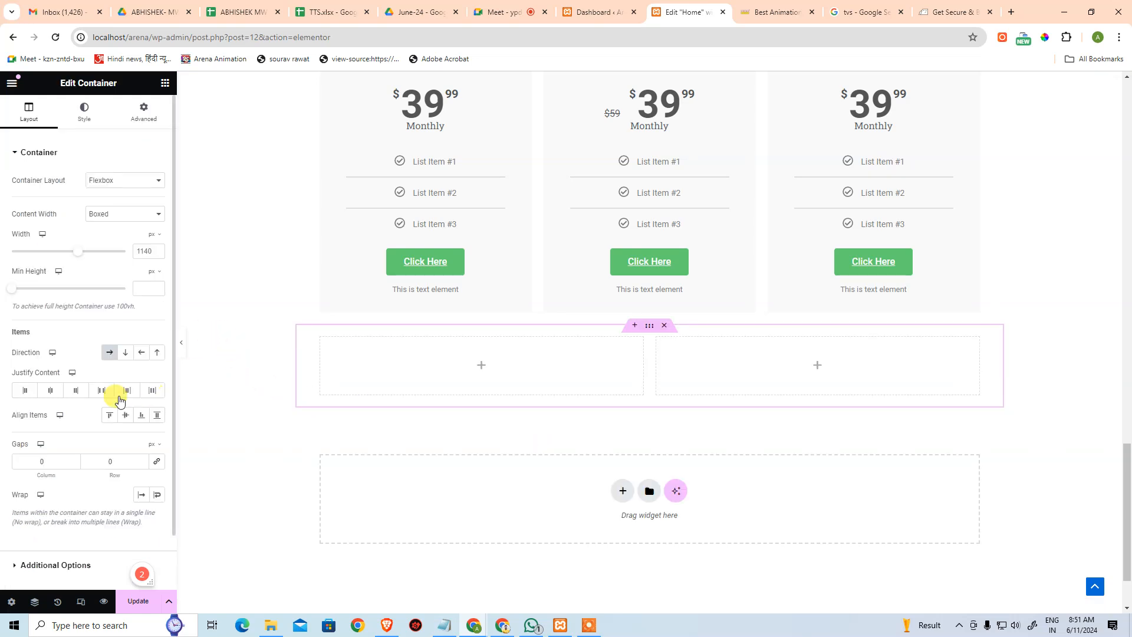
- Place a Flip Box widget in the first column of the new container
{"action": "left_click", "coordinate": [234, 370]}
{"action": "scroll", "coordinate": [96, 427], "scroll_direction": "down", "scroll_amount": 8}
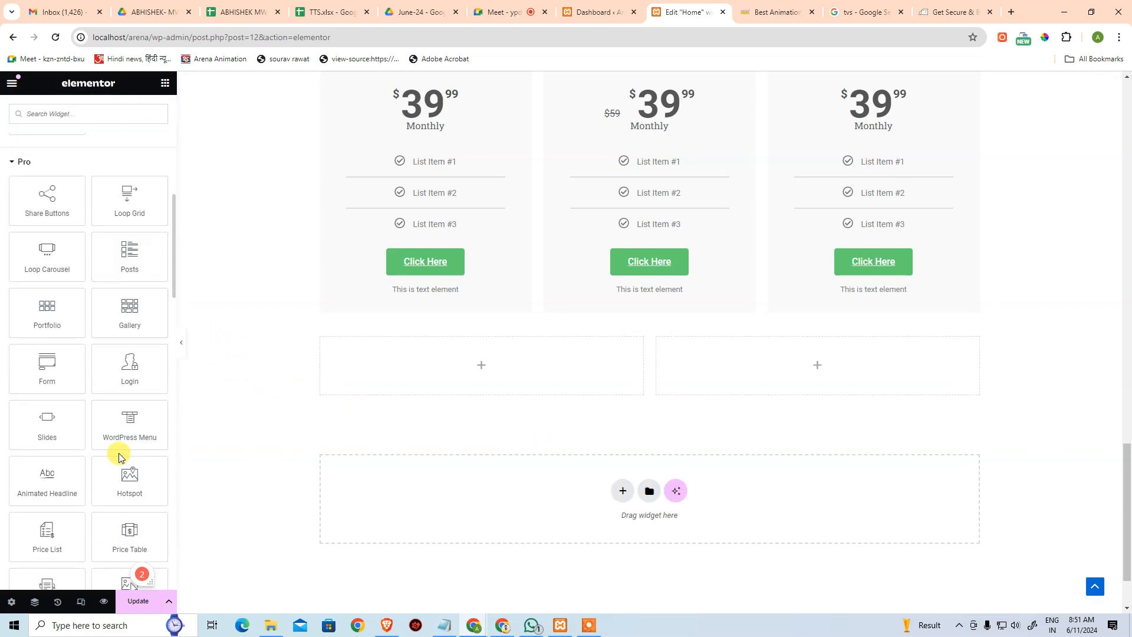
{"action": "scroll", "coordinate": [118, 456], "scroll_direction": "down", "scroll_amount": 2}
{"action": "left_click_drag", "start_coordinate": [46, 470], "coordinate": [502, 365]}
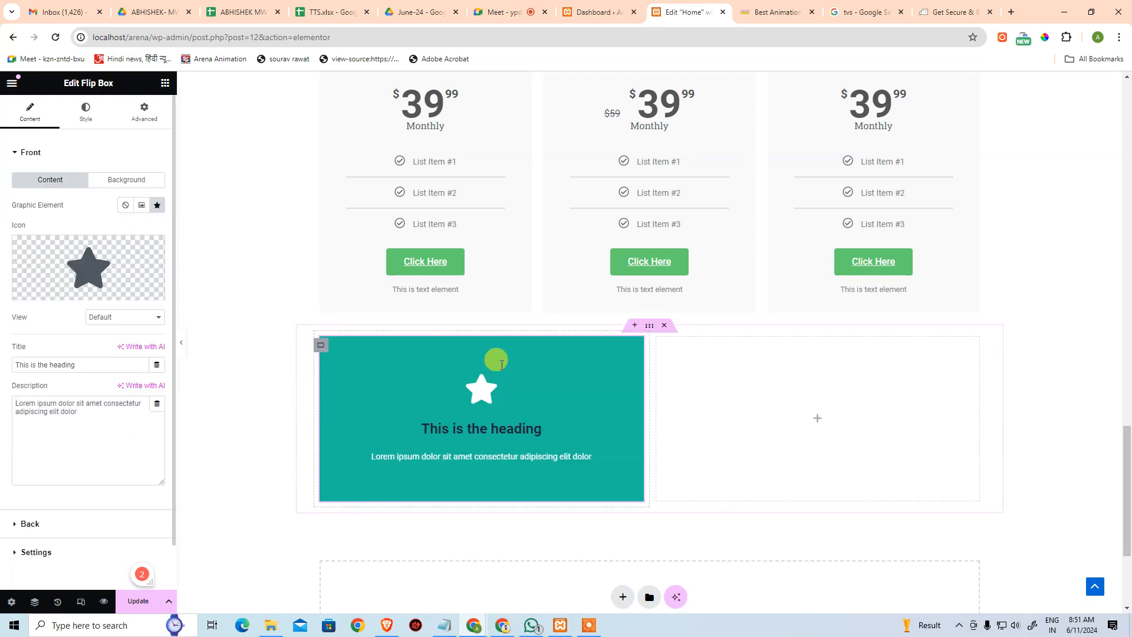
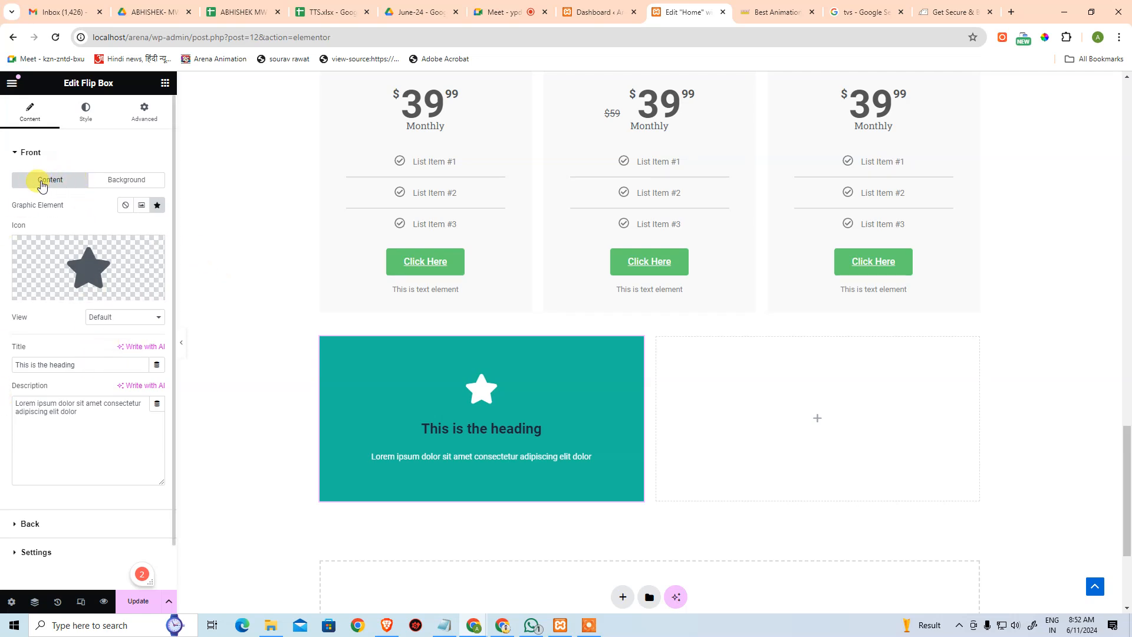
- Look through the flip box's front, back, general settings and style options
{"action": "left_click", "coordinate": [125, 181]}
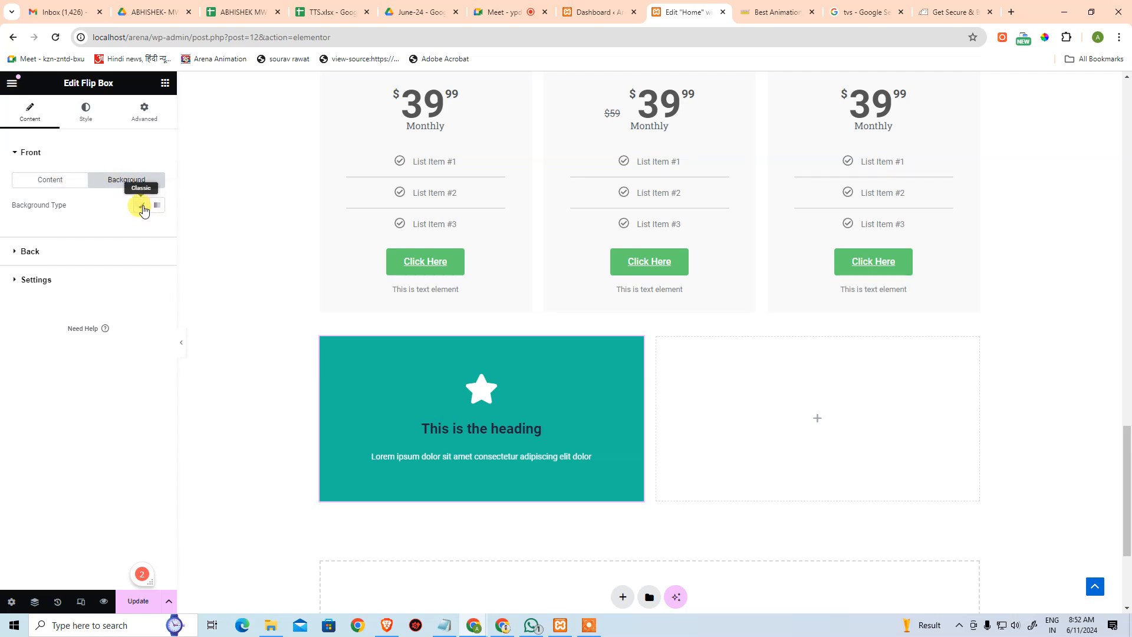
{"action": "left_click", "coordinate": [38, 180]}
{"action": "left_click", "coordinate": [18, 154]}
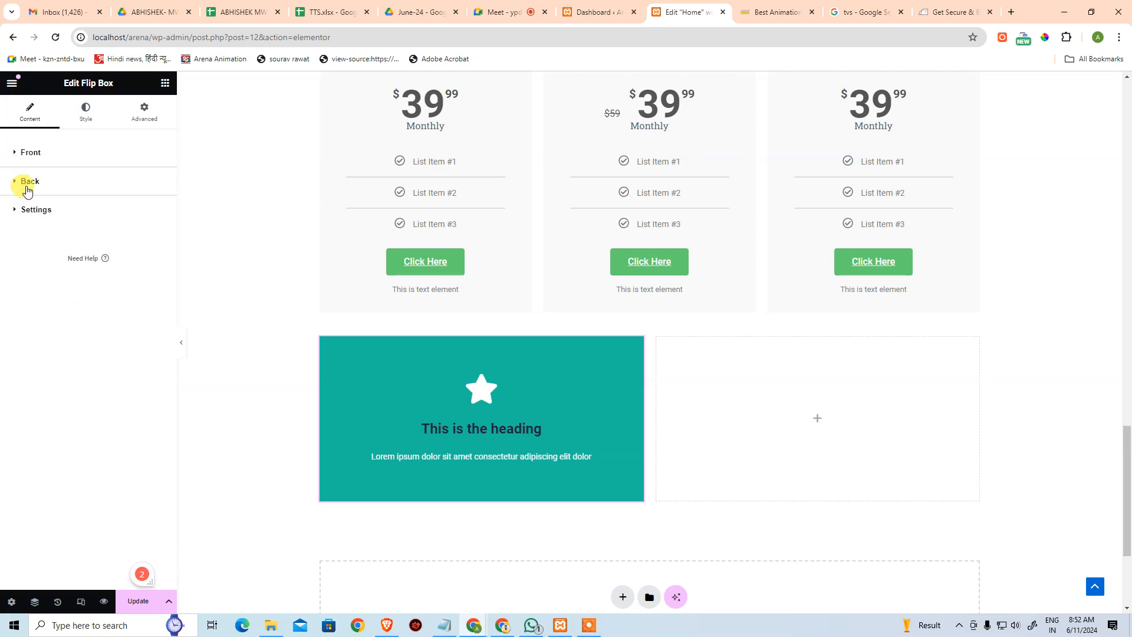
{"action": "left_click", "coordinate": [27, 183]}
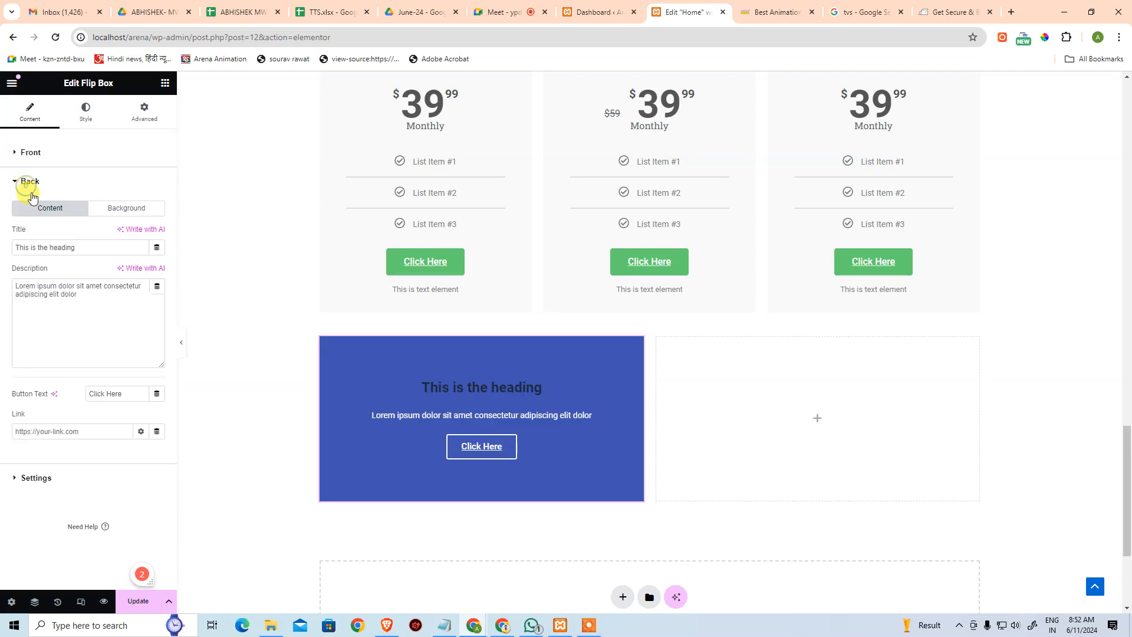
{"action": "left_click", "coordinate": [89, 485]}
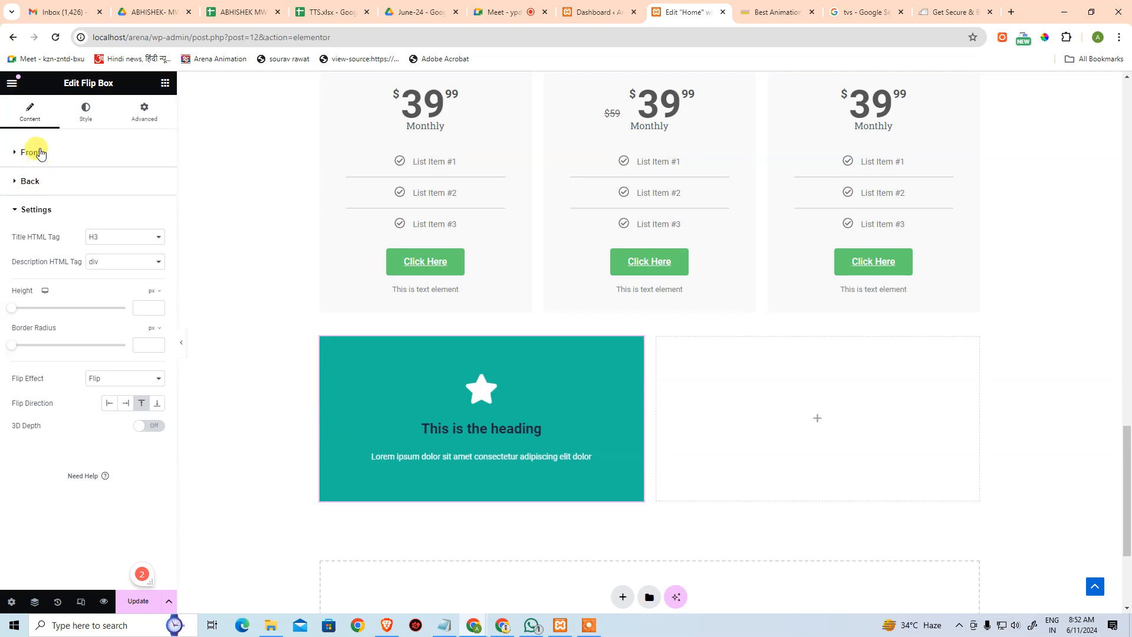
{"action": "left_click", "coordinate": [78, 117]}
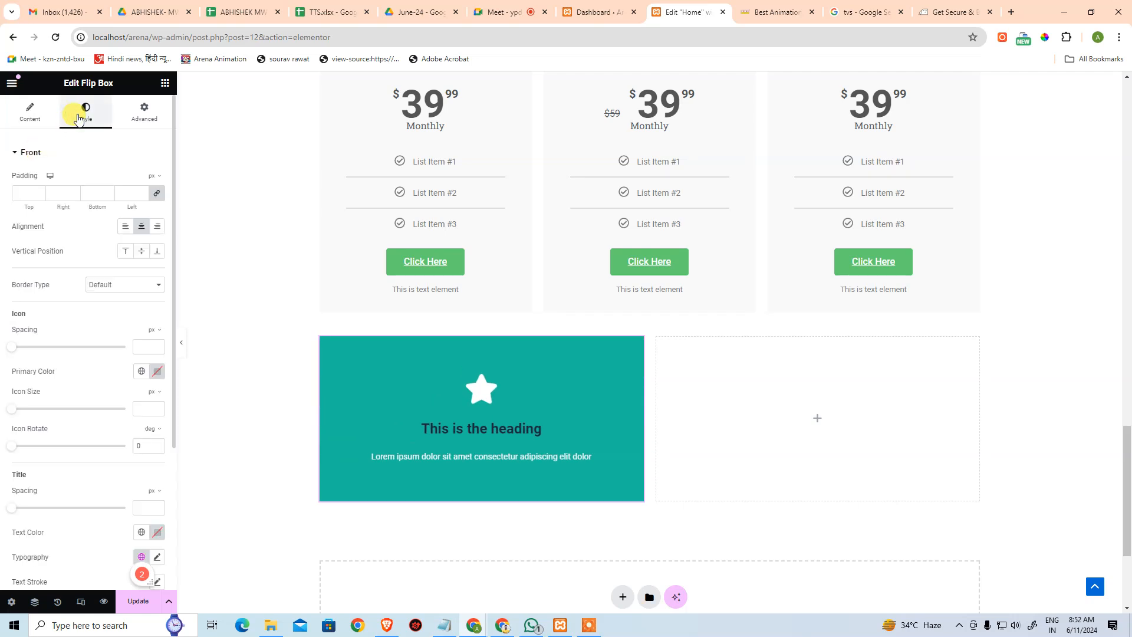
{"action": "left_click", "coordinate": [35, 118]}
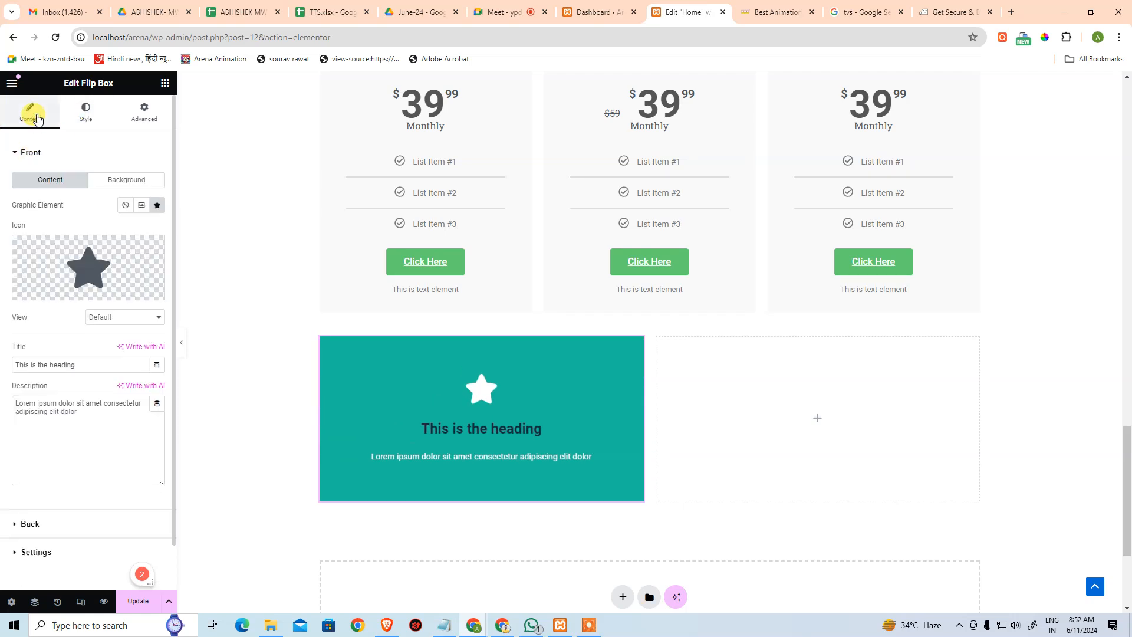
{"action": "left_click", "coordinate": [222, 261]}
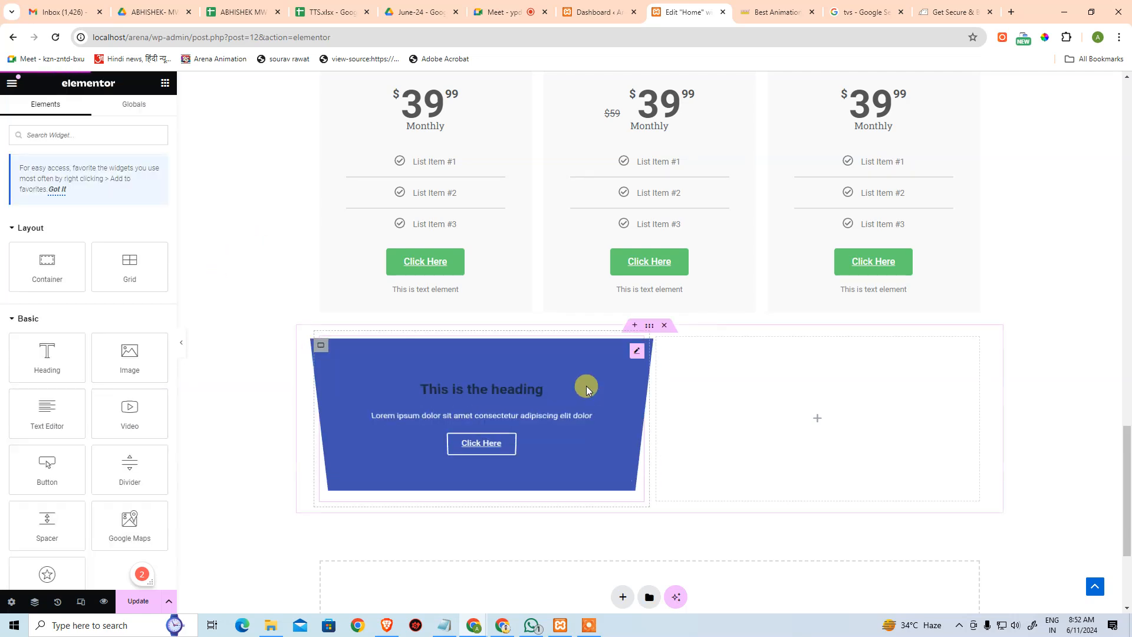
- Duplicate the flip box's column twice and delete the empty column from the row
{"action": "right_click", "coordinate": [327, 350]}
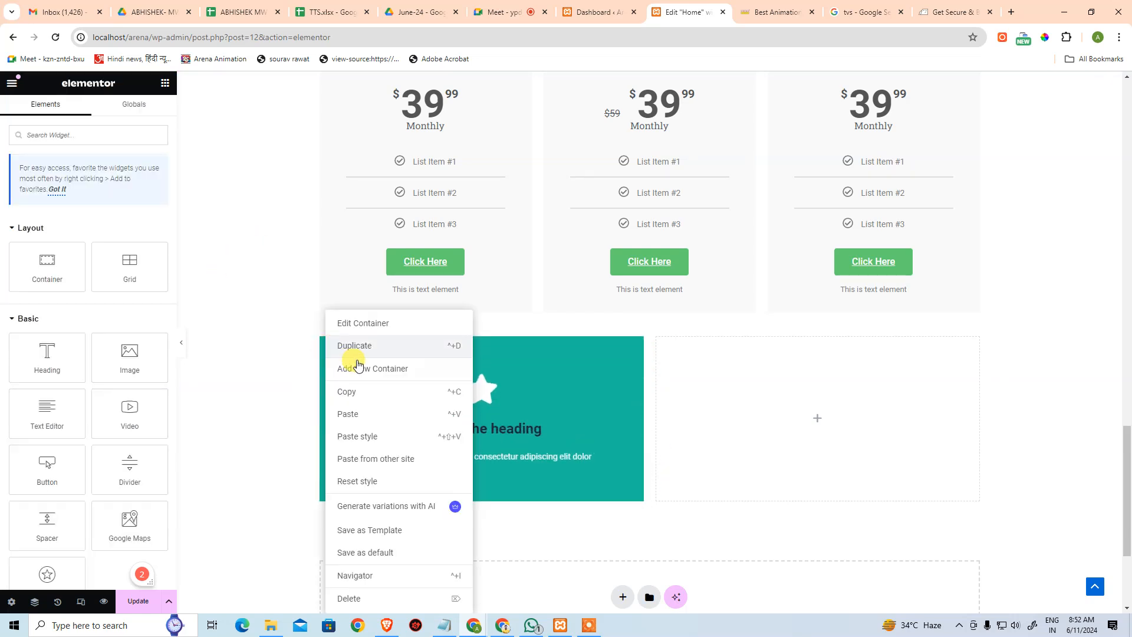
{"action": "left_click", "coordinate": [369, 348]}
{"action": "right_click", "coordinate": [320, 350]}
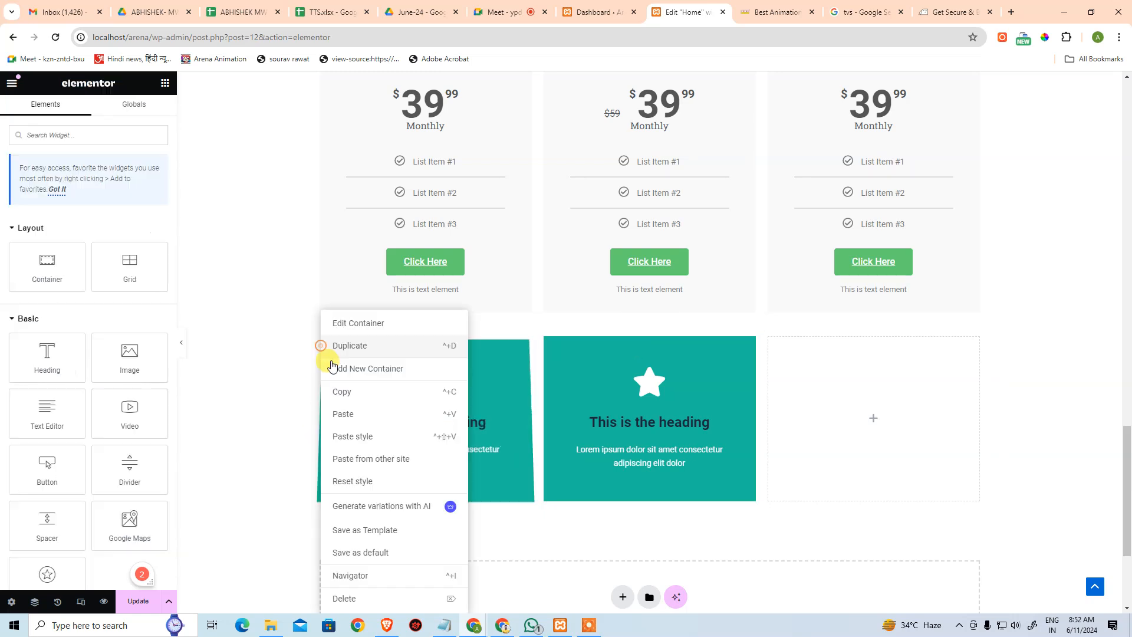
{"action": "left_click", "coordinate": [358, 348]}
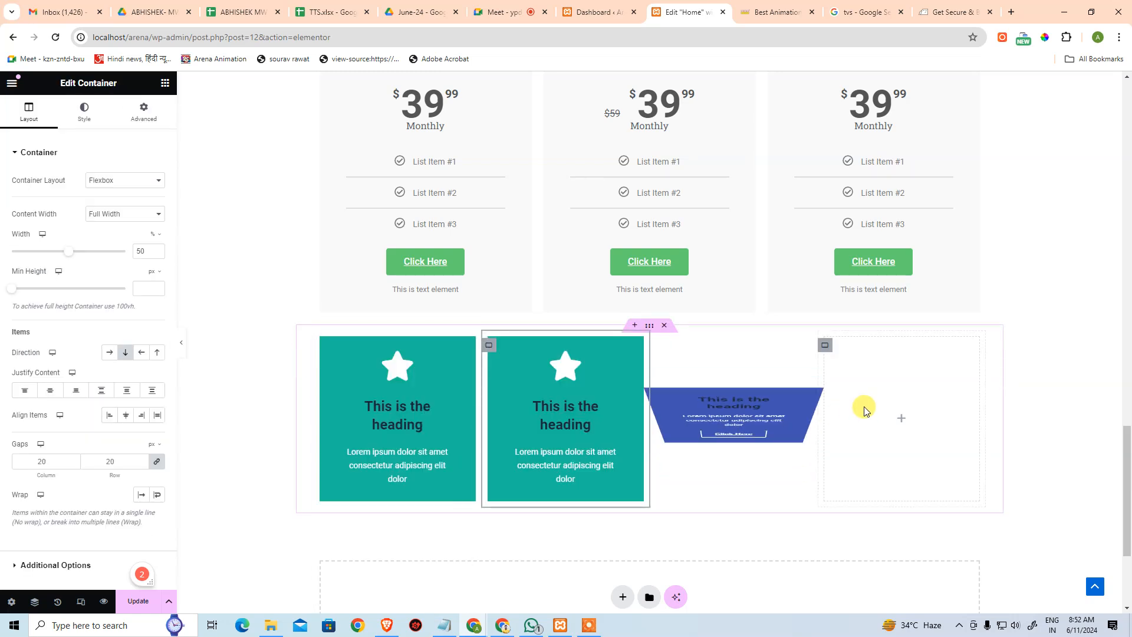
{"action": "right_click", "coordinate": [825, 352]}
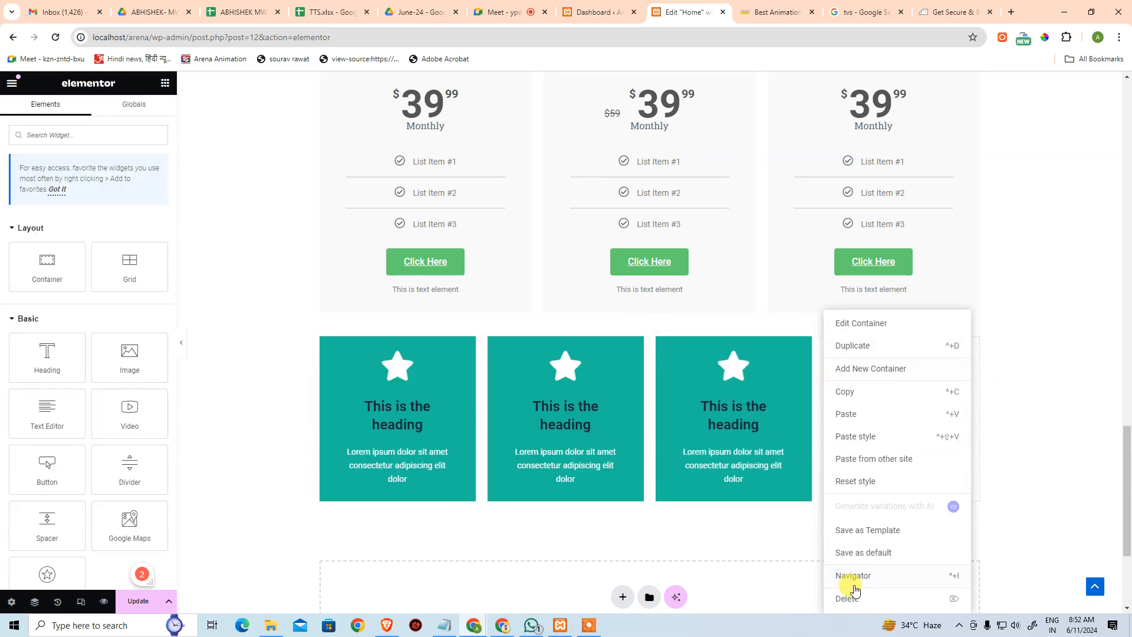
{"action": "left_click", "coordinate": [851, 597]}
- Add a Call to Action widget in a new section below the row of flip boxes
{"action": "scroll", "coordinate": [316, 388], "scroll_direction": "down", "scroll_amount": 3}
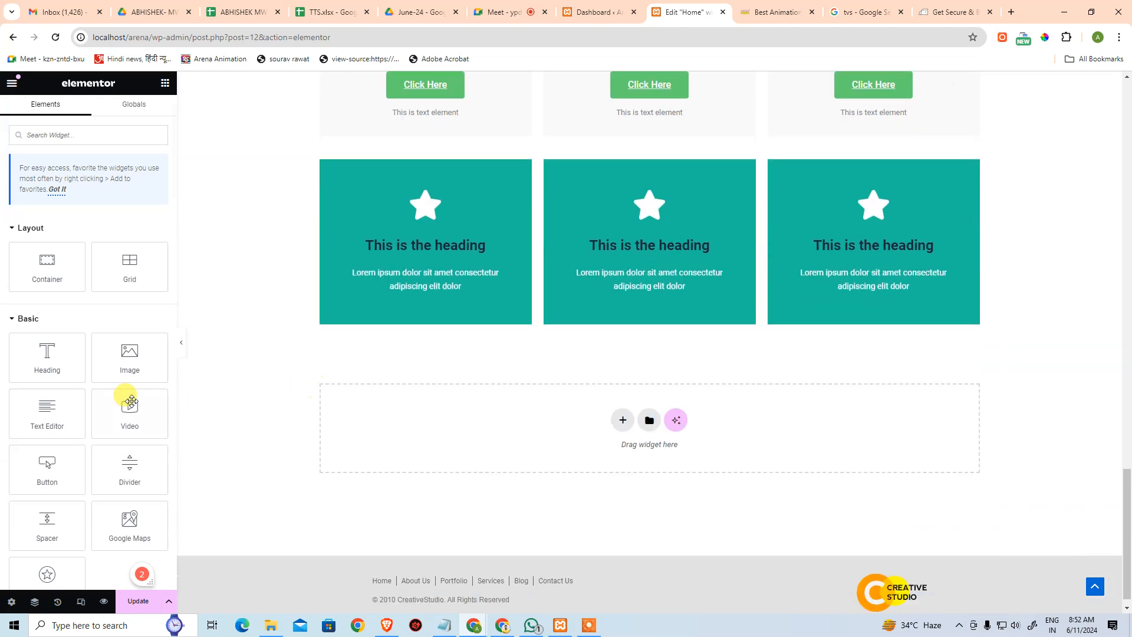
{"action": "scroll", "coordinate": [139, 401], "scroll_direction": "down", "scroll_amount": 15}
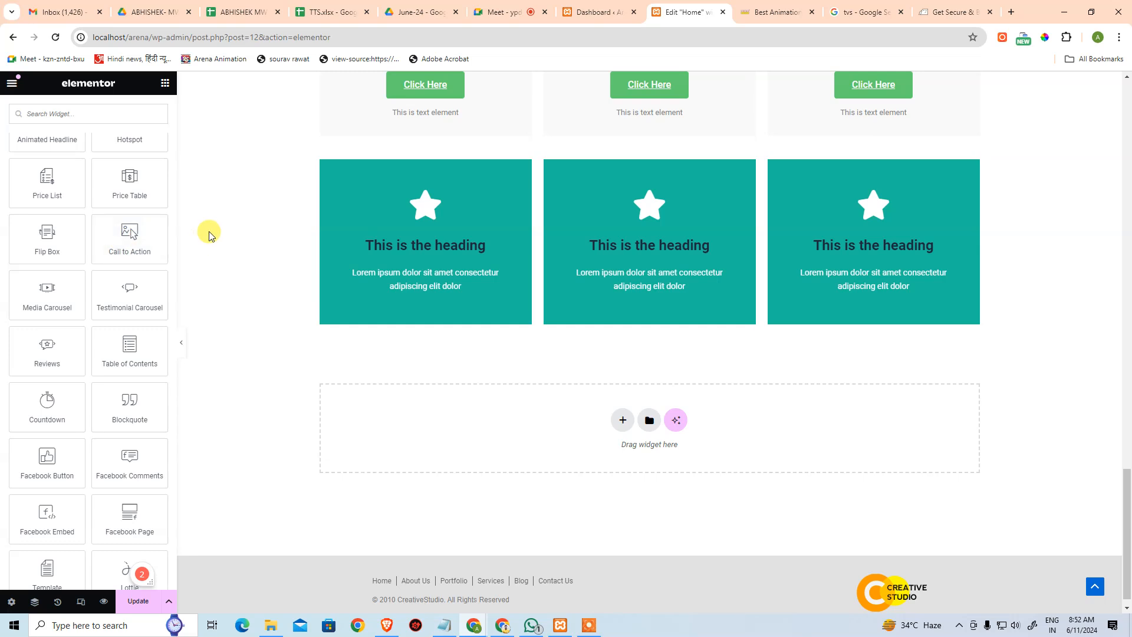
{"action": "scroll", "coordinate": [438, 231], "scroll_direction": "up", "scroll_amount": 2}
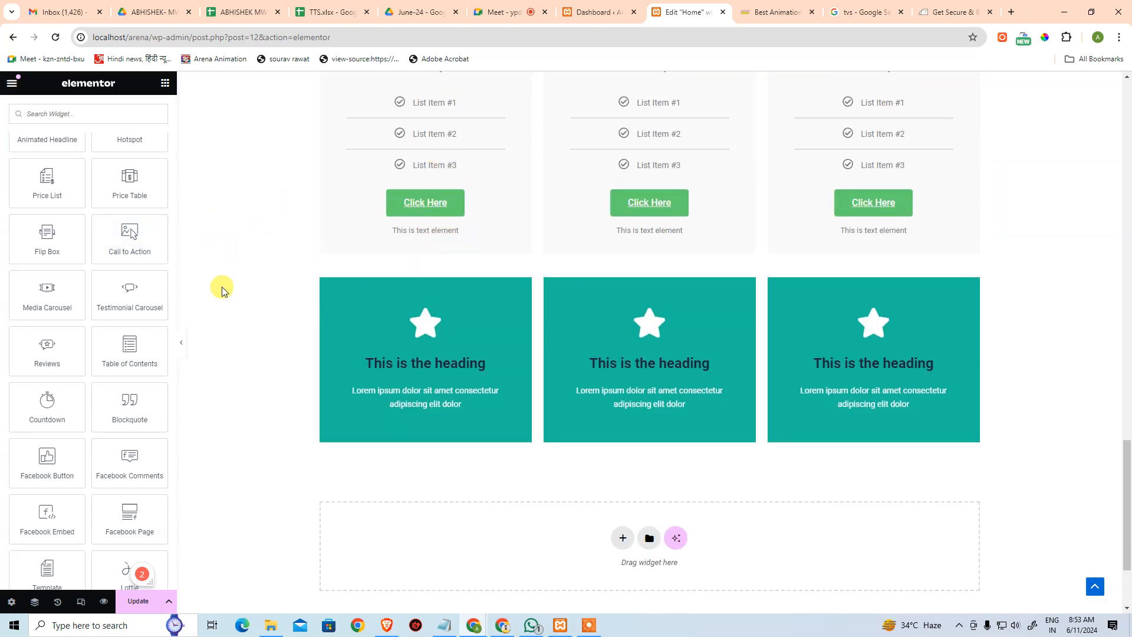
{"action": "scroll", "coordinate": [236, 304], "scroll_direction": "down", "scroll_amount": 2}
{"action": "scroll", "coordinate": [219, 313], "scroll_direction": "up", "scroll_amount": 1}
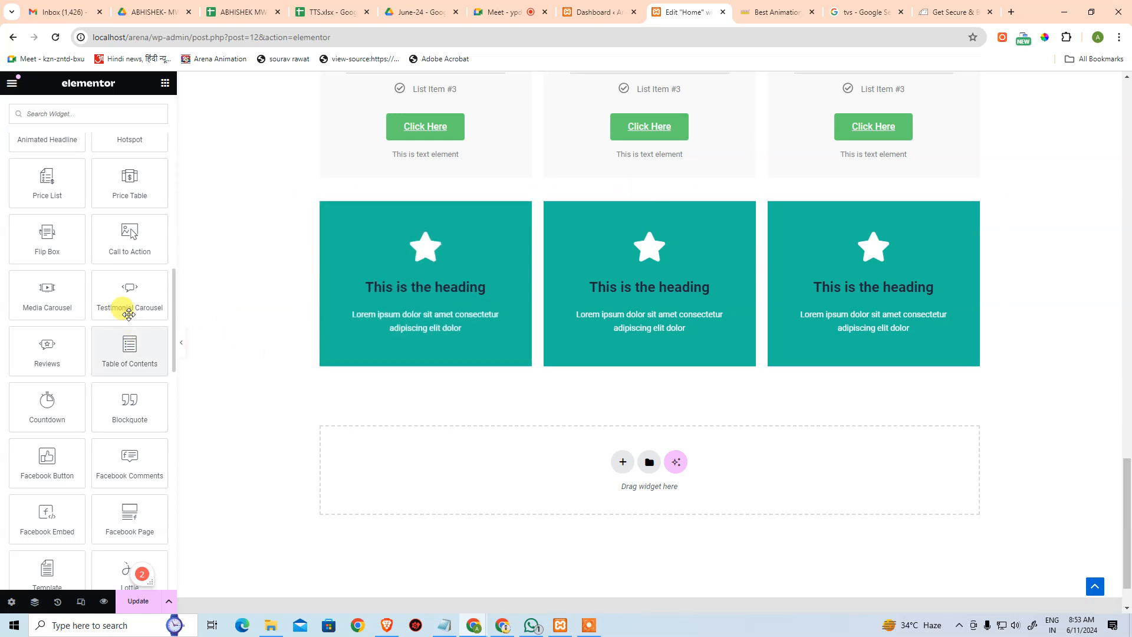
{"action": "left_click_drag", "start_coordinate": [137, 236], "coordinate": [622, 462]}
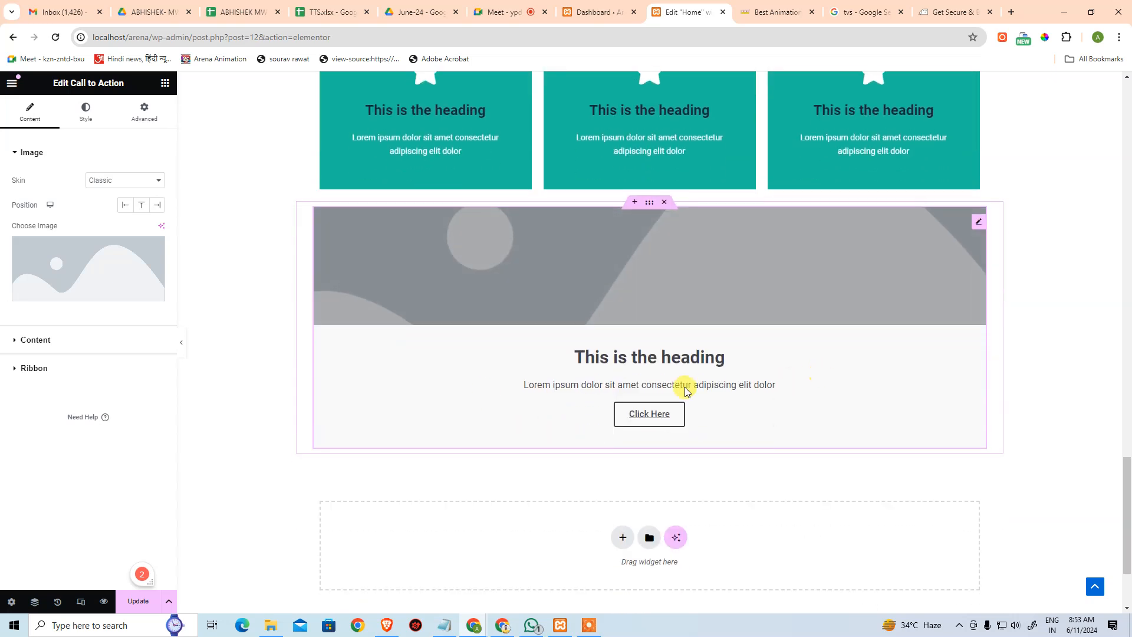
- Add a Media Carousel widget in a new section below the Call to Action
{"action": "scroll", "coordinate": [649, 396], "scroll_direction": "up", "scroll_amount": 20}
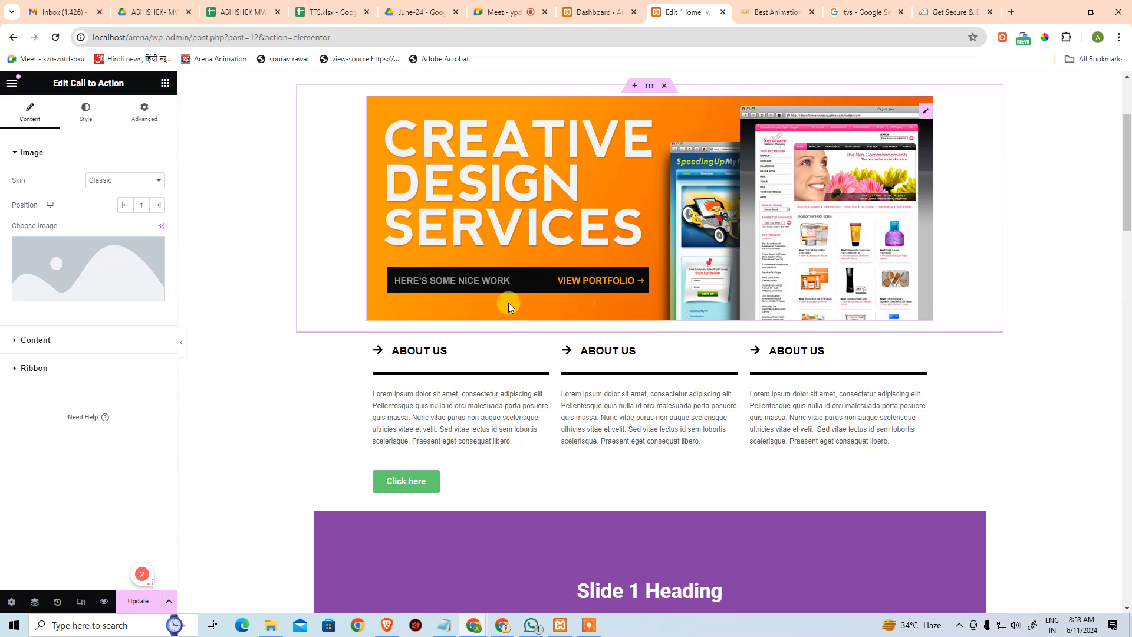
{"action": "scroll", "coordinate": [600, 279], "scroll_direction": "down", "scroll_amount": 20}
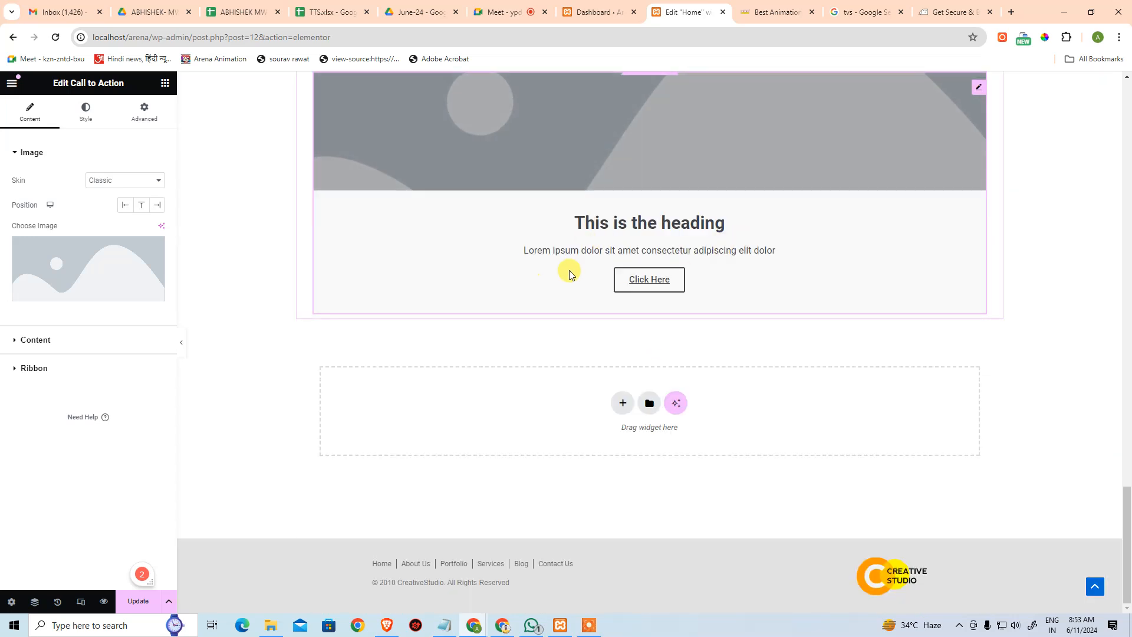
{"action": "scroll", "coordinate": [593, 276], "scroll_direction": "up", "scroll_amount": 3}
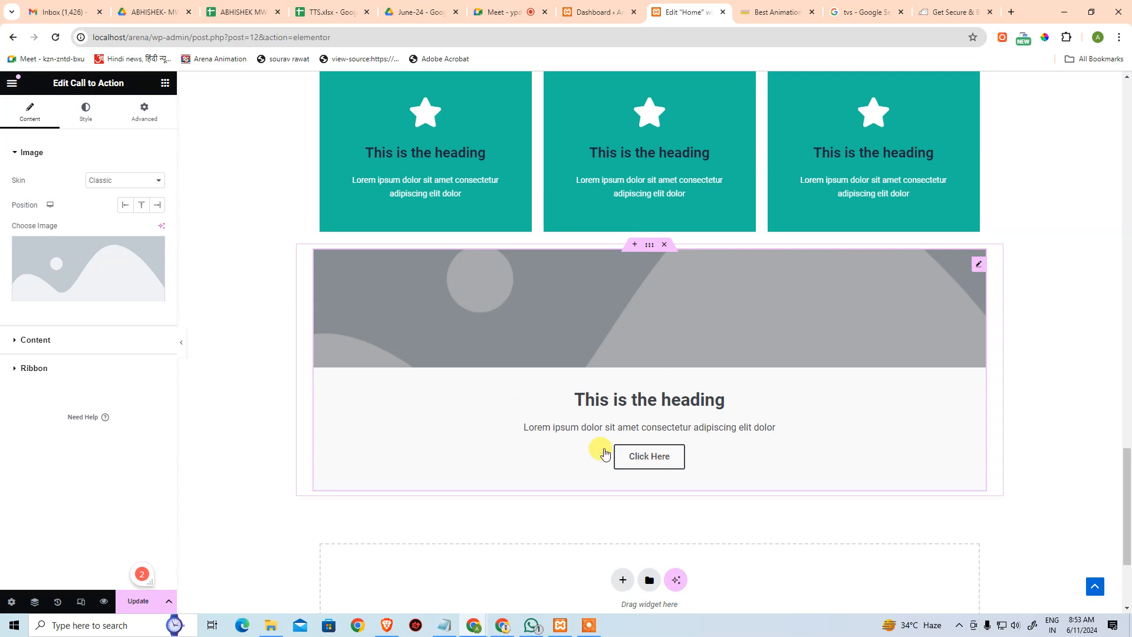
{"action": "left_click", "coordinate": [222, 392]}
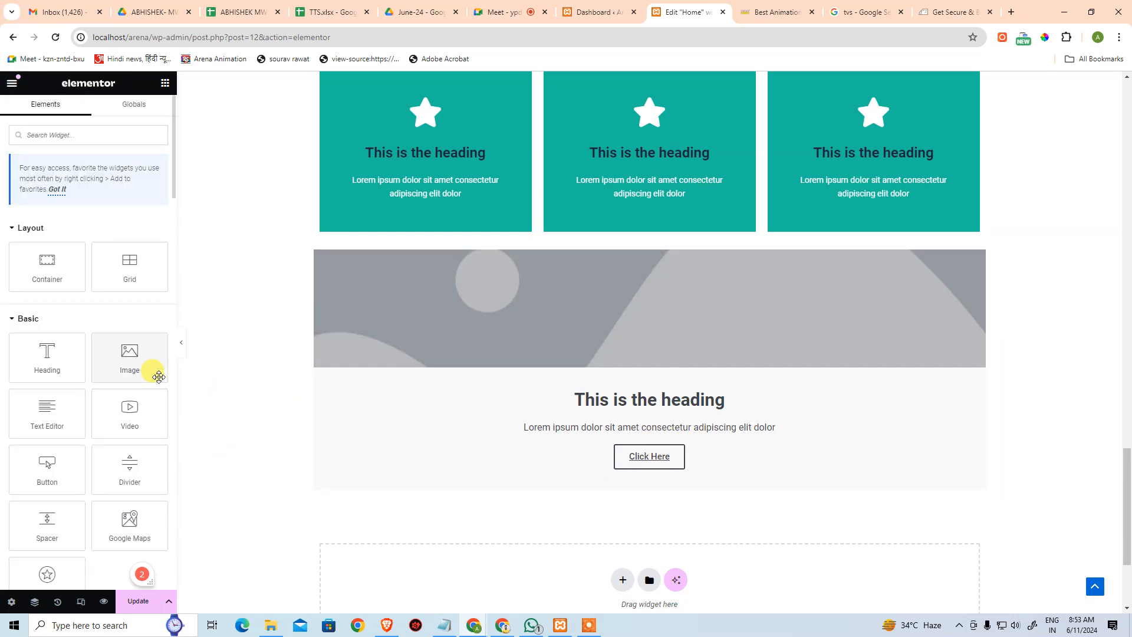
{"action": "scroll", "coordinate": [98, 479], "scroll_direction": "down", "scroll_amount": 12}
{"action": "scroll", "coordinate": [92, 471], "scroll_direction": "down", "scroll_amount": 3}
{"action": "scroll", "coordinate": [103, 315], "scroll_direction": "up", "scroll_amount": 2}
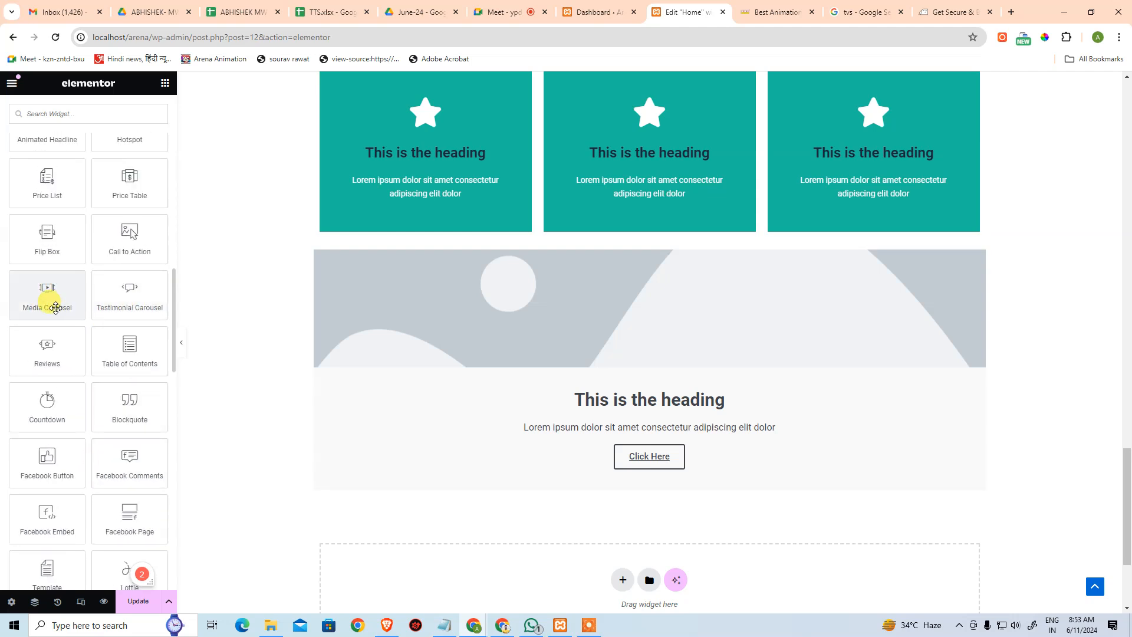
{"action": "left_click_drag", "start_coordinate": [56, 304], "coordinate": [648, 572]}
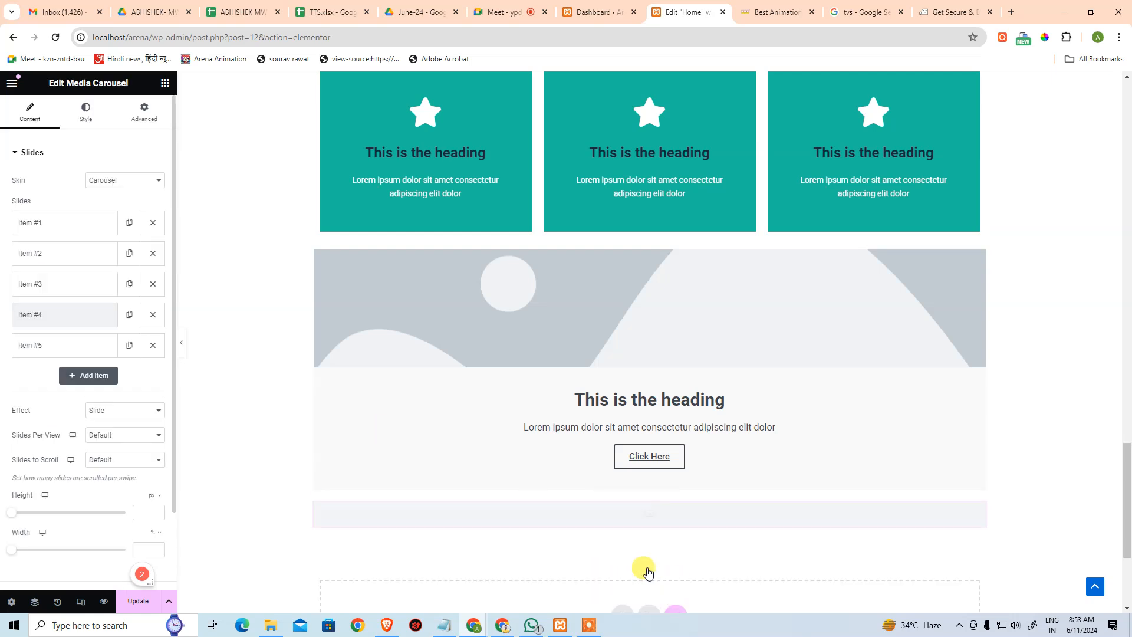
{"action": "scroll", "coordinate": [1024, 466], "scroll_direction": "down", "scroll_amount": 5}
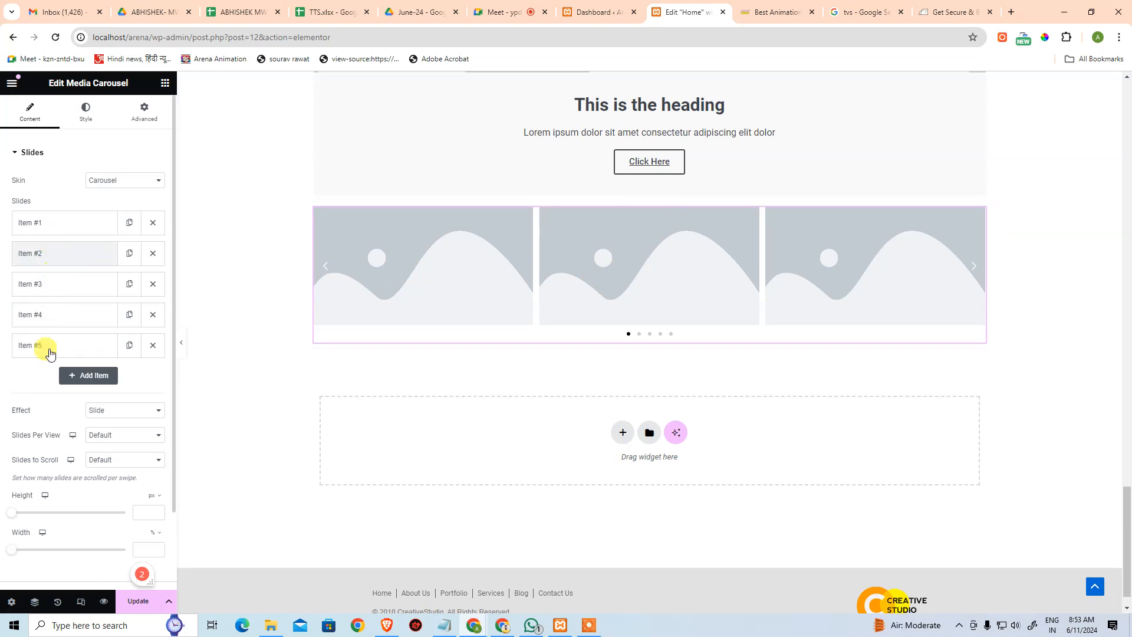
- Try the video type on the first media carousel item and return it to the image type
{"action": "left_click", "coordinate": [56, 223]}
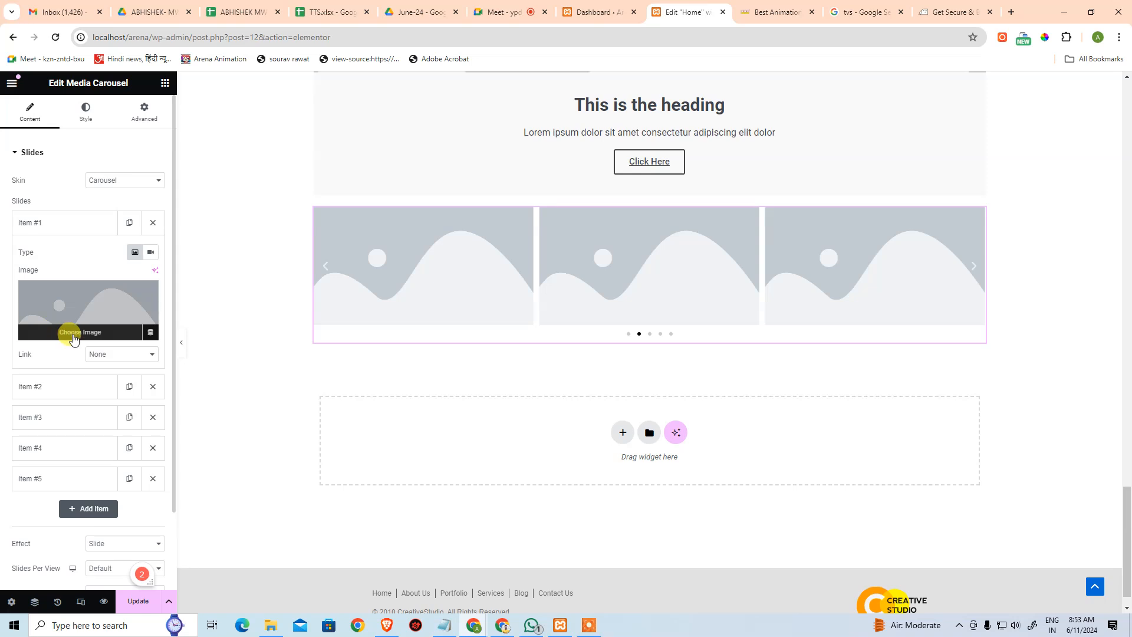
{"action": "left_click", "coordinate": [150, 252]}
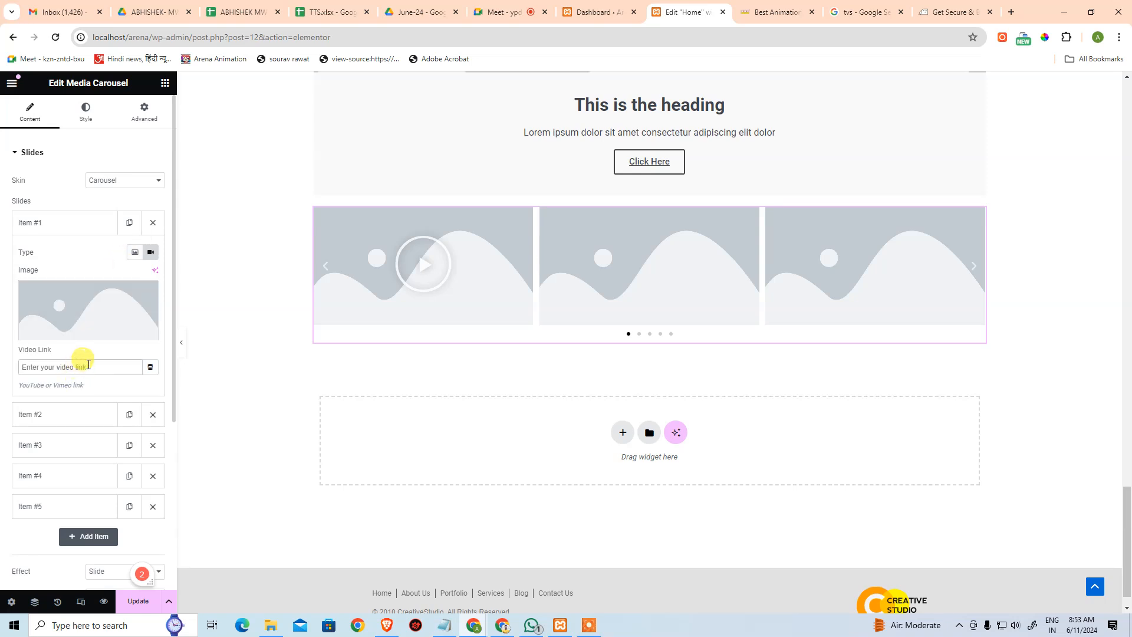
{"action": "left_click_drag", "start_coordinate": [88, 387], "coordinate": [29, 387]}
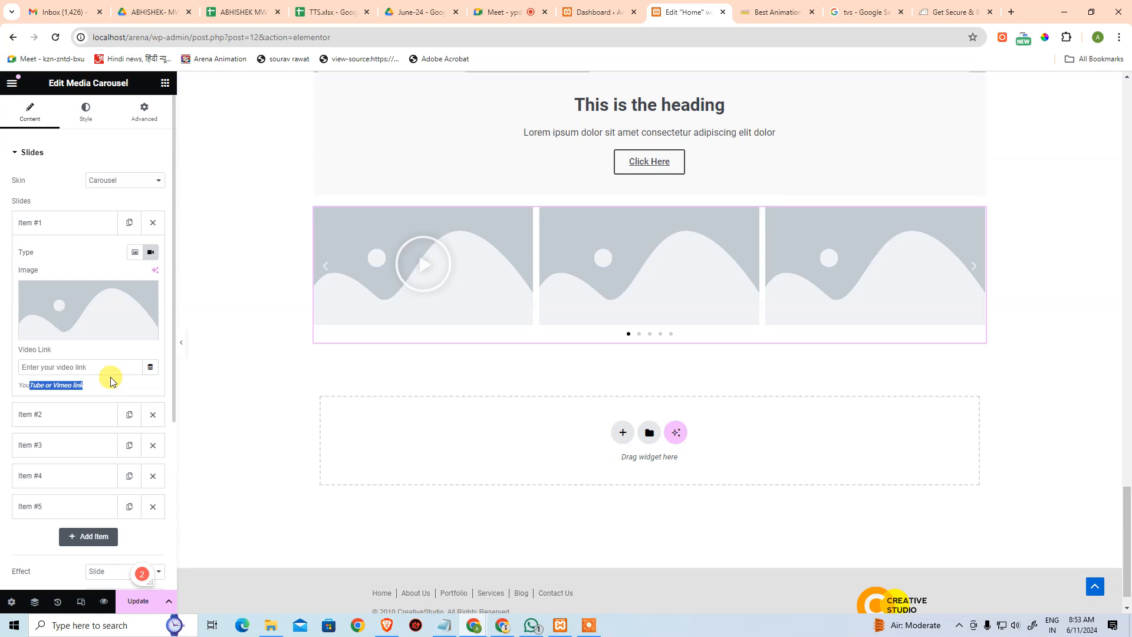
{"action": "left_click", "coordinate": [135, 252]}
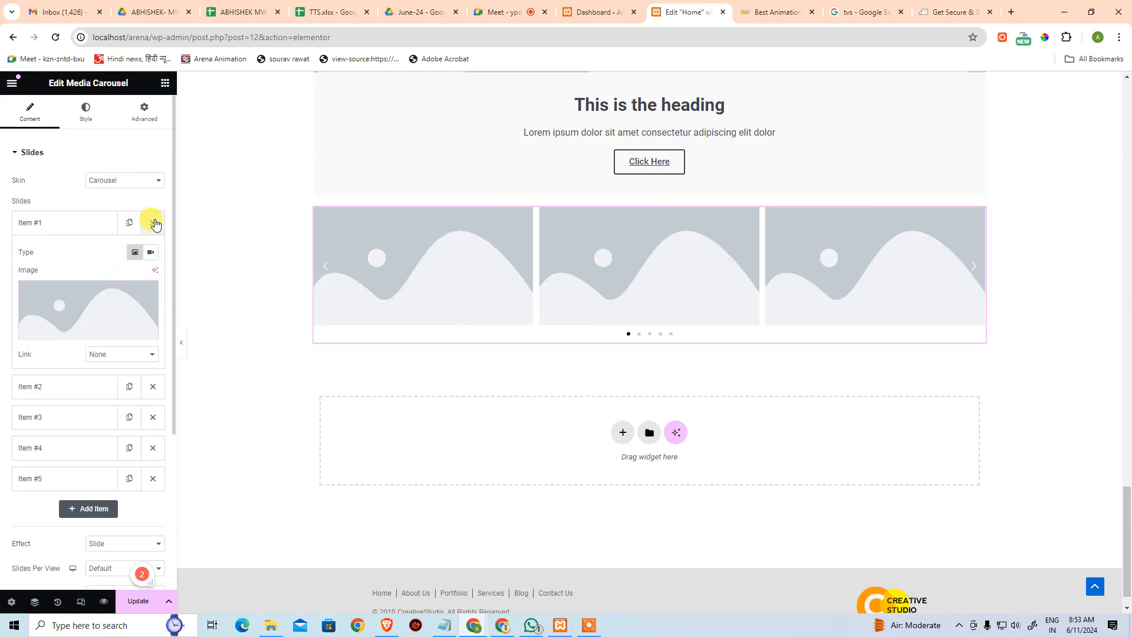
- Set the media carousel's skin to Coverflow and page forward through its slides
{"action": "left_click", "coordinate": [147, 181]}
{"action": "left_click", "coordinate": [139, 204]}
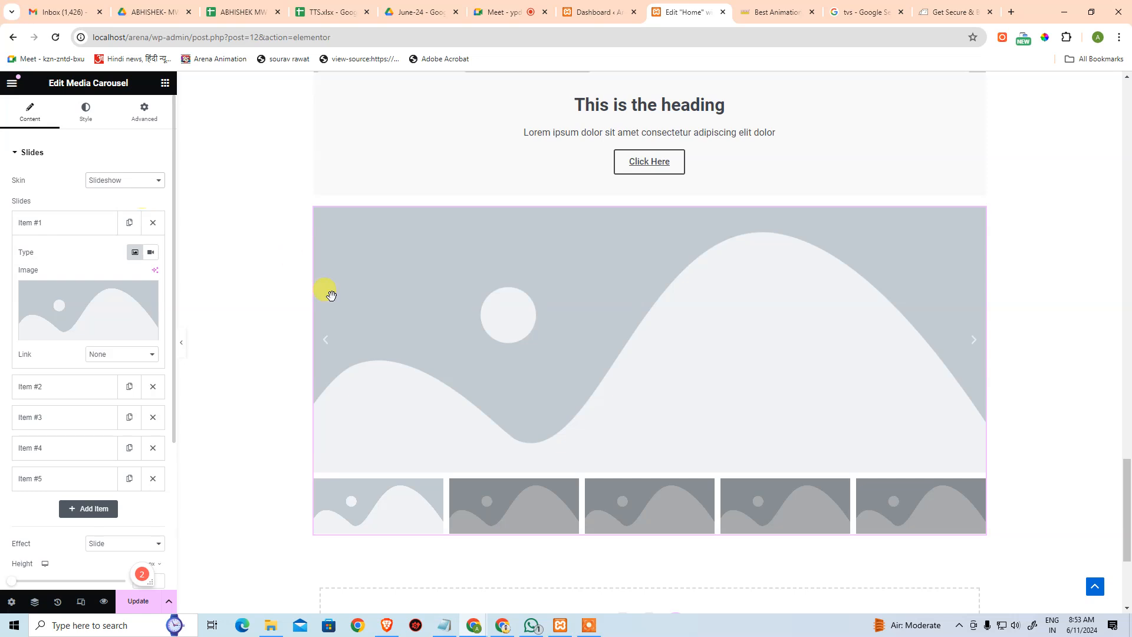
{"action": "left_click", "coordinate": [107, 181]}
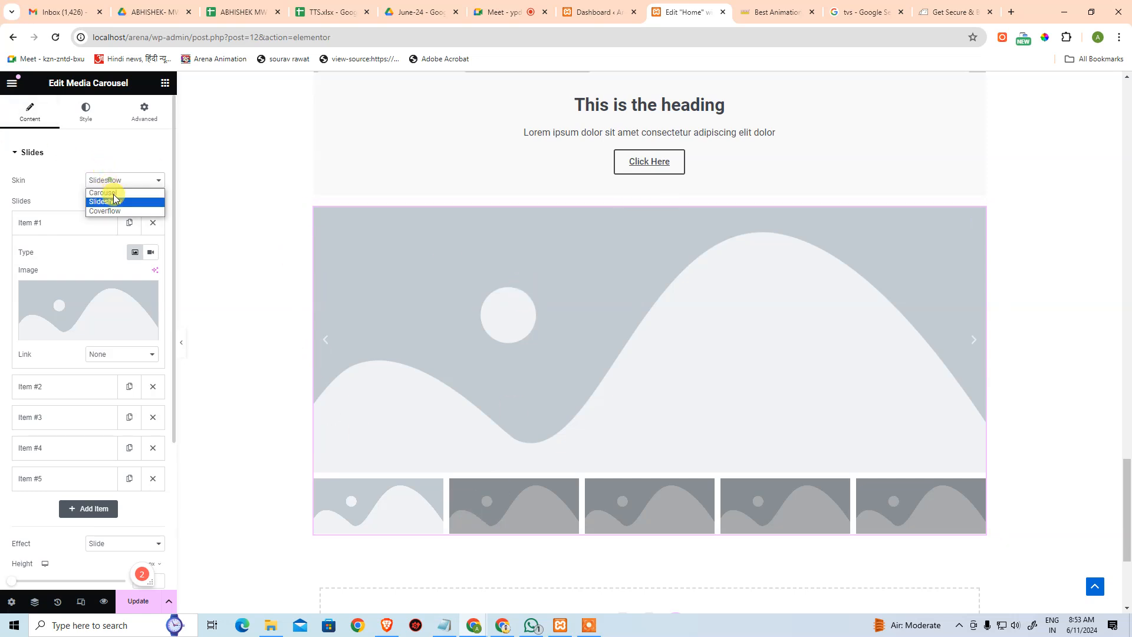
{"action": "left_click", "coordinate": [123, 210]}
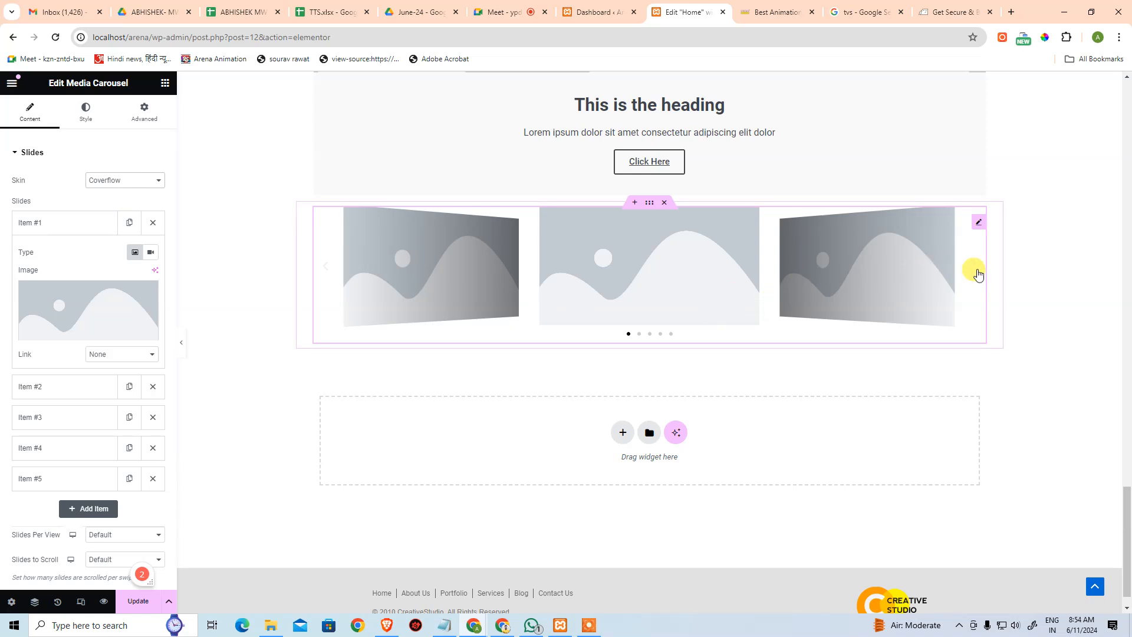
{"action": "left_click", "coordinate": [976, 270]}
{"action": "left_click", "coordinate": [976, 270]}
{"action": "left_click", "coordinate": [976, 270]}
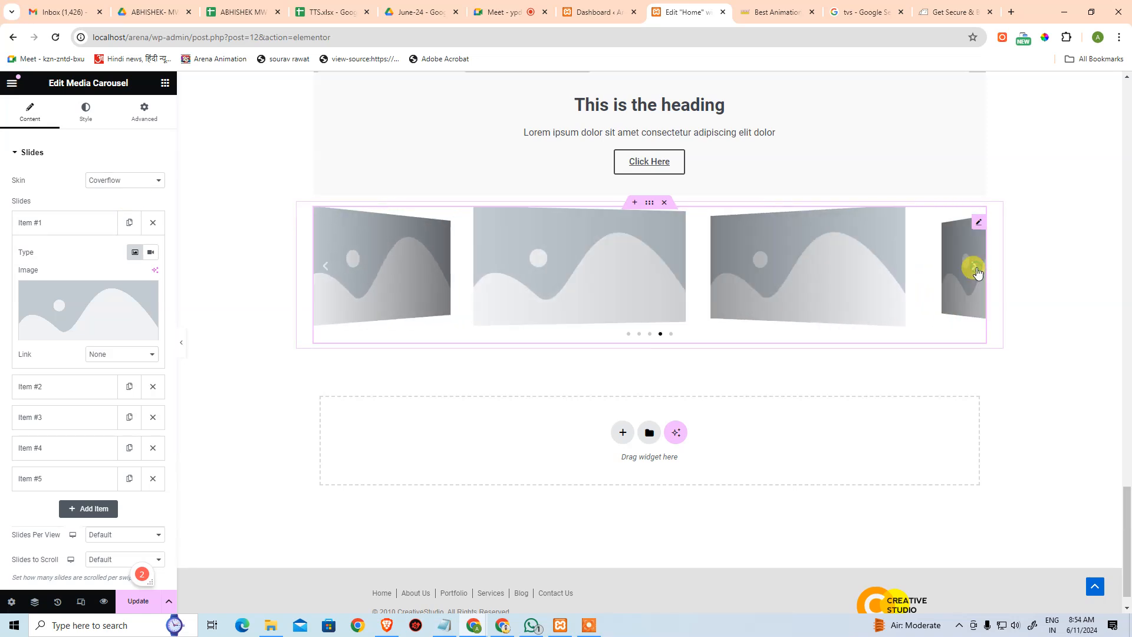
{"action": "left_click", "coordinate": [976, 270]}
{"action": "left_click", "coordinate": [976, 270]}
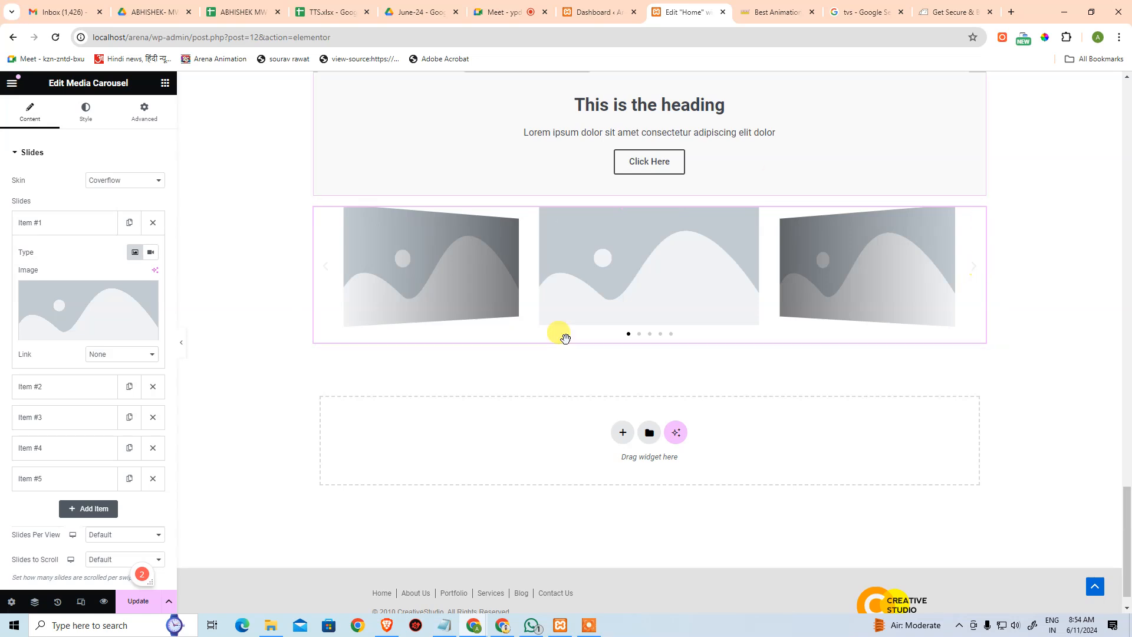
- Add a Testimonial Carousel widget in a new section below the media carousel and preview its second and third slides
{"action": "left_click", "coordinate": [230, 425]}
{"action": "scroll", "coordinate": [236, 408], "scroll_direction": "down", "scroll_amount": 1}
{"action": "scroll", "coordinate": [93, 441], "scroll_direction": "down", "scroll_amount": 11}
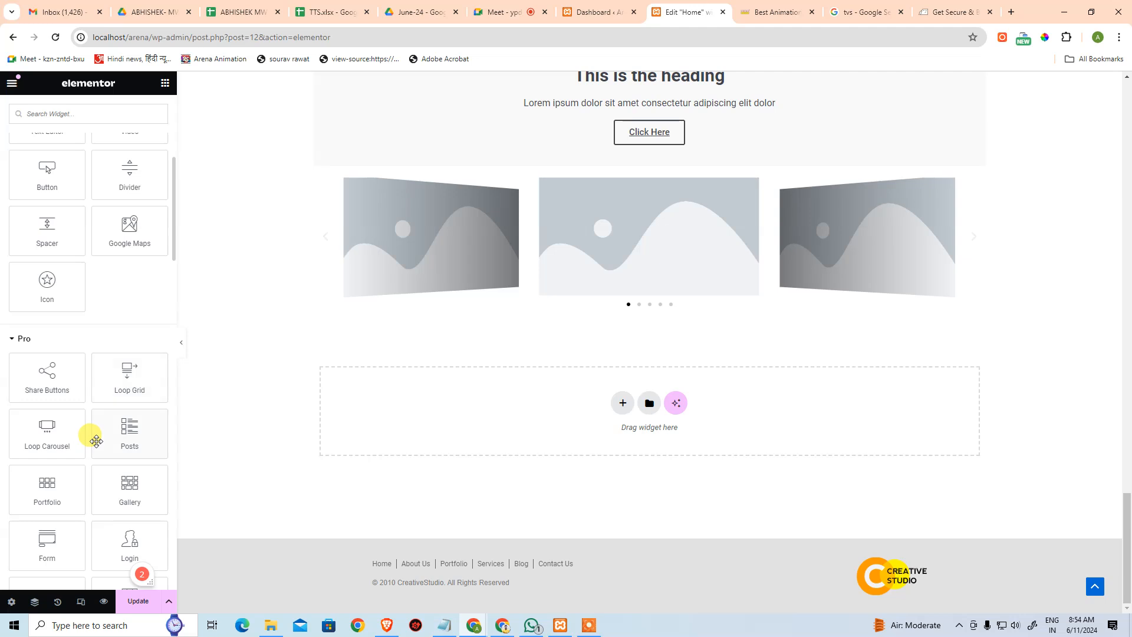
{"action": "scroll", "coordinate": [110, 422], "scroll_direction": "down", "scroll_amount": 1}
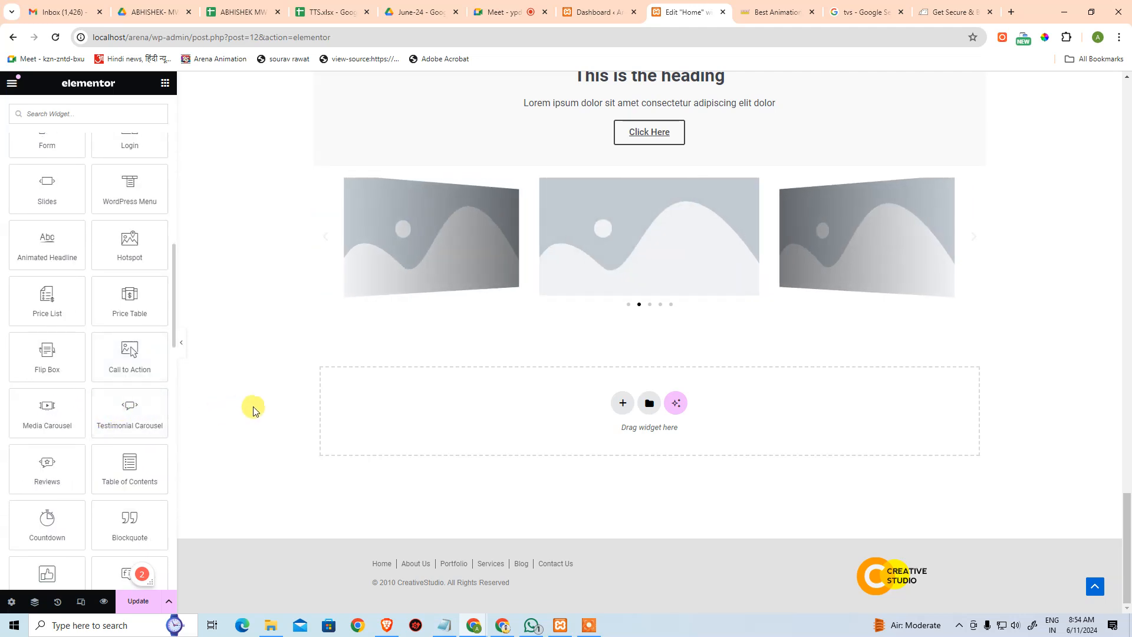
{"action": "left_click_drag", "start_coordinate": [109, 426], "coordinate": [637, 400]}
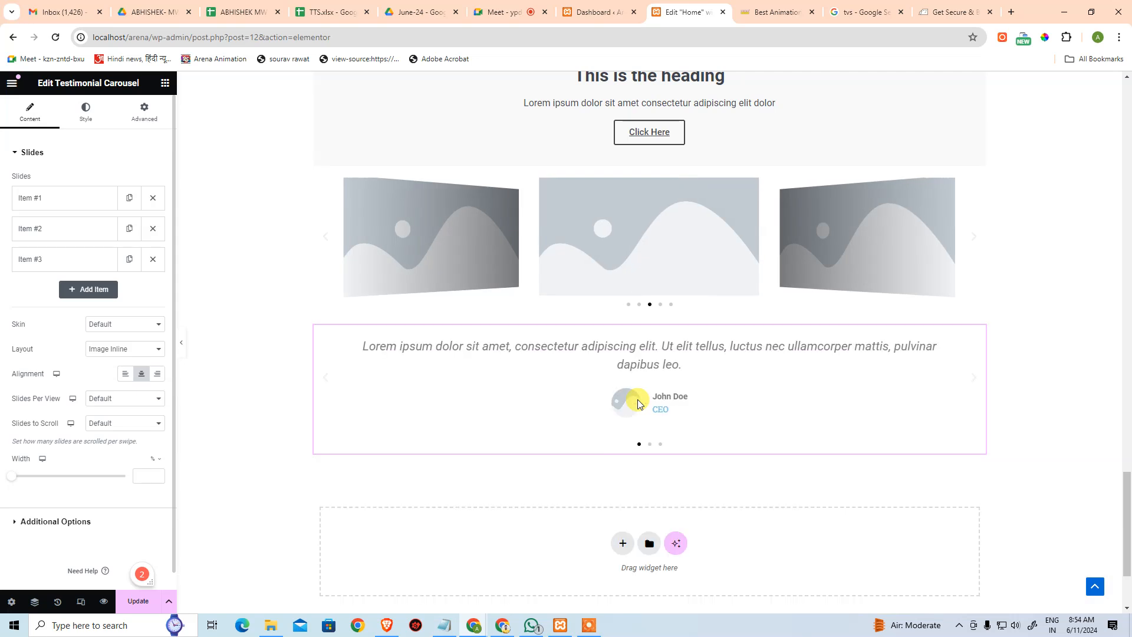
{"action": "left_click", "coordinate": [649, 444]}
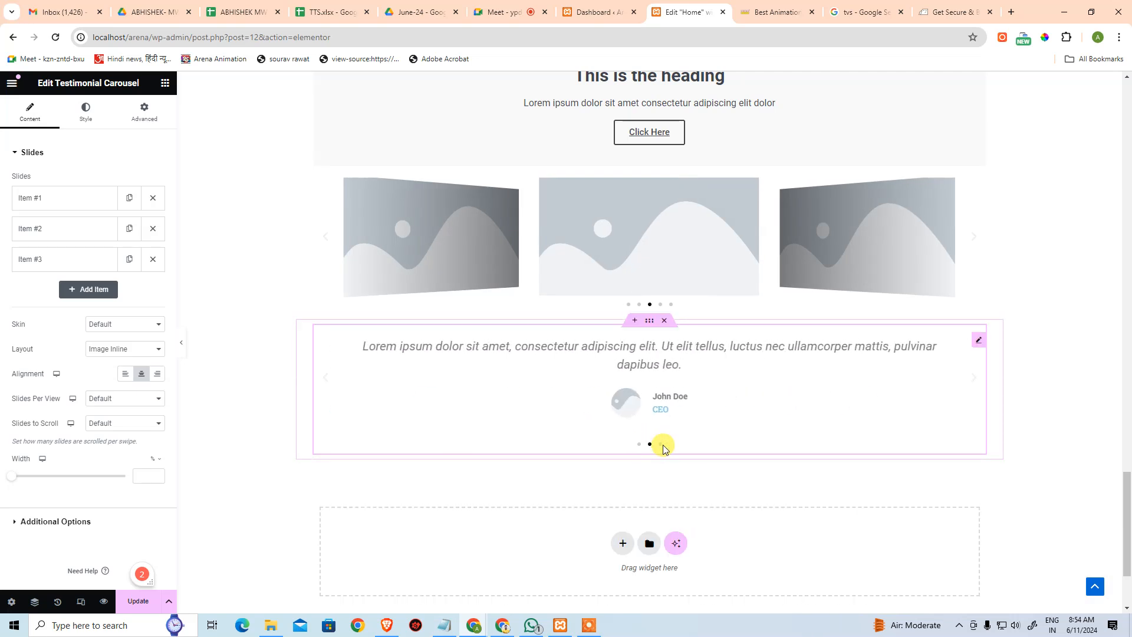
{"action": "left_click", "coordinate": [660, 444]}
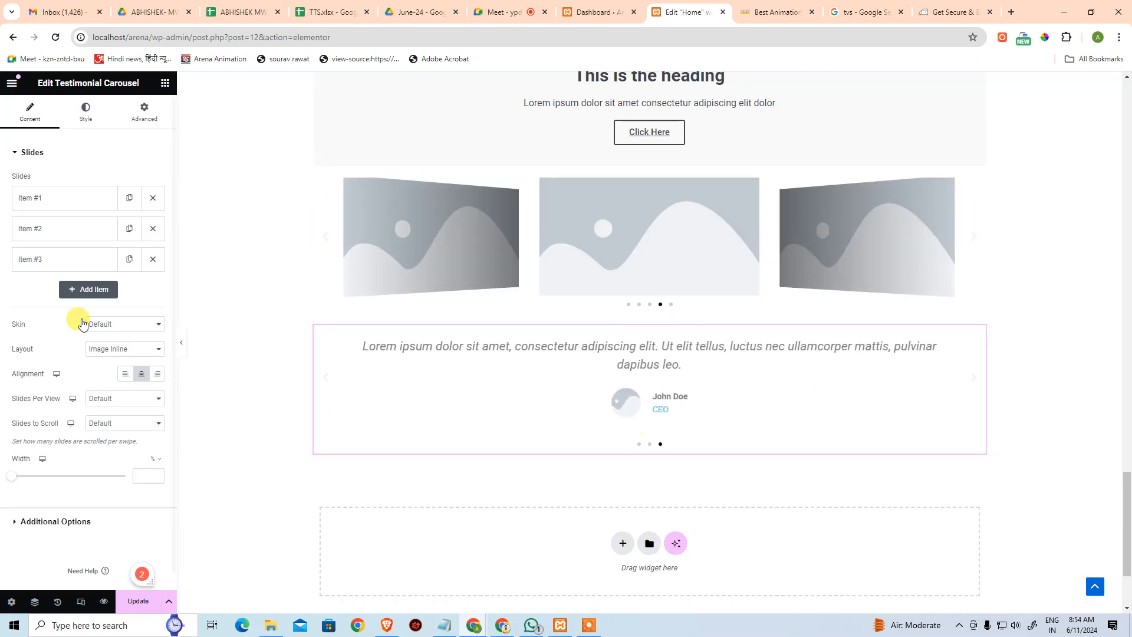
- Add a Reviews widget in a new section below the testimonial carousel
{"action": "left_click", "coordinate": [266, 435]}
{"action": "scroll", "coordinate": [130, 513], "scroll_direction": "down", "scroll_amount": 5}
{"action": "scroll", "coordinate": [132, 520], "scroll_direction": "down", "scroll_amount": 10}
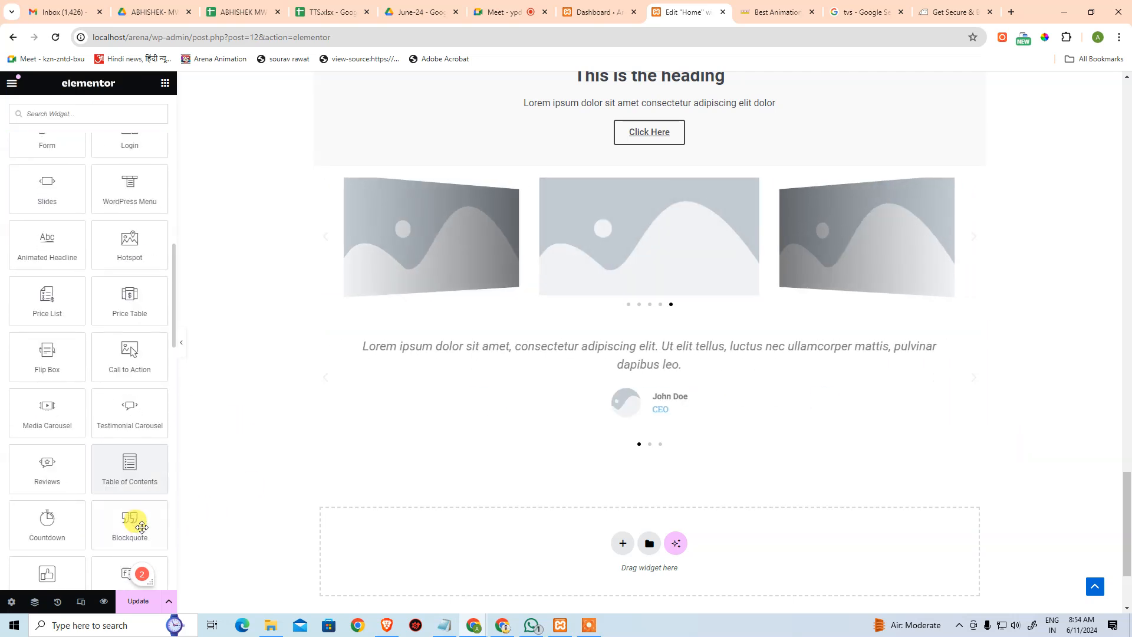
{"action": "left_click_drag", "start_coordinate": [44, 411], "coordinate": [636, 544]}
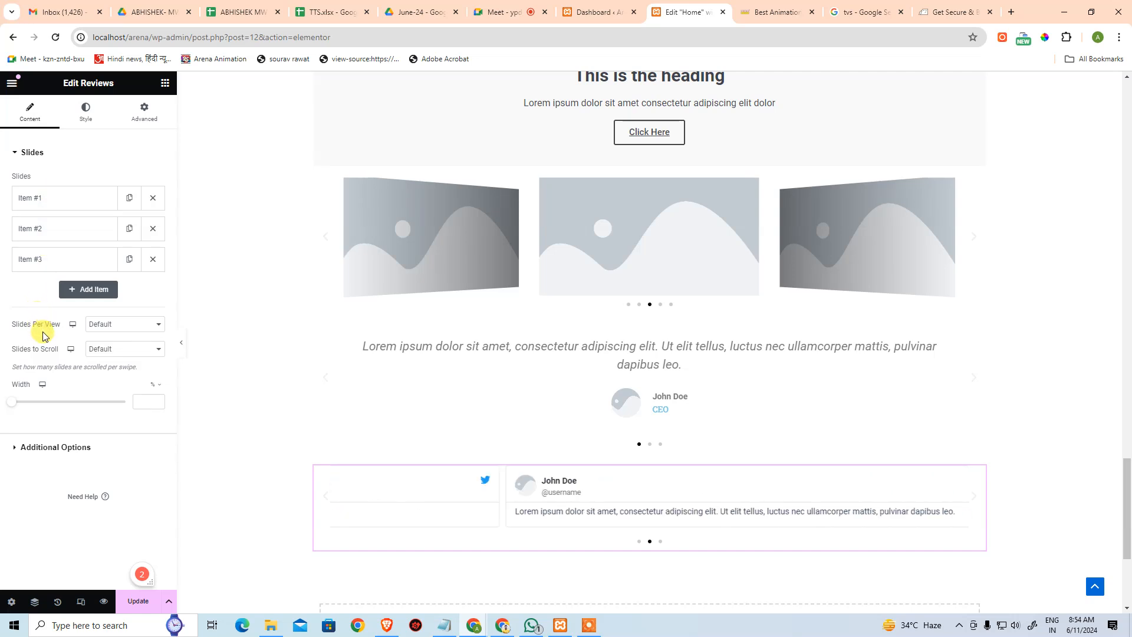
- Try the Fraction and Progress pagination styles on the Reviews widget and return it to Dots
{"action": "left_click", "coordinate": [122, 331]}
{"action": "left_click", "coordinate": [126, 335]}
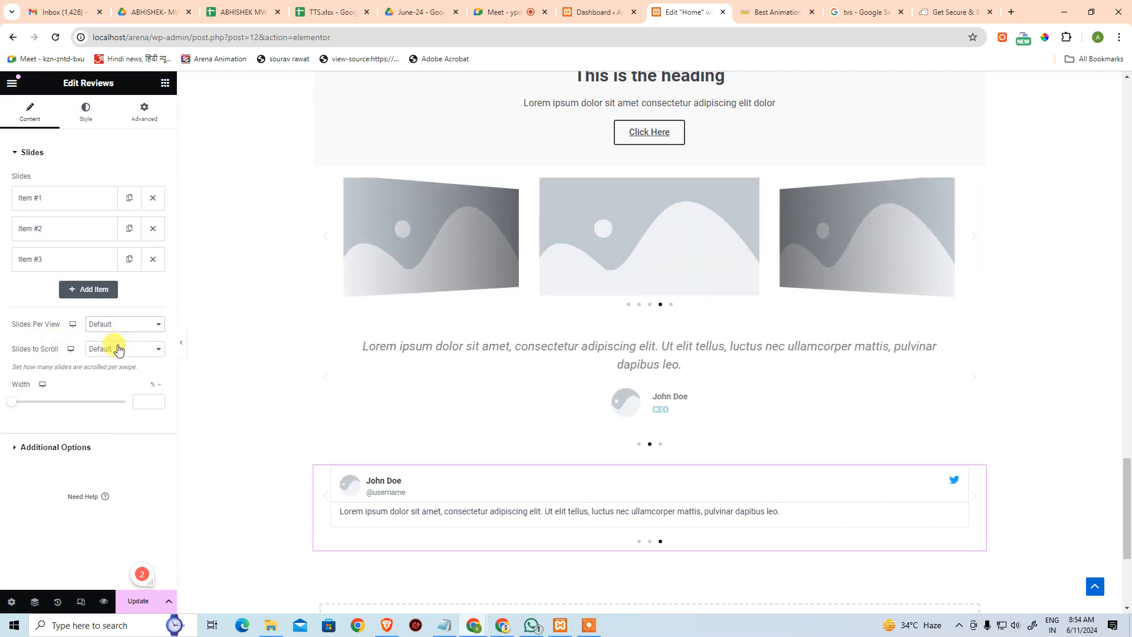
{"action": "left_click", "coordinate": [81, 448]}
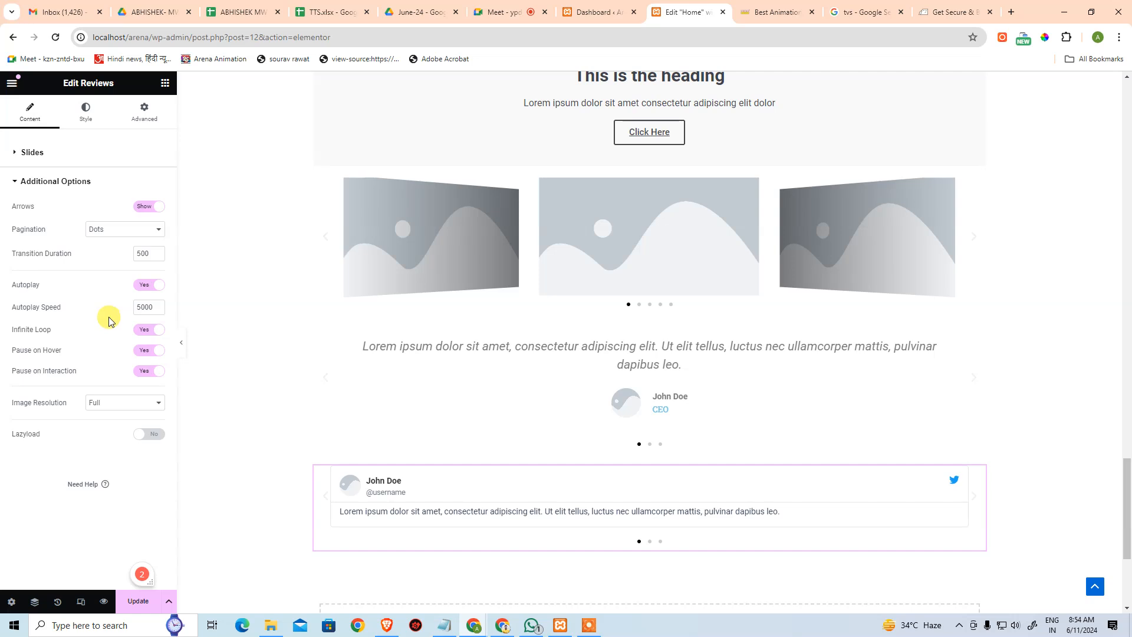
{"action": "left_click", "coordinate": [112, 232]}
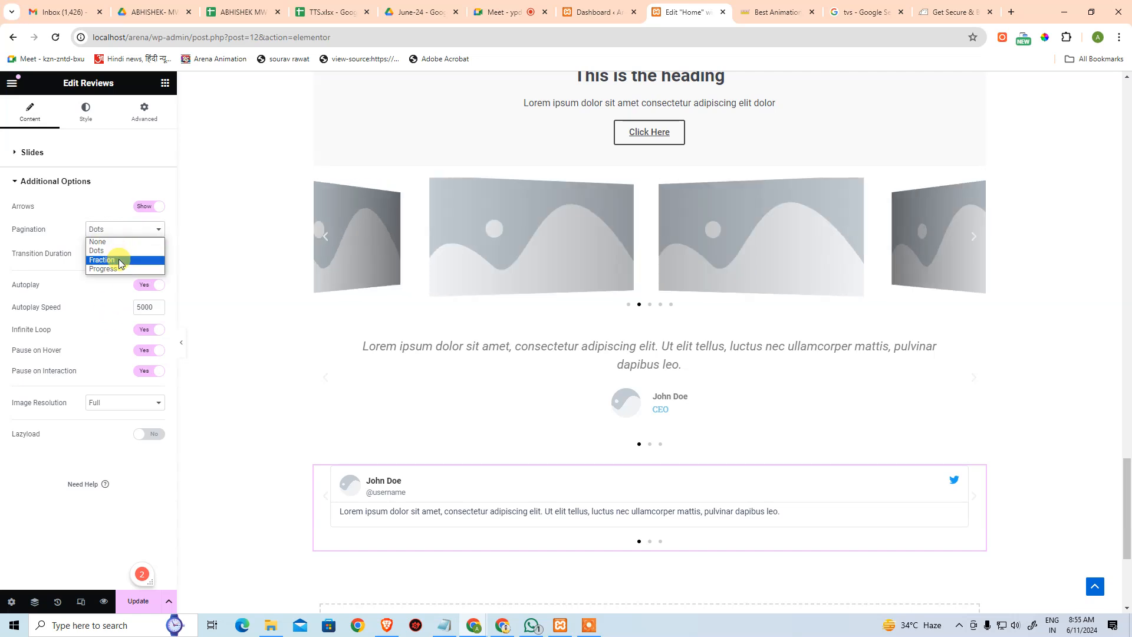
{"action": "left_click", "coordinate": [118, 259]}
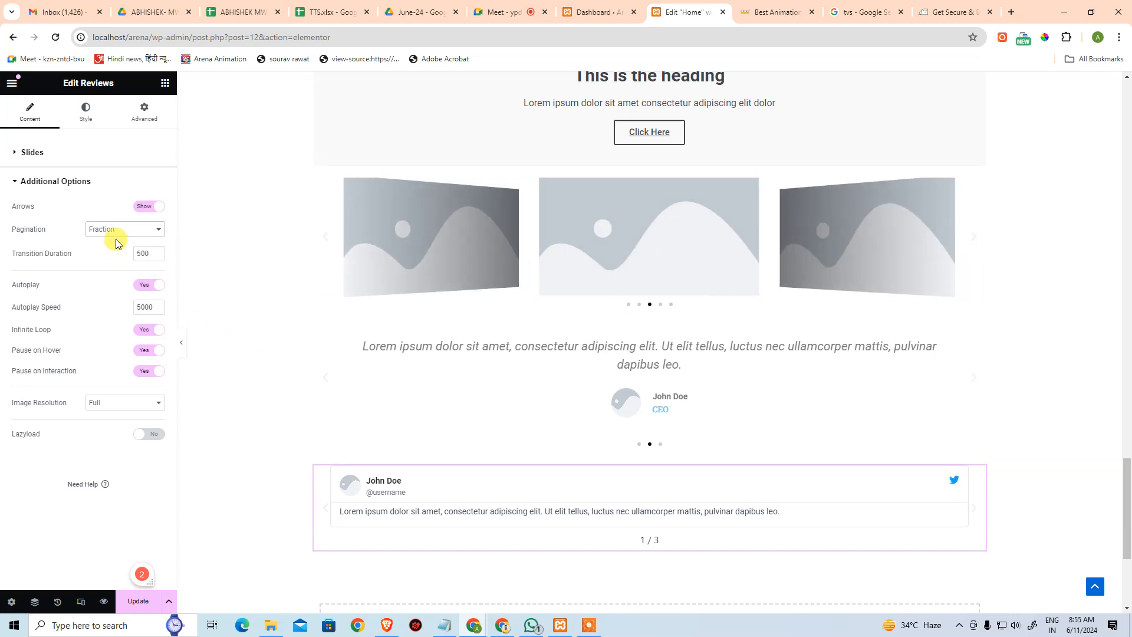
{"action": "left_click", "coordinate": [116, 234]}
{"action": "left_click", "coordinate": [112, 268]}
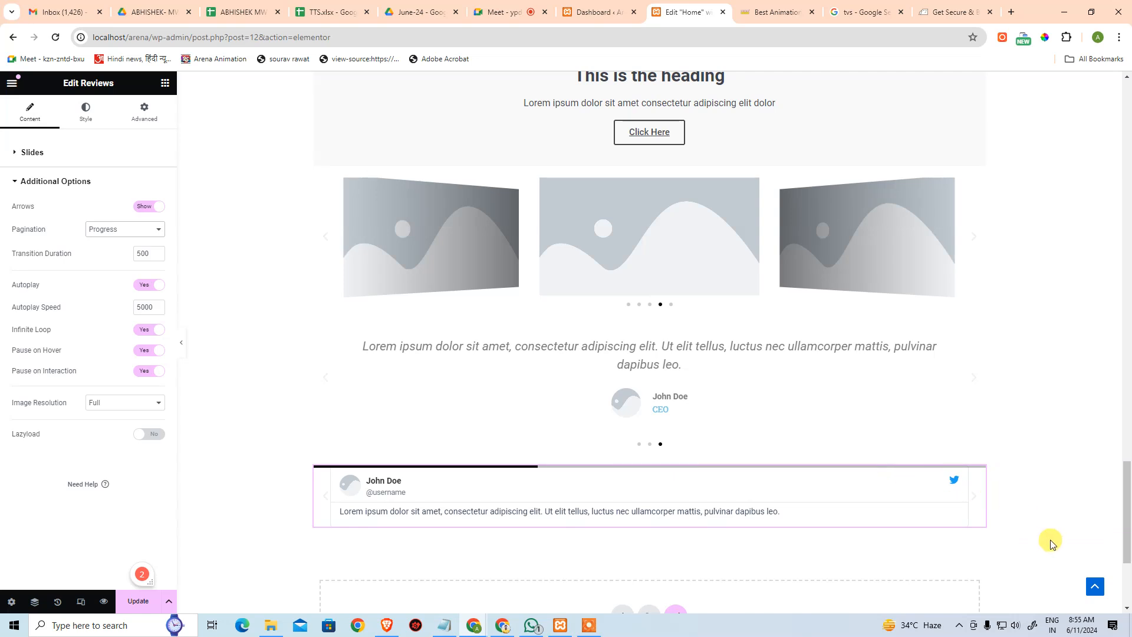
{"action": "scroll", "coordinate": [826, 498], "scroll_direction": "down", "scroll_amount": 2}
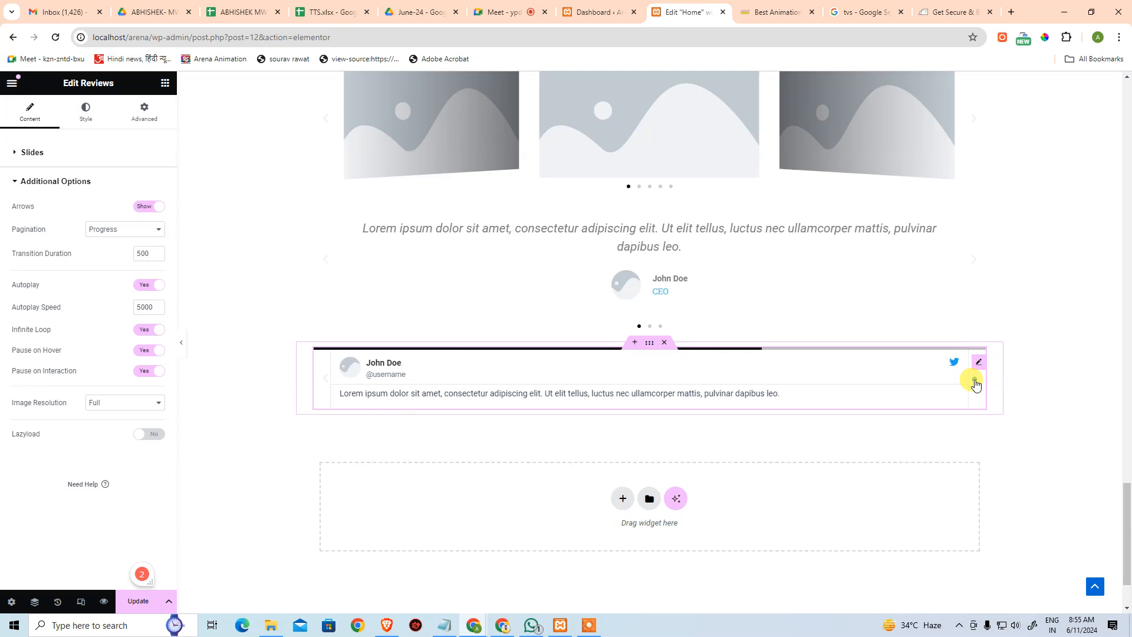
{"action": "left_click", "coordinate": [136, 234]}
{"action": "left_click", "coordinate": [116, 250]}
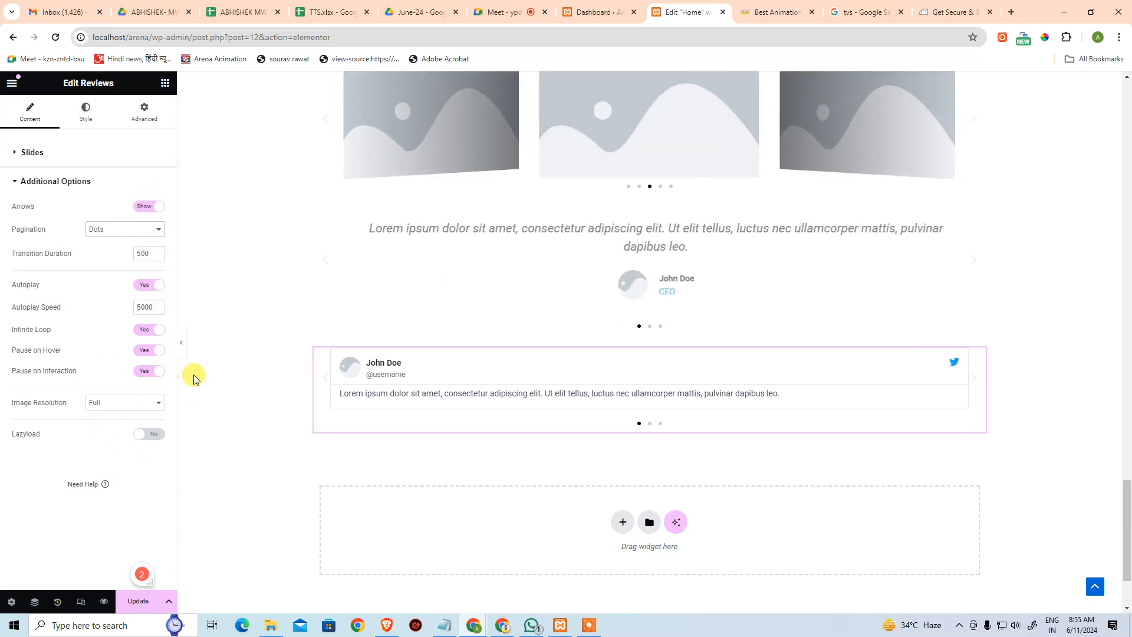
{"action": "left_click", "coordinate": [31, 155]}
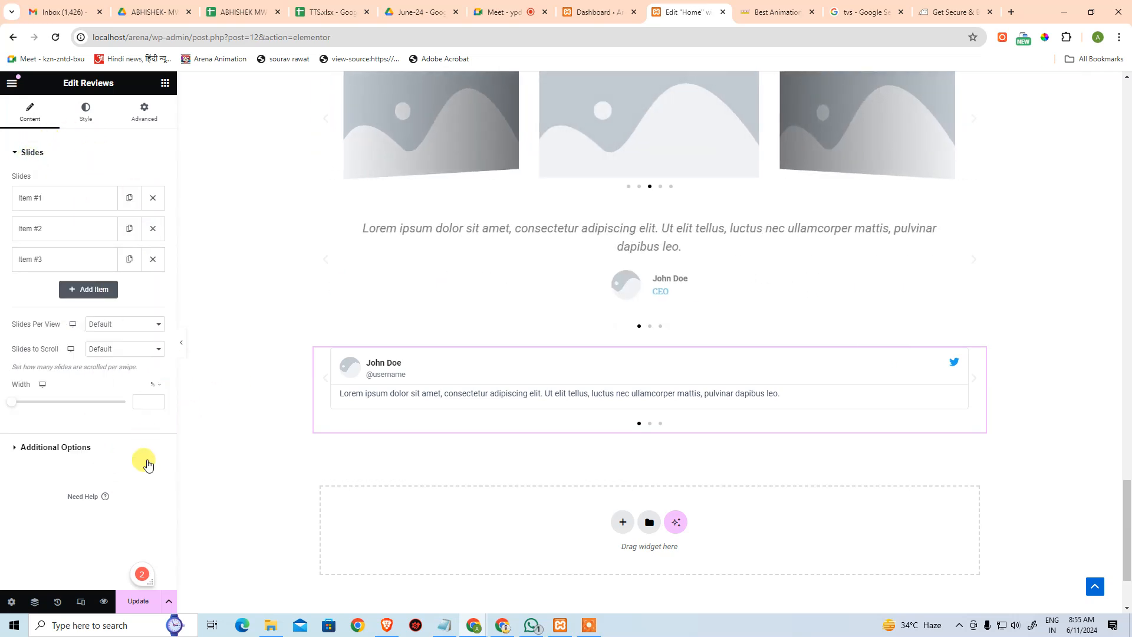
- Add a Table of Contents widget in a new section below the Reviews widget
{"action": "left_click", "coordinate": [221, 460]}
{"action": "scroll", "coordinate": [93, 458], "scroll_direction": "down", "scroll_amount": 5}
{"action": "scroll", "coordinate": [94, 457], "scroll_direction": "down", "scroll_amount": 10}
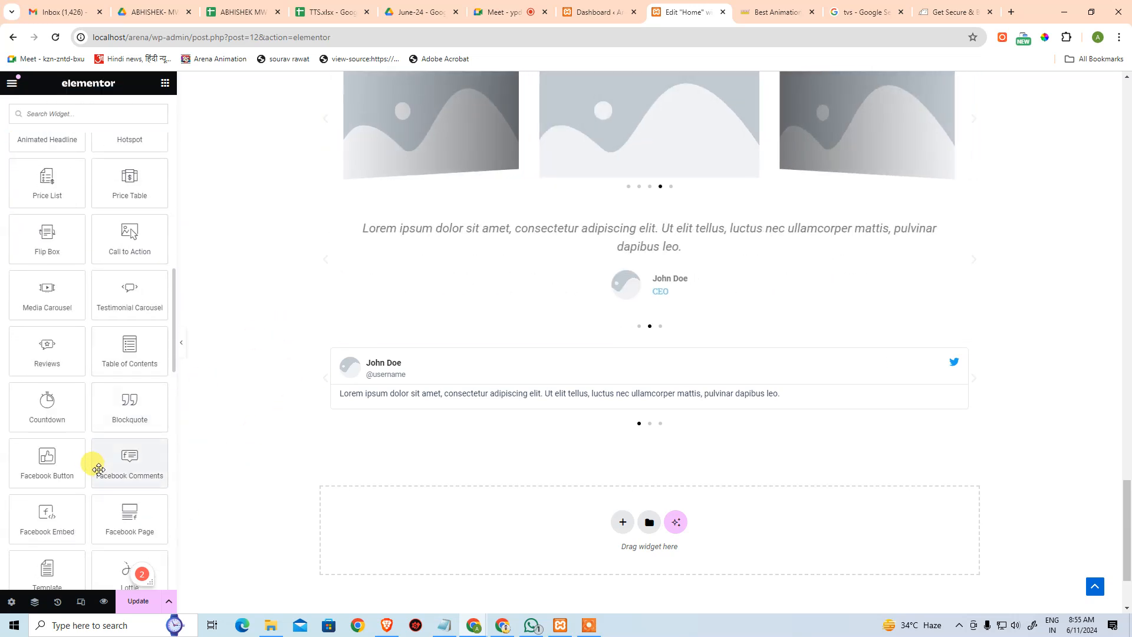
{"action": "scroll", "coordinate": [99, 469], "scroll_direction": "down", "scroll_amount": 1}
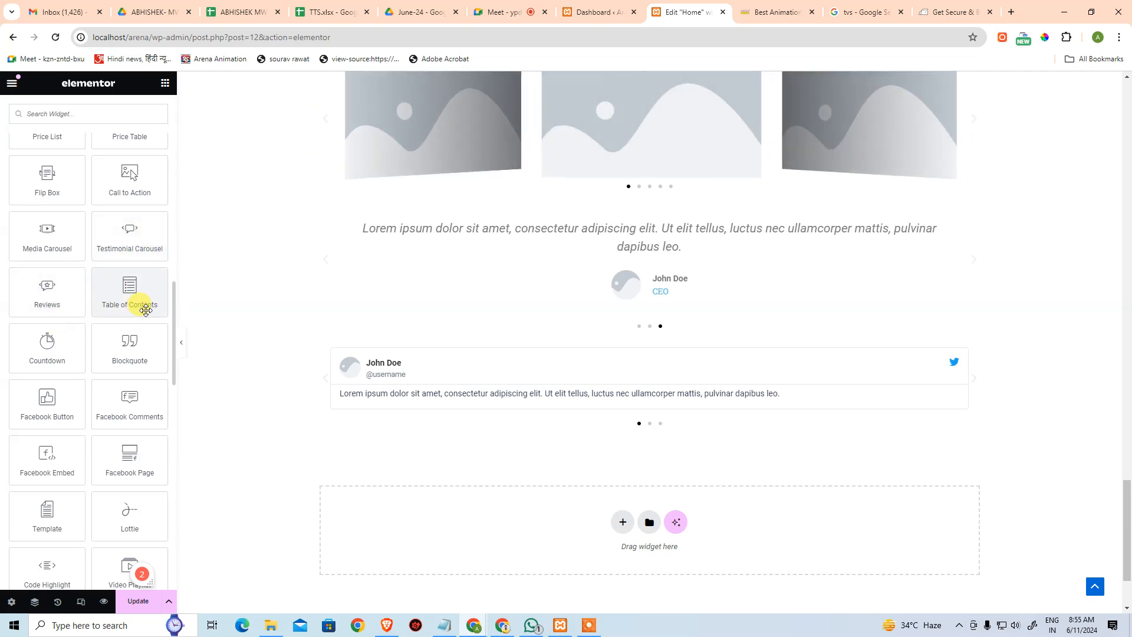
{"action": "left_click_drag", "start_coordinate": [125, 292], "coordinate": [622, 529]}
{"action": "left_click_drag", "start_coordinate": [618, 523], "coordinate": [618, 523]}
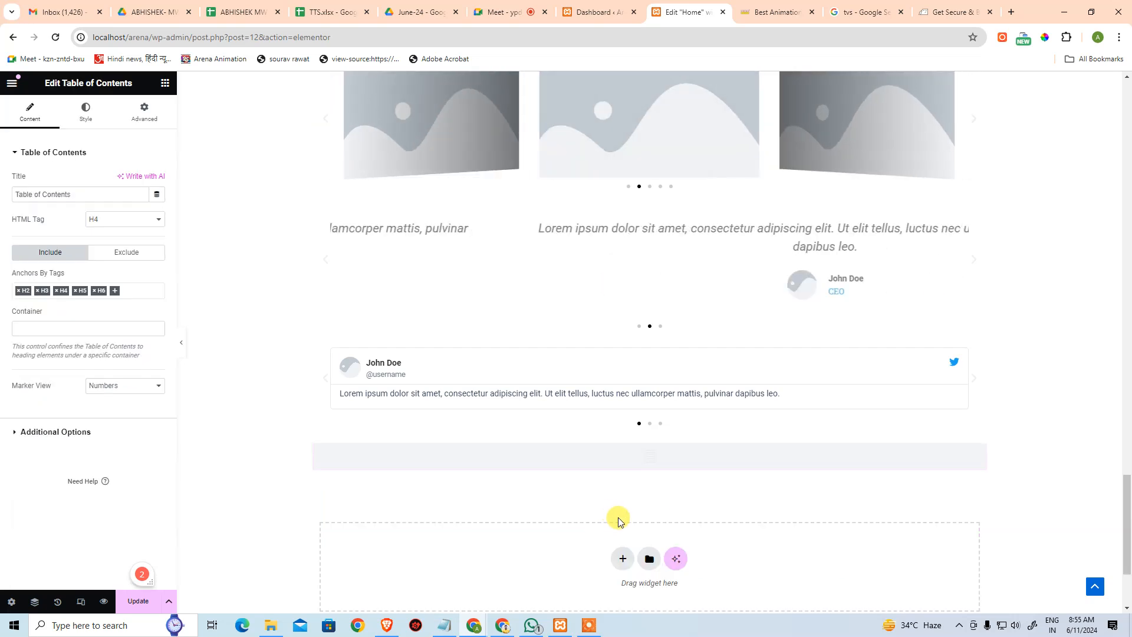
{"action": "scroll", "coordinate": [444, 458], "scroll_direction": "down", "scroll_amount": 5}
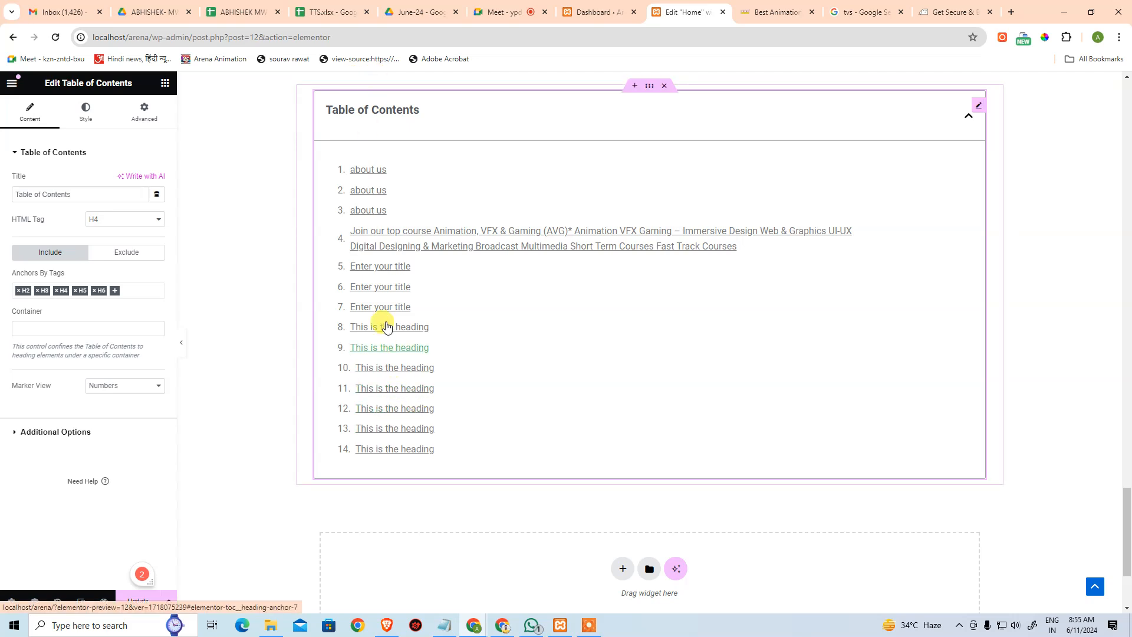
- Test the fourth entry's anchor link in the Table of Contents widget
{"action": "left_click", "coordinate": [374, 231]}
{"action": "scroll", "coordinate": [485, 234], "scroll_direction": "up", "scroll_amount": 4}
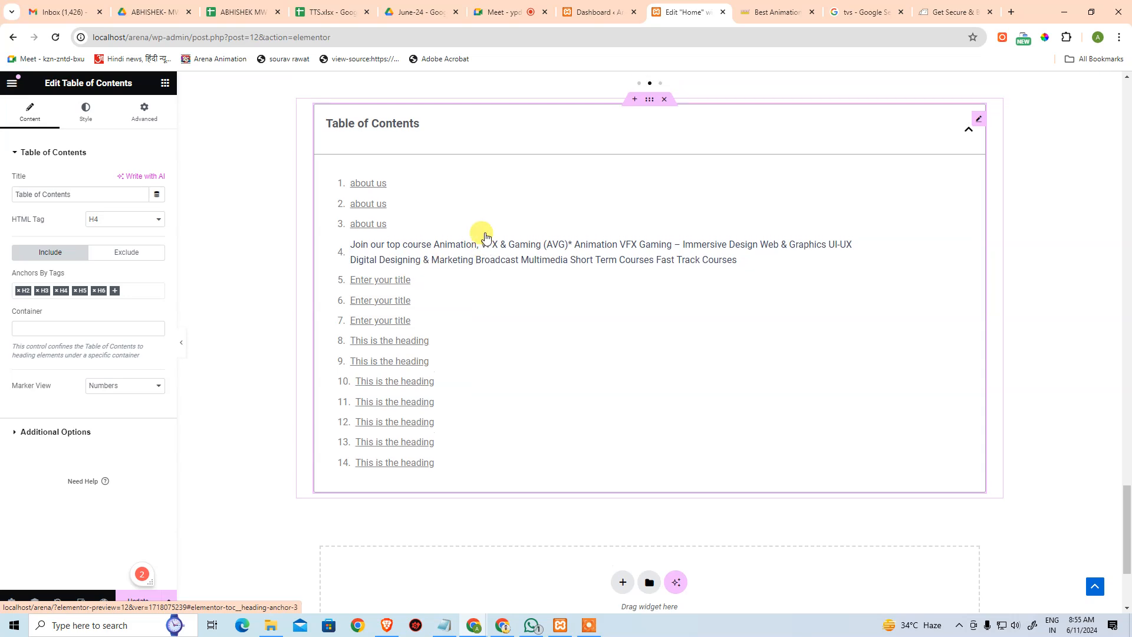
{"action": "scroll", "coordinate": [509, 276], "scroll_direction": "down", "scroll_amount": 4}
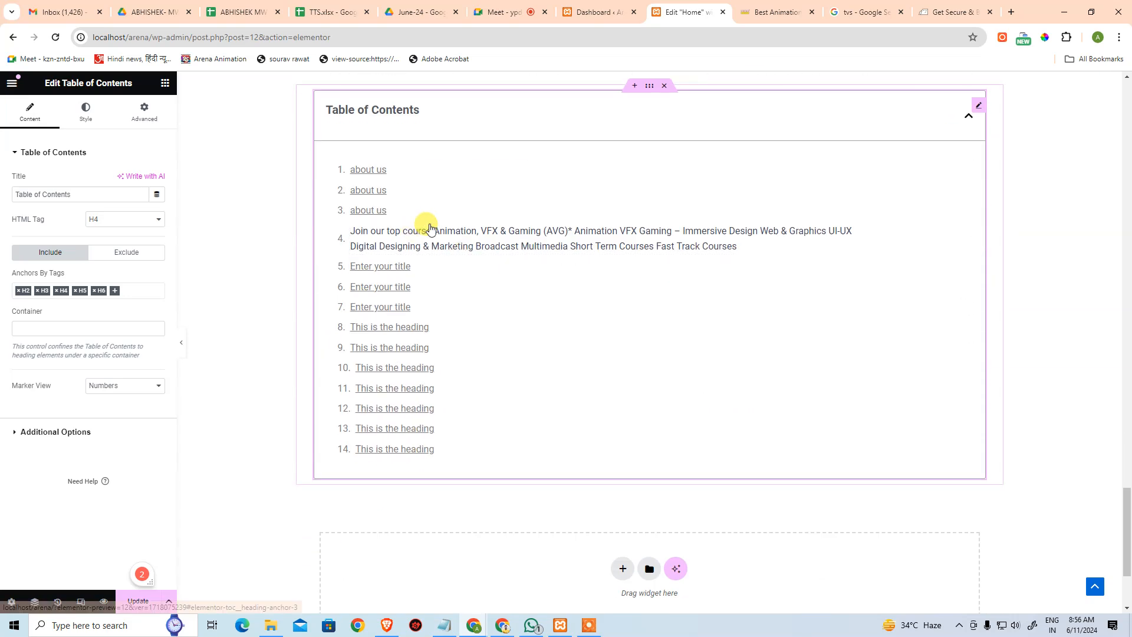
- Add a Countdown widget in a new section below the Table of Contents
{"action": "scroll", "coordinate": [448, 233], "scroll_direction": "down", "scroll_amount": 3}
{"action": "left_click", "coordinate": [225, 169]}
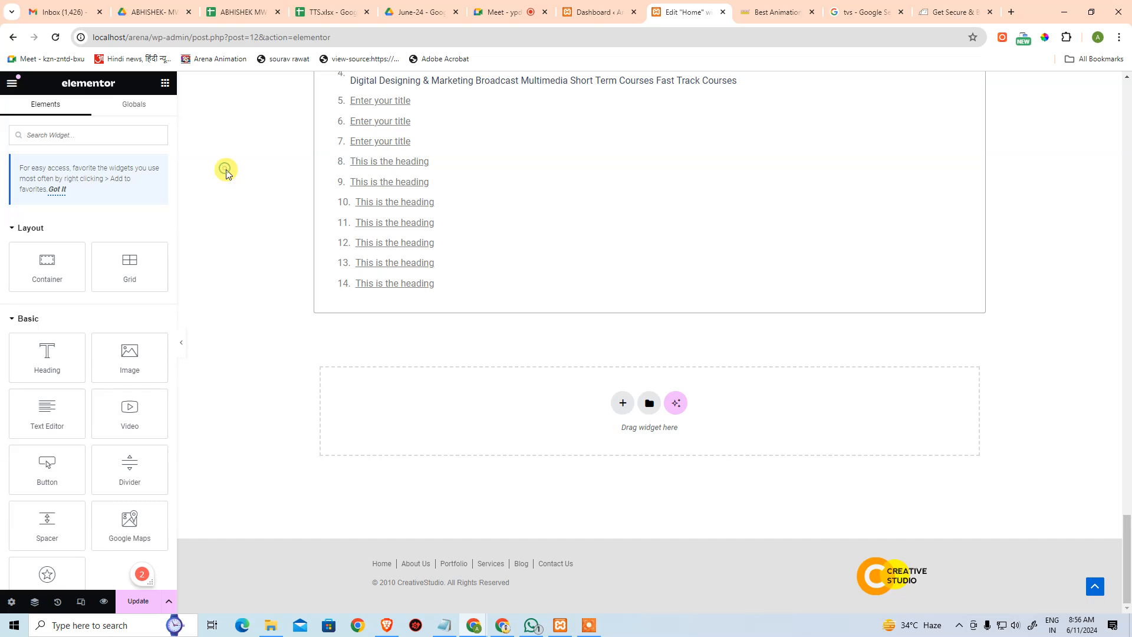
{"action": "scroll", "coordinate": [50, 466], "scroll_direction": "down", "scroll_amount": 8}
{"action": "scroll", "coordinate": [76, 454], "scroll_direction": "down", "scroll_amount": 4}
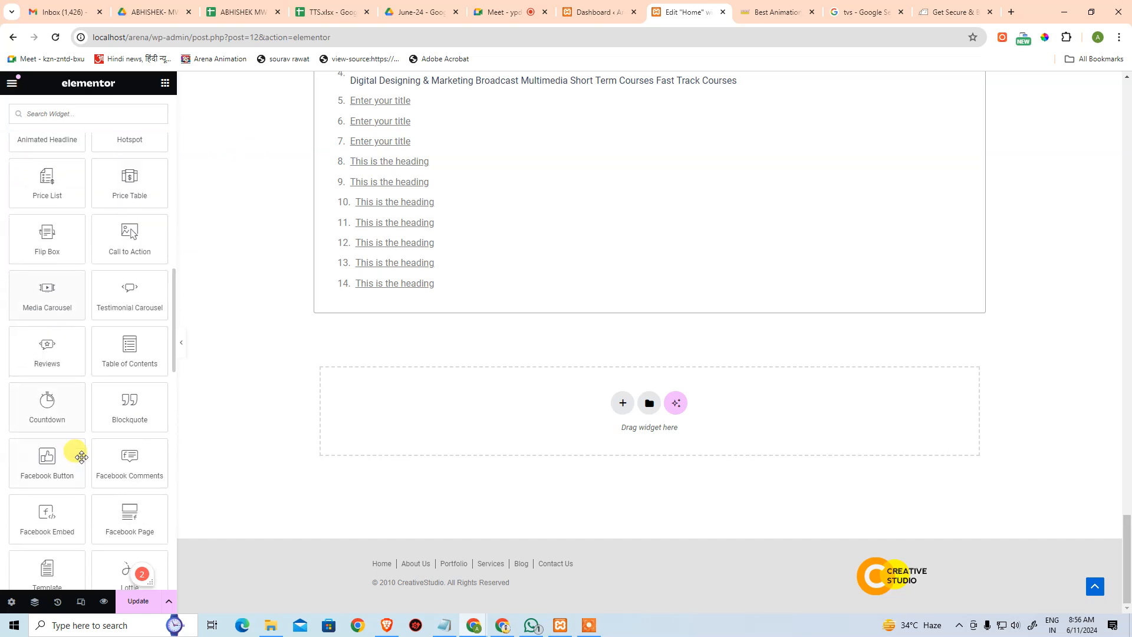
{"action": "scroll", "coordinate": [78, 453], "scroll_direction": "down", "scroll_amount": 2}
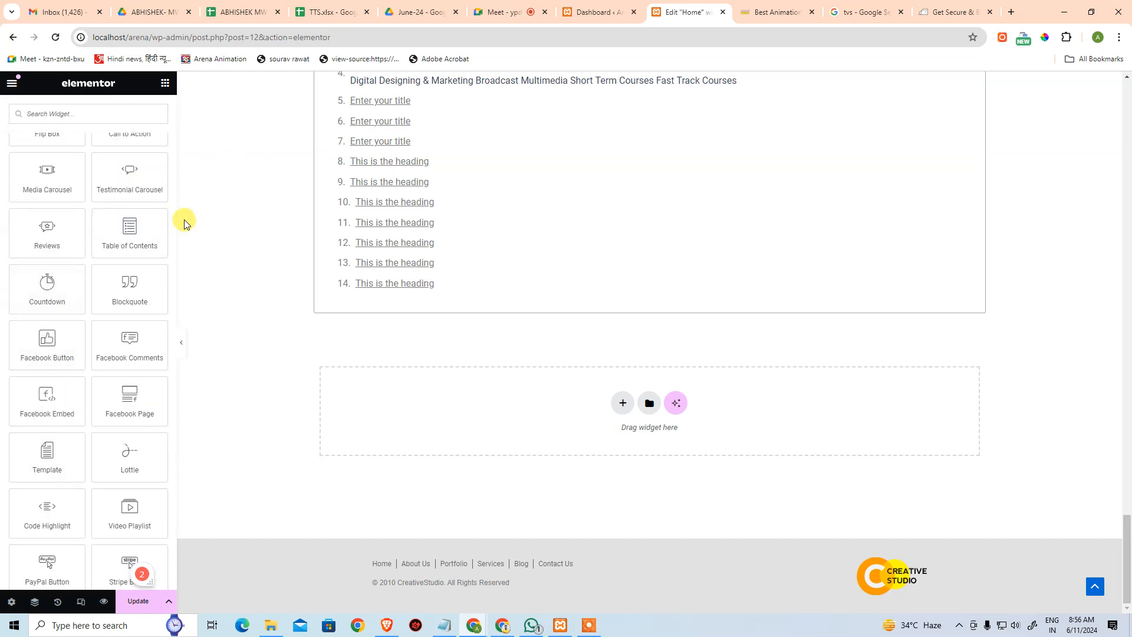
{"action": "left_click_drag", "start_coordinate": [80, 289], "coordinate": [693, 395]}
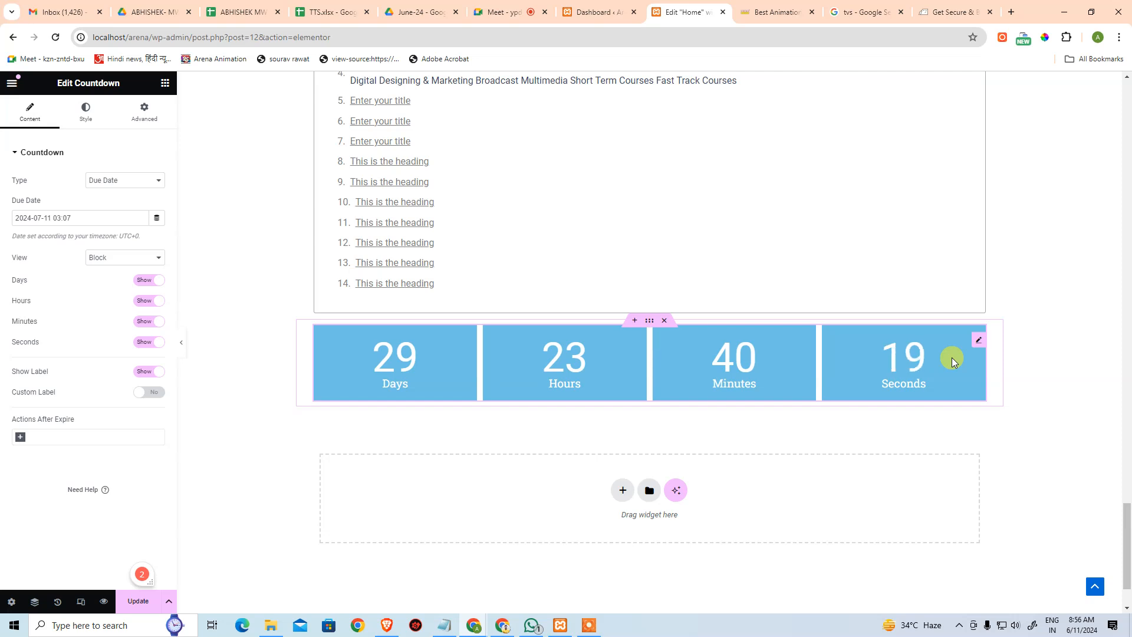
- Try the Evergreen Timer type on the countdown, return it to Due Date and view the due date calendar
{"action": "left_click", "coordinate": [99, 188]}
{"action": "left_click", "coordinate": [111, 203]}
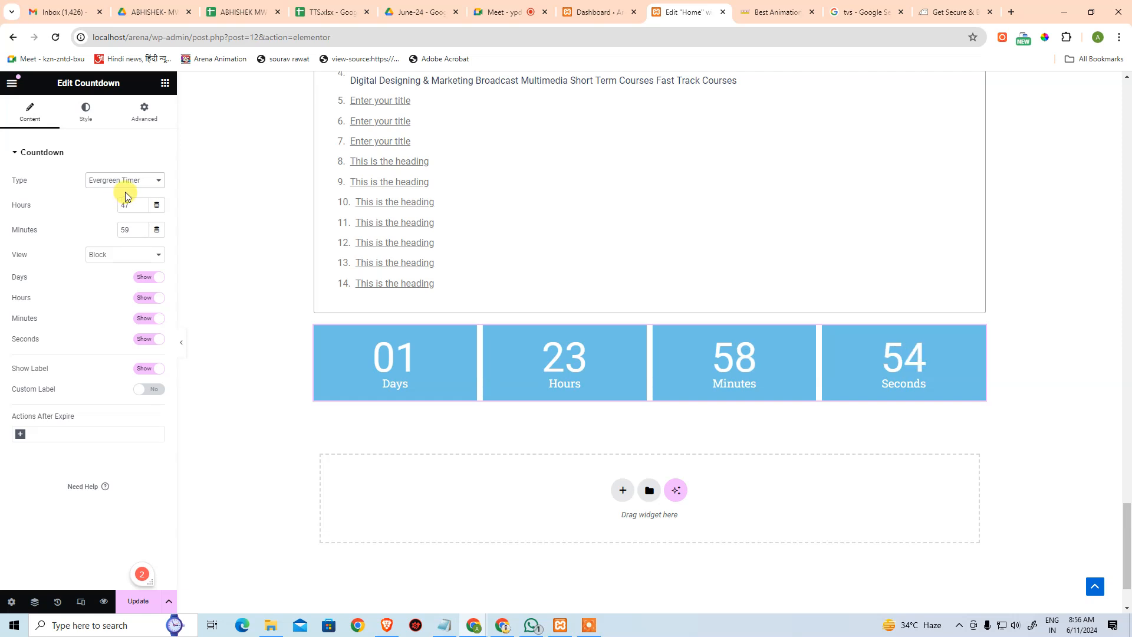
{"action": "left_click", "coordinate": [125, 187]}
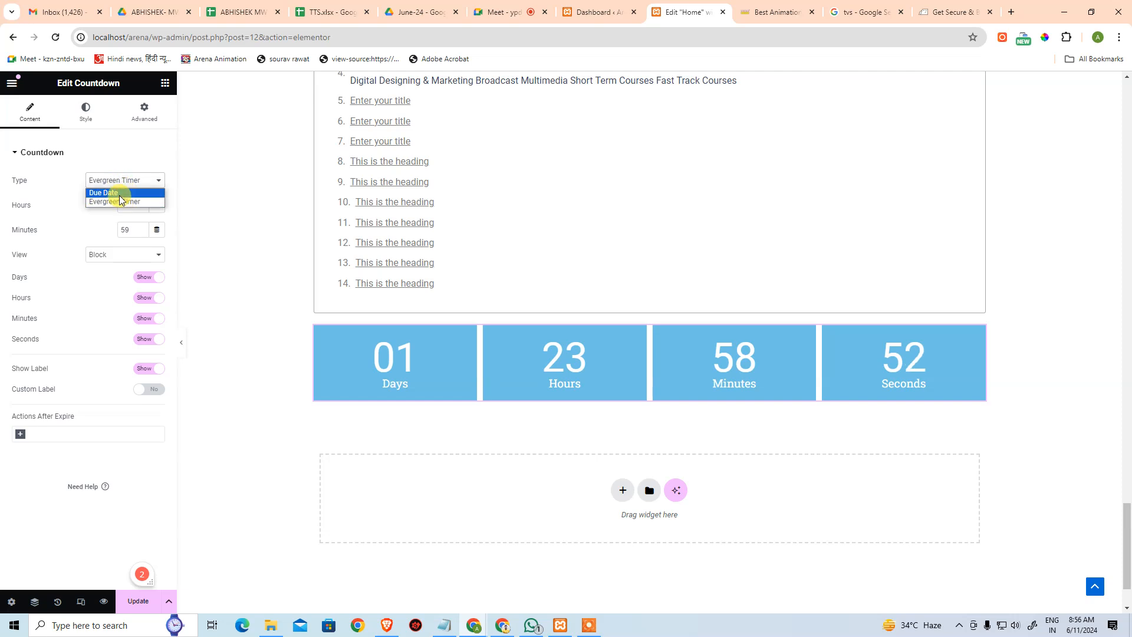
{"action": "left_click", "coordinate": [120, 193]}
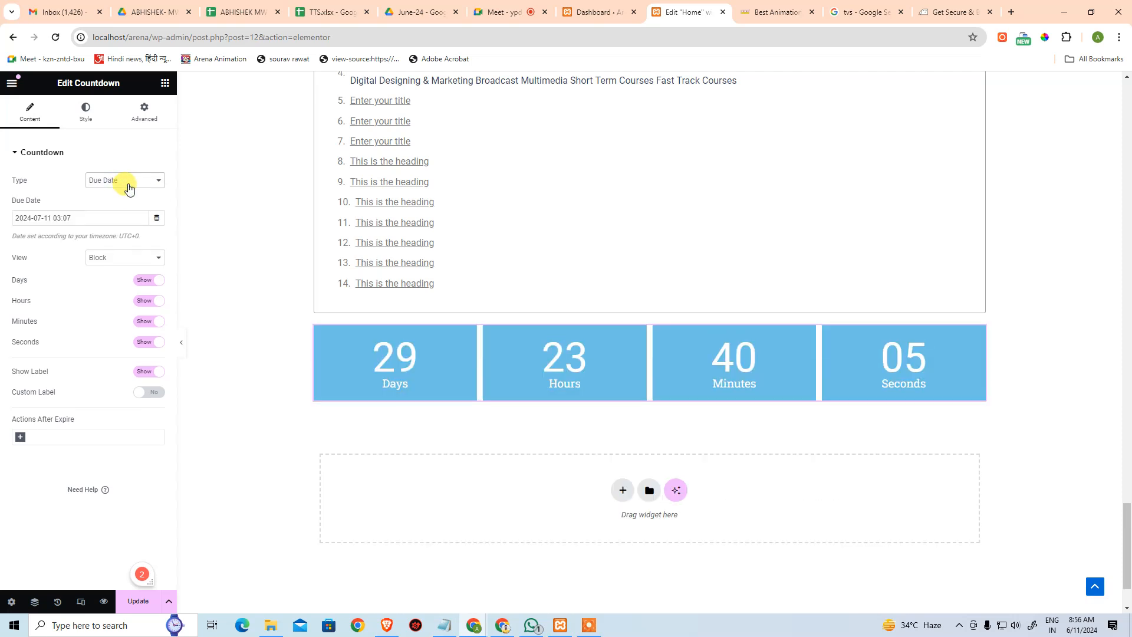
{"action": "left_click", "coordinate": [71, 222]}
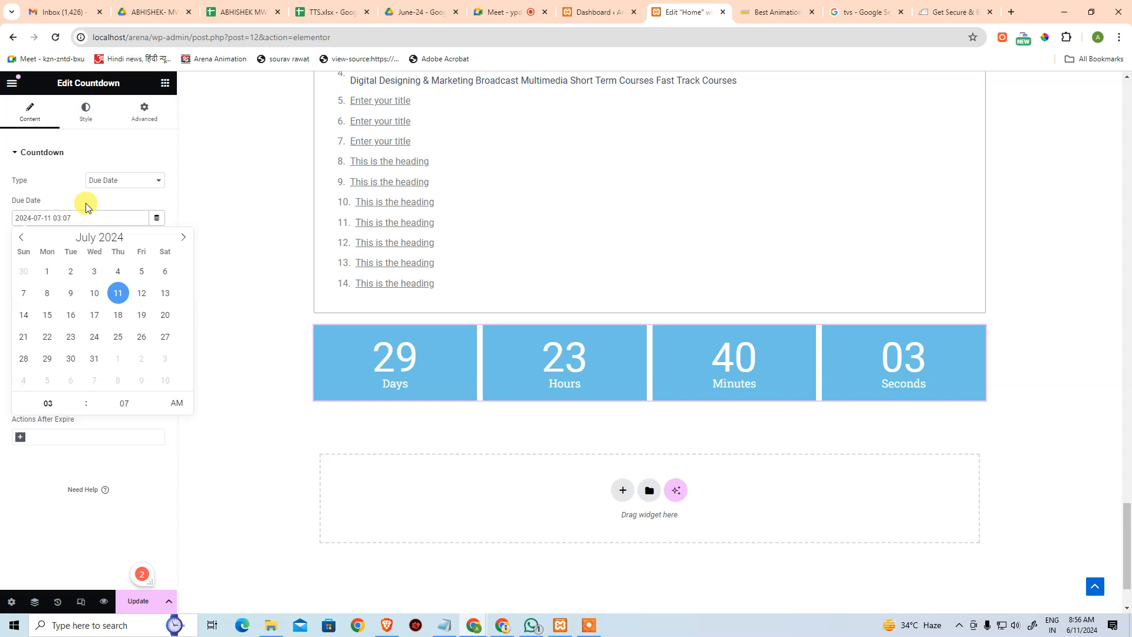
{"action": "left_click", "coordinate": [85, 203]}
- Try the countdown's alternative view layout and return it to Block
{"action": "left_click", "coordinate": [107, 259]}
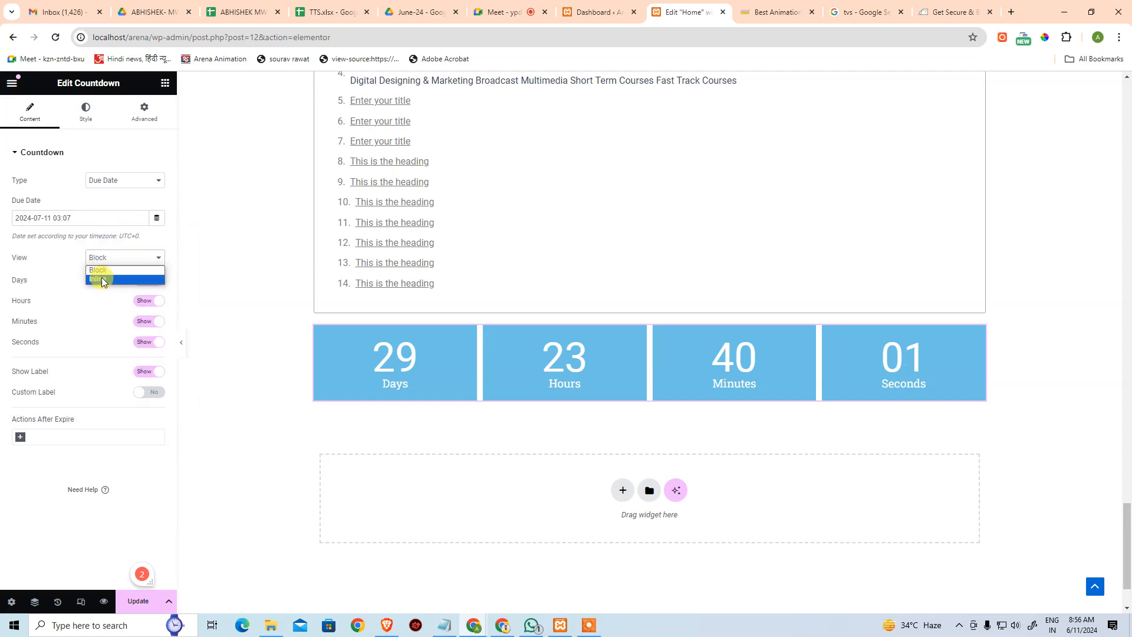
{"action": "left_click", "coordinate": [100, 278]}
{"action": "left_click", "coordinate": [105, 263]}
{"action": "left_click", "coordinate": [99, 270]}
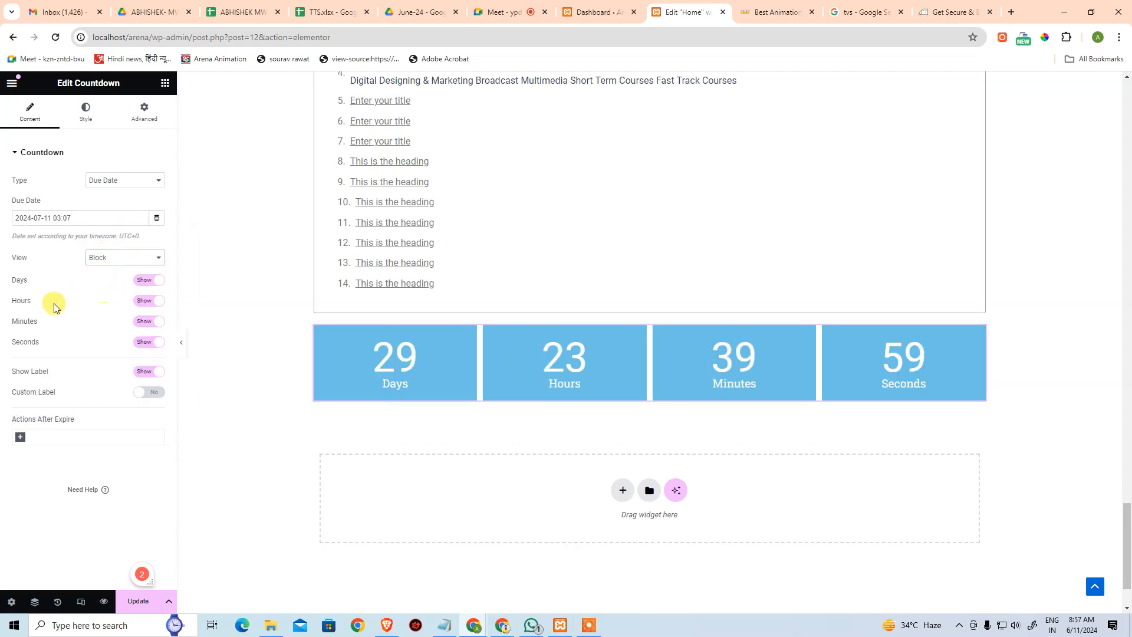
- Try hiding the countdown's seconds and labels and enabling custom labels, restoring each setting
{"action": "left_click", "coordinate": [141, 343]}
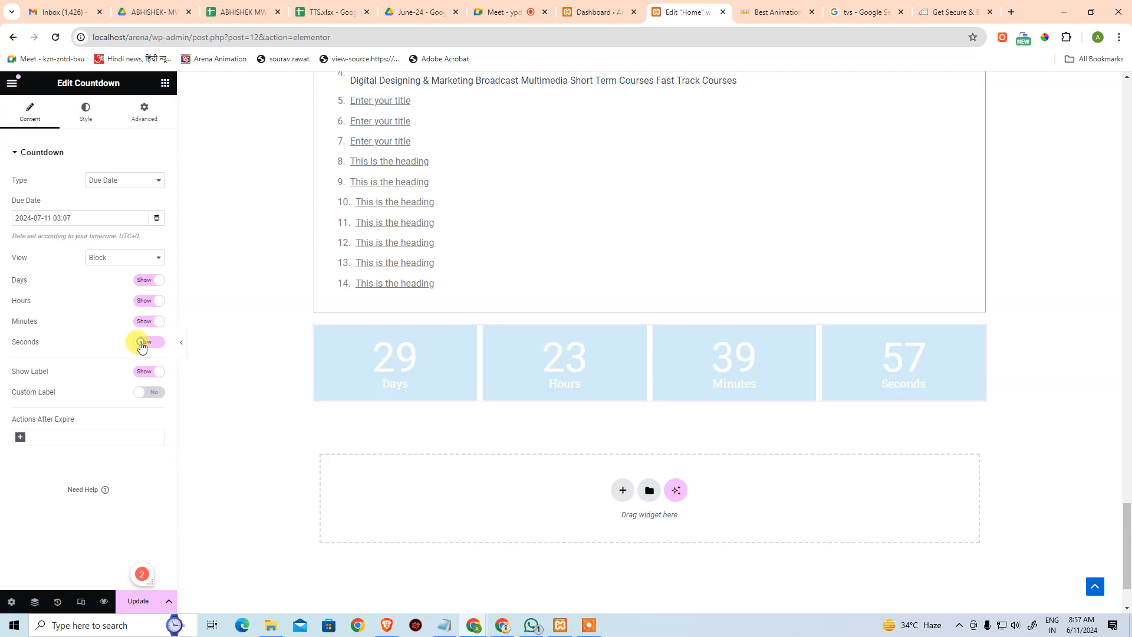
{"action": "left_click", "coordinate": [141, 343]}
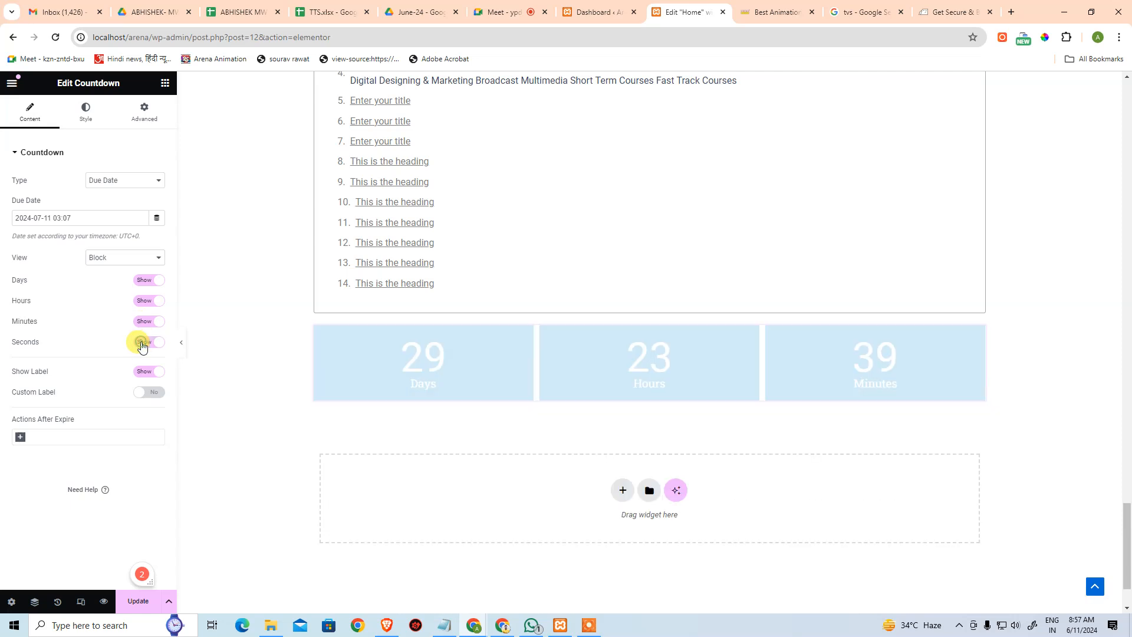
{"action": "left_click", "coordinate": [151, 373]}
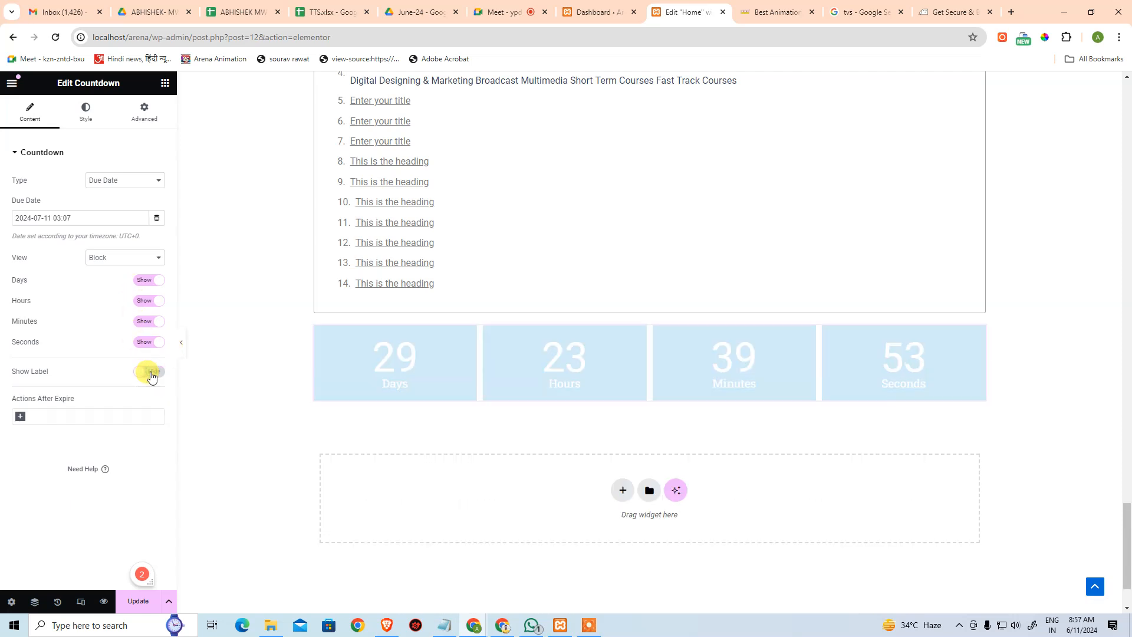
{"action": "left_click", "coordinate": [151, 374]}
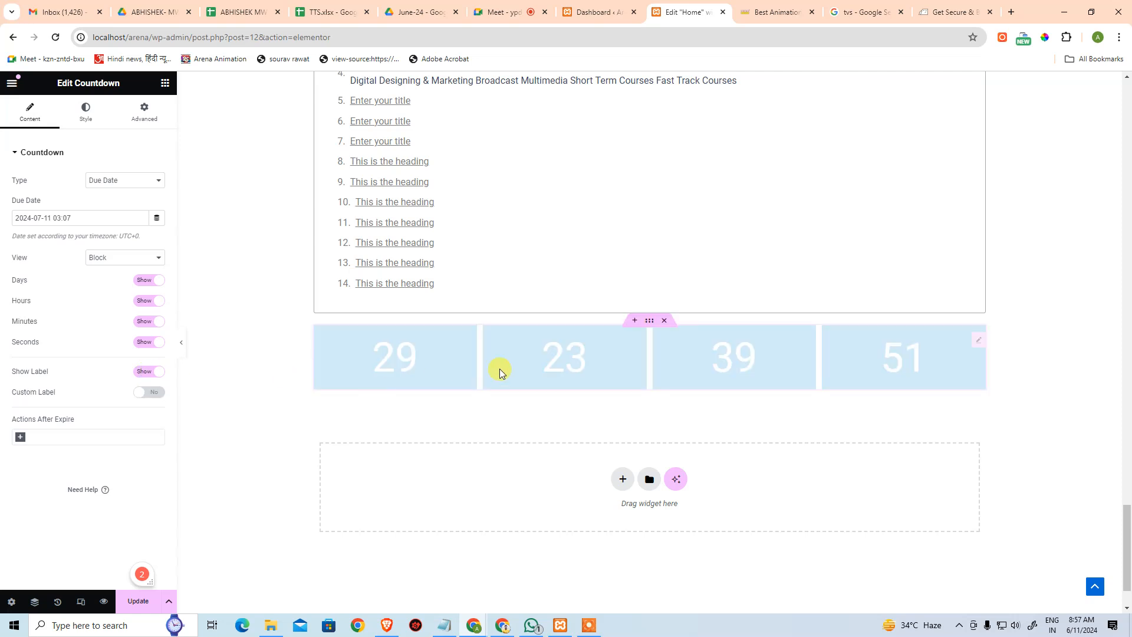
{"action": "left_click", "coordinate": [149, 395]}
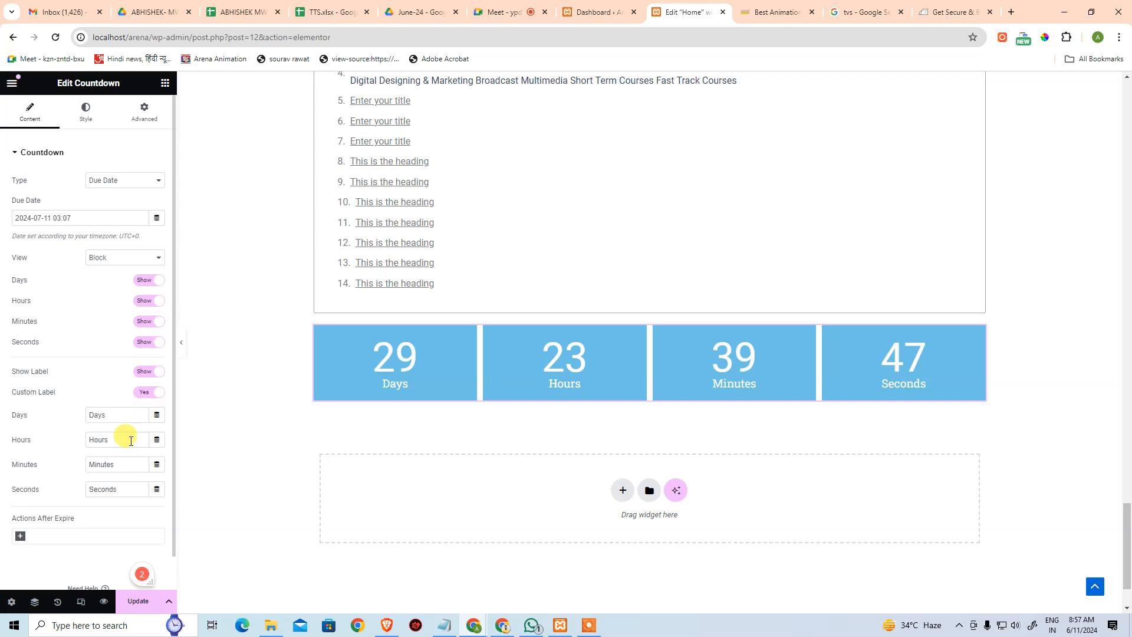
{"action": "left_click", "coordinate": [150, 393]}
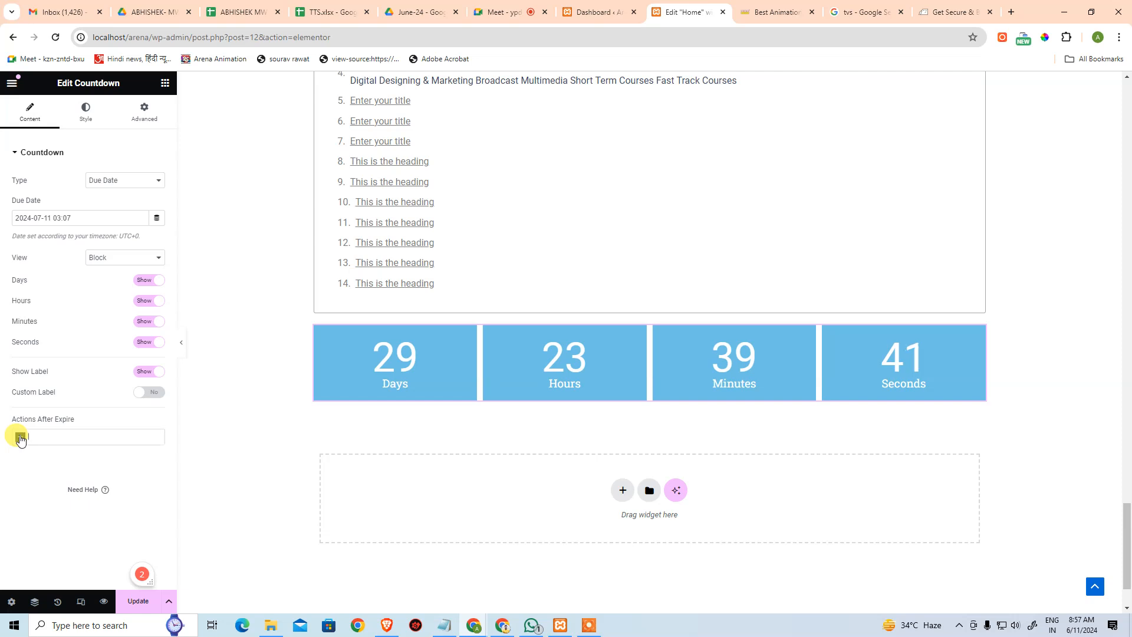
- Try Redirect as the countdown's action after expiry and remove it again
{"action": "left_click", "coordinate": [21, 438]}
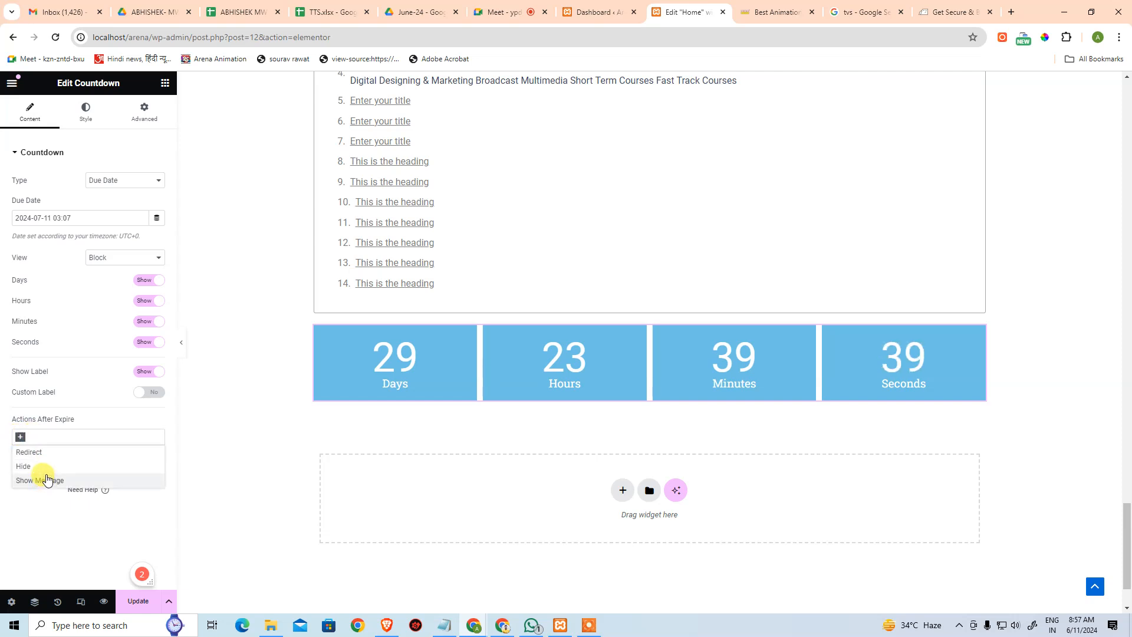
{"action": "left_click", "coordinate": [68, 453]}
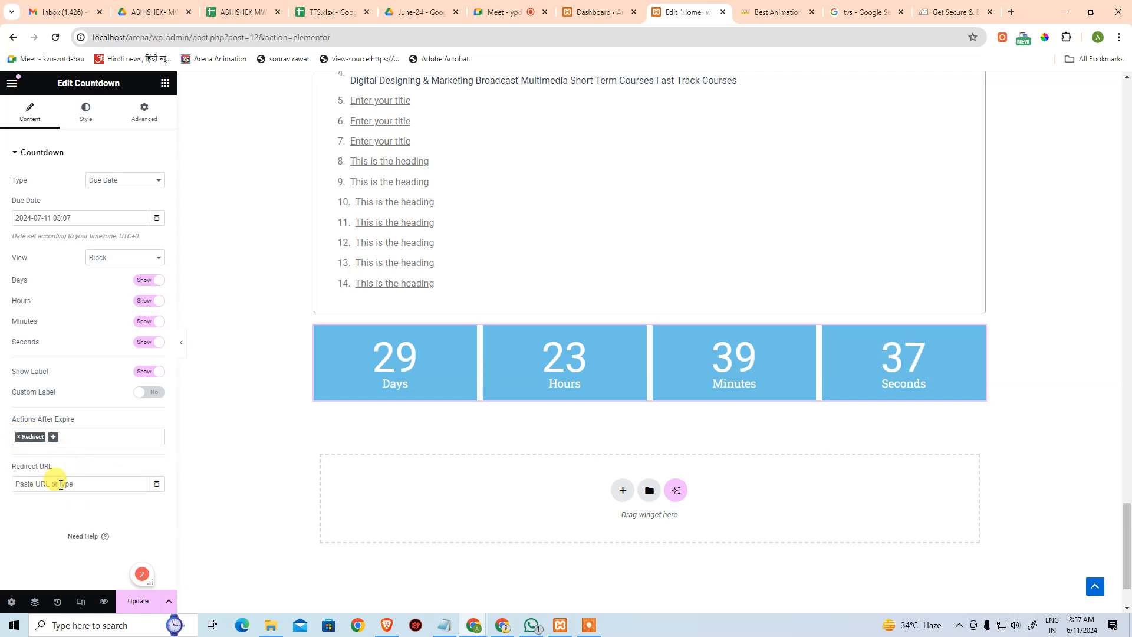
{"action": "left_click", "coordinate": [18, 439]}
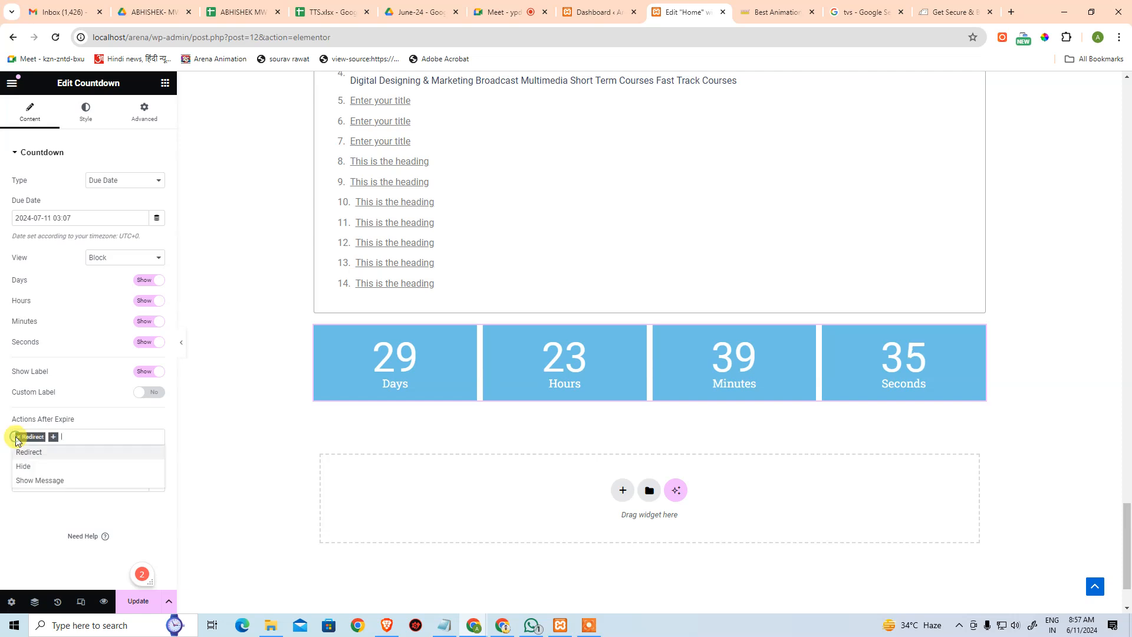
{"action": "left_click", "coordinate": [19, 439]}
{"action": "left_click", "coordinate": [89, 512]}
{"action": "left_click", "coordinate": [59, 434]}
{"action": "left_click", "coordinate": [18, 439]}
{"action": "left_click", "coordinate": [19, 437]}
{"action": "left_click", "coordinate": [46, 510]}
- Add a Blockquote widget in a new section below the countdown
{"action": "scroll", "coordinate": [513, 417], "scroll_direction": "up", "scroll_amount": 10}
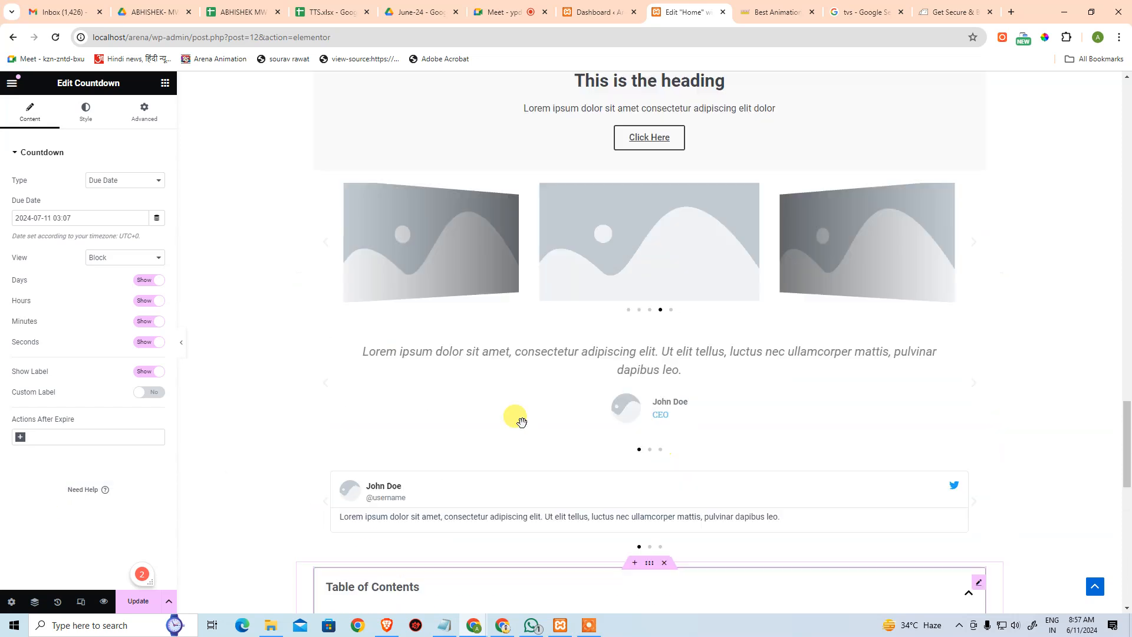
{"action": "left_click", "coordinate": [257, 237]}
{"action": "scroll", "coordinate": [124, 404], "scroll_direction": "down", "scroll_amount": 6}
{"action": "scroll", "coordinate": [607, 413], "scroll_direction": "down", "scroll_amount": 12}
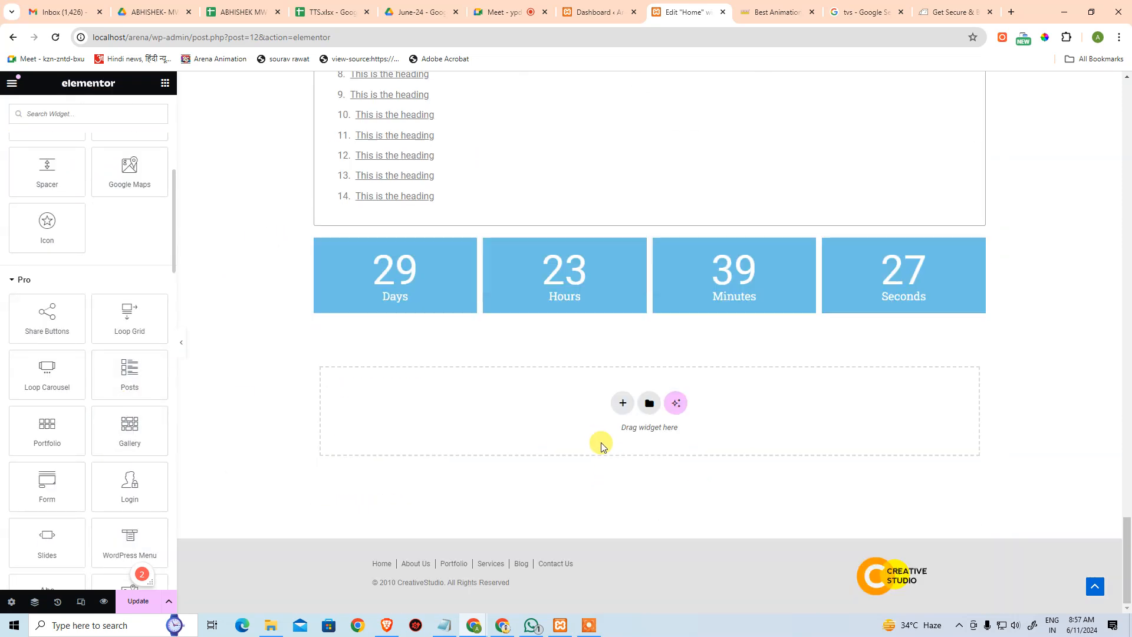
{"action": "scroll", "coordinate": [46, 424], "scroll_direction": "down", "scroll_amount": 10}
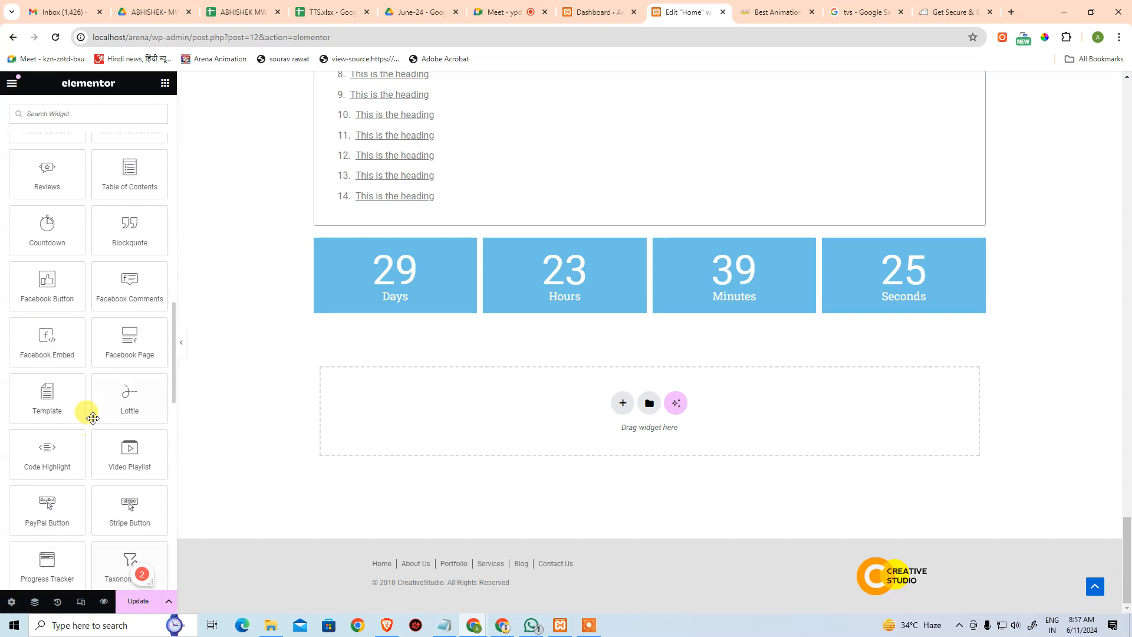
{"action": "left_click_drag", "start_coordinate": [129, 287], "coordinate": [627, 405]}
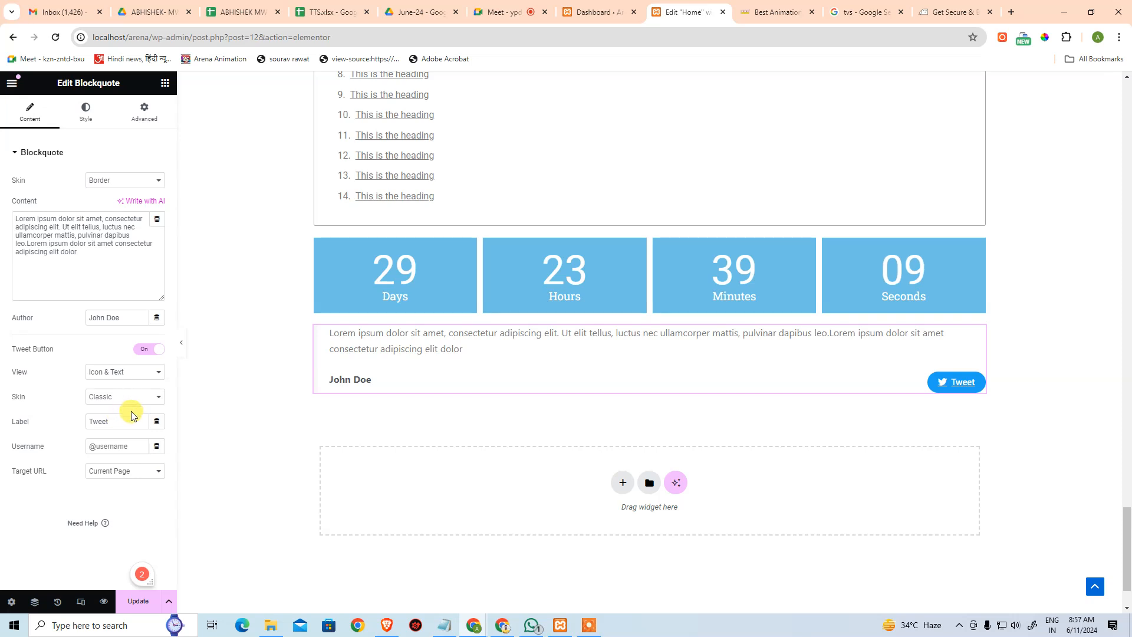
- Examine the blockquote's tweet button view options, target URL options and content text
{"action": "left_click", "coordinate": [131, 372]}
{"action": "left_click", "coordinate": [133, 377]}
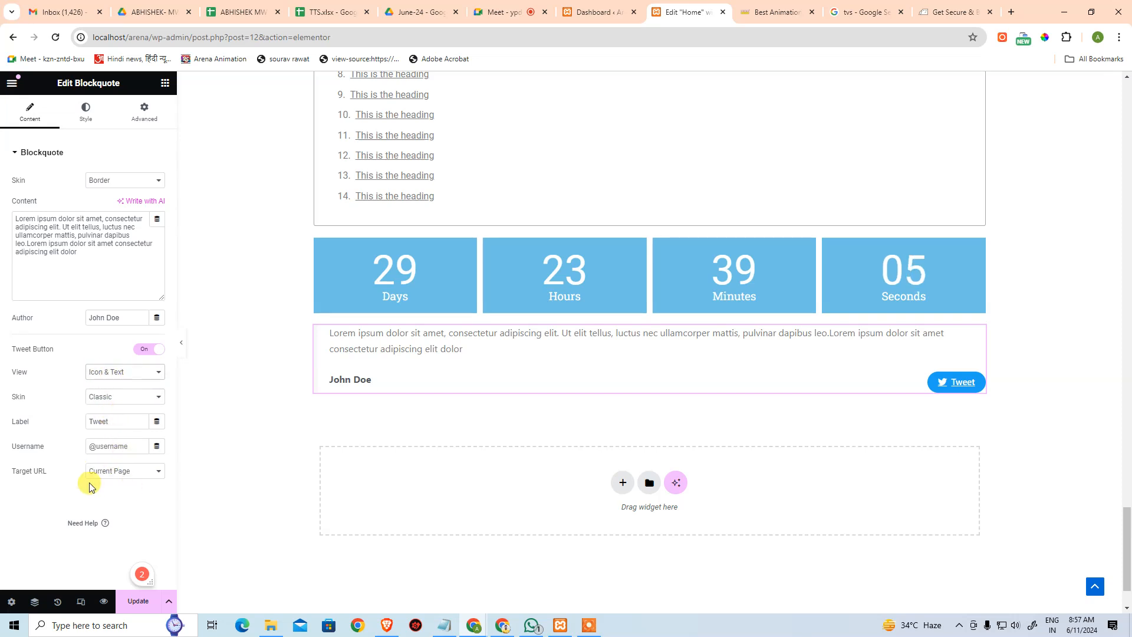
{"action": "left_click", "coordinate": [132, 470]}
{"action": "left_click", "coordinate": [126, 470]}
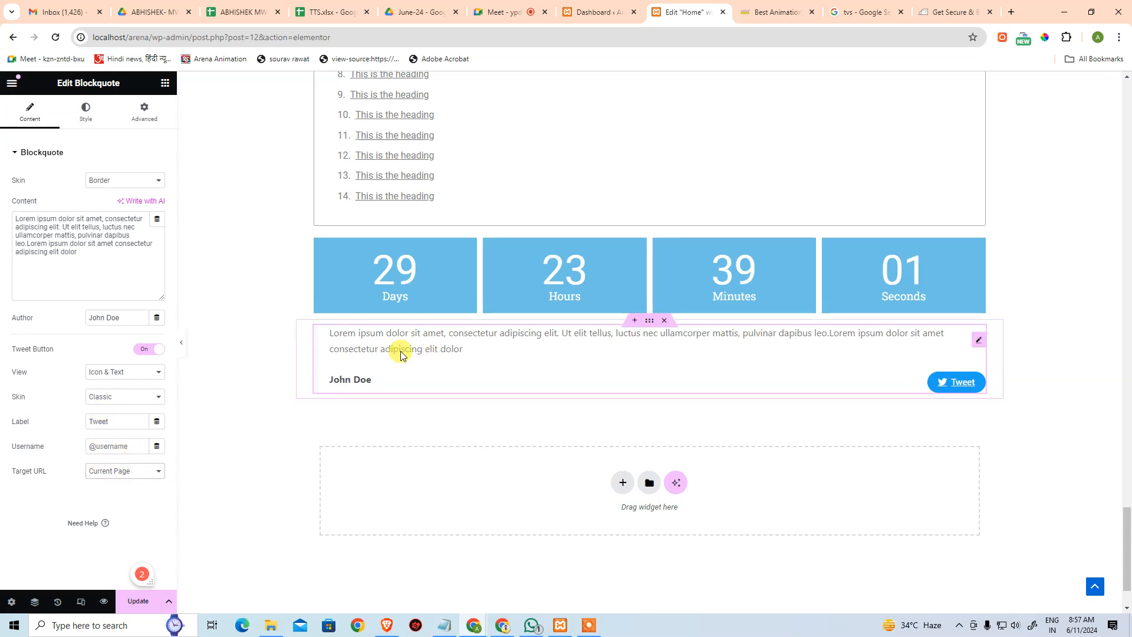
{"action": "left_click", "coordinate": [93, 224]}
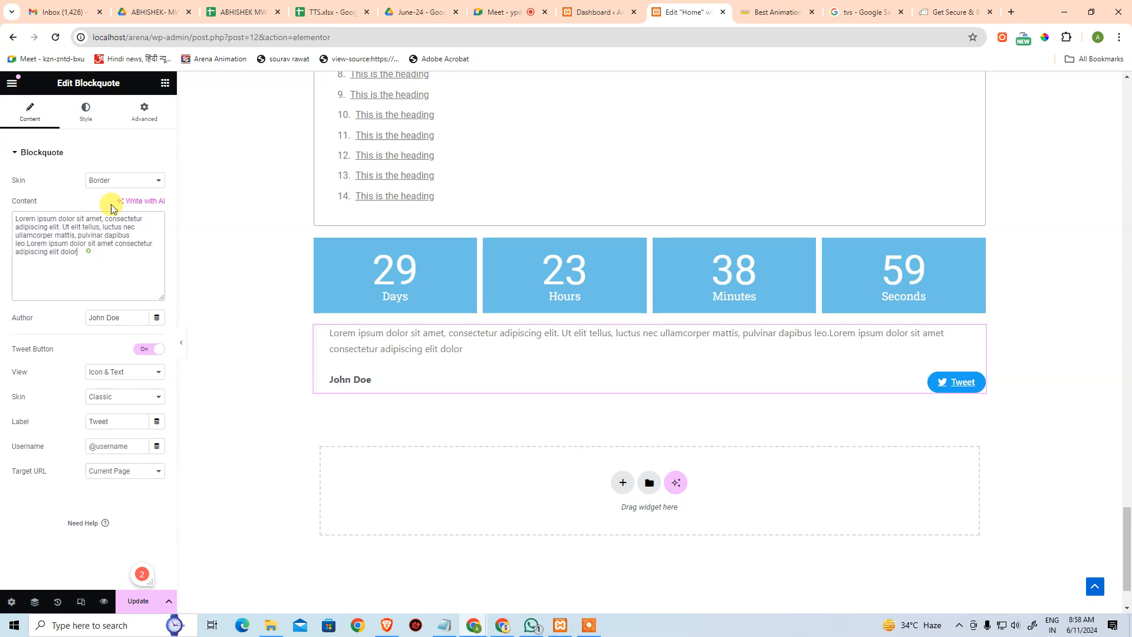
- Try the Quotation, Boxed and Clean skins on the blockquote and return it to Border
{"action": "left_click", "coordinate": [132, 178]}
{"action": "left_click", "coordinate": [126, 200]}
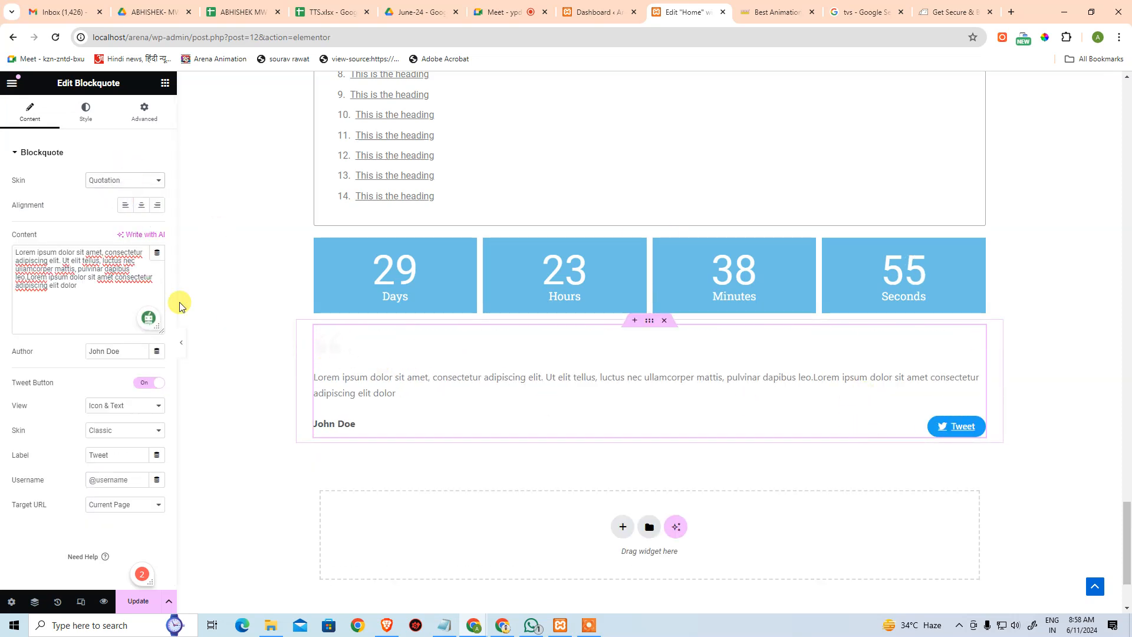
{"action": "left_click", "coordinate": [122, 211]}
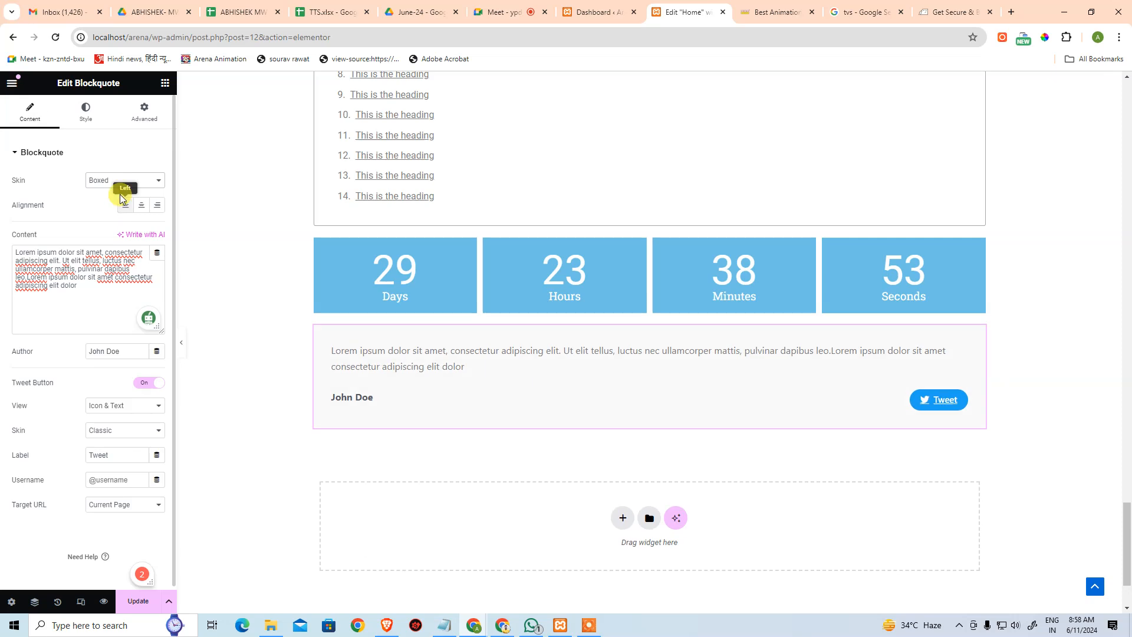
{"action": "left_click", "coordinate": [118, 183]}
{"action": "left_click", "coordinate": [117, 220]}
{"action": "left_click", "coordinate": [120, 184]}
{"action": "left_click", "coordinate": [118, 194]}
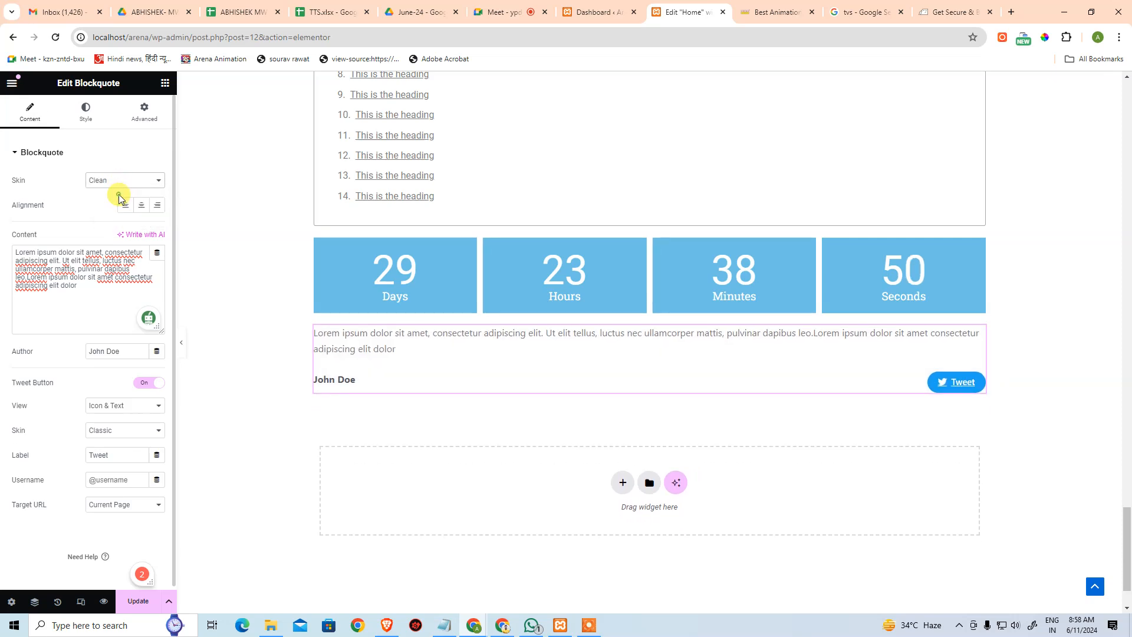
- Add a Facebook Button widget in a new section below the blockquote
{"action": "left_click", "coordinate": [272, 259]}
{"action": "scroll", "coordinate": [122, 434], "scroll_direction": "down", "scroll_amount": 10}
{"action": "scroll", "coordinate": [151, 440], "scroll_direction": "down", "scroll_amount": 1}
{"action": "scroll", "coordinate": [142, 485], "scroll_direction": "down", "scroll_amount": 1}
{"action": "scroll", "coordinate": [142, 485], "scroll_direction": "down", "scroll_amount": 1}
{"action": "left_click_drag", "start_coordinate": [38, 418], "coordinate": [559, 493]}
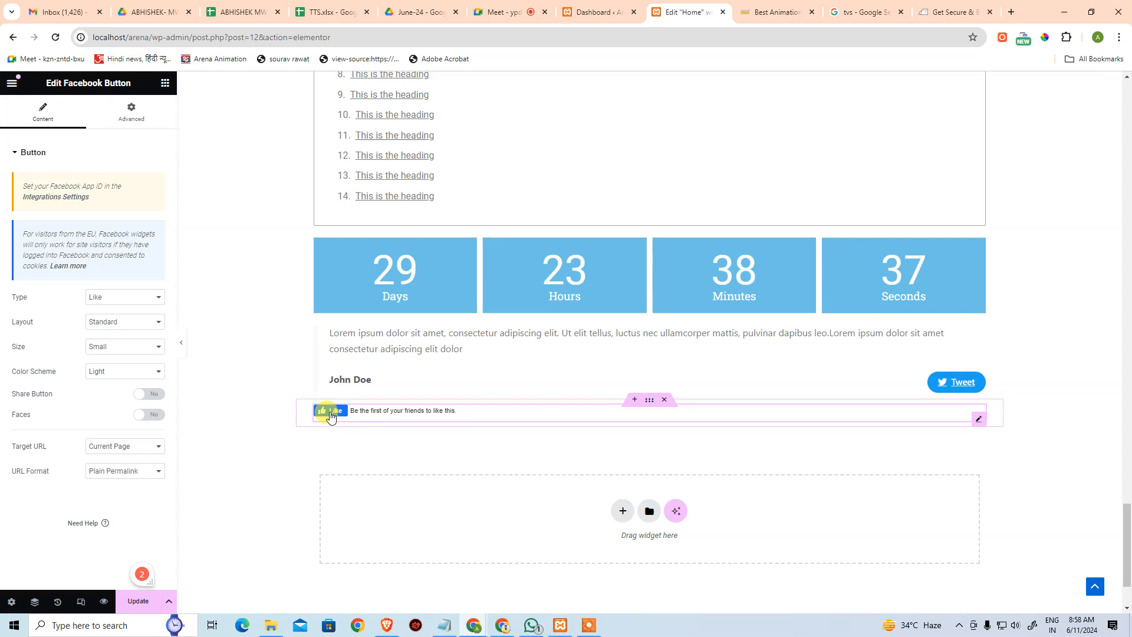
- Add a Facebook Comments widget in a new section below the Facebook button and look over its advanced settings
{"action": "left_click", "coordinate": [252, 456]}
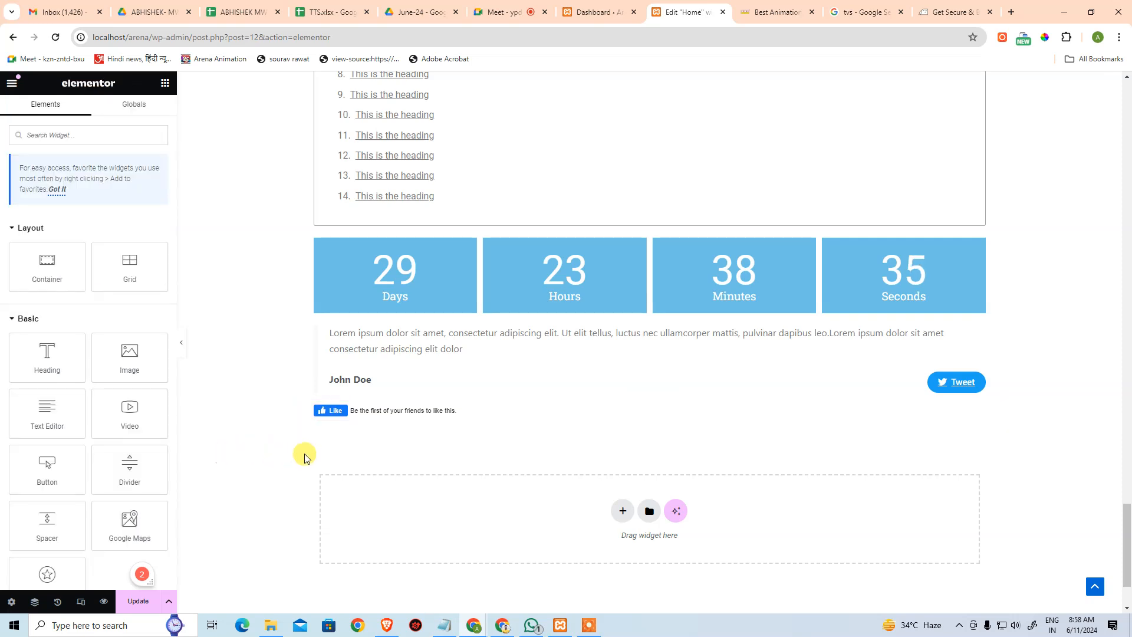
{"action": "scroll", "coordinate": [80, 462], "scroll_direction": "down", "scroll_amount": 12}
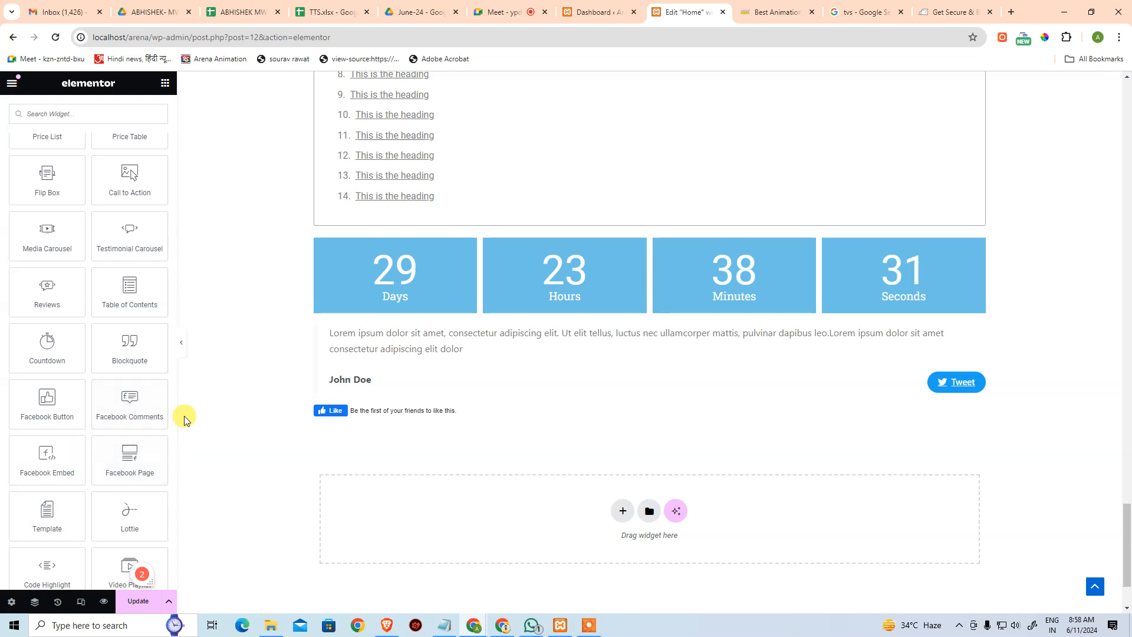
{"action": "left_click_drag", "start_coordinate": [163, 409], "coordinate": [613, 509]}
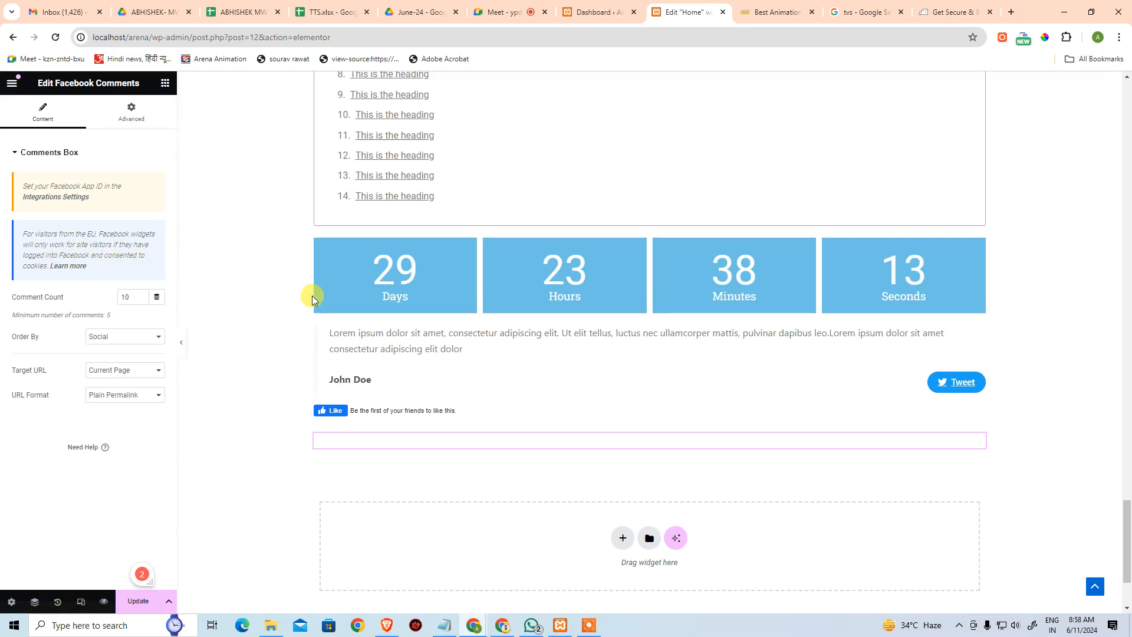
{"action": "left_click", "coordinate": [128, 121]}
{"action": "scroll", "coordinate": [121, 354], "scroll_direction": "down", "scroll_amount": 5}
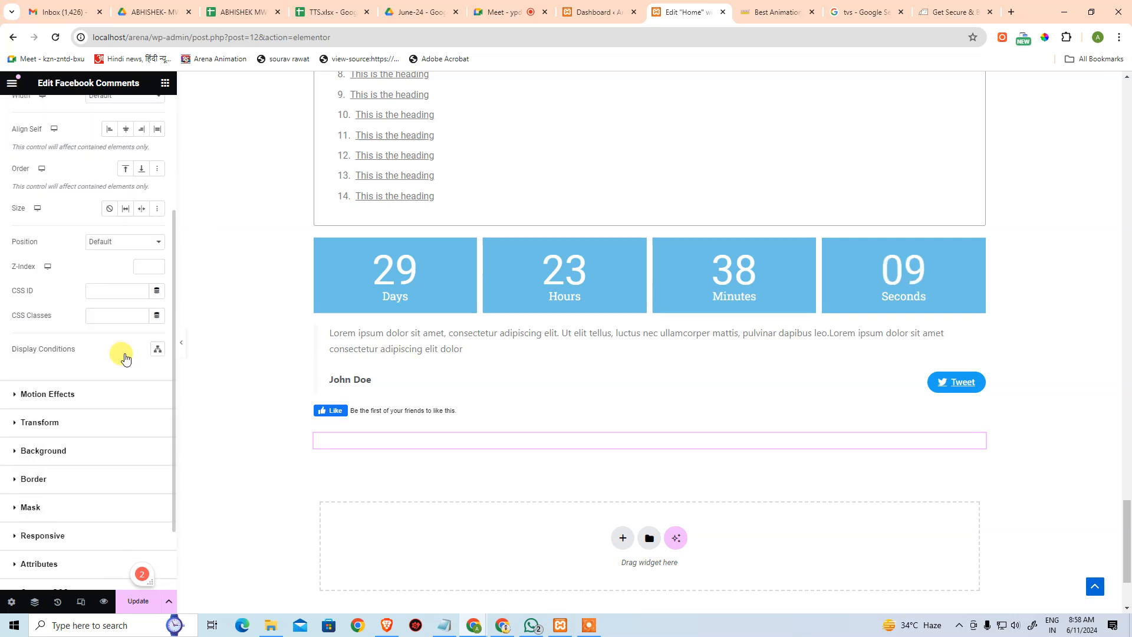
- Try the Facebook Comments widget's comment order as Reverse Time and Time, and return it to Social
{"action": "scroll", "coordinate": [118, 283], "scroll_direction": "up", "scroll_amount": 4}
{"action": "scroll", "coordinate": [34, 129], "scroll_direction": "up", "scroll_amount": 1}
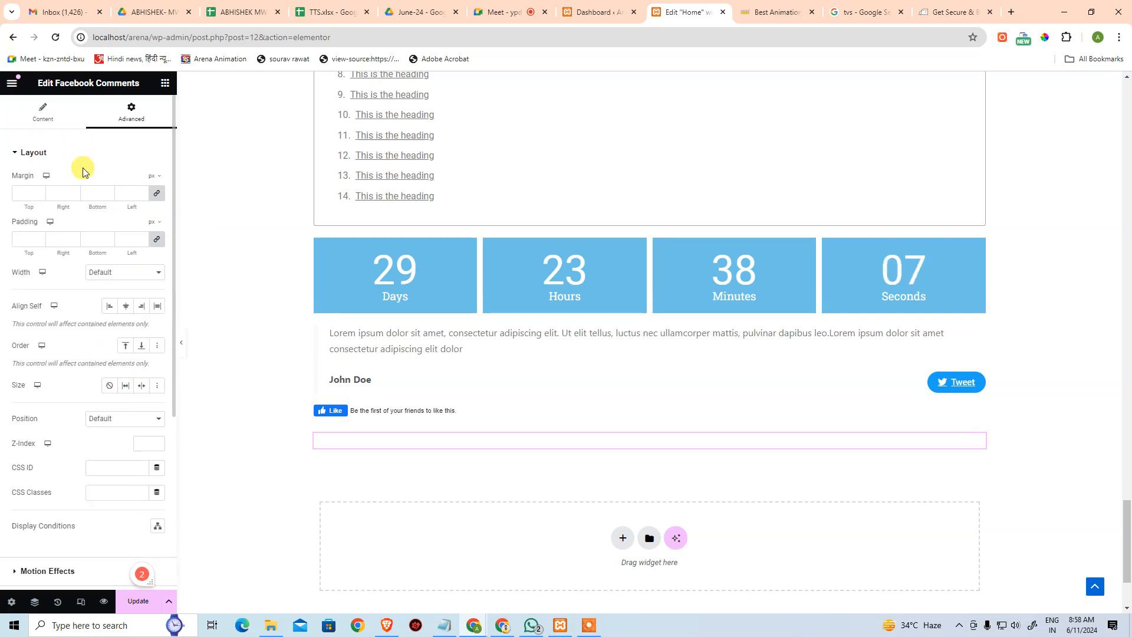
{"action": "left_click", "coordinate": [43, 111]}
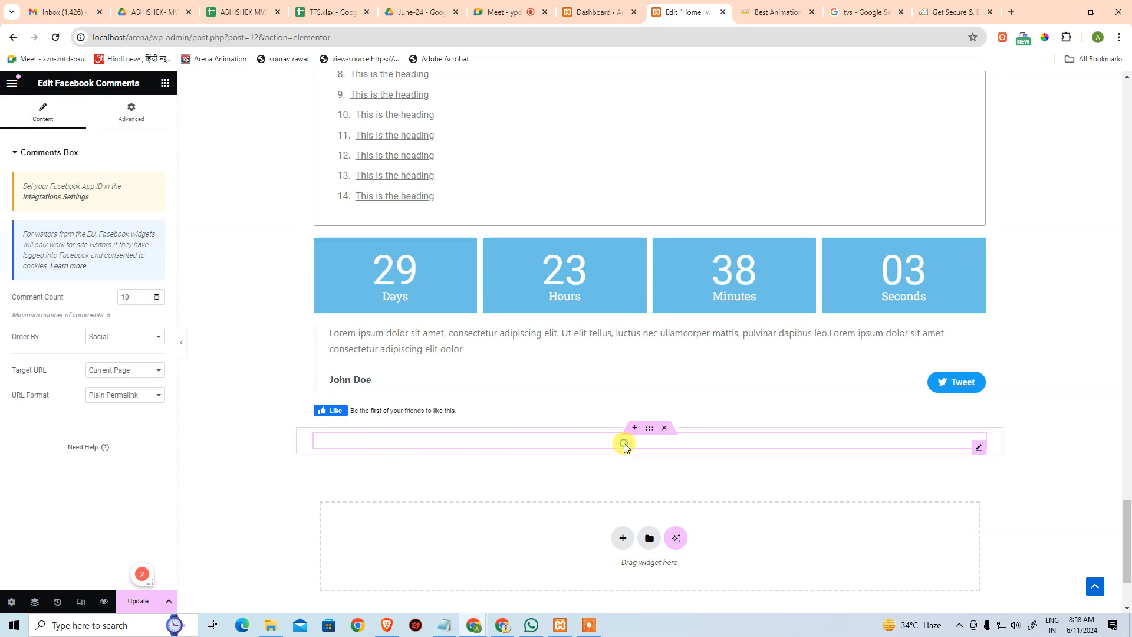
{"action": "left_click", "coordinate": [112, 337]}
{"action": "left_click", "coordinate": [112, 358]}
{"action": "left_click", "coordinate": [116, 338]}
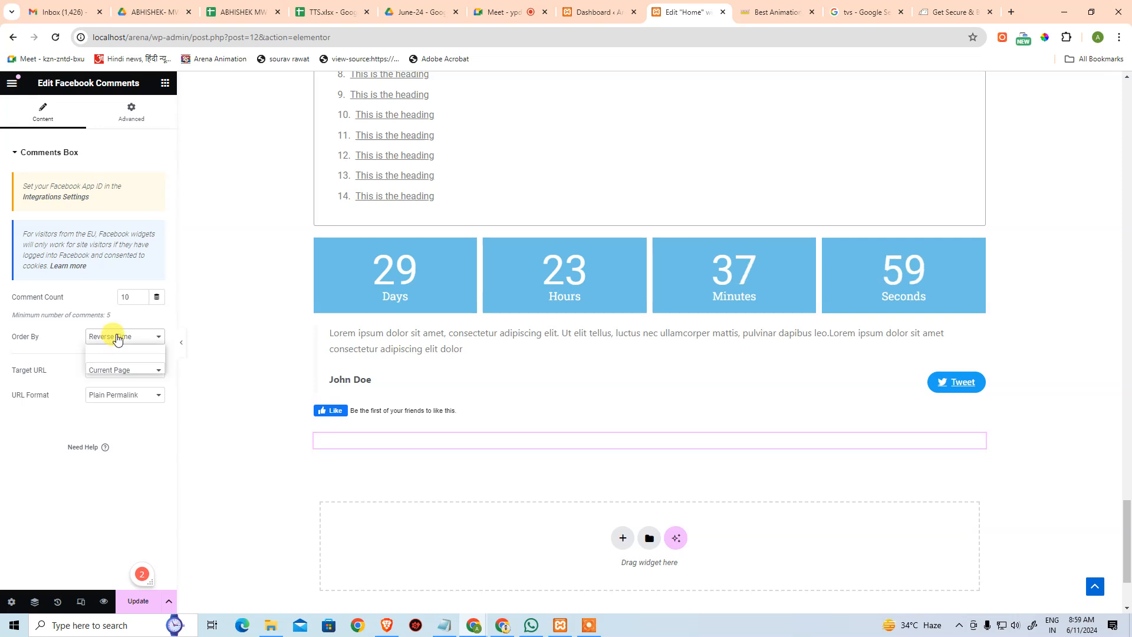
{"action": "left_click", "coordinate": [115, 367]}
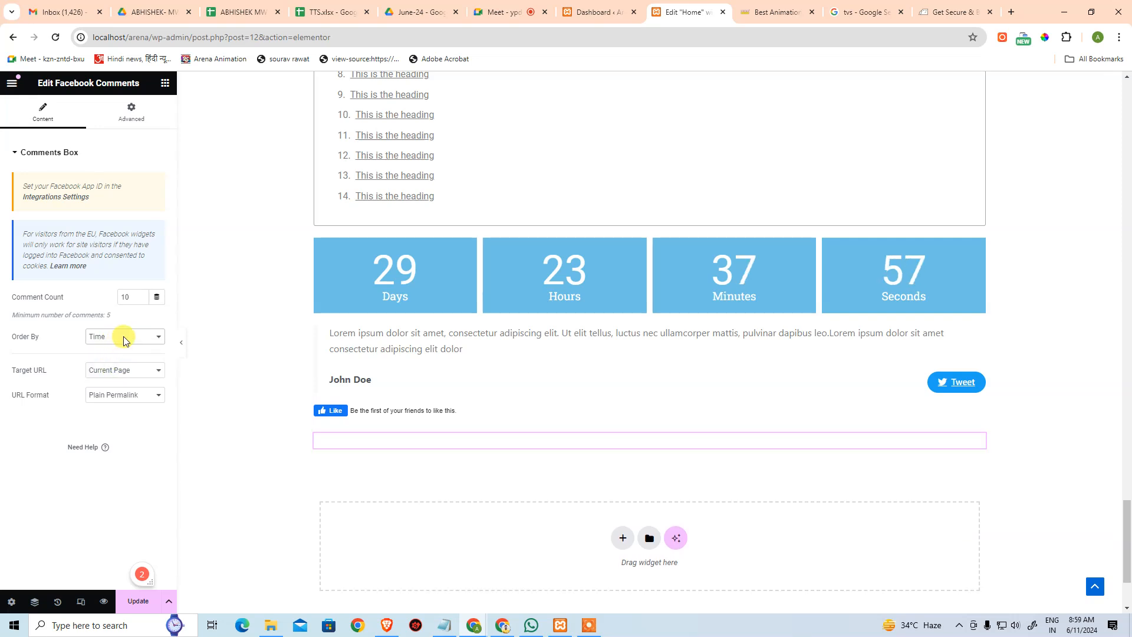
{"action": "left_click", "coordinate": [124, 338]}
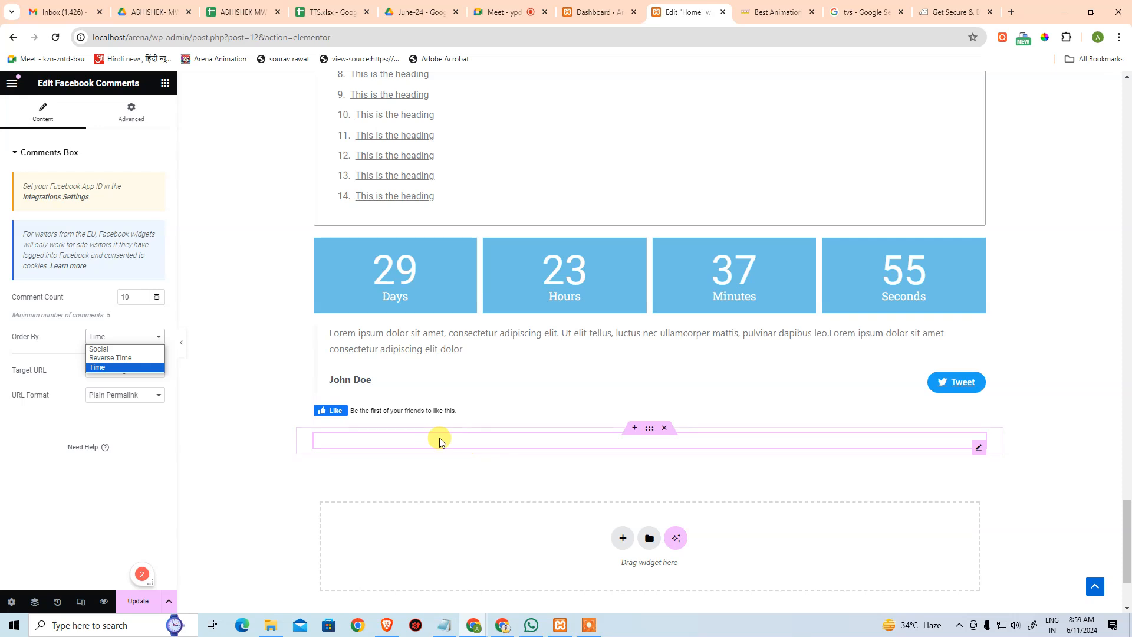
{"action": "left_click", "coordinate": [133, 348]}
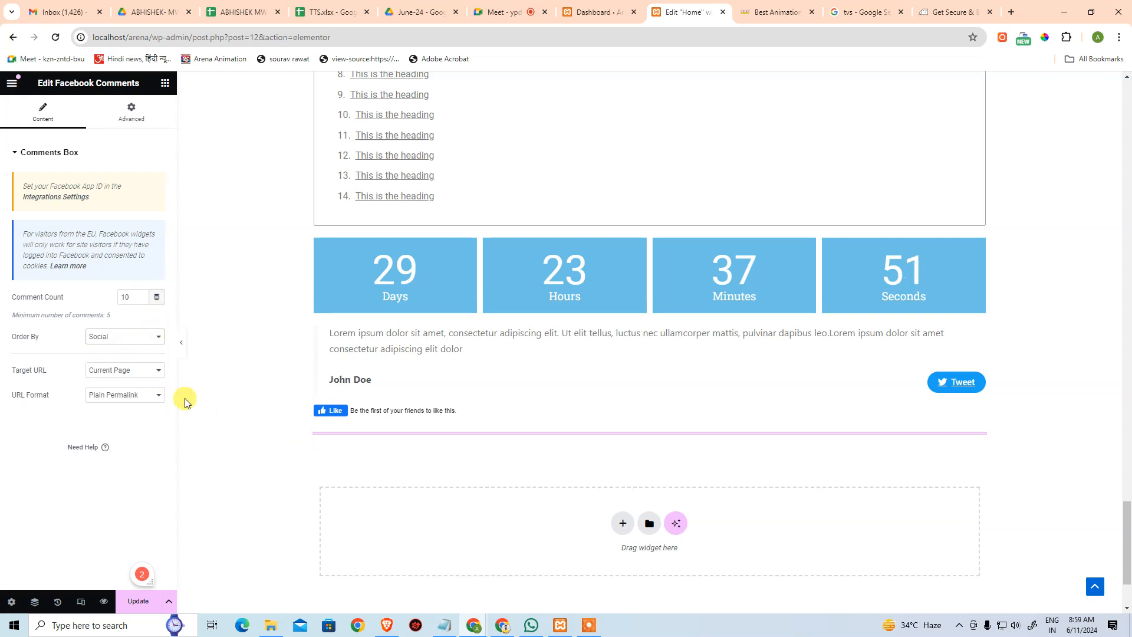
- Open the Integrations Settings link from the Facebook App ID notice, look through the page and return to the Home page editor
{"action": "left_click", "coordinate": [34, 198]}
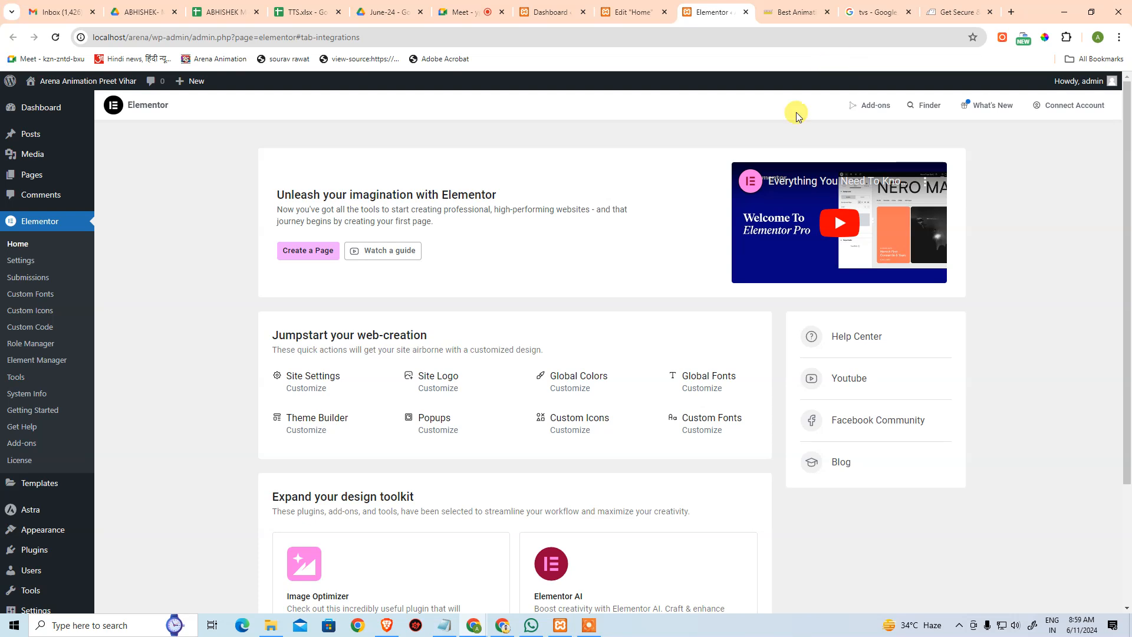
{"action": "scroll", "coordinate": [720, 389], "scroll_direction": "down", "scroll_amount": 3}
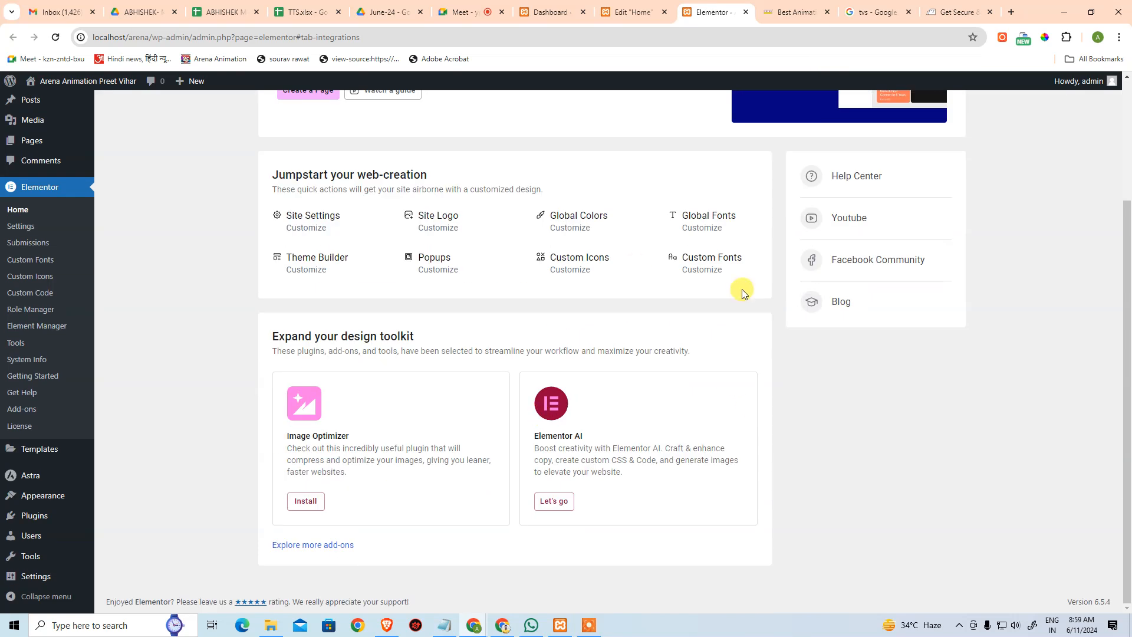
{"action": "scroll", "coordinate": [578, 354], "scroll_direction": "up", "scroll_amount": 3}
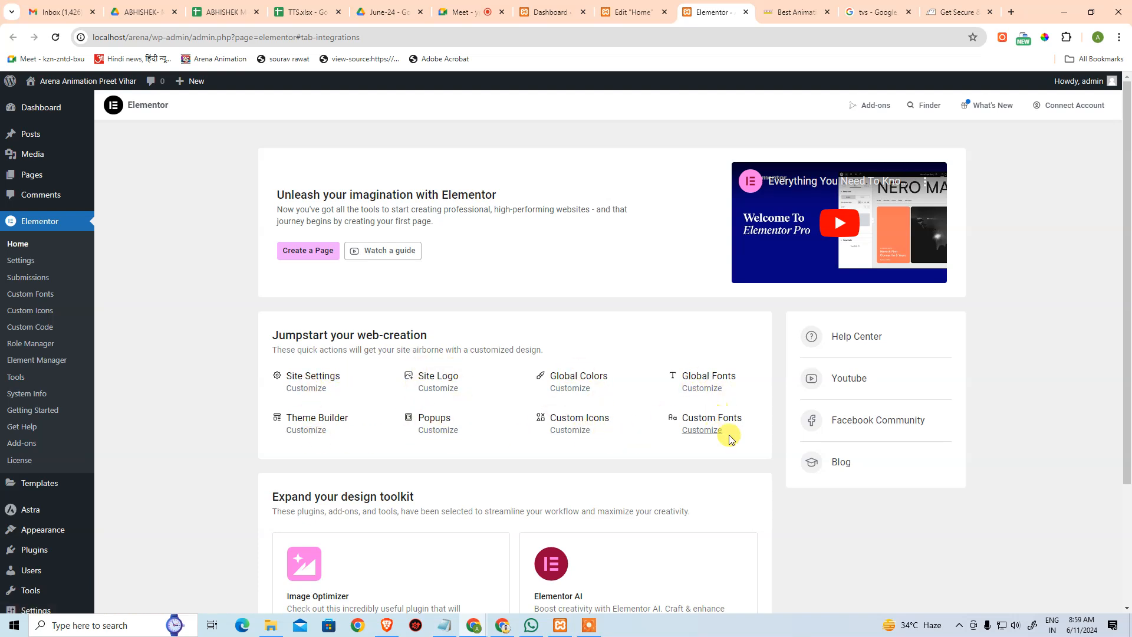
{"action": "scroll", "coordinate": [855, 440], "scroll_direction": "down", "scroll_amount": 3}
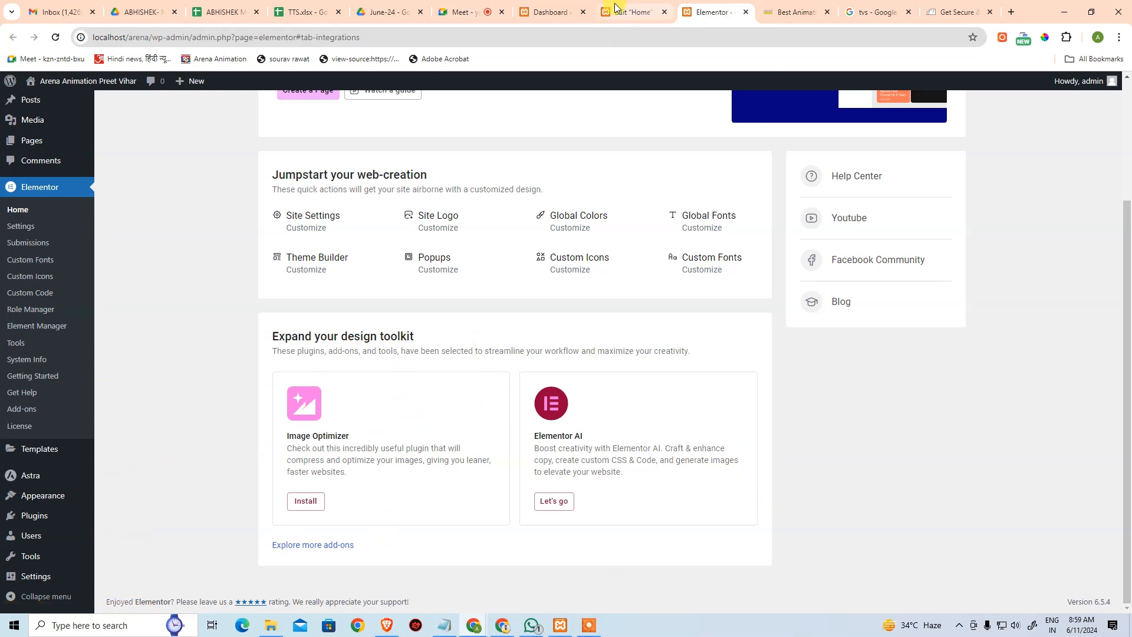
{"action": "scroll", "coordinate": [664, 342], "scroll_direction": "up", "scroll_amount": 3}
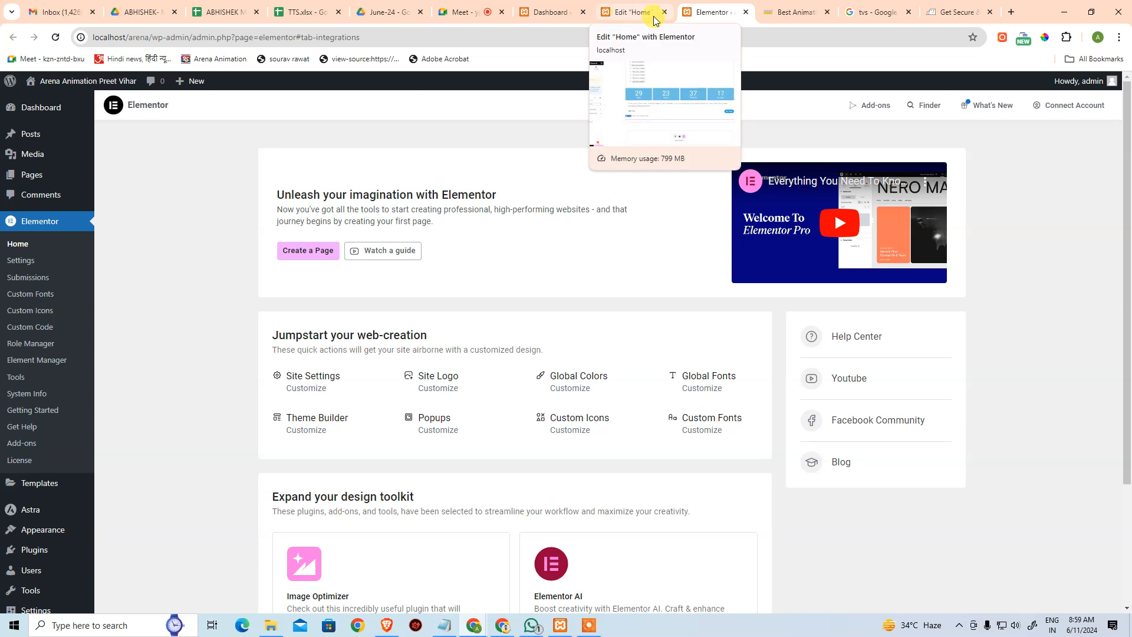
{"action": "left_click", "coordinate": [531, 625]}
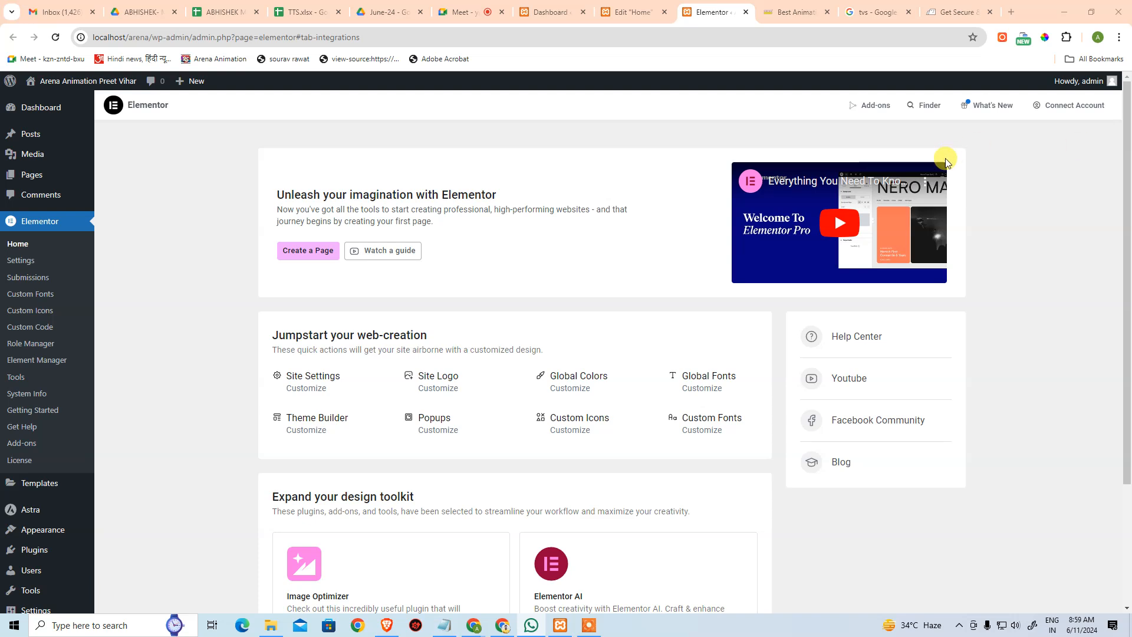
{"action": "left_click", "coordinate": [632, 12]}
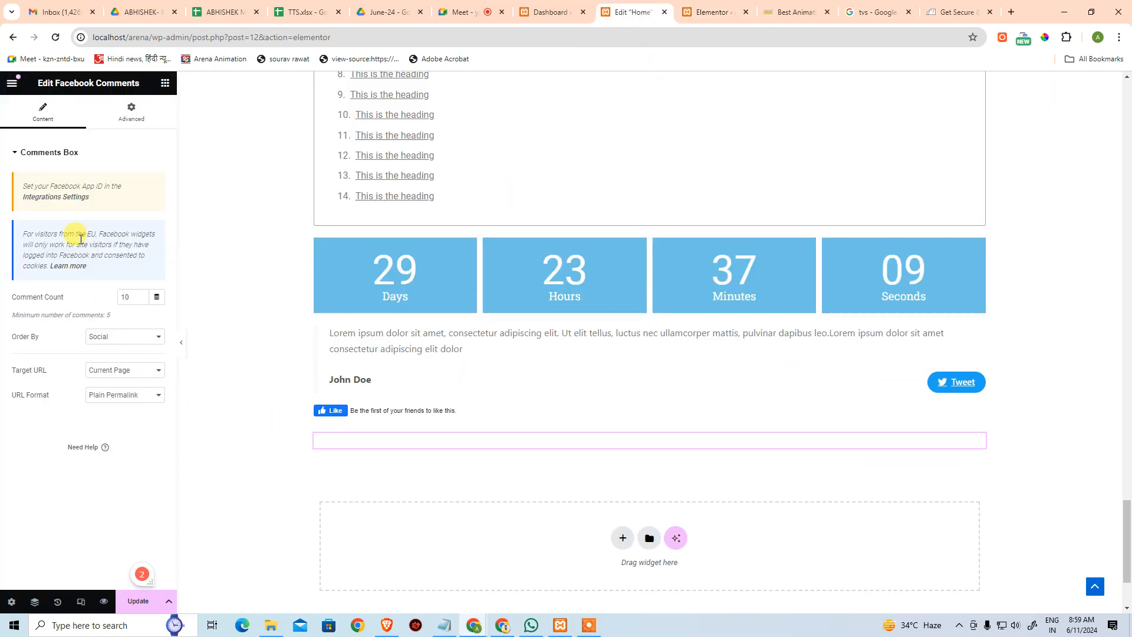
- Add a Facebook Embed widget in the empty drop area at the end of the page content
{"action": "left_click", "coordinate": [211, 225]}
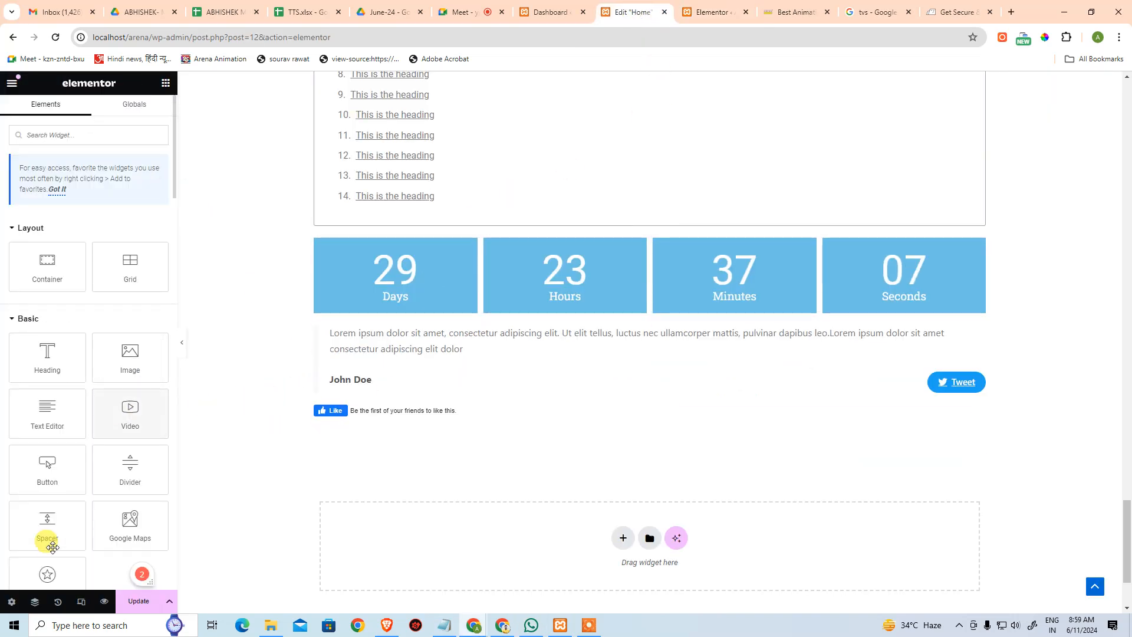
{"action": "scroll", "coordinate": [79, 472], "scroll_direction": "down", "scroll_amount": 7}
{"action": "scroll", "coordinate": [97, 484], "scroll_direction": "down", "scroll_amount": 5}
{"action": "scroll", "coordinate": [112, 475], "scroll_direction": "down", "scroll_amount": 2}
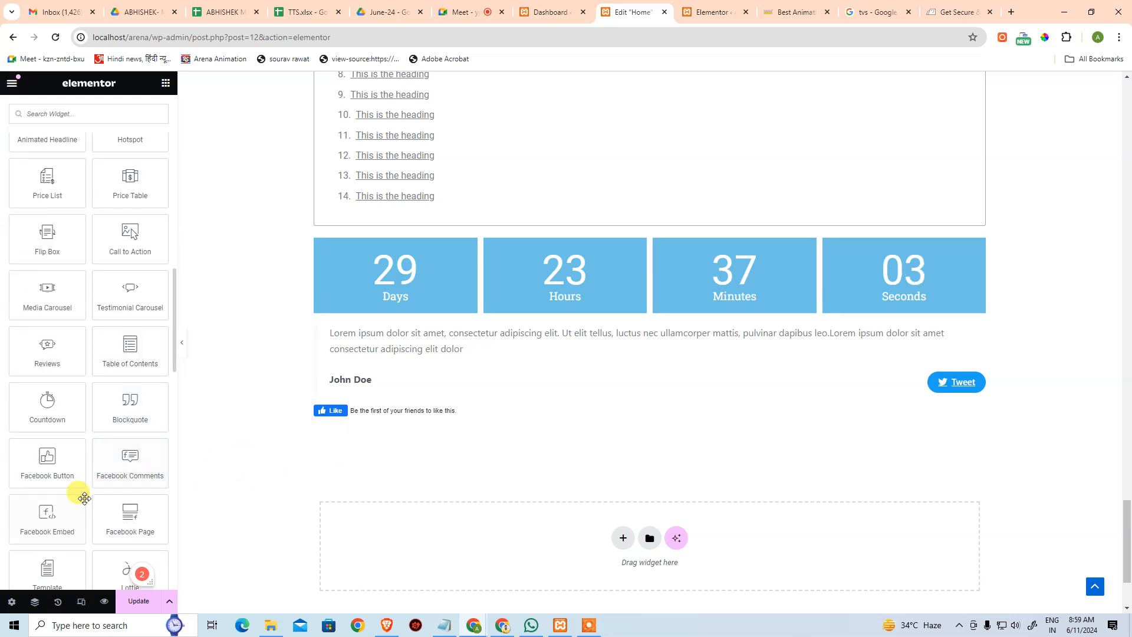
{"action": "left_click_drag", "start_coordinate": [52, 520], "coordinate": [622, 537]}
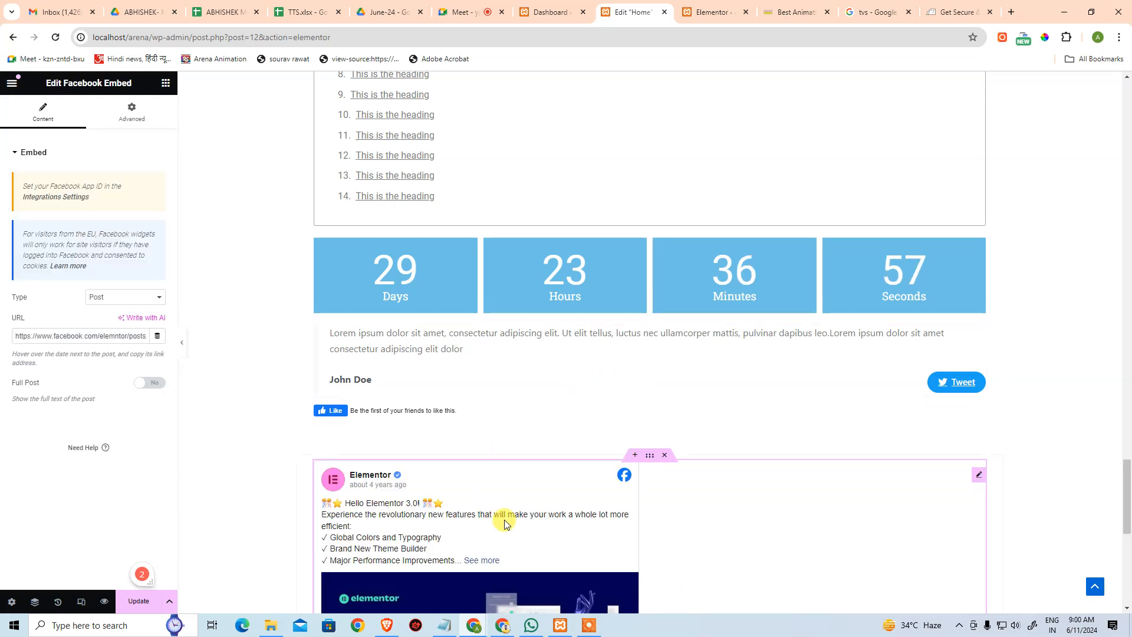
- Examine the new widget's default embedded post and its URL setting
{"action": "scroll", "coordinate": [537, 519], "scroll_direction": "down", "scroll_amount": 3}
{"action": "scroll", "coordinate": [547, 469], "scroll_direction": "down", "scroll_amount": 4}
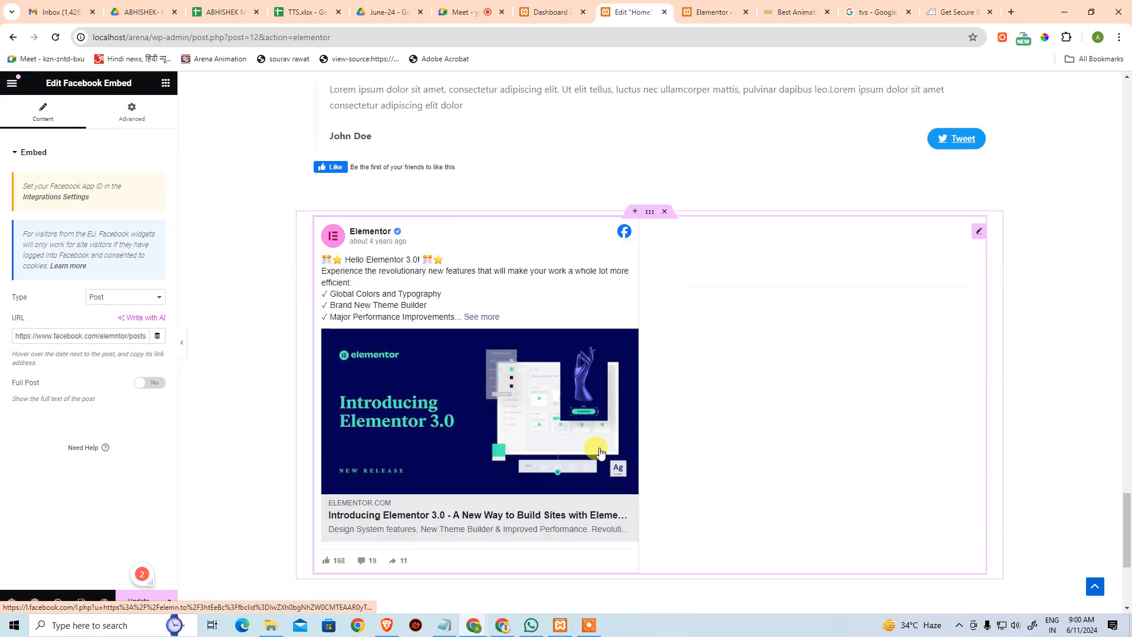
{"action": "scroll", "coordinate": [498, 387], "scroll_direction": "up", "scroll_amount": 2}
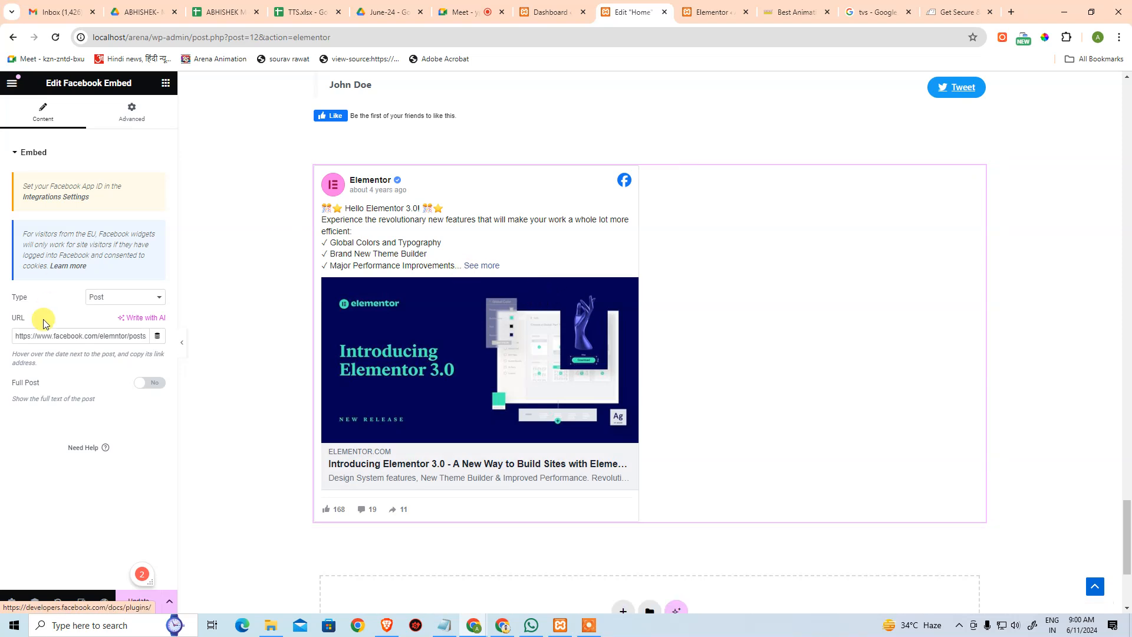
{"action": "left_click_drag", "start_coordinate": [109, 337], "coordinate": [157, 336]}
{"action": "left_click", "coordinate": [211, 342]}
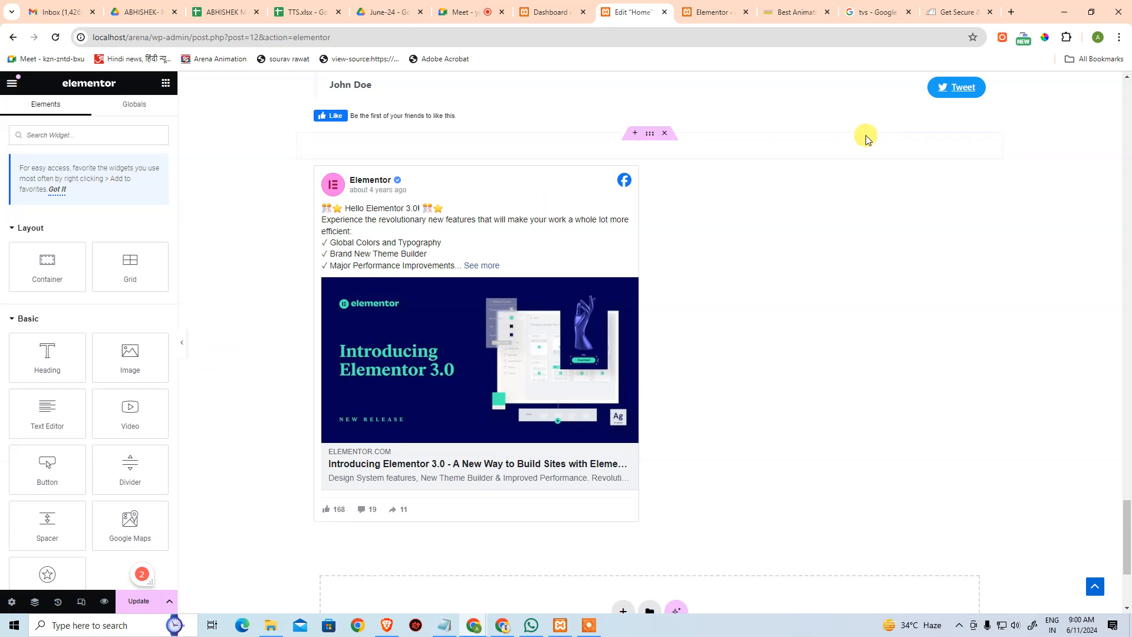
- Open the embedded Elementor 3.0 post on Facebook and look through its comments
{"action": "left_click", "coordinate": [561, 230]}
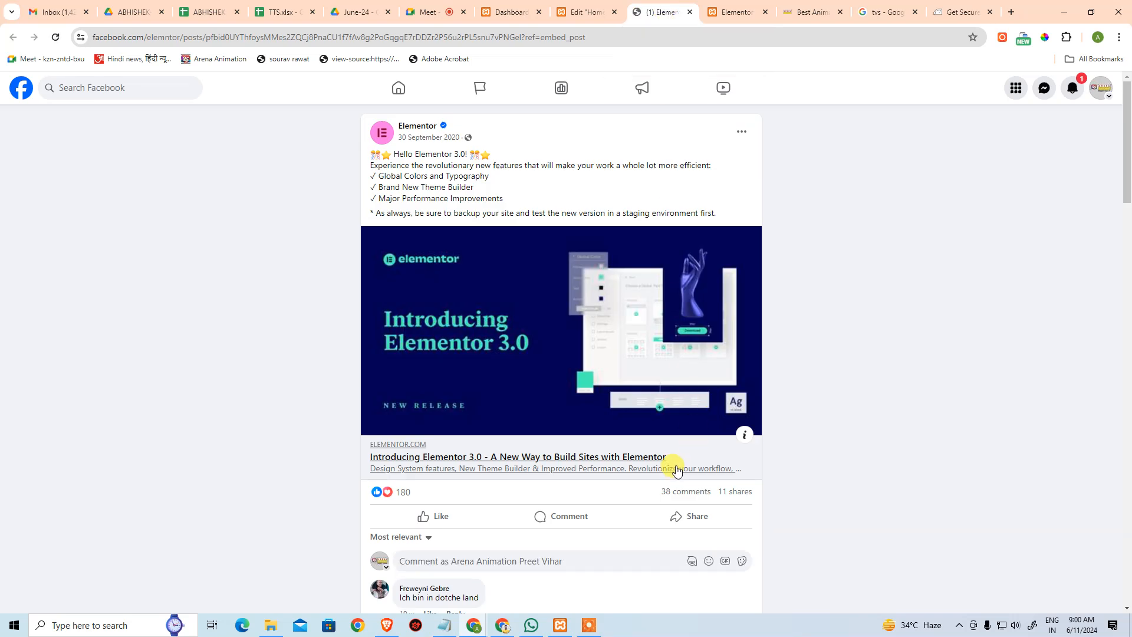
{"action": "scroll", "coordinate": [817, 301], "scroll_direction": "down", "scroll_amount": 5}
{"action": "scroll", "coordinate": [818, 302], "scroll_direction": "up", "scroll_amount": 5}
{"action": "scroll", "coordinate": [819, 302], "scroll_direction": "down", "scroll_amount": 5}
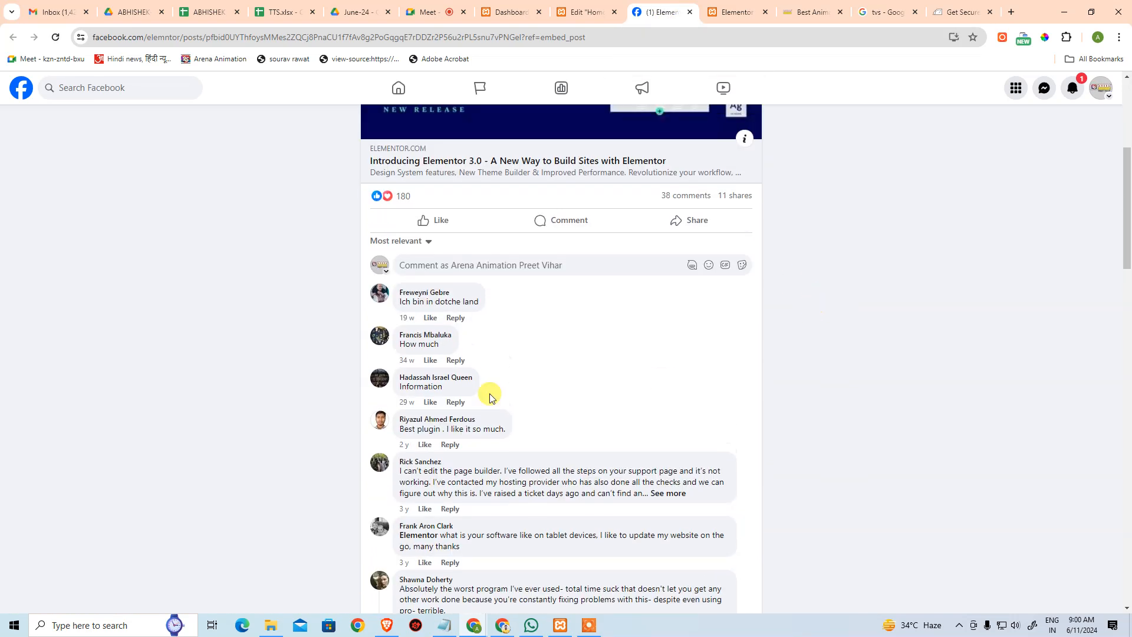
{"action": "scroll", "coordinate": [613, 177], "scroll_direction": "up", "scroll_amount": 4}
{"action": "scroll", "coordinate": [615, 105], "scroll_direction": "up", "scroll_amount": 2}
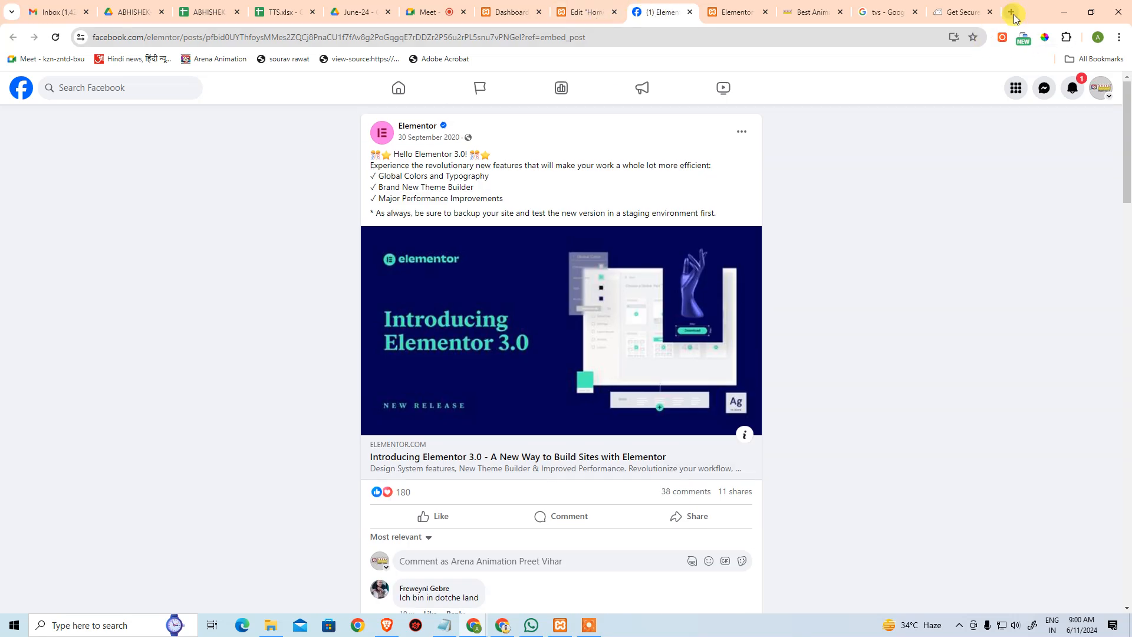
- Go to the Facebook page facebook.com/levasthu and open its reel about the desire fulfilment direction
{"action": "left_click_drag", "start_coordinate": [149, 40], "coordinate": [810, 43]}
{"action": "type", "text": "levasthu"}
{"action": "key", "text": "Return"}
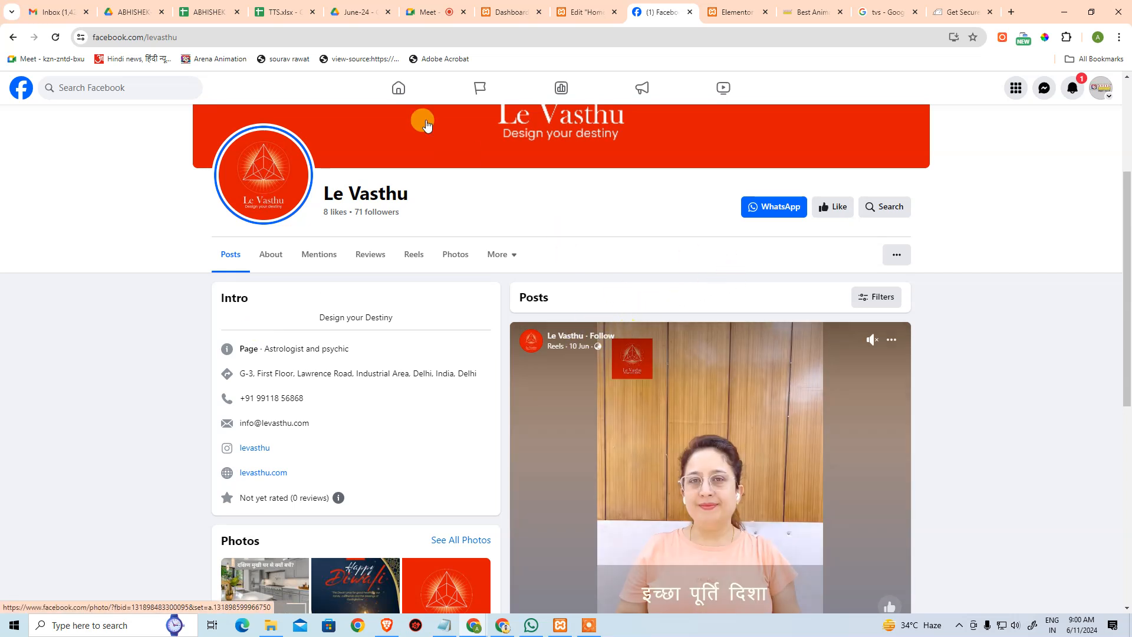
{"action": "scroll", "coordinate": [536, 92], "scroll_direction": "down", "scroll_amount": 3}
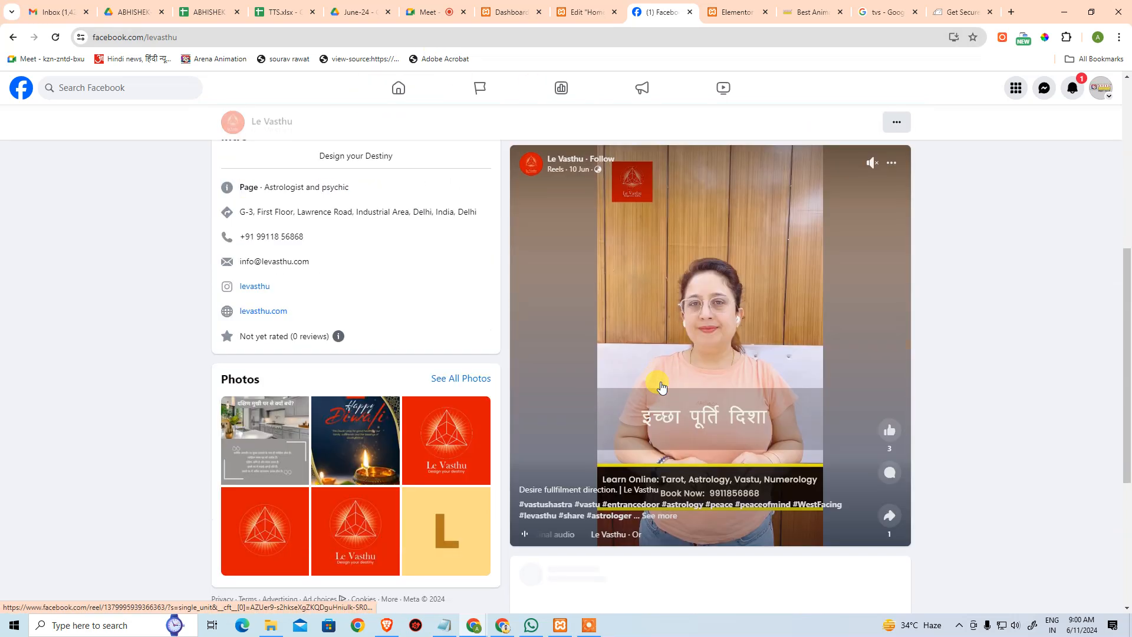
{"action": "left_click", "coordinate": [850, 305]}
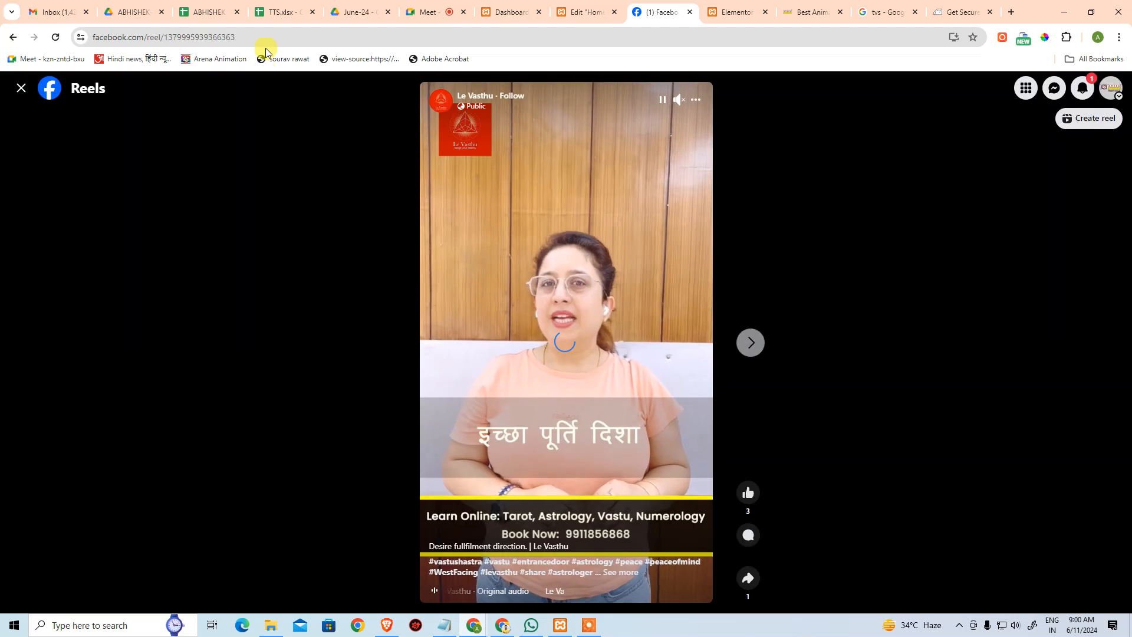
- Copy the reel's web address, close the Facebook page and set the address as the Facebook Embed widget's post URL
{"action": "left_click", "coordinate": [271, 37]}
{"action": "key", "text": "ctrl+c"}
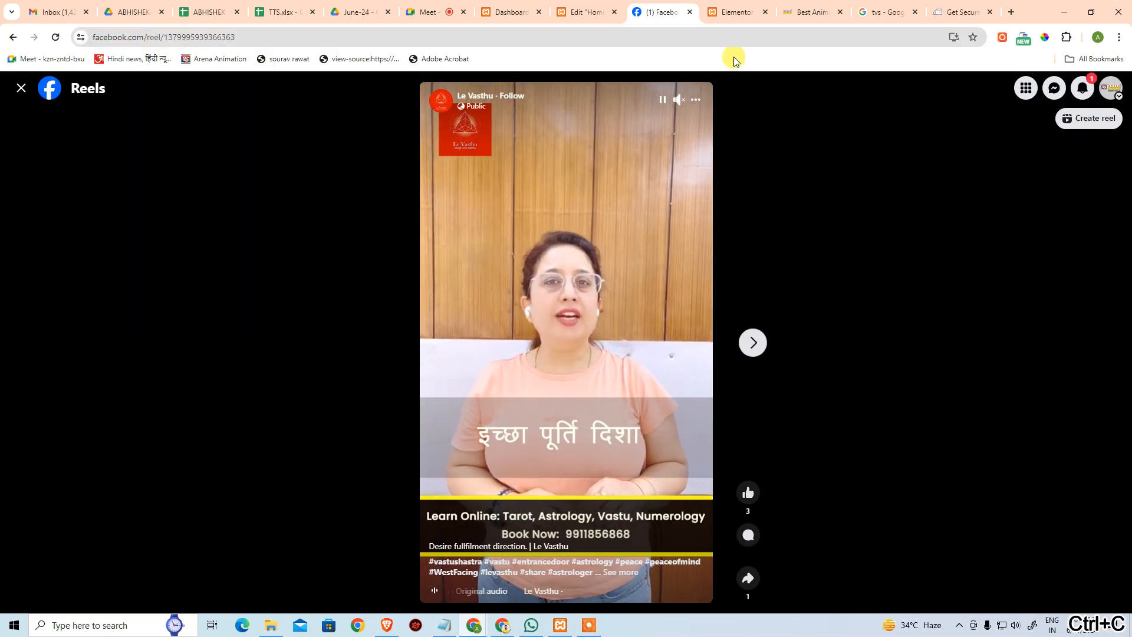
{"action": "middle_click", "coordinate": [660, 13]}
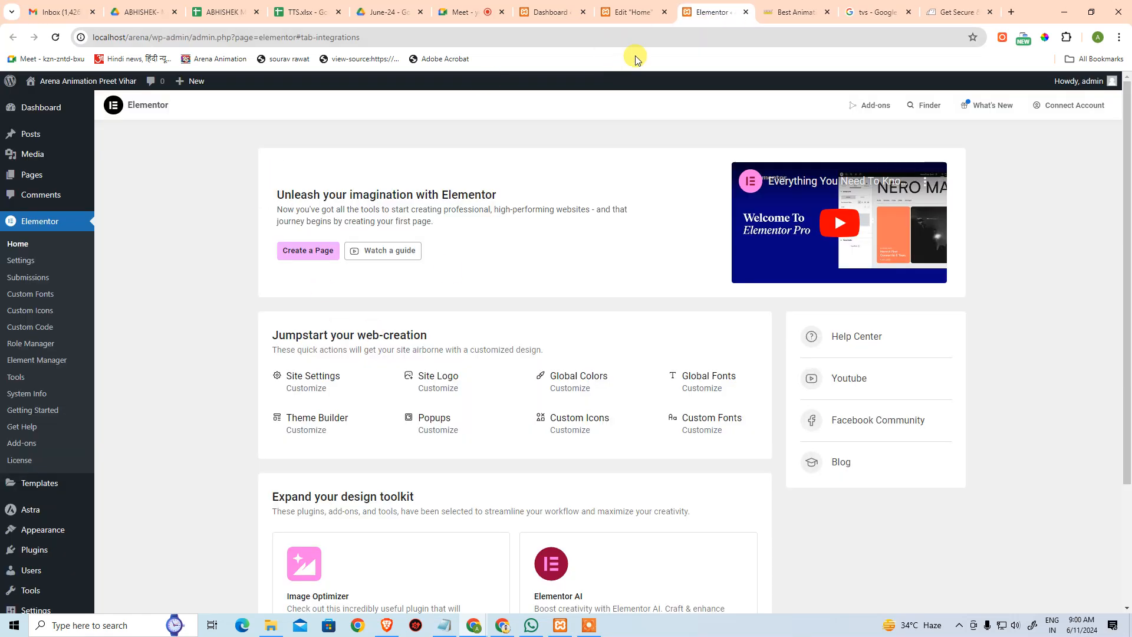
{"action": "left_click", "coordinate": [634, 13]}
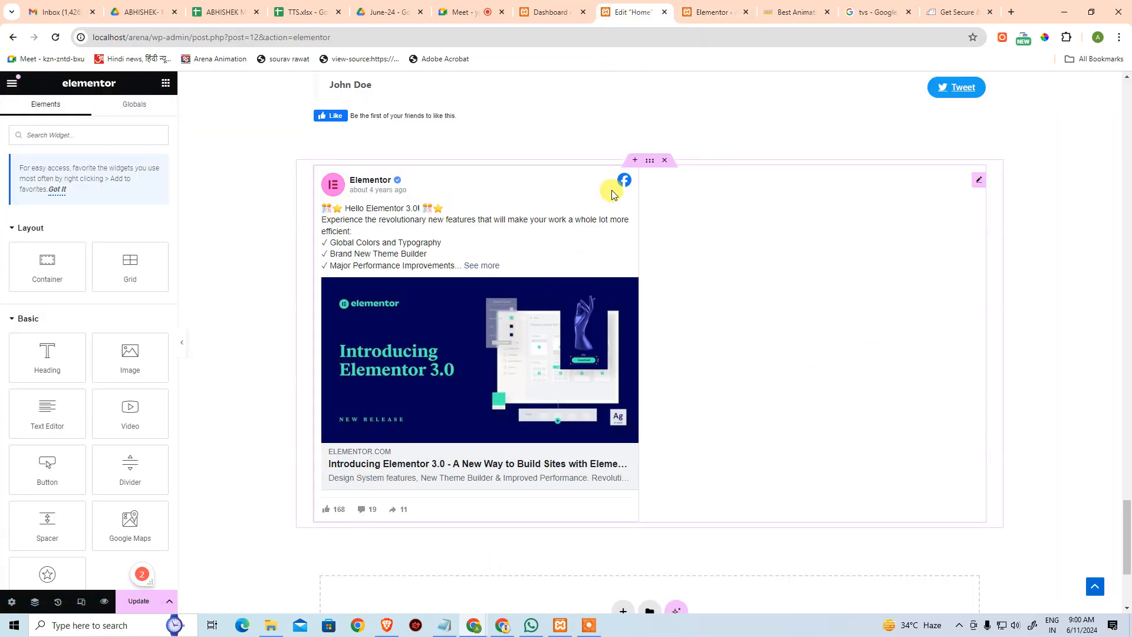
{"action": "left_click", "coordinate": [979, 183]}
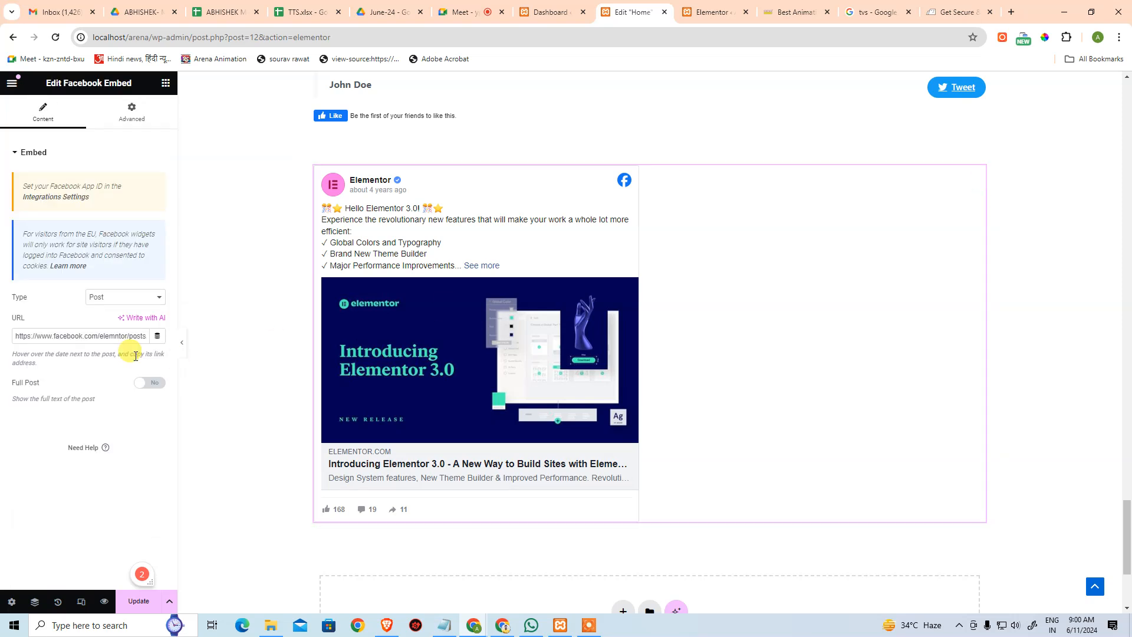
{"action": "key", "text": "ctrl+a"}
{"action": "key", "text": "ctrl+v"}
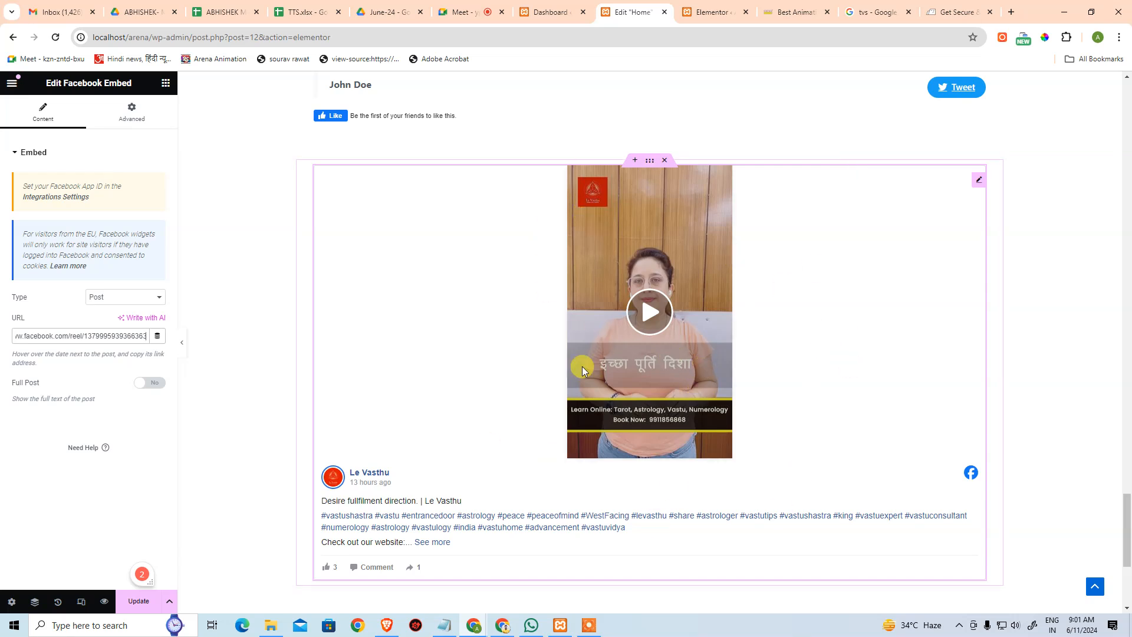
{"action": "scroll", "coordinate": [589, 419], "scroll_direction": "down", "scroll_amount": 1}
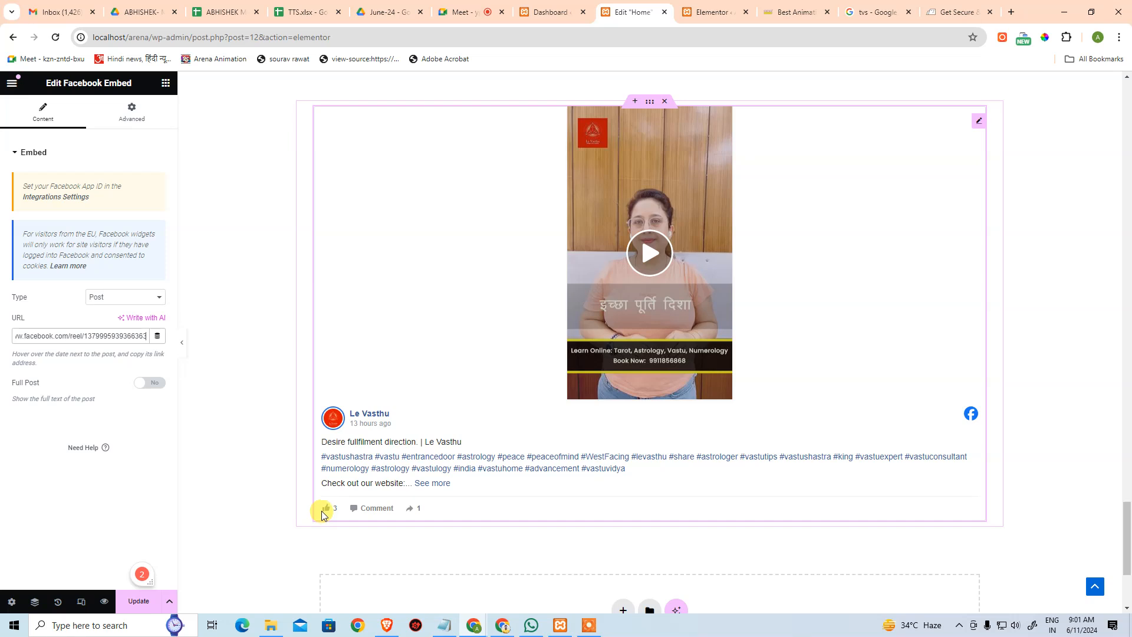
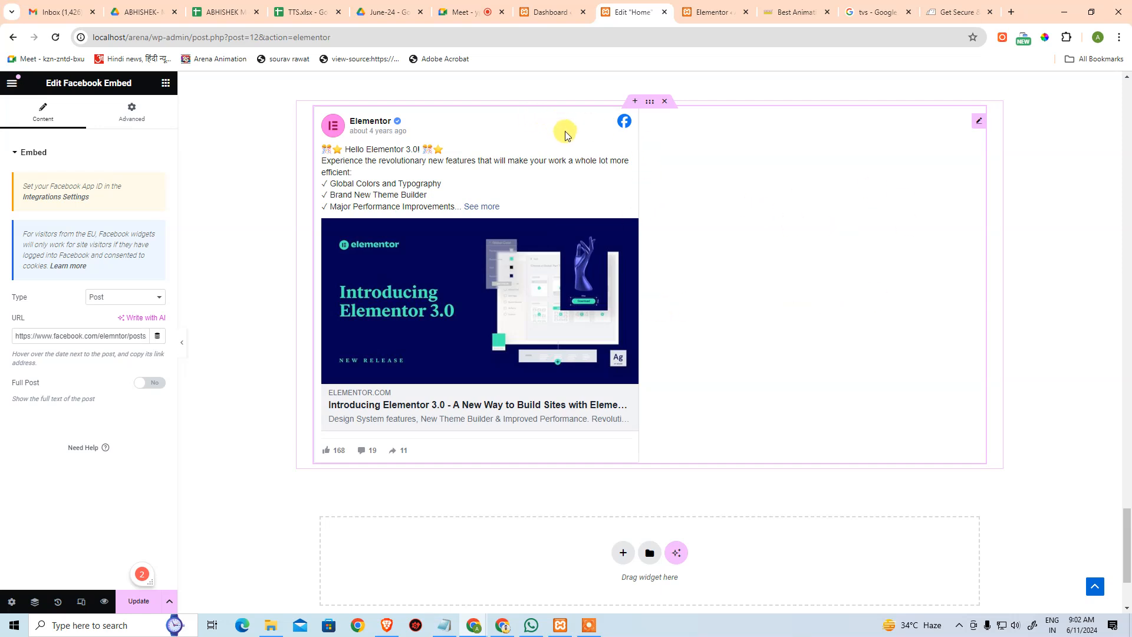
- Preview the Facebook Embed widget with the Video type and set its type to Comment
{"action": "left_click", "coordinate": [119, 299]}
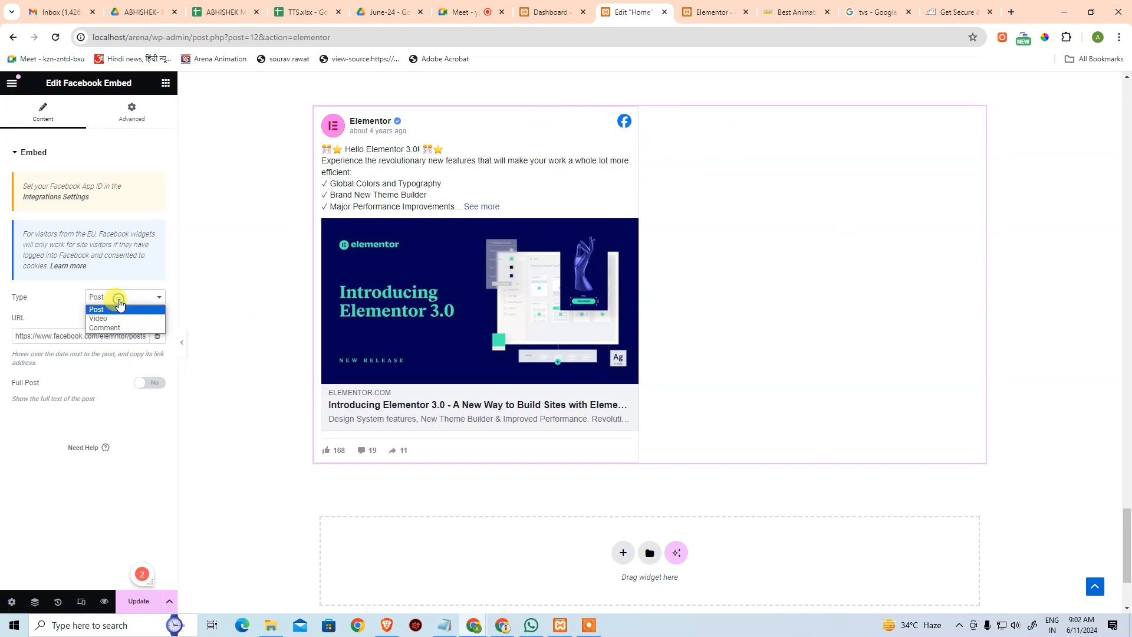
{"action": "left_click", "coordinate": [117, 319]}
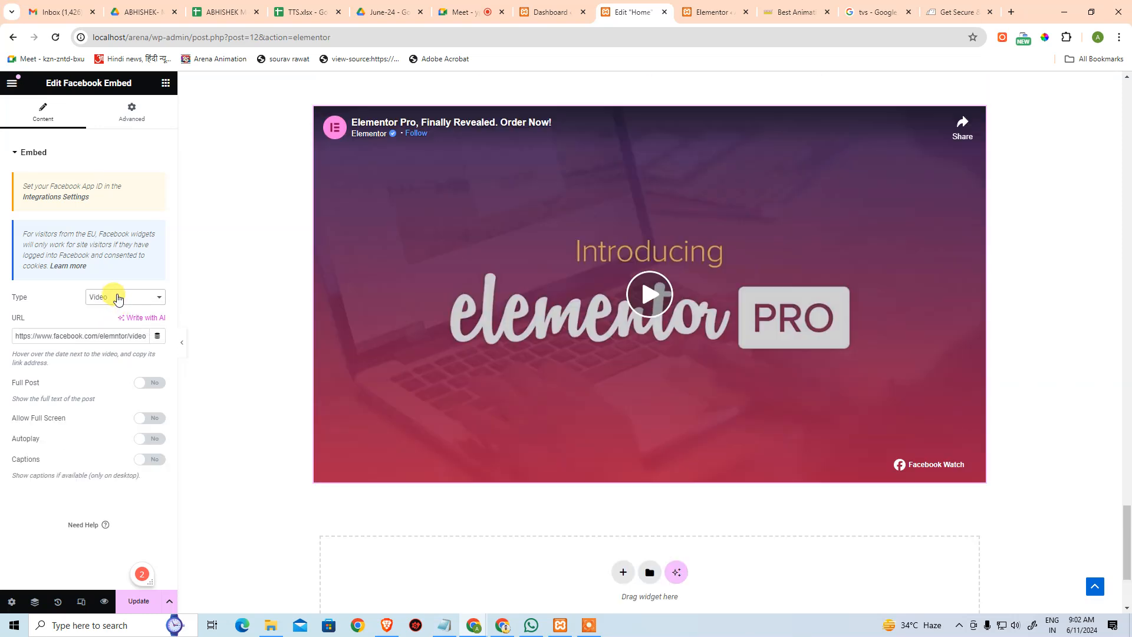
{"action": "left_click", "coordinate": [118, 297]}
{"action": "left_click", "coordinate": [110, 327]}
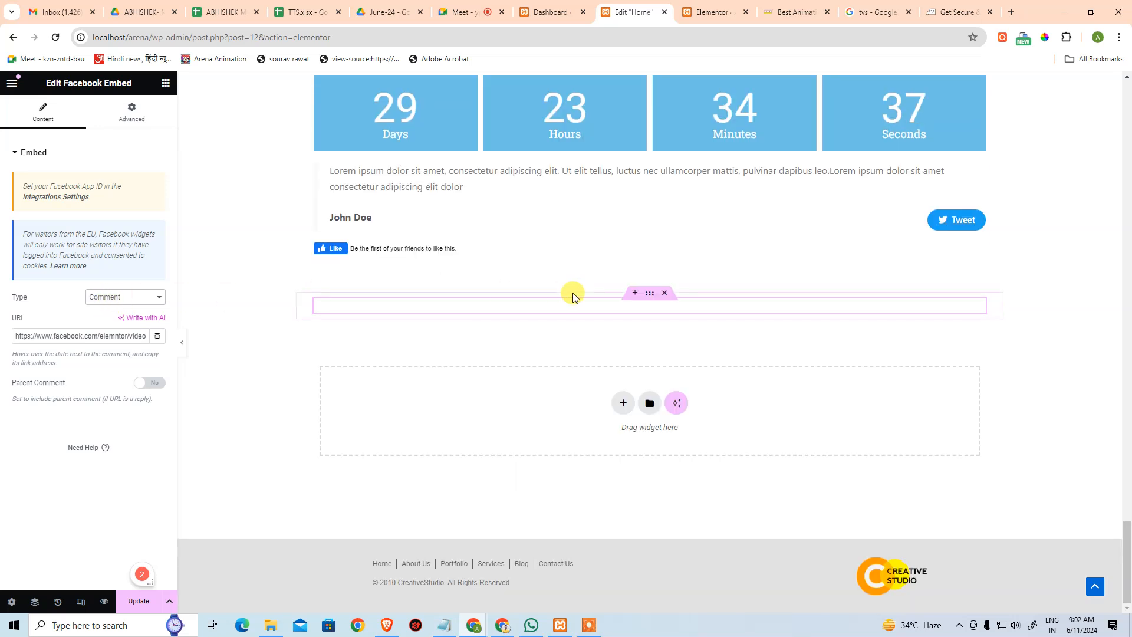
- Set the Facebook Embed widget's type to Post and replace its URL with the copied reel address
{"action": "left_click", "coordinate": [129, 298]}
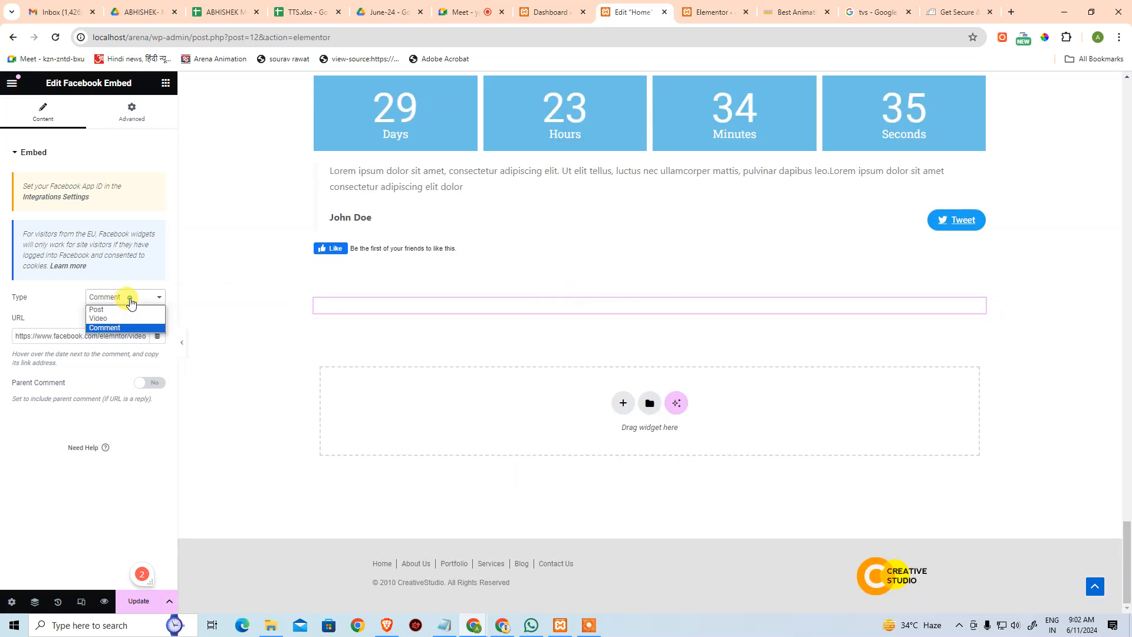
{"action": "left_click", "coordinate": [130, 311]}
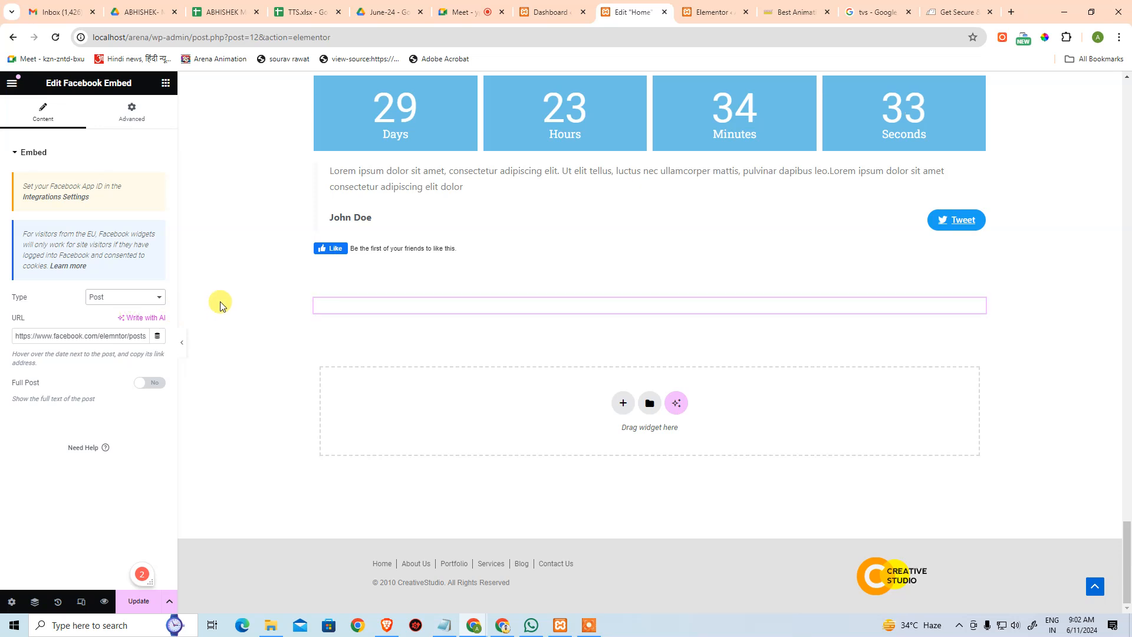
{"action": "left_click", "coordinate": [72, 335]}
{"action": "key", "text": "ctrl+a"}
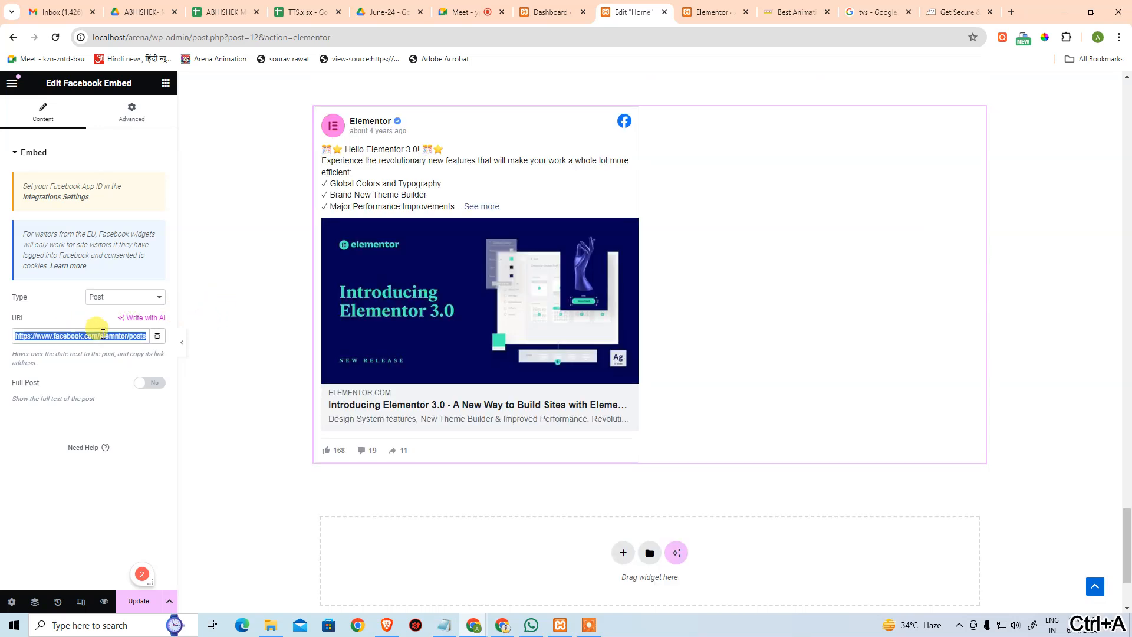
{"action": "key", "text": "ctrl+v"}
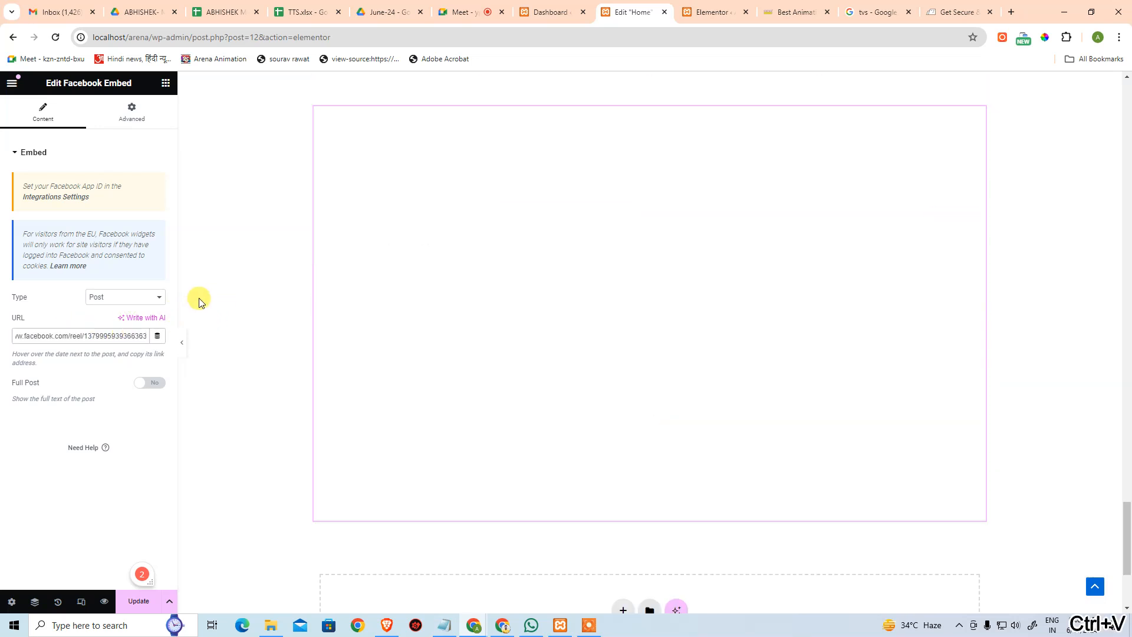
- Set the Facebook Embed widget's type to Video, replace its URL with the copied reel address and look over the embedded reel
{"action": "left_click", "coordinate": [136, 298]}
{"action": "left_click", "coordinate": [128, 319]}
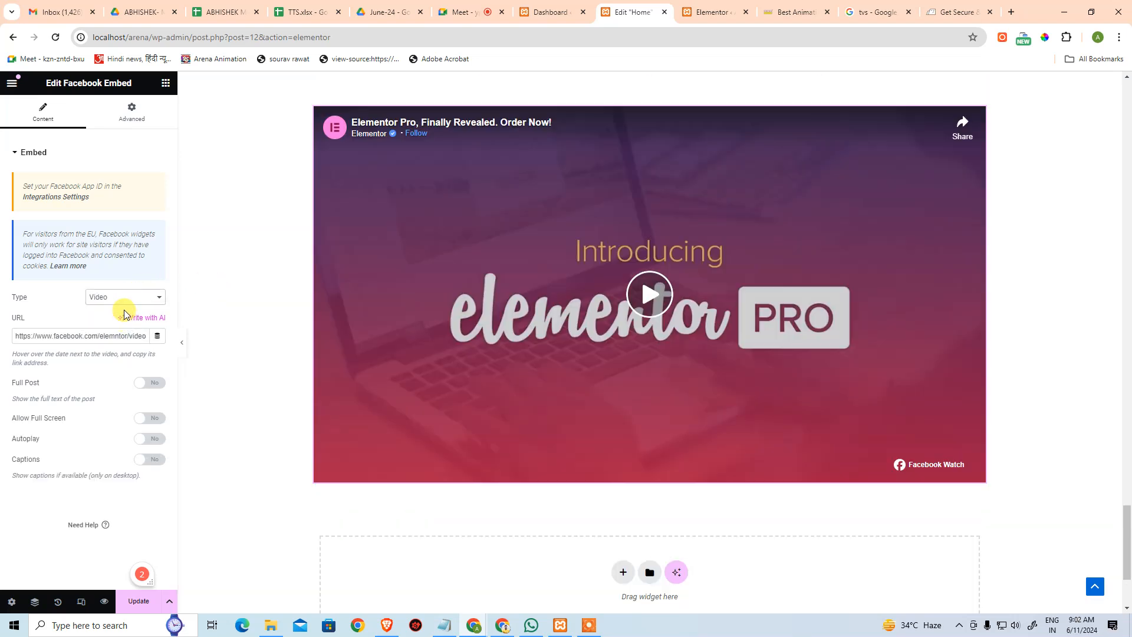
{"action": "left_click", "coordinate": [99, 337]}
{"action": "key", "text": "ctrl+a"}
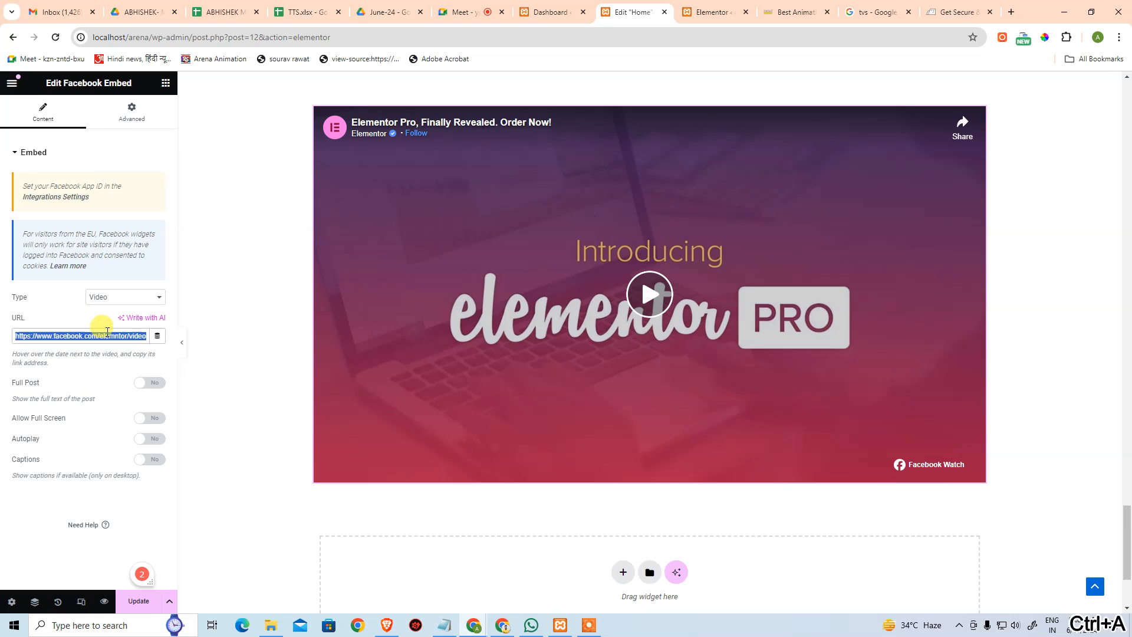
{"action": "key", "text": "ctrl+v"}
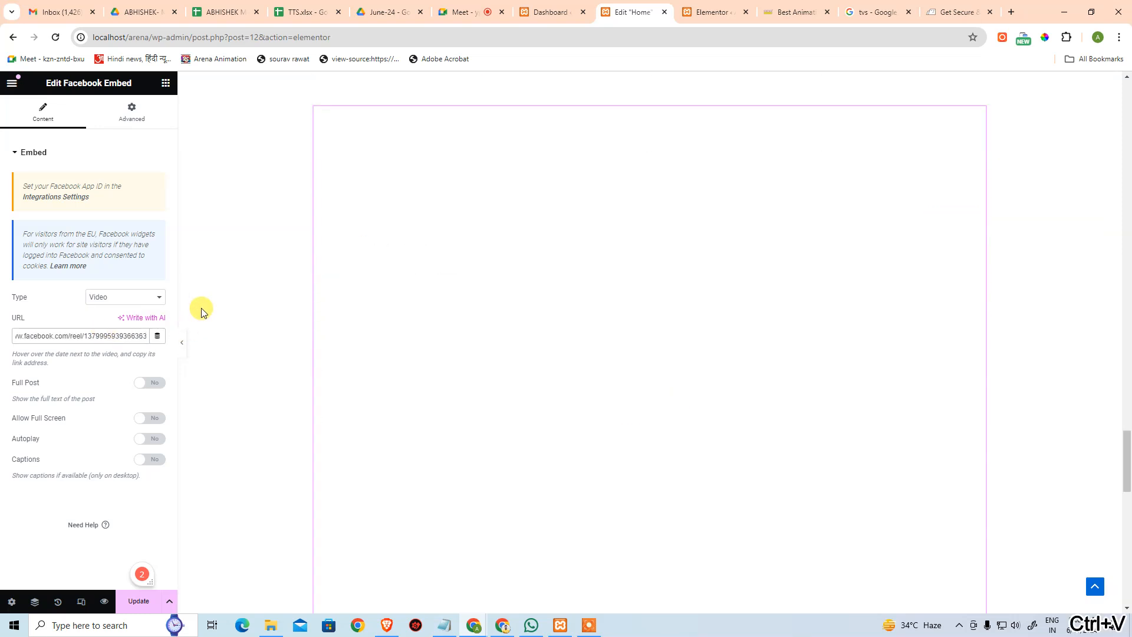
{"action": "scroll", "coordinate": [589, 354], "scroll_direction": "down", "scroll_amount": 10}
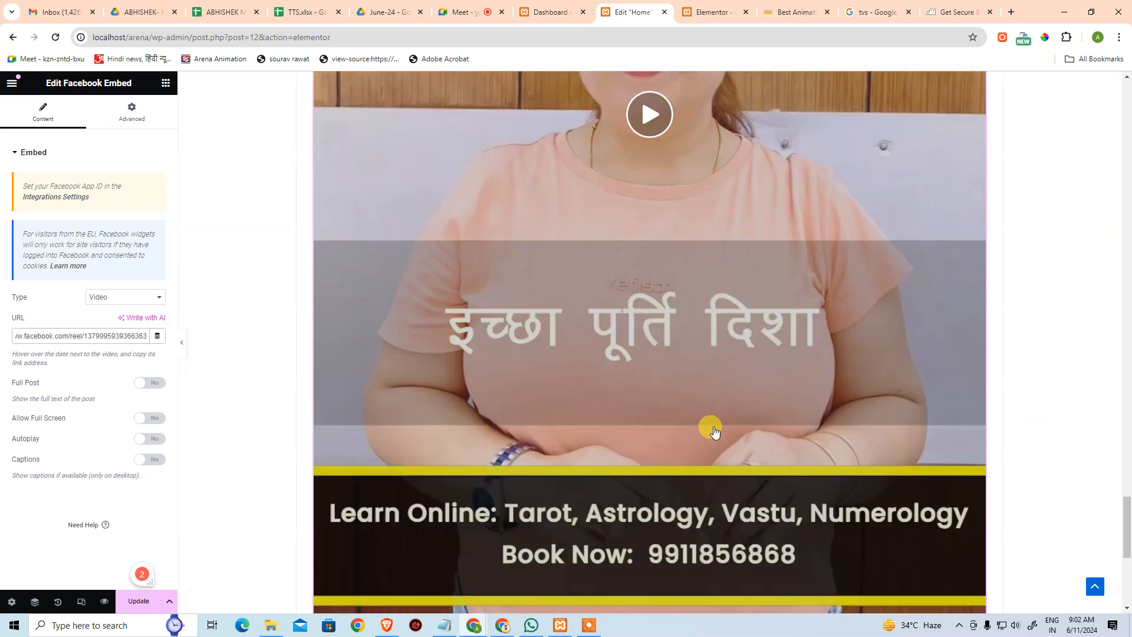
{"action": "scroll", "coordinate": [716, 419], "scroll_direction": "up", "scroll_amount": 5}
{"action": "scroll", "coordinate": [719, 419], "scroll_direction": "down", "scroll_amount": 10}
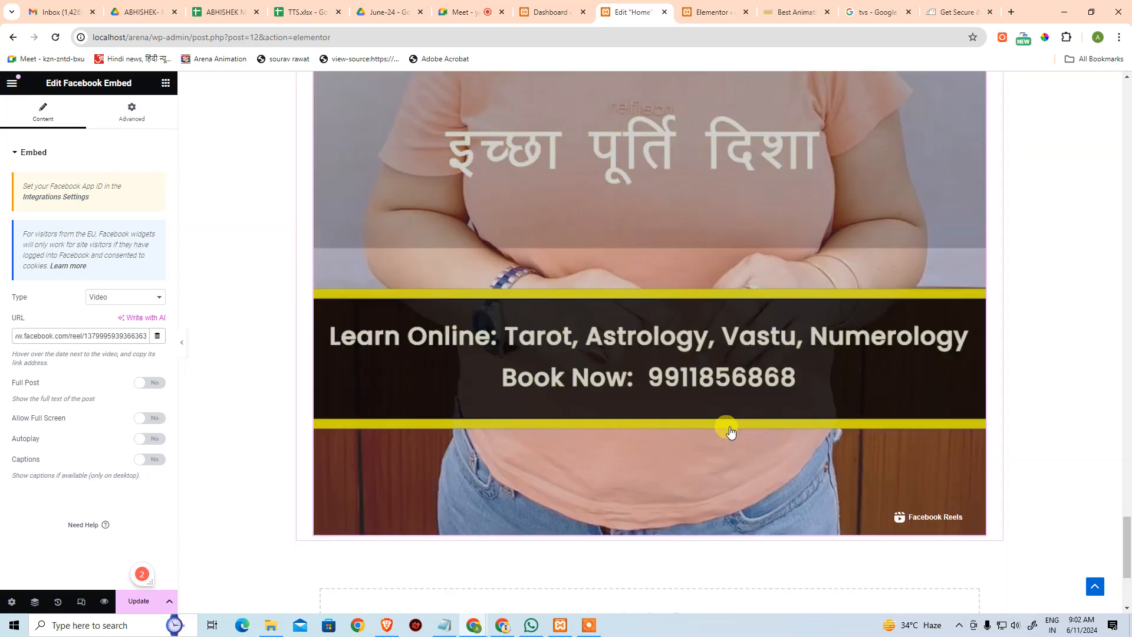
{"action": "scroll", "coordinate": [557, 389], "scroll_direction": "up", "scroll_amount": 5}
- Set the Facebook Embed widget's type back to Post and view the embedded reel post
{"action": "left_click", "coordinate": [113, 302]}
{"action": "left_click", "coordinate": [108, 310]}
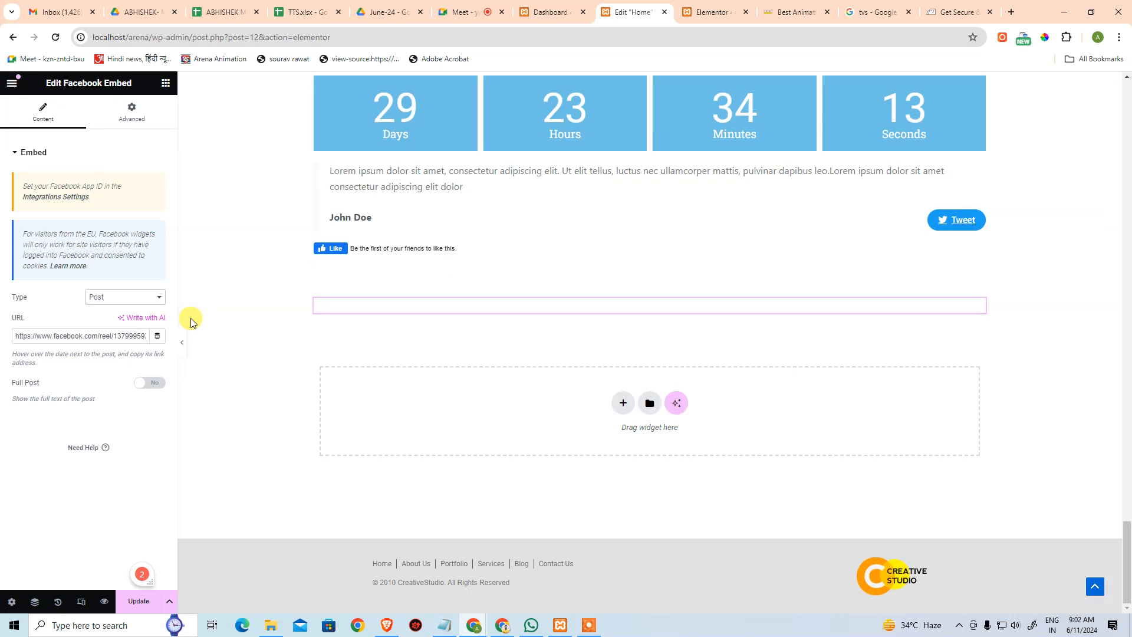
{"action": "scroll", "coordinate": [333, 293], "scroll_direction": "up", "scroll_amount": 5}
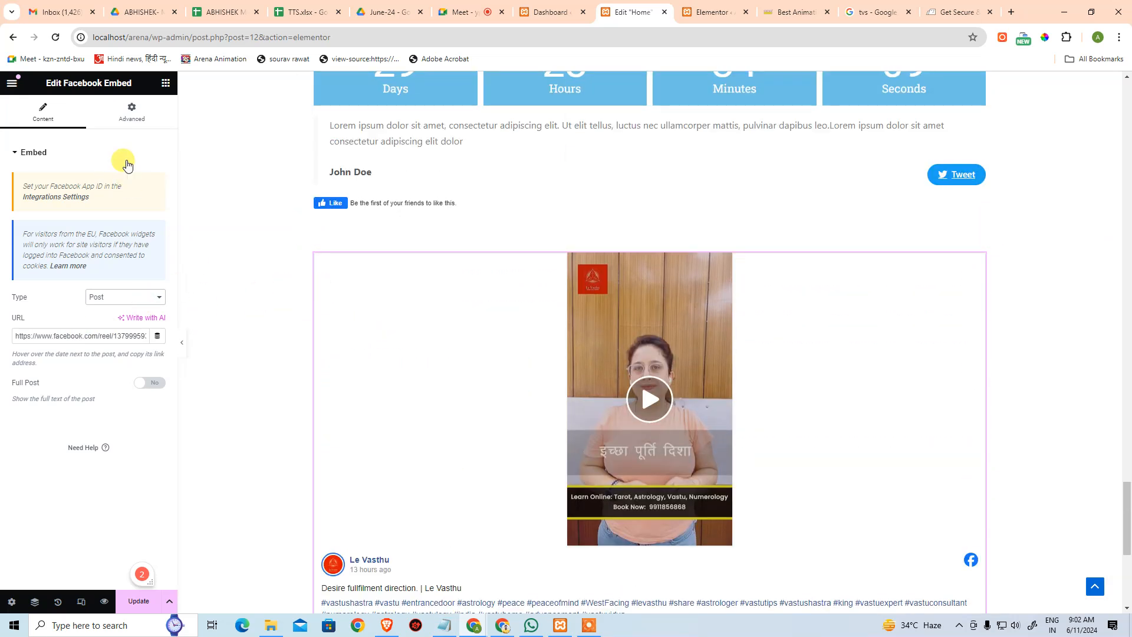
- Add a Facebook Page widget below the embedded reel post
{"action": "left_click", "coordinate": [263, 211]}
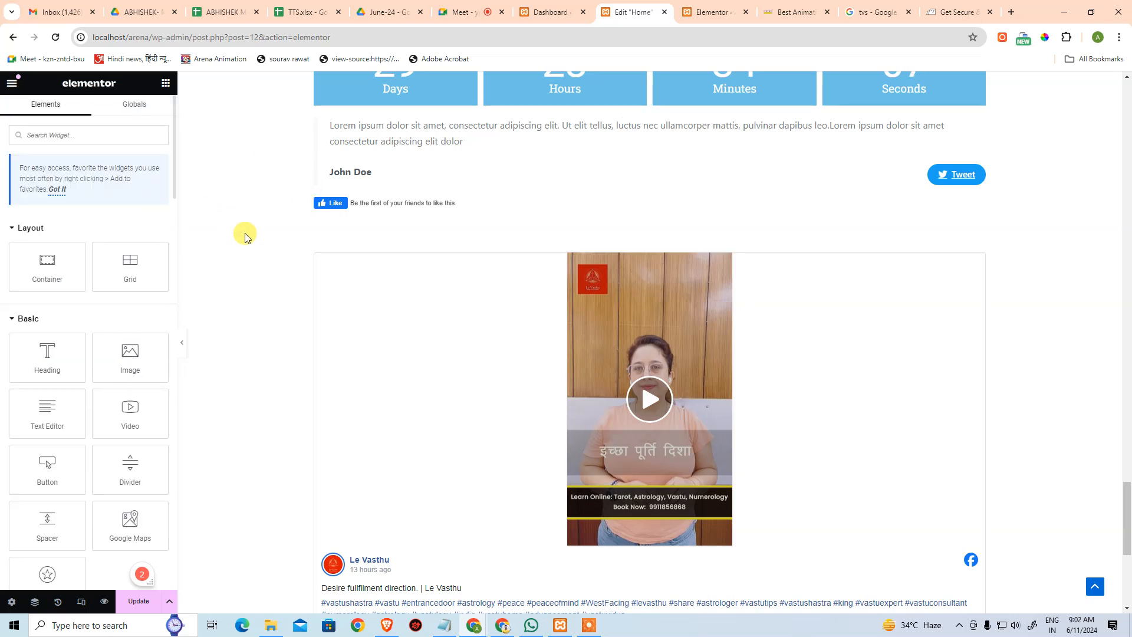
{"action": "scroll", "coordinate": [83, 409], "scroll_direction": "down", "scroll_amount": 18}
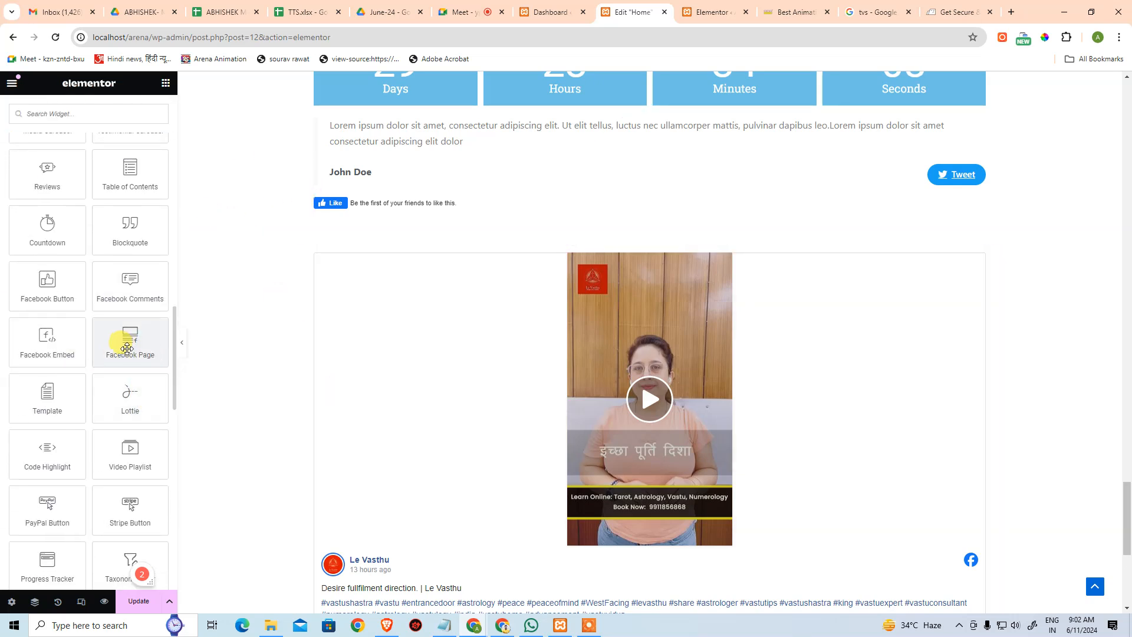
{"action": "scroll", "coordinate": [127, 346], "scroll_direction": "down", "scroll_amount": 5}
{"action": "scroll", "coordinate": [503, 395], "scroll_direction": "down", "scroll_amount": 5}
{"action": "scroll", "coordinate": [88, 312], "scroll_direction": "up", "scroll_amount": 3}
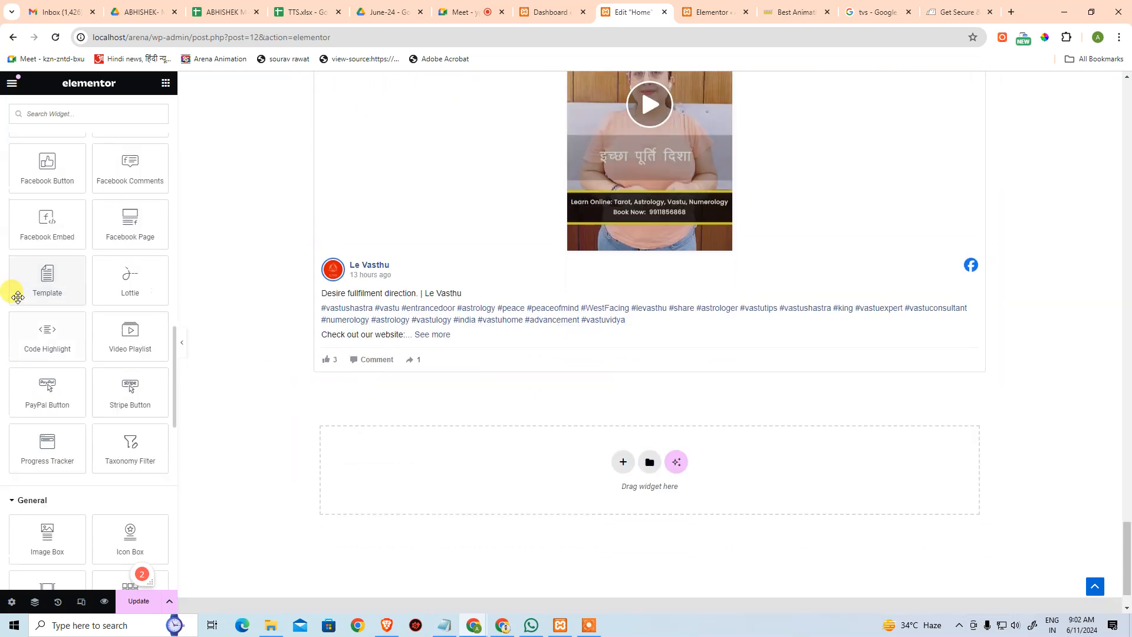
{"action": "left_click_drag", "start_coordinate": [121, 222], "coordinate": [577, 462]}
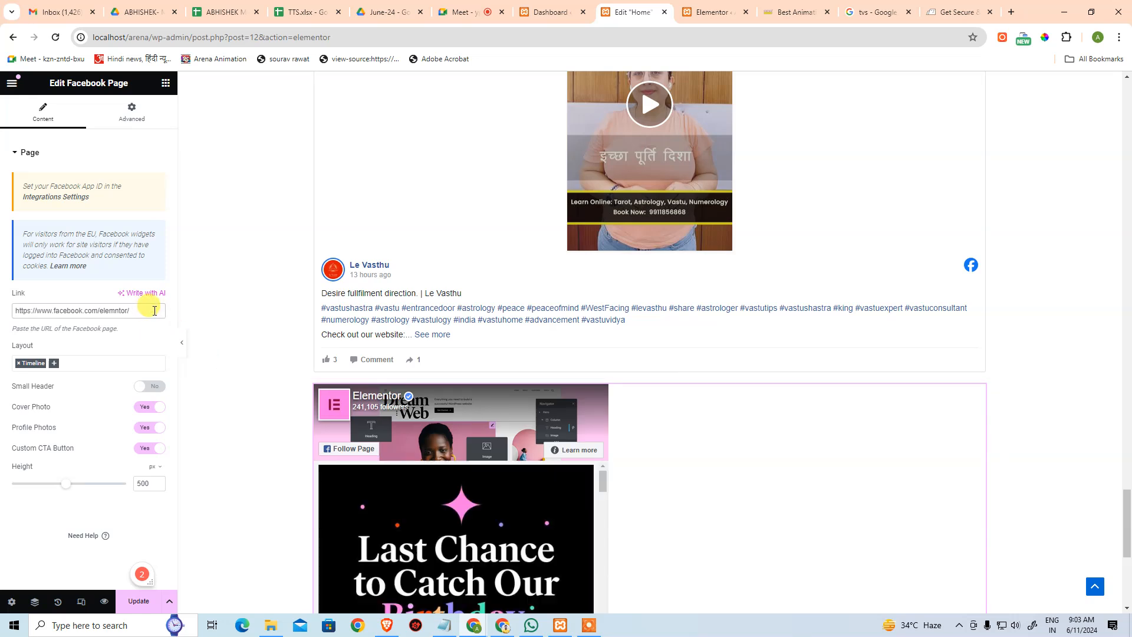
{"action": "key", "text": "ctrl+shift+Left"}
{"action": "type", "text": "levasthu/"}
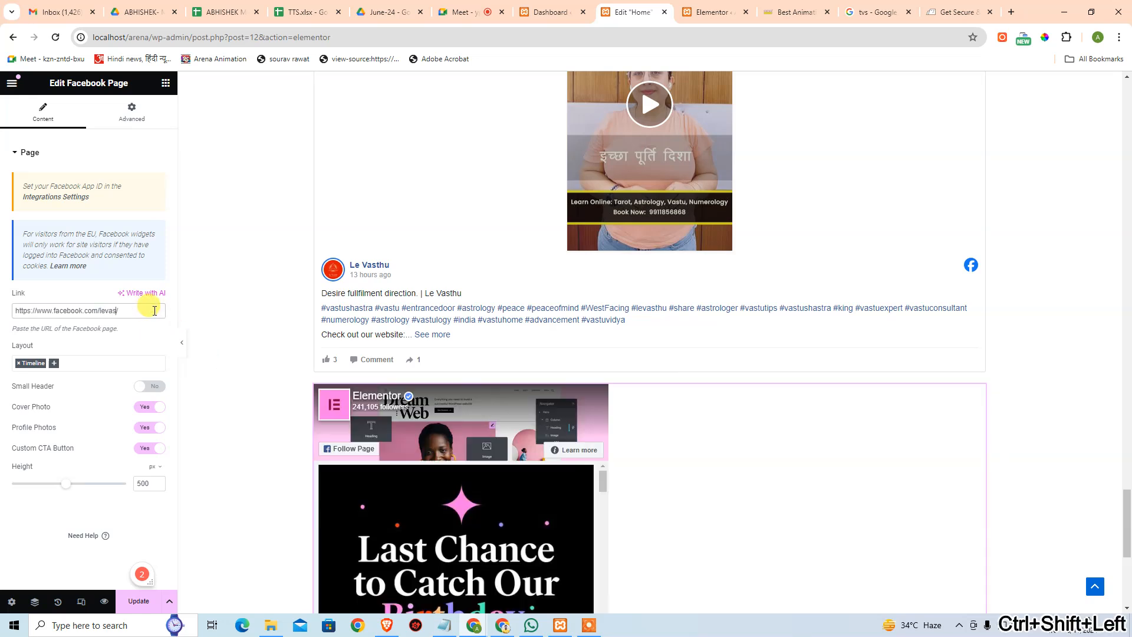
{"action": "left_click", "coordinate": [189, 325]}
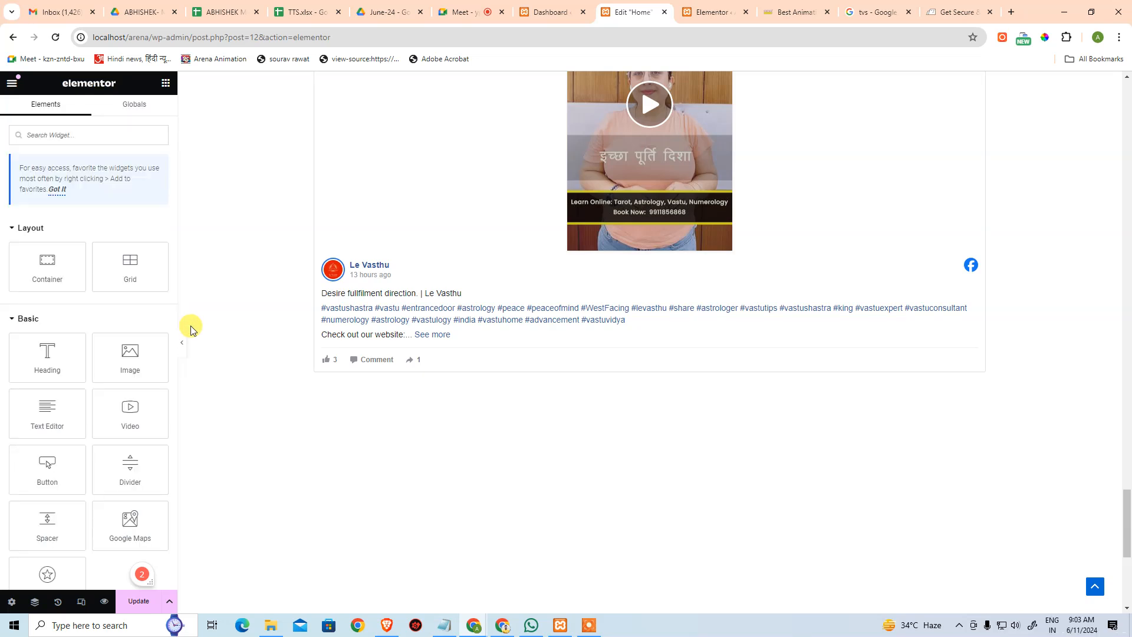
{"action": "scroll", "coordinate": [259, 352], "scroll_direction": "down", "scroll_amount": 7}
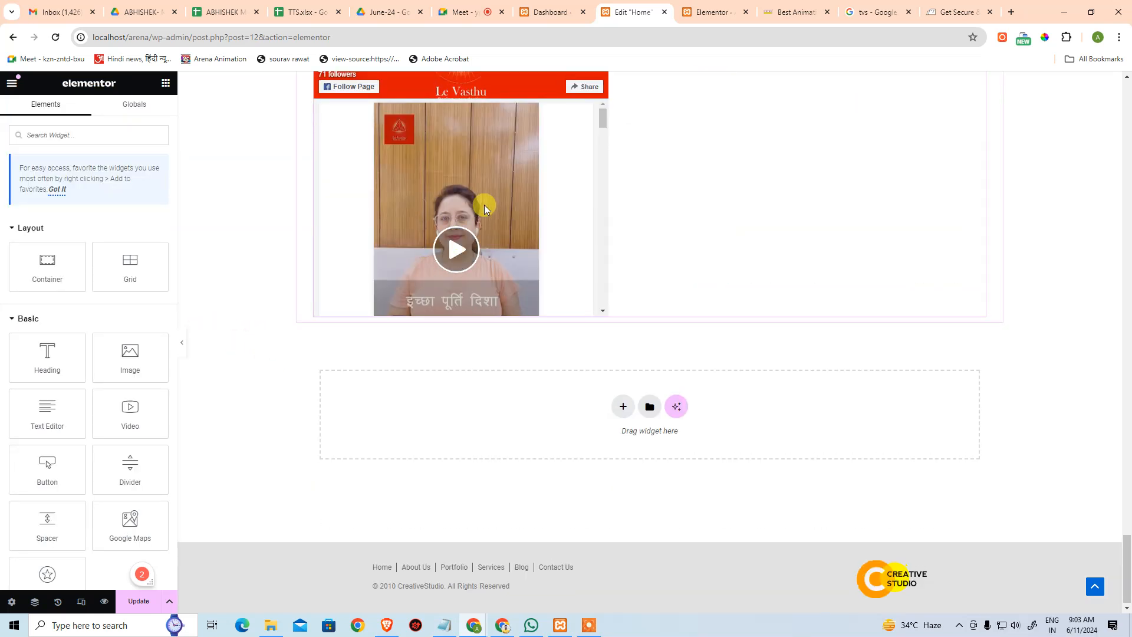
{"action": "scroll", "coordinate": [484, 205], "scroll_direction": "up", "scroll_amount": 3}
{"action": "mouse_move", "coordinate": [598, 287]}
{"action": "left_mouse_down"}
{"action": "mouse_move", "coordinate": [598, 482]}
{"action": "mouse_move", "coordinate": [603, 287]}
{"action": "left_mouse_up"}
- Try the Facebook Page widget with the small header on, the cover photo off and the profile photos off, restoring each option
{"action": "left_click", "coordinate": [979, 210]}
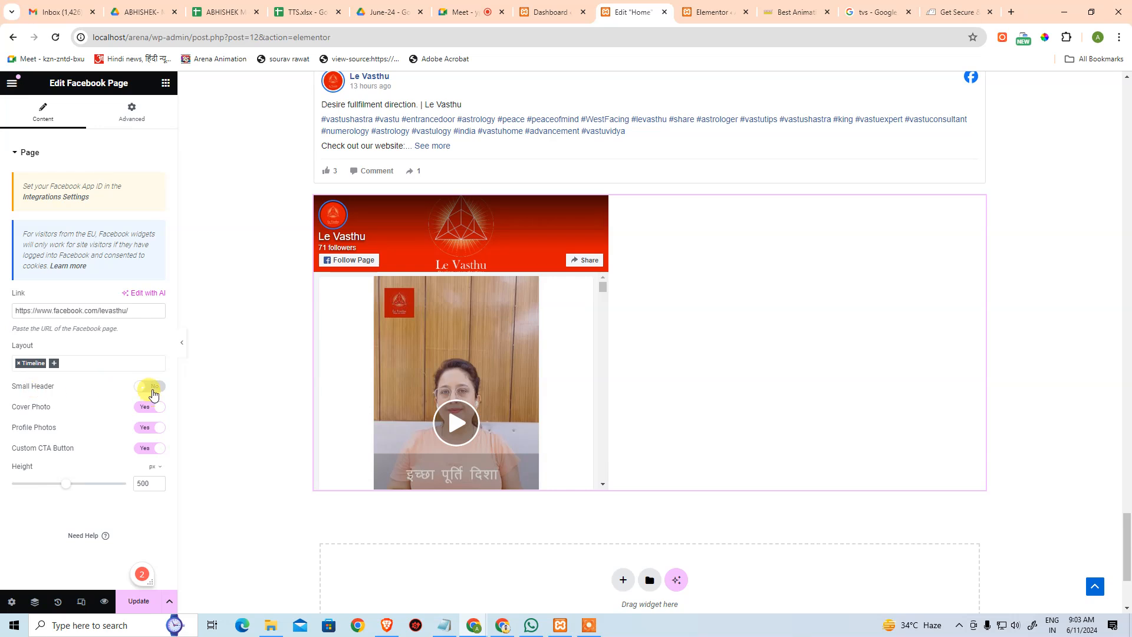
{"action": "left_click", "coordinate": [151, 387]}
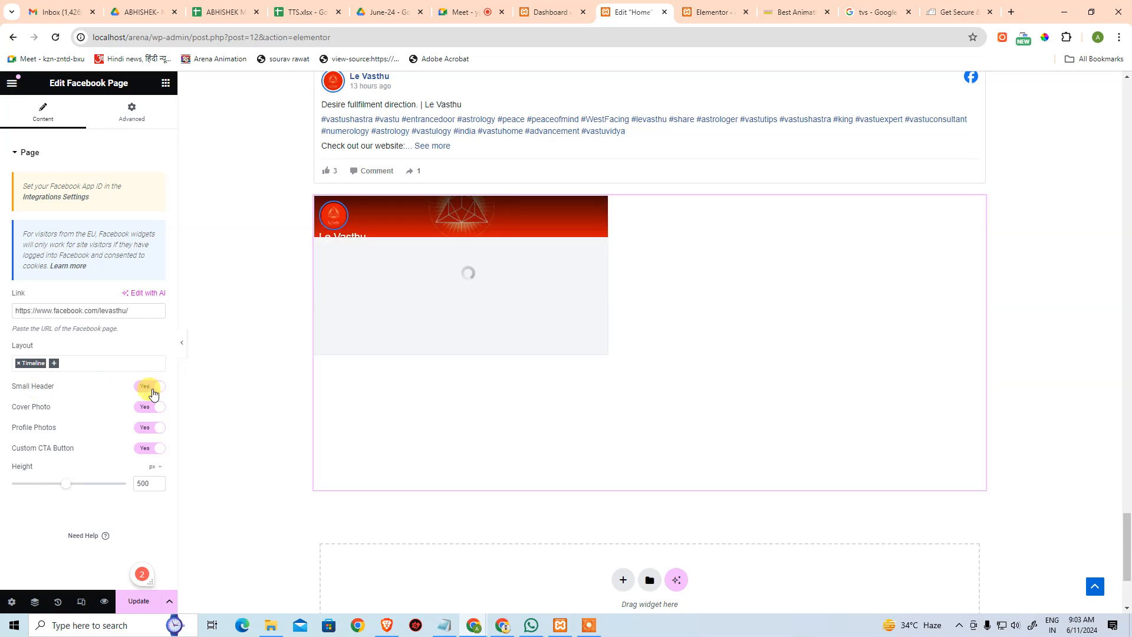
{"action": "left_click", "coordinate": [152, 388]}
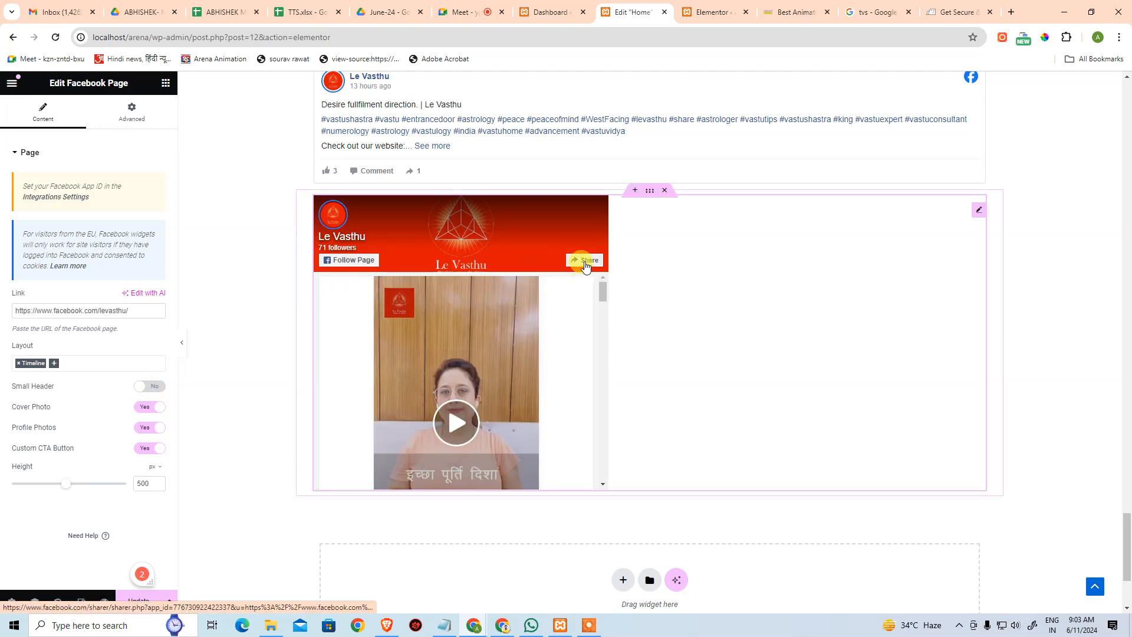
{"action": "left_click", "coordinate": [158, 408]}
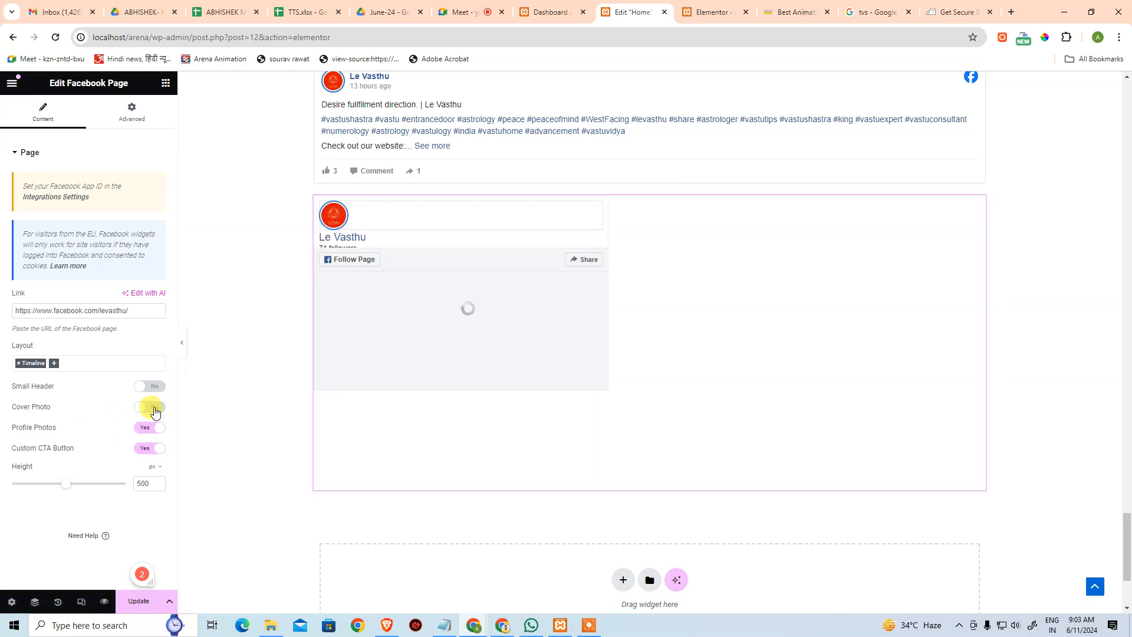
{"action": "left_click", "coordinate": [155, 410]}
{"action": "left_click", "coordinate": [147, 430]}
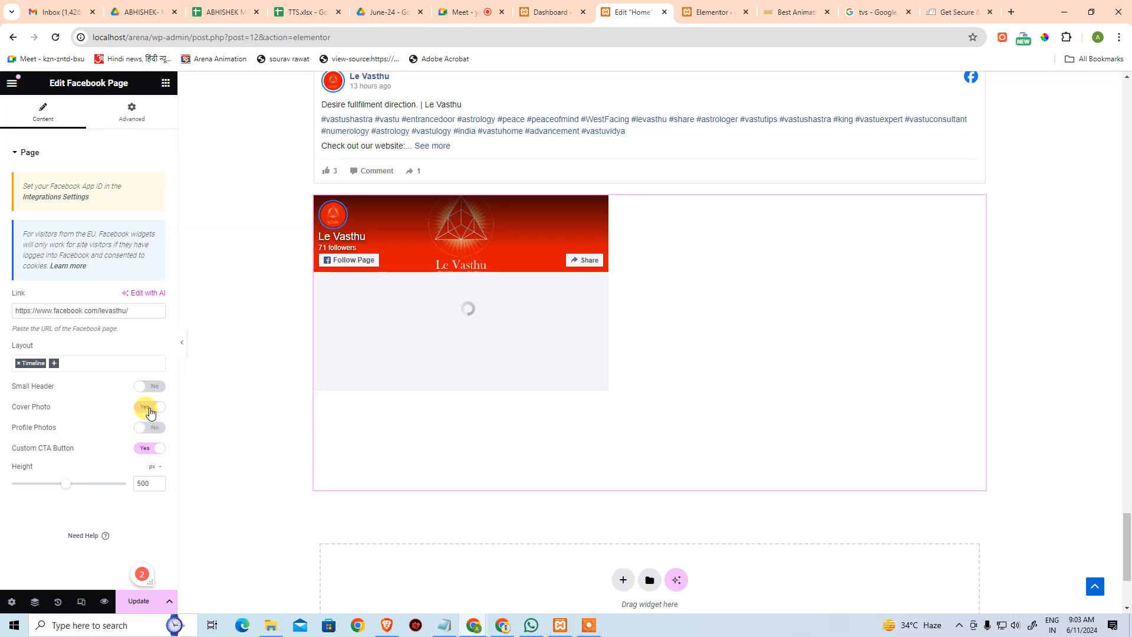
{"action": "left_click", "coordinate": [146, 428]}
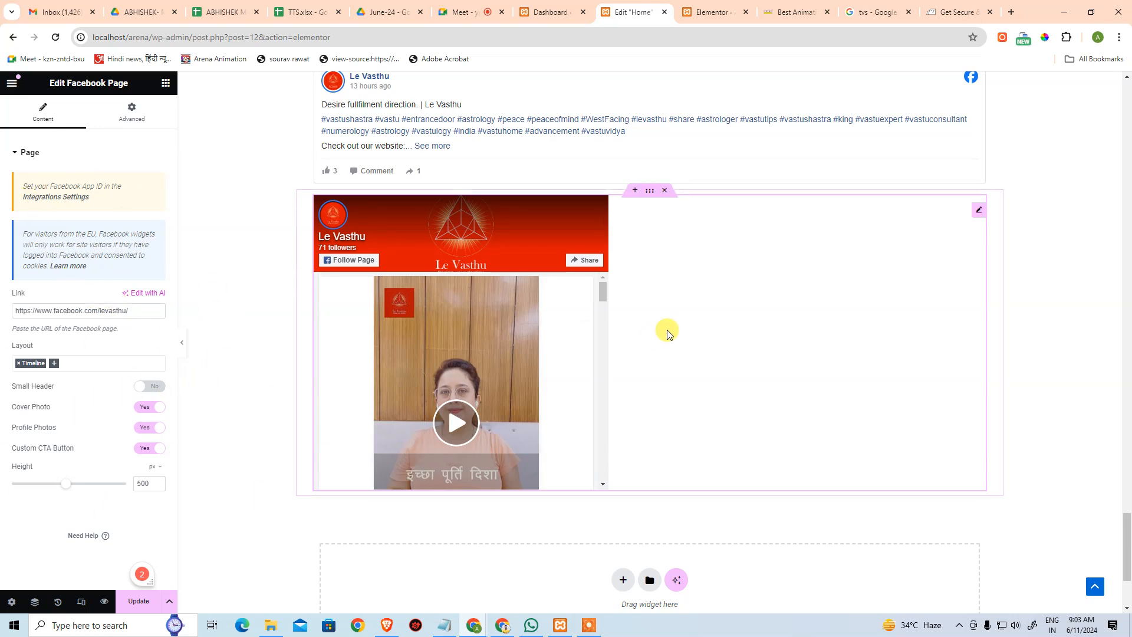
- Look through the posts in the embedded Facebook page's timeline
{"action": "left_click_drag", "start_coordinate": [604, 289], "coordinate": [594, 490]}
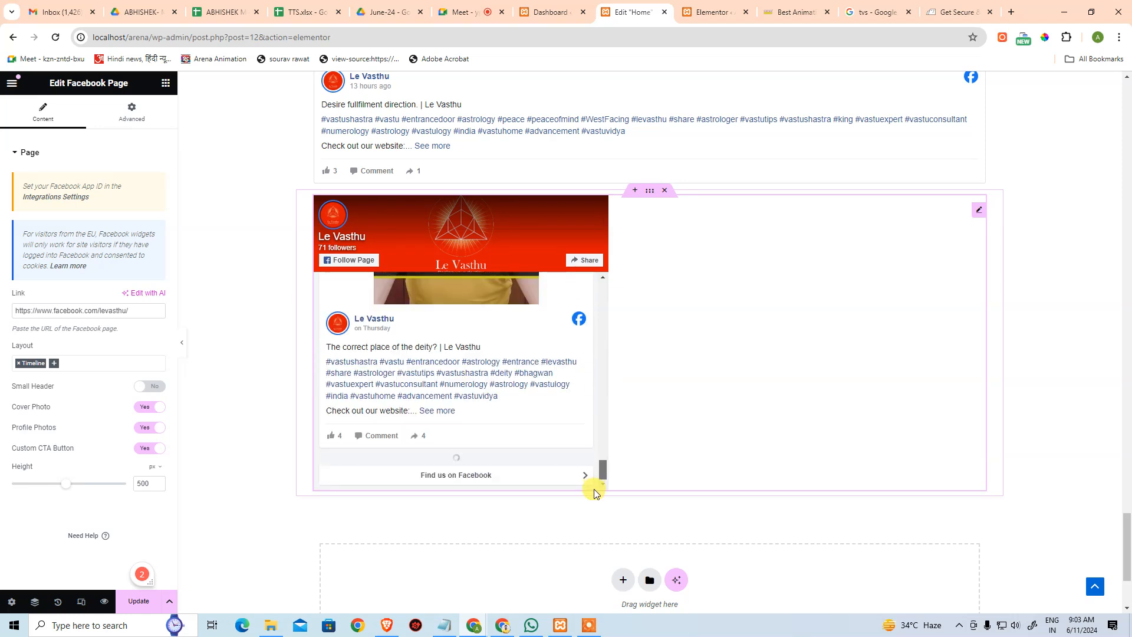
{"action": "scroll", "coordinate": [513, 389], "scroll_direction": "down", "scroll_amount": 5}
{"action": "scroll", "coordinate": [522, 375], "scroll_direction": "down", "scroll_amount": 10}
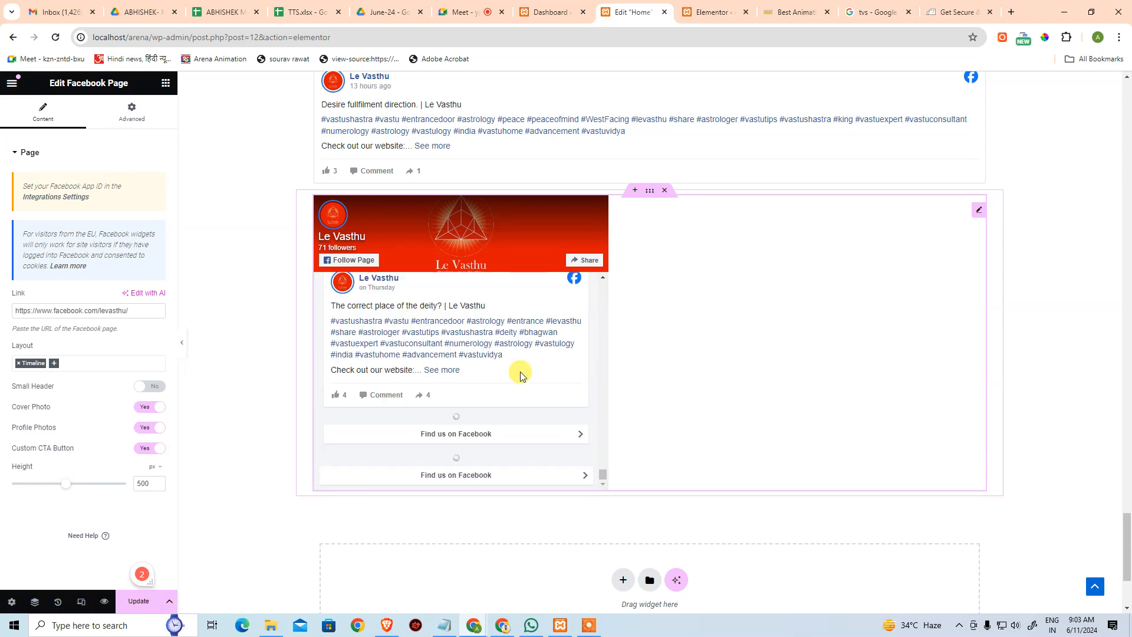
{"action": "scroll", "coordinate": [520, 371], "scroll_direction": "down", "scroll_amount": 3}
{"action": "scroll", "coordinate": [494, 249], "scroll_direction": "down", "scroll_amount": 5}
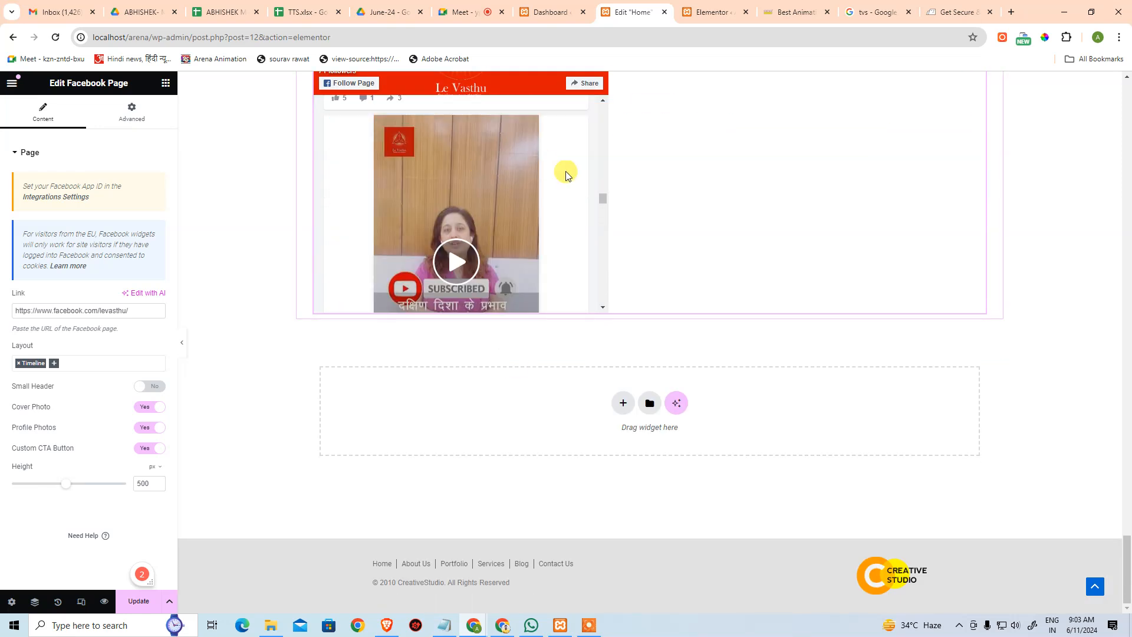
{"action": "left_click_drag", "start_coordinate": [602, 199], "coordinate": [603, 101]}
{"action": "scroll", "coordinate": [686, 168], "scroll_direction": "up", "scroll_amount": 7}
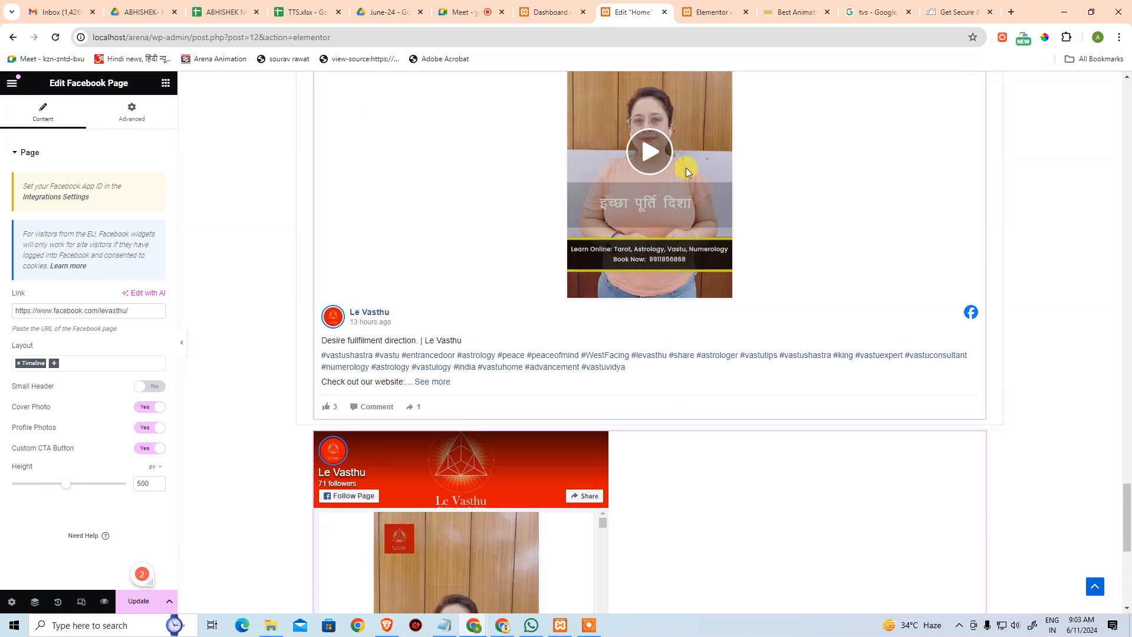
- Add a Template widget below the Facebook Page widget
{"action": "left_click", "coordinate": [268, 238]}
{"action": "scroll", "coordinate": [269, 239], "scroll_direction": "up", "scroll_amount": 6}
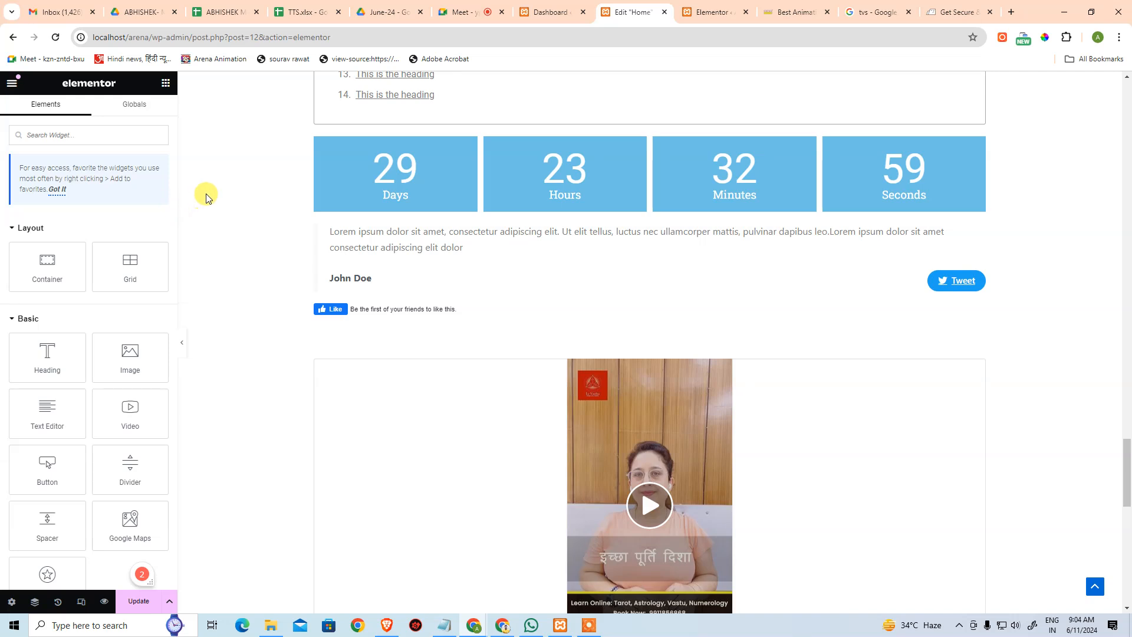
{"action": "scroll", "coordinate": [129, 430], "scroll_direction": "down", "scroll_amount": 4}
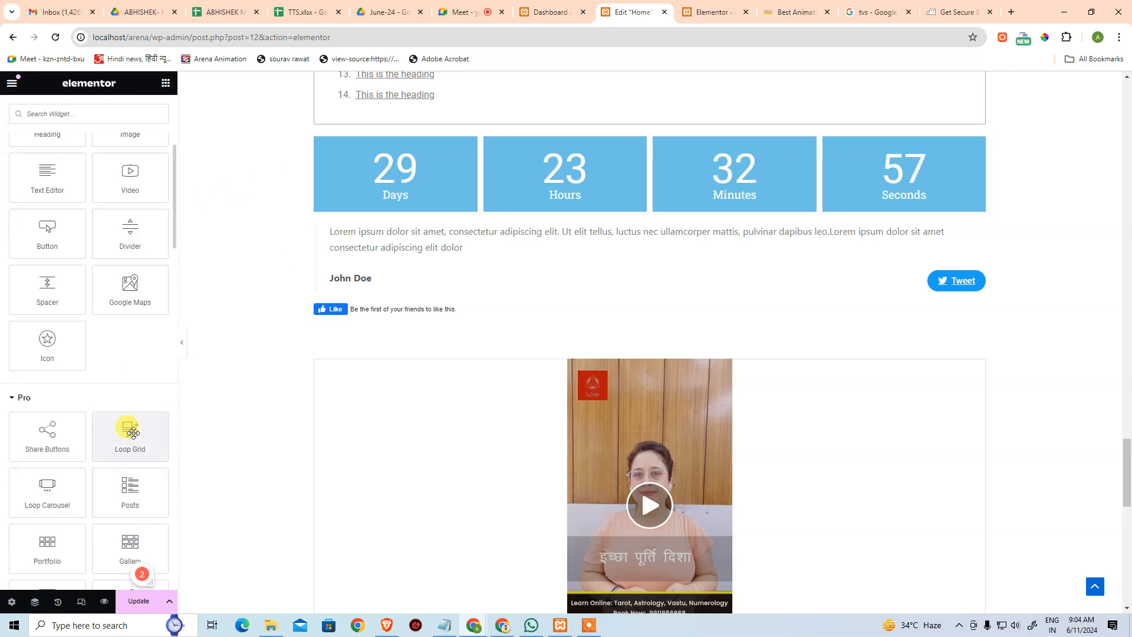
{"action": "scroll", "coordinate": [48, 357], "scroll_direction": "up", "scroll_amount": 3}
{"action": "scroll", "coordinate": [146, 375], "scroll_direction": "down", "scroll_amount": 2}
{"action": "scroll", "coordinate": [146, 377], "scroll_direction": "down", "scroll_amount": 15}
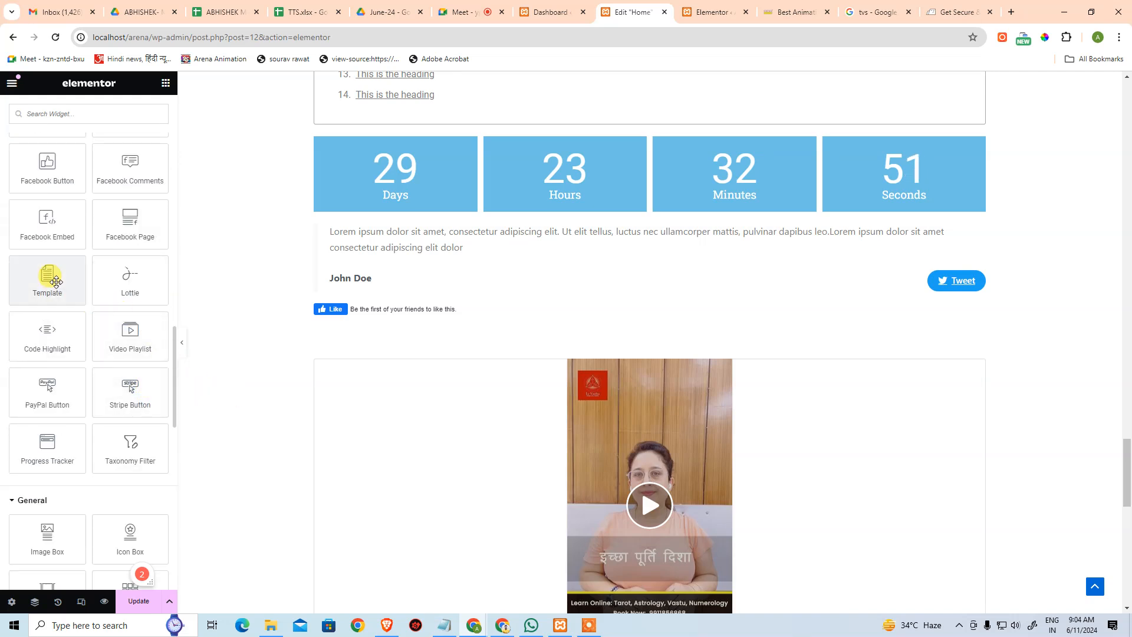
{"action": "scroll", "coordinate": [560, 401], "scroll_direction": "down", "scroll_amount": 10}
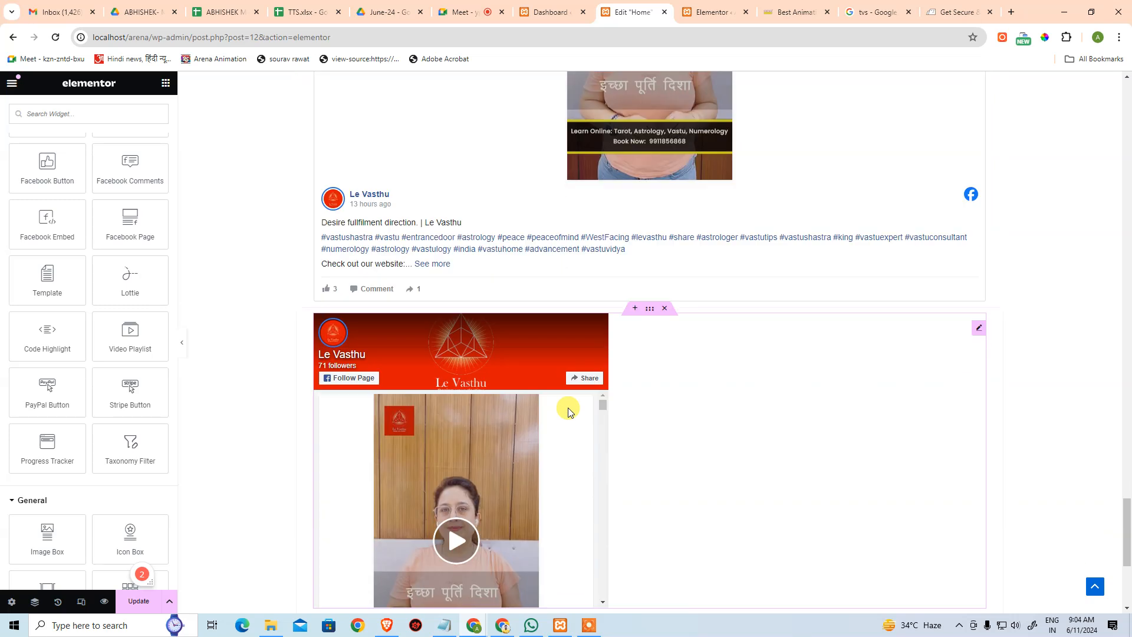
{"action": "scroll", "coordinate": [564, 426], "scroll_direction": "down", "scroll_amount": 3}
{"action": "scroll", "coordinate": [631, 540], "scroll_direction": "down", "scroll_amount": 3}
{"action": "left_click_drag", "start_coordinate": [46, 286], "coordinate": [643, 416]}
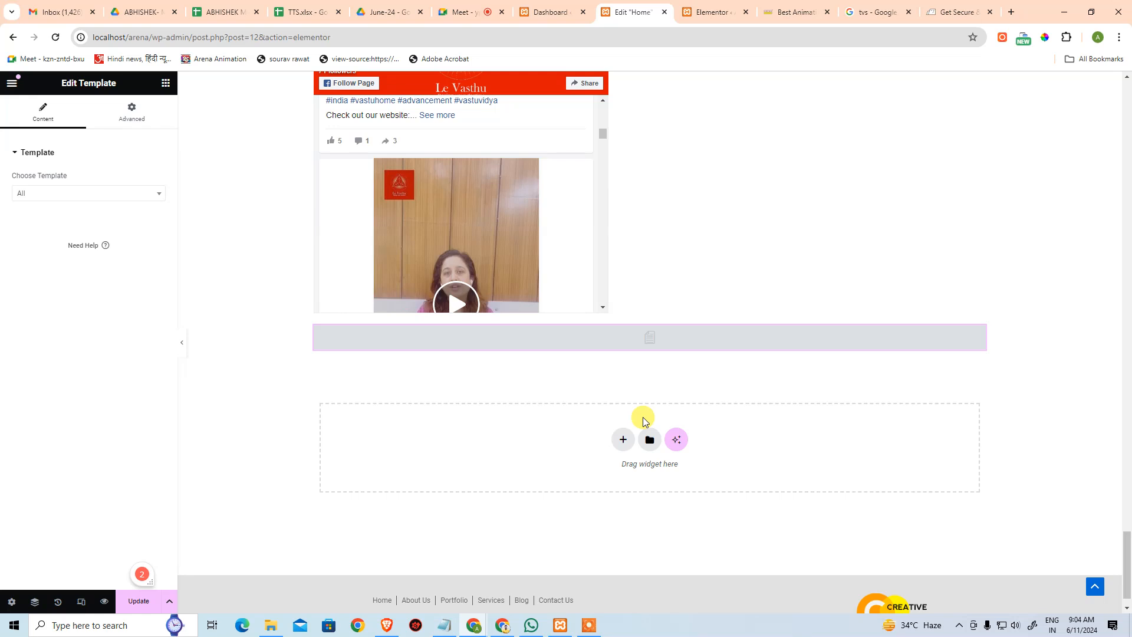
- View the Template widget's template selection and its advanced settings
{"action": "left_click", "coordinate": [91, 195]}
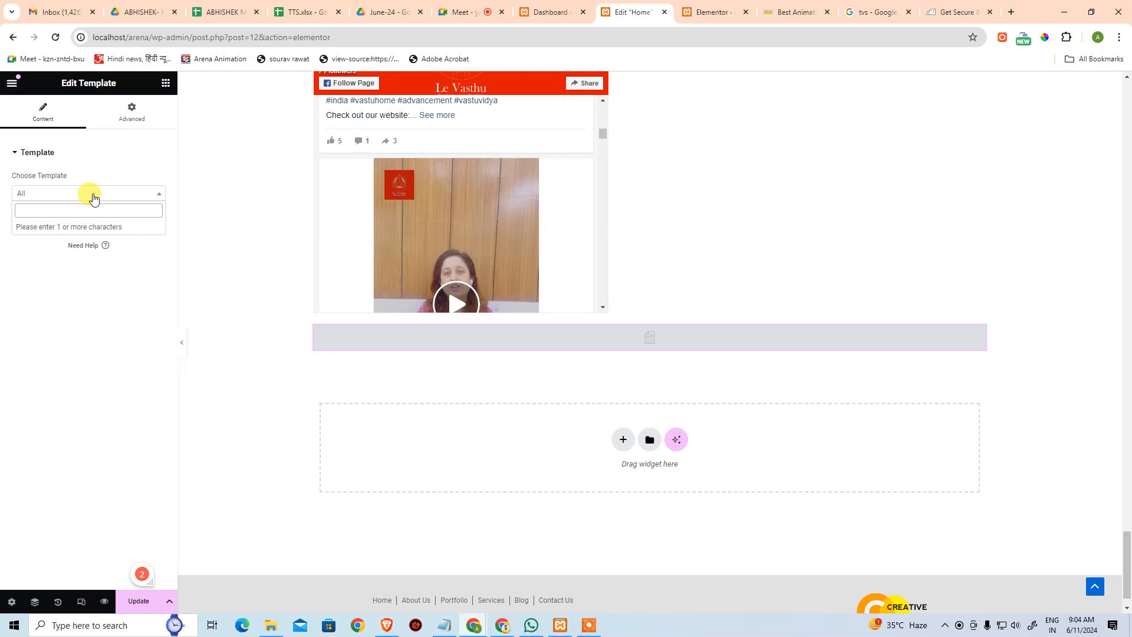
{"action": "left_click", "coordinate": [127, 108]}
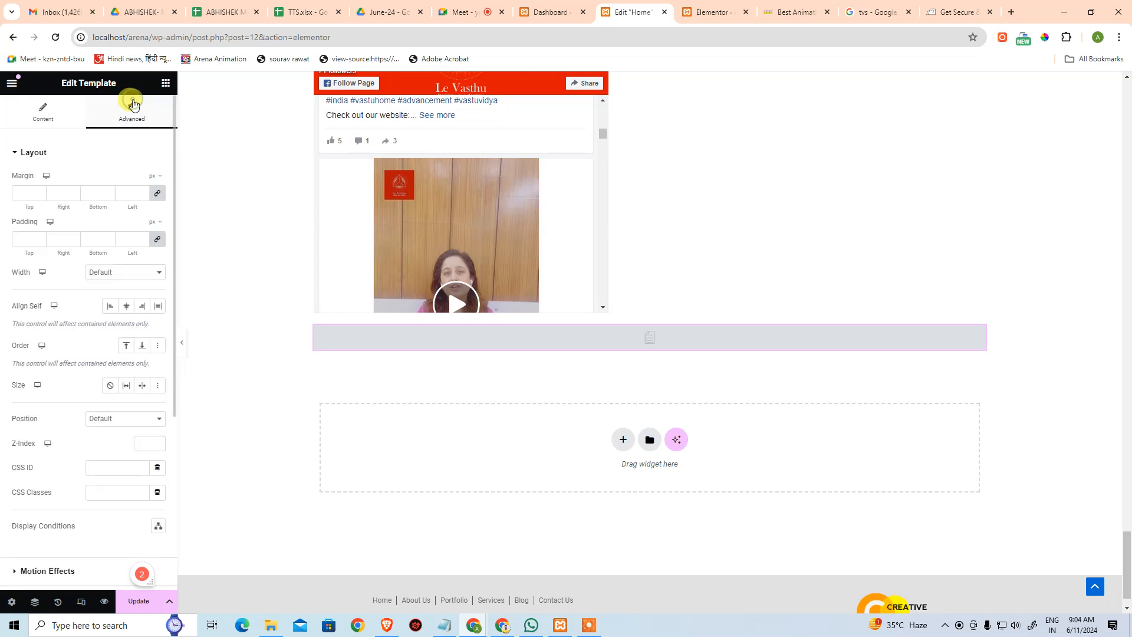
- Open the help article for the Template widget and read how to choose and edit a saved template
{"action": "left_click", "coordinate": [47, 114]}
{"action": "left_click", "coordinate": [71, 201]}
{"action": "left_click", "coordinate": [70, 199]}
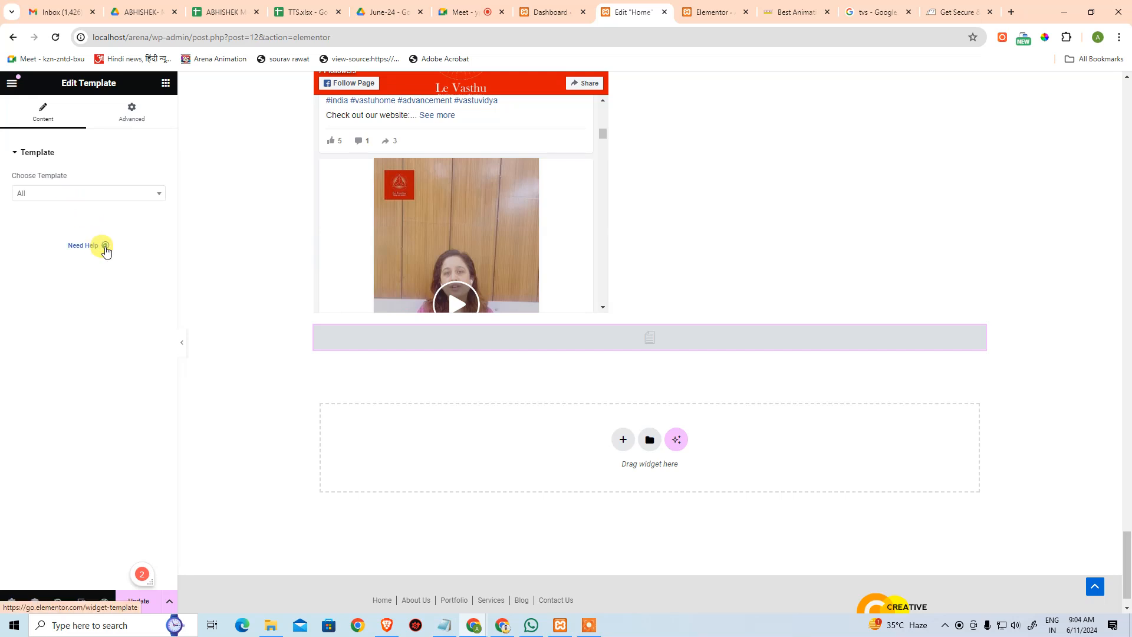
{"action": "left_click", "coordinate": [106, 251]}
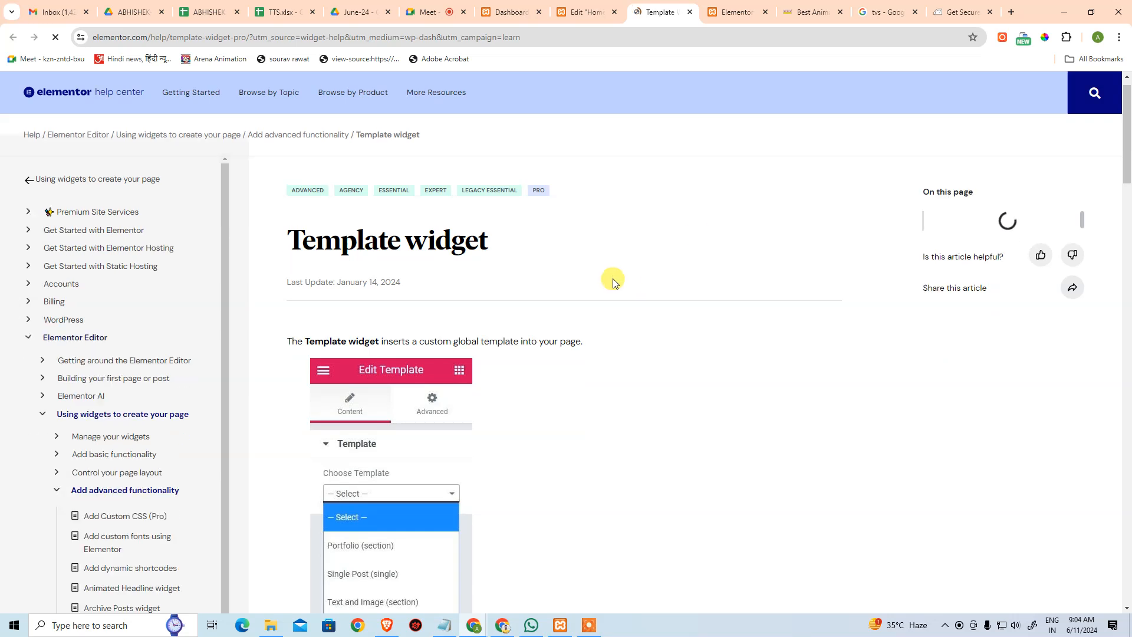
{"action": "scroll", "coordinate": [612, 280], "scroll_direction": "down", "scroll_amount": 3}
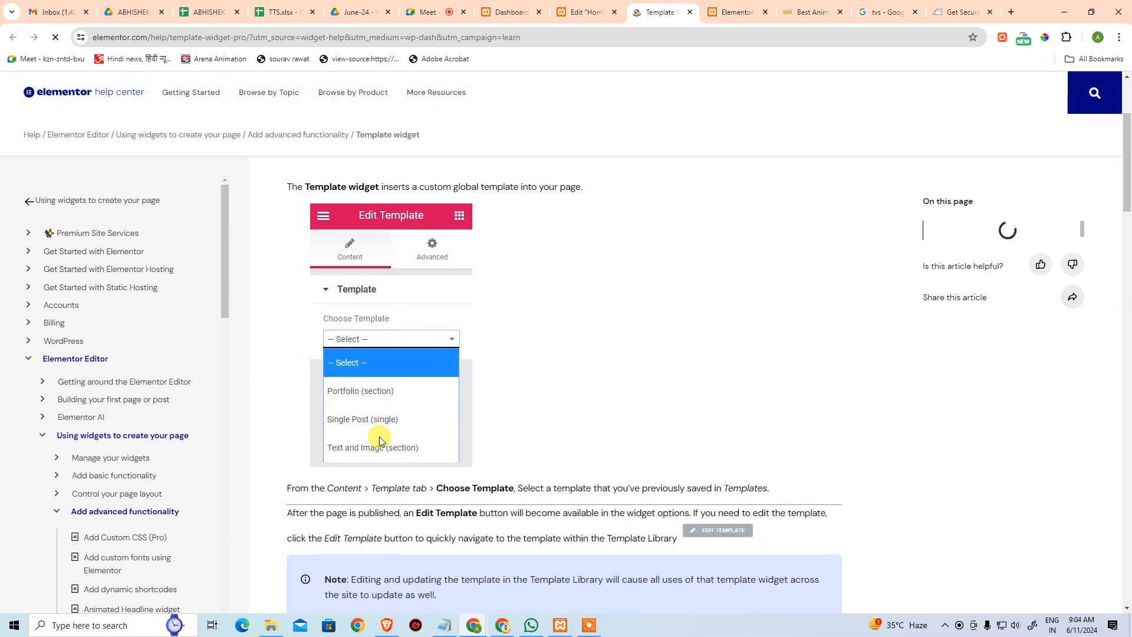
{"action": "scroll", "coordinate": [392, 294], "scroll_direction": "down", "scroll_amount": 3}
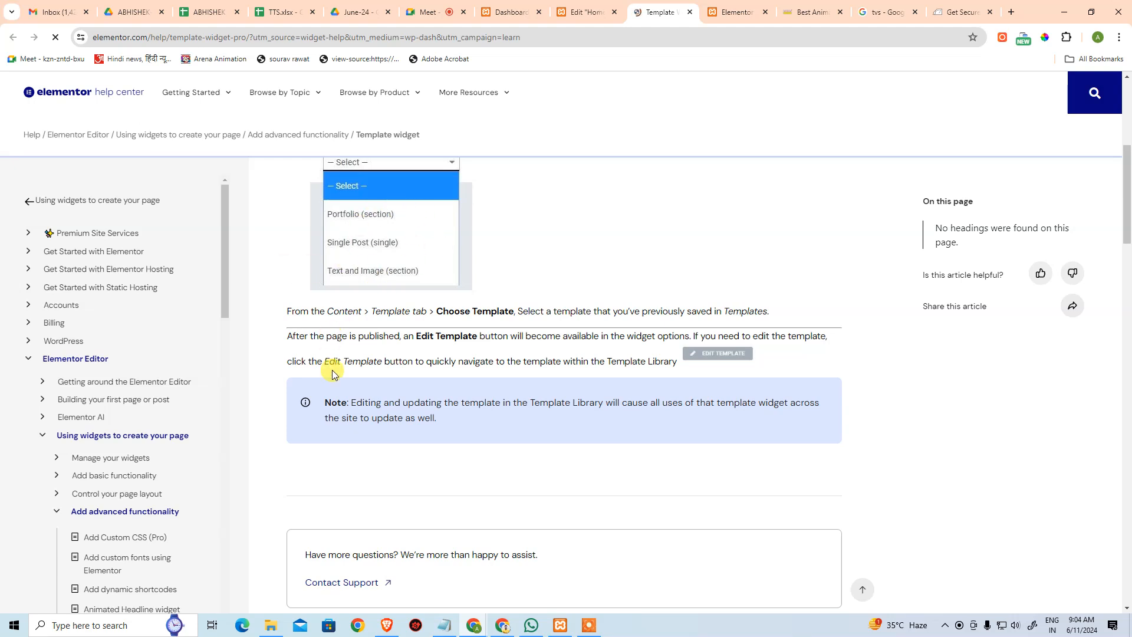
{"action": "scroll", "coordinate": [354, 389], "scroll_direction": "down", "scroll_amount": 6}
{"action": "scroll", "coordinate": [408, 428], "scroll_direction": "down", "scroll_amount": 6}
{"action": "scroll", "coordinate": [409, 397], "scroll_direction": "up", "scroll_amount": 20}
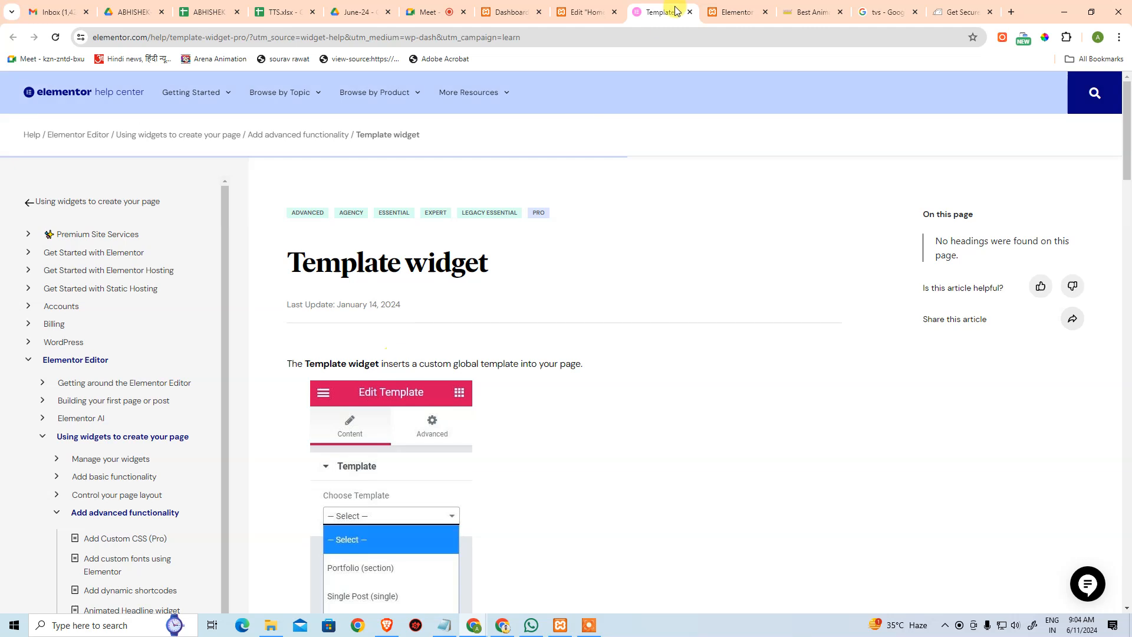
- Back in the Home page editor, try the Elementor Single Page #74 and Elementor Header #78 templates in the Template widget
{"action": "left_click", "coordinate": [607, 15]}
{"action": "left_click", "coordinate": [48, 195]}
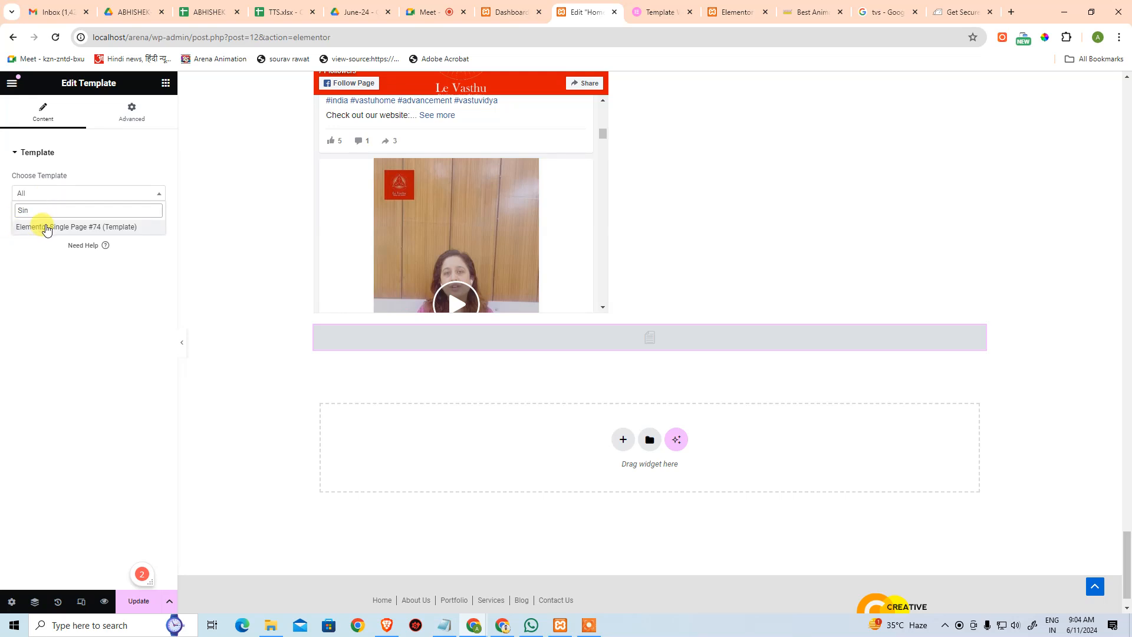
{"action": "left_click", "coordinate": [47, 228]}
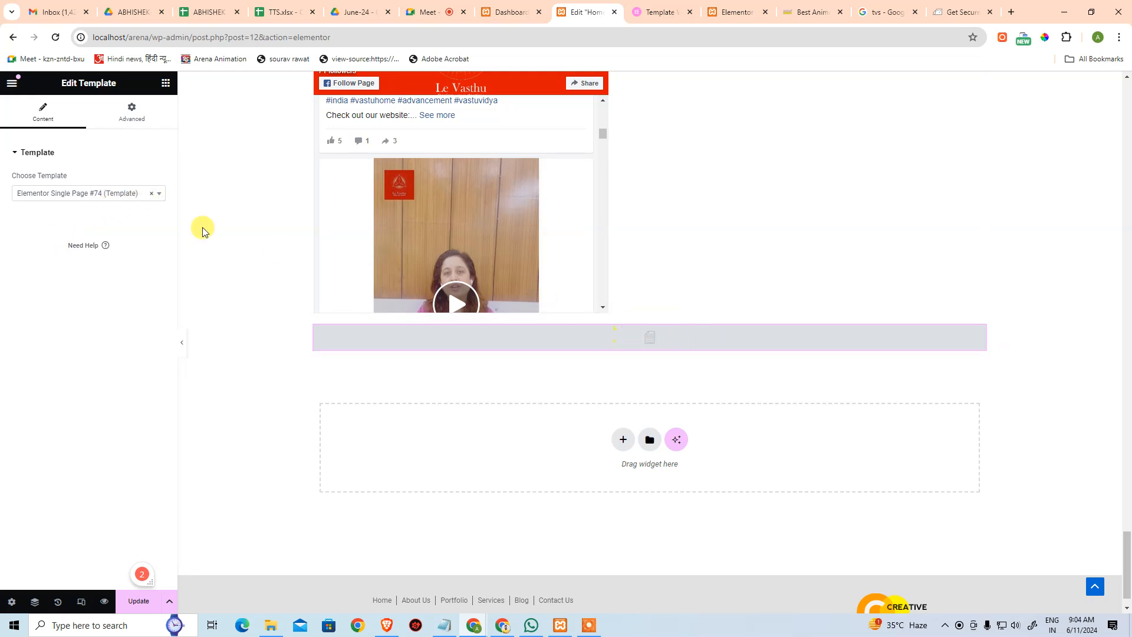
{"action": "left_click", "coordinate": [152, 194]}
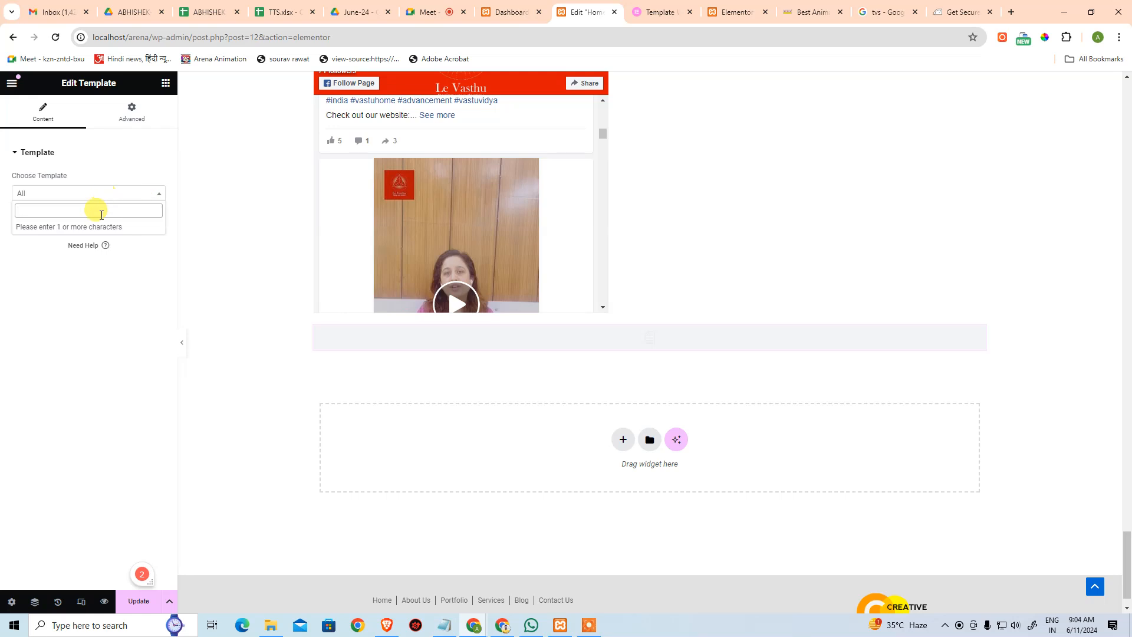
{"action": "type", "text": "He"}
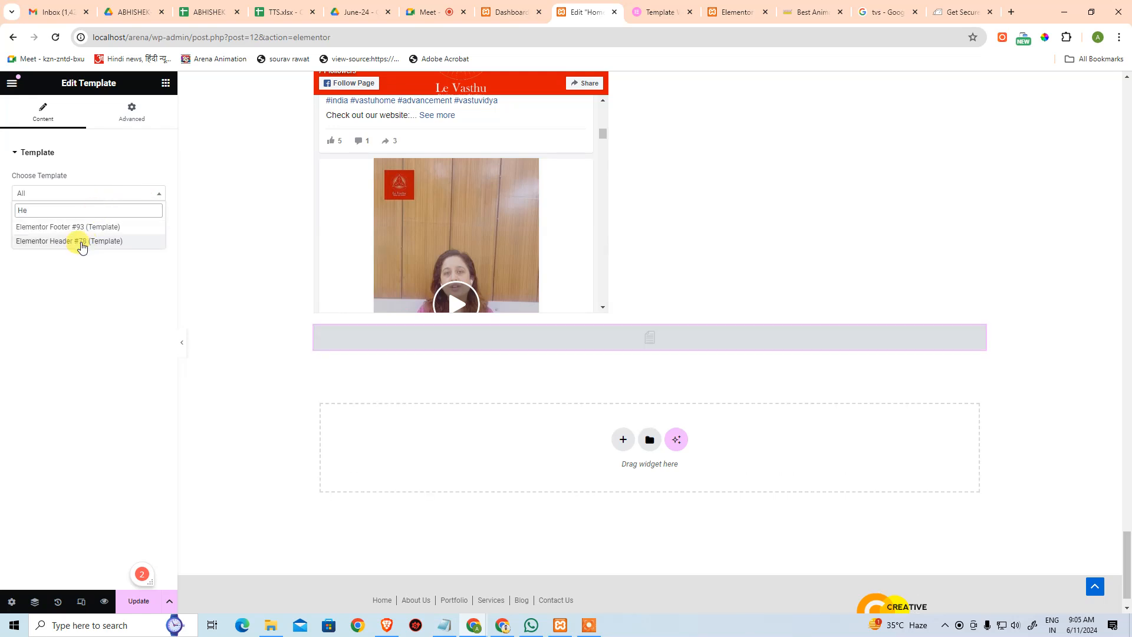
{"action": "left_click", "coordinate": [81, 241]}
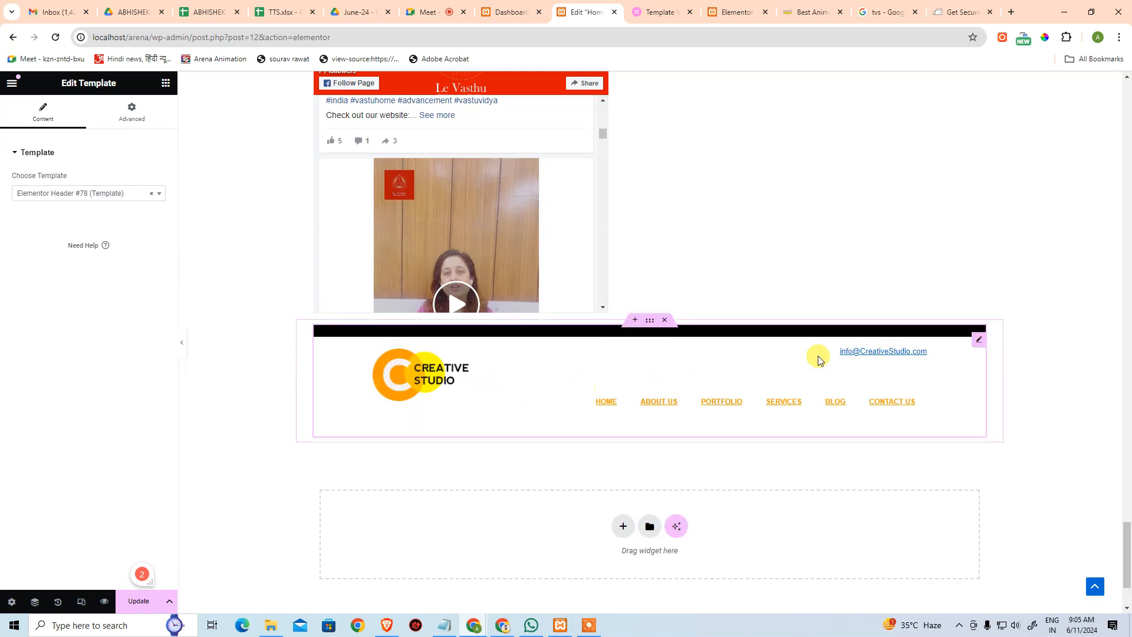
- Set the Template widget to the Elementor Footer #93 template
{"action": "left_click", "coordinate": [153, 195]}
{"action": "type", "text": "Footer"}
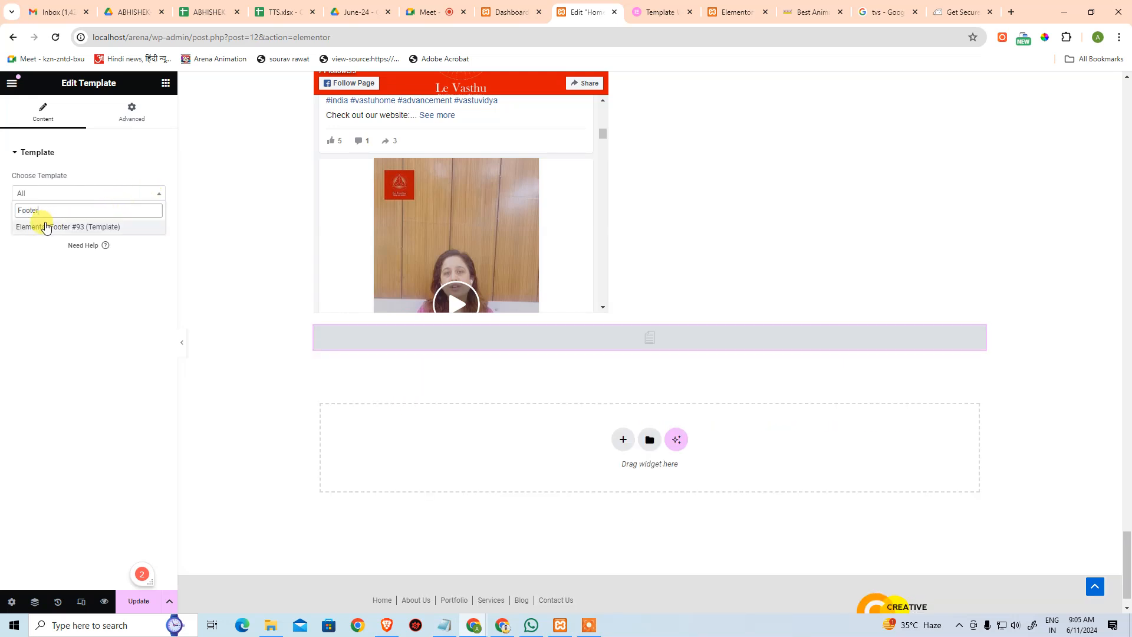
{"action": "left_click", "coordinate": [41, 224]}
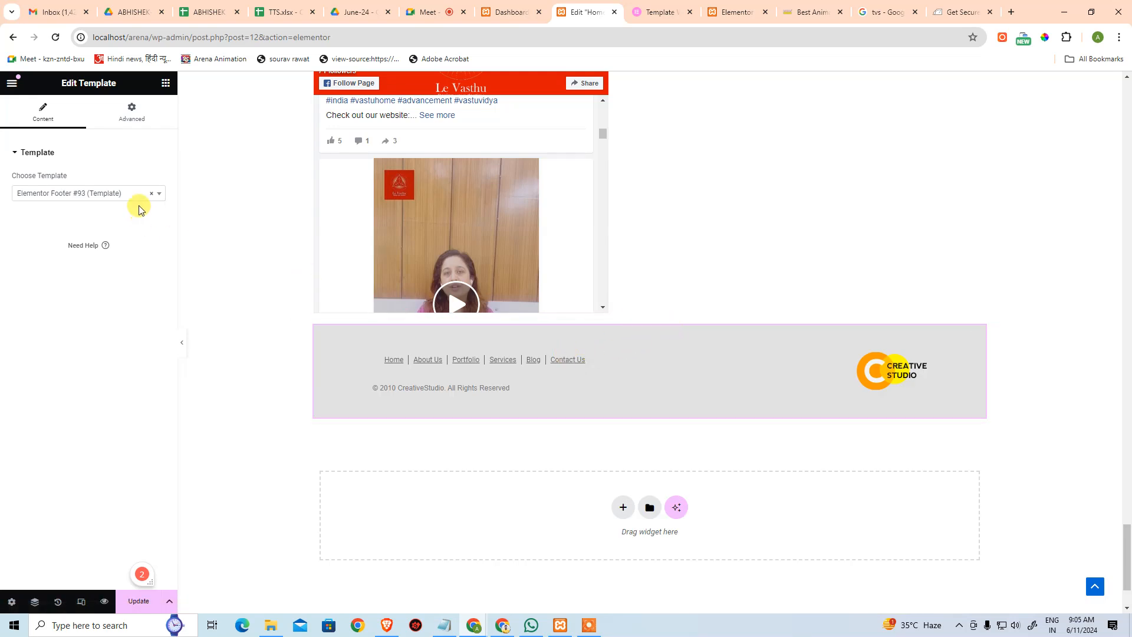
- Add a Lottie widget below the footer template and view its default animation
{"action": "left_click", "coordinate": [295, 232]}
{"action": "scroll", "coordinate": [136, 362], "scroll_direction": "down", "scroll_amount": 6}
{"action": "scroll", "coordinate": [155, 358], "scroll_direction": "down", "scroll_amount": 10}
{"action": "scroll", "coordinate": [142, 395], "scroll_direction": "up", "scroll_amount": 4}
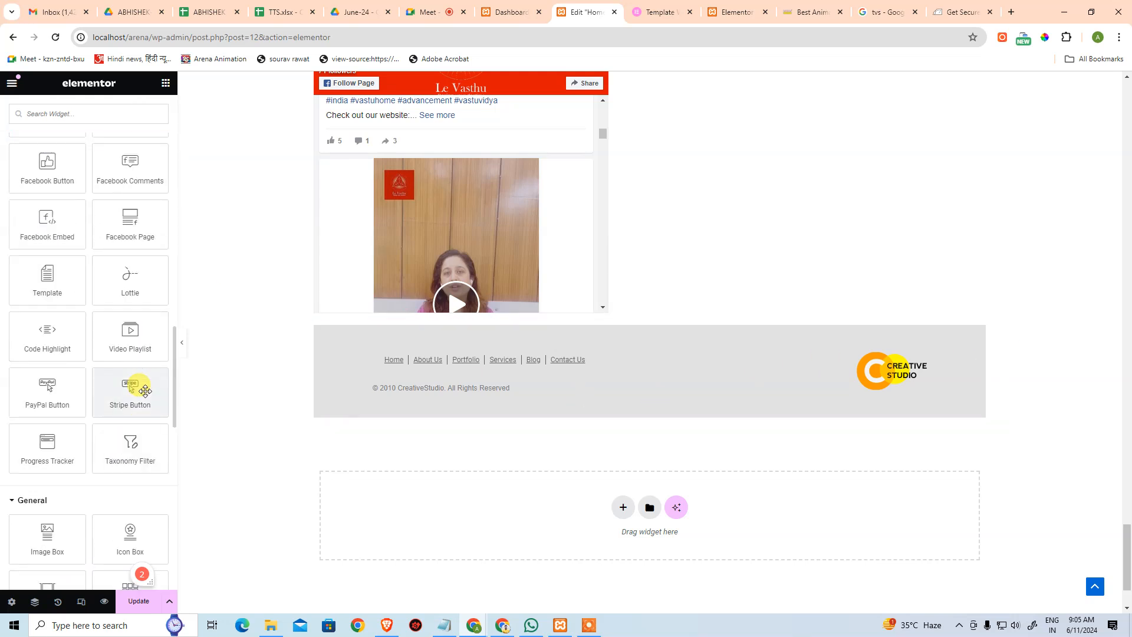
{"action": "left_click_drag", "start_coordinate": [129, 279], "coordinate": [623, 508]}
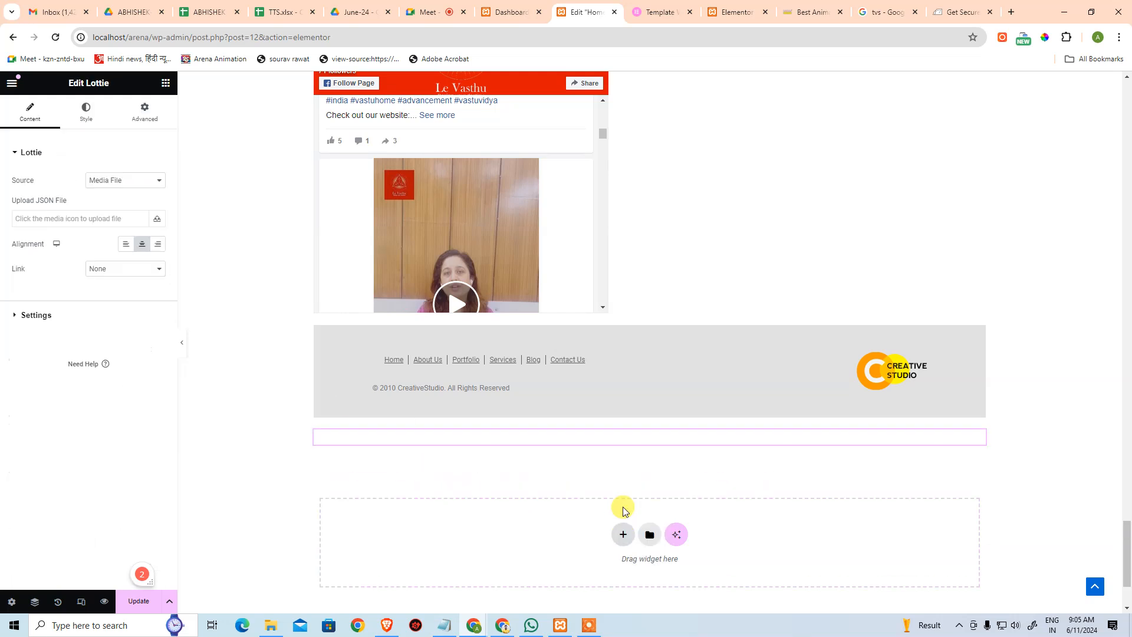
{"action": "scroll", "coordinate": [1094, 422], "scroll_direction": "down", "scroll_amount": 5}
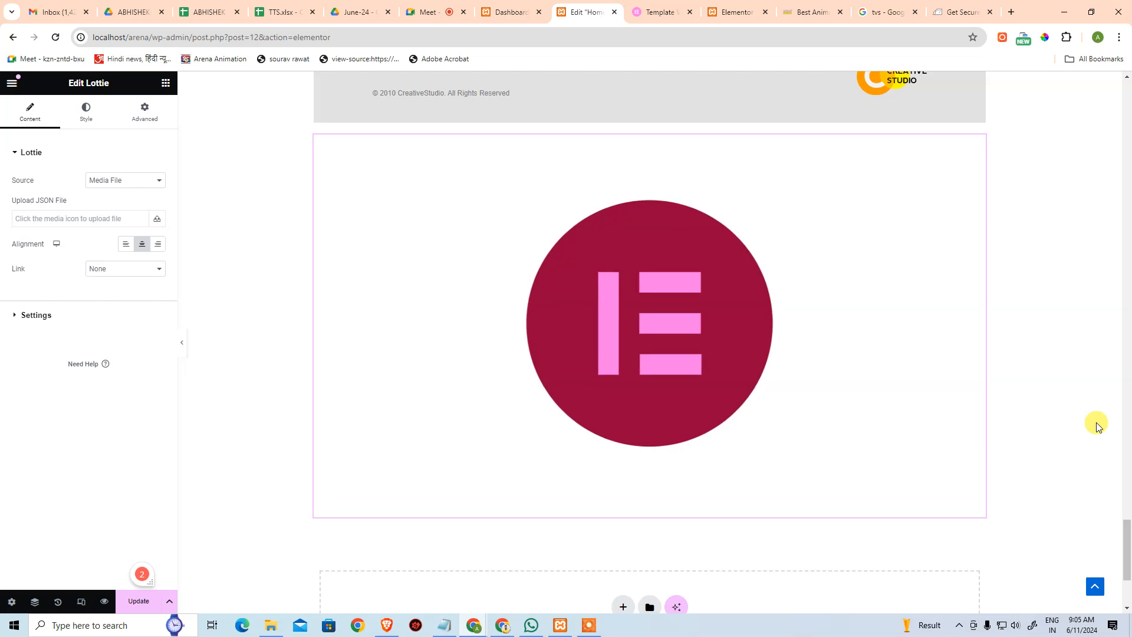
- Try External URL as the Lottie widget's source and switch it back to Media File
{"action": "left_click", "coordinate": [111, 180]}
{"action": "left_click", "coordinate": [113, 199]}
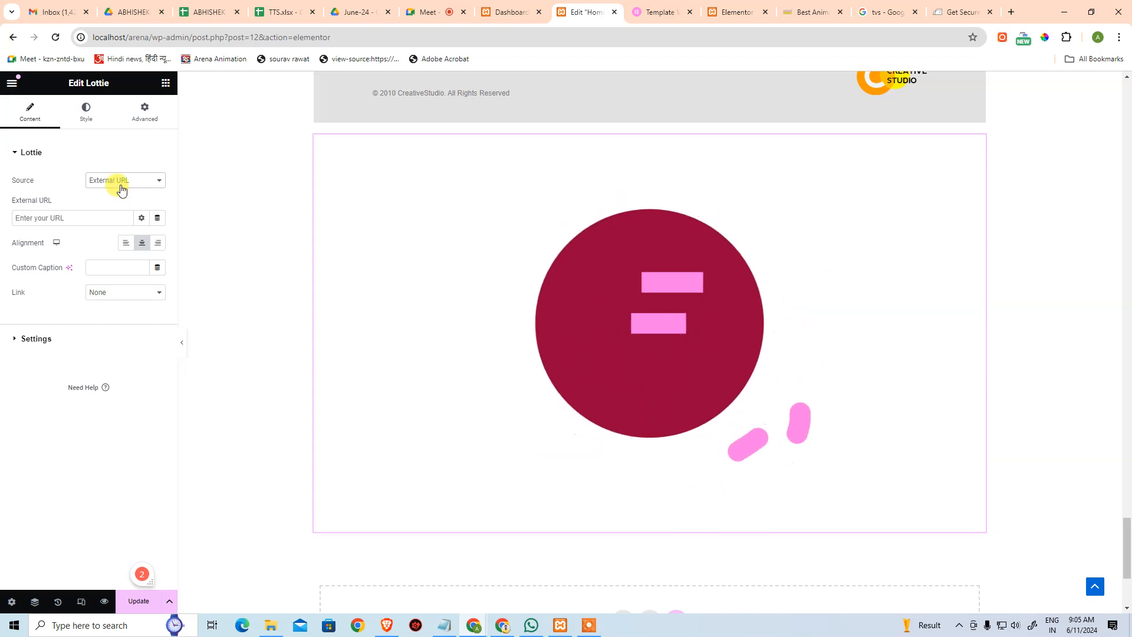
{"action": "left_click", "coordinate": [121, 183]}
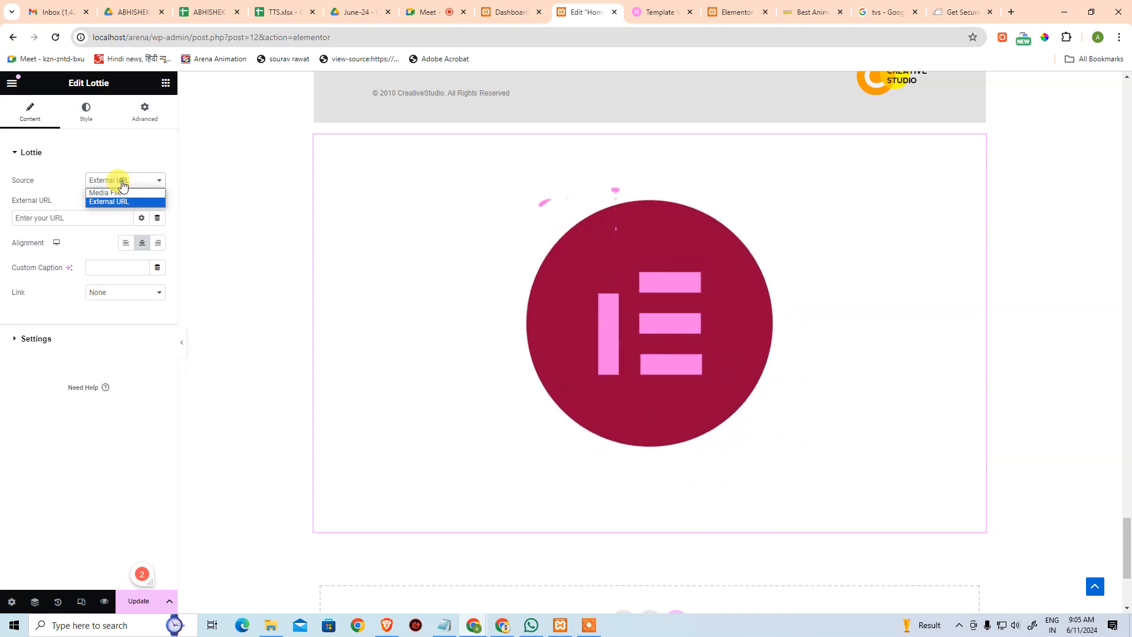
{"action": "left_click", "coordinate": [106, 194]}
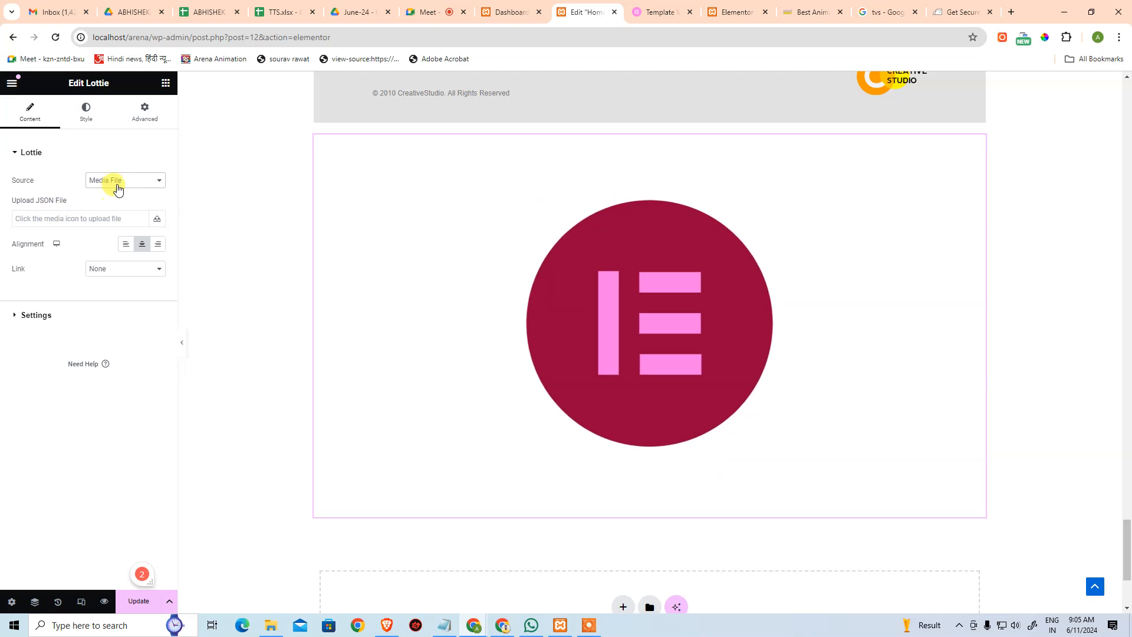
{"action": "left_click", "coordinate": [118, 188]}
{"action": "left_click", "coordinate": [219, 221]}
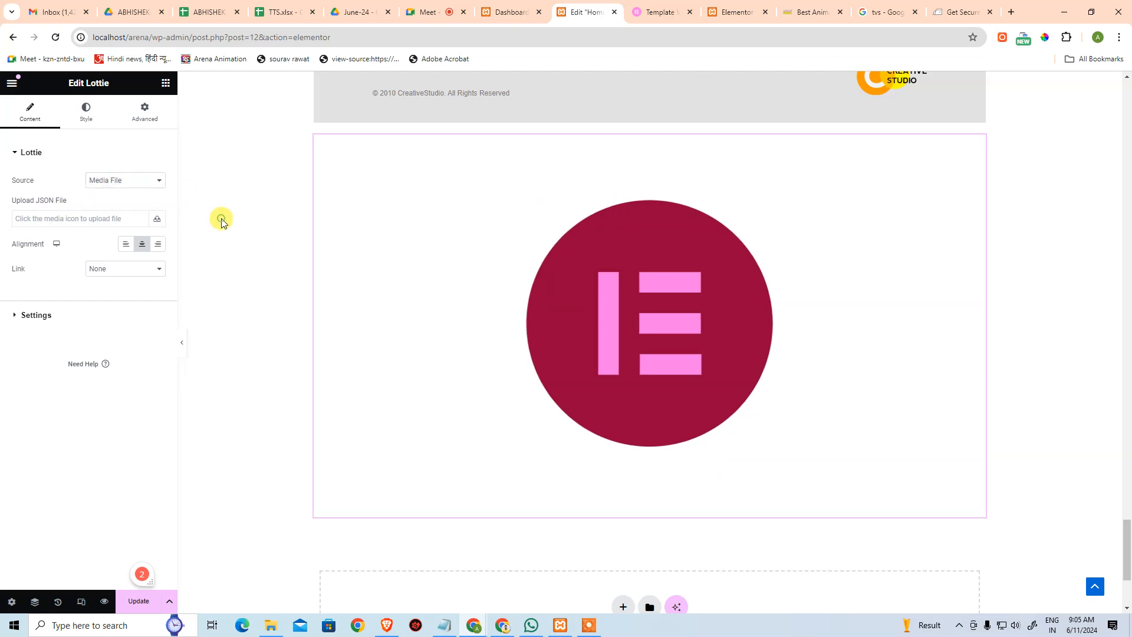
- Open lottiefiles.com in a new browser tab and log in with Google
{"action": "left_click", "coordinate": [1011, 11]}
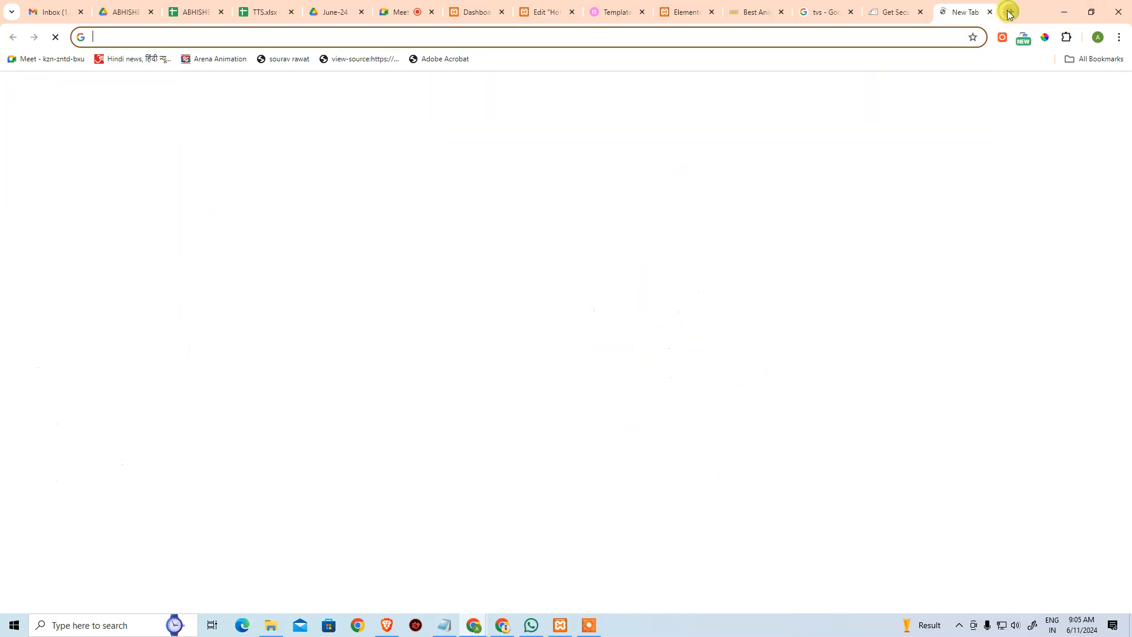
{"action": "type", "text": "lott"}
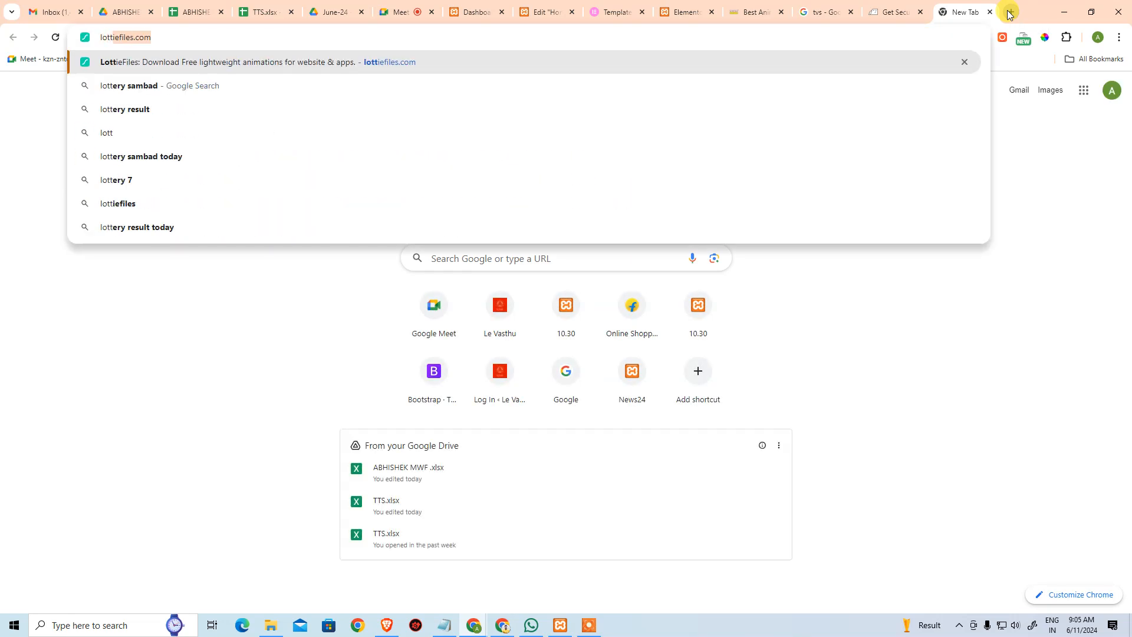
{"action": "key", "text": "Return"}
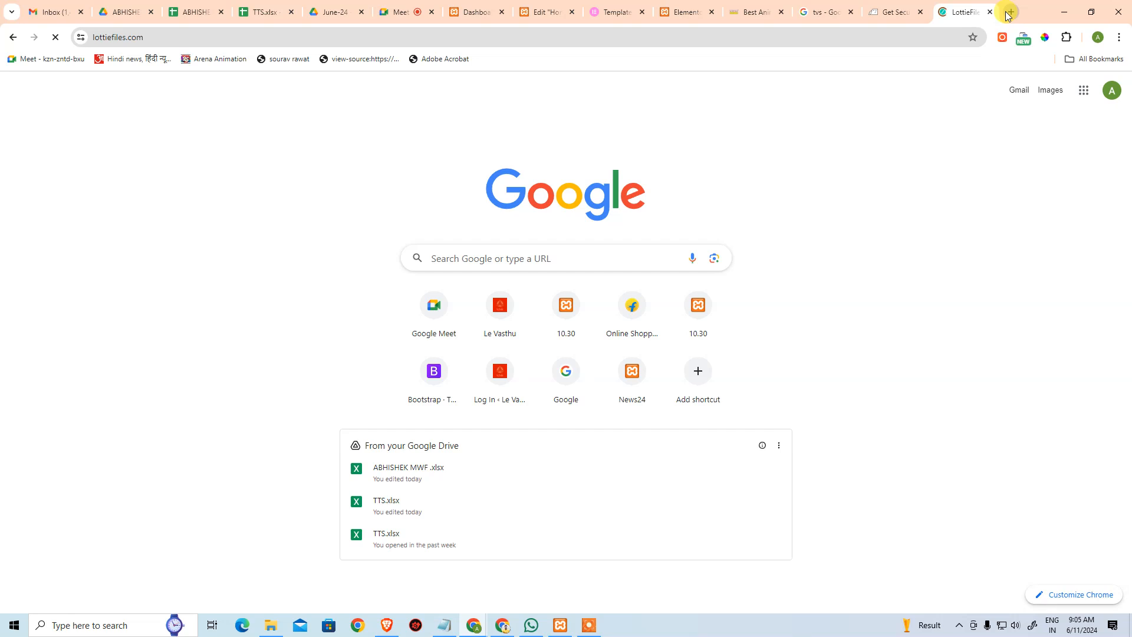
{"action": "scroll", "coordinate": [420, 143], "scroll_direction": "down", "scroll_amount": 1}
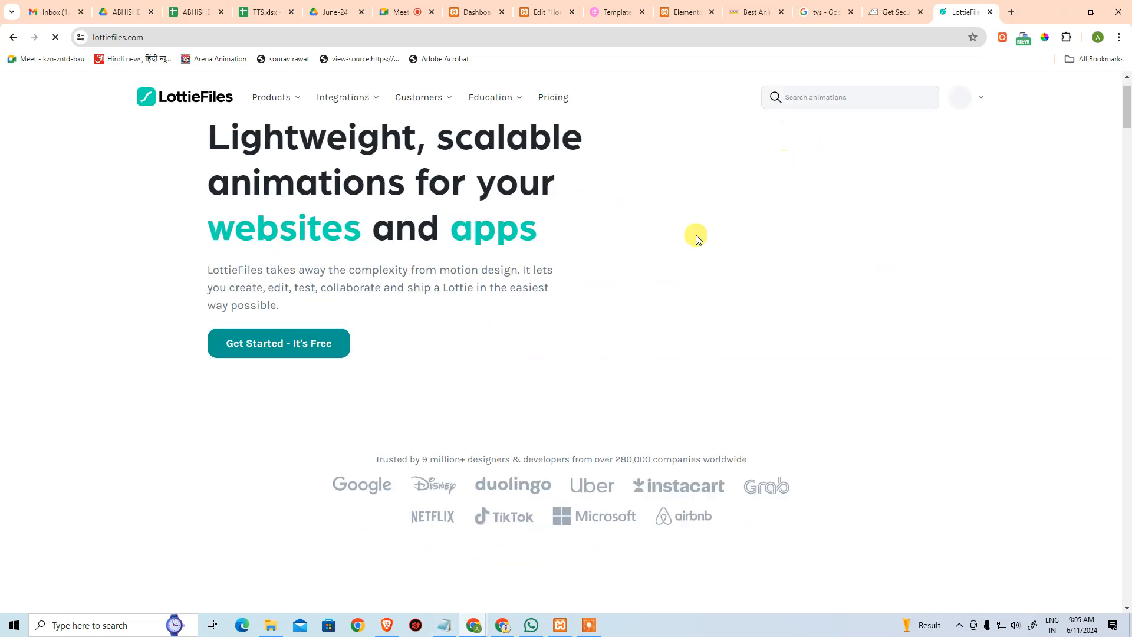
{"action": "scroll", "coordinate": [475, 283], "scroll_direction": "up", "scroll_amount": 1}
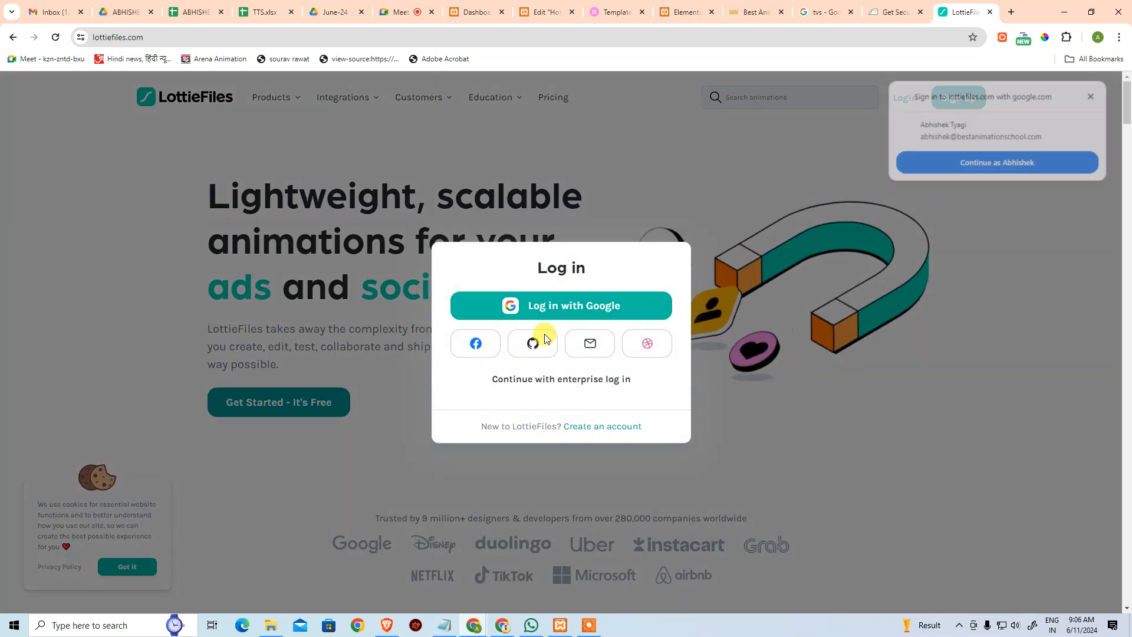
{"action": "left_click", "coordinate": [564, 302]}
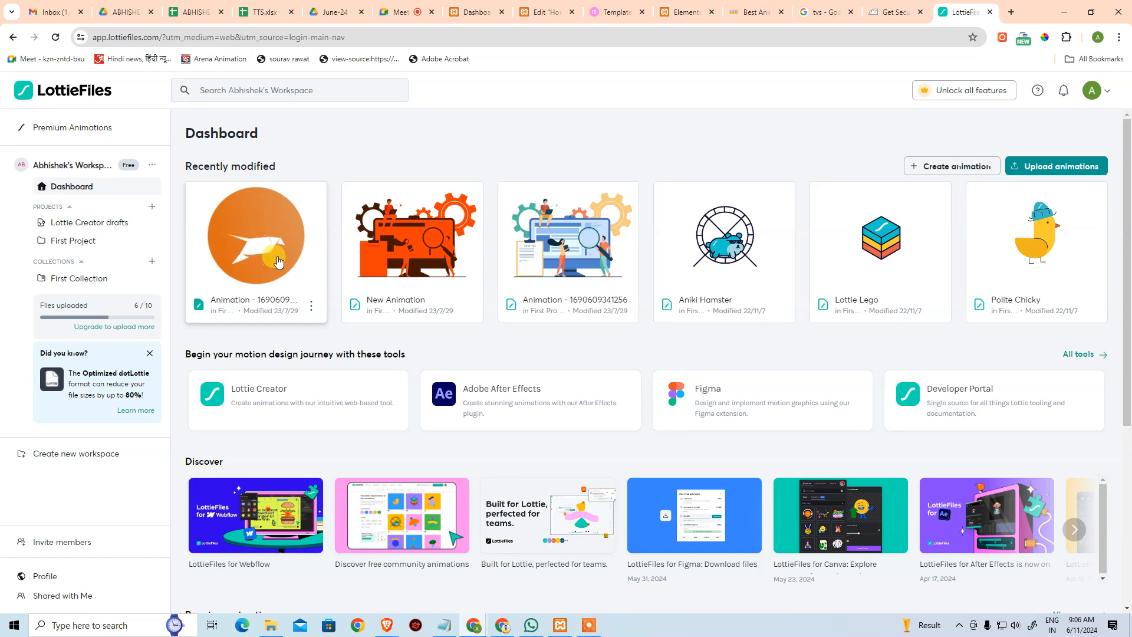
- Open the Winner Firewroks animation from the free community animations and view its details and integrations
{"action": "scroll", "coordinate": [538, 369], "scroll_direction": "down", "scroll_amount": 5}
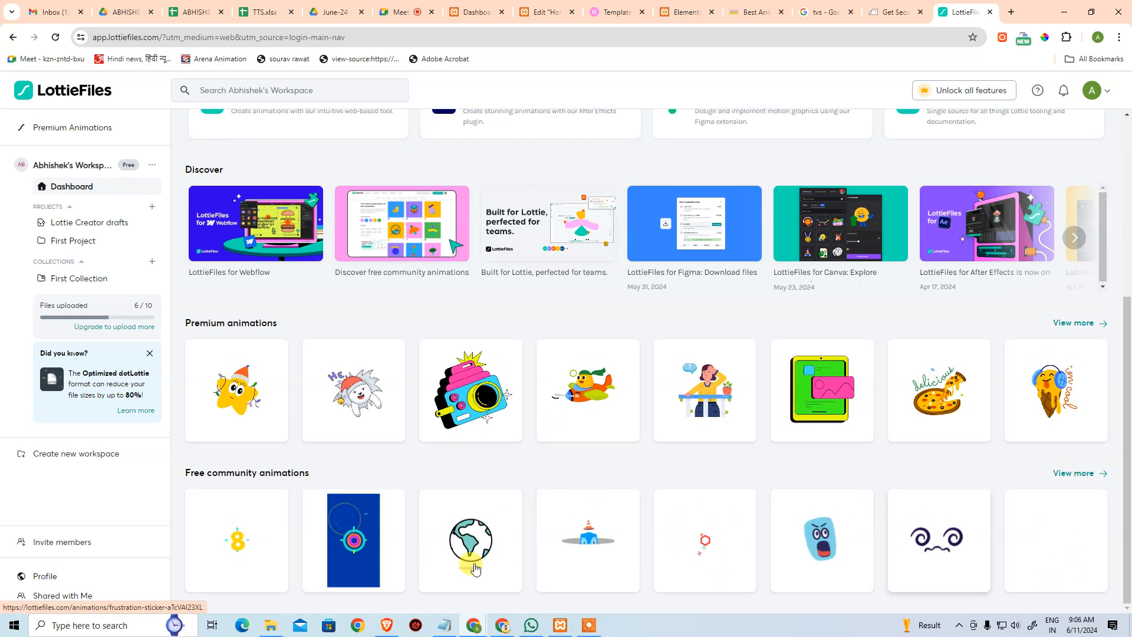
{"action": "left_click", "coordinate": [373, 544]}
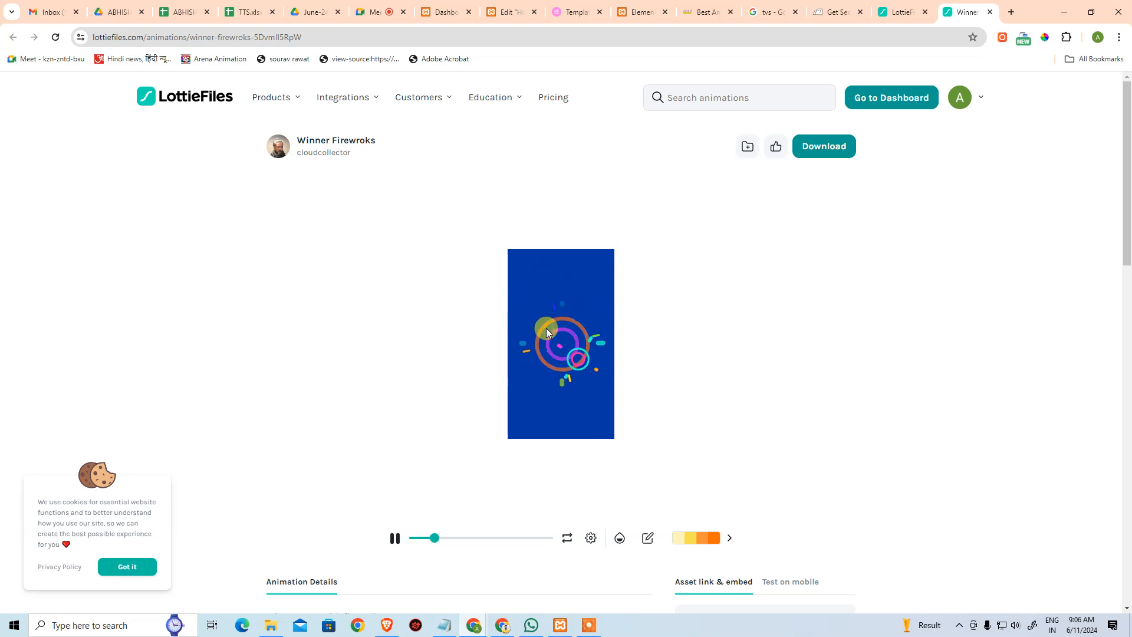
{"action": "scroll", "coordinate": [940, 390], "scroll_direction": "down", "scroll_amount": 6}
{"action": "scroll", "coordinate": [940, 403], "scroll_direction": "down", "scroll_amount": 1}
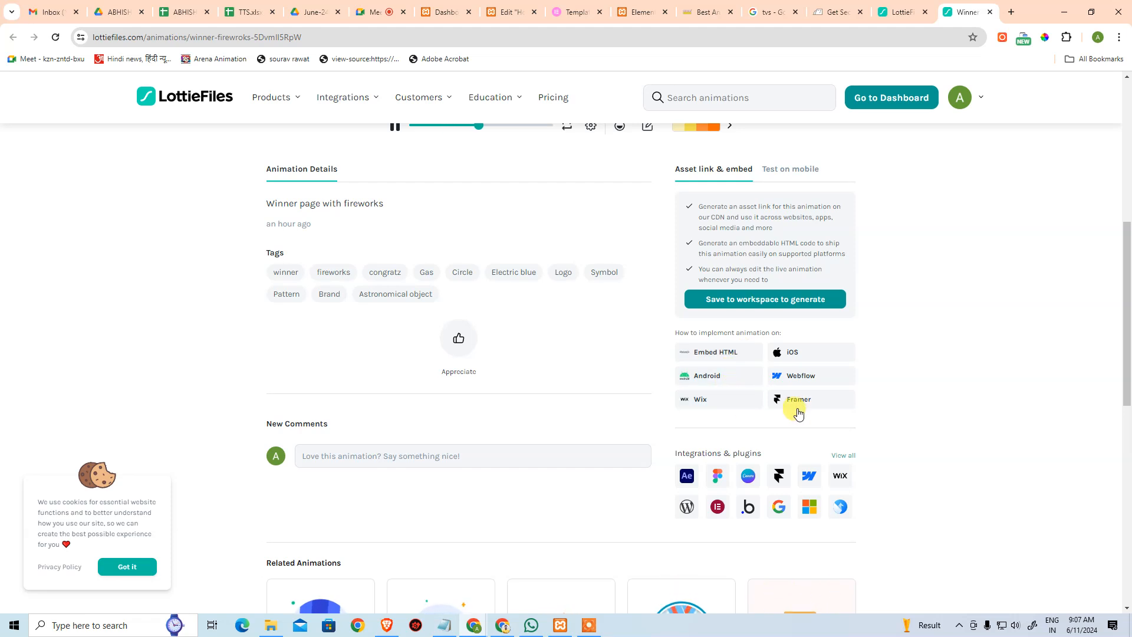
- Open the animation's Elementor integration page and read the four steps for embedding a Lottie animation
{"action": "left_click", "coordinate": [693, 511]}
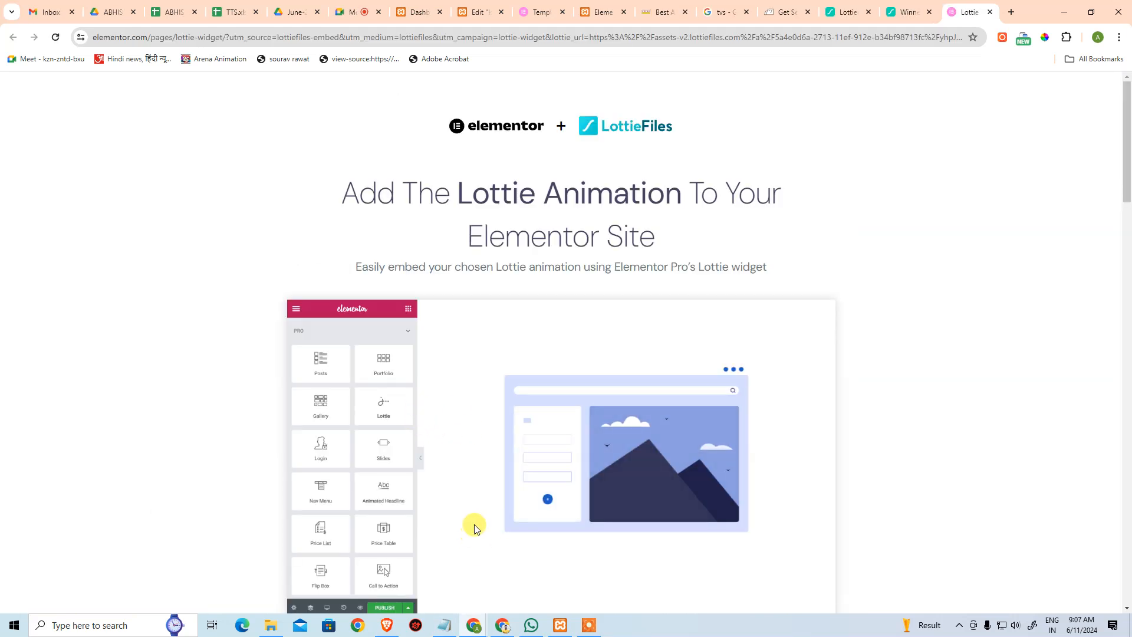
{"action": "scroll", "coordinate": [478, 528], "scroll_direction": "down", "scroll_amount": 3}
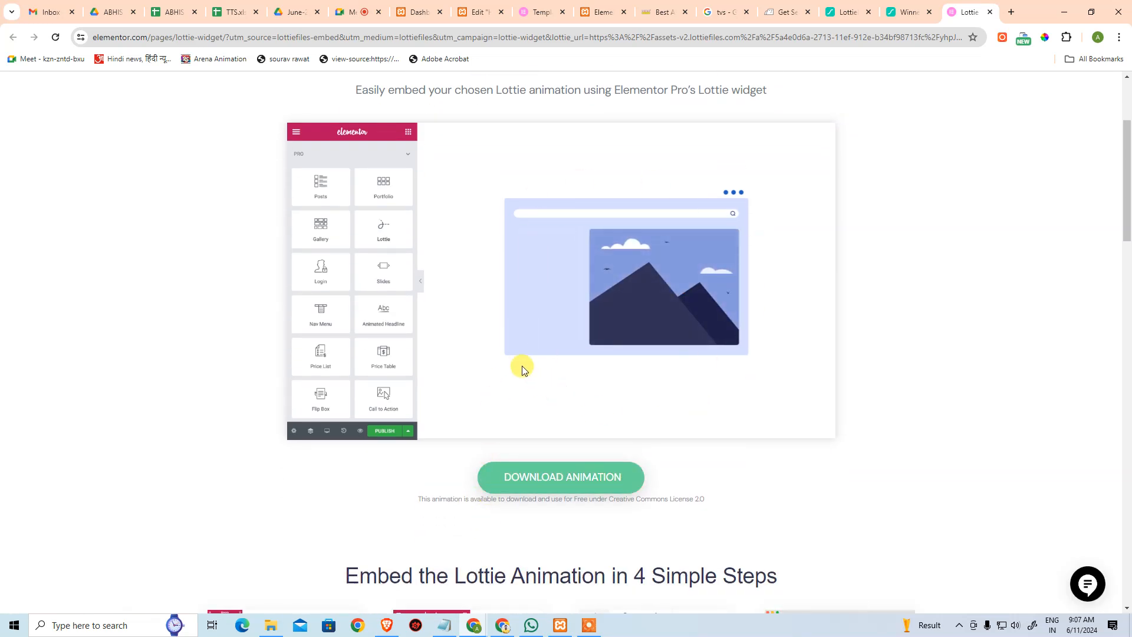
{"action": "scroll", "coordinate": [524, 375], "scroll_direction": "down", "scroll_amount": 6}
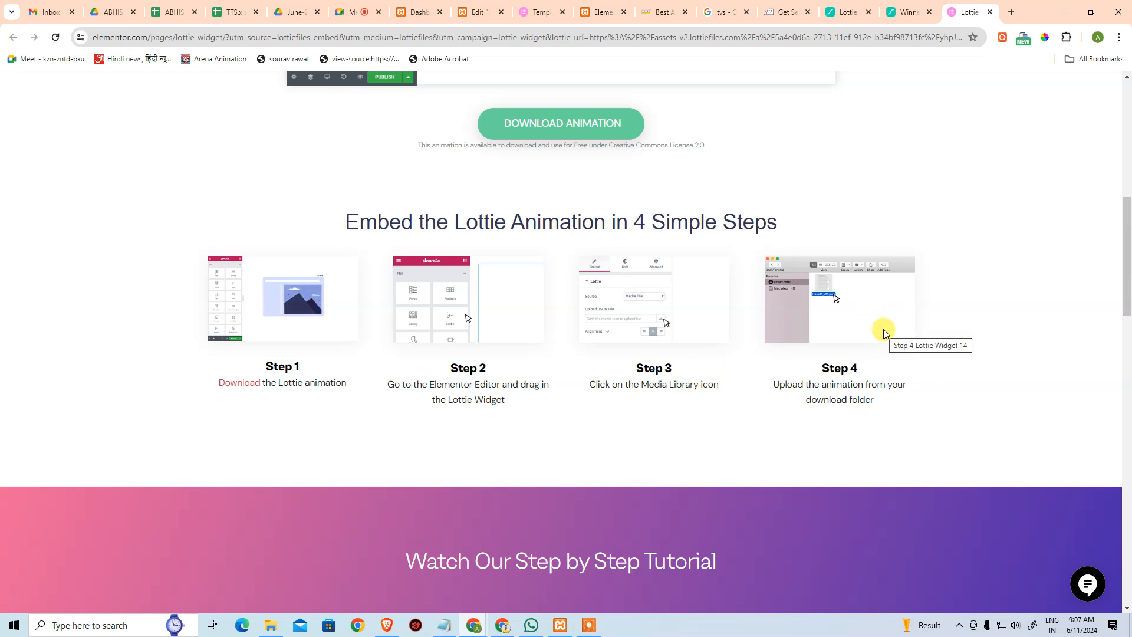
{"action": "scroll", "coordinate": [884, 333], "scroll_direction": "up", "scroll_amount": 8}
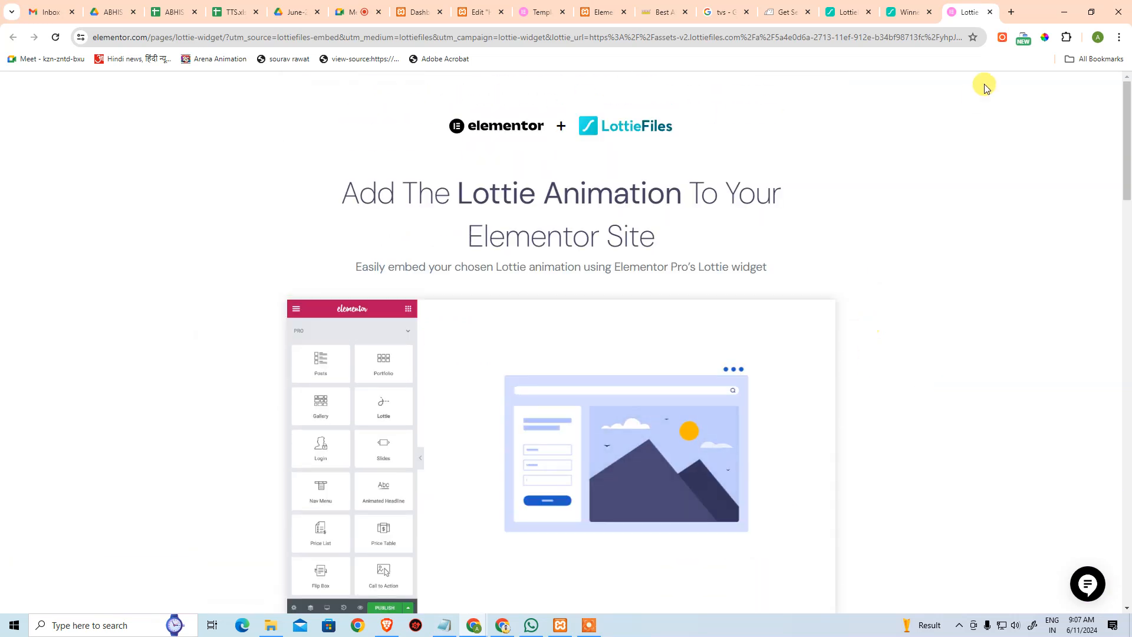
- Return to the Winner Firewroks animation and download it in Lottie JSON format
{"action": "left_click", "coordinate": [913, 8]}
{"action": "scroll", "coordinate": [599, 314], "scroll_direction": "up", "scroll_amount": 7}
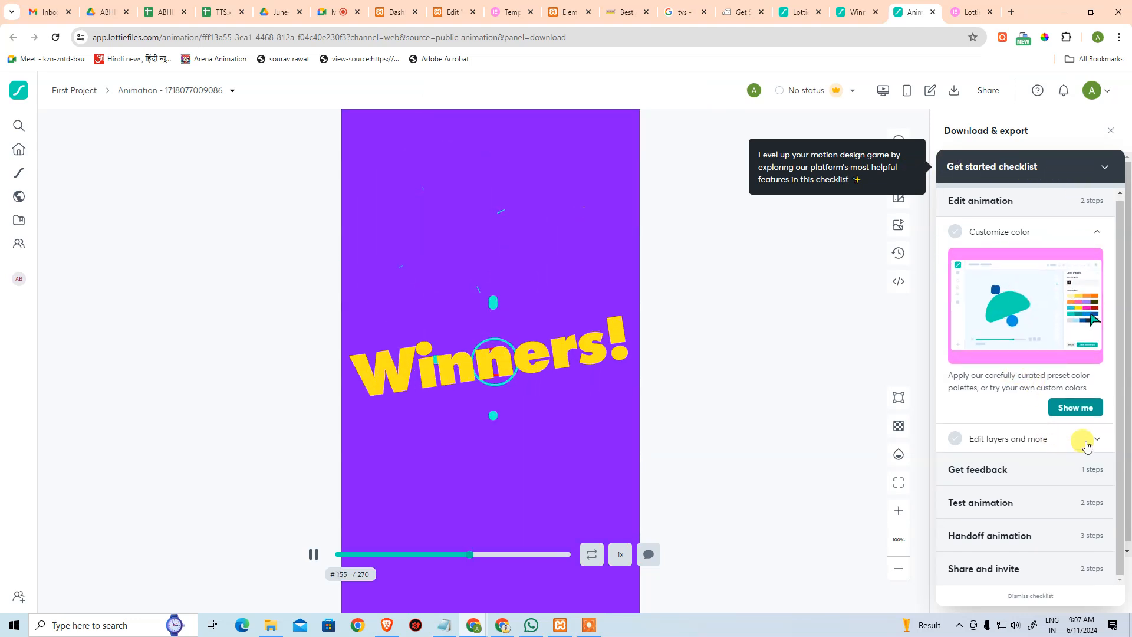
{"action": "left_click", "coordinate": [1103, 168]}
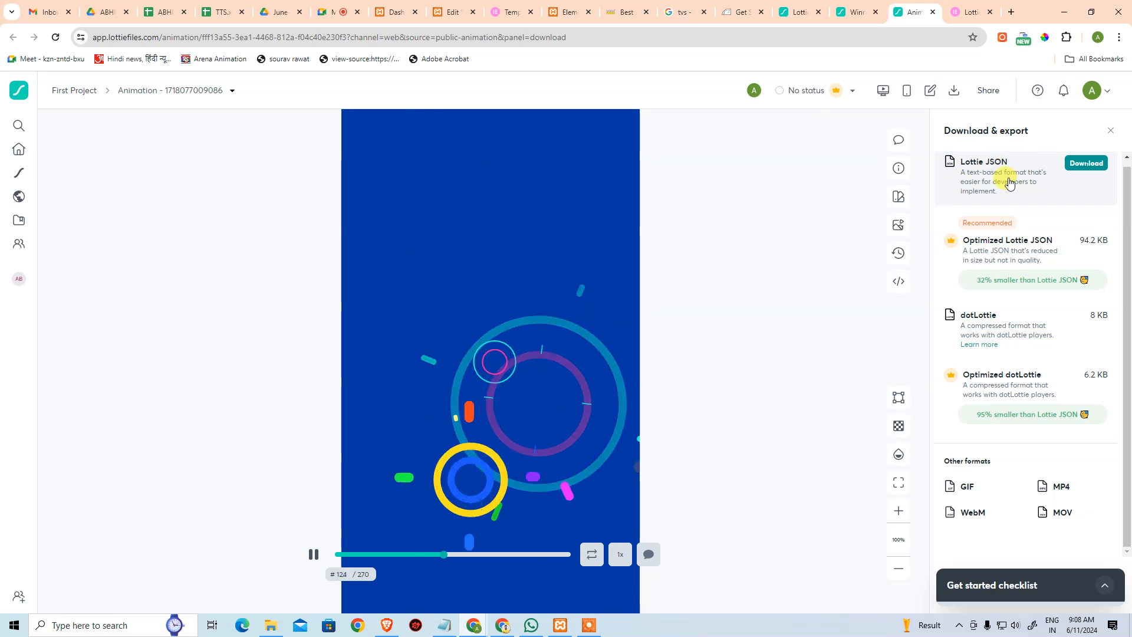
{"action": "left_click", "coordinate": [1086, 164]}
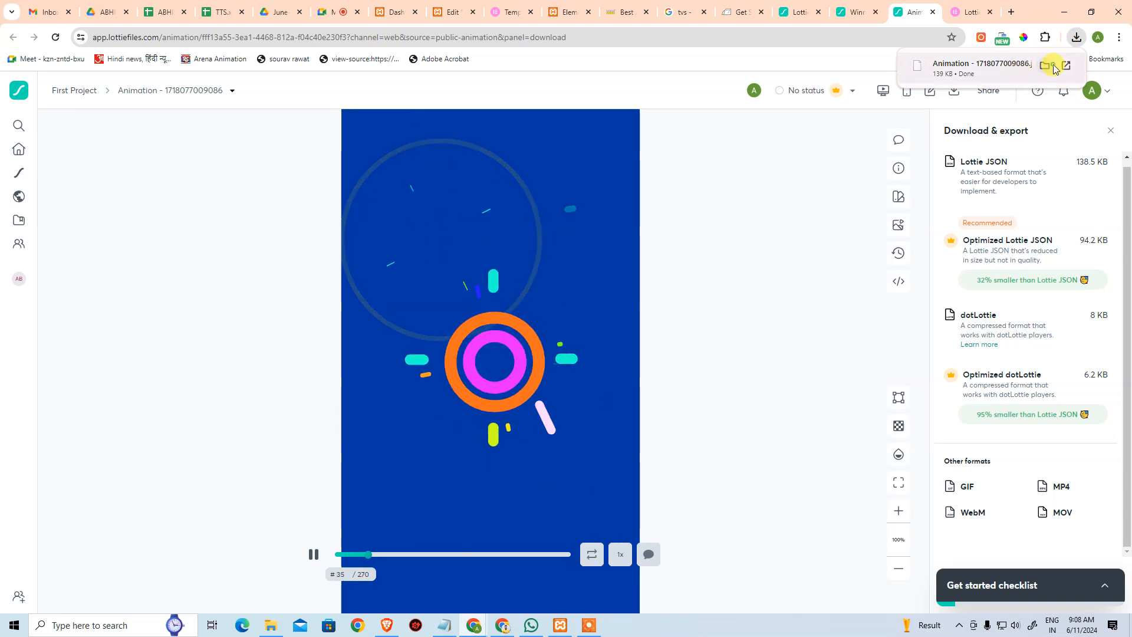
- Show the downloaded animation in its folder and copy the Downloads folder path
{"action": "left_click", "coordinate": [1045, 65]}
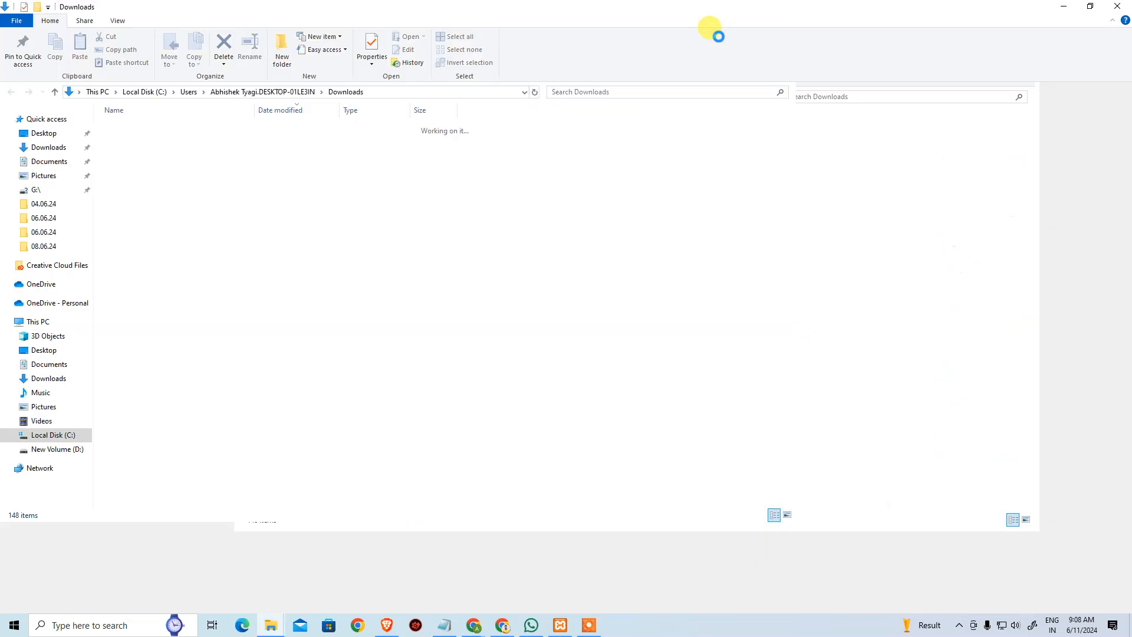
{"action": "left_click", "coordinate": [474, 94]}
{"action": "key", "text": "ctrl+c"}
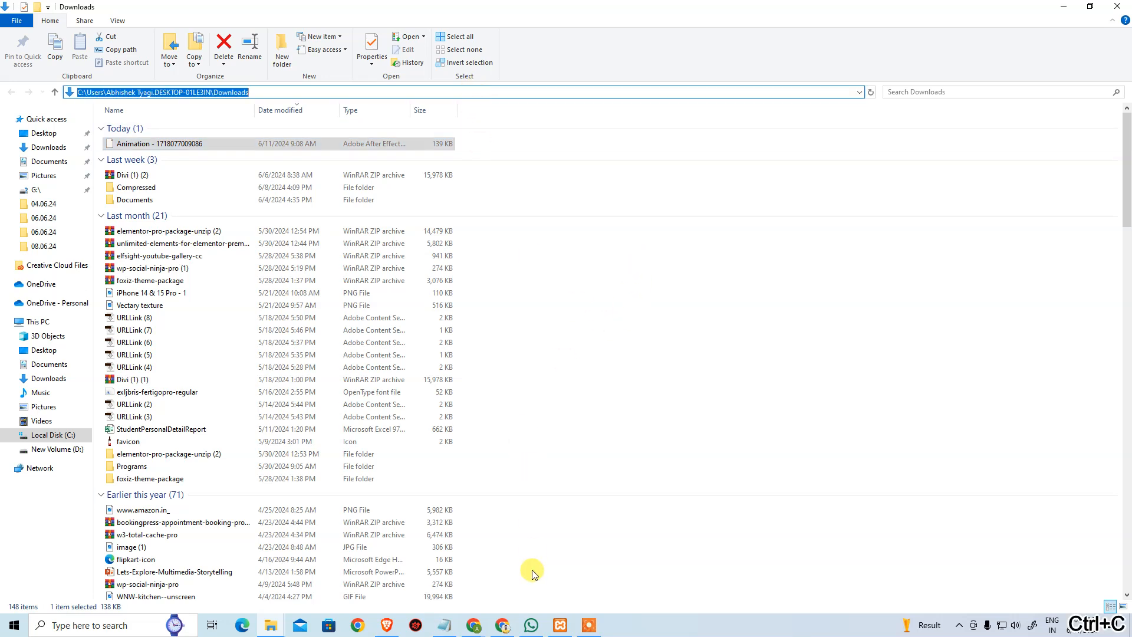
- Return to the Elementor editor, start the JSON file upload for the Lottie widget and enable unfiltered file uploads
{"action": "key", "text": "alt+Tab"}
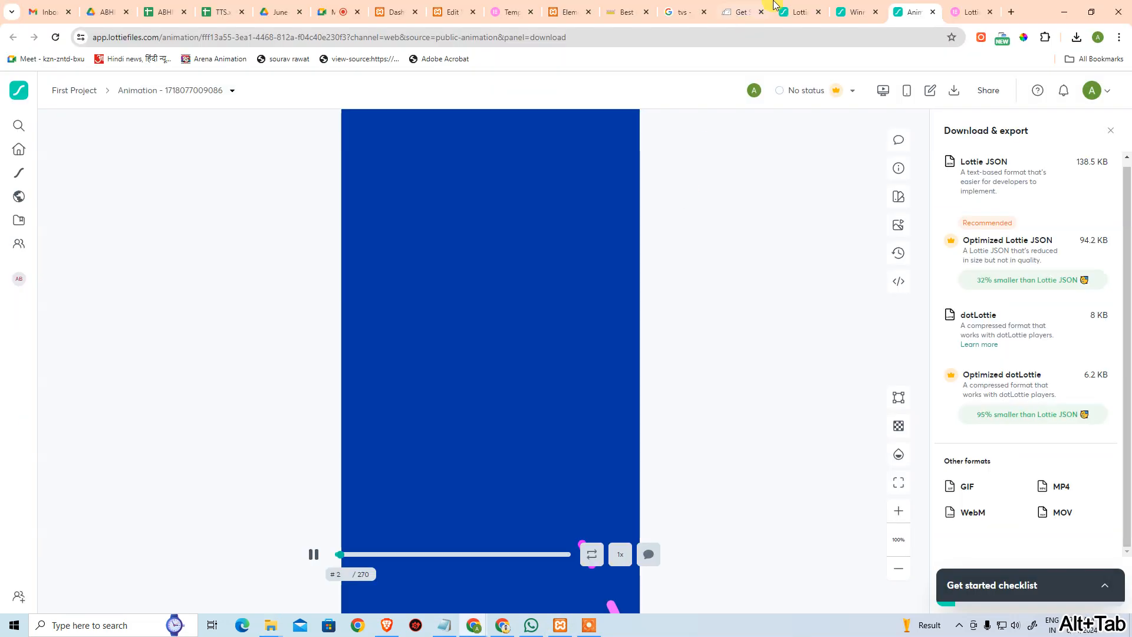
{"action": "left_click", "coordinate": [478, 14]}
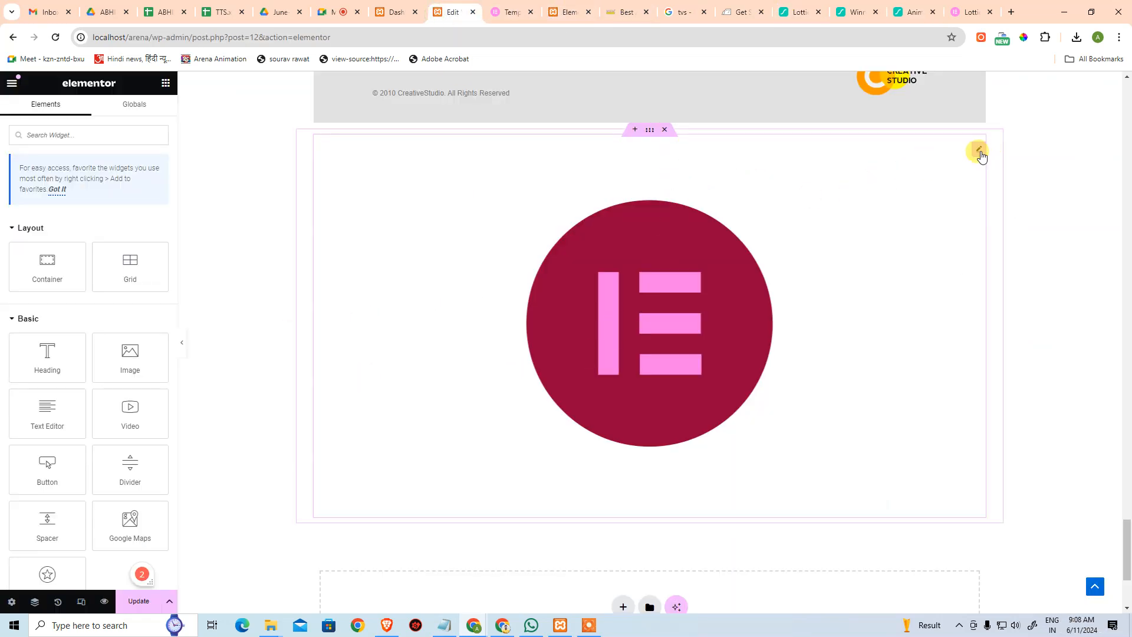
{"action": "left_click", "coordinate": [978, 153]}
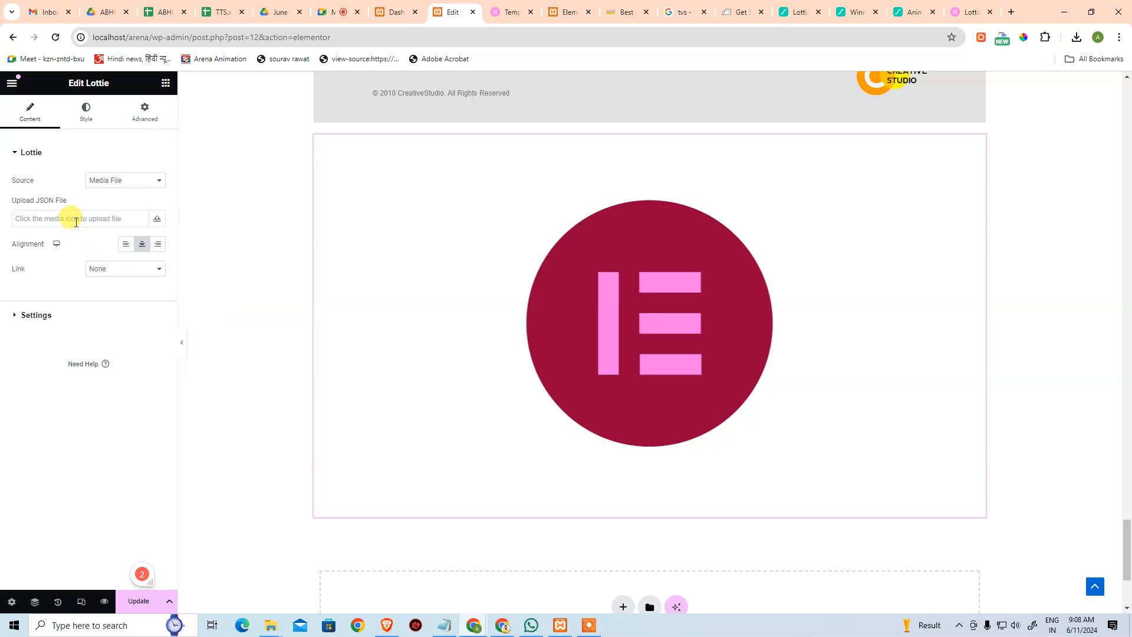
{"action": "left_click", "coordinate": [158, 219]}
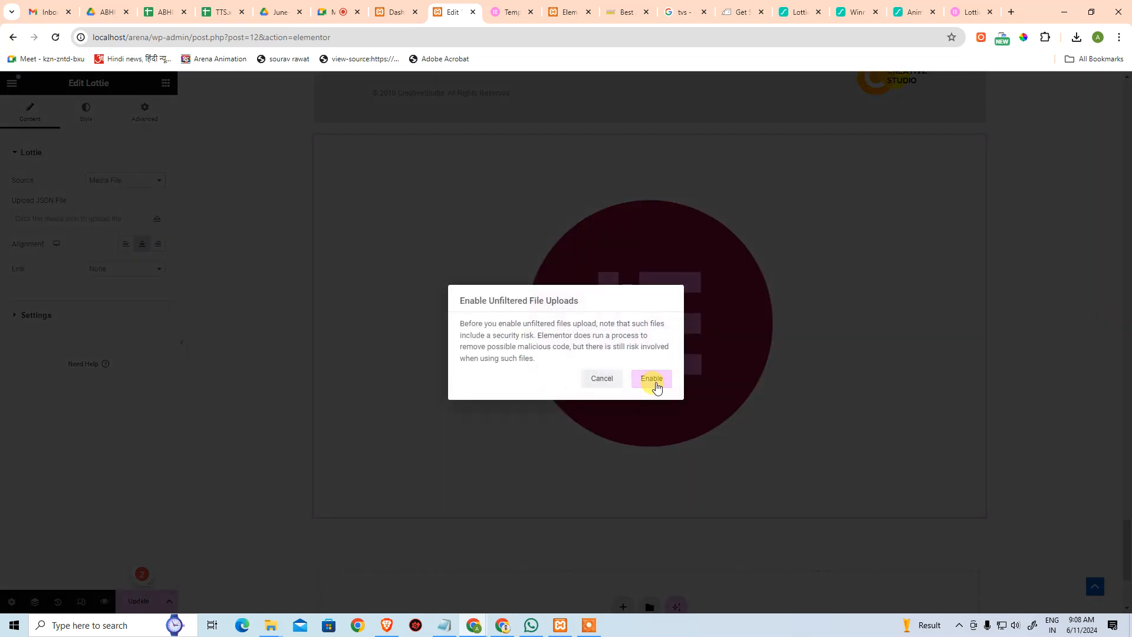
{"action": "left_click", "coordinate": [652, 379]}
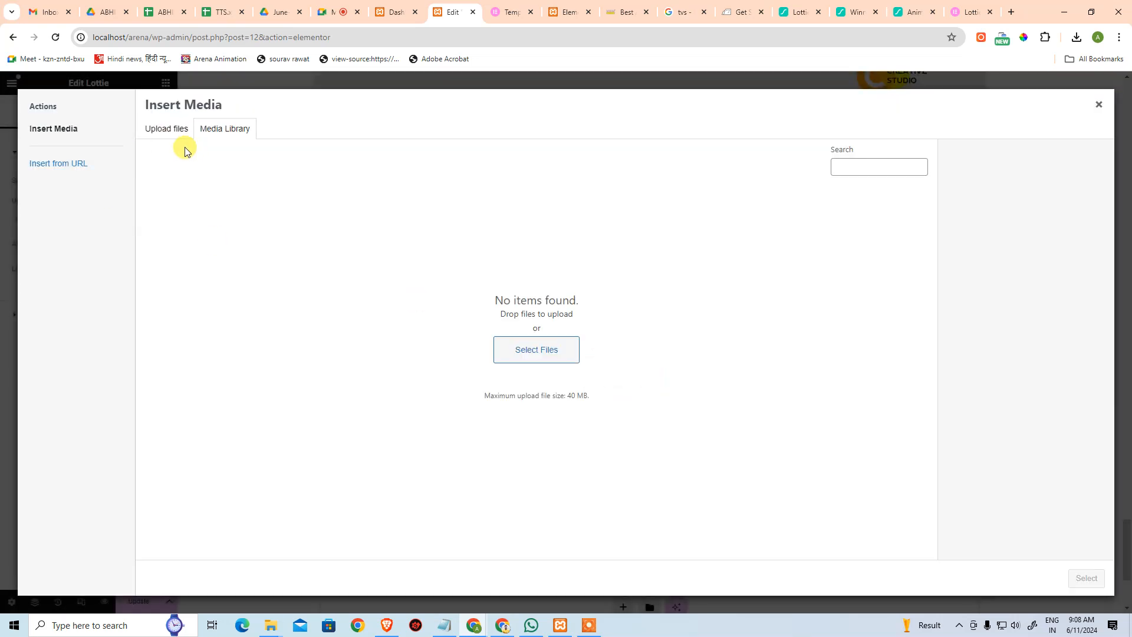
- Upload Animation-1718077009086.json from the copied Downloads path and insert it into the Lottie widget
{"action": "left_click", "coordinate": [538, 362]}
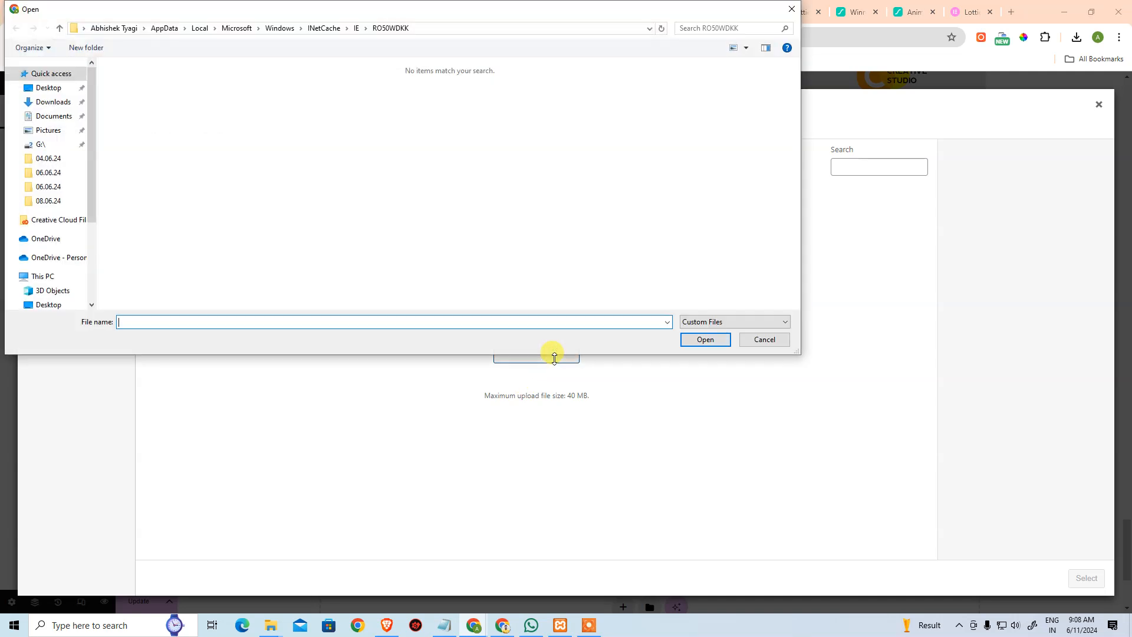
{"action": "key", "text": "ctrl+v"}
{"action": "key", "text": "Return"}
{"action": "double_click", "coordinate": [162, 112]}
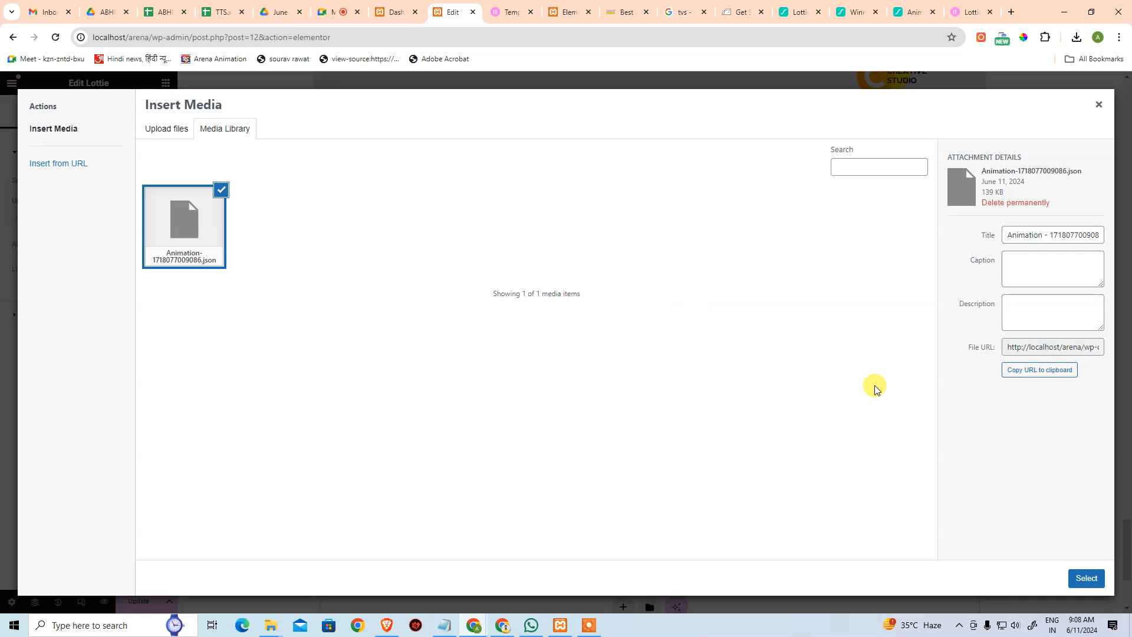
{"action": "left_click", "coordinate": [1085, 578]}
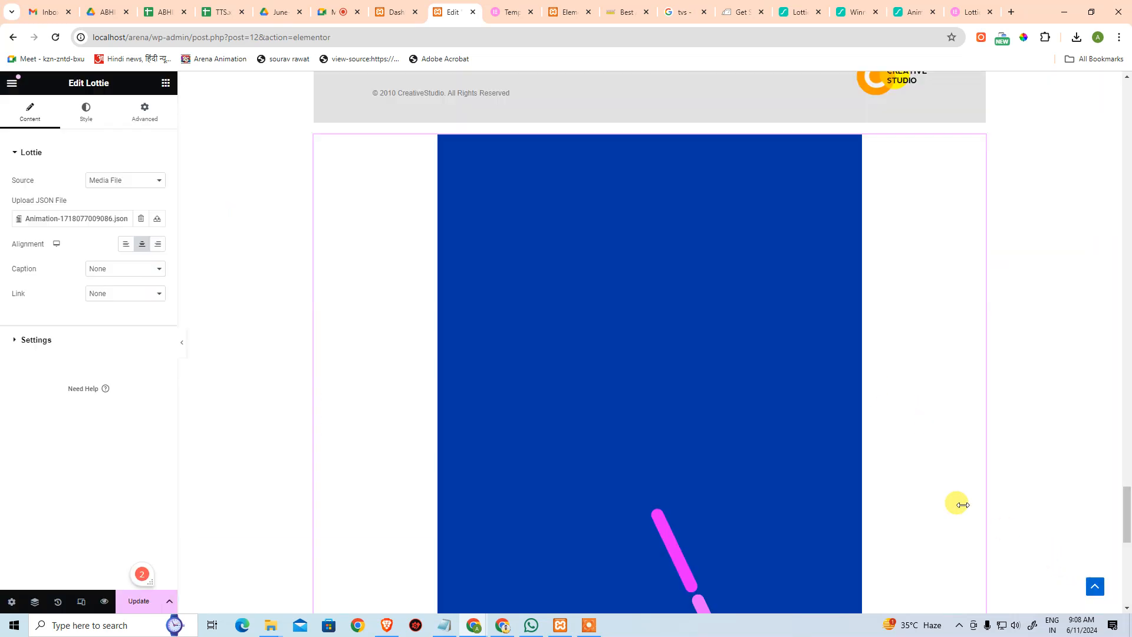
- Add a Code Highlight widget in a new section below the Lottie animation and start editing its code
{"action": "scroll", "coordinate": [841, 344], "scroll_direction": "down", "scroll_amount": 5}
{"action": "scroll", "coordinate": [634, 285], "scroll_direction": "up", "scroll_amount": 4}
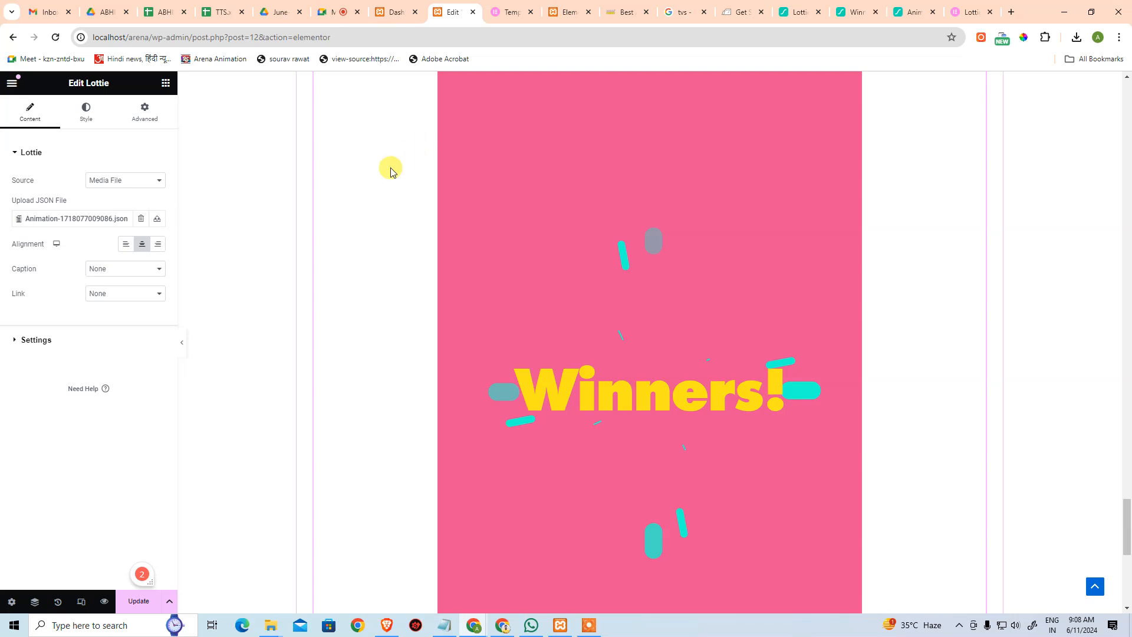
{"action": "scroll", "coordinate": [294, 288], "scroll_direction": "down", "scroll_amount": 3}
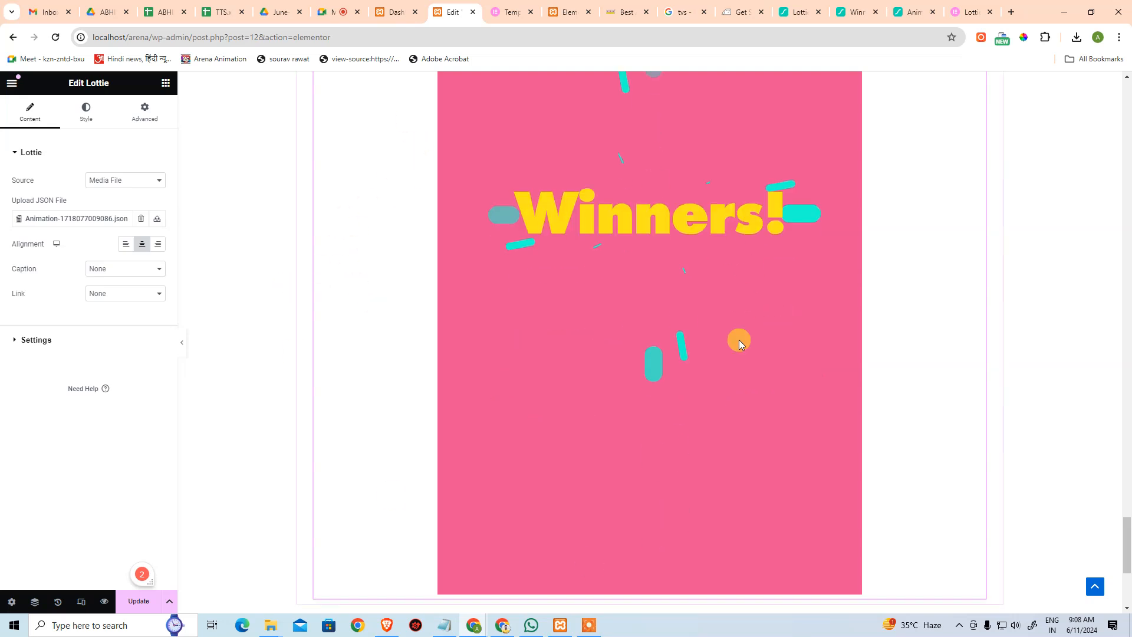
{"action": "scroll", "coordinate": [790, 345], "scroll_direction": "down", "scroll_amount": 5}
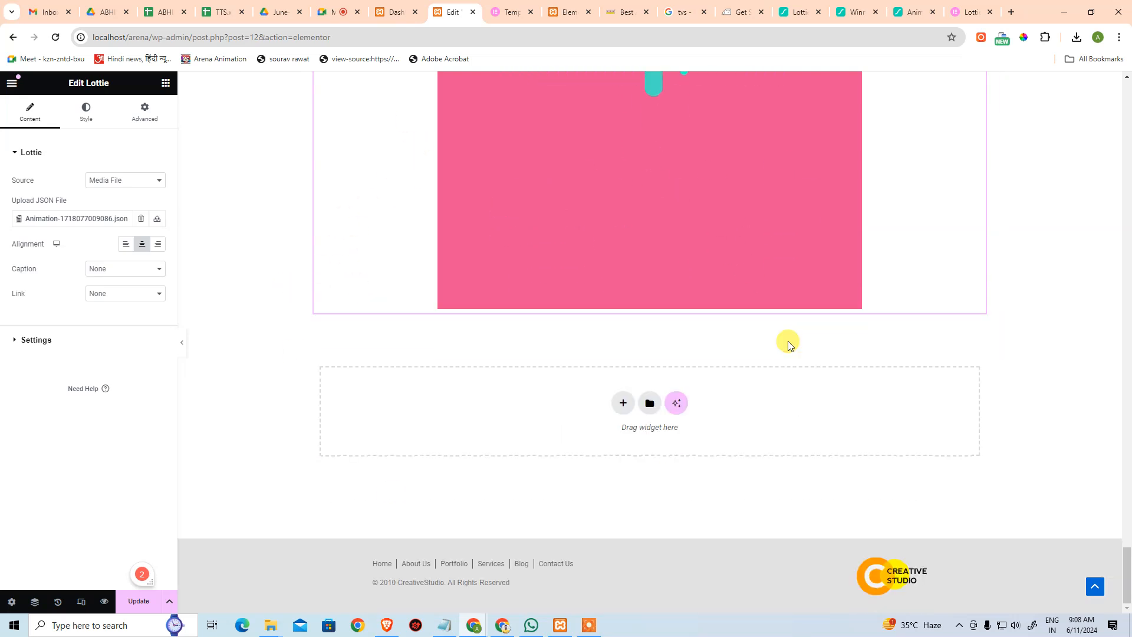
{"action": "left_click", "coordinate": [258, 316]}
{"action": "scroll", "coordinate": [126, 455], "scroll_direction": "down", "scroll_amount": 10}
{"action": "scroll", "coordinate": [153, 455], "scroll_direction": "down", "scroll_amount": 4}
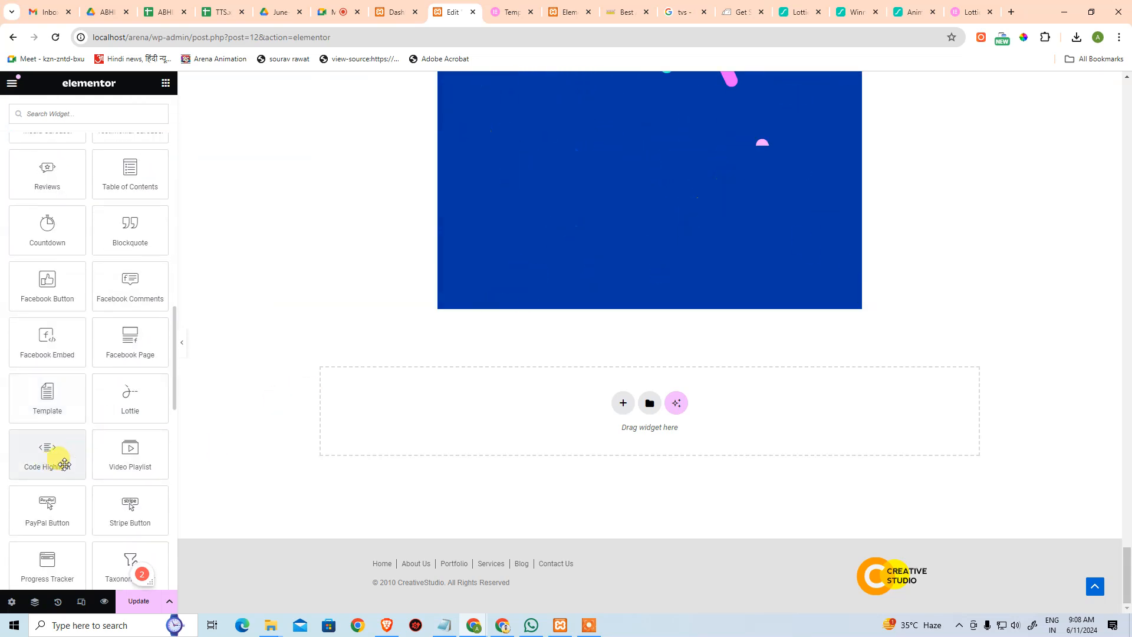
{"action": "left_click_drag", "start_coordinate": [46, 460], "coordinate": [645, 411]}
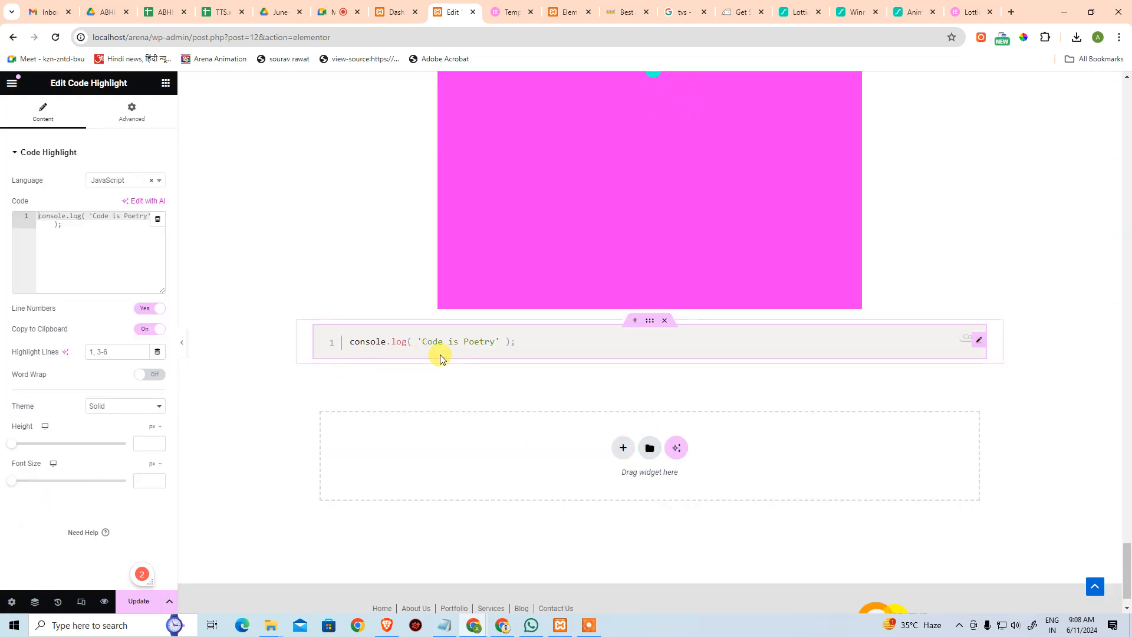
{"action": "left_click", "coordinate": [119, 262]}
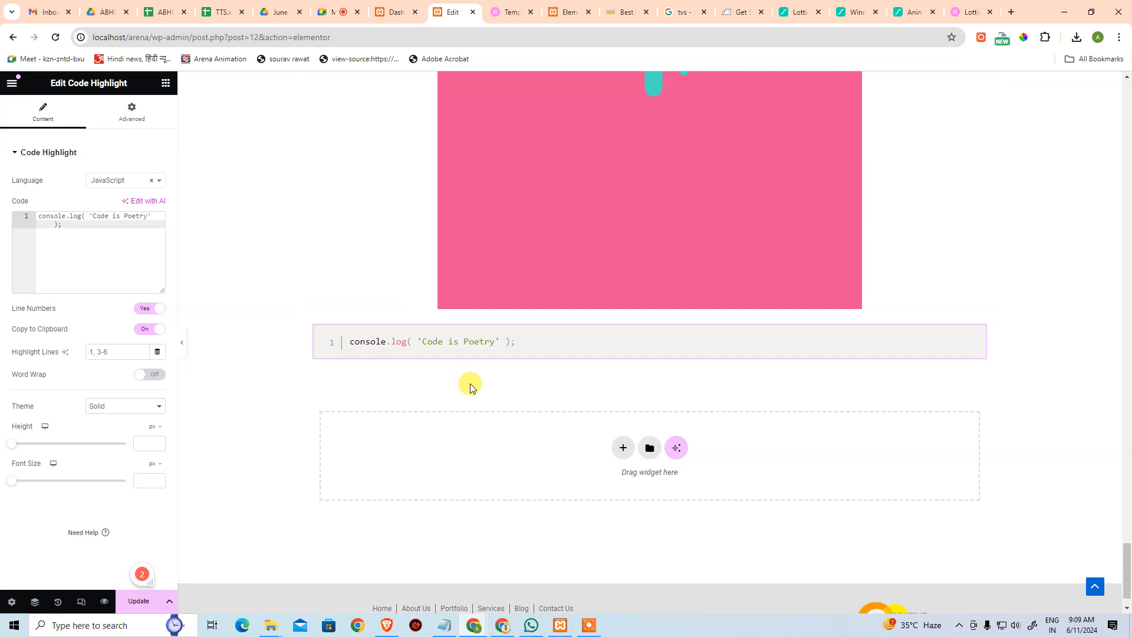
- Switch to Visual Studio Code and copy the entire code of index.html
{"action": "key", "text": "super"}
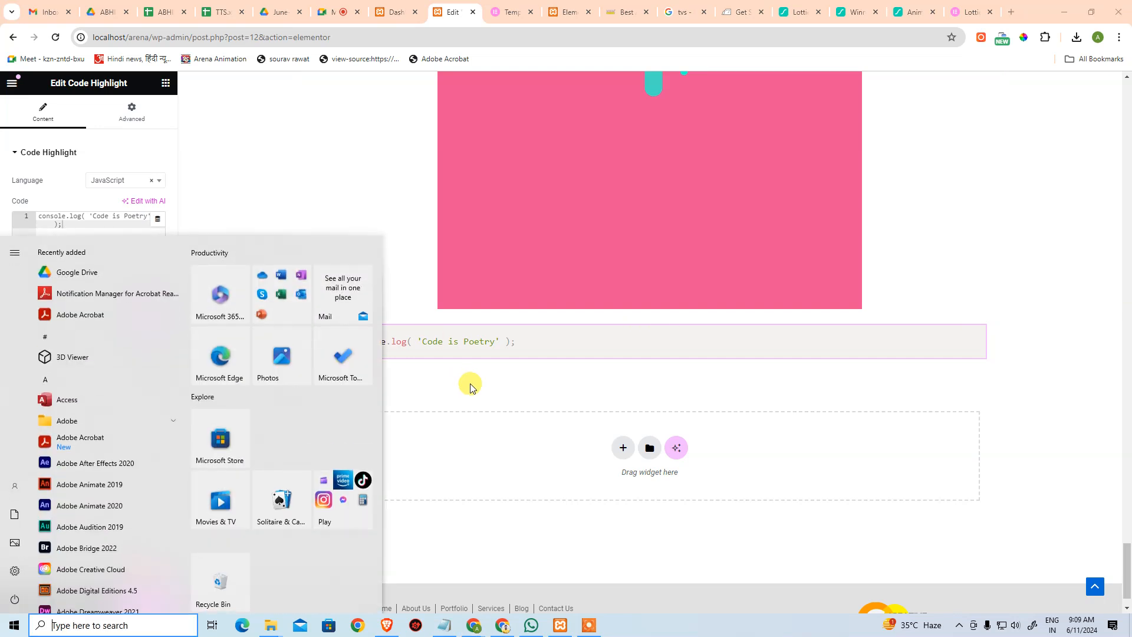
{"action": "type", "text": "cv"}
{"action": "key", "text": "BackSpace"}
{"action": "key", "text": "BackSpace"}
{"action": "type", "text": "vsc"}
{"action": "key", "text": "Return"}
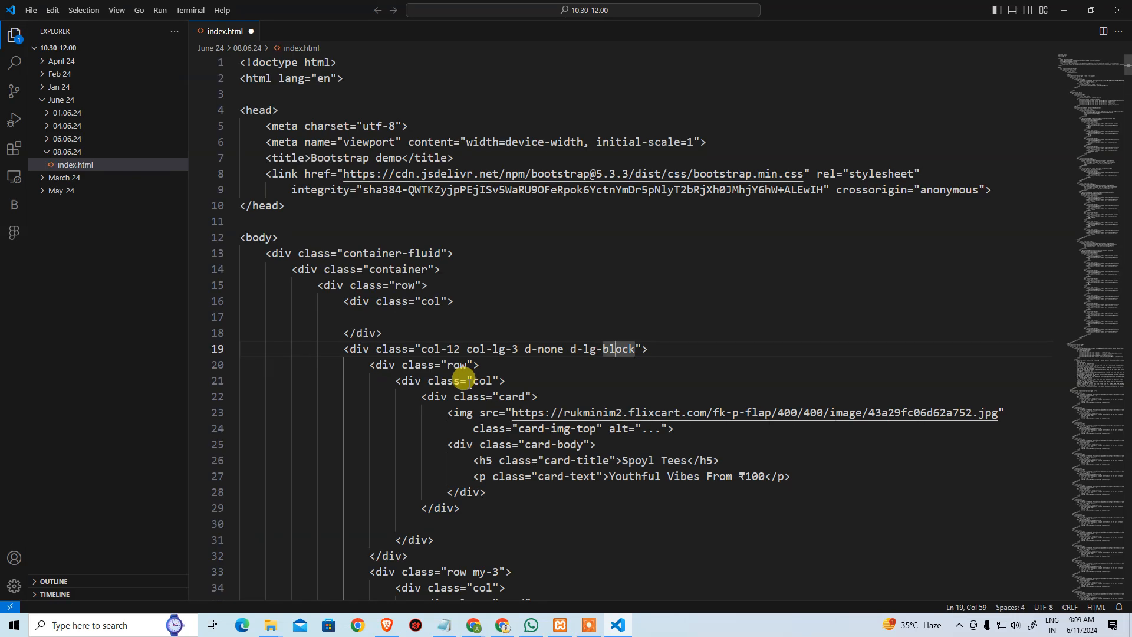
{"action": "key", "text": "ctrl+a"}
{"action": "key", "text": "ctrl+c"}
- Return to the Elementor editor and replace the Code Highlight widget's sample code with the copied HTML
{"action": "key", "text": "alt+Tab"}
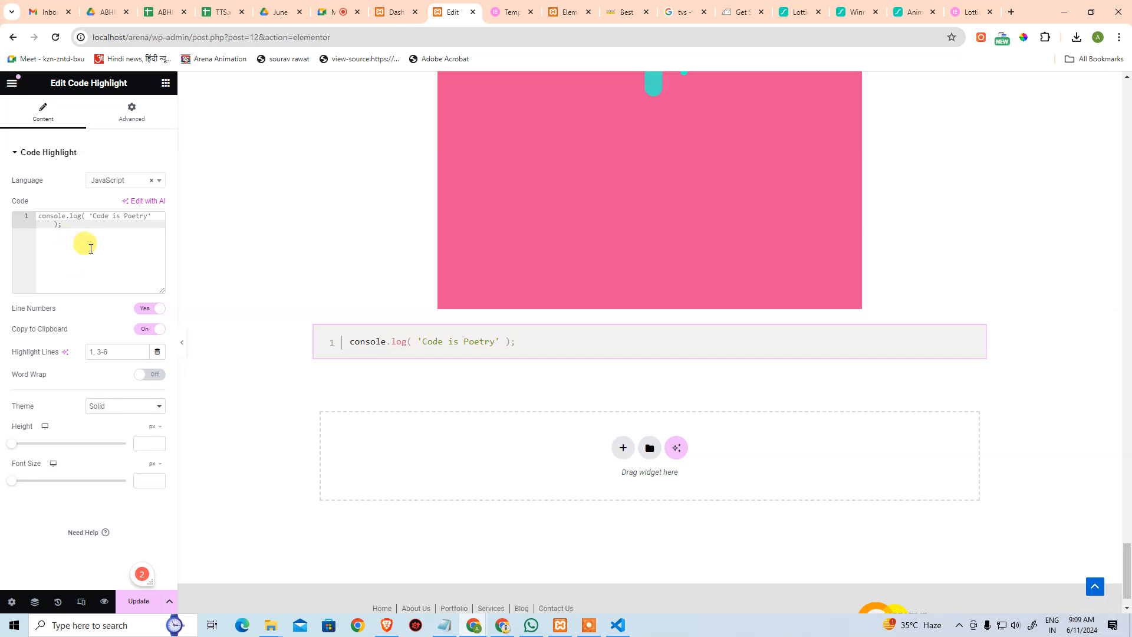
{"action": "key", "text": "ctrl+a"}
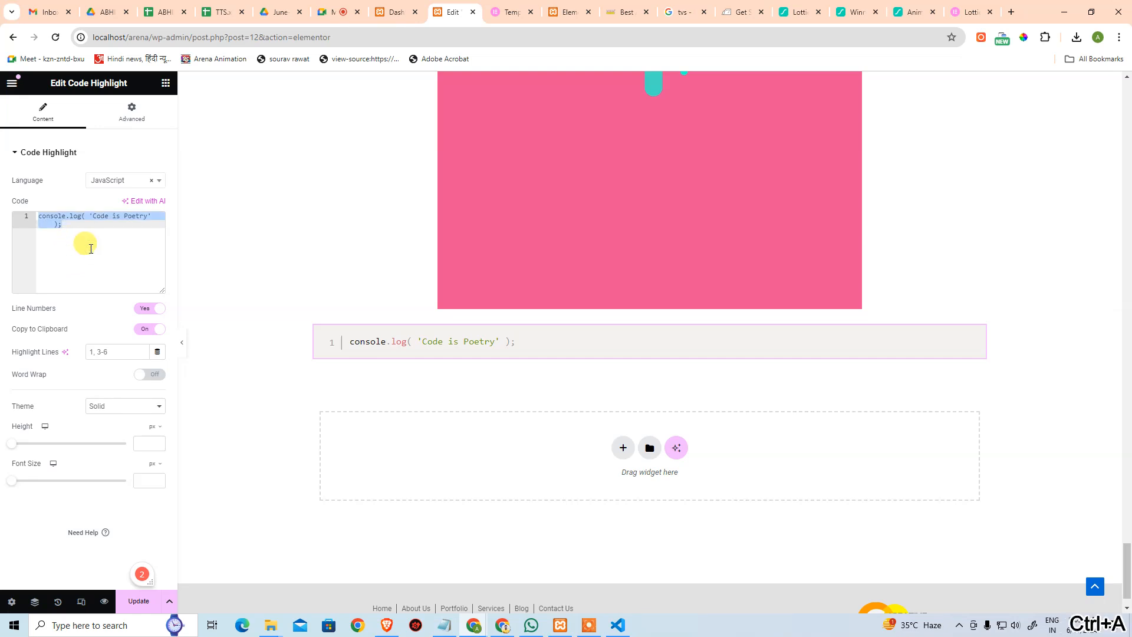
{"action": "key", "text": "ctrl+v"}
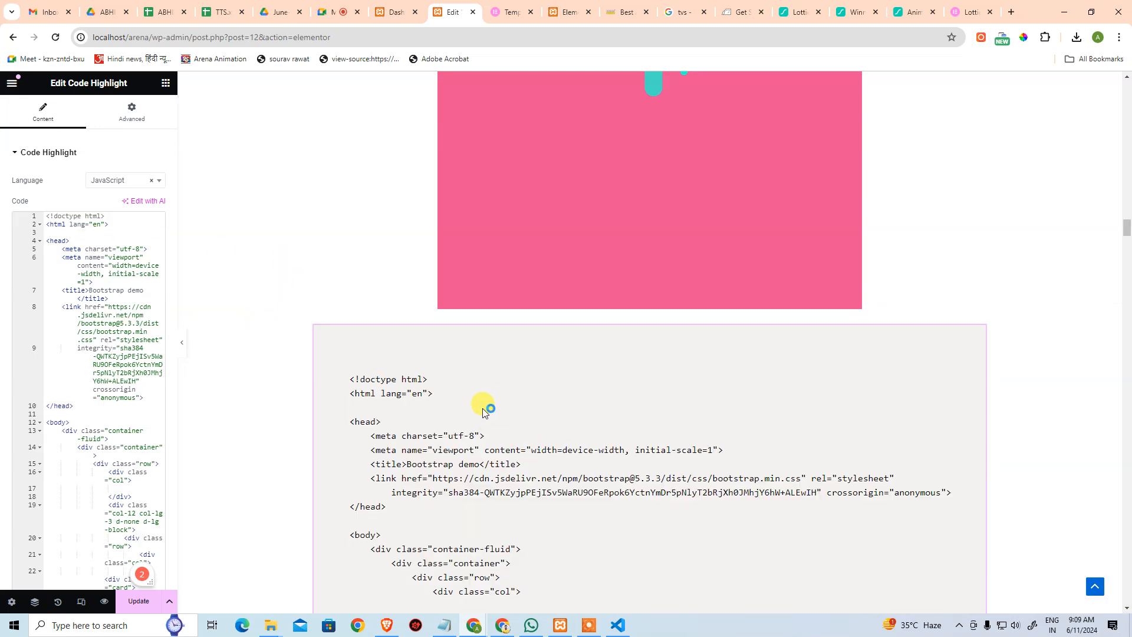
- Examine the highlighted HTML on the page from its first to its last line, including the long lines that overflow horizontally
{"action": "scroll", "coordinate": [383, 386], "scroll_direction": "down", "scroll_amount": 3}
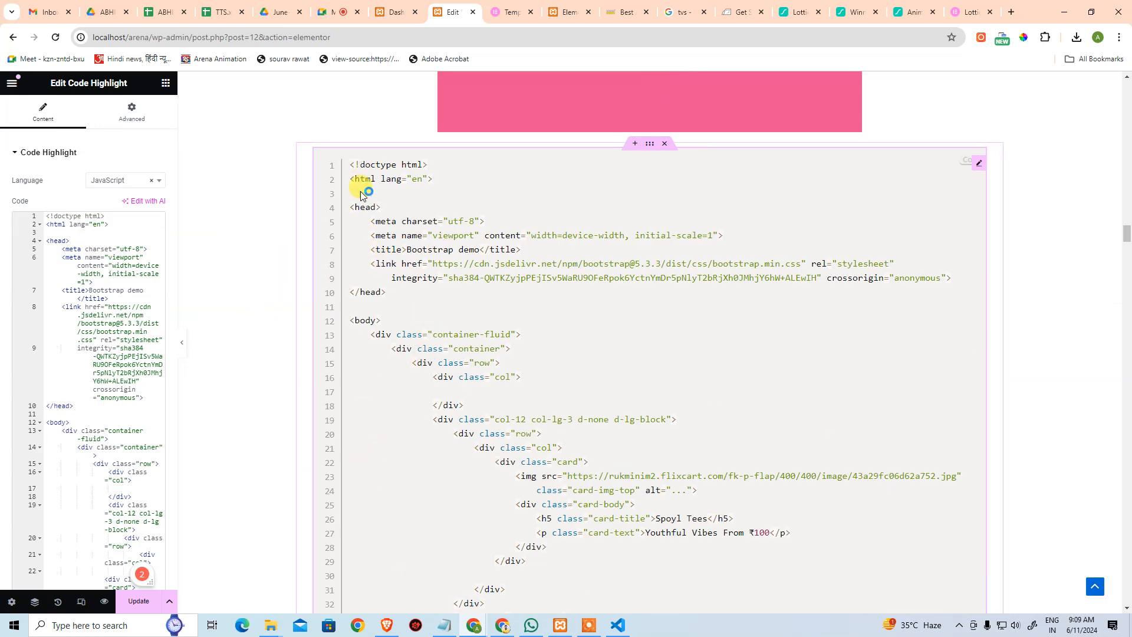
{"action": "scroll", "coordinate": [520, 467], "scroll_direction": "down", "scroll_amount": 20}
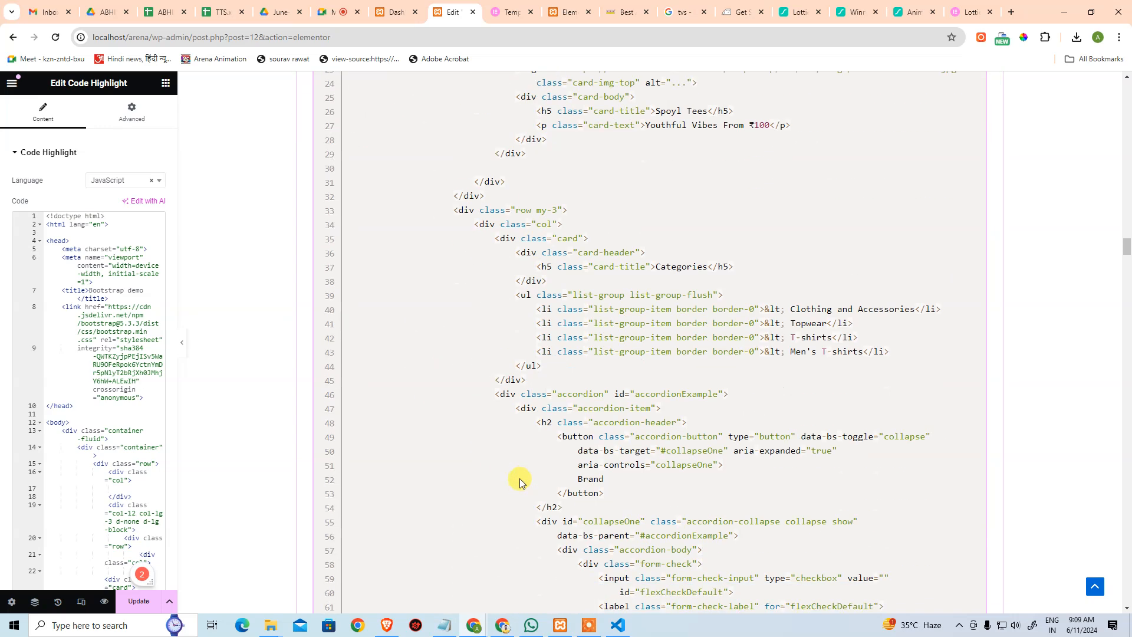
{"action": "scroll", "coordinate": [513, 423], "scroll_direction": "down", "scroll_amount": 20}
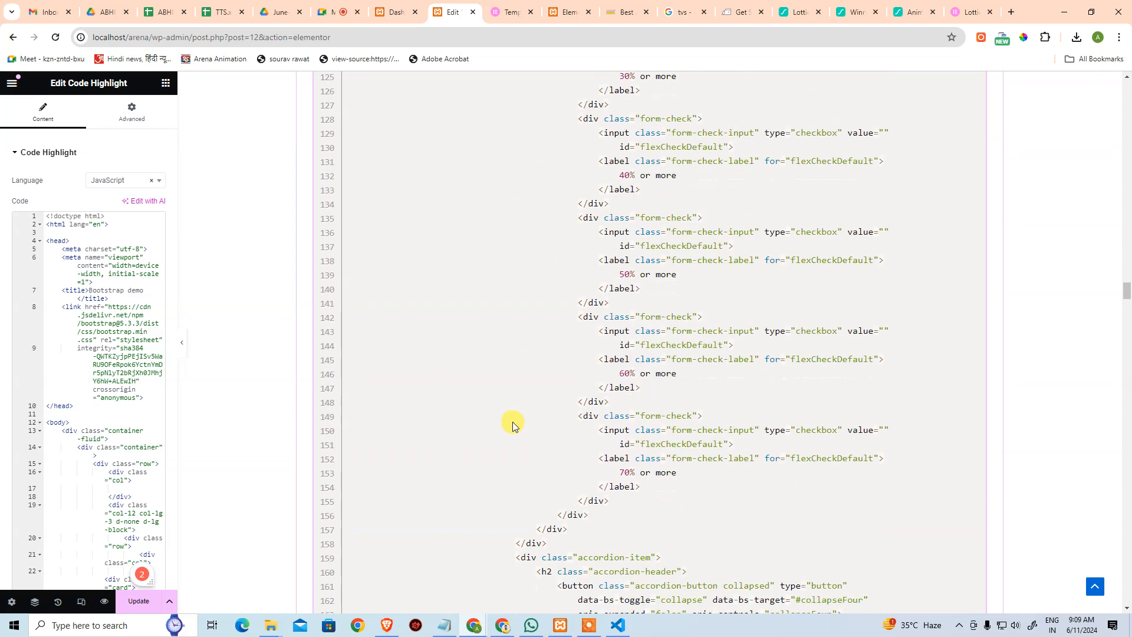
{"action": "scroll", "coordinate": [541, 437], "scroll_direction": "down", "scroll_amount": 20}
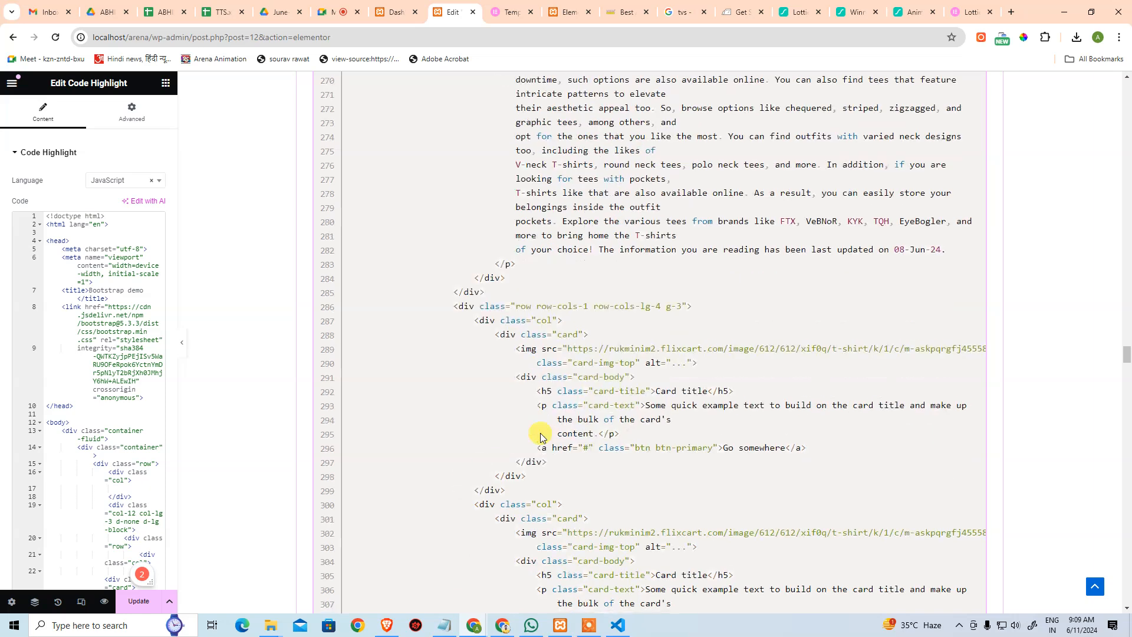
{"action": "scroll", "coordinate": [555, 441], "scroll_direction": "down", "scroll_amount": 20}
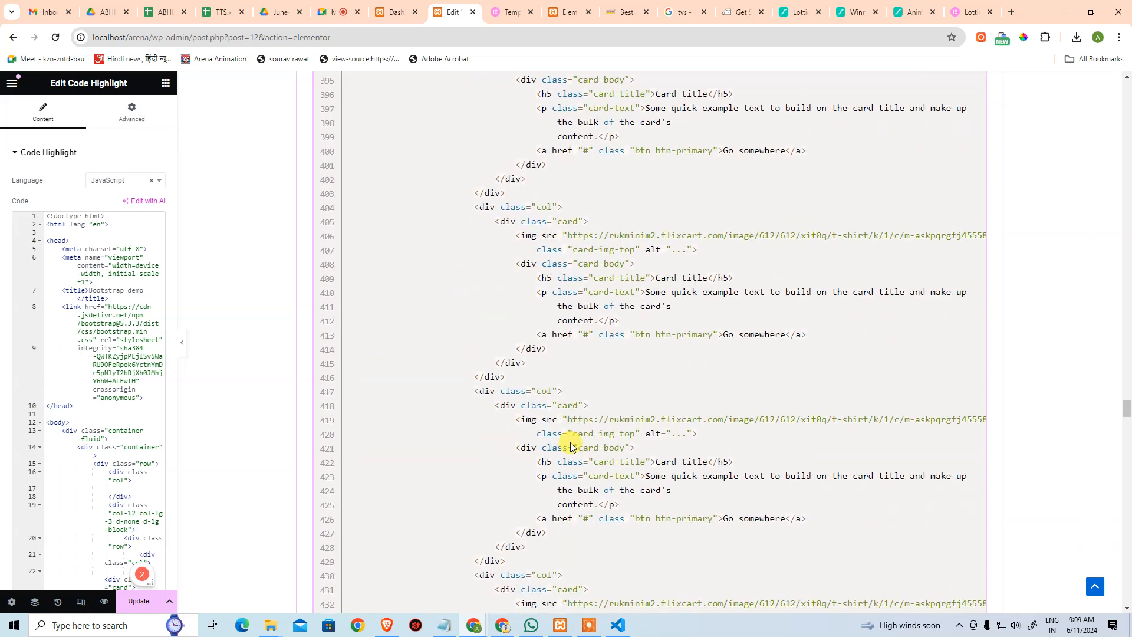
{"action": "scroll", "coordinate": [581, 447], "scroll_direction": "down", "scroll_amount": 20}
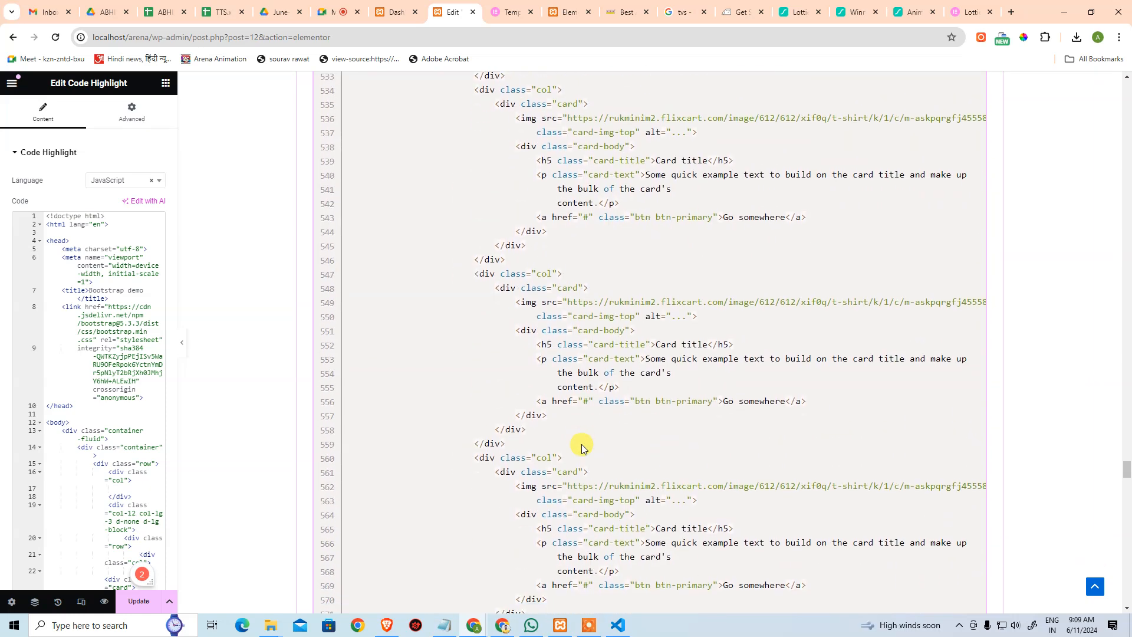
{"action": "scroll", "coordinate": [592, 458], "scroll_direction": "down", "scroll_amount": 20}
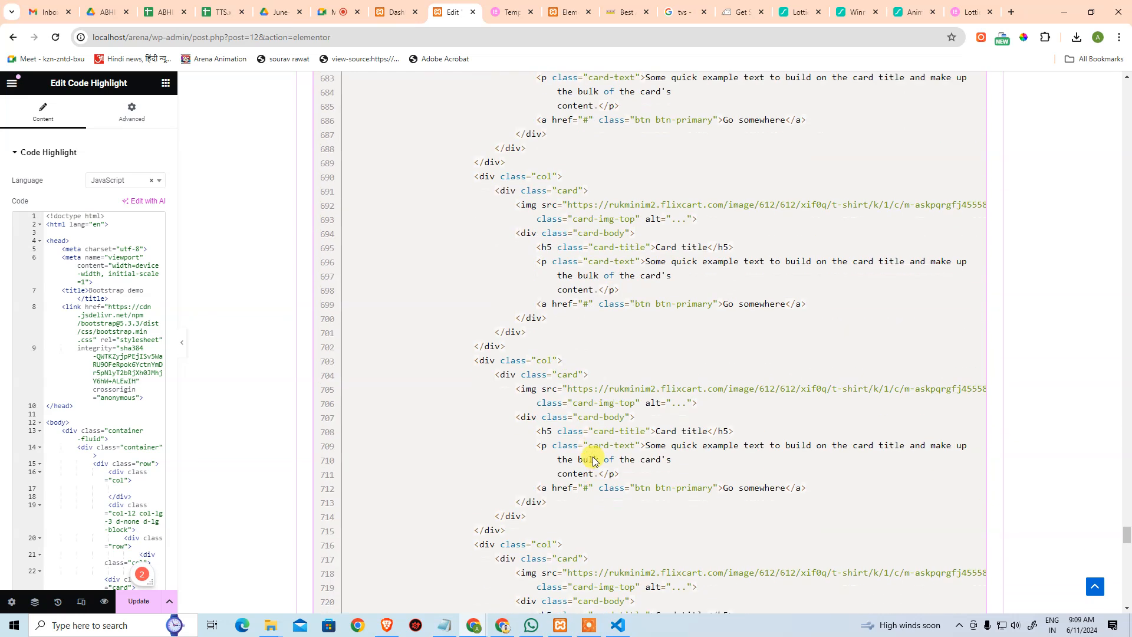
{"action": "scroll", "coordinate": [591, 459], "scroll_direction": "down", "scroll_amount": 3}
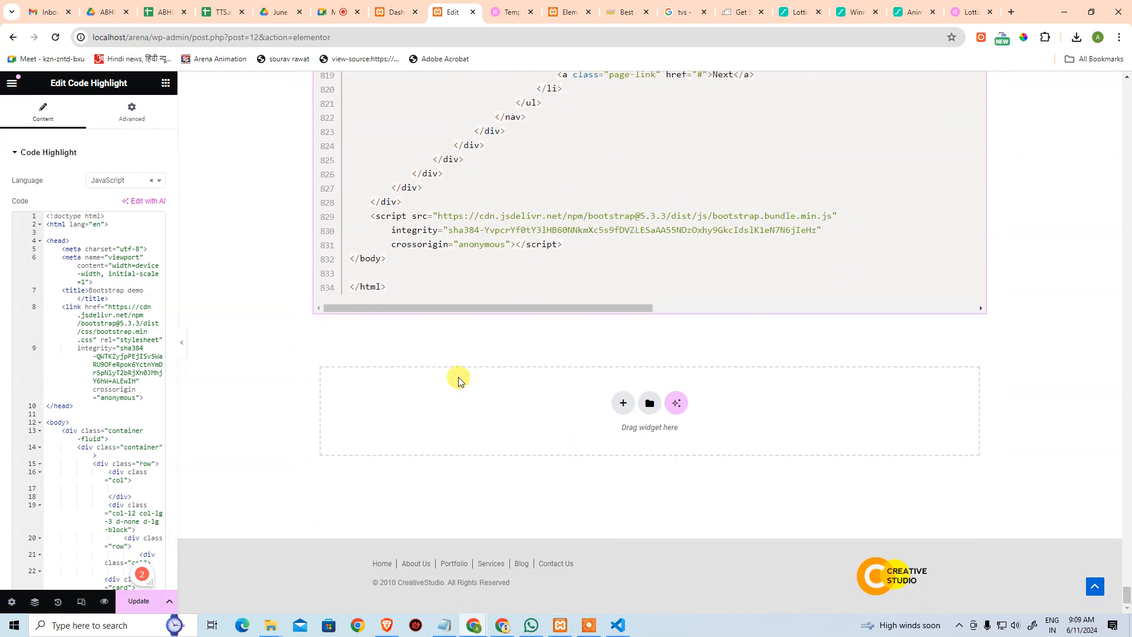
{"action": "left_click_drag", "start_coordinate": [562, 308], "coordinate": [662, 306]}
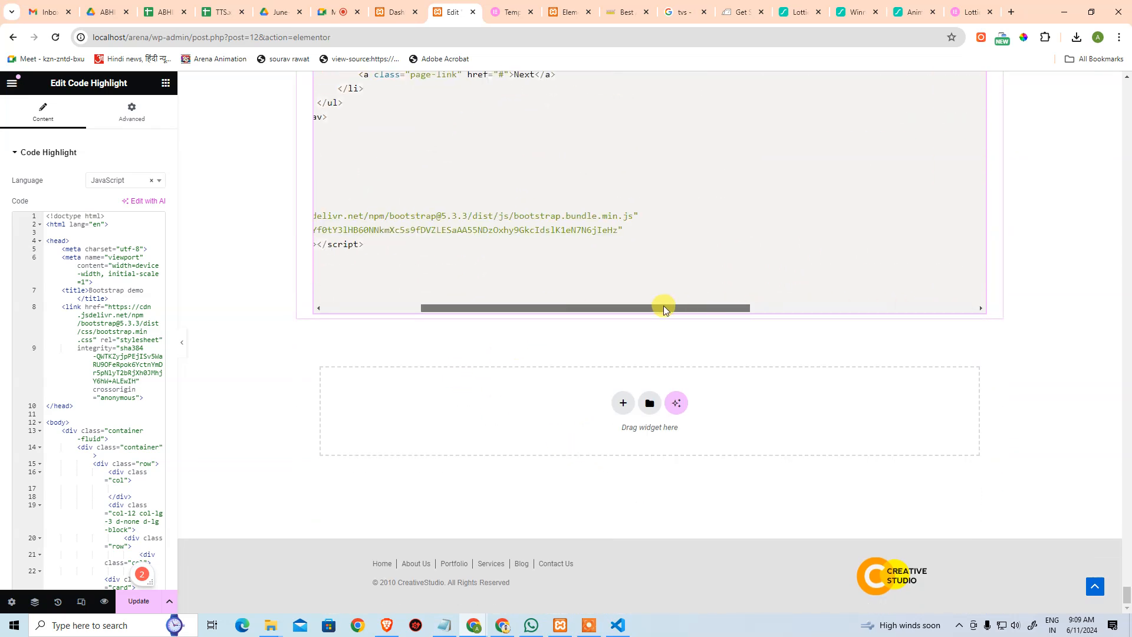
{"action": "scroll", "coordinate": [630, 318], "scroll_direction": "up", "scroll_amount": 6}
{"action": "scroll", "coordinate": [629, 319], "scroll_direction": "up", "scroll_amount": 15}
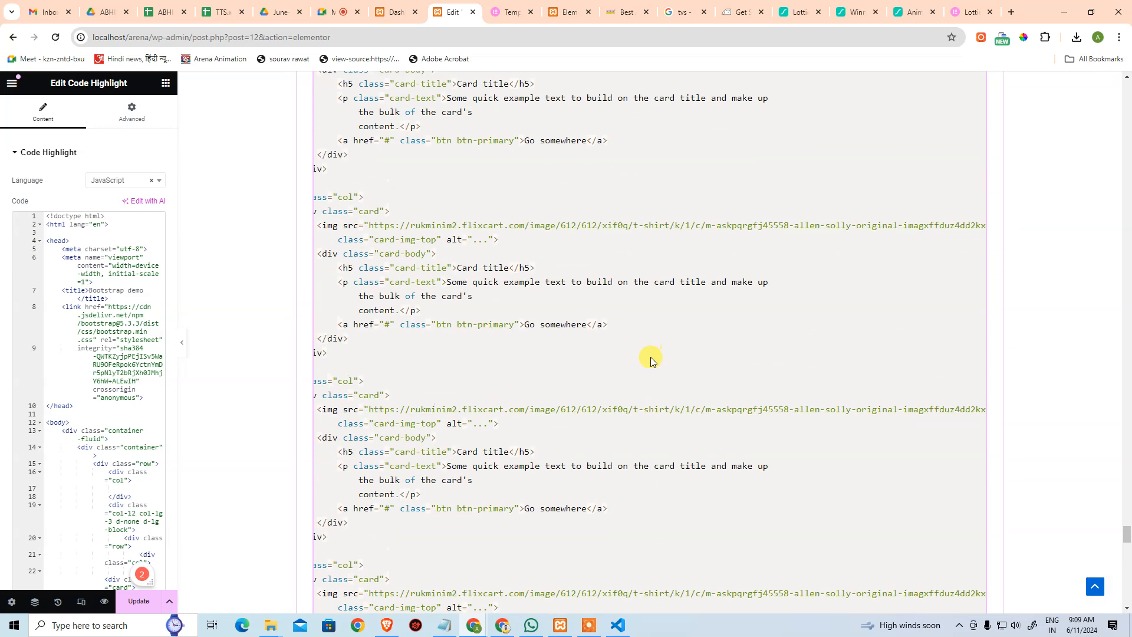
{"action": "scroll", "coordinate": [650, 361], "scroll_direction": "up", "scroll_amount": 8}
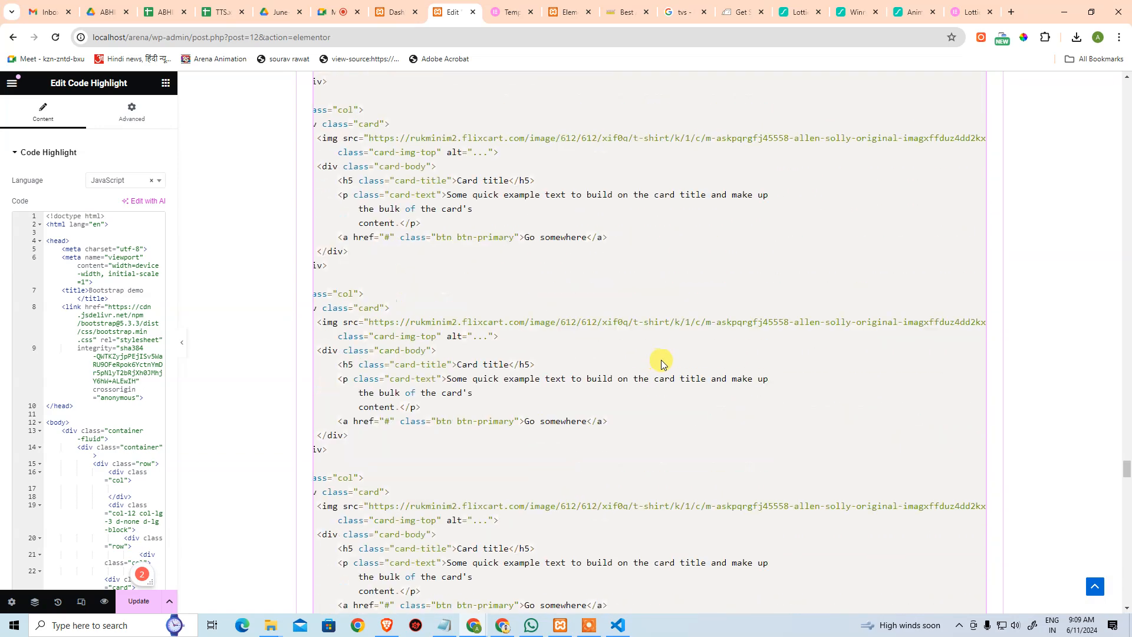
{"action": "scroll", "coordinate": [661, 362], "scroll_direction": "up", "scroll_amount": 12}
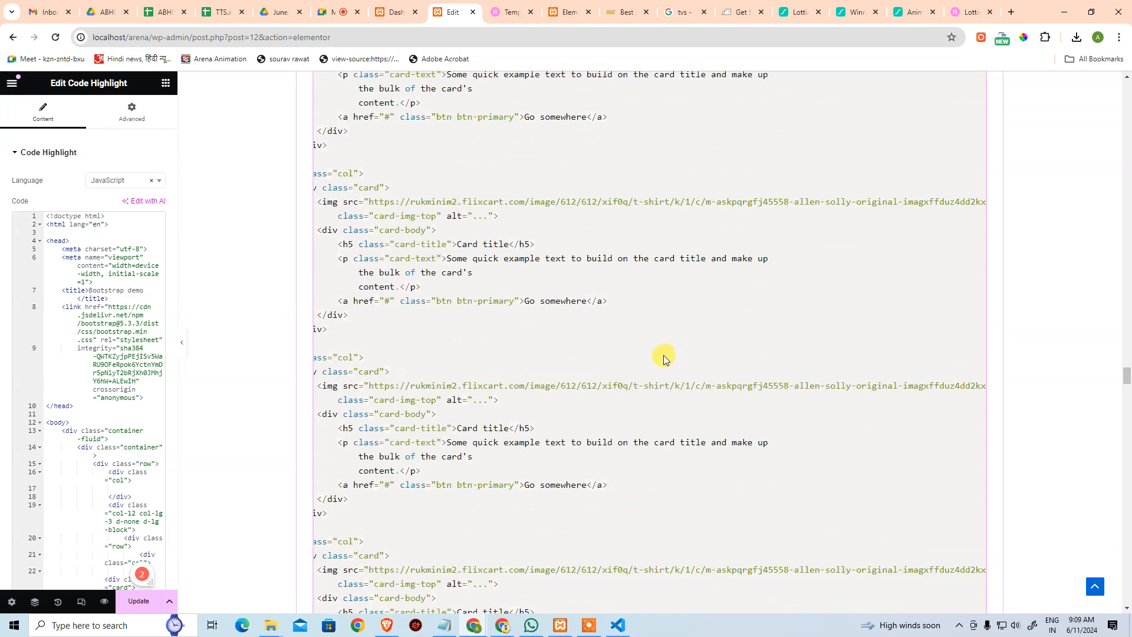
{"action": "scroll", "coordinate": [664, 352], "scroll_direction": "up", "scroll_amount": 10}
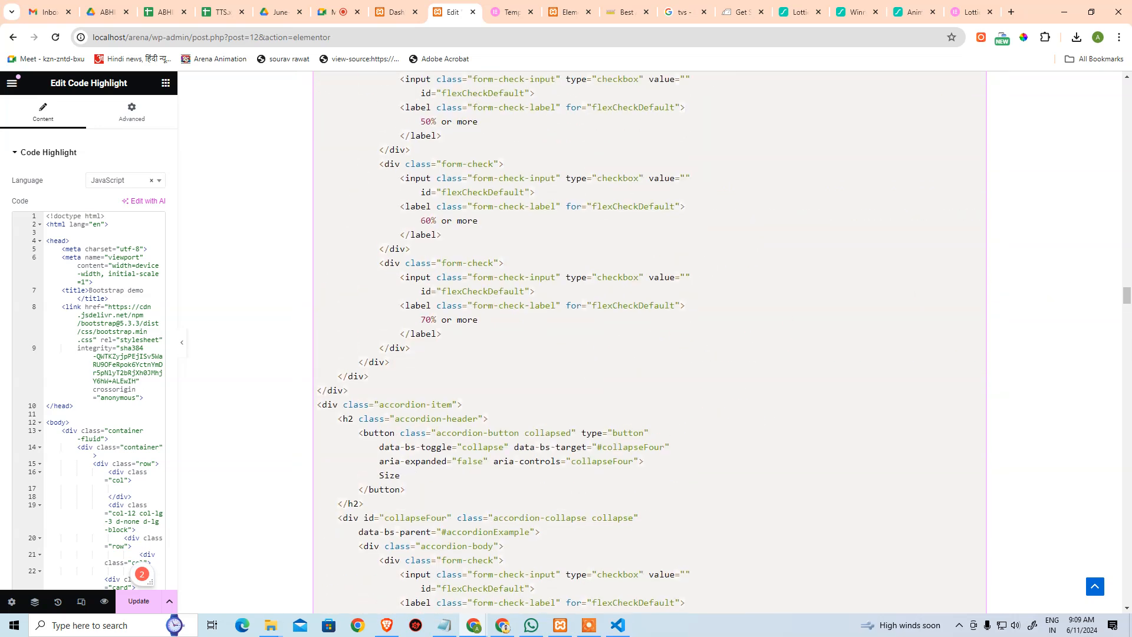
{"action": "left_click_drag", "start_coordinate": [1122, 310], "coordinate": [1092, 234]}
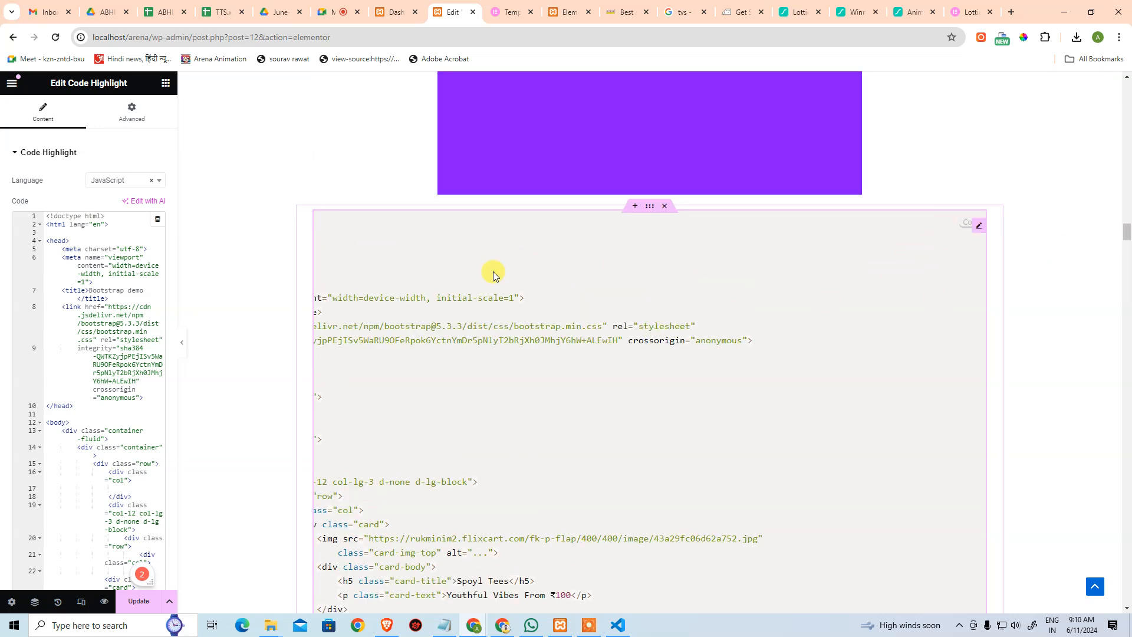
- Examine the Code Highlight widget's language options and the end of the displayed HTML, including its horizontal overflow
{"action": "key", "text": "ctrl+Home"}
{"action": "key", "text": "ctrl+End"}
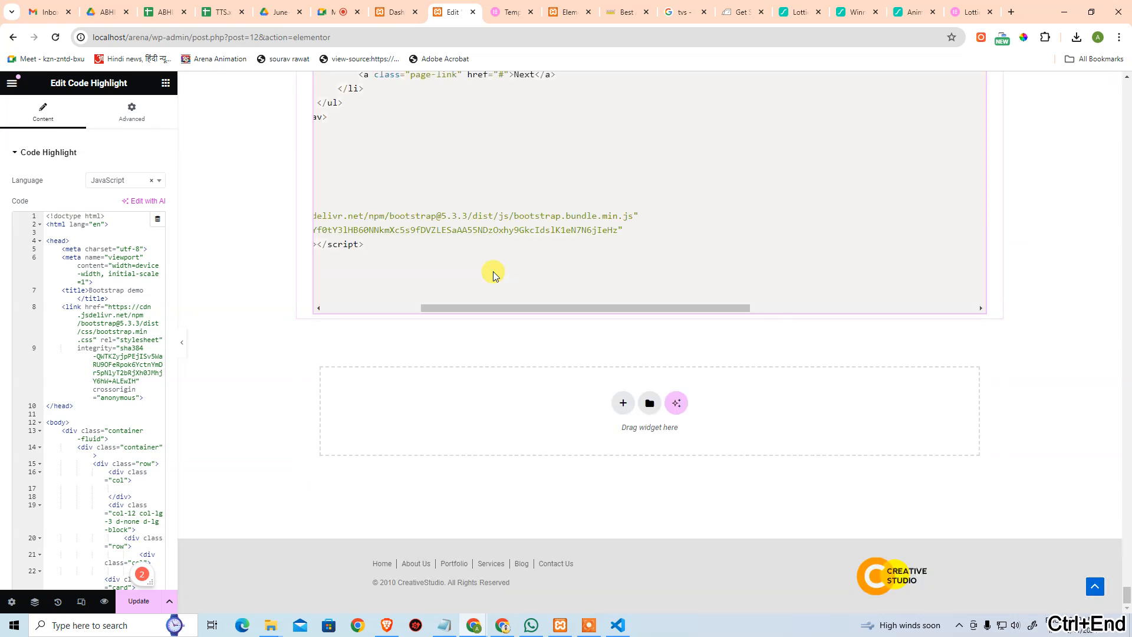
{"action": "left_click", "coordinate": [100, 305]}
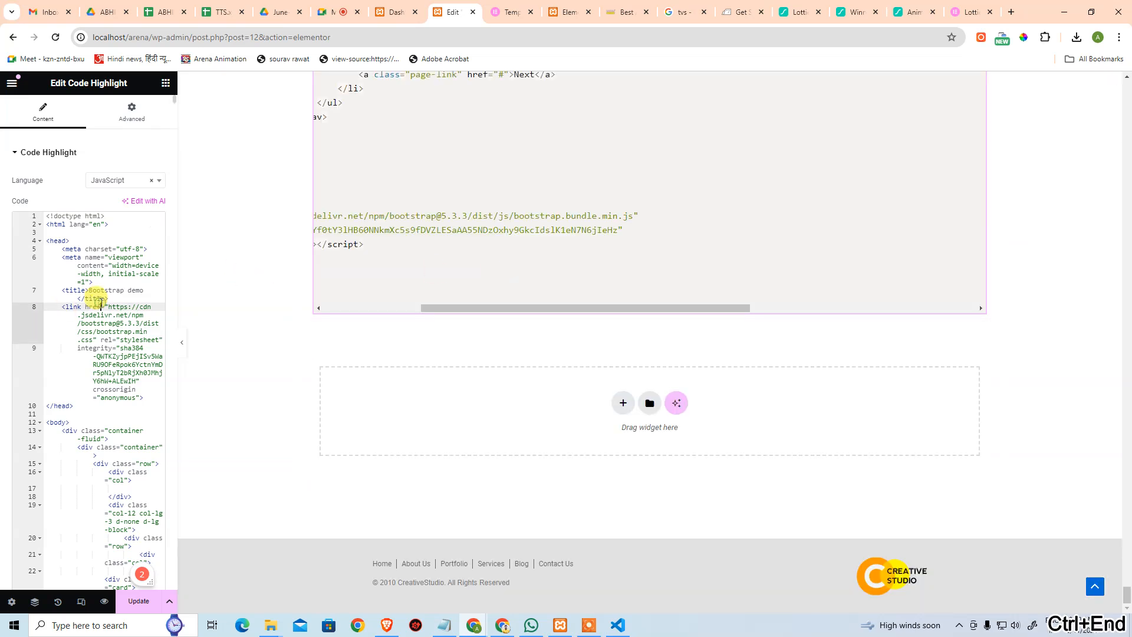
{"action": "left_click", "coordinate": [106, 181]}
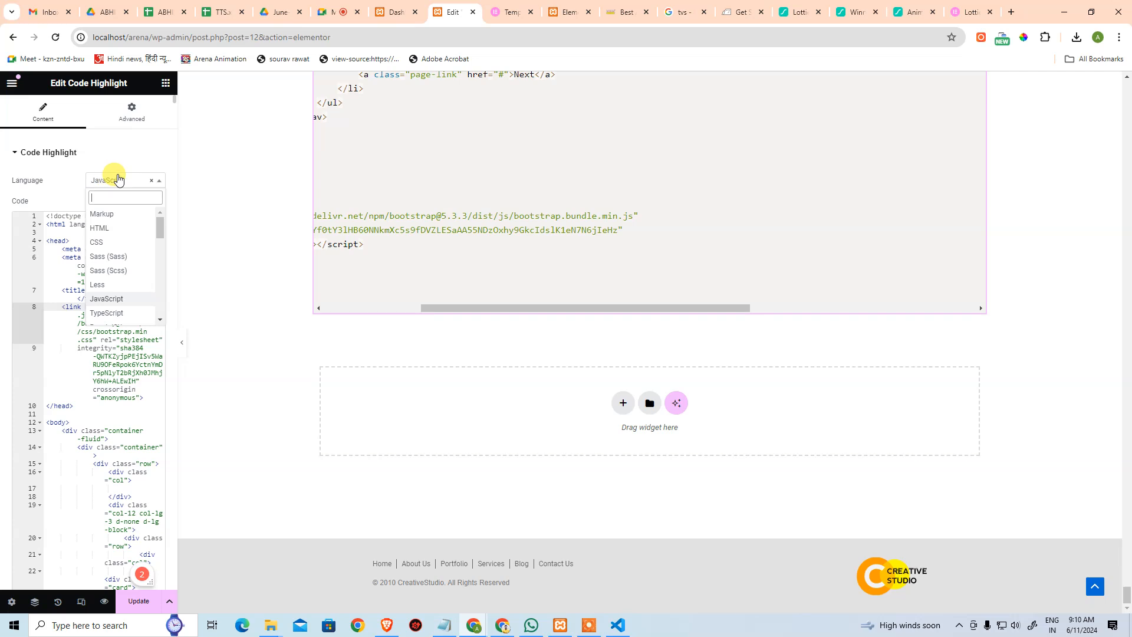
{"action": "mouse_move", "coordinate": [161, 225]}
{"action": "left_mouse_down"}
{"action": "mouse_move", "coordinate": [165, 335]}
{"action": "mouse_move", "coordinate": [165, 222]}
{"action": "left_mouse_up"}
{"action": "left_click", "coordinate": [188, 276]}
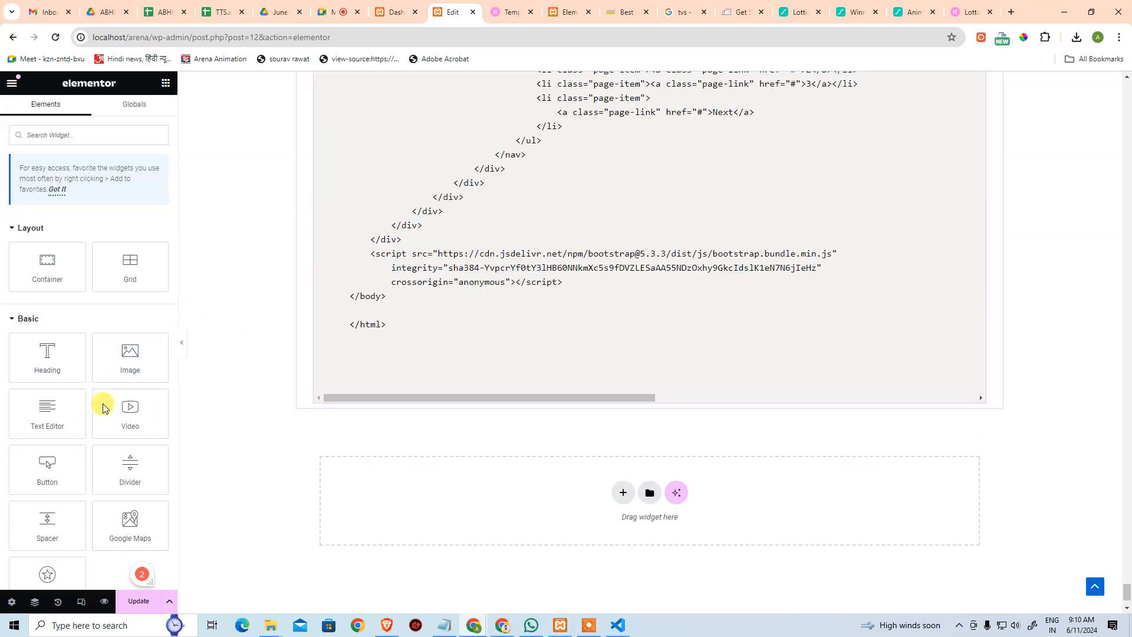
{"action": "left_click", "coordinate": [348, 349]}
{"action": "scroll", "coordinate": [354, 354], "scroll_direction": "down", "scroll_amount": 2}
{"action": "left_click_drag", "start_coordinate": [451, 308], "coordinate": [763, 308]}
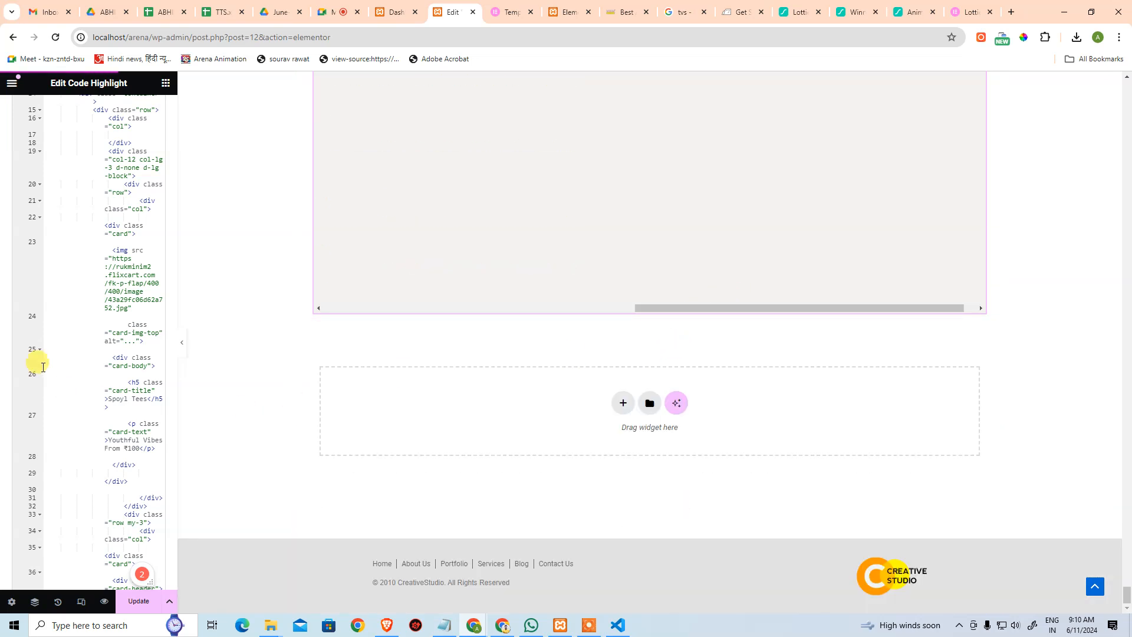
- Try to undo the pasted HTML in the Code Highlight widget's code
{"action": "scroll", "coordinate": [131, 324], "scroll_direction": "down", "scroll_amount": 15}
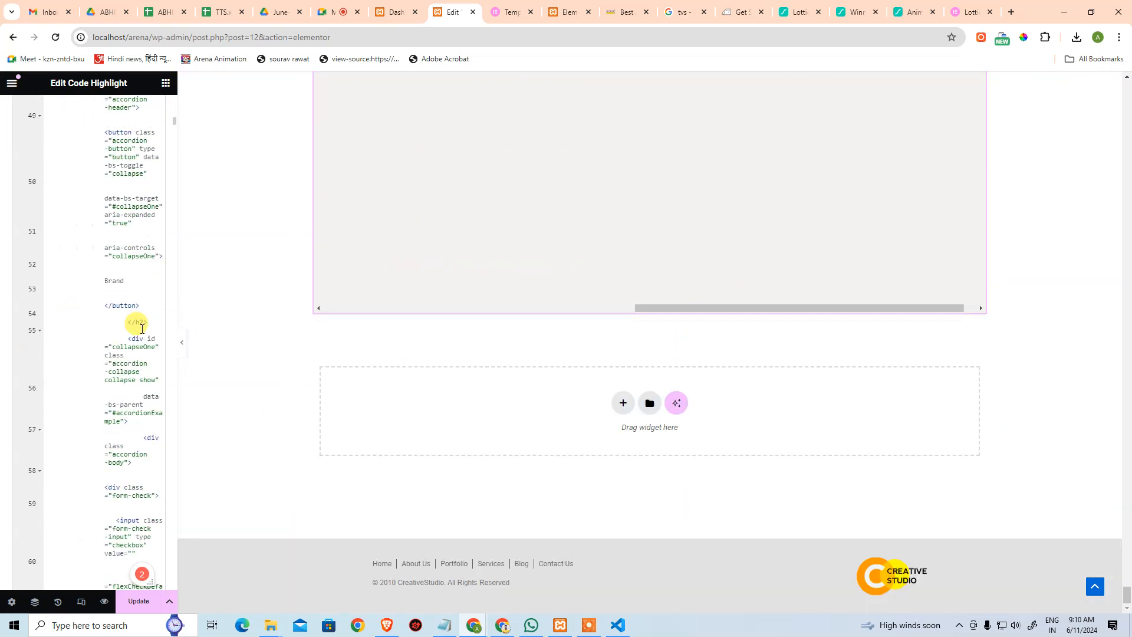
{"action": "left_click", "coordinate": [141, 328]}
{"action": "key", "text": "ctrl+z"}
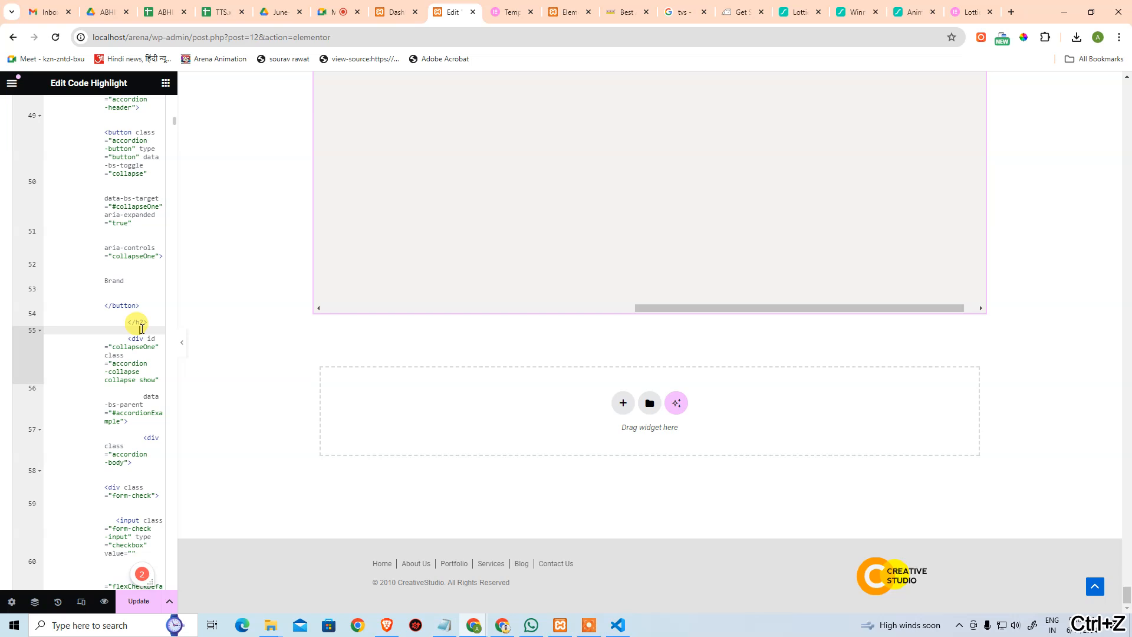
{"action": "key", "text": "ctrl+a"}
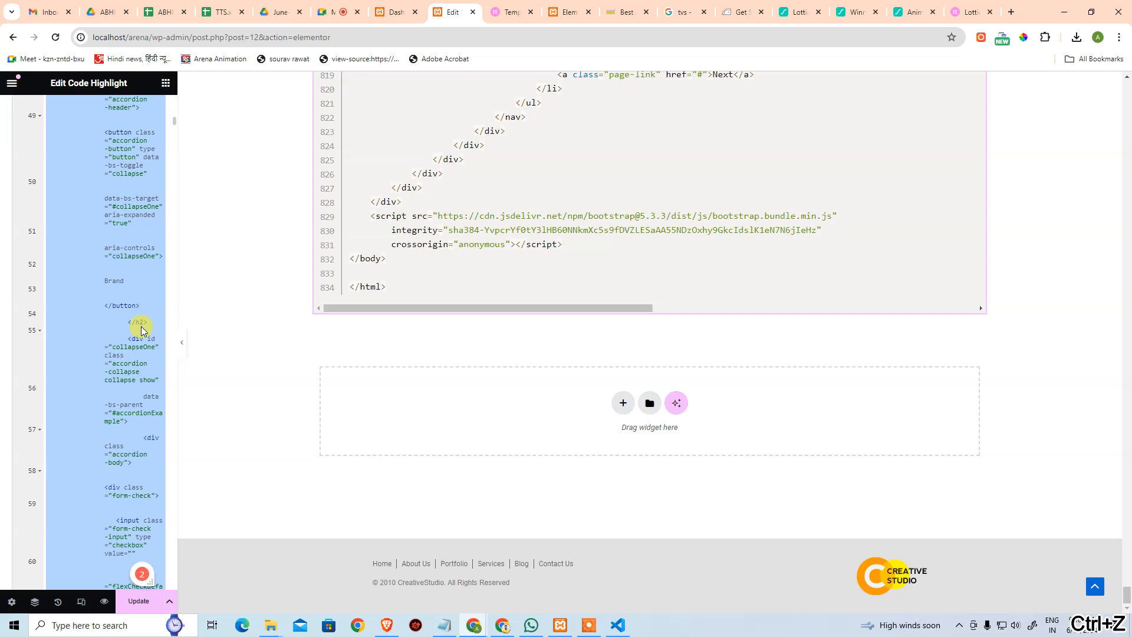
{"action": "scroll", "coordinate": [142, 330], "scroll_direction": "up", "scroll_amount": 15}
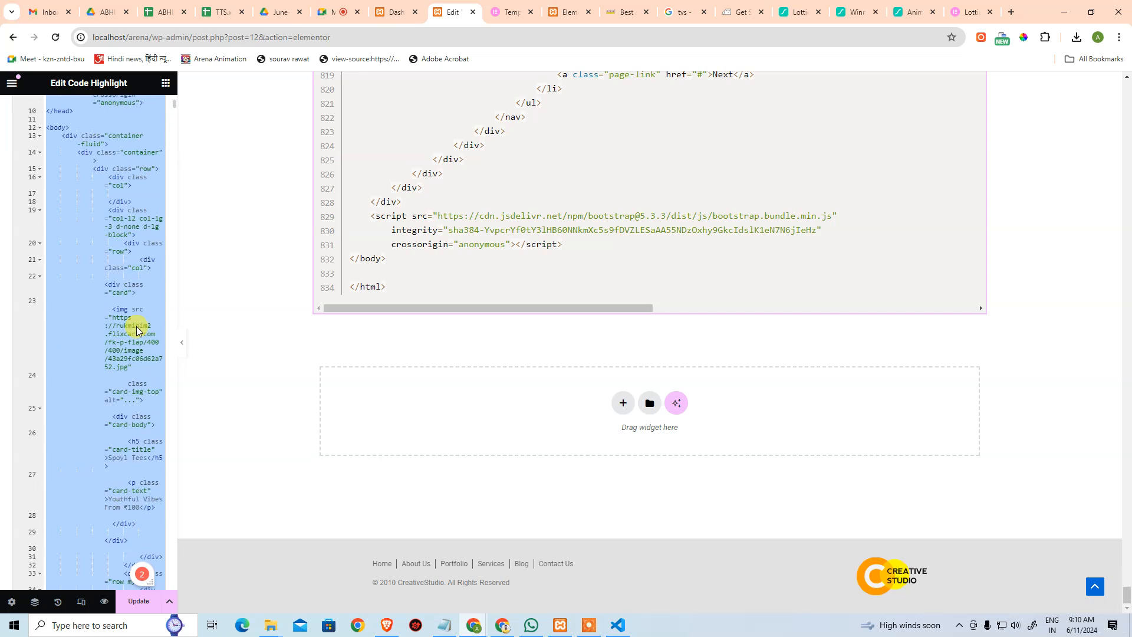
{"action": "left_click", "coordinate": [127, 310]}
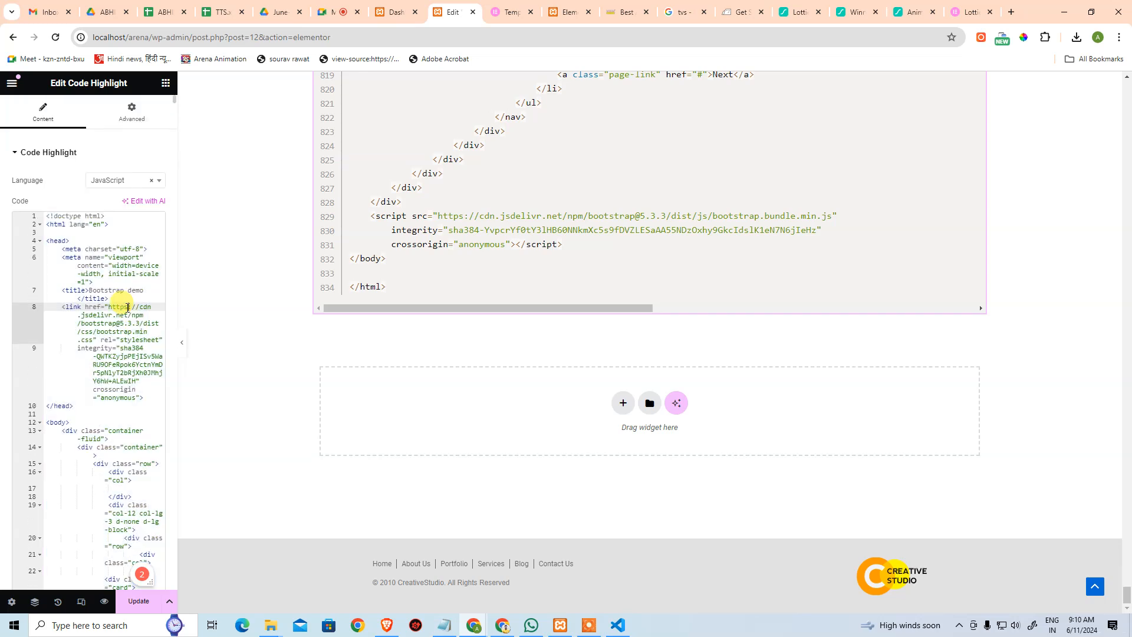
{"action": "key", "text": "ctrl+z"}
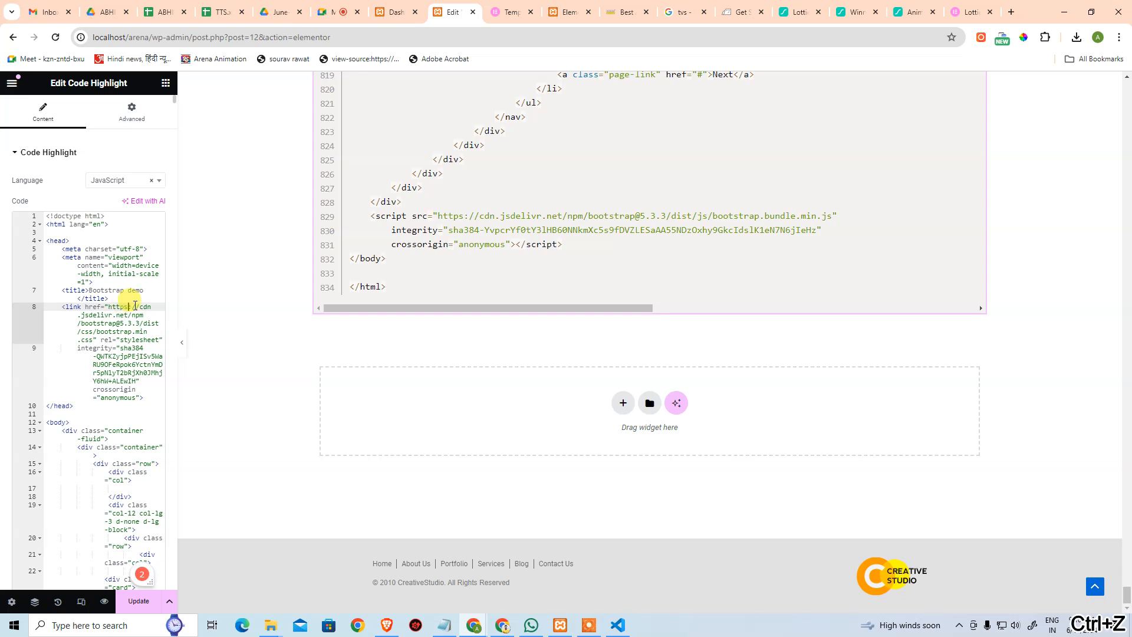
- Delete the Code Highlight widget containing the HTML from the page
{"action": "left_click", "coordinate": [251, 307]}
{"action": "left_click", "coordinate": [488, 209]}
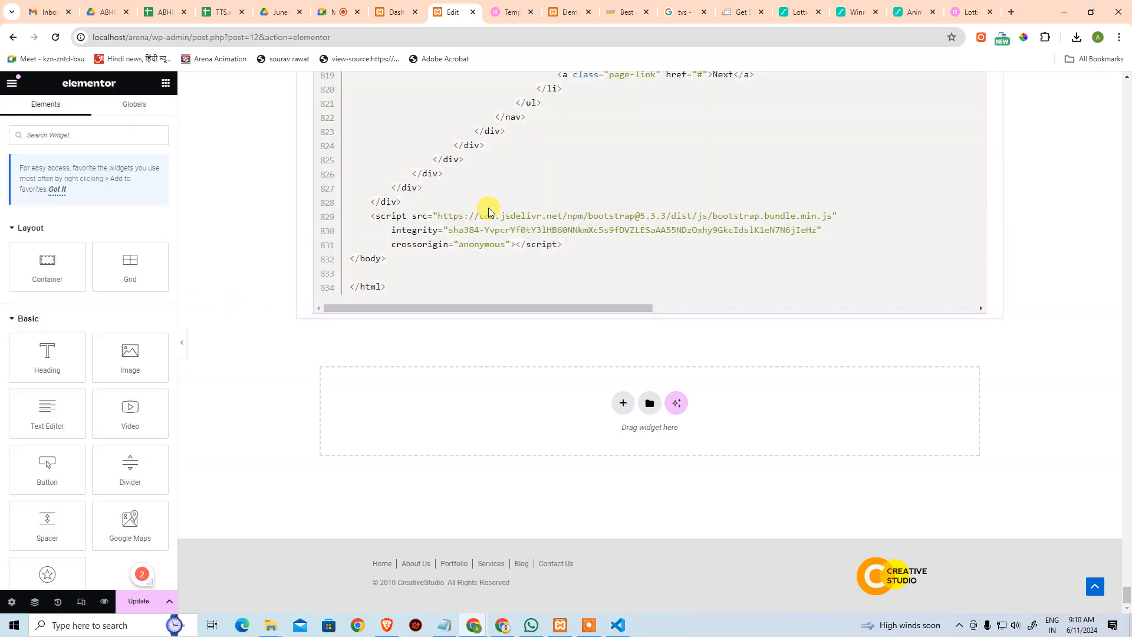
{"action": "key", "text": "Delete"}
- Add a fresh Code Highlight widget to the empty section below the Lottie animation
{"action": "scroll", "coordinate": [142, 407], "scroll_direction": "down", "scroll_amount": 12}
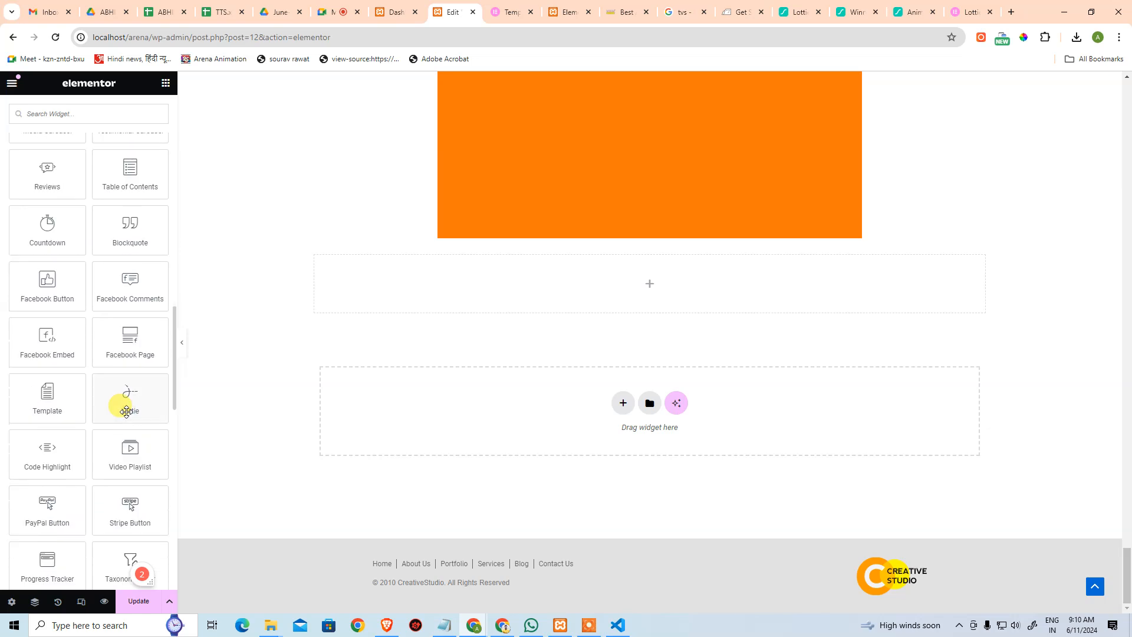
{"action": "scroll", "coordinate": [112, 413], "scroll_direction": "up", "scroll_amount": 1}
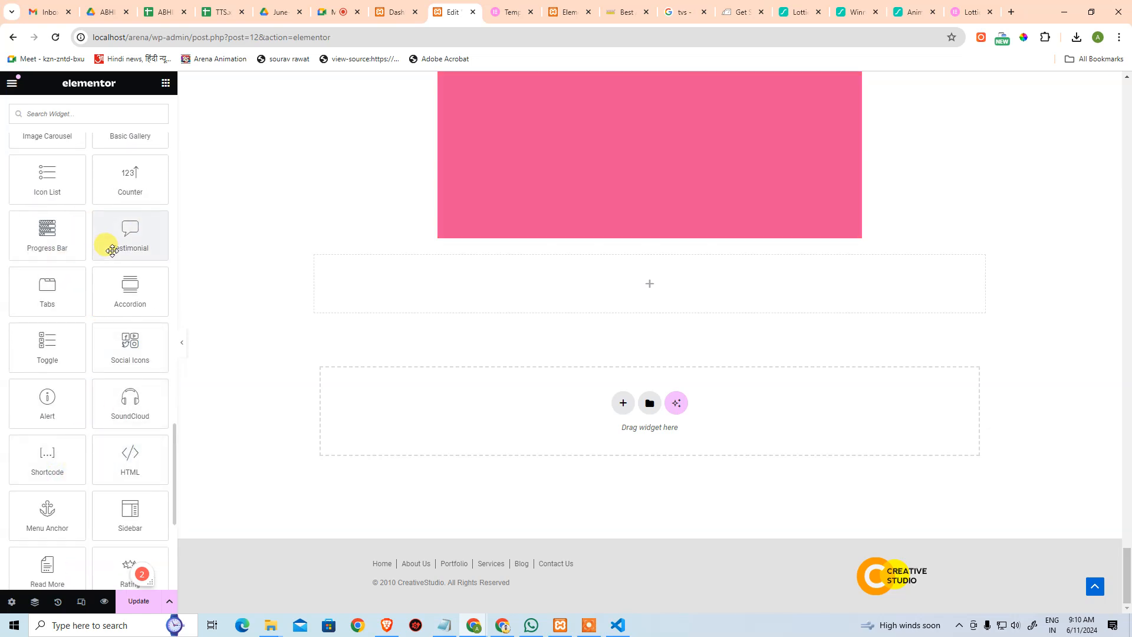
{"action": "scroll", "coordinate": [109, 248], "scroll_direction": "up", "scroll_amount": 1}
{"action": "scroll", "coordinate": [56, 257], "scroll_direction": "up", "scroll_amount": 1}
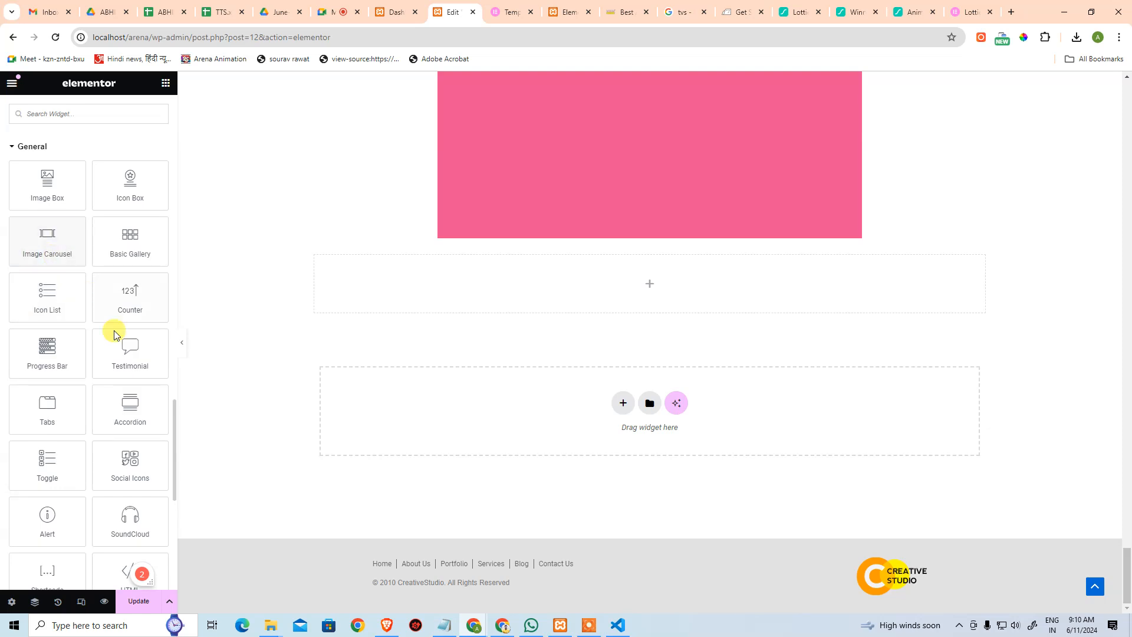
{"action": "scroll", "coordinate": [112, 336], "scroll_direction": "up", "scroll_amount": 5}
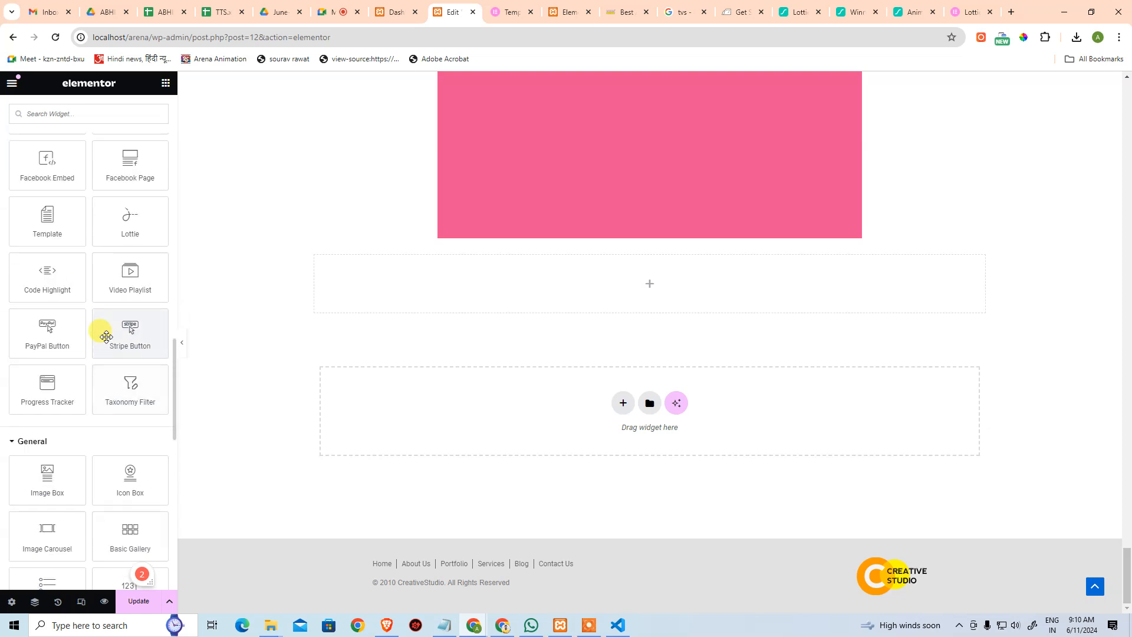
{"action": "left_click_drag", "start_coordinate": [46, 277], "coordinate": [538, 291]}
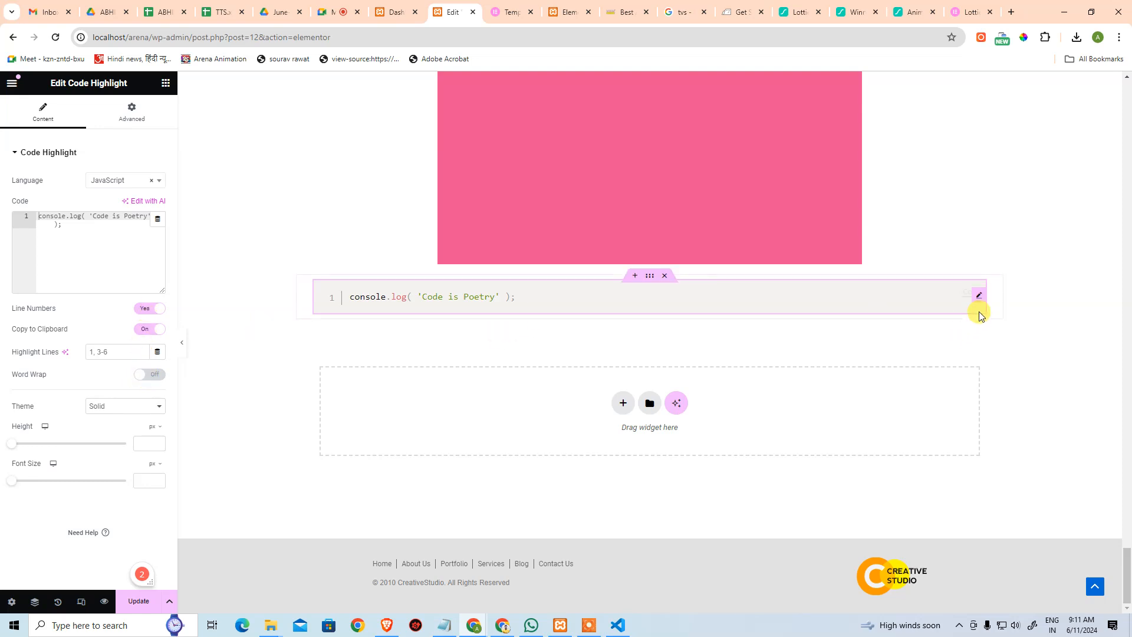
- Try the Dark, Okaidia, Solarizedlight, Tomorrow and Twilight themes on the Code Highlight widget, and set its theme back to Solid
{"action": "left_click", "coordinate": [102, 413]}
{"action": "left_click", "coordinate": [105, 426]}
{"action": "left_click", "coordinate": [114, 409]}
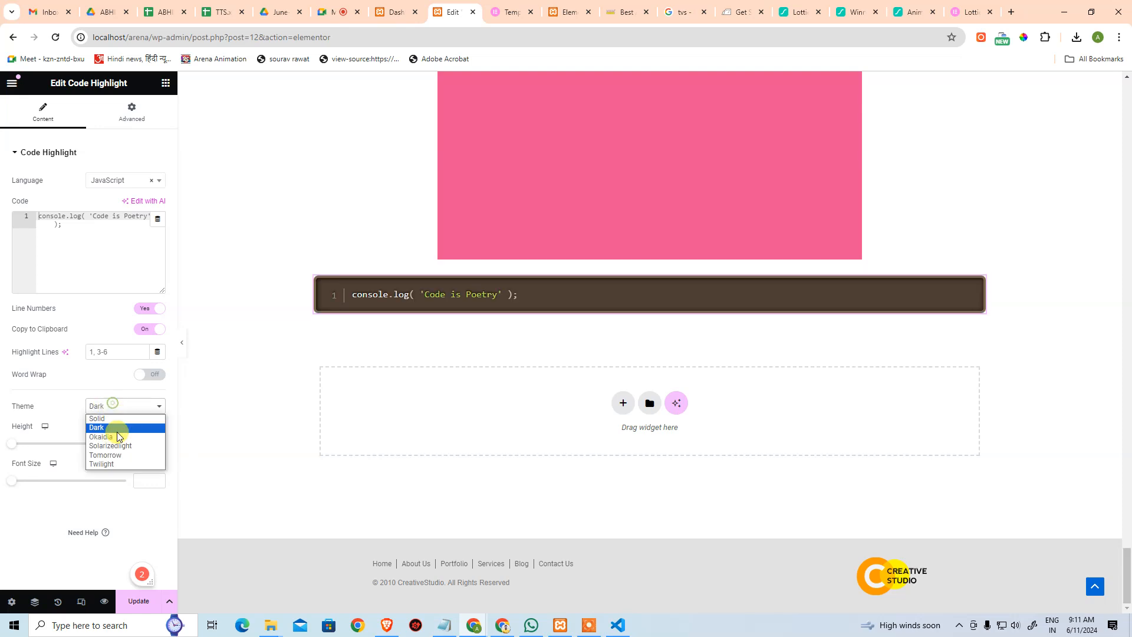
{"action": "left_click", "coordinate": [118, 436]}
{"action": "left_click", "coordinate": [123, 410]}
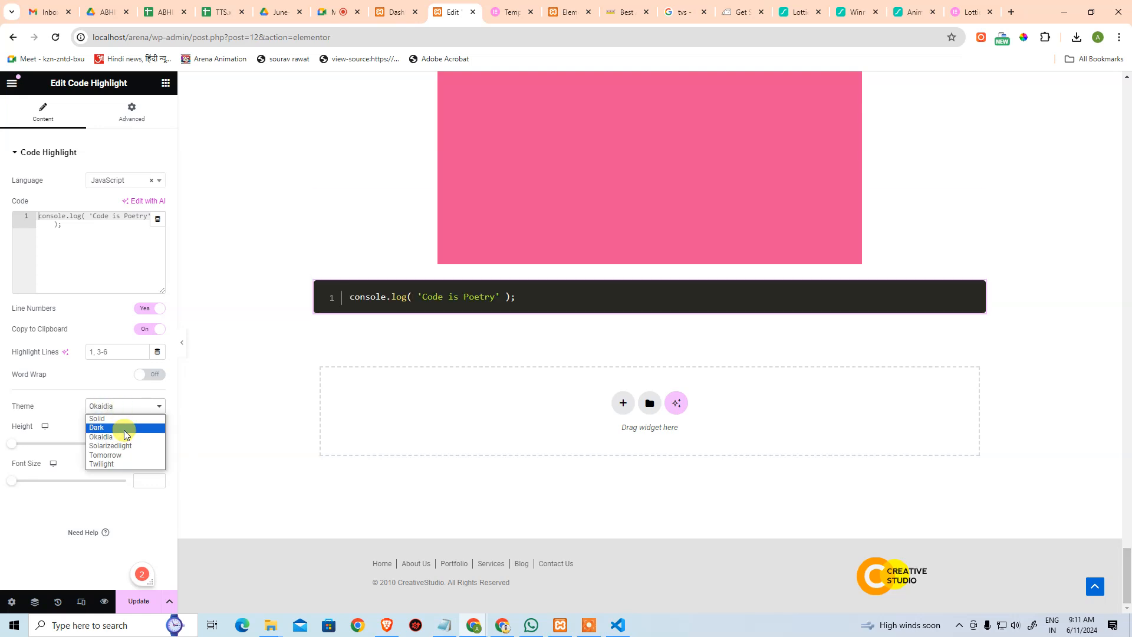
{"action": "left_click", "coordinate": [118, 446]}
{"action": "left_click", "coordinate": [124, 410]}
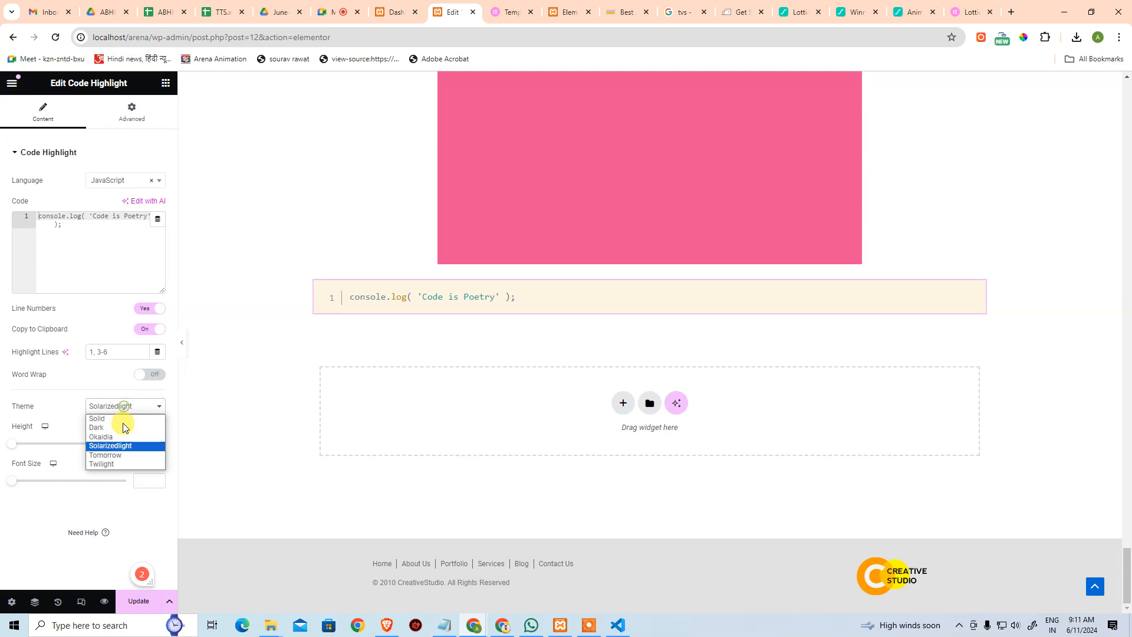
{"action": "left_click", "coordinate": [124, 455]}
{"action": "left_click", "coordinate": [127, 410]}
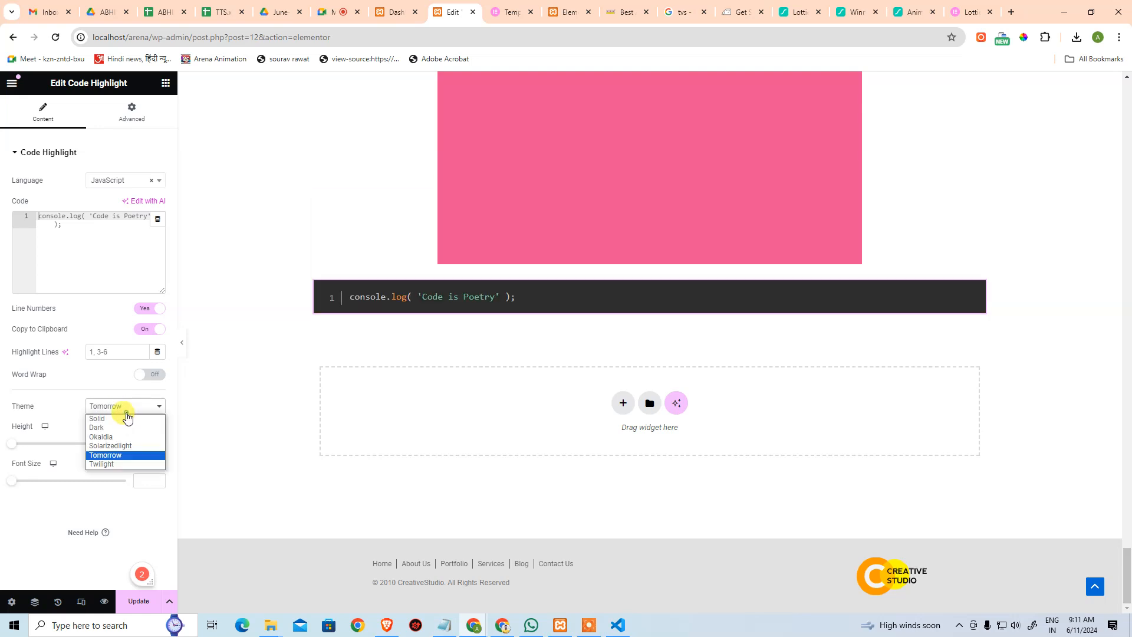
{"action": "left_click", "coordinate": [121, 465]}
{"action": "left_click", "coordinate": [116, 411]}
{"action": "left_click", "coordinate": [116, 418]}
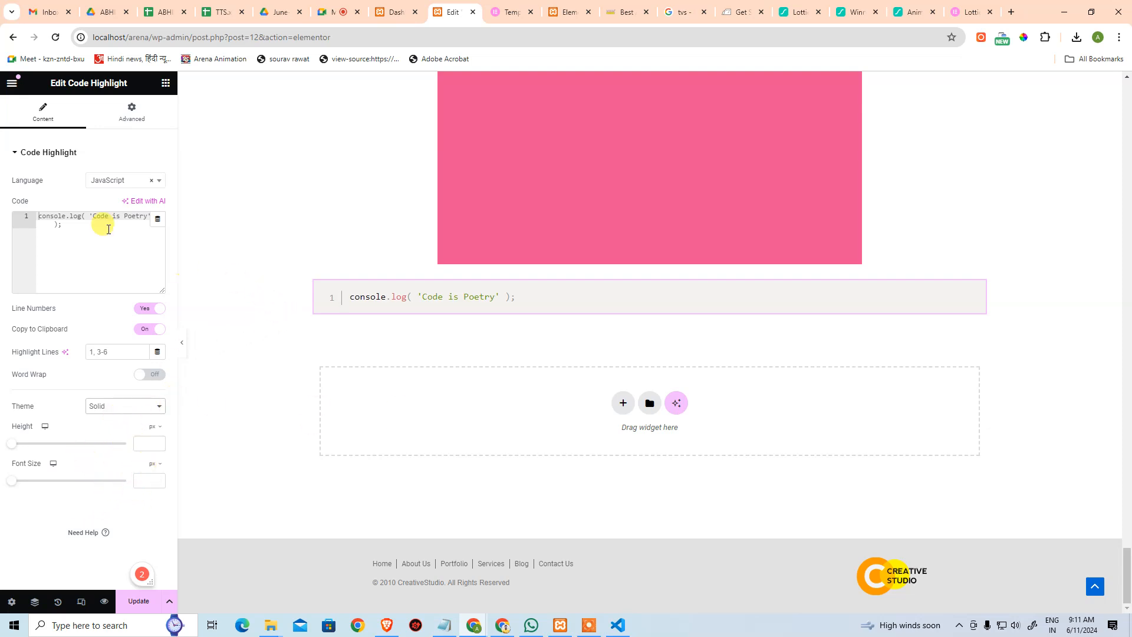
- Add a Video Playlist widget in a new section below the Code Highlight widget
{"action": "left_click", "coordinate": [247, 427]}
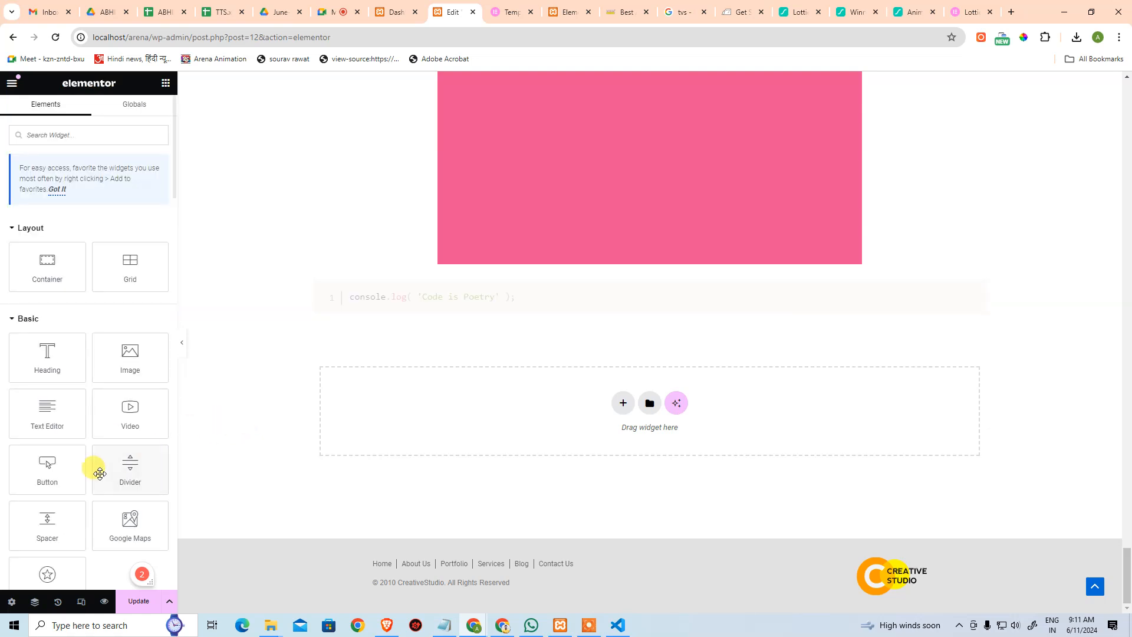
{"action": "scroll", "coordinate": [100, 477], "scroll_direction": "down", "scroll_amount": 6}
{"action": "scroll", "coordinate": [100, 473], "scroll_direction": "down", "scroll_amount": 7}
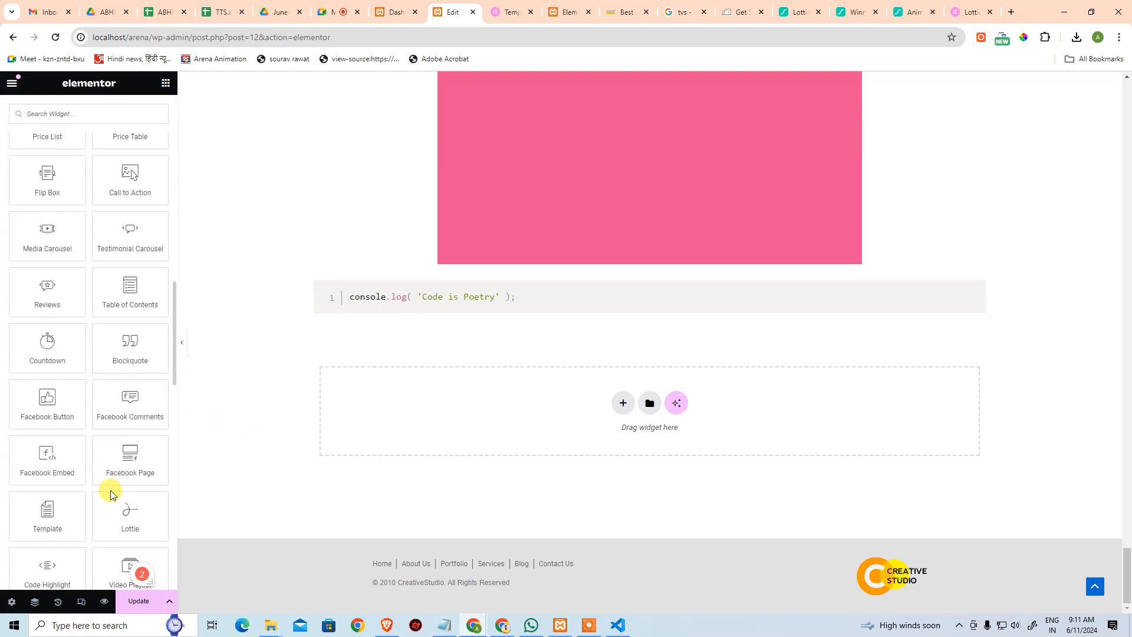
{"action": "scroll", "coordinate": [113, 493], "scroll_direction": "down", "scroll_amount": 4}
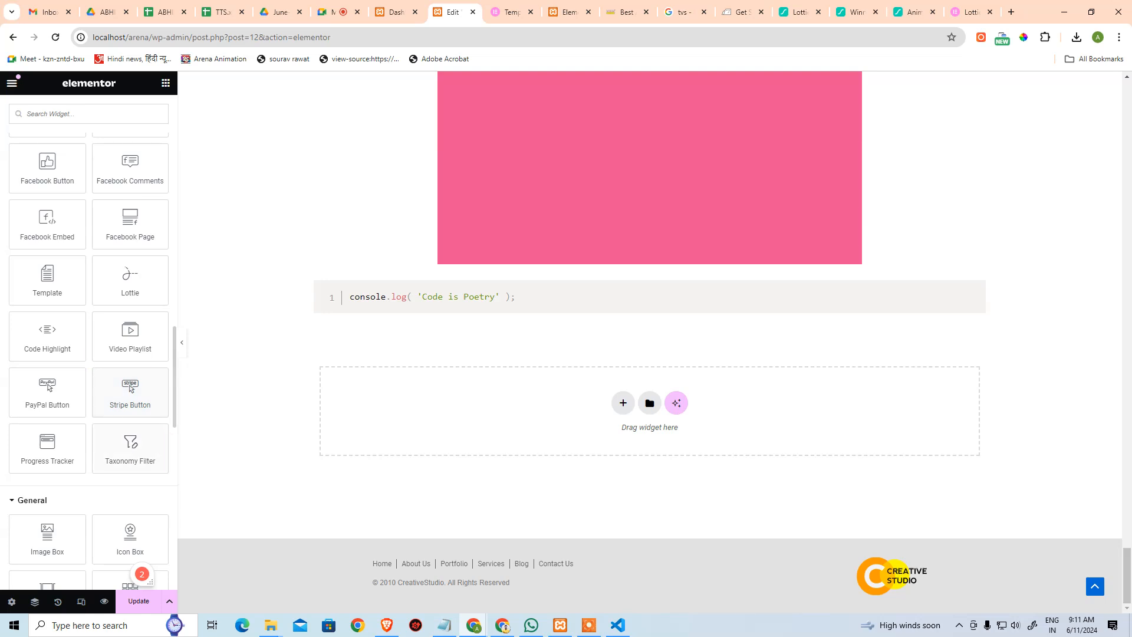
{"action": "left_click_drag", "start_coordinate": [145, 344], "coordinate": [623, 405]}
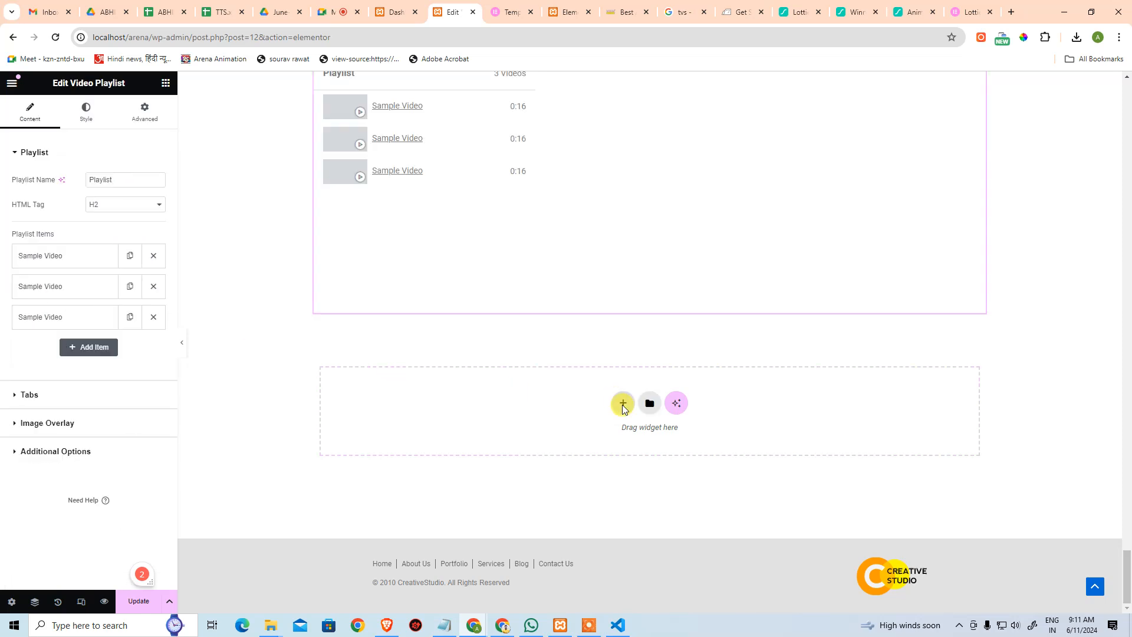
- Play the third sample video in the new playlist on the page
{"action": "scroll", "coordinate": [452, 177], "scroll_direction": "up", "scroll_amount": 3}
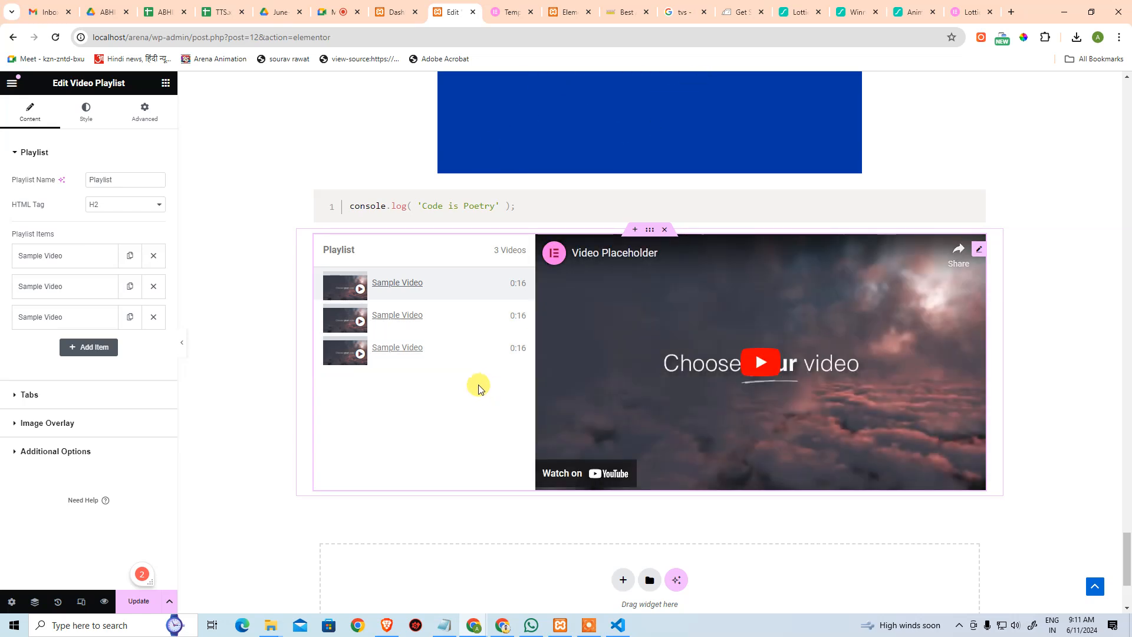
{"action": "left_click", "coordinate": [403, 349]}
{"action": "left_click", "coordinate": [753, 372]}
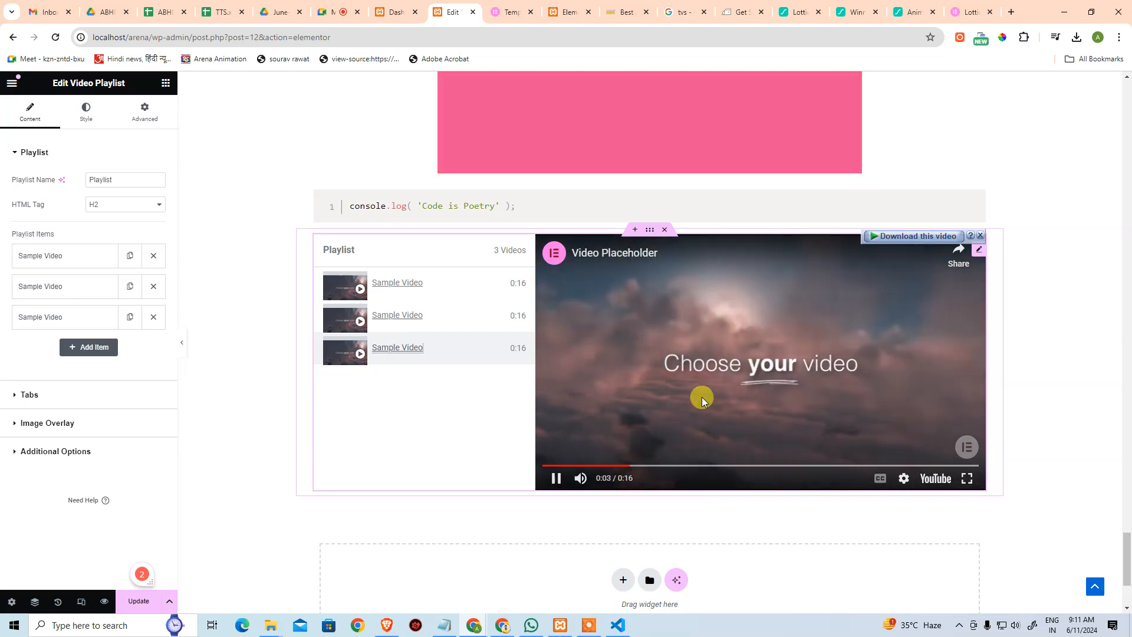
- Examine the first playlist item's settings, including its link, title, duration, thumbnail and contents tabs
{"action": "left_click", "coordinate": [40, 255]}
{"action": "scroll", "coordinate": [93, 492], "scroll_direction": "down", "scroll_amount": 4}
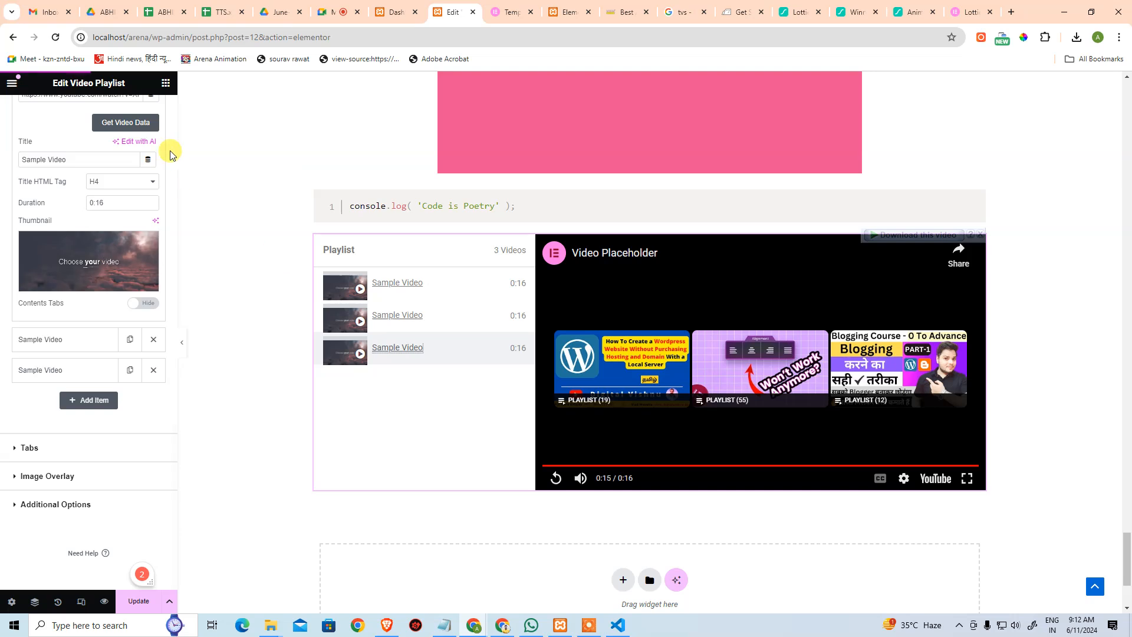
{"action": "left_click", "coordinate": [228, 368]}
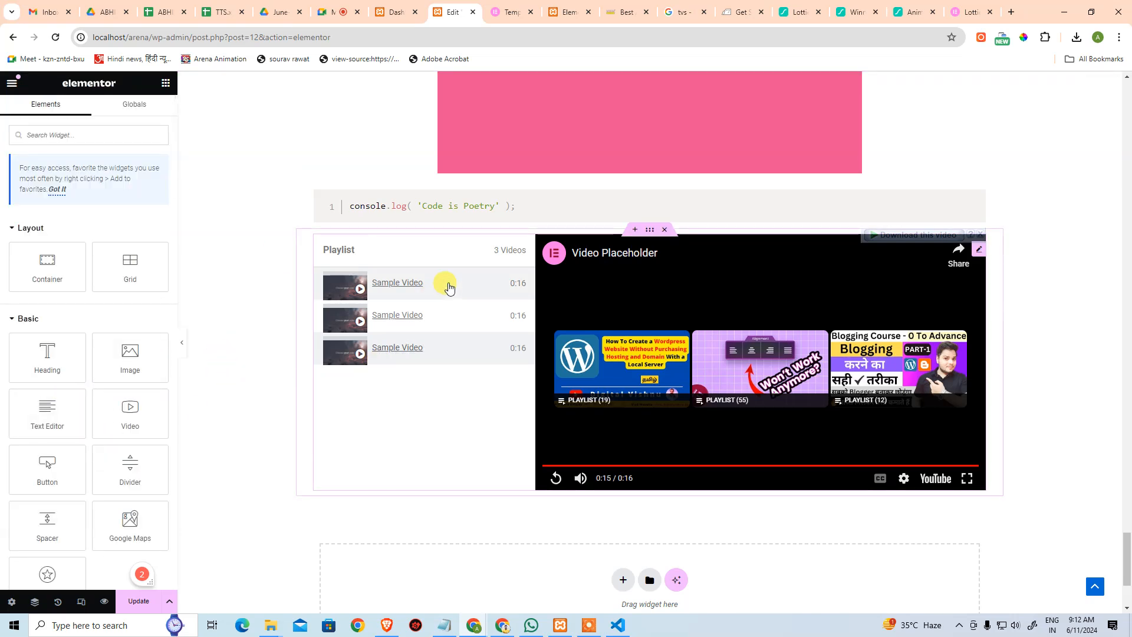
- Play the first, second and third sample videos in the playlist, and examine the first item's link and video type options
{"action": "left_click", "coordinate": [448, 287]}
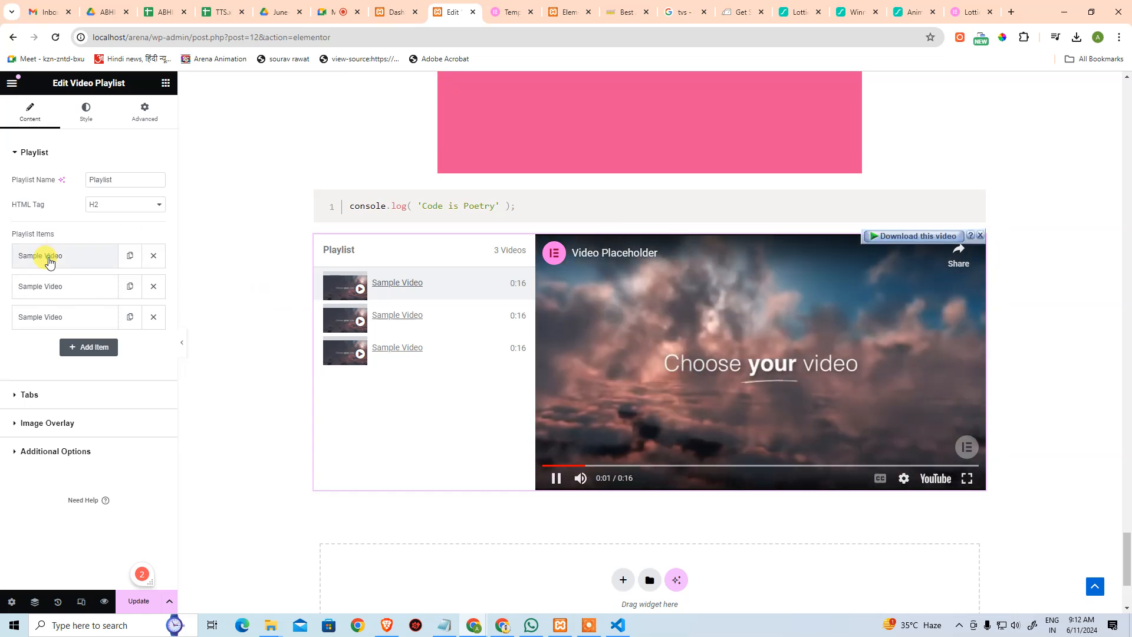
{"action": "left_click", "coordinate": [48, 258]}
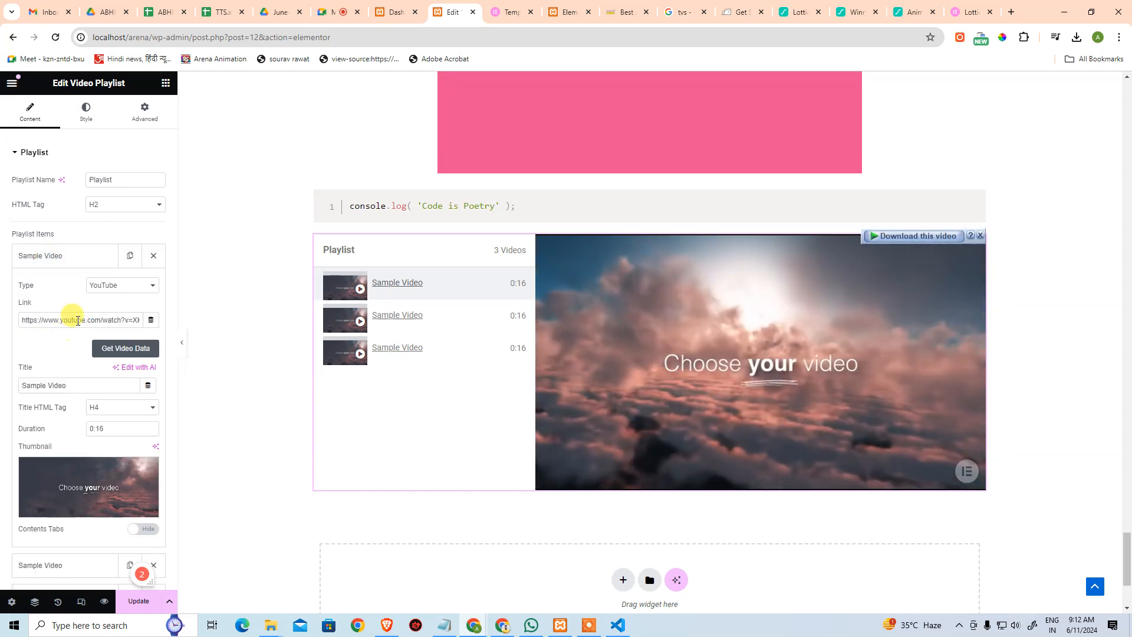
{"action": "left_click", "coordinate": [442, 328]}
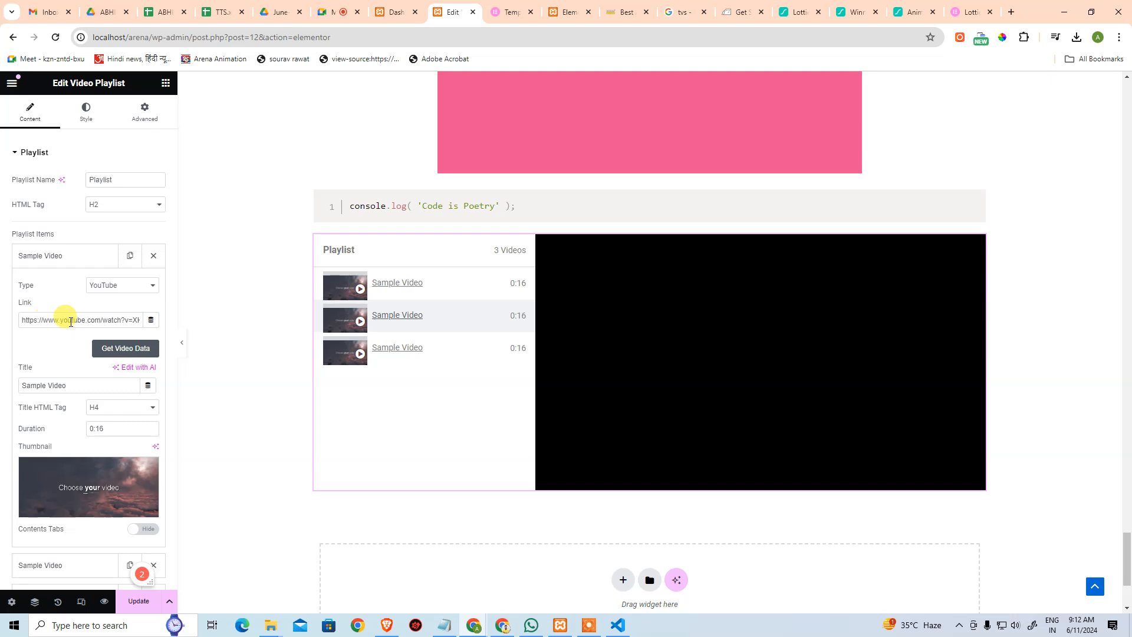
{"action": "left_click", "coordinate": [434, 347]}
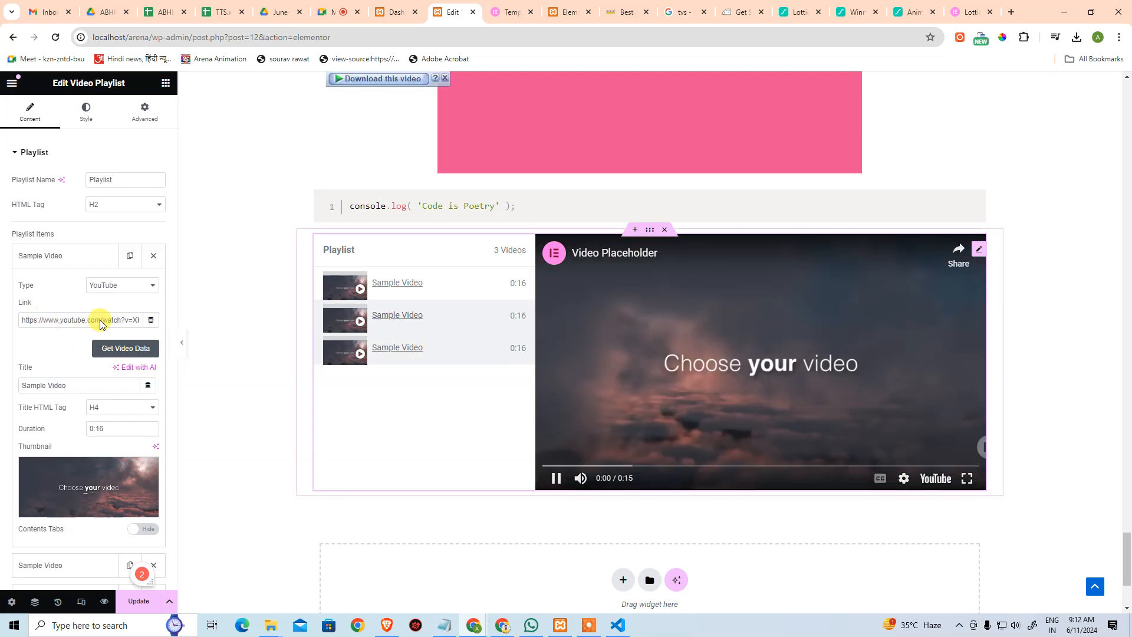
{"action": "left_click", "coordinate": [126, 288]}
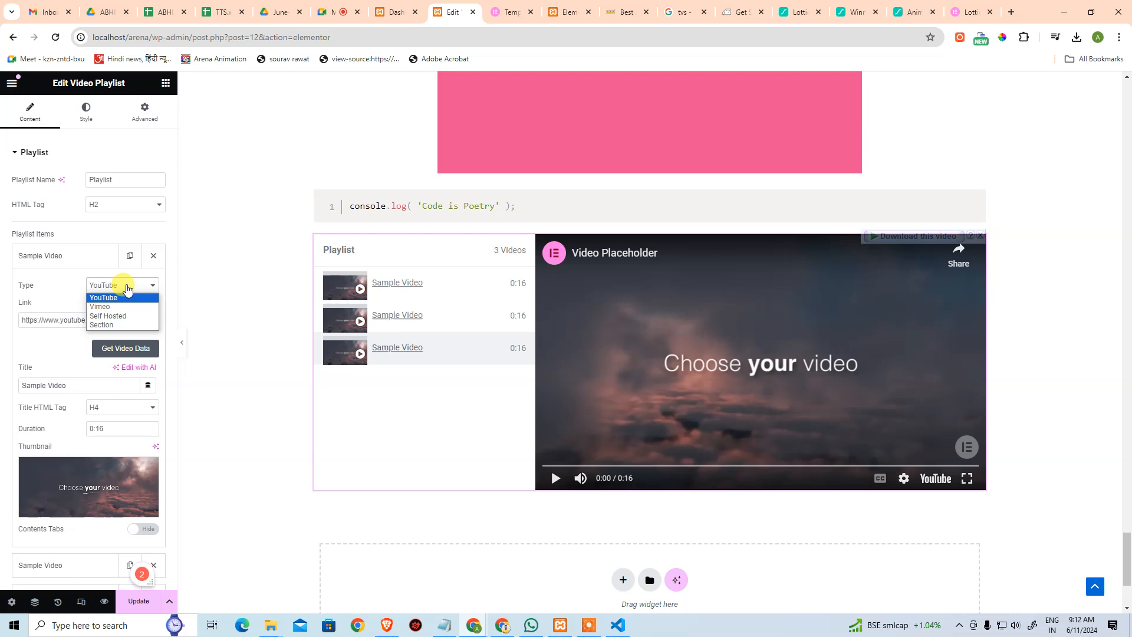
{"action": "left_click", "coordinate": [126, 287]}
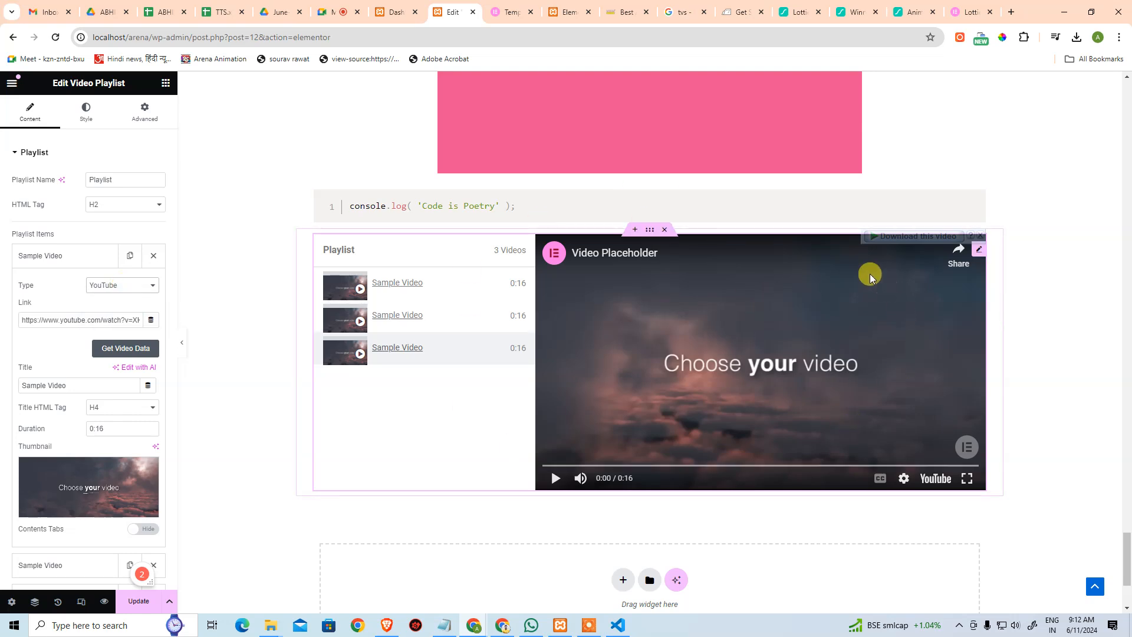
{"action": "left_click", "coordinate": [204, 291]}
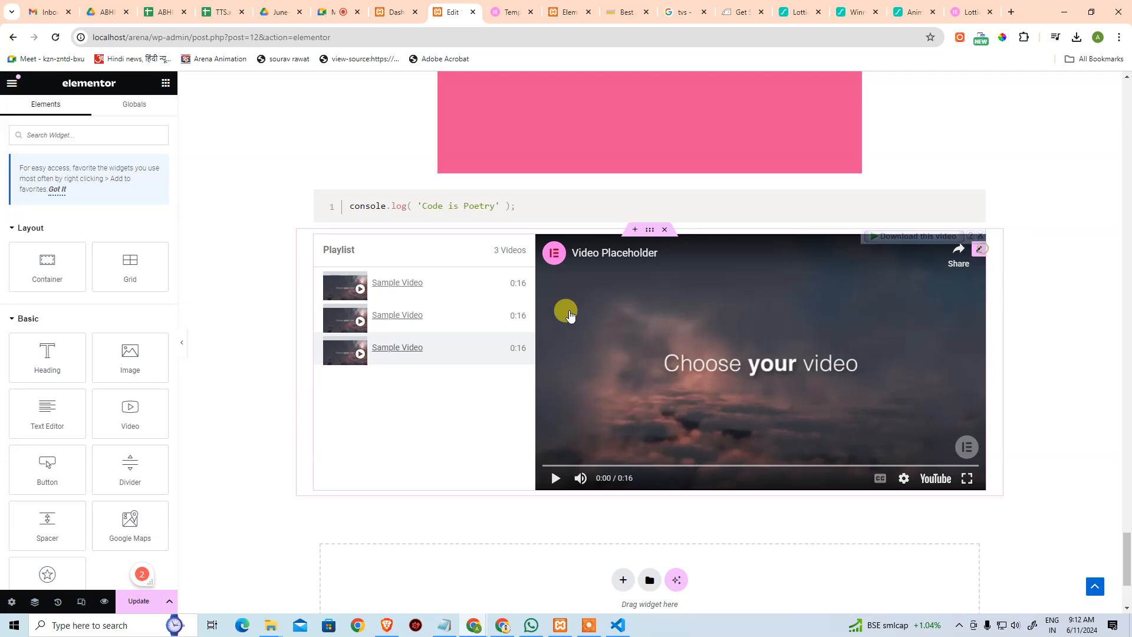
- Try the Collapsible option in the Video Playlist's tab settings, and turn it back off
{"action": "left_click", "coordinate": [783, 298]}
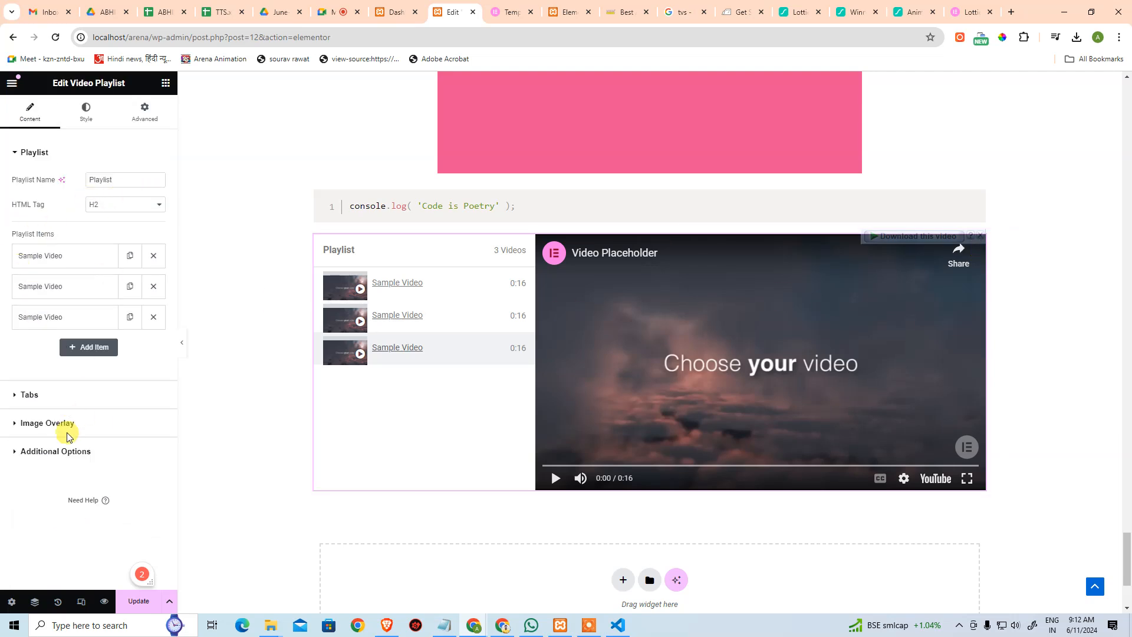
{"action": "left_click", "coordinate": [31, 394]}
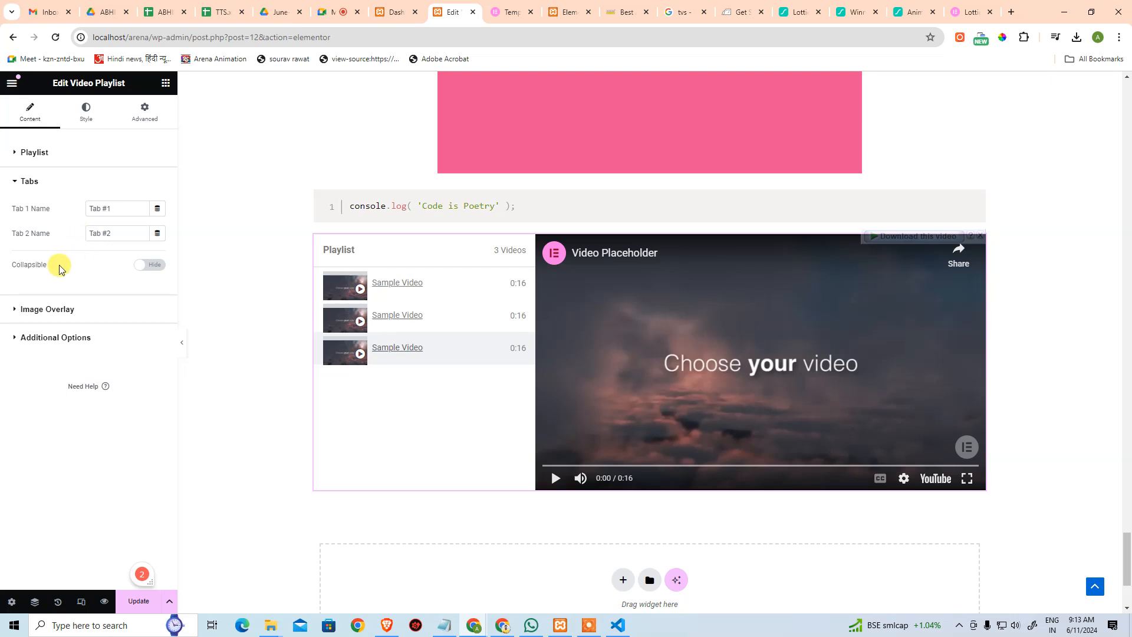
{"action": "left_click", "coordinate": [148, 265]}
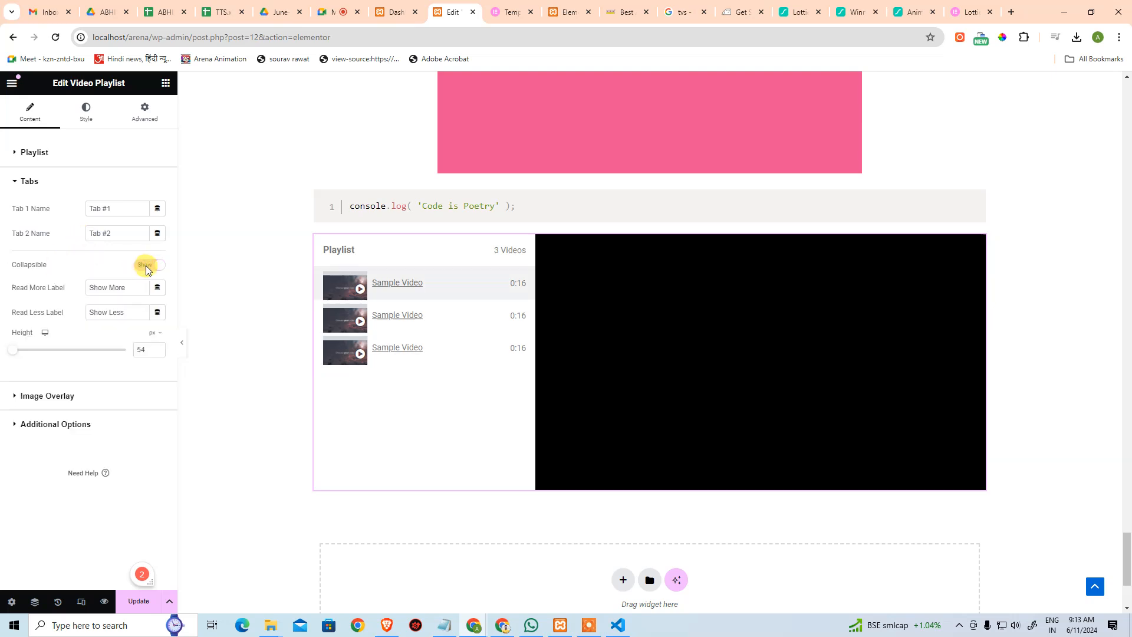
{"action": "left_click", "coordinate": [148, 265]}
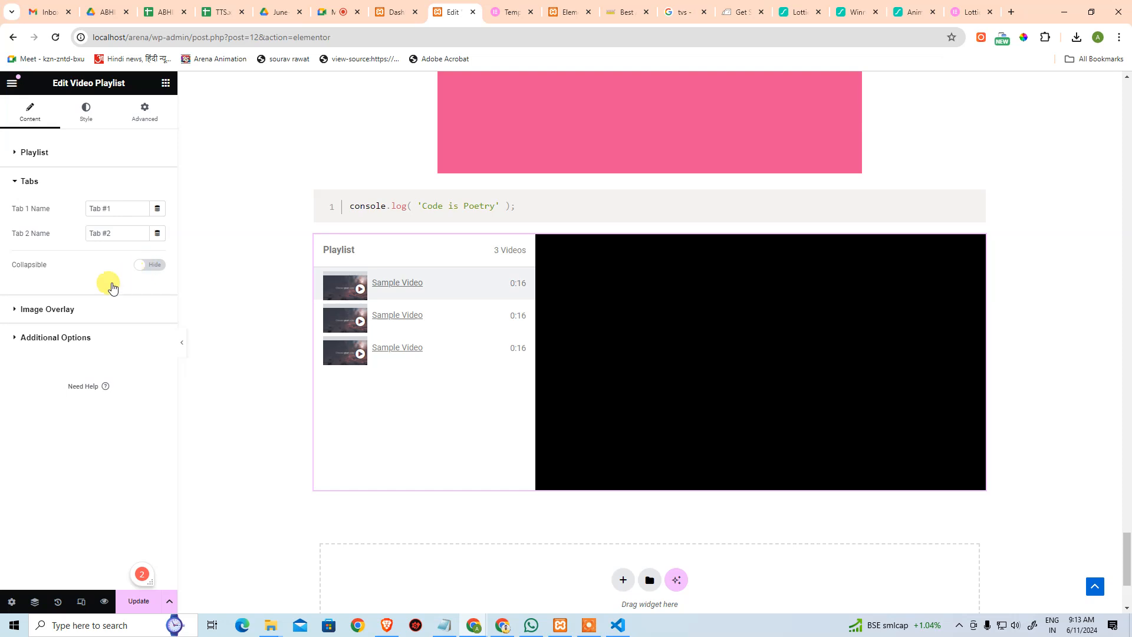
- Try the image overlay on the Video Playlist widget, and hide it again
{"action": "left_click", "coordinate": [79, 308]}
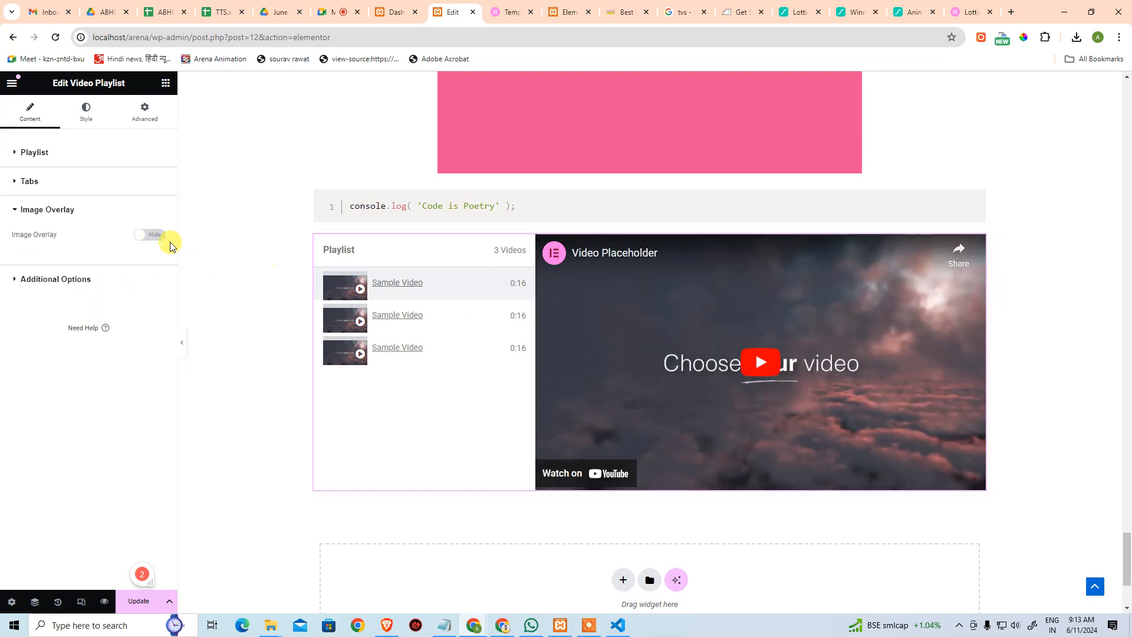
{"action": "left_click", "coordinate": [143, 234]}
{"action": "mouse_move", "coordinate": [106, 318]}
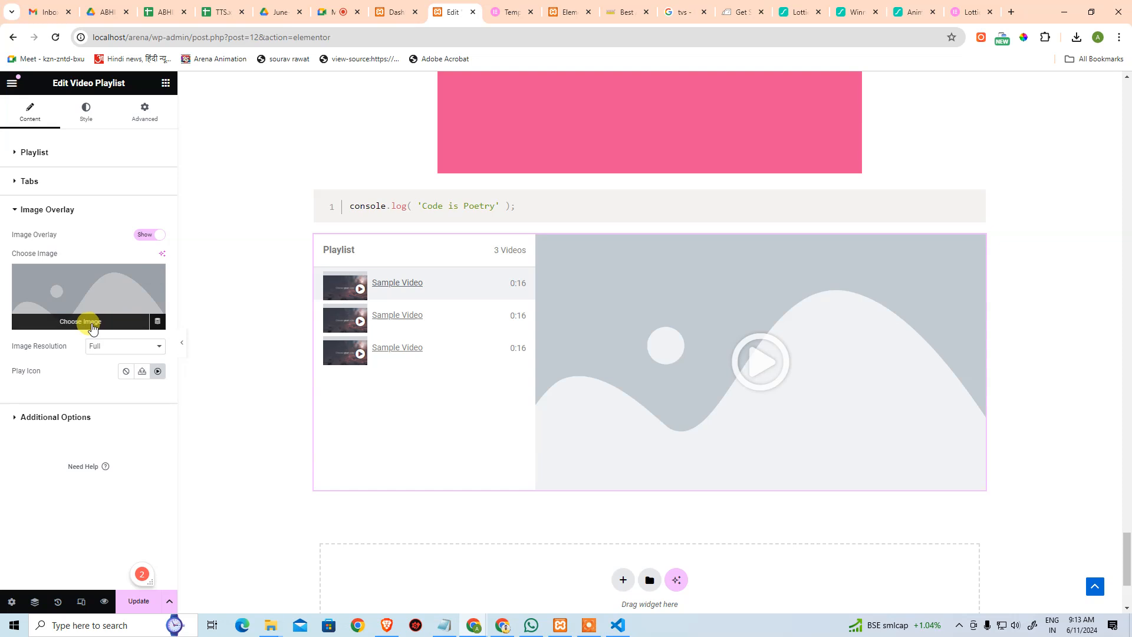
{"action": "left_click", "coordinate": [149, 235]}
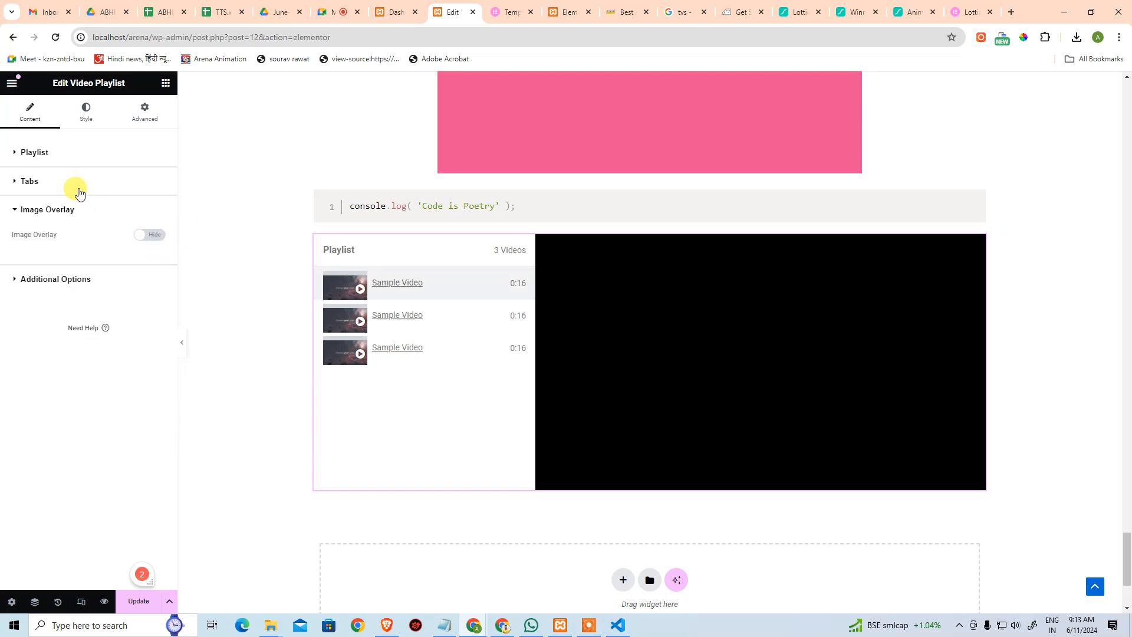
- Add a PayPal Button widget below the Video Playlist widget
{"action": "left_click", "coordinate": [206, 339]}
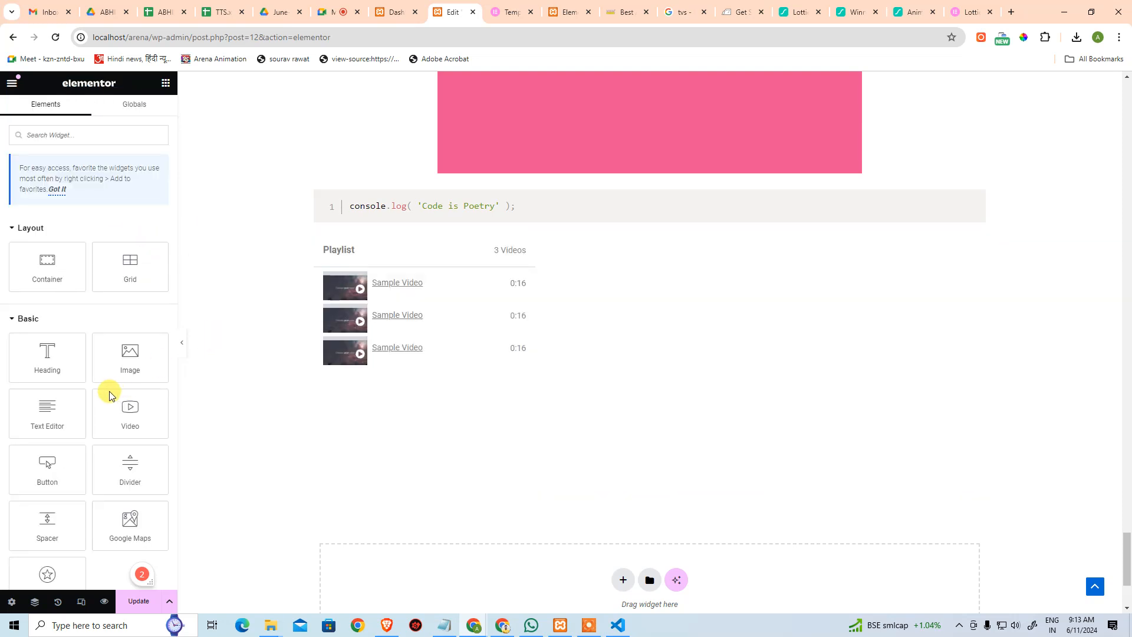
{"action": "scroll", "coordinate": [106, 386], "scroll_direction": "down", "scroll_amount": 15}
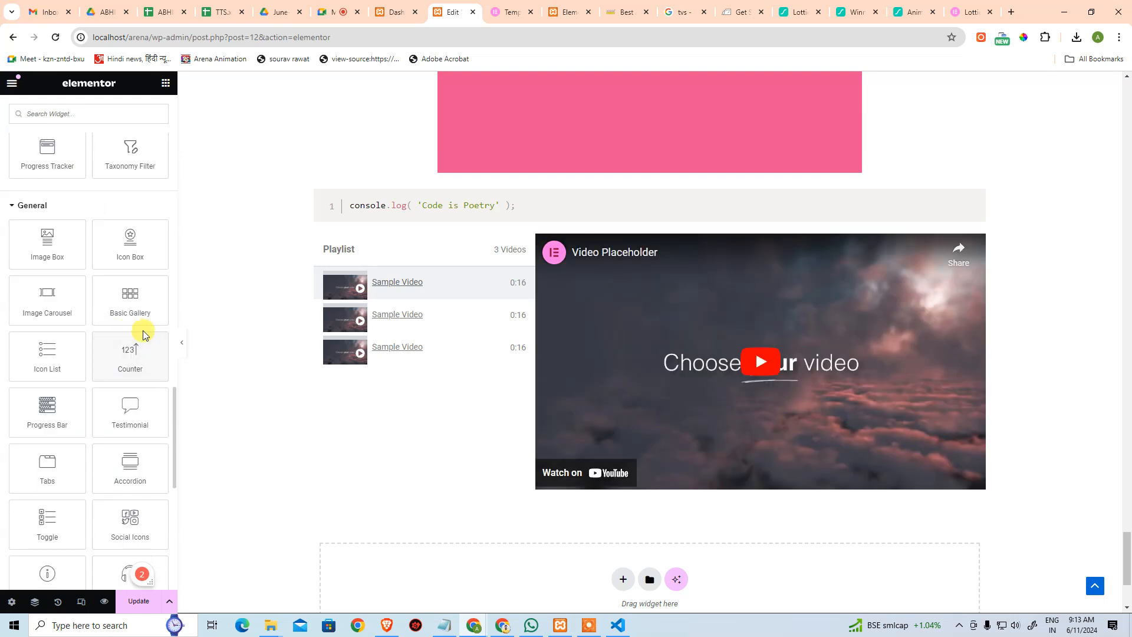
{"action": "scroll", "coordinate": [143, 331], "scroll_direction": "up", "scroll_amount": 5}
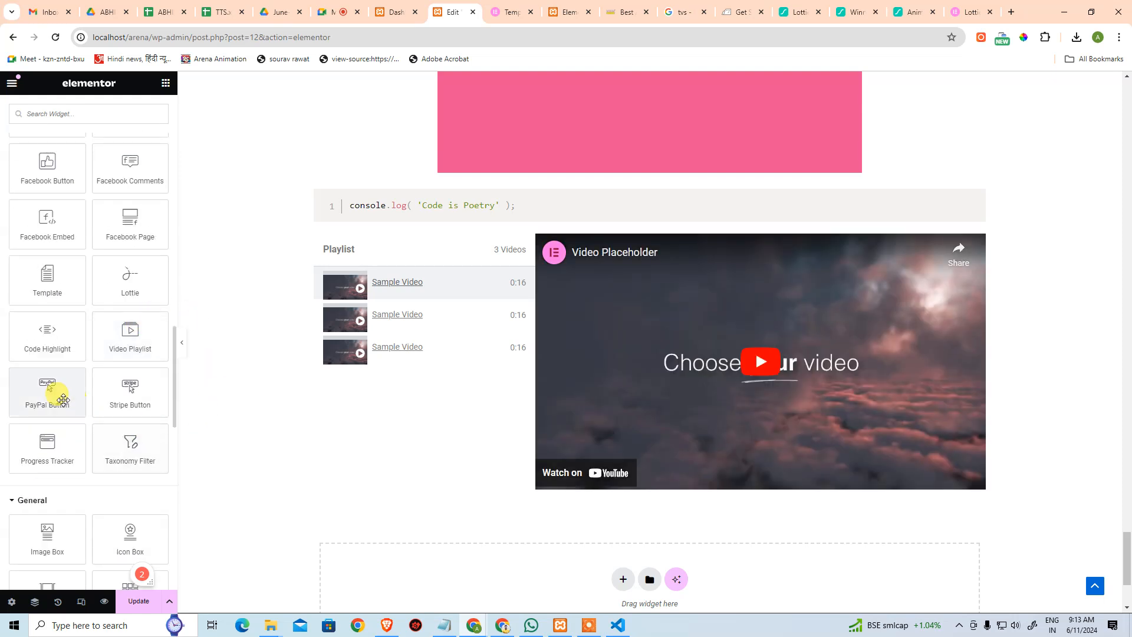
{"action": "scroll", "coordinate": [395, 387], "scroll_direction": "down", "scroll_amount": 3}
{"action": "left_click_drag", "start_coordinate": [47, 395], "coordinate": [511, 426]}
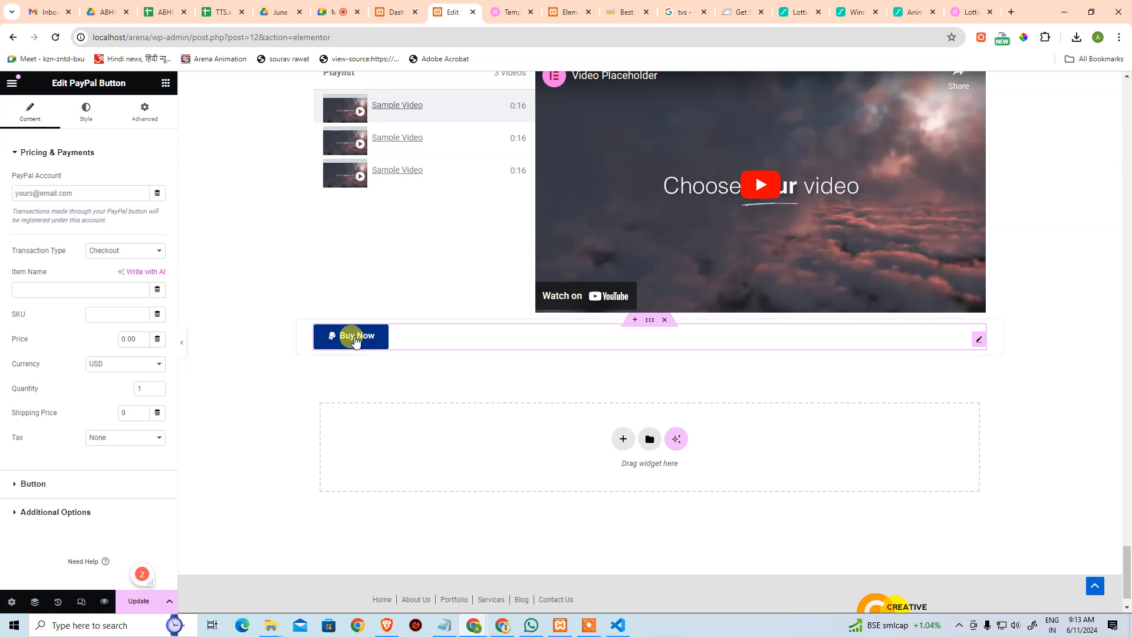
- Look through the currencies available for the PayPal button, keeping the current one
{"action": "left_click", "coordinate": [140, 367]}
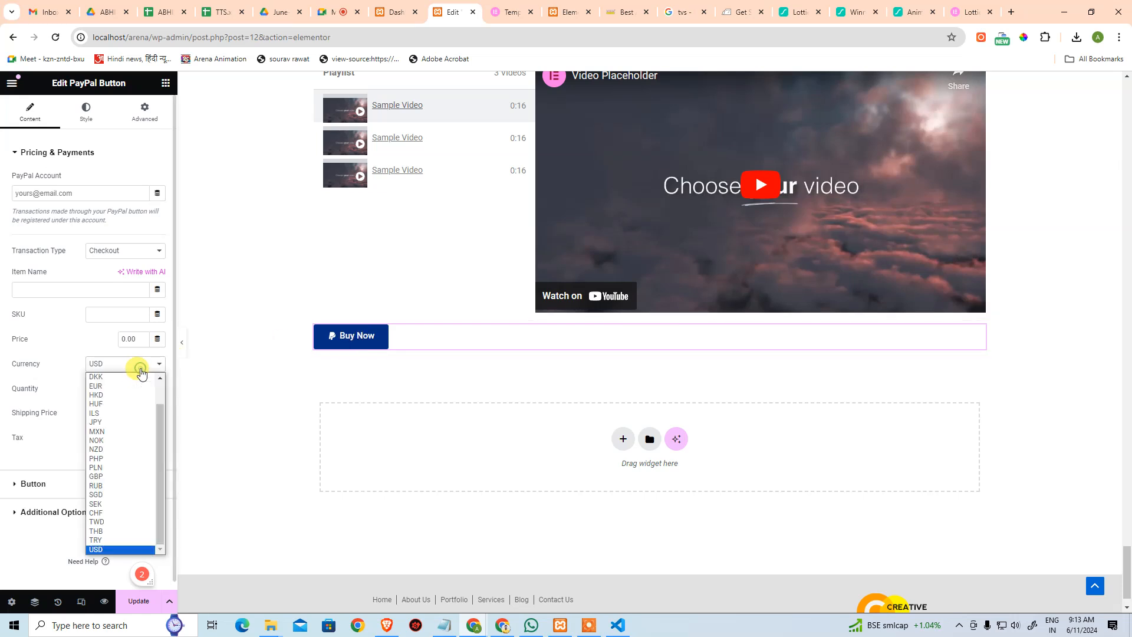
{"action": "scroll", "coordinate": [159, 498], "scroll_direction": "up", "scroll_amount": 1}
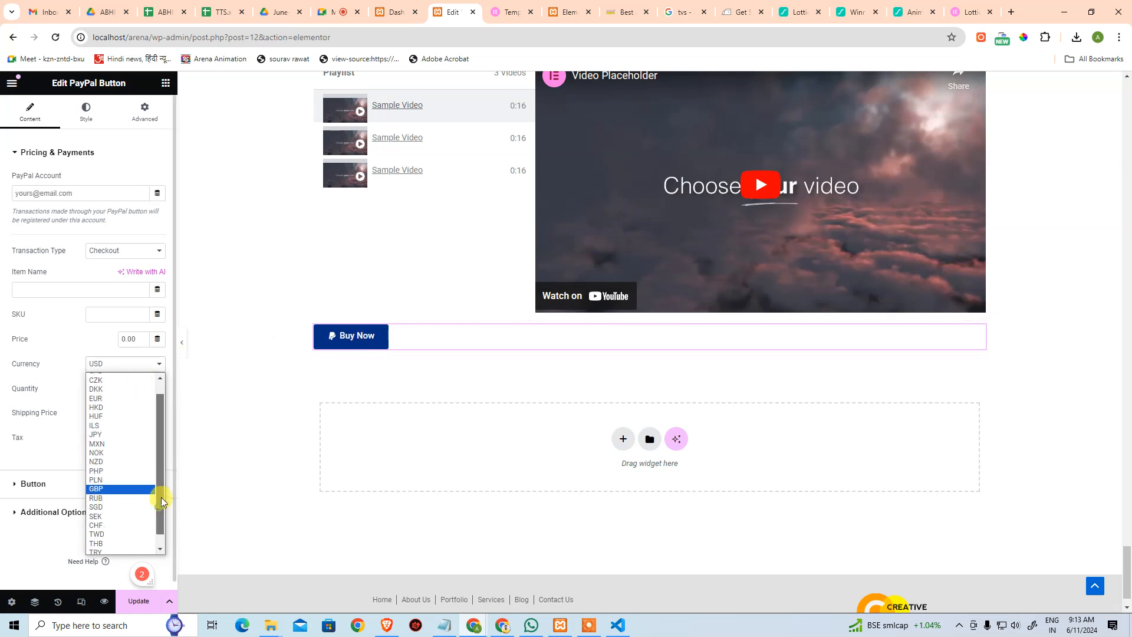
{"action": "left_click_drag", "start_coordinate": [169, 465], "coordinate": [173, 541]}
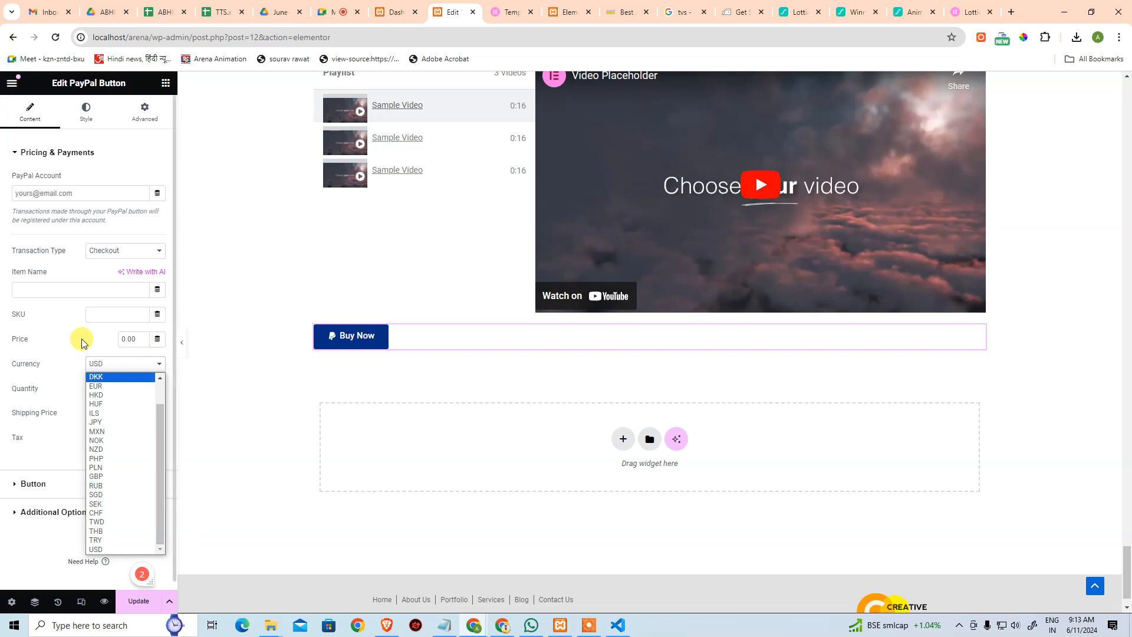
{"action": "left_click", "coordinate": [61, 332]}
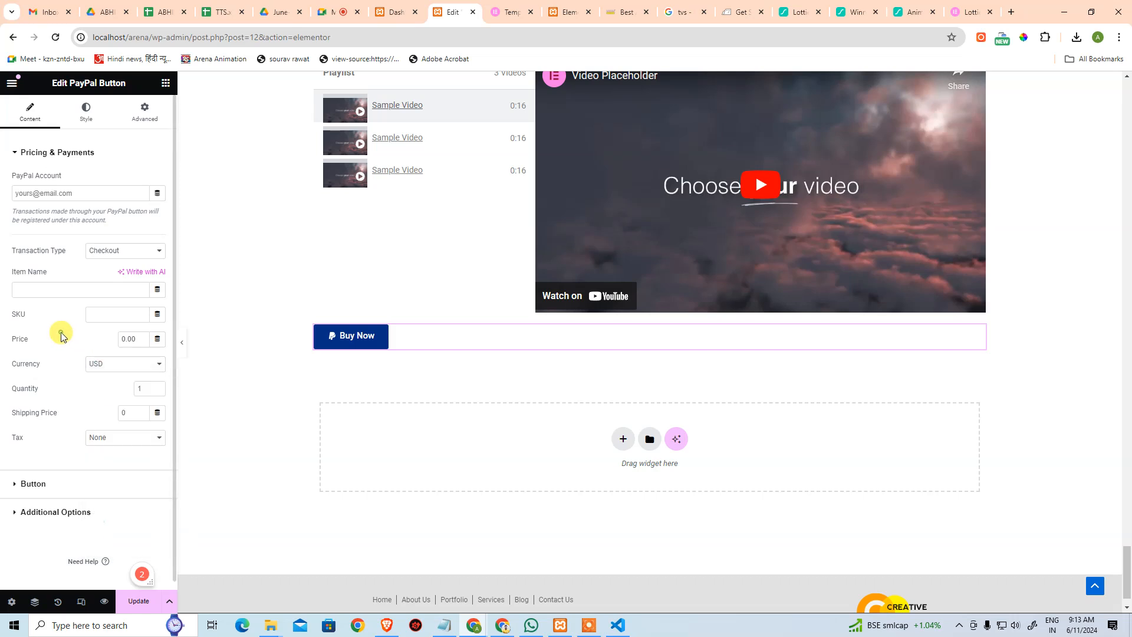
- Add a Stripe Button widget below the PayPal button
{"action": "left_click", "coordinate": [190, 324]}
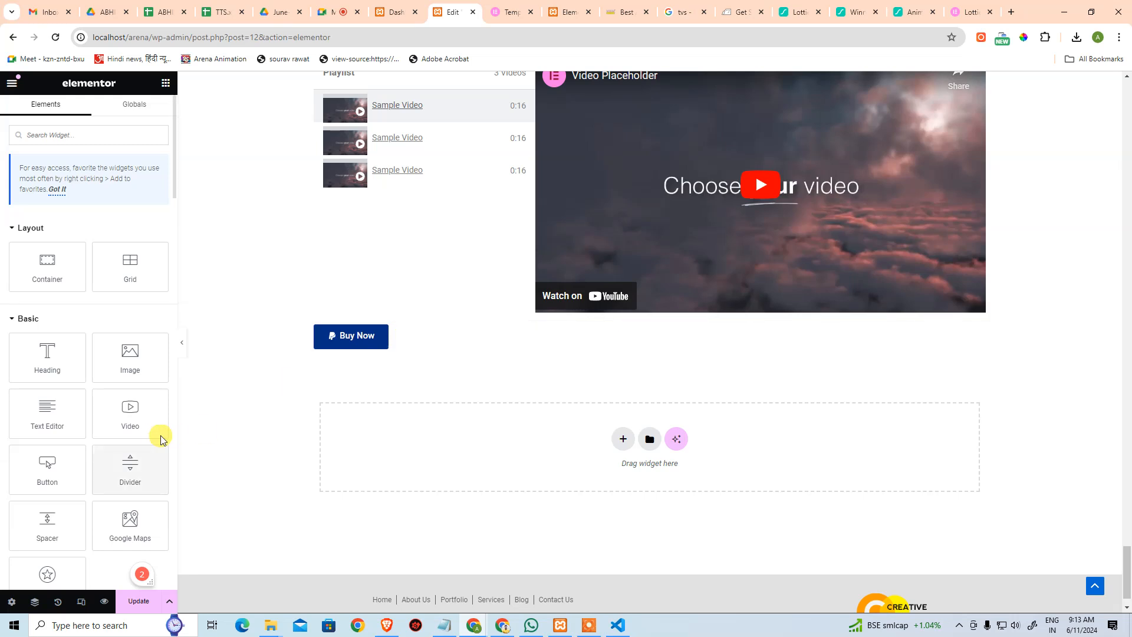
{"action": "scroll", "coordinate": [132, 415], "scroll_direction": "down", "scroll_amount": 8}
{"action": "scroll", "coordinate": [142, 417], "scroll_direction": "up", "scroll_amount": 4}
{"action": "scroll", "coordinate": [143, 416], "scroll_direction": "down", "scroll_amount": 12}
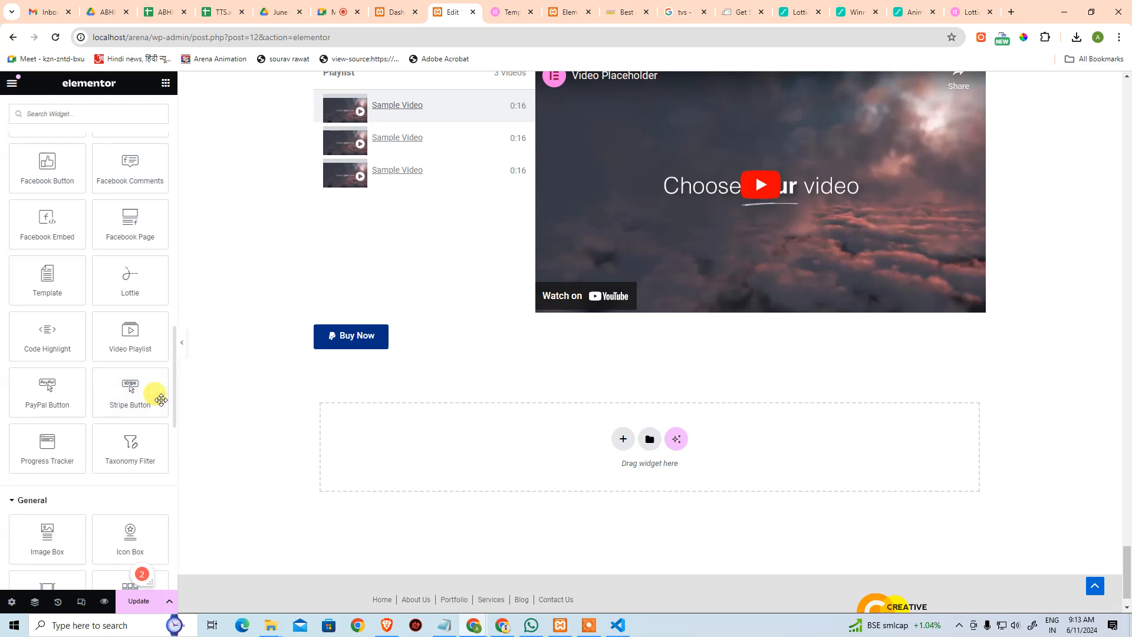
{"action": "left_click_drag", "start_coordinate": [144, 392], "coordinate": [485, 356]}
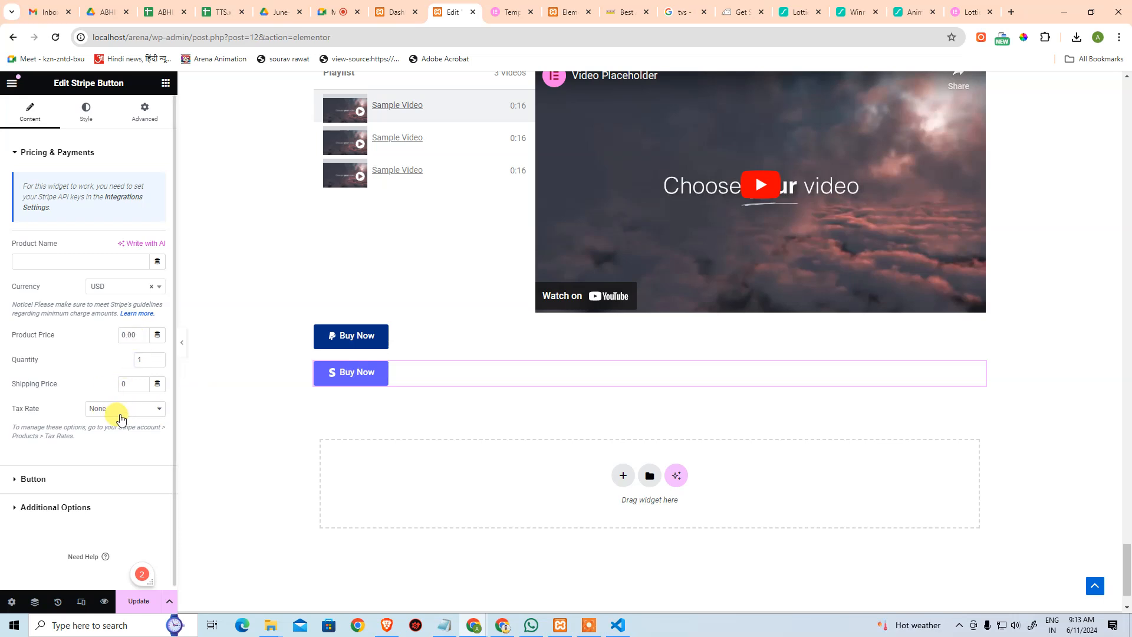
- Set the Stripe button's currency to INR and check its tax rate options
{"action": "left_click", "coordinate": [156, 289]}
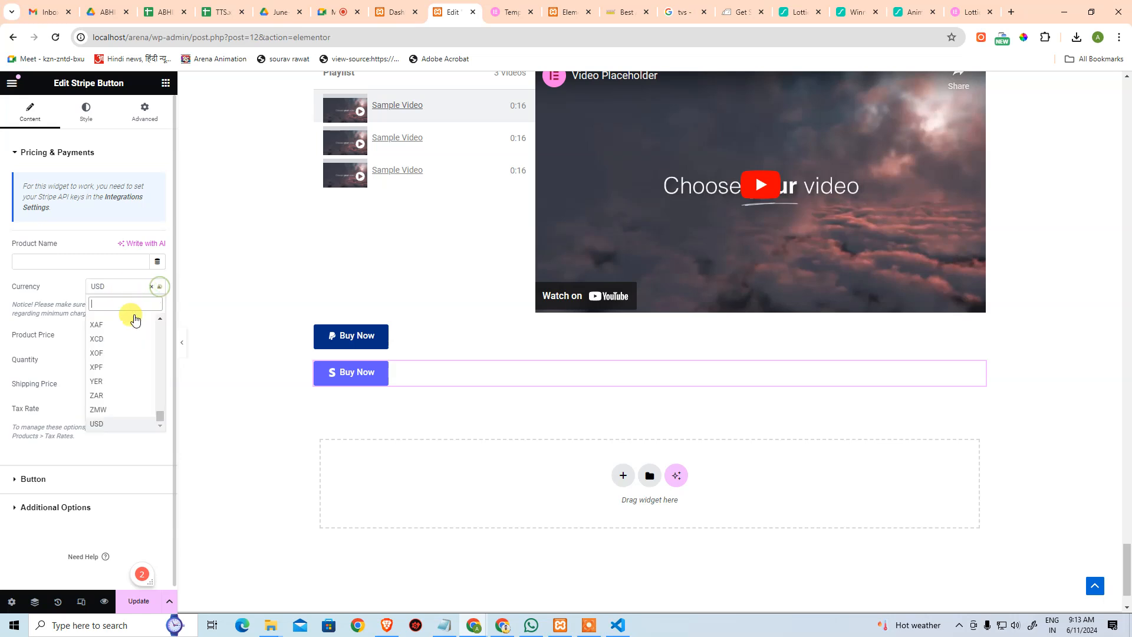
{"action": "type", "text": "inr"}
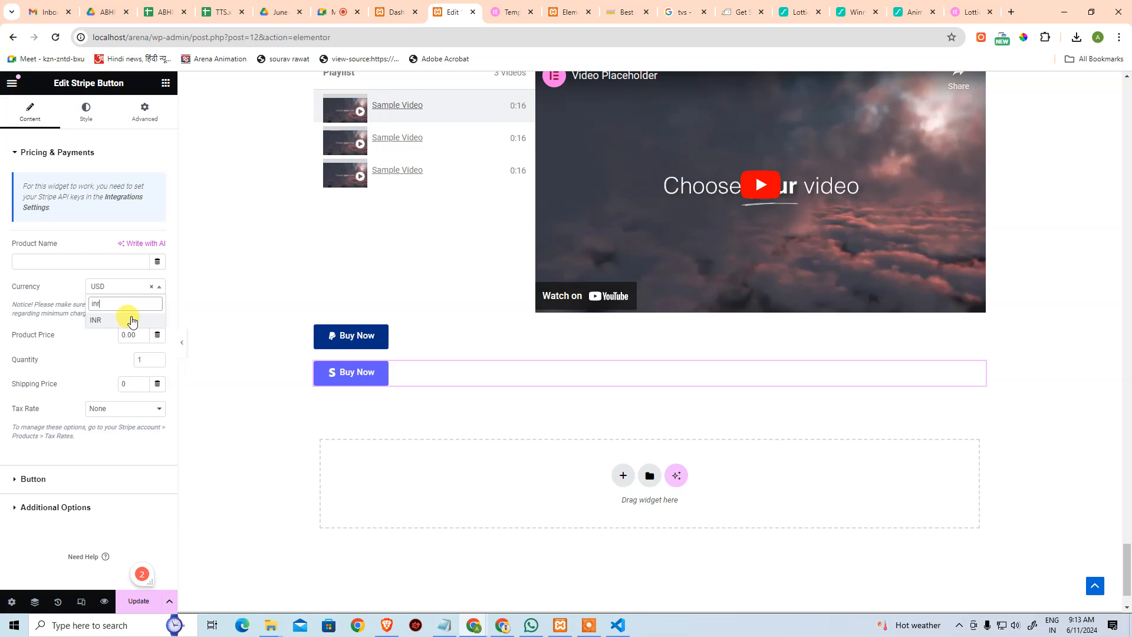
{"action": "left_click", "coordinate": [131, 320]}
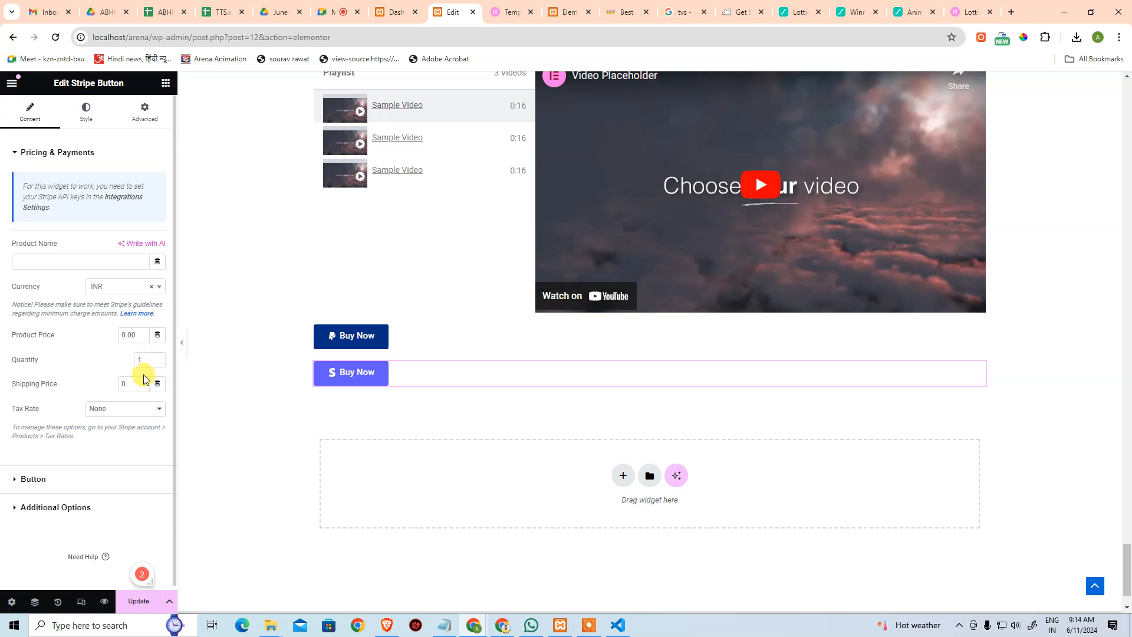
{"action": "left_click", "coordinate": [128, 414]}
{"action": "left_click", "coordinate": [125, 411]}
- Try the Stripe button with no icon, and view the recommended icons in the icon library without inserting one
{"action": "left_click", "coordinate": [71, 486]}
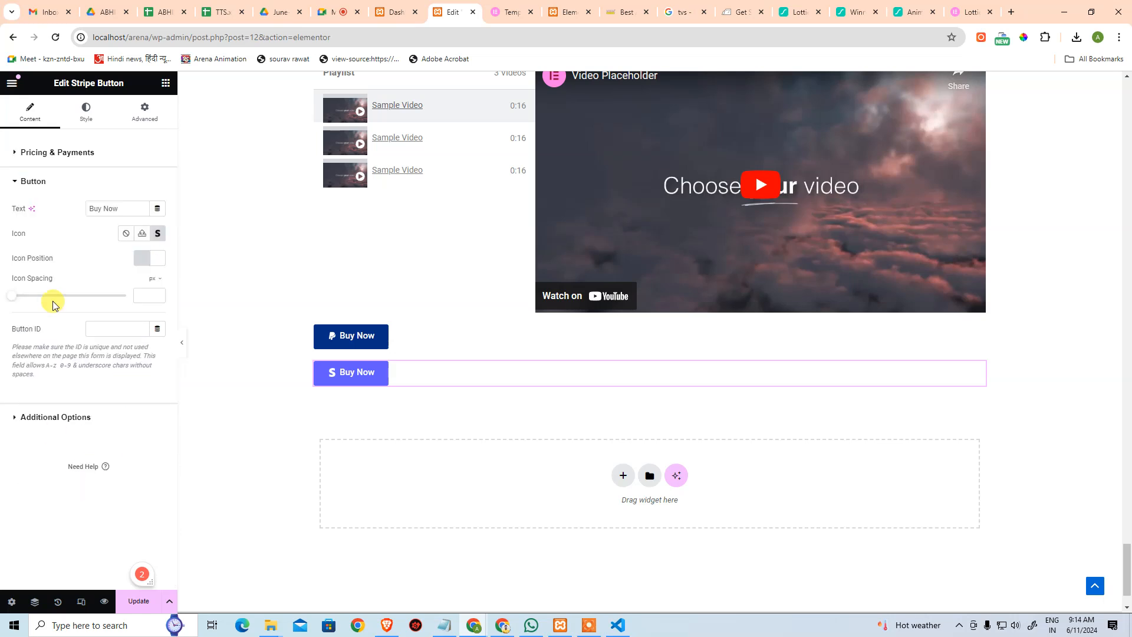
{"action": "left_click", "coordinate": [130, 237]}
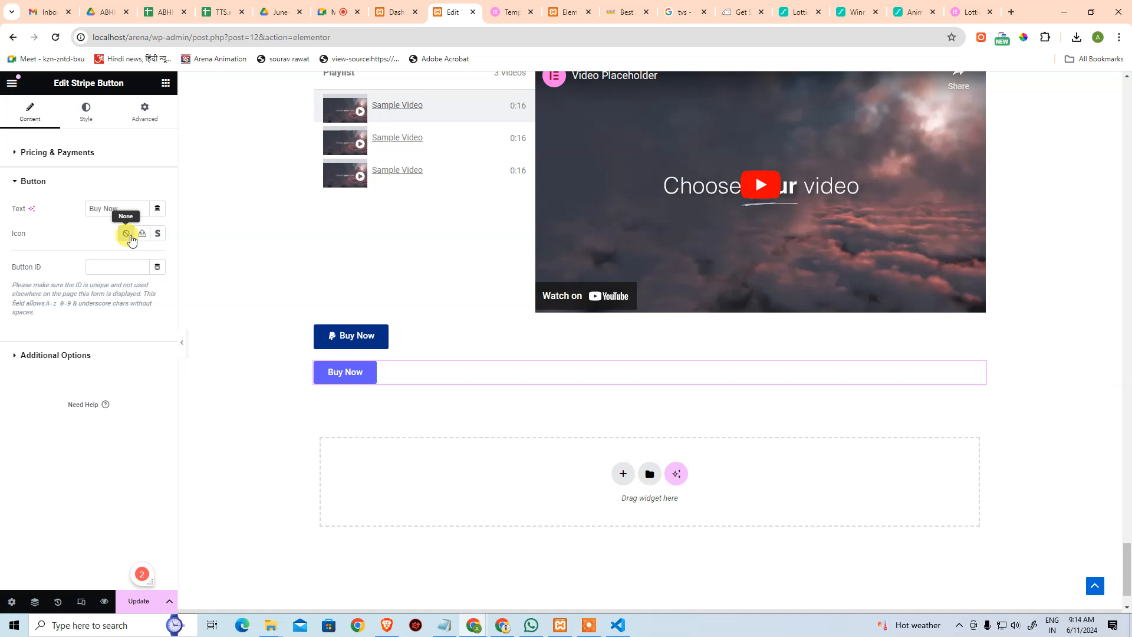
{"action": "left_click", "coordinate": [157, 234]}
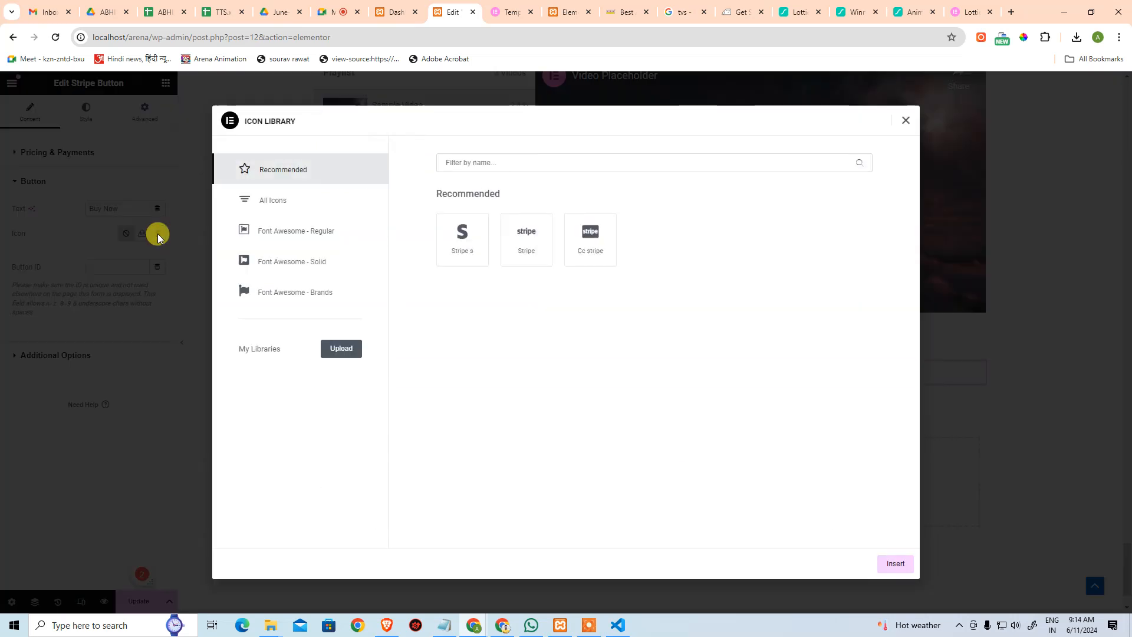
{"action": "left_click", "coordinate": [466, 227]}
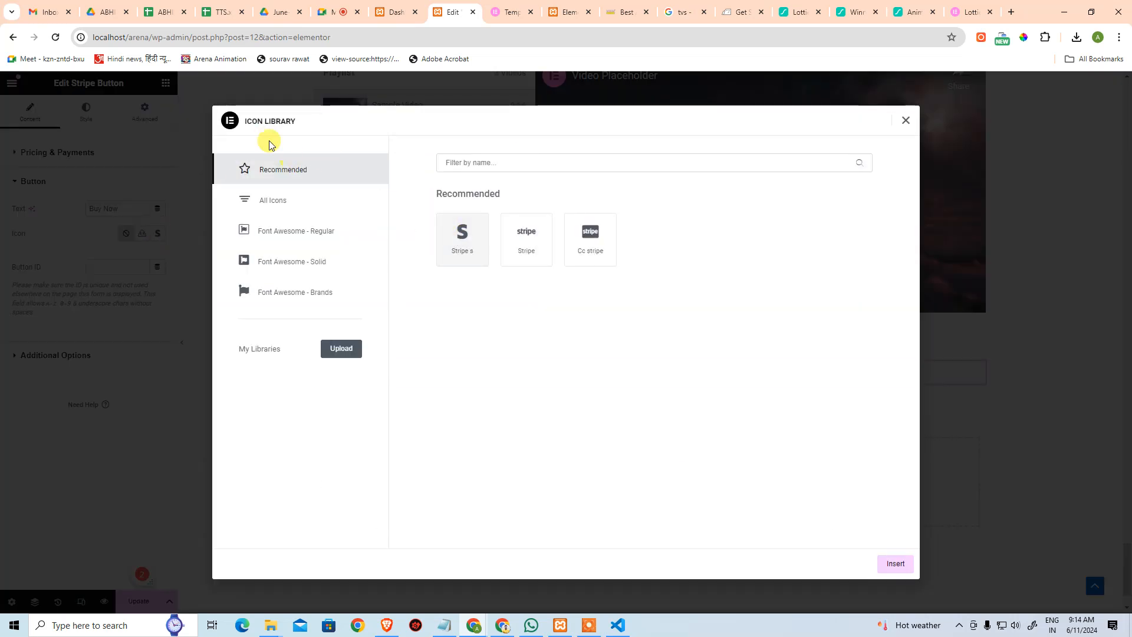
{"action": "left_click", "coordinate": [907, 121]}
- Insert the recommended Stripe s icon on the Stripe button from the icon library
{"action": "left_click", "coordinate": [142, 234]}
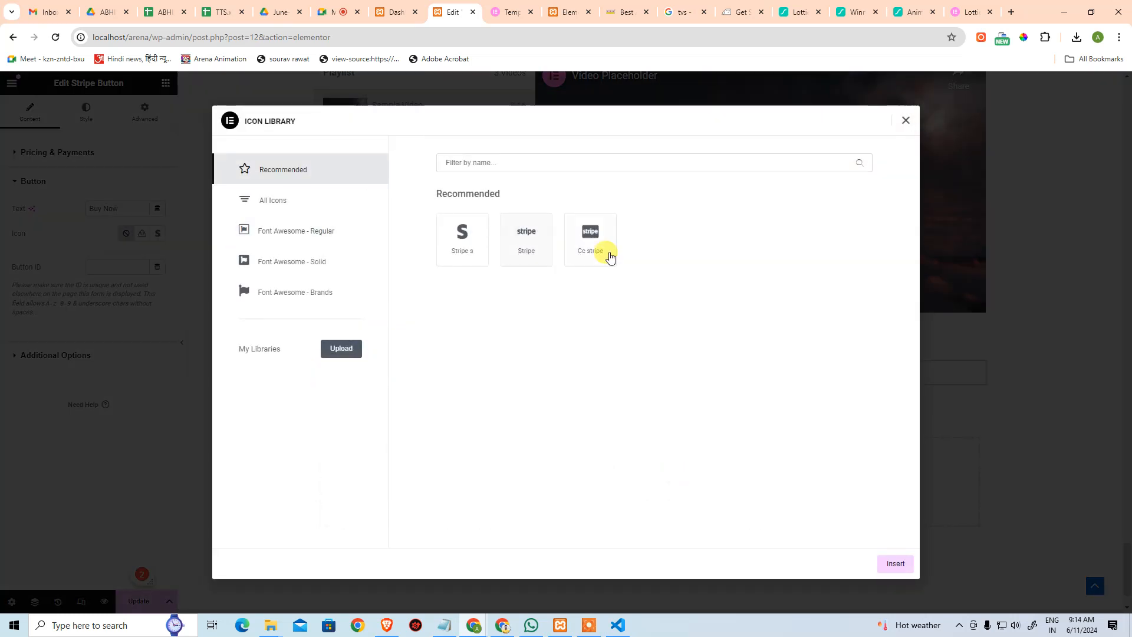
{"action": "left_click", "coordinate": [603, 249]}
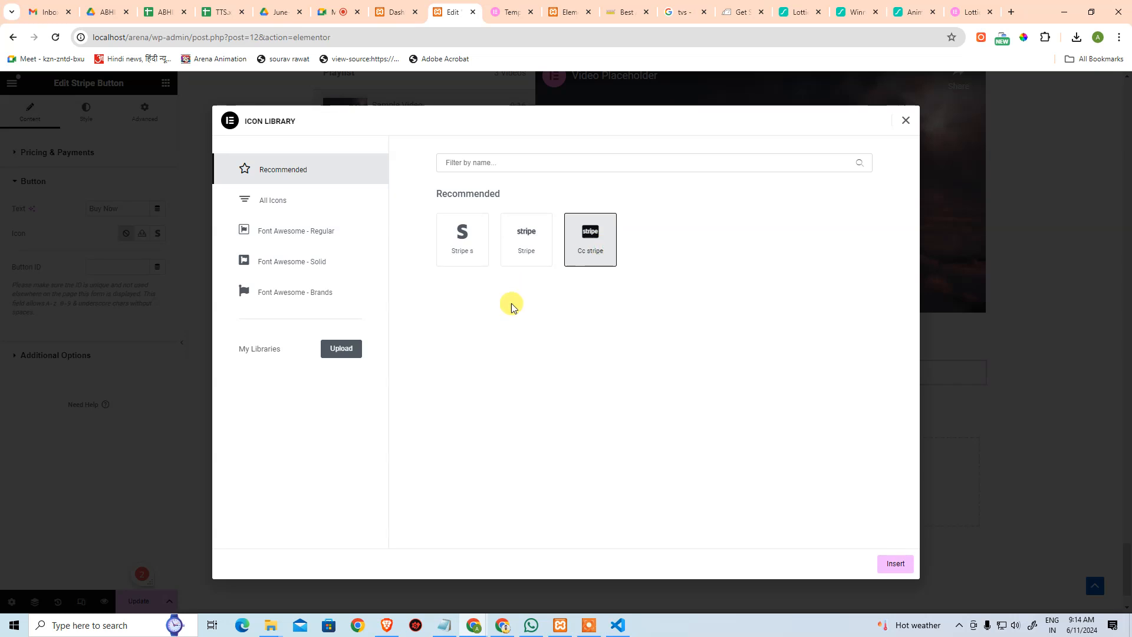
{"action": "left_click", "coordinate": [473, 249]}
{"action": "left_click", "coordinate": [897, 564]}
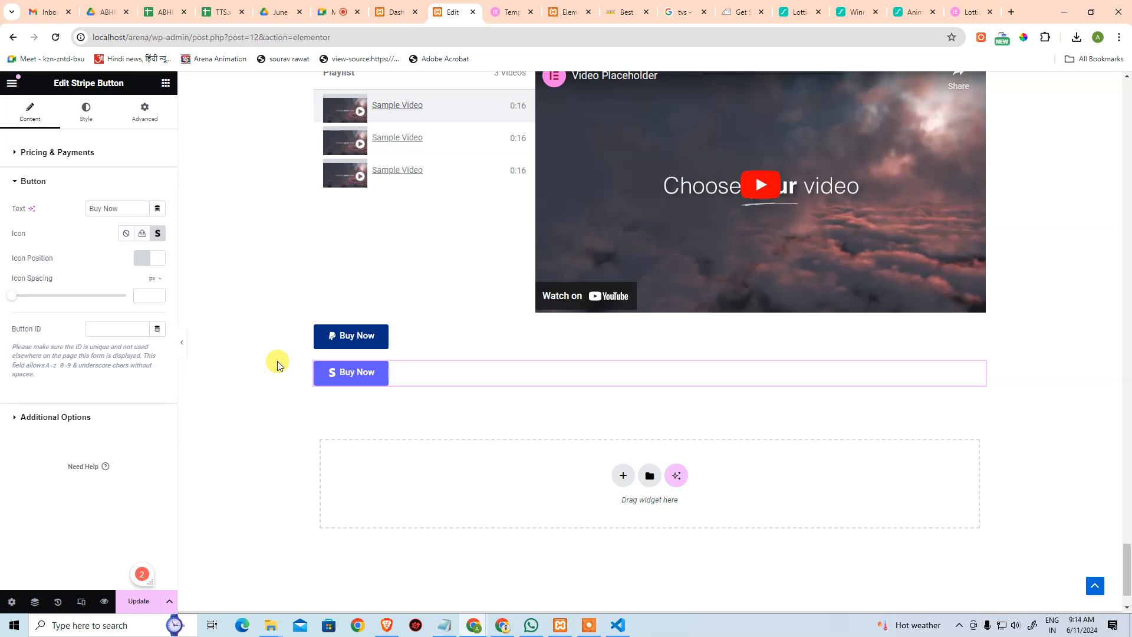
- Undo the latest Stripe button changes back to its insertion, and redo to restore the widget
{"action": "key", "text": "ctrl+z"}
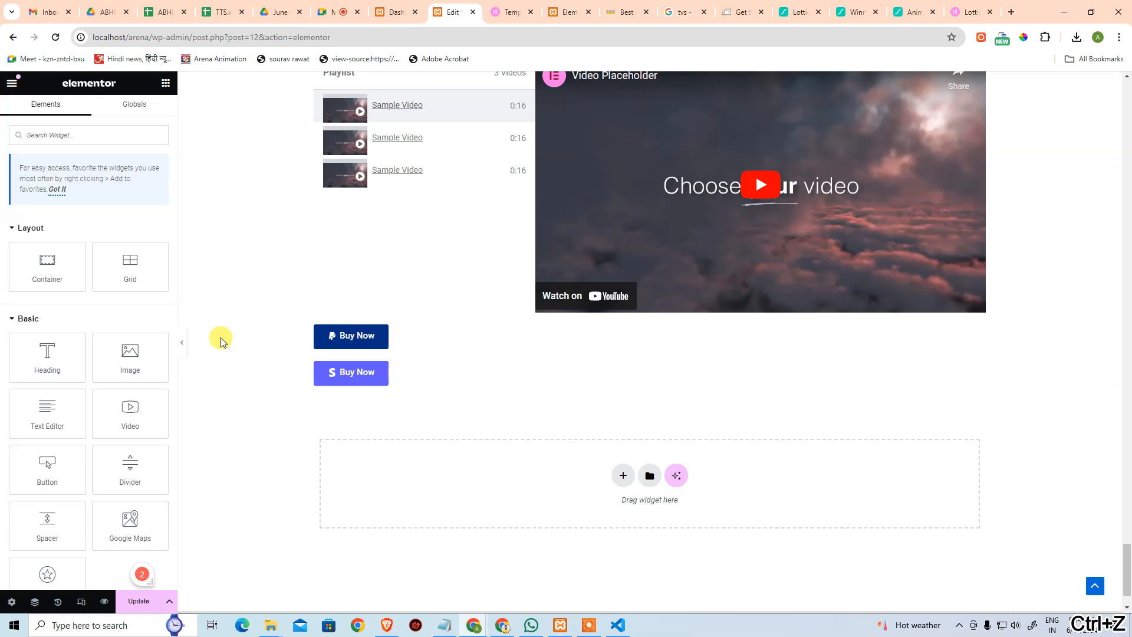
{"action": "key", "text": "ctrl+z"}
{"action": "key", "text": "ctrl+shift+z"}
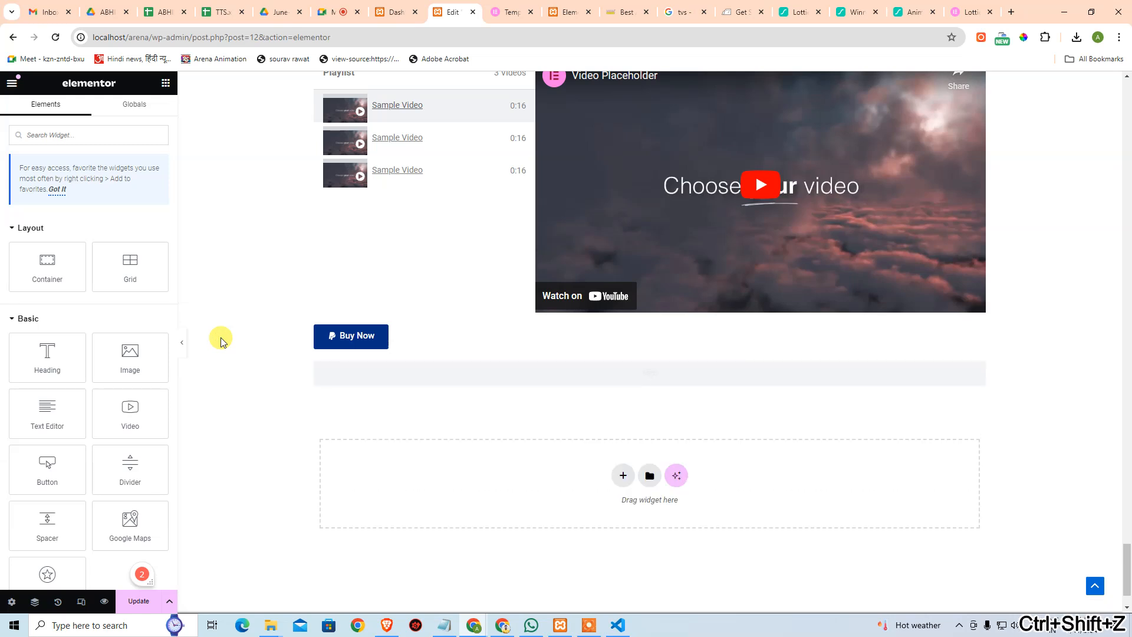
- Set the currency of the Stripe button below the PayPal button to INR, and locate the Progress Tracker among the Pro widgets
{"action": "scroll", "coordinate": [132, 391], "scroll_direction": "down", "scroll_amount": 10}
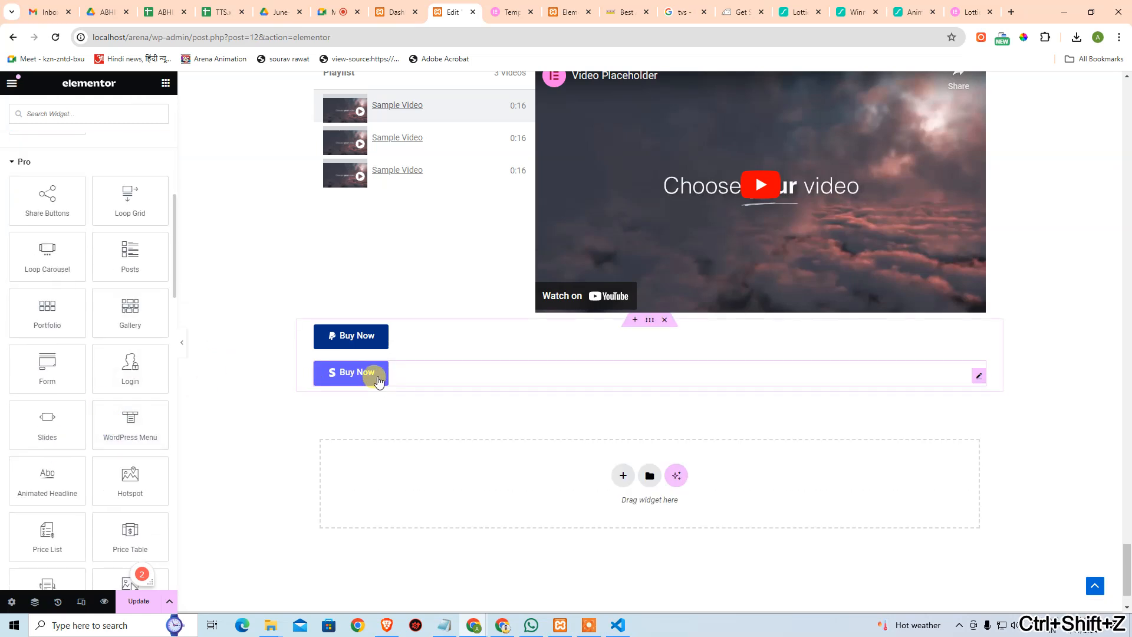
{"action": "left_click", "coordinate": [979, 378]}
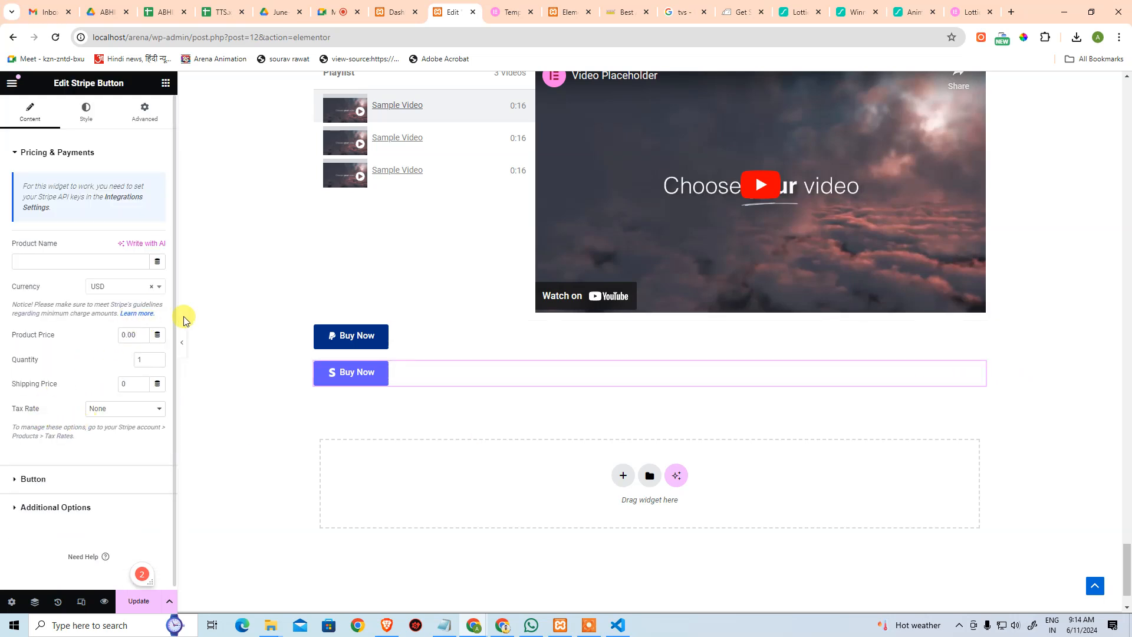
{"action": "left_click", "coordinate": [135, 289]}
{"action": "type", "text": "inr"}
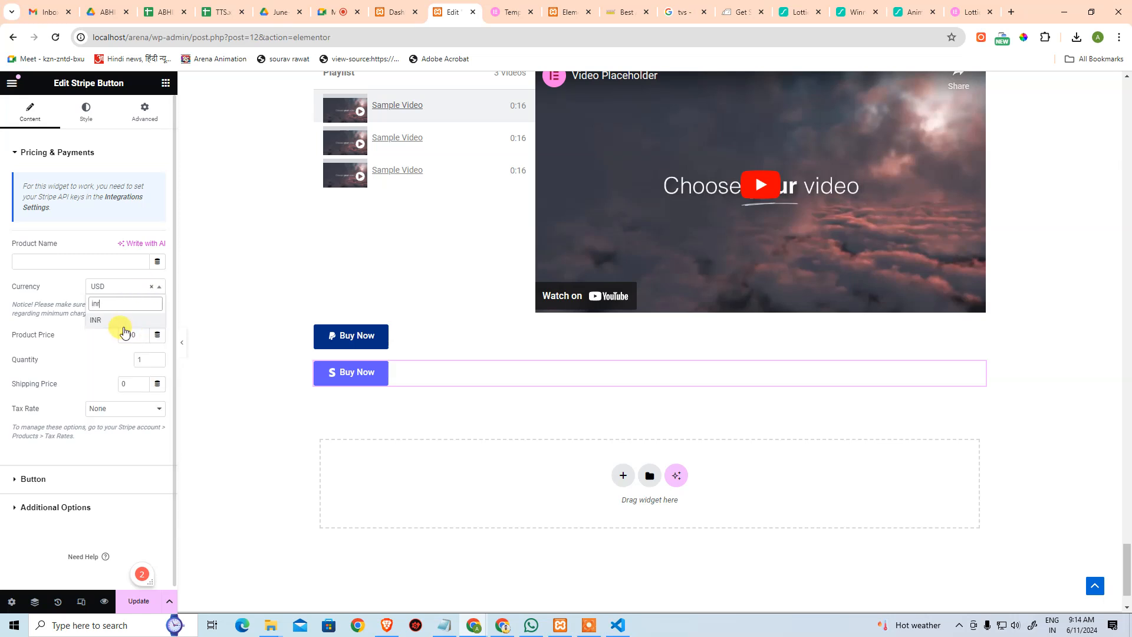
{"action": "left_click", "coordinate": [122, 322]}
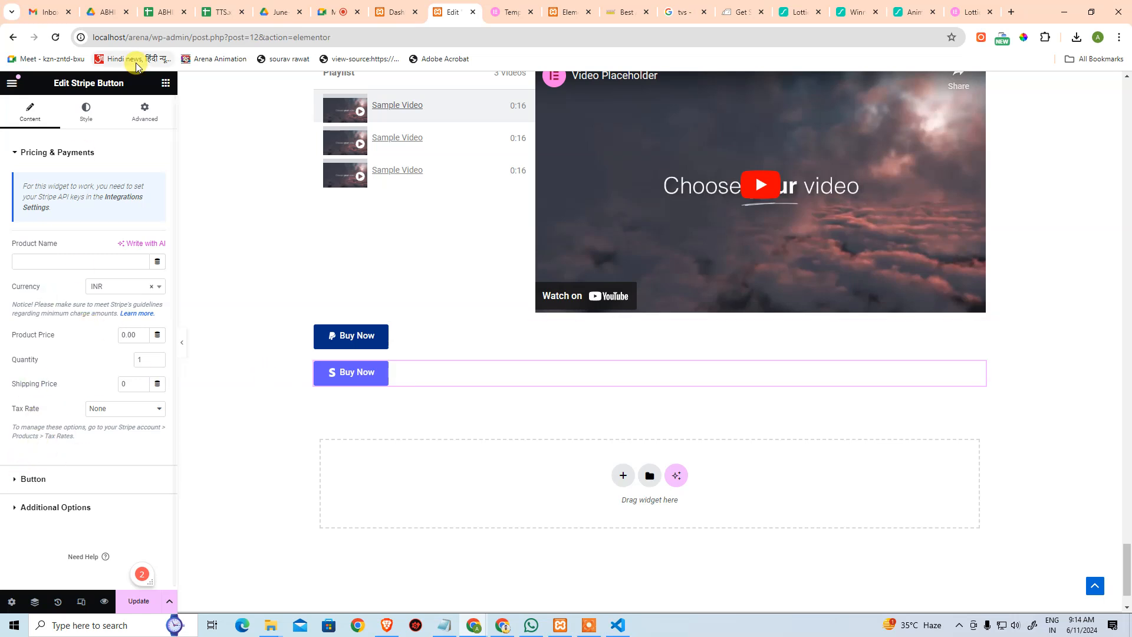
{"action": "left_click", "coordinate": [261, 161]}
{"action": "scroll", "coordinate": [127, 440], "scroll_direction": "down", "scroll_amount": 15}
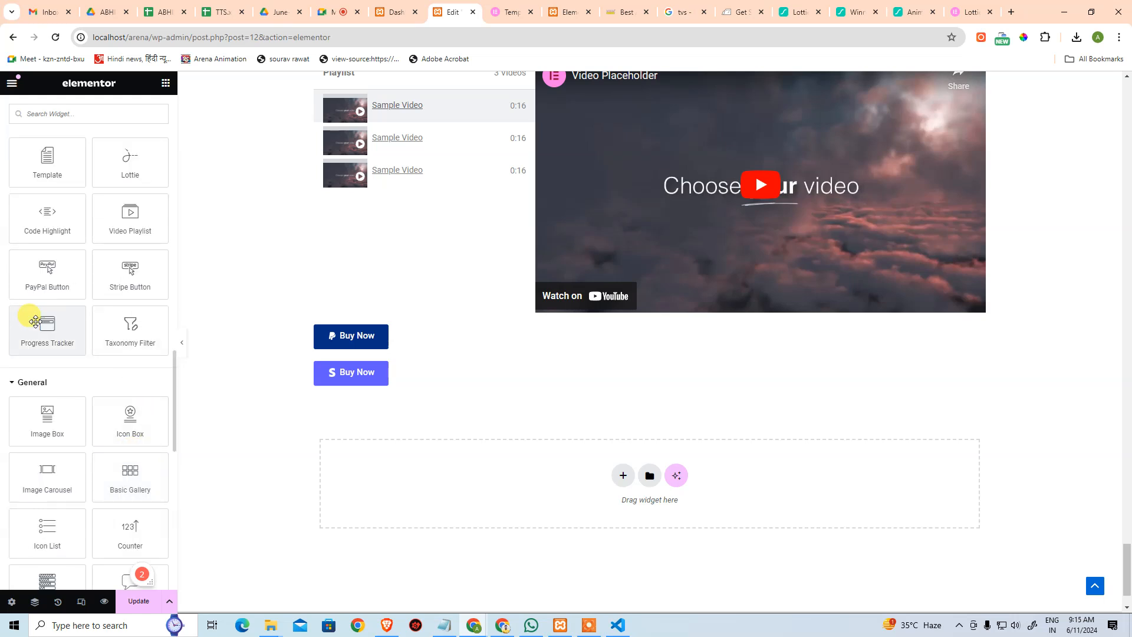
- Search the web for hindustan times in a new tab and open the Hindustan Times website
{"action": "left_click", "coordinate": [1010, 13]}
{"action": "type", "text": "hindi"}
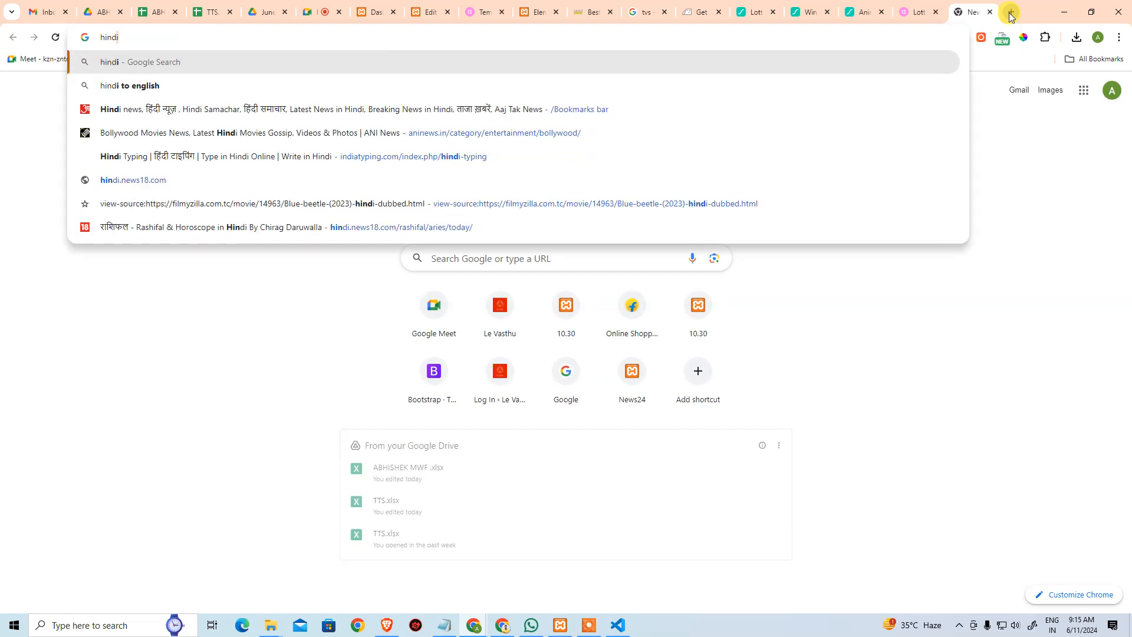
{"action": "key", "text": "BackSpace"}
{"action": "type", "text": "ustan"}
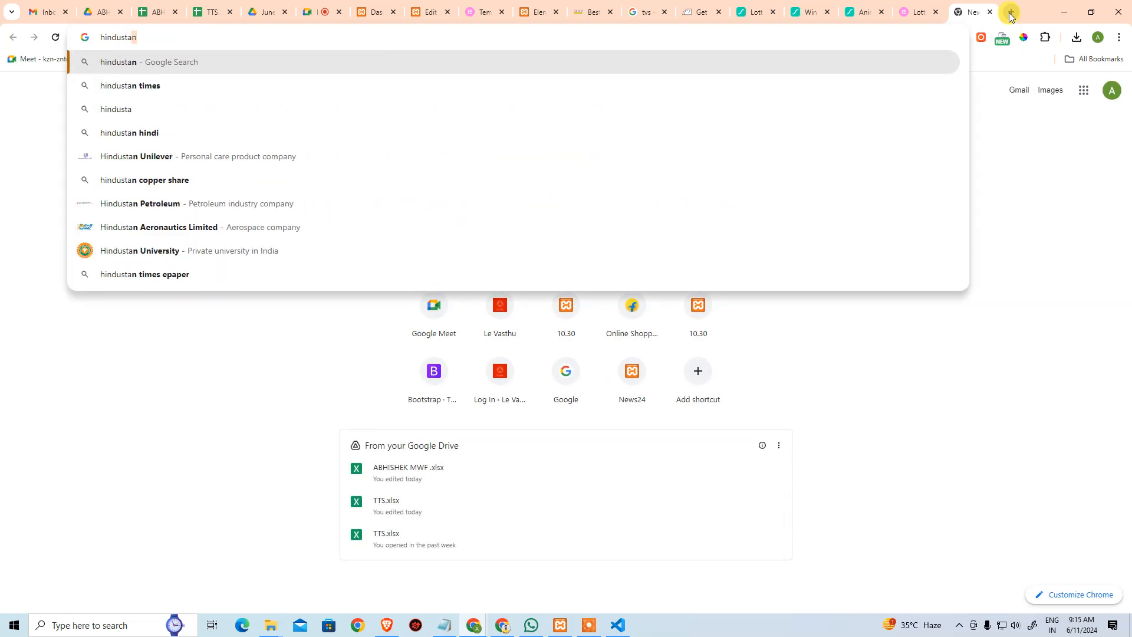
{"action": "key", "text": "Down"}
{"action": "key", "text": "Return"}
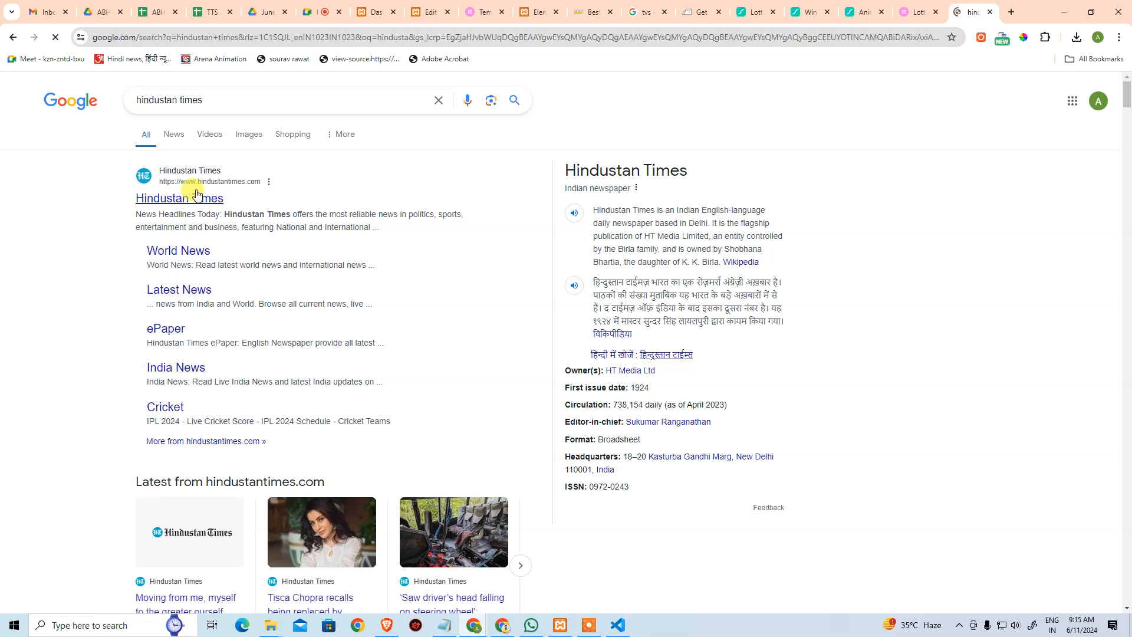
{"action": "left_click", "coordinate": [197, 195]}
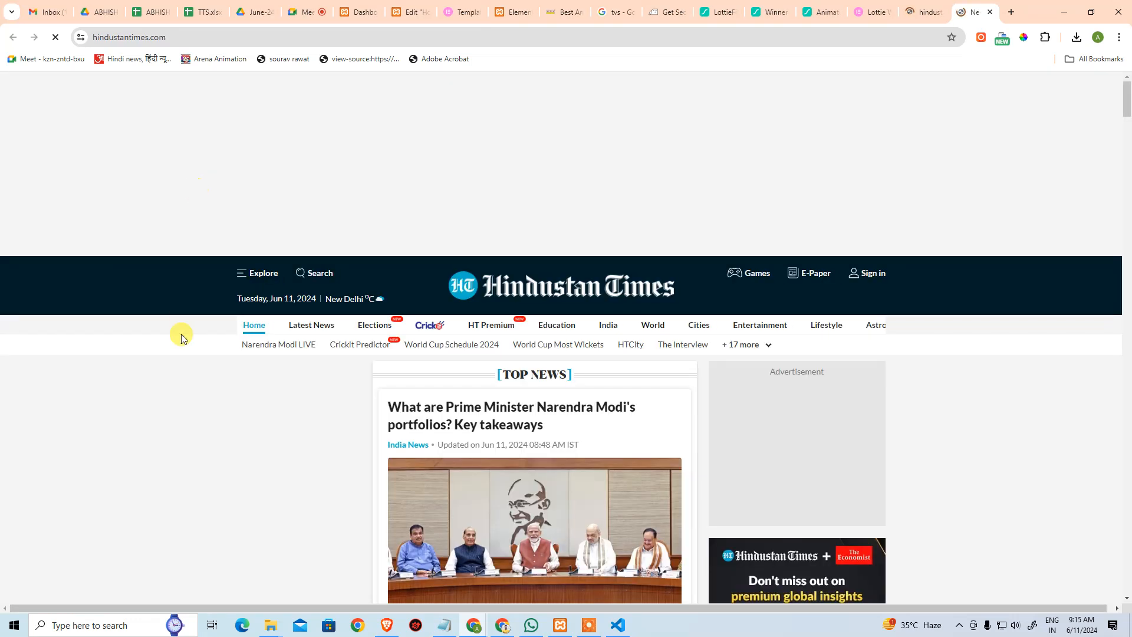
- Open the Hindustan Times article on the INDIA bloc's potshots at BJP allies and look through its page for a reading progress indicator
{"action": "scroll", "coordinate": [182, 339], "scroll_direction": "down", "scroll_amount": 5}
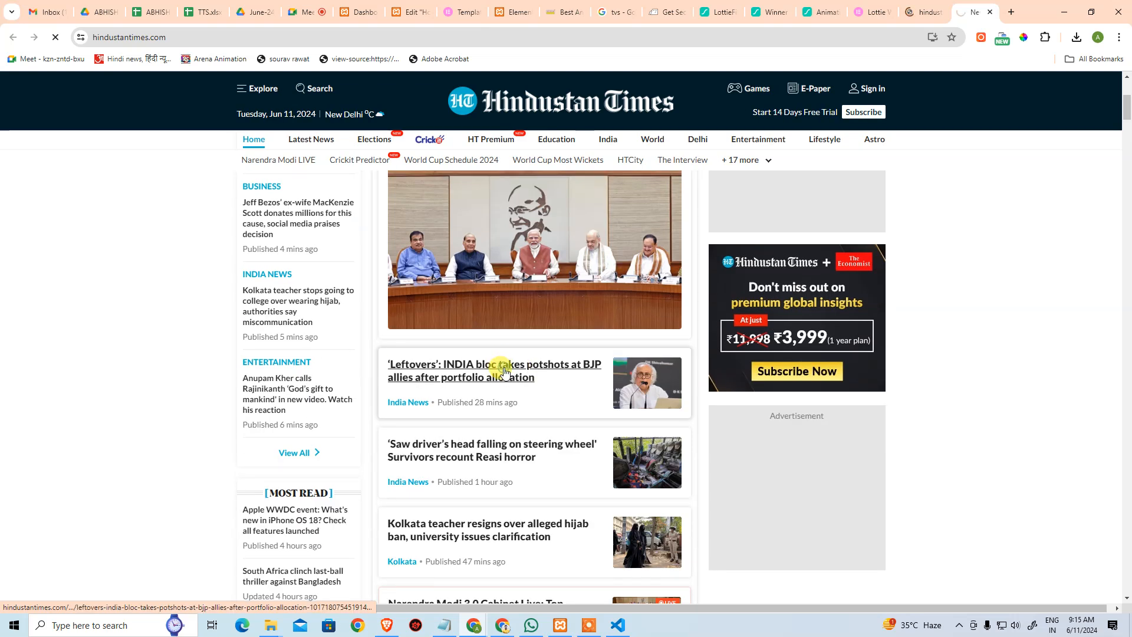
{"action": "left_click", "coordinate": [505, 373]}
{"action": "scroll", "coordinate": [257, 401], "scroll_direction": "down", "scroll_amount": 10}
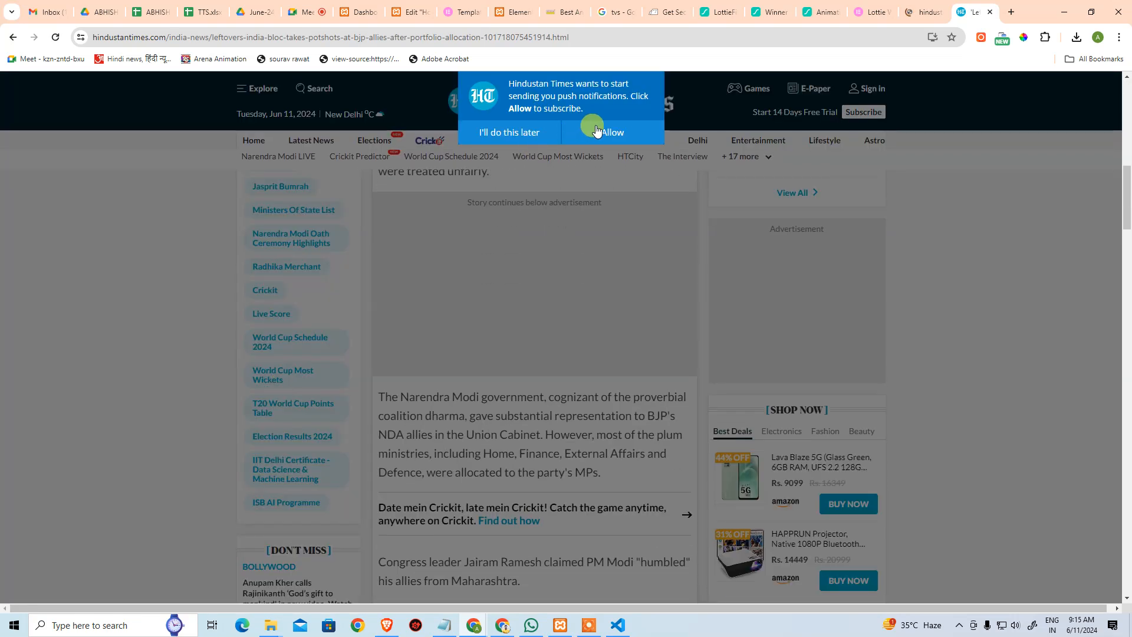
{"action": "scroll", "coordinate": [631, 341], "scroll_direction": "down", "scroll_amount": 7}
{"action": "scroll", "coordinate": [631, 348], "scroll_direction": "down", "scroll_amount": 5}
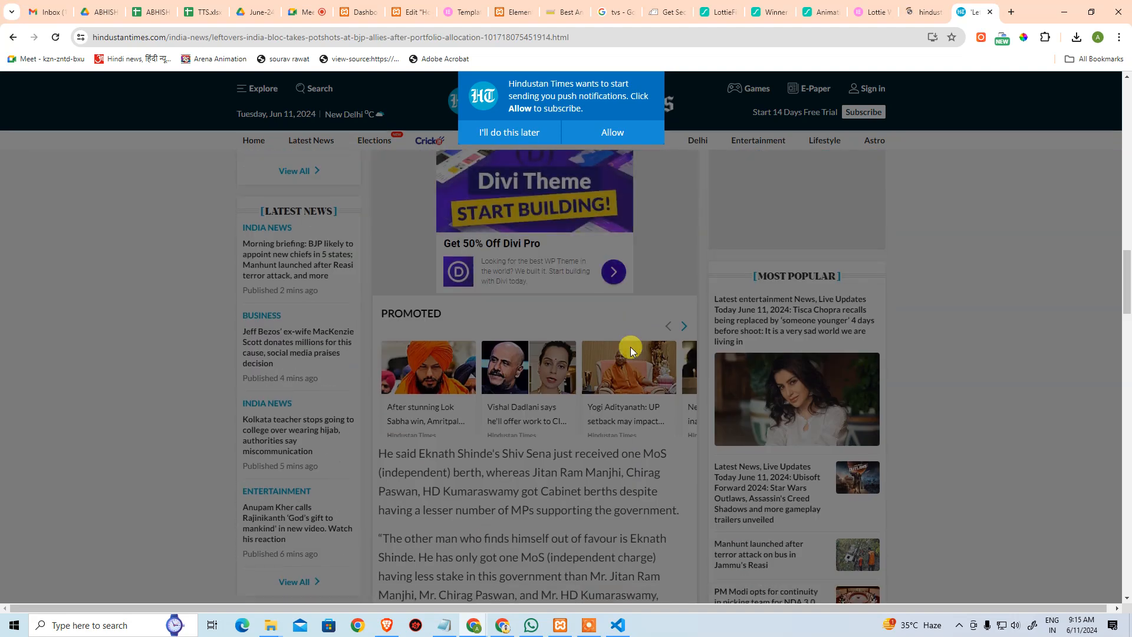
- Search the web for timesofindia in a new tab and open the Times of India website
{"action": "left_click", "coordinate": [1015, 8]}
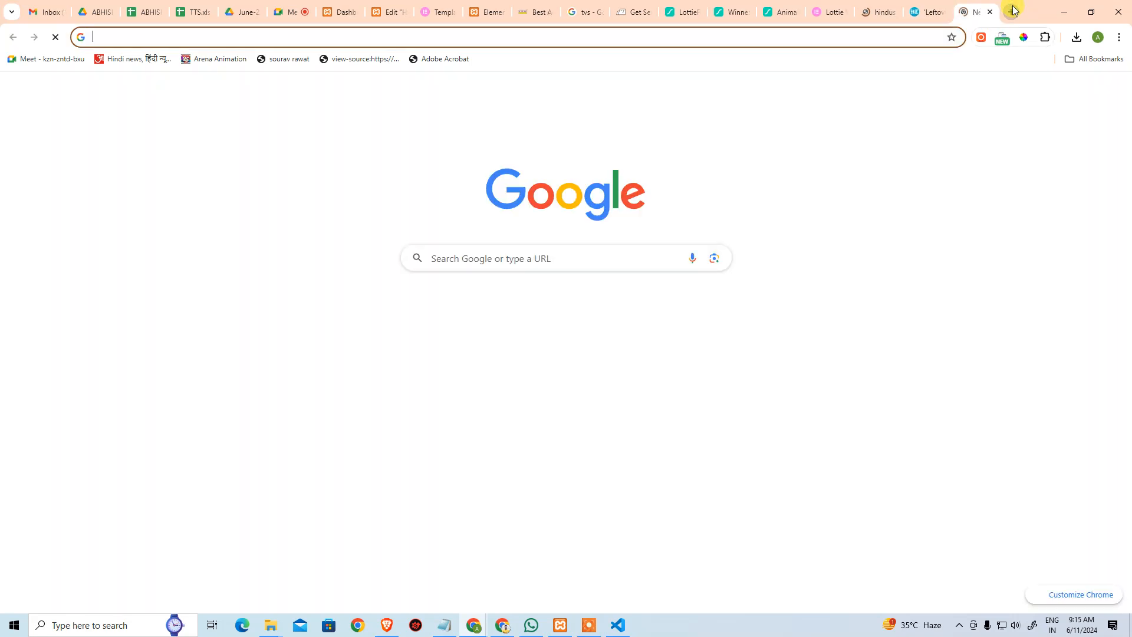
{"action": "type", "text": "timesofindia"}
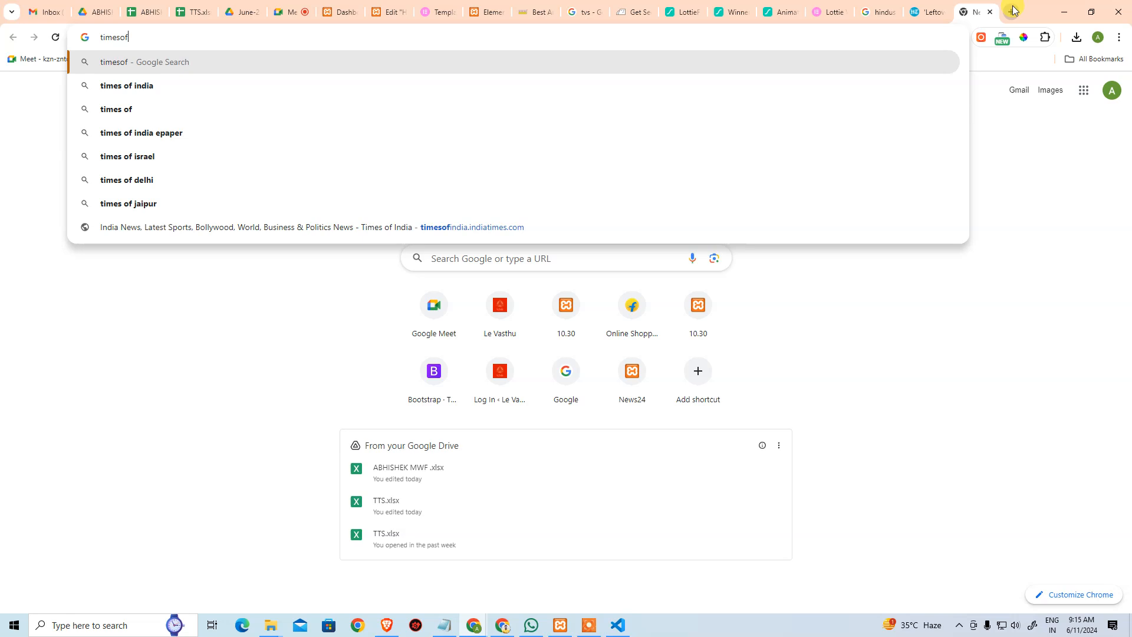
{"action": "key", "text": "Return"}
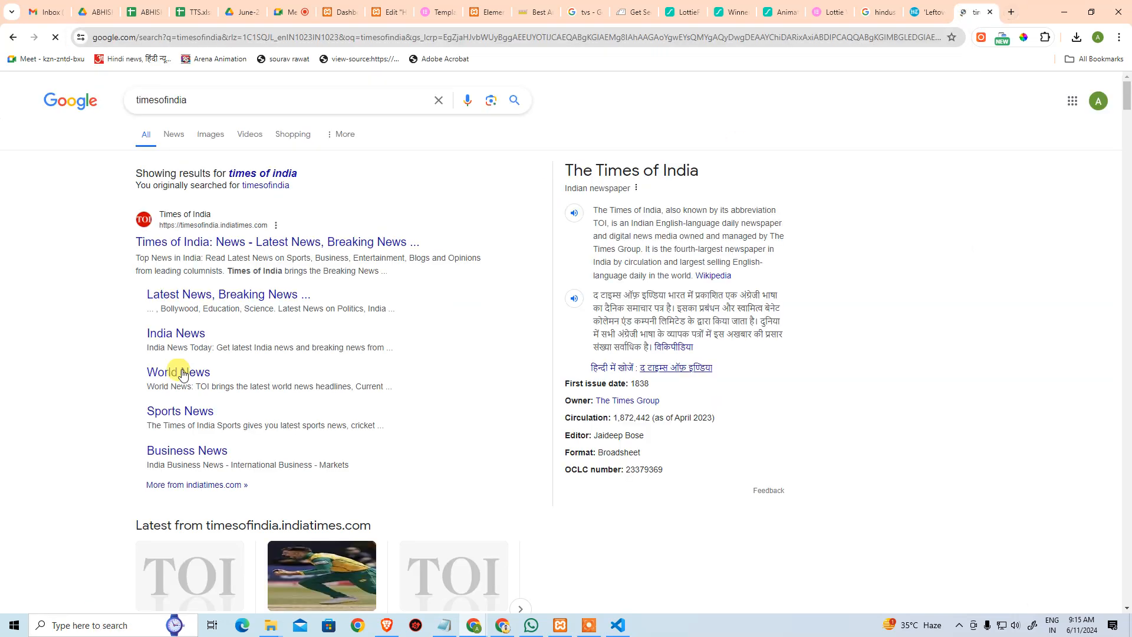
{"action": "left_click", "coordinate": [203, 245]}
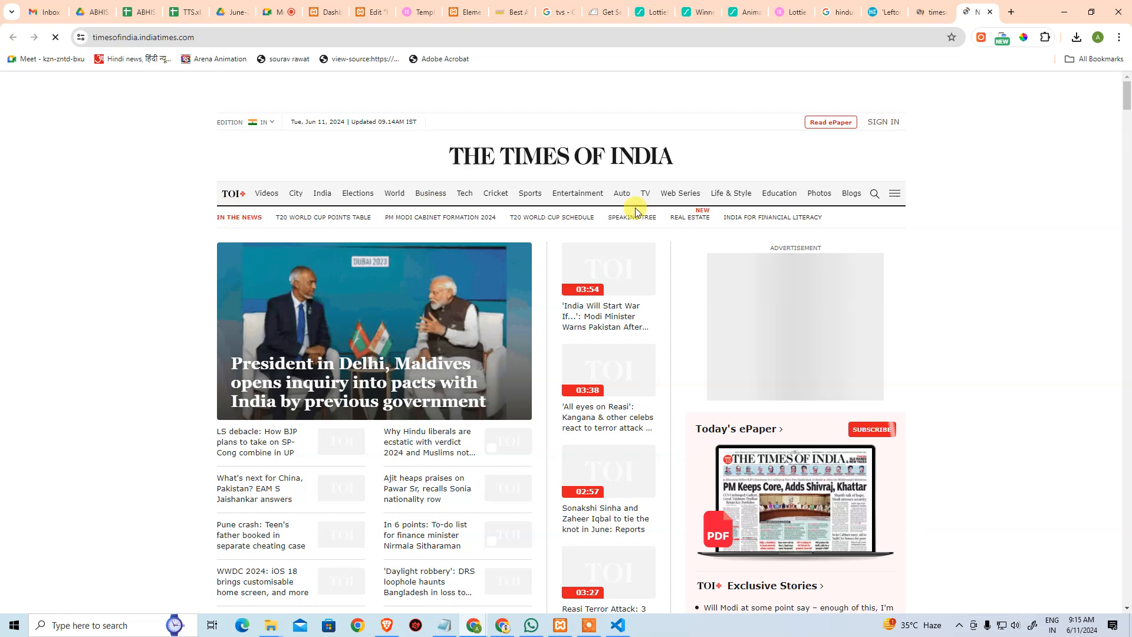
- Open the Times of India article on the LS debacle and BJP's plans in UP, and examine its page while reading down it
{"action": "scroll", "coordinate": [236, 283], "scroll_direction": "down", "scroll_amount": 2}
{"action": "left_click", "coordinate": [242, 316]}
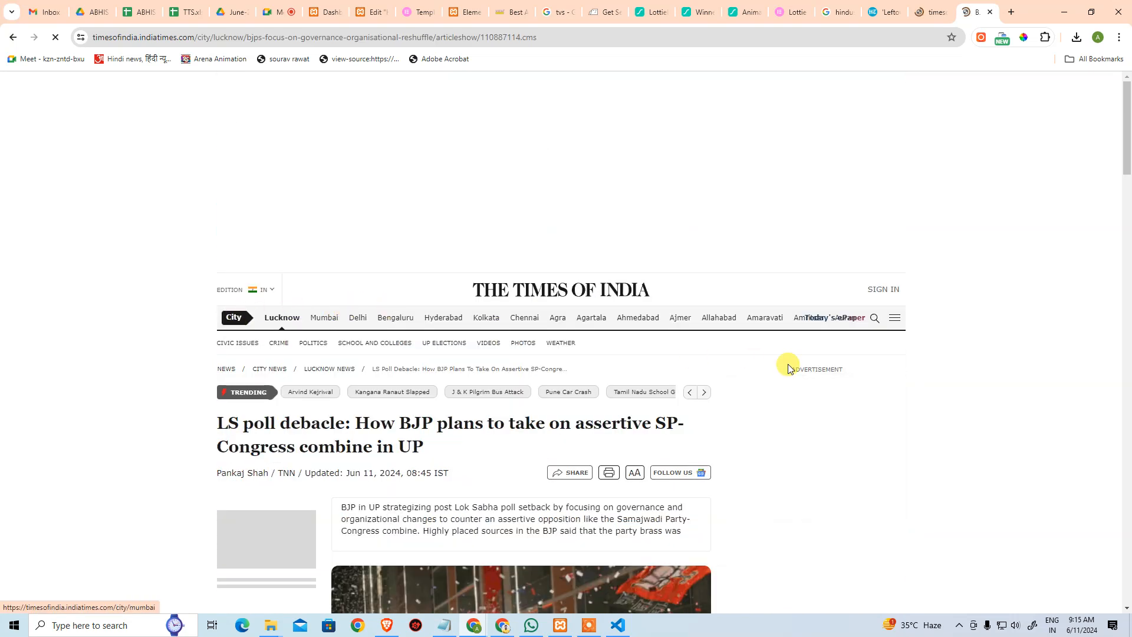
{"action": "scroll", "coordinate": [1006, 407], "scroll_direction": "down", "scroll_amount": 7}
{"action": "scroll", "coordinate": [578, 336], "scroll_direction": "down", "scroll_amount": 13}
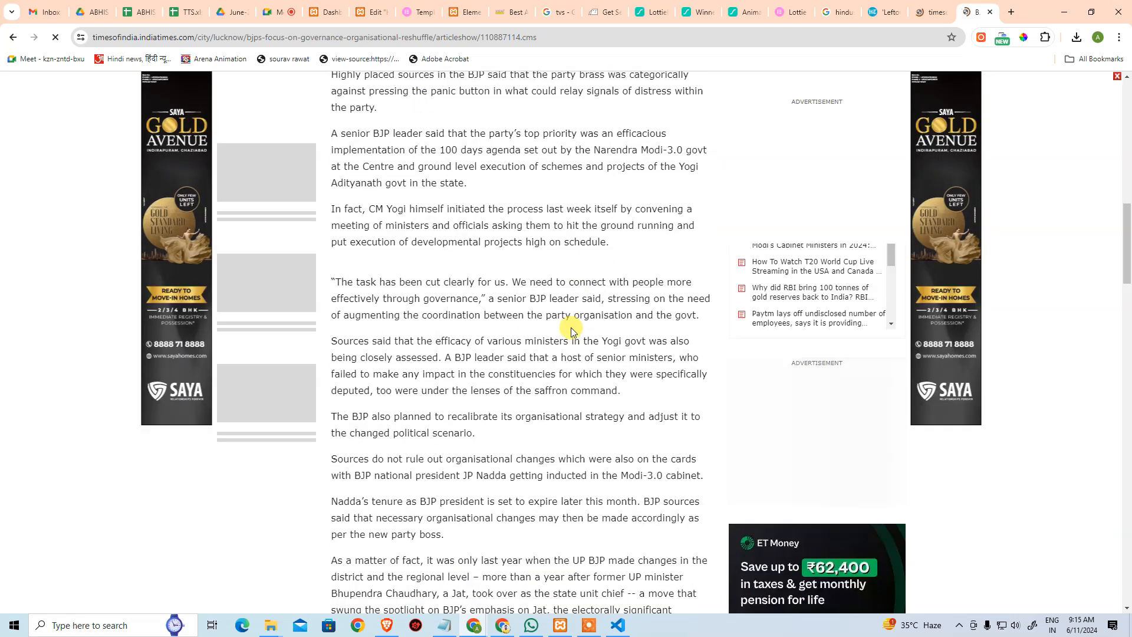
{"action": "scroll", "coordinate": [587, 310], "scroll_direction": "up", "scroll_amount": 20}
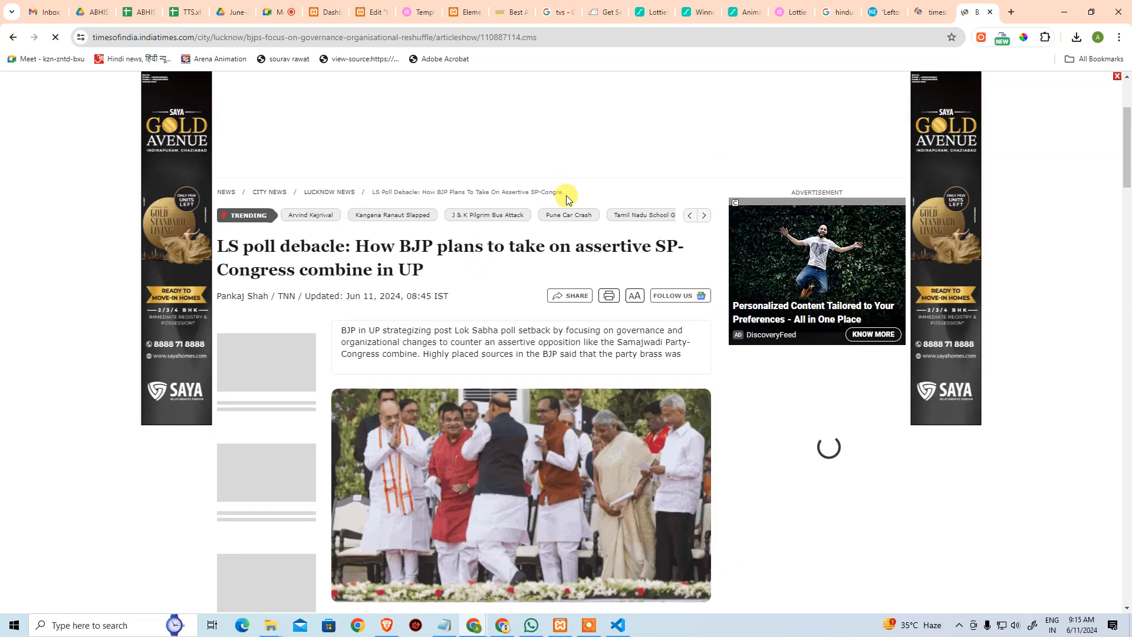
- Search the web for economic times in a new tab and open The Economic Times website
{"action": "left_click", "coordinate": [1011, 12]}
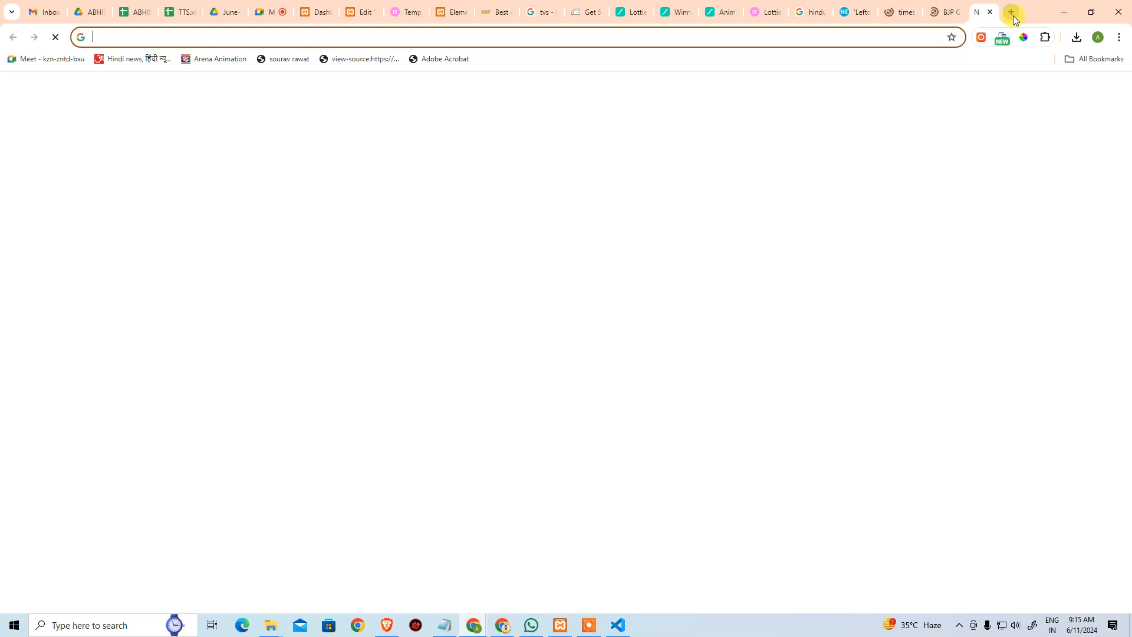
{"action": "type", "text": "eci"}
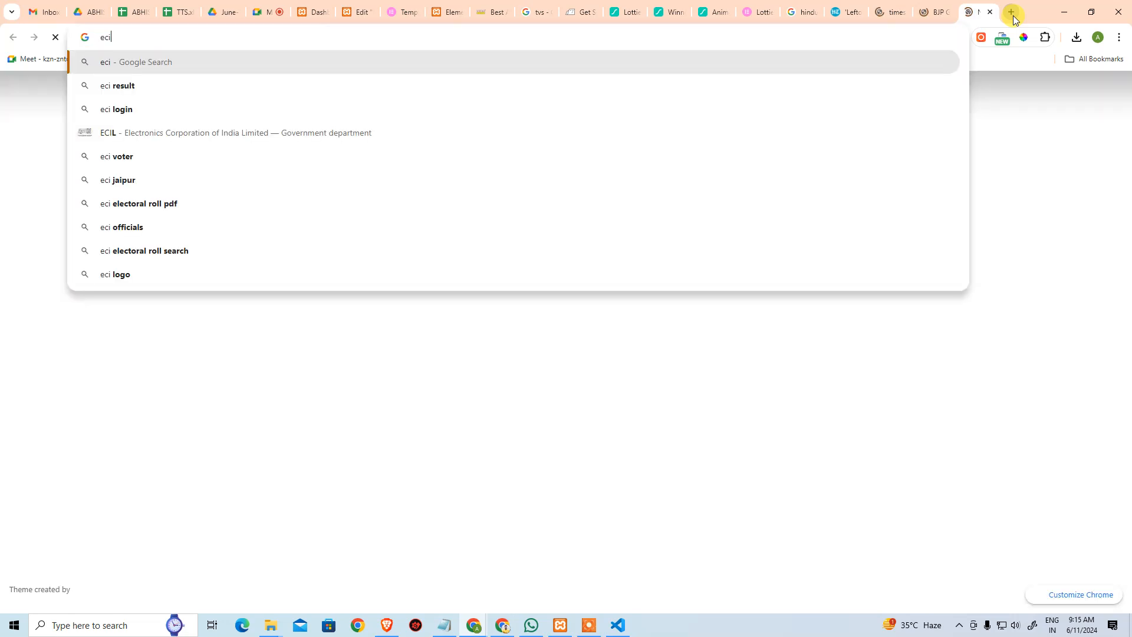
{"action": "key", "text": "BackSpace"}
{"action": "type", "text": "onomic"}
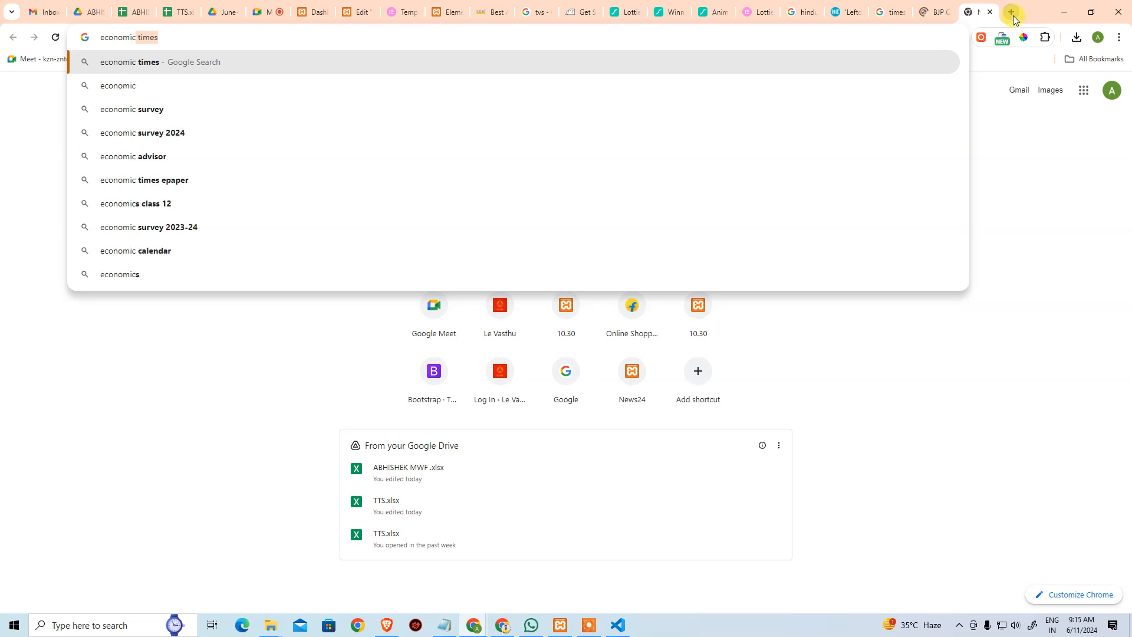
{"action": "type", "text": " times"}
{"action": "key", "text": "Return"}
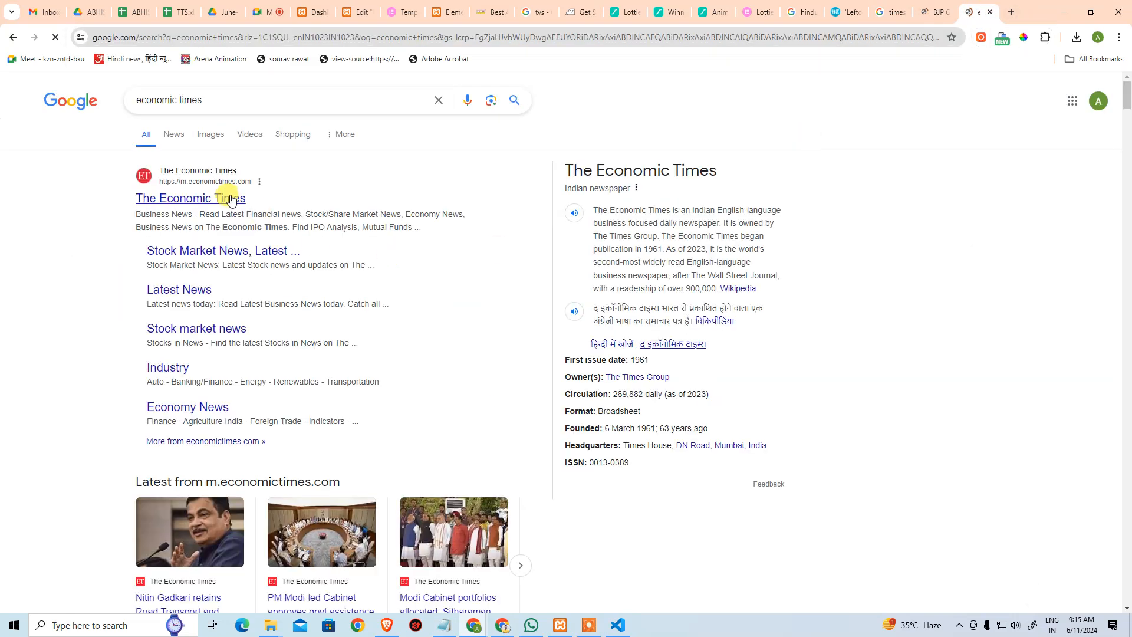
{"action": "left_click", "coordinate": [241, 197]}
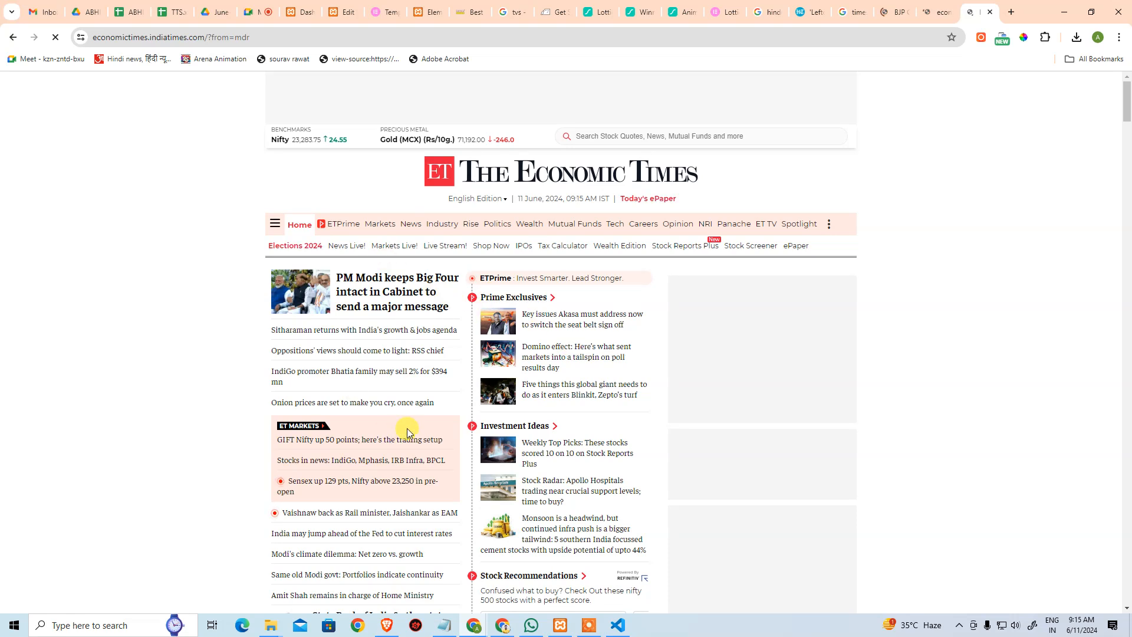
- Open the Economic Times article about Sitharaman's growth and jobs agenda, and examine how its page behaves while reading down and back up
{"action": "left_click", "coordinate": [350, 331]}
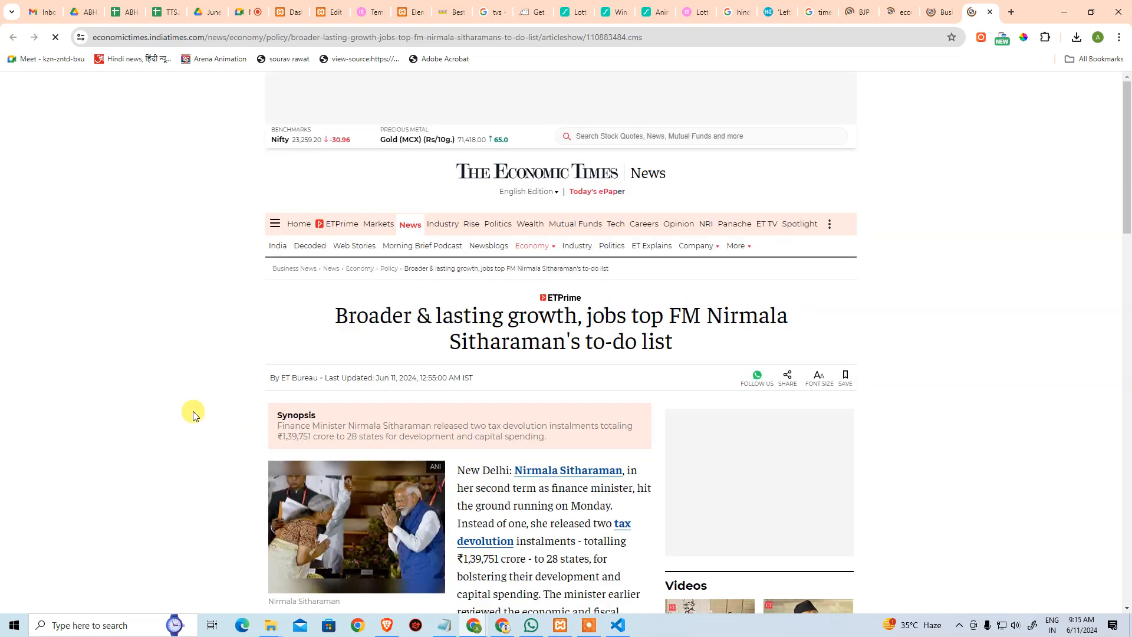
{"action": "scroll", "coordinate": [230, 414], "scroll_direction": "down", "scroll_amount": 1}
{"action": "scroll", "coordinate": [230, 414], "scroll_direction": "down", "scroll_amount": 12}
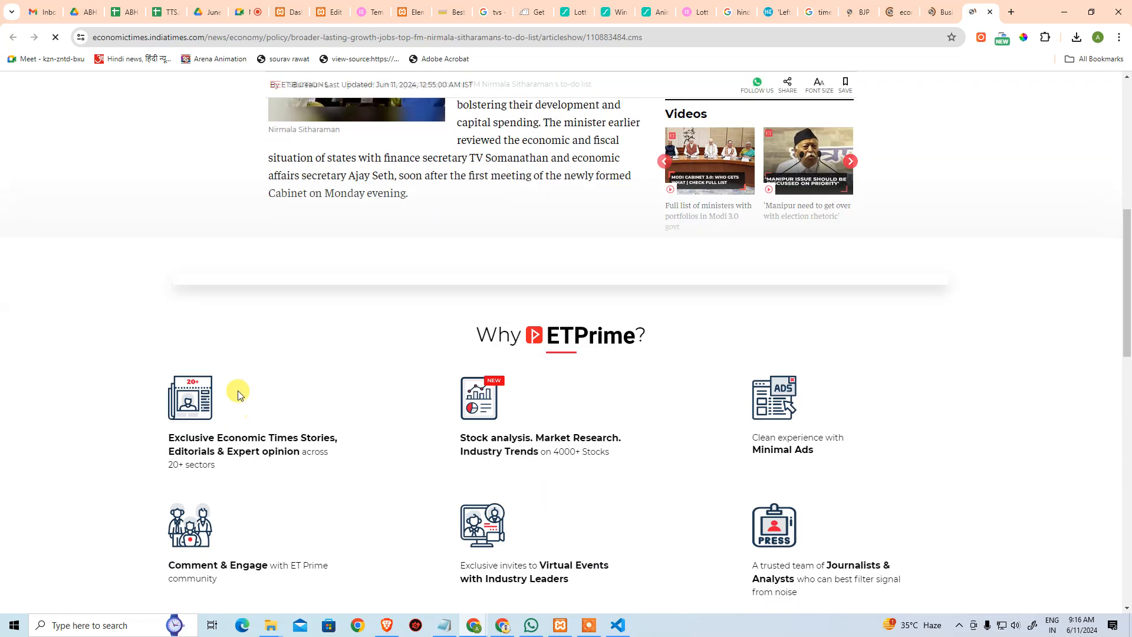
{"action": "scroll", "coordinate": [257, 393], "scroll_direction": "up", "scroll_amount": 13}
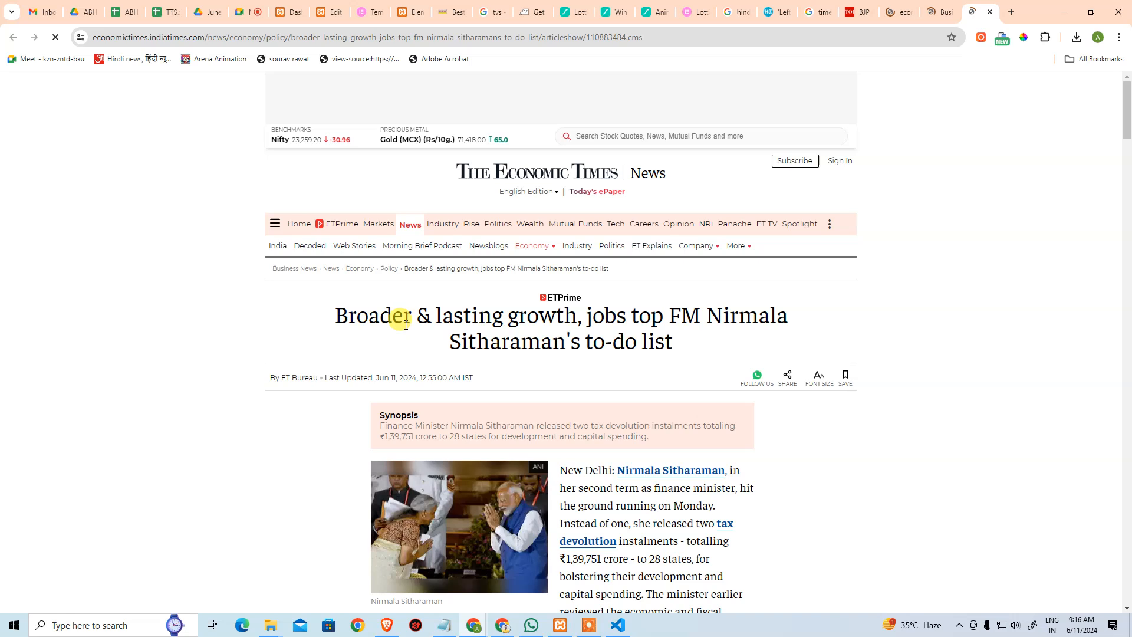
{"action": "scroll", "coordinate": [407, 367], "scroll_direction": "down", "scroll_amount": 2}
{"action": "scroll", "coordinate": [407, 366], "scroll_direction": "down", "scroll_amount": 3}
{"action": "scroll", "coordinate": [452, 189], "scroll_direction": "down", "scroll_amount": 7}
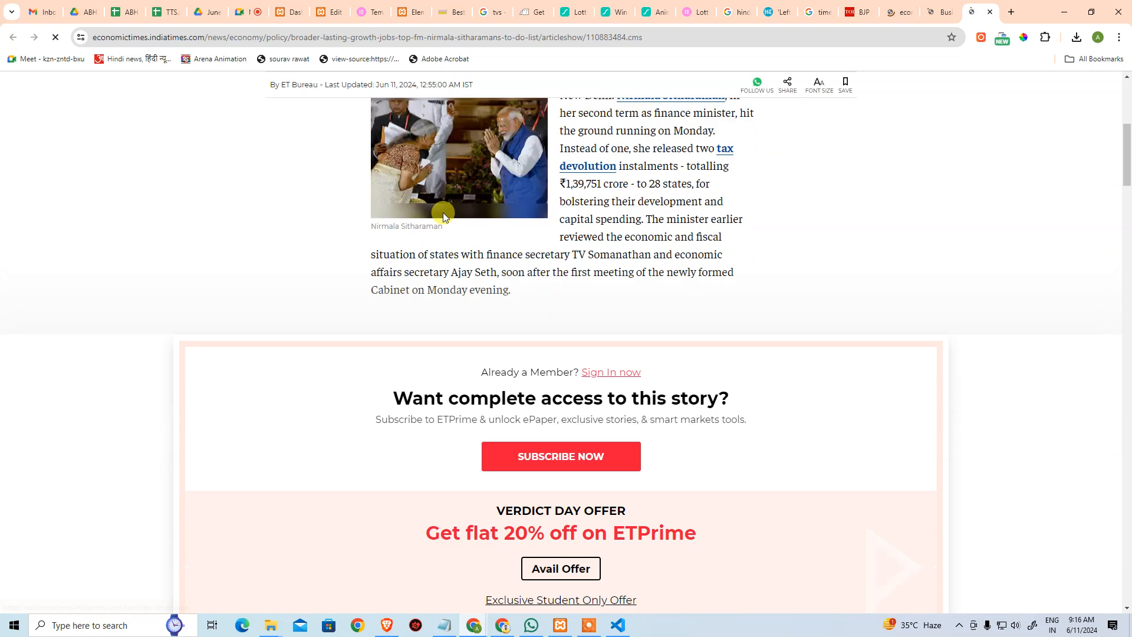
{"action": "scroll", "coordinate": [444, 220], "scroll_direction": "up", "scroll_amount": 12}
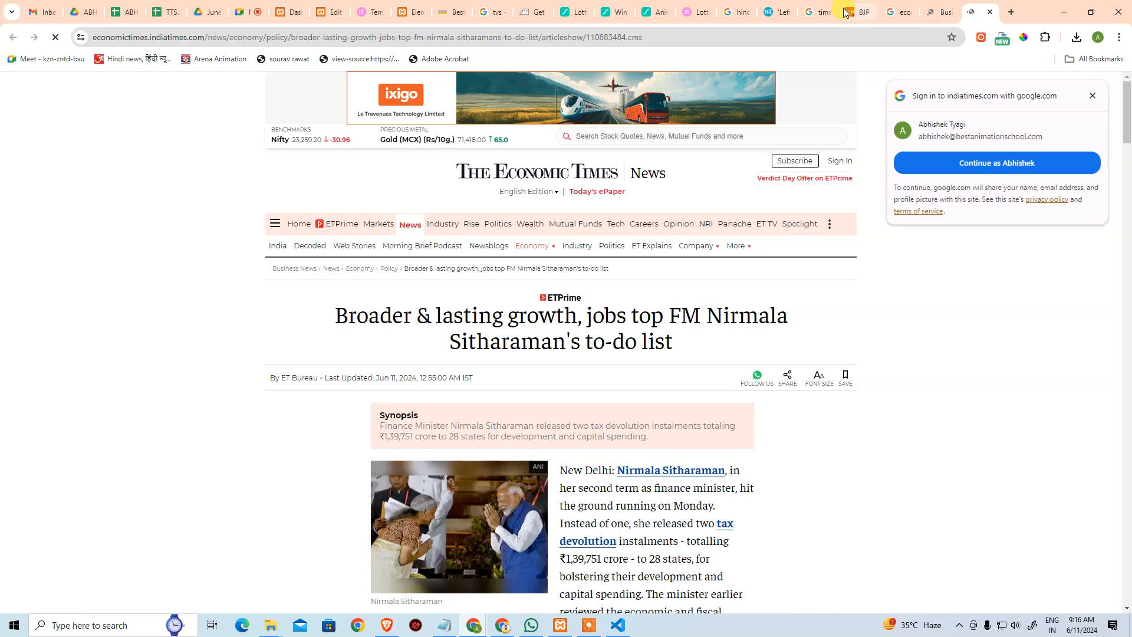
- Close the Elementor Lottie widget tab and the three LottieFiles tabs, and switch to the Hindustan Times article
{"action": "left_click", "coordinate": [691, 16]}
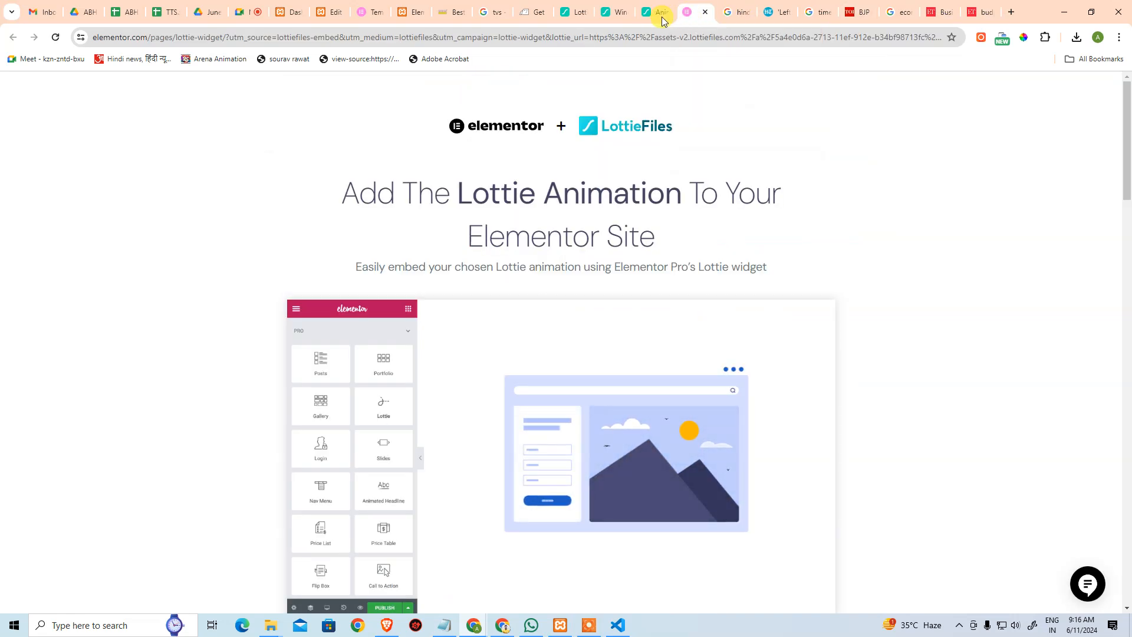
{"action": "key", "text": "ctrl+w"}
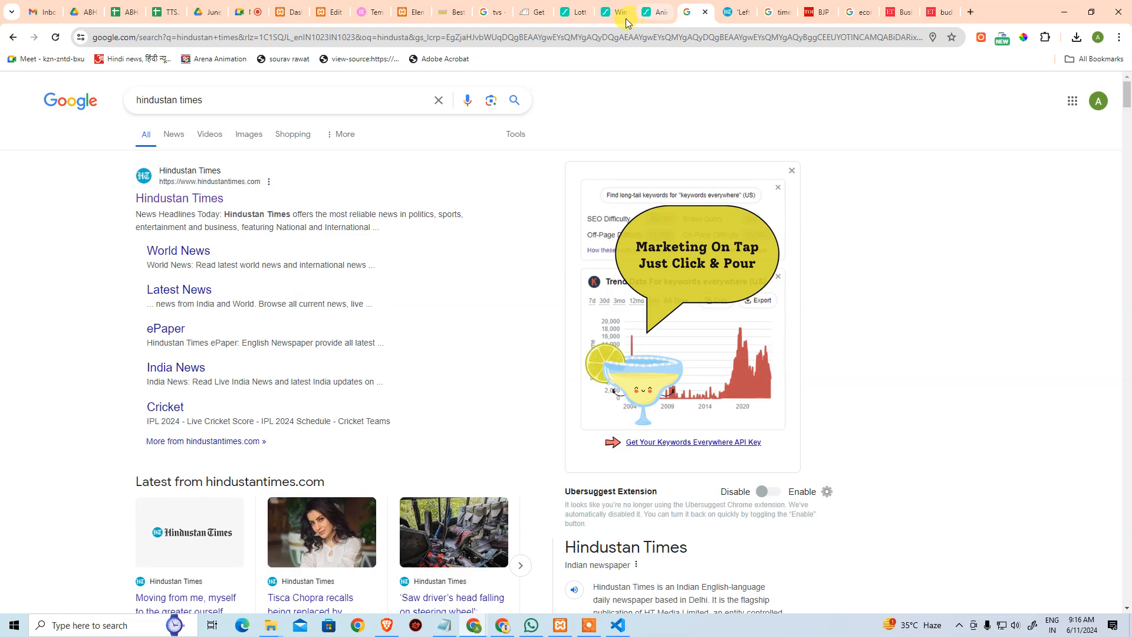
{"action": "middle_click", "coordinate": [592, 21]}
{"action": "middle_click", "coordinate": [592, 21]}
{"action": "middle_click", "coordinate": [592, 21]}
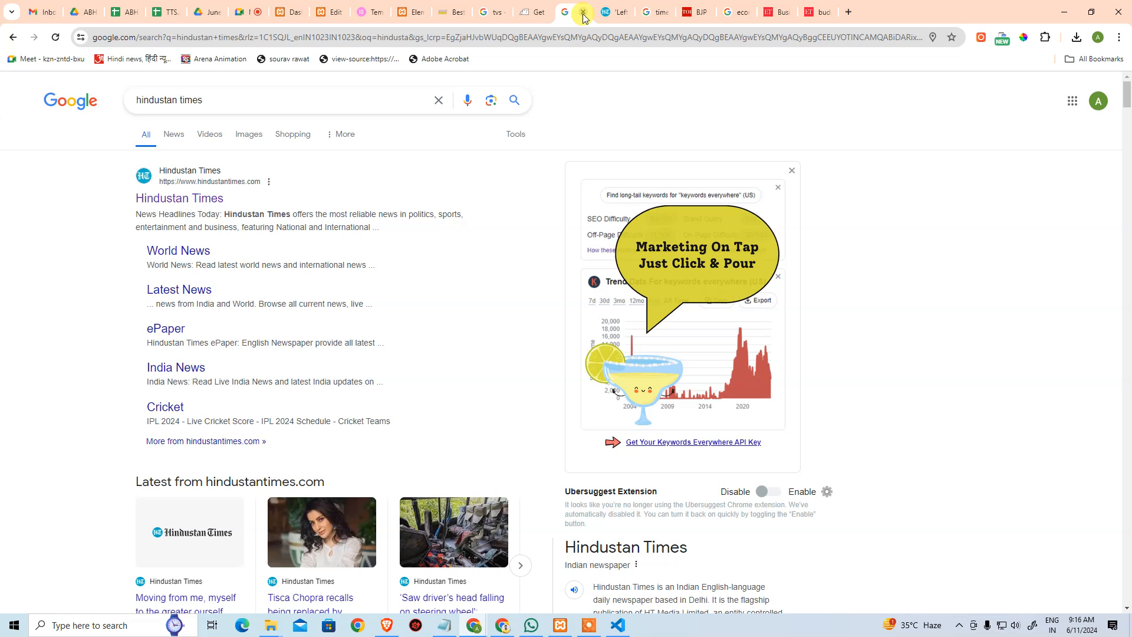
{"action": "key", "text": "ctrl+Tab"}
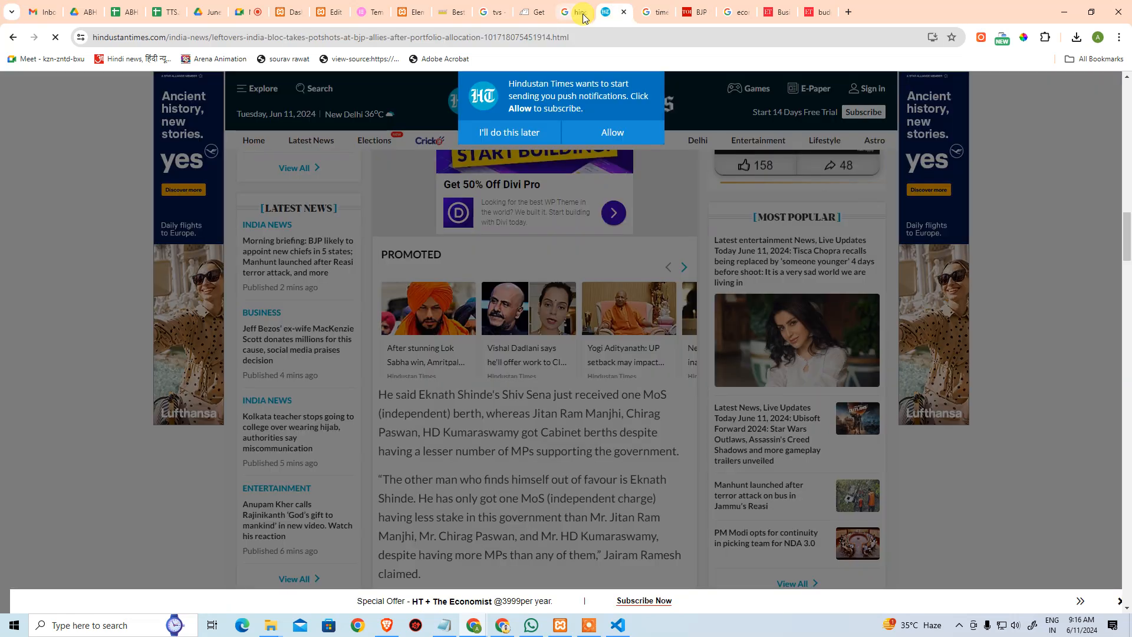
- Close the Hindustan Times, Times of India and Economic Times tabs along with their Google search tabs
{"action": "left_click", "coordinate": [583, 14]}
{"action": "left_click", "coordinate": [583, 15]}
{"action": "left_click", "coordinate": [583, 14]}
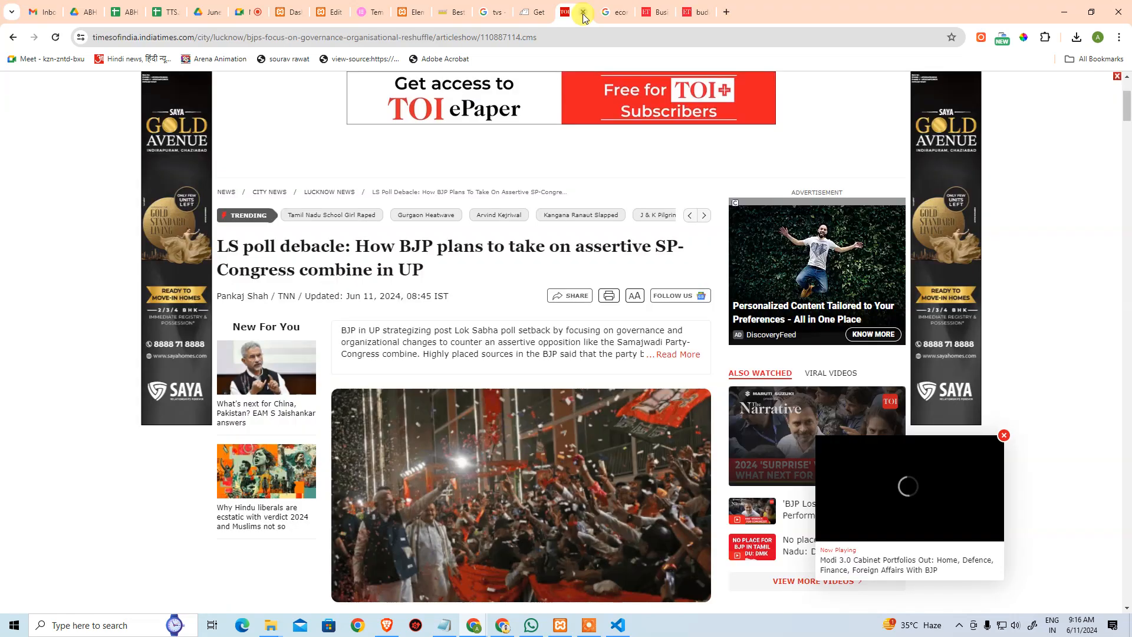
{"action": "left_click", "coordinate": [582, 14]}
{"action": "left_click", "coordinate": [583, 14]}
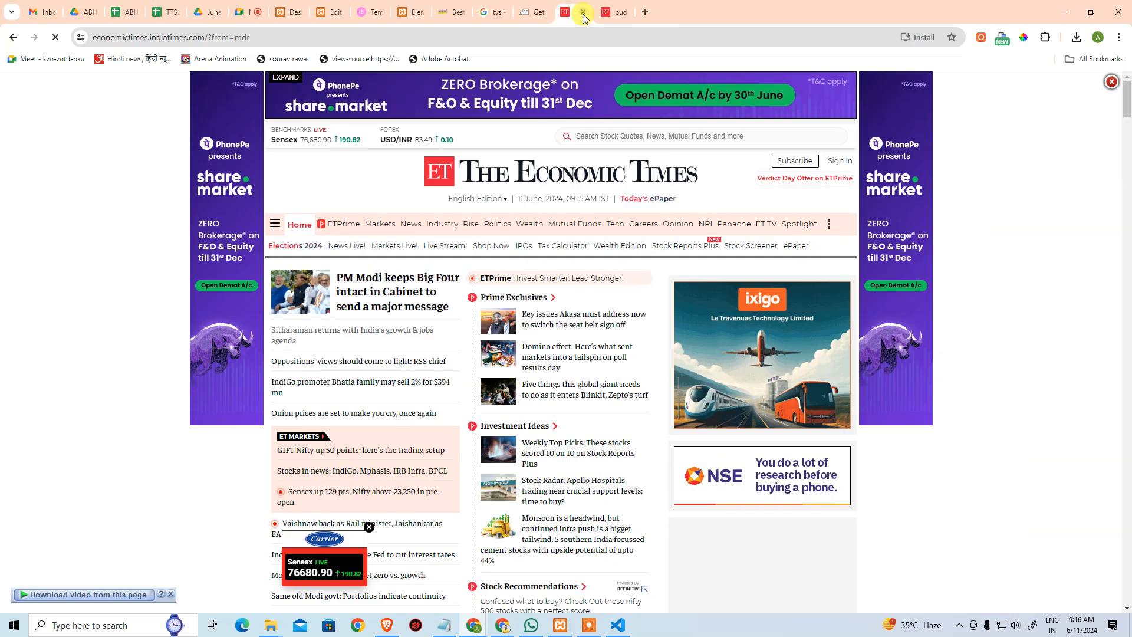
{"action": "middle_click", "coordinate": [586, 20]}
{"action": "middle_click", "coordinate": [586, 20]}
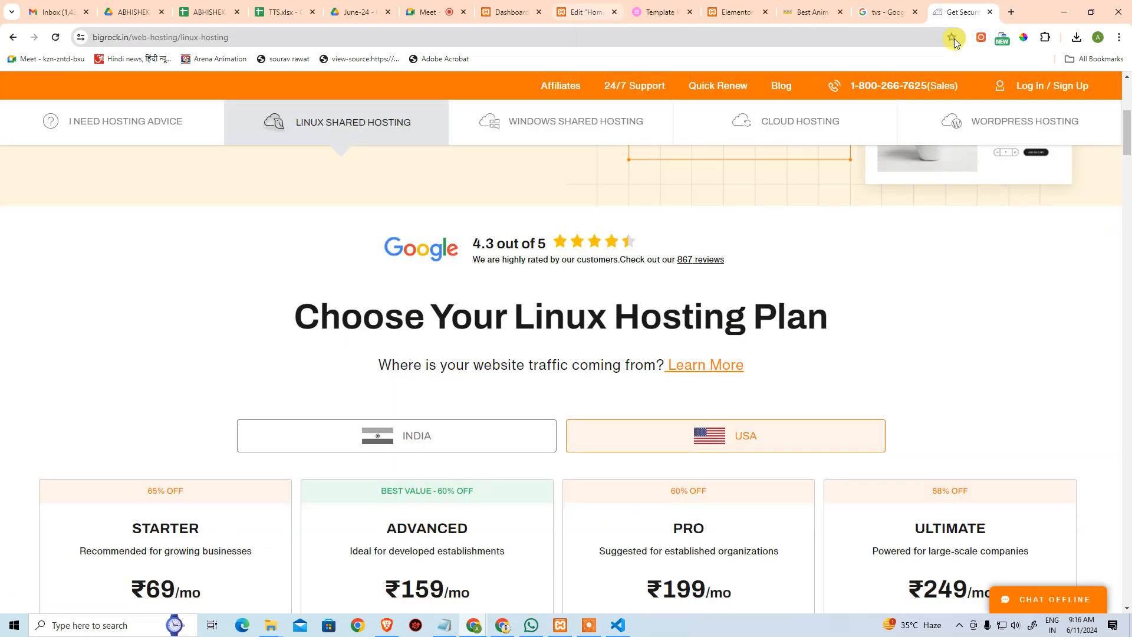
- Close the BigRock hosting, tvs search, Arena Animation, Elementor admin and Template widget help tabs, returning to the Home page editor
{"action": "middle_click", "coordinate": [960, 16]}
{"action": "middle_click", "coordinate": [960, 20]}
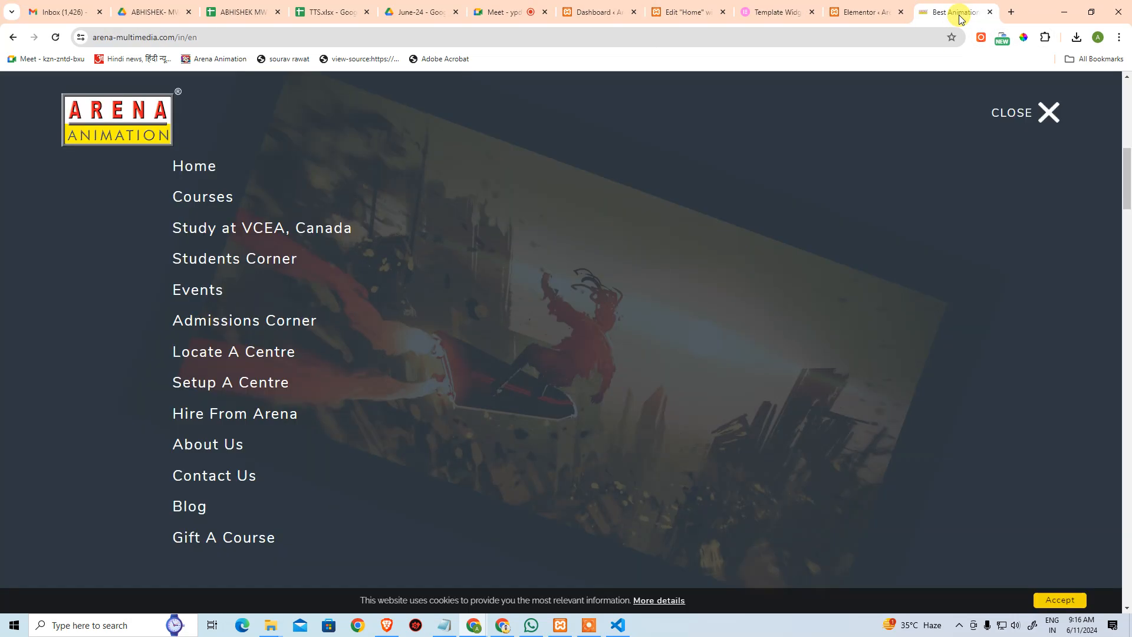
{"action": "middle_click", "coordinate": [959, 19]}
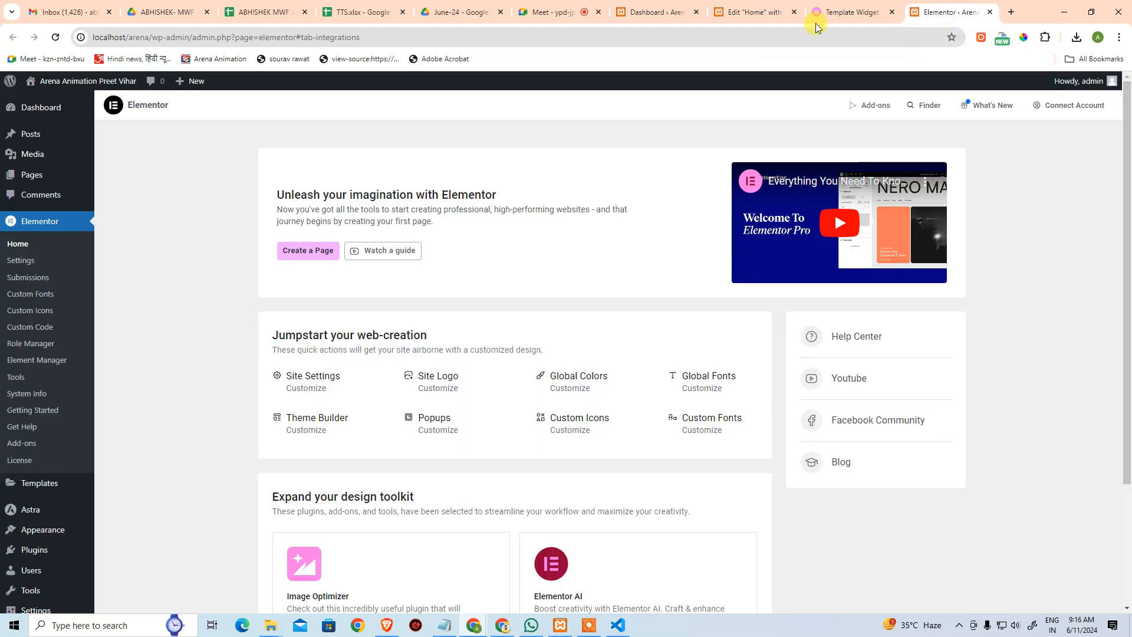
{"action": "middle_click", "coordinate": [948, 13]}
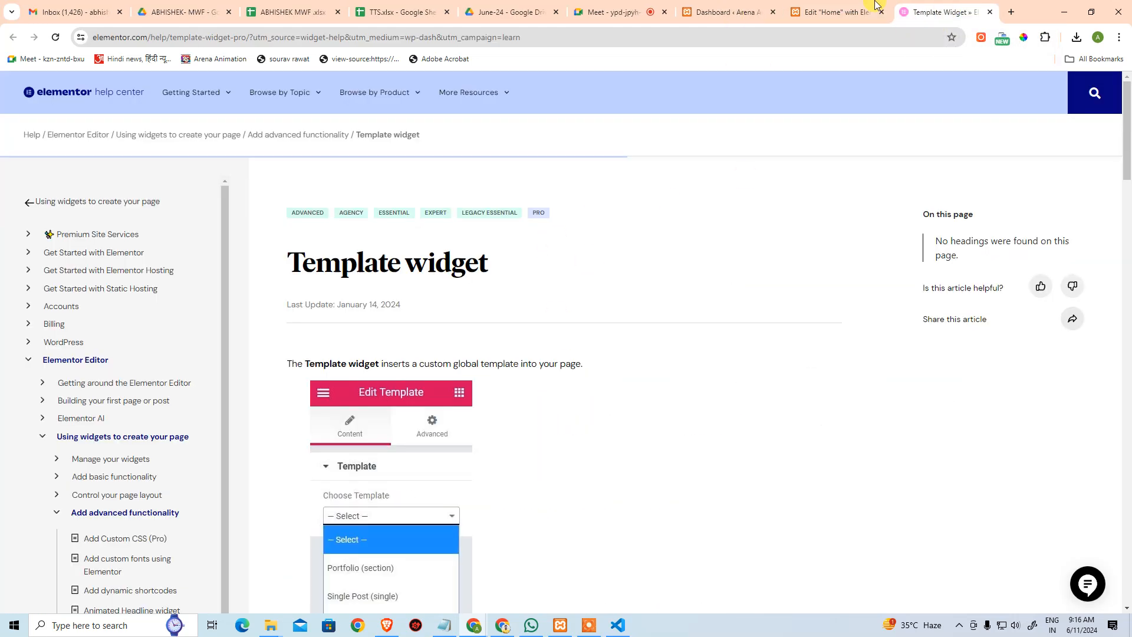
{"action": "middle_click", "coordinate": [954, 13]}
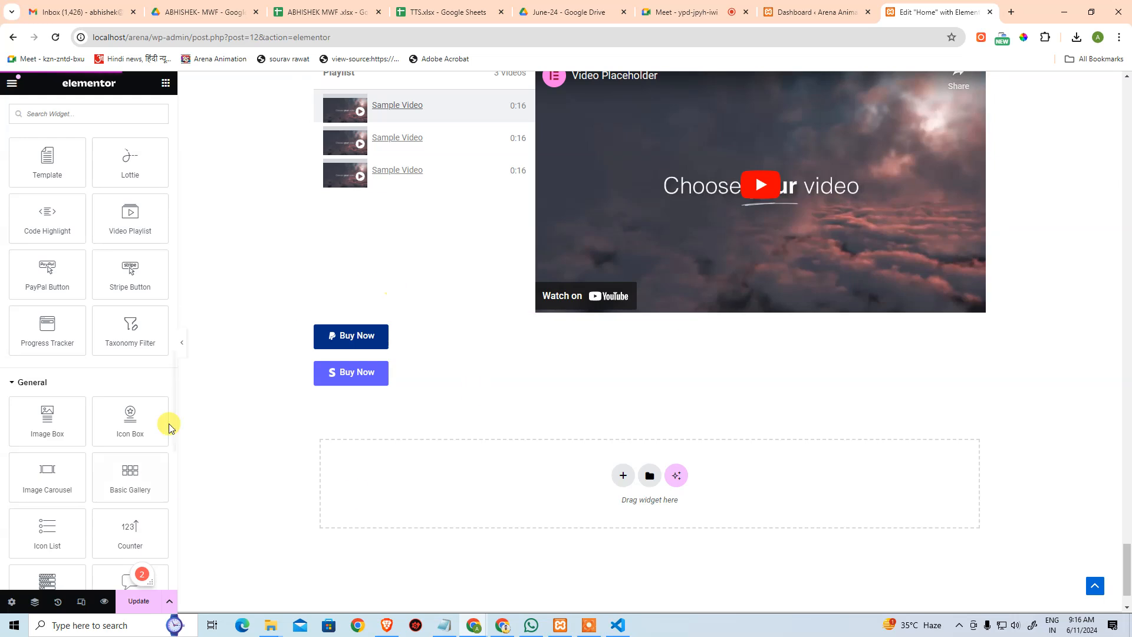
- Add a Progress Tracker widget below the Stripe button, try the Circular tracker type, and set it back to Horizontal
{"action": "left_click_drag", "start_coordinate": [86, 334], "coordinate": [602, 471]}
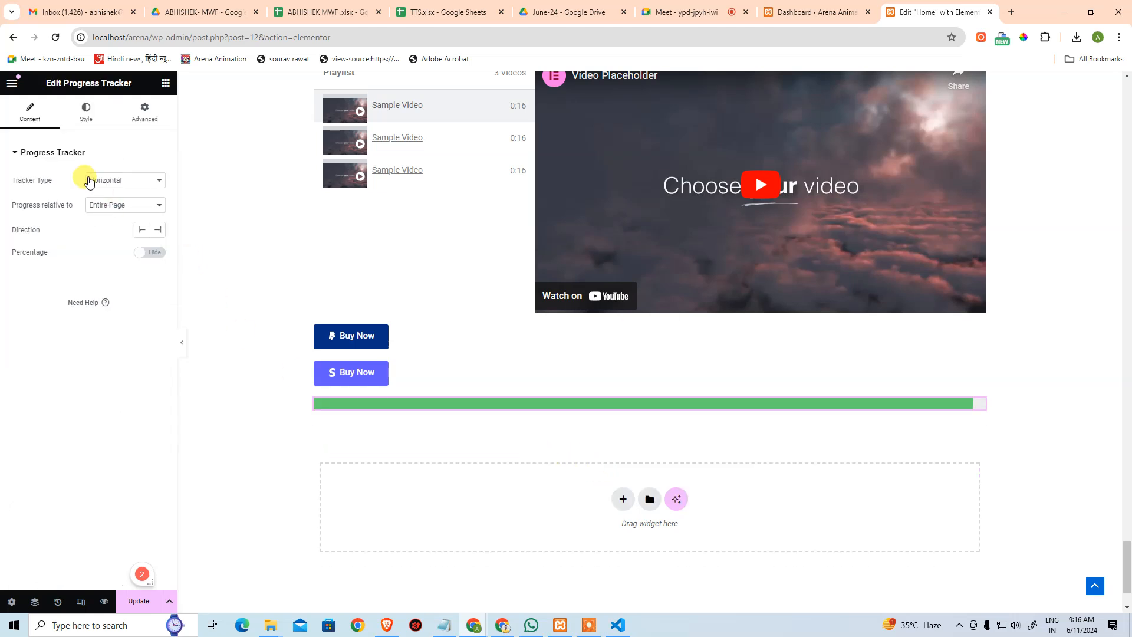
{"action": "left_click", "coordinate": [121, 180]}
{"action": "left_click", "coordinate": [124, 202]}
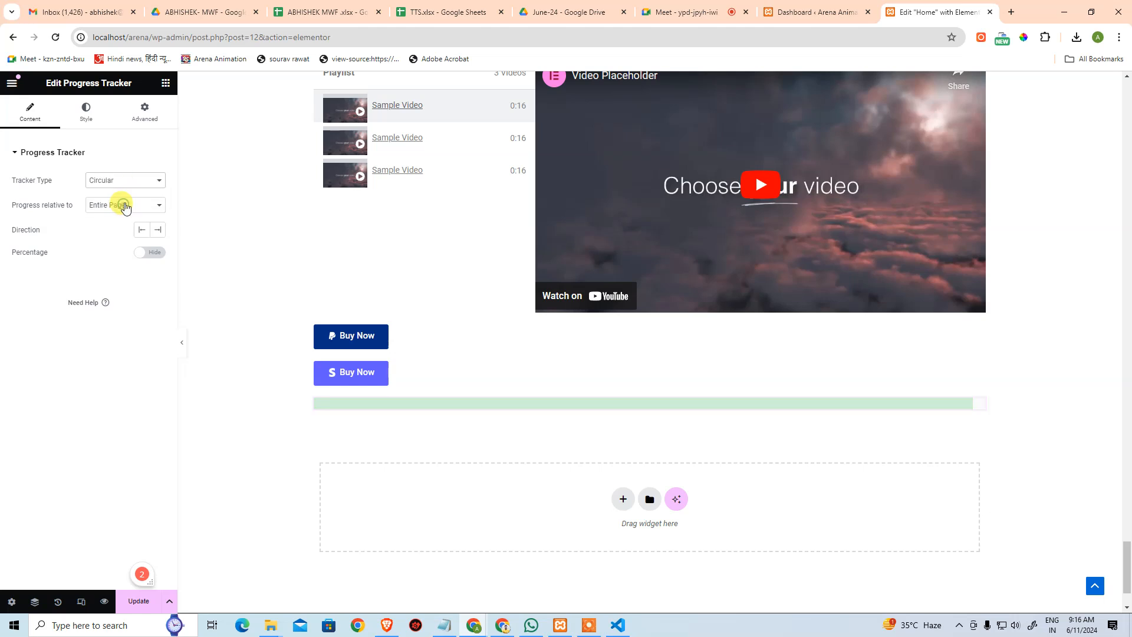
{"action": "left_click", "coordinate": [141, 179]}
{"action": "left_click", "coordinate": [135, 192]}
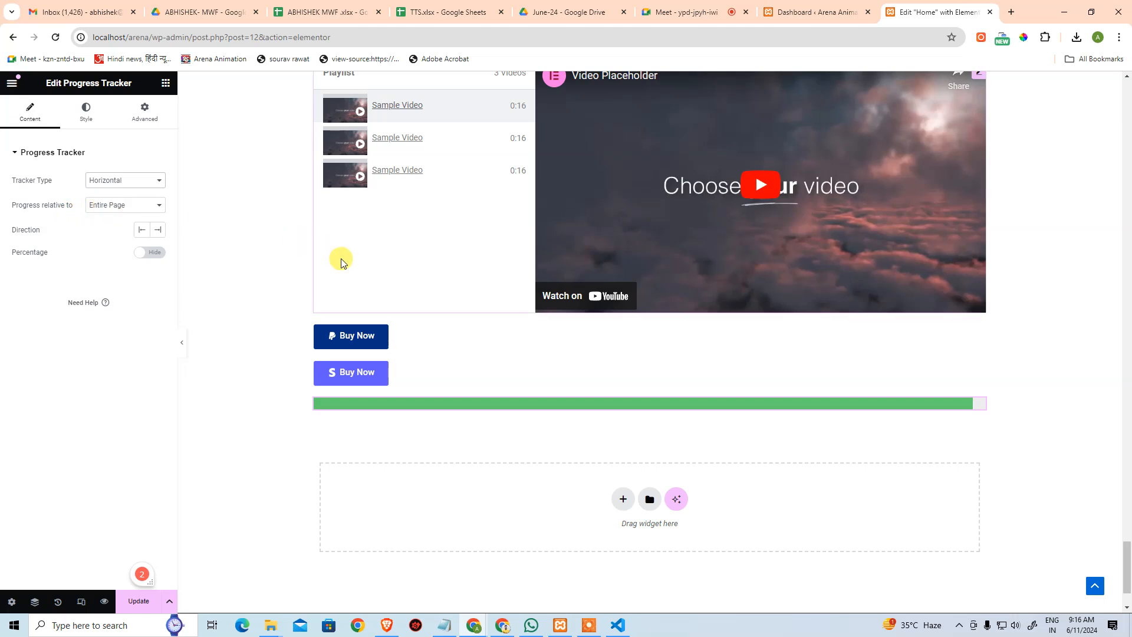
- Check how the Progress Tracker bar responds to page movement and show its percentage
{"action": "scroll", "coordinate": [443, 271], "scroll_direction": "up", "scroll_amount": 2}
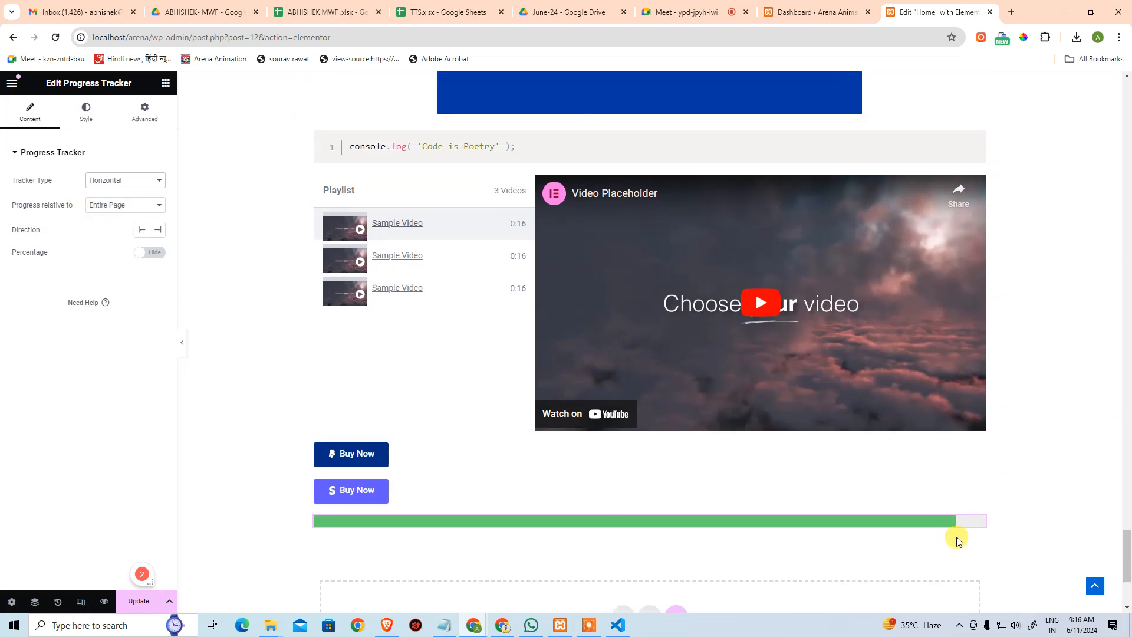
{"action": "scroll", "coordinate": [1000, 469], "scroll_direction": "up", "scroll_amount": 1}
{"action": "scroll", "coordinate": [1001, 469], "scroll_direction": "up", "scroll_amount": 1}
{"action": "scroll", "coordinate": [999, 465], "scroll_direction": "down", "scroll_amount": 4}
{"action": "scroll", "coordinate": [994, 470], "scroll_direction": "down", "scroll_amount": 1}
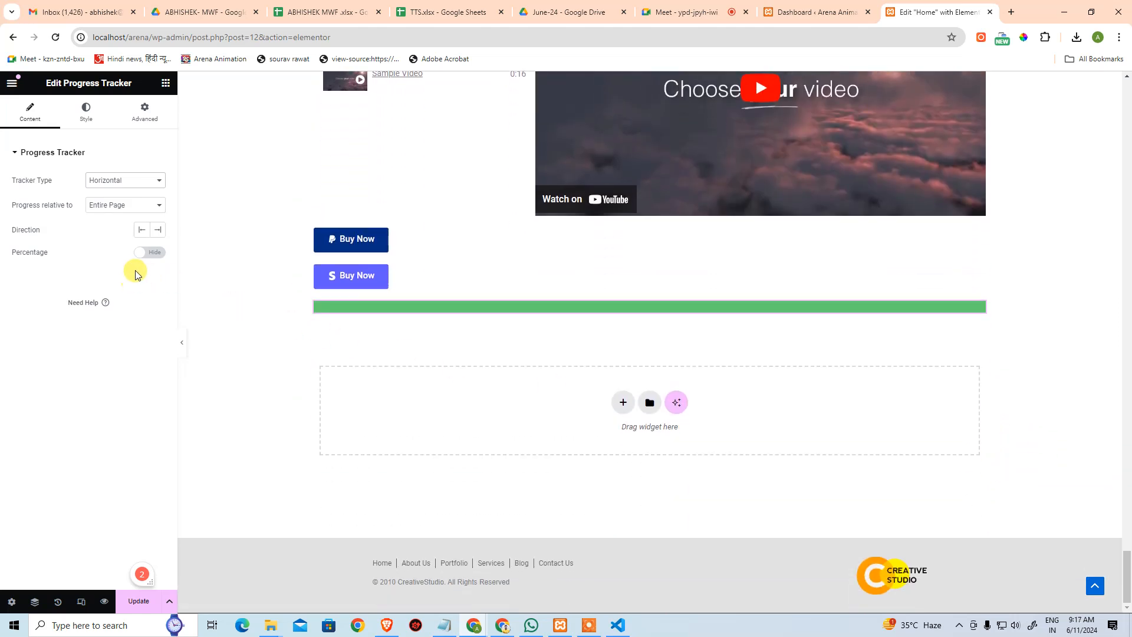
{"action": "left_click", "coordinate": [151, 253]}
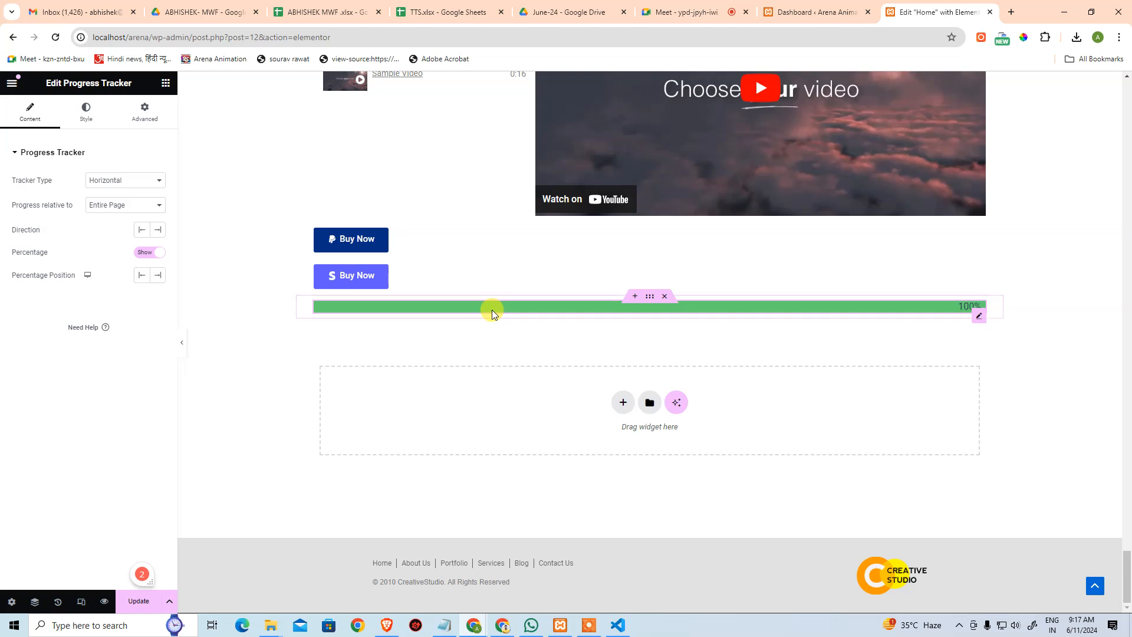
- Try the Progress Tracker's left and right directions against the moving page, and settle on the left direction
{"action": "left_click", "coordinate": [139, 230]}
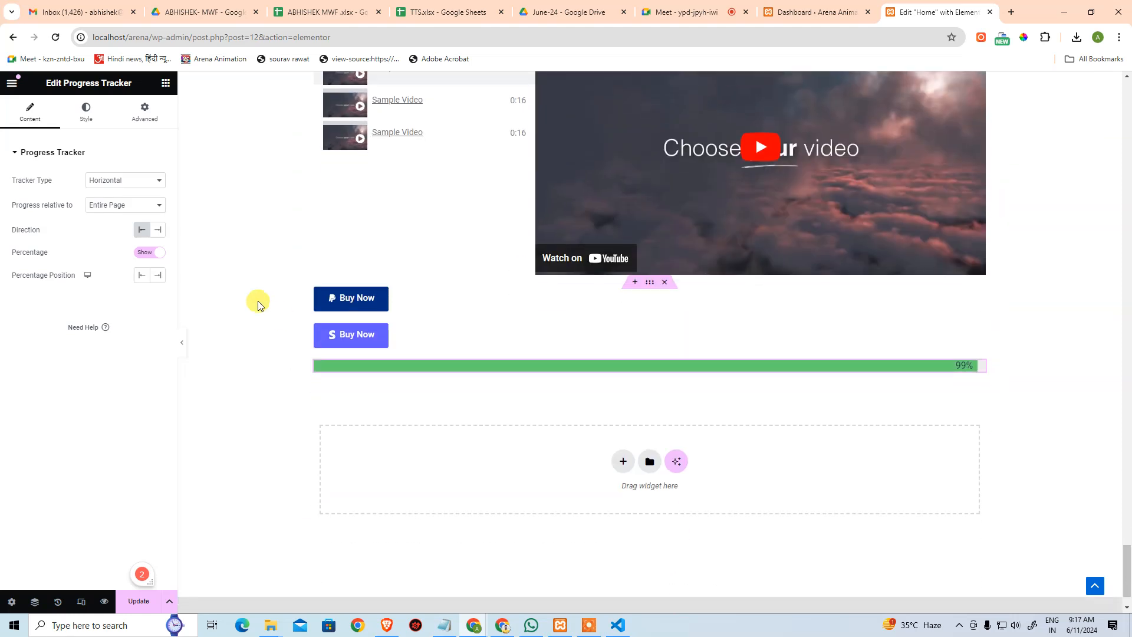
{"action": "left_click", "coordinate": [157, 229]}
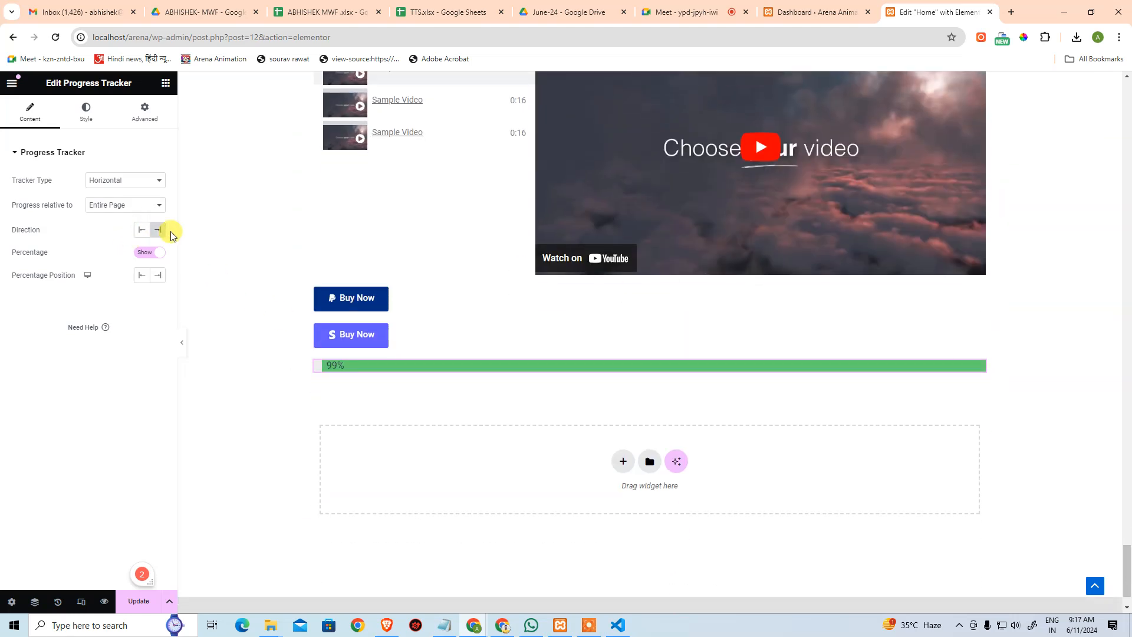
{"action": "scroll", "coordinate": [373, 426], "scroll_direction": "down", "scroll_amount": 1}
{"action": "scroll", "coordinate": [374, 430], "scroll_direction": "up", "scroll_amount": 5}
{"action": "scroll", "coordinate": [373, 426], "scroll_direction": "down", "scroll_amount": 5}
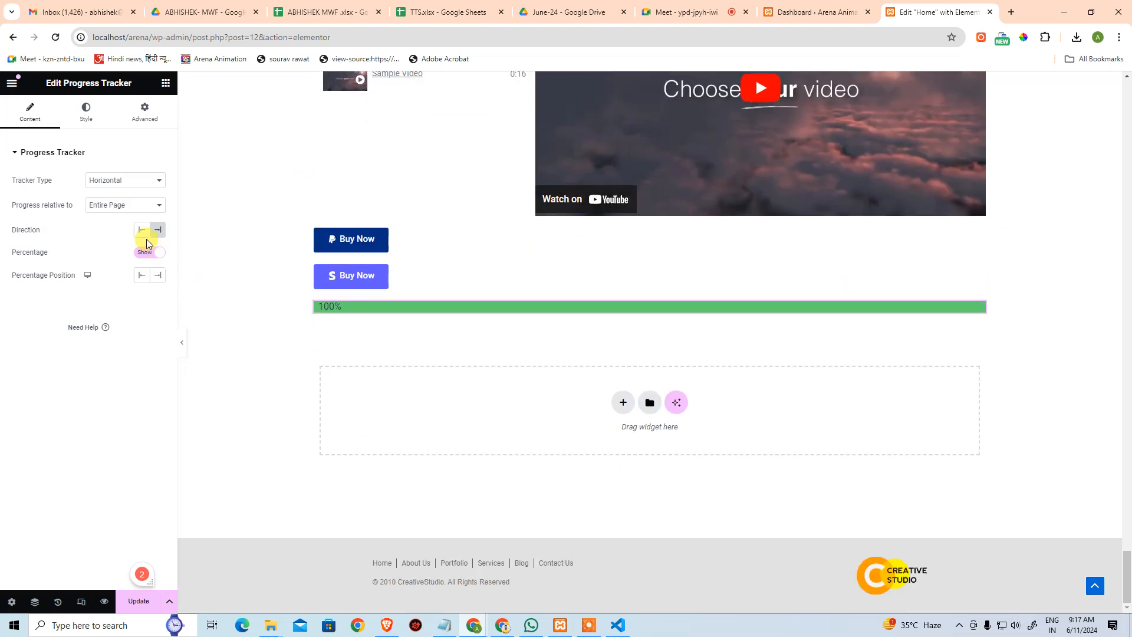
{"action": "left_click", "coordinate": [142, 229]}
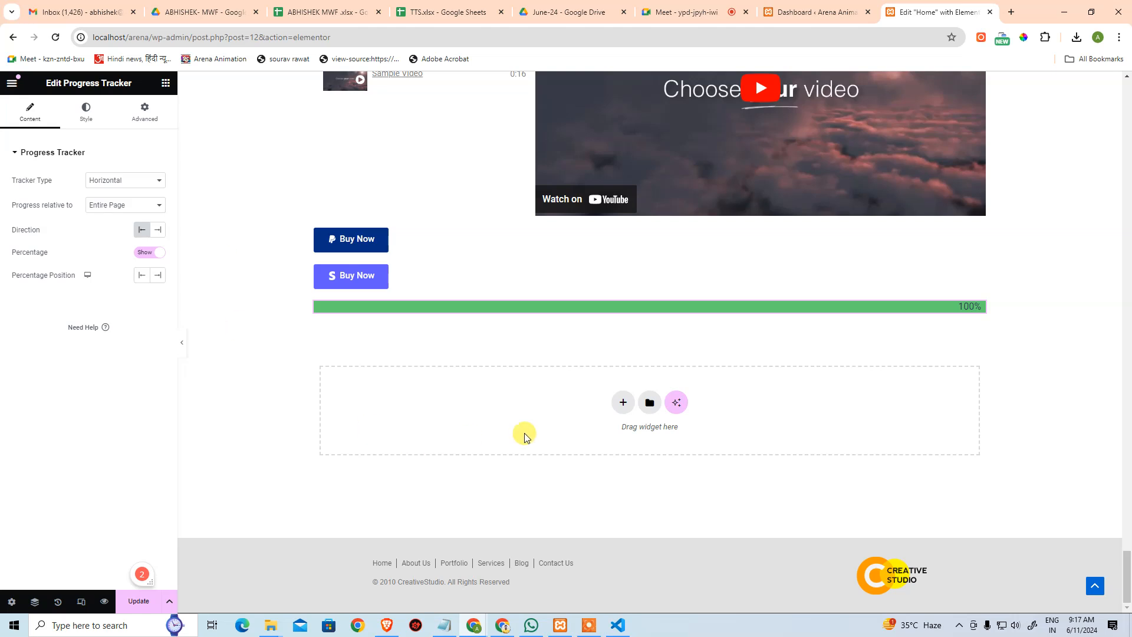
- Examine how the Progress Tracker's bar and percentage change while moving up and down the page
{"action": "scroll", "coordinate": [535, 437], "scroll_direction": "up", "scroll_amount": 4}
{"action": "scroll", "coordinate": [534, 436], "scroll_direction": "up", "scroll_amount": 2}
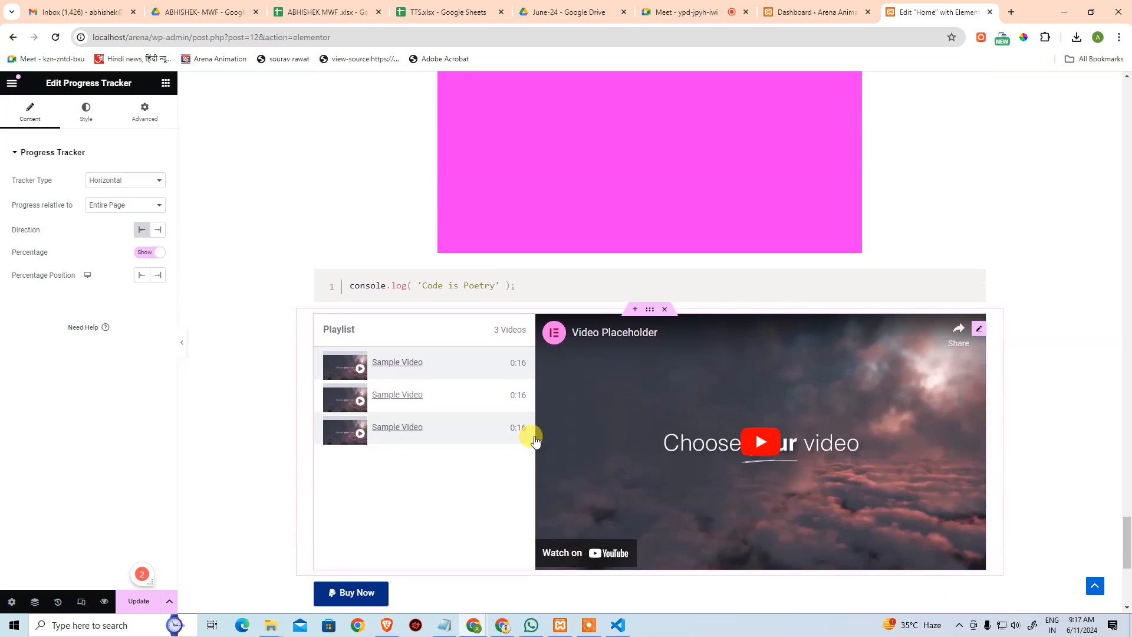
{"action": "scroll", "coordinate": [533, 436], "scroll_direction": "down", "scroll_amount": 6}
{"action": "scroll", "coordinate": [531, 439], "scroll_direction": "up", "scroll_amount": 5}
{"action": "scroll", "coordinate": [524, 444], "scroll_direction": "up", "scroll_amount": 2}
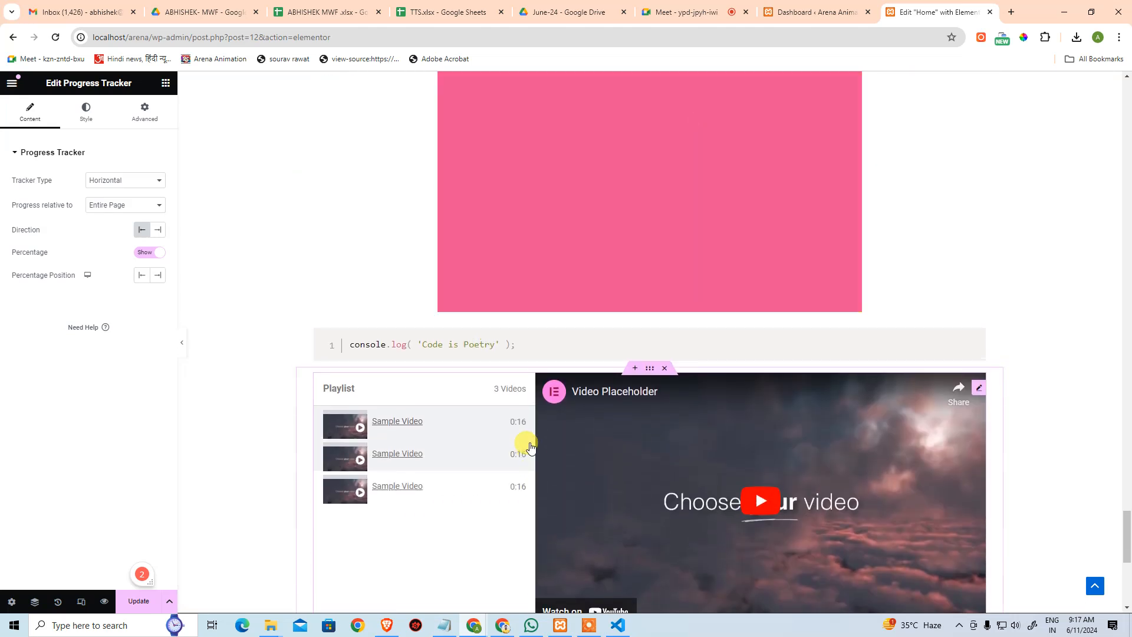
{"action": "scroll", "coordinate": [526, 446], "scroll_direction": "down", "scroll_amount": 7}
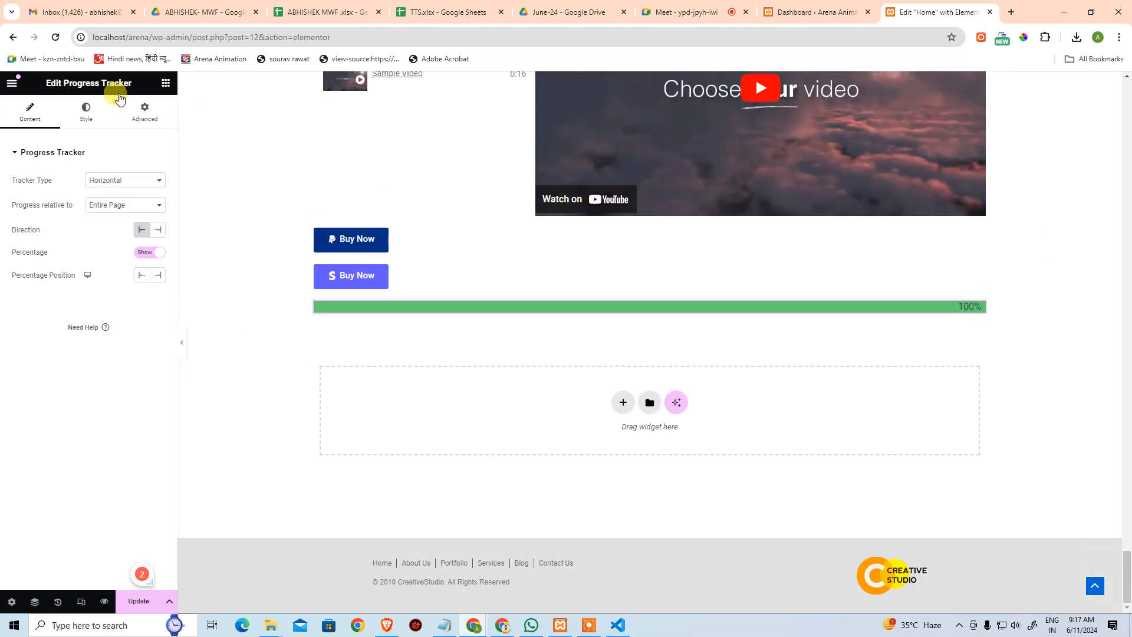
{"action": "left_click", "coordinate": [251, 493]}
{"action": "scroll", "coordinate": [103, 463], "scroll_direction": "down", "scroll_amount": 14}
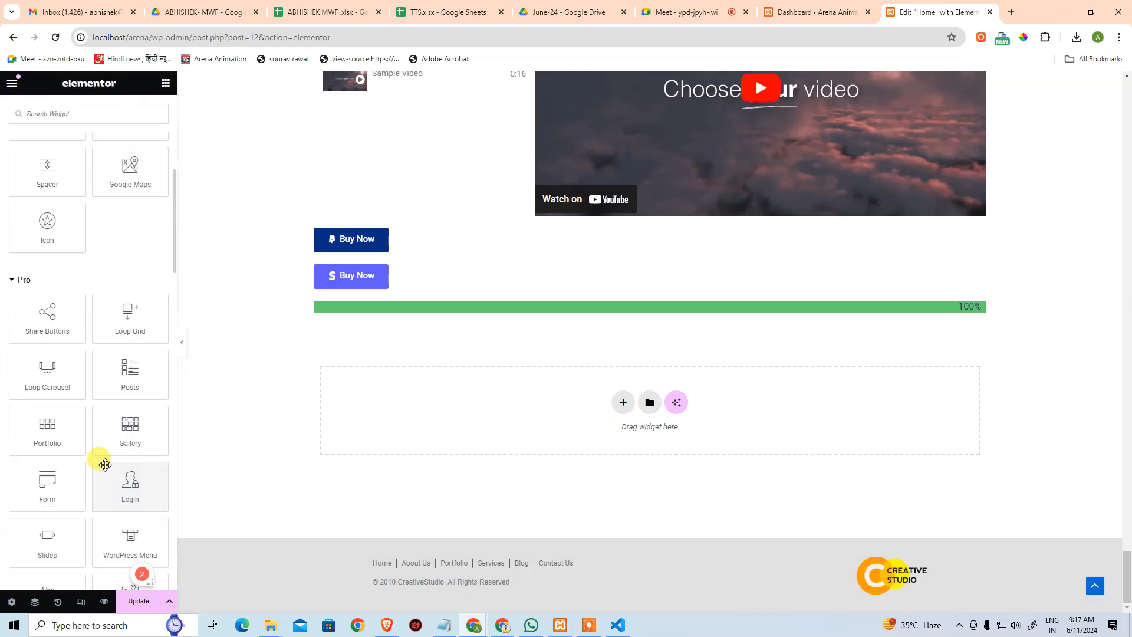
{"action": "scroll", "coordinate": [121, 496], "scroll_direction": "down", "scroll_amount": 6}
{"action": "scroll", "coordinate": [132, 480], "scroll_direction": "up", "scroll_amount": 3}
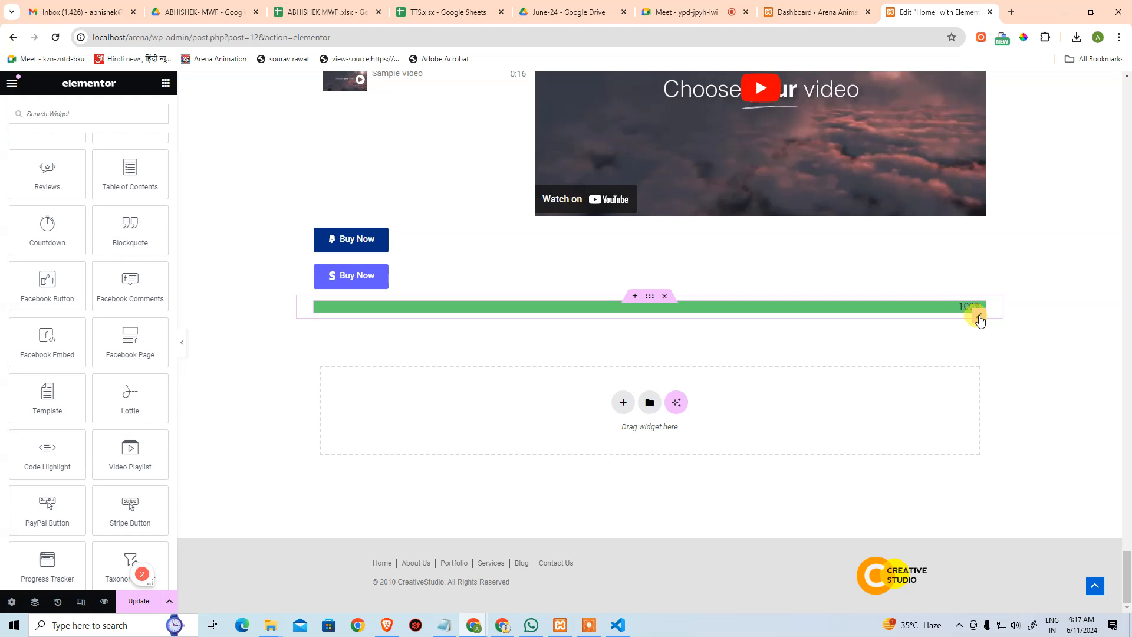
- Try making the Progress Tracker's progress relative to a Selector, and restore Entire Page
{"action": "left_click", "coordinate": [981, 321]}
{"action": "left_click", "coordinate": [147, 207]}
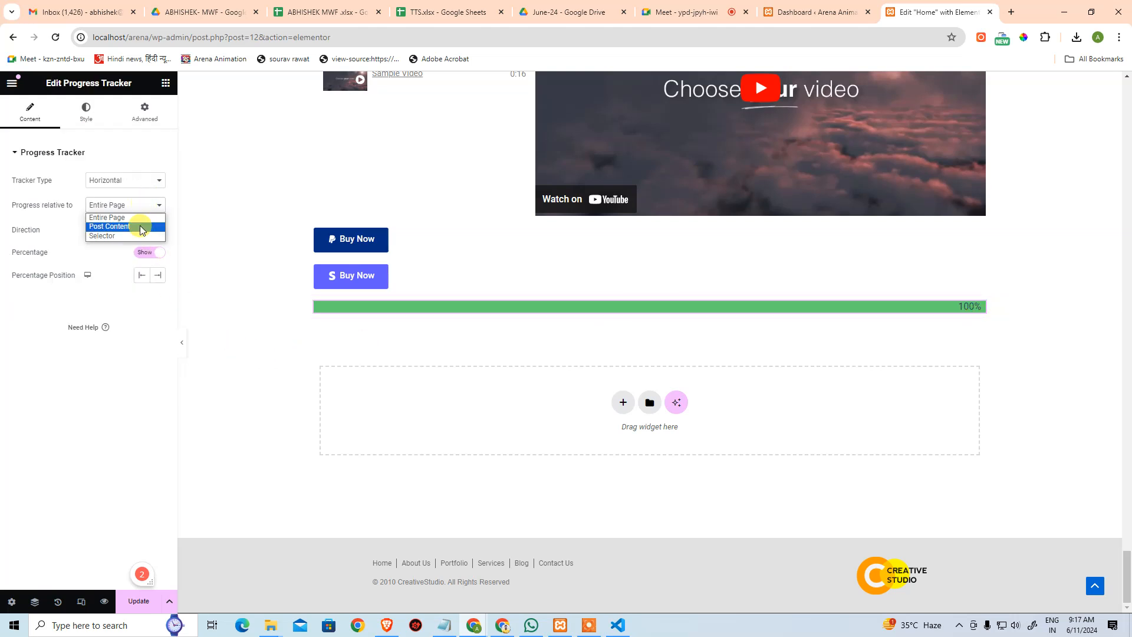
{"action": "left_click", "coordinate": [127, 237]}
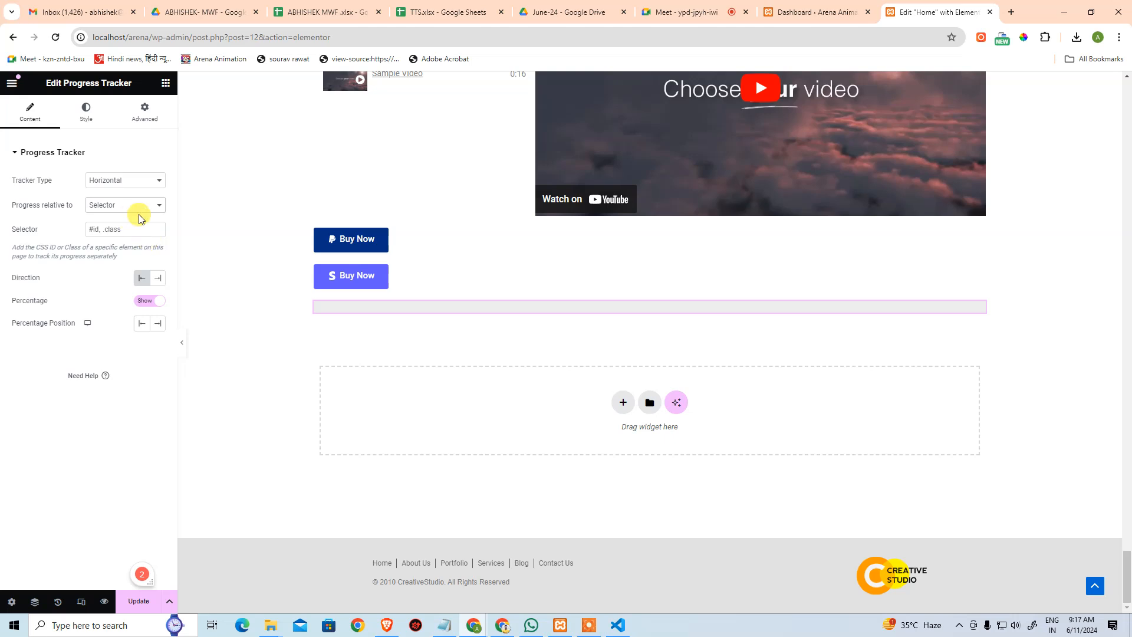
{"action": "left_click", "coordinate": [144, 206]}
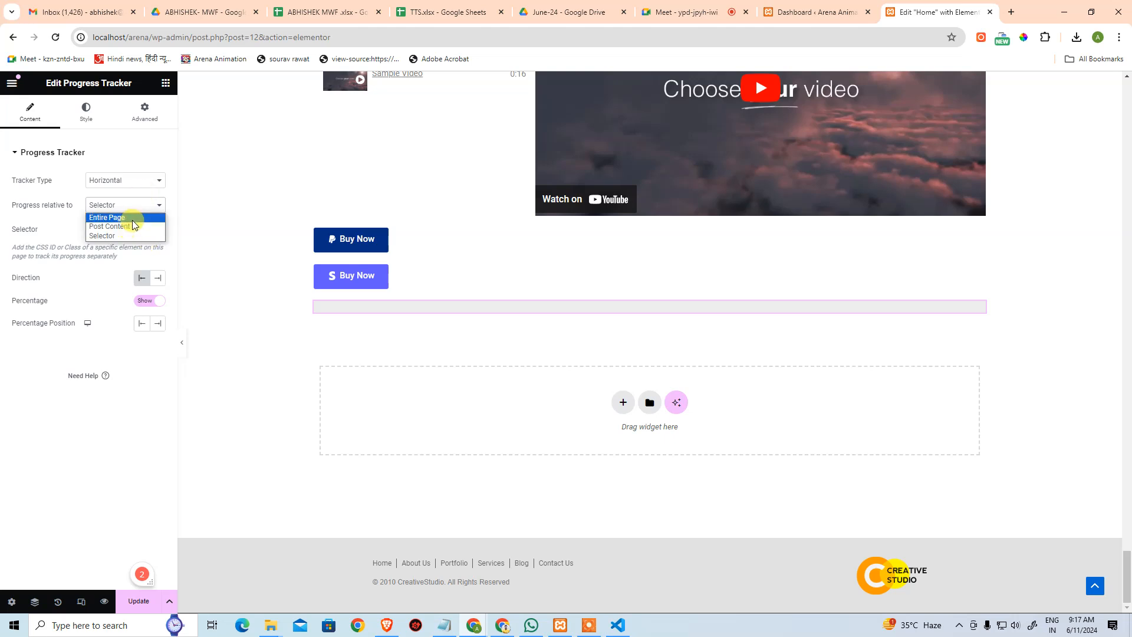
{"action": "left_click", "coordinate": [125, 218]}
- Add a Taxonomy Filter widget below the Progress Tracker and check its selectable loop grids
{"action": "left_click", "coordinate": [253, 277]}
{"action": "scroll", "coordinate": [140, 425], "scroll_direction": "down", "scroll_amount": 15}
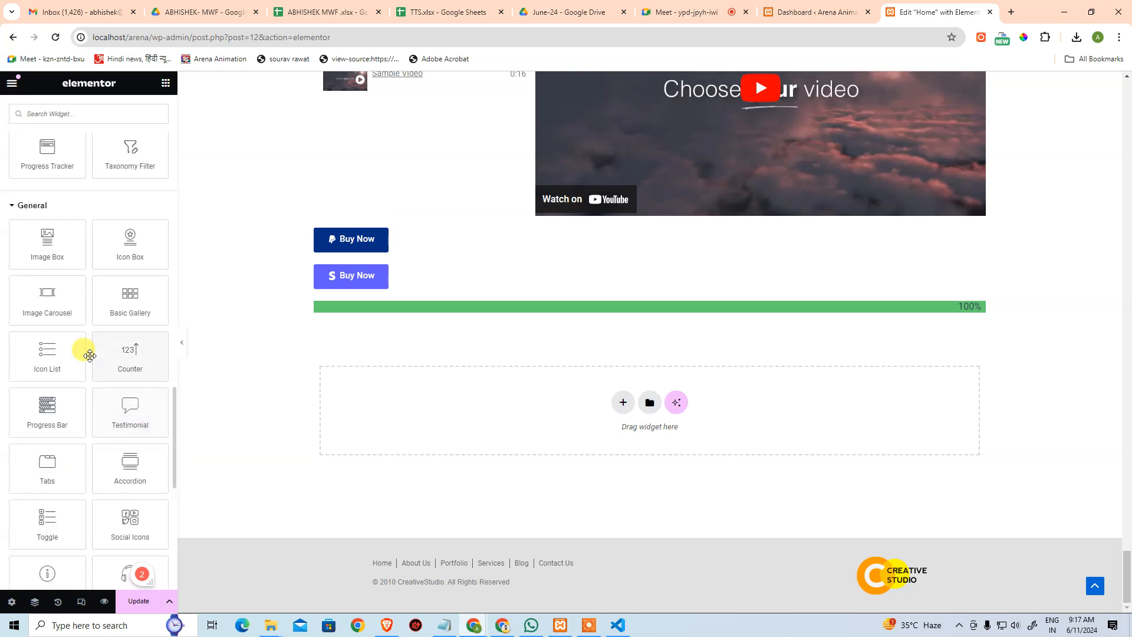
{"action": "scroll", "coordinate": [89, 356], "scroll_direction": "up", "scroll_amount": 2}
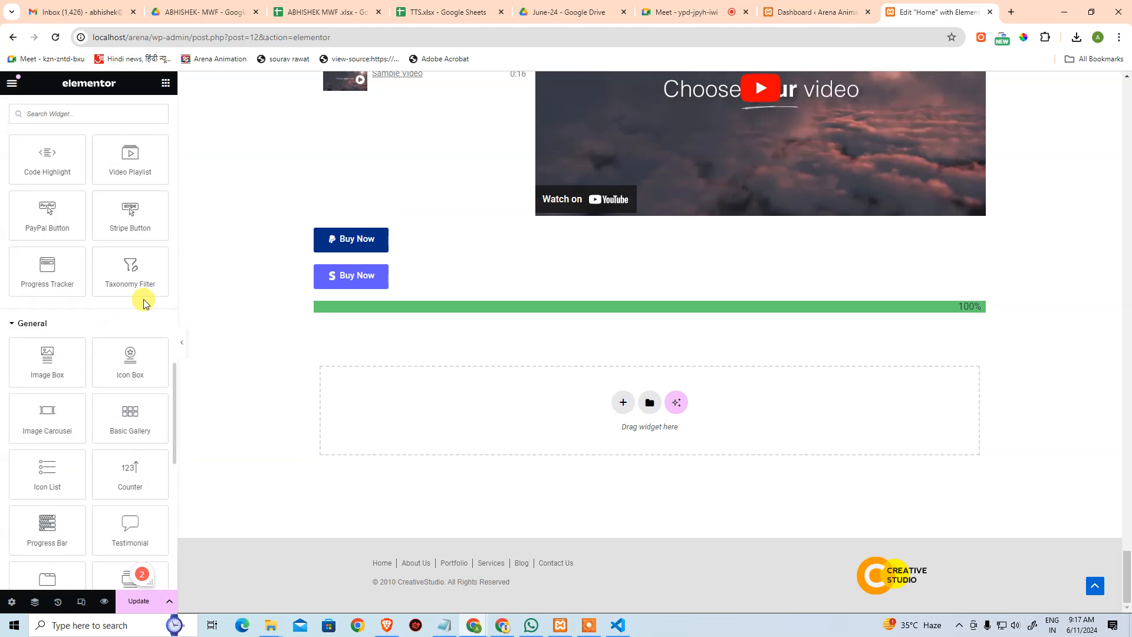
{"action": "left_click_drag", "start_coordinate": [125, 267], "coordinate": [619, 399]}
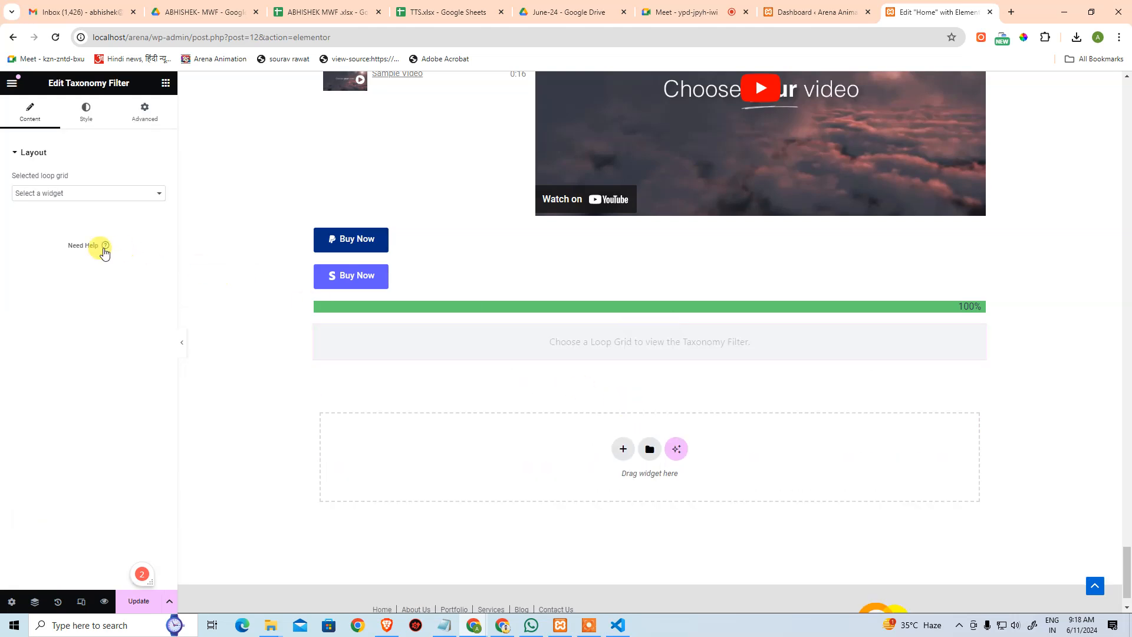
{"action": "left_click", "coordinate": [101, 194]}
{"action": "left_click", "coordinate": [104, 204]}
- Open the Taxonomy Filter widget's help article and read the steps for creating a filter and its layout settings
{"action": "left_click", "coordinate": [105, 247]}
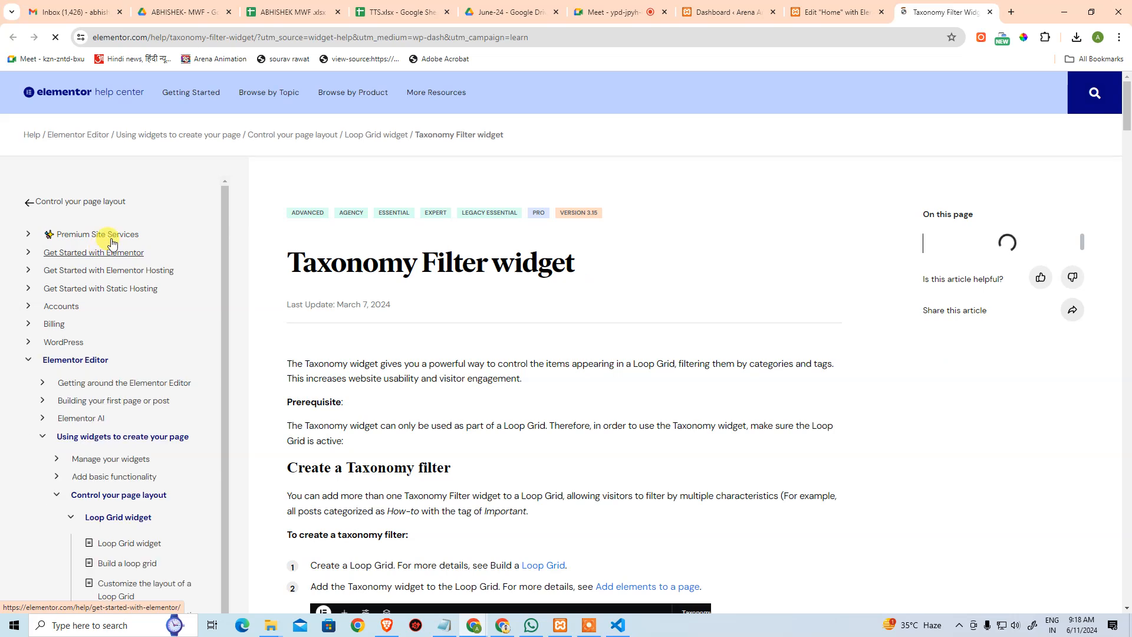
{"action": "scroll", "coordinate": [413, 416], "scroll_direction": "down", "scroll_amount": 5}
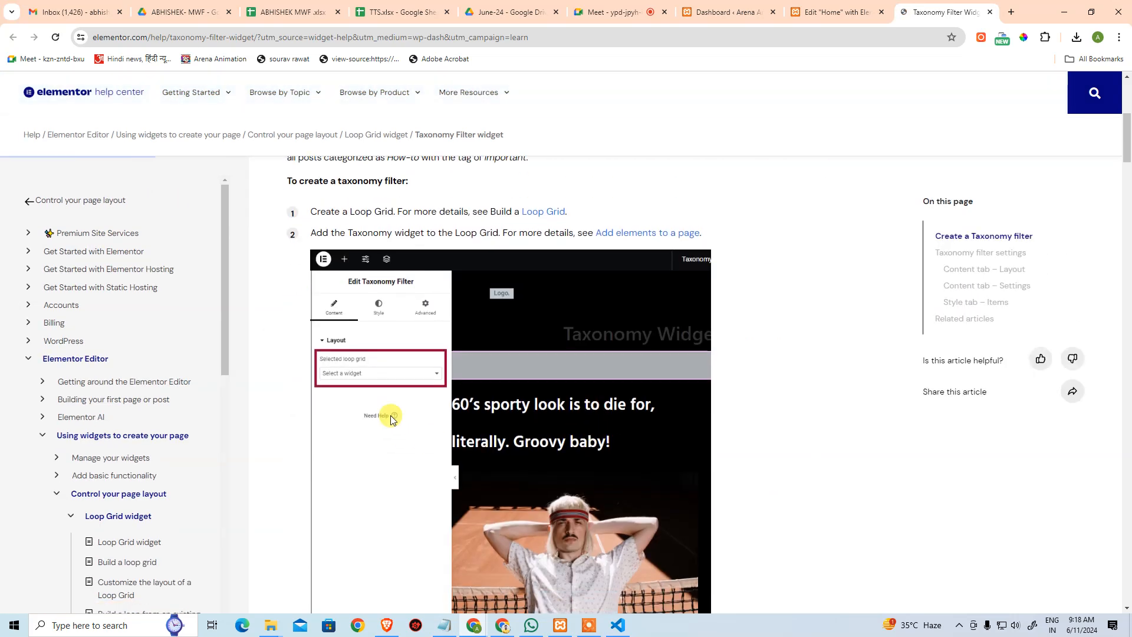
{"action": "scroll", "coordinate": [322, 326], "scroll_direction": "up", "scroll_amount": 2}
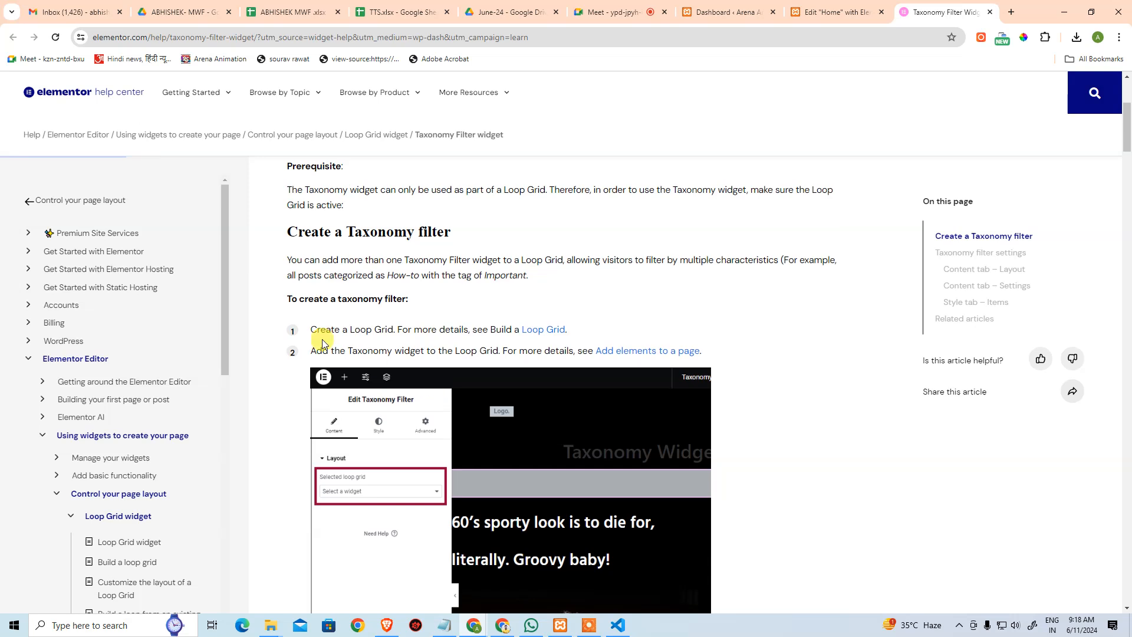
{"action": "scroll", "coordinate": [530, 376], "scroll_direction": "down", "scroll_amount": 9}
{"action": "scroll", "coordinate": [534, 393], "scroll_direction": "down", "scroll_amount": 3}
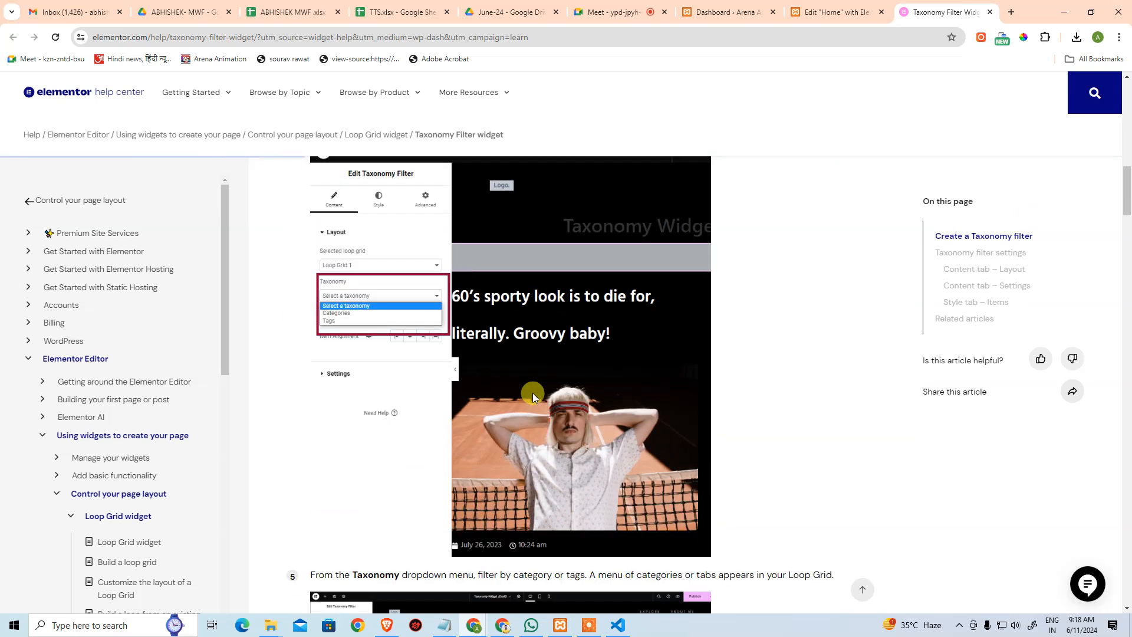
{"action": "scroll", "coordinate": [590, 395], "scroll_direction": "down", "scroll_amount": 2}
{"action": "scroll", "coordinate": [501, 359], "scroll_direction": "up", "scroll_amount": 1}
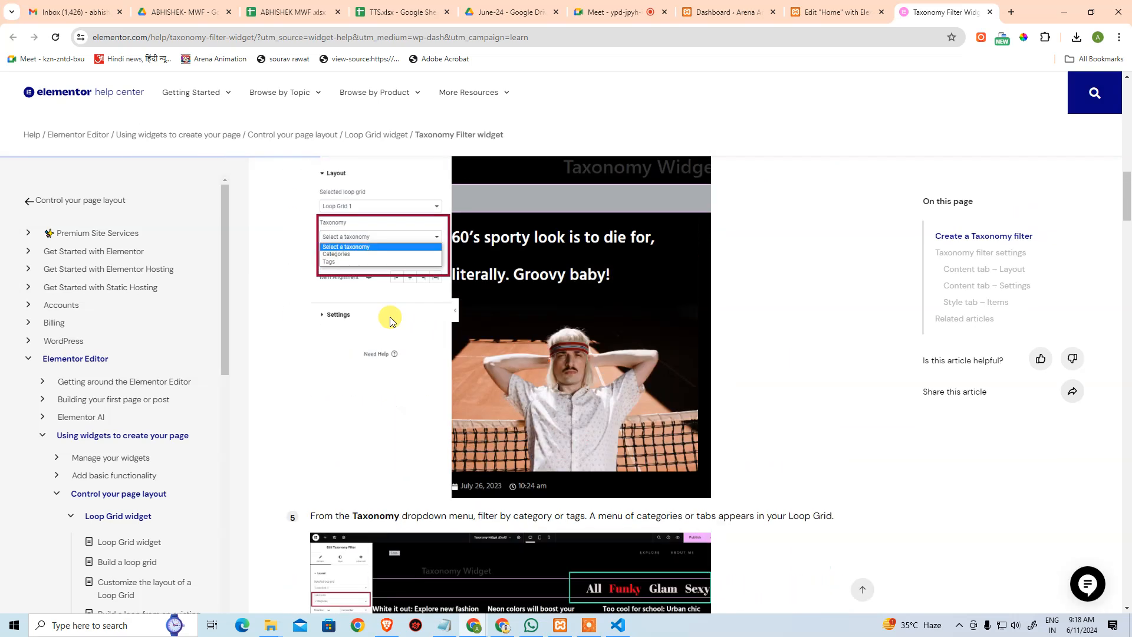
{"action": "scroll", "coordinate": [510, 360], "scroll_direction": "down", "scroll_amount": 6}
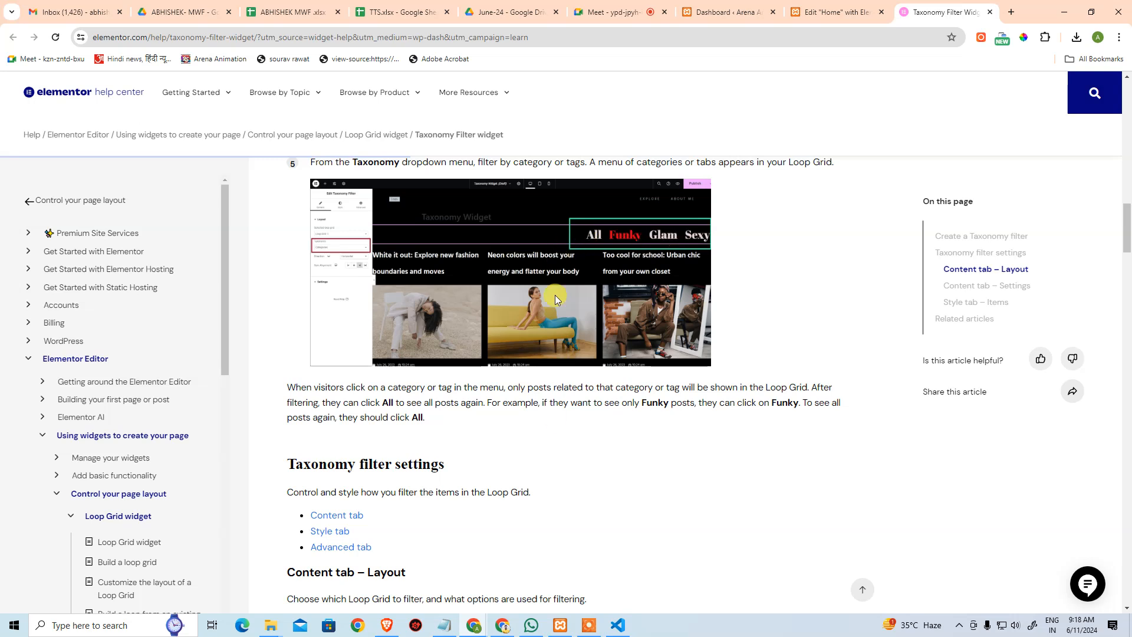
{"action": "scroll", "coordinate": [553, 419], "scroll_direction": "down", "scroll_amount": 5}
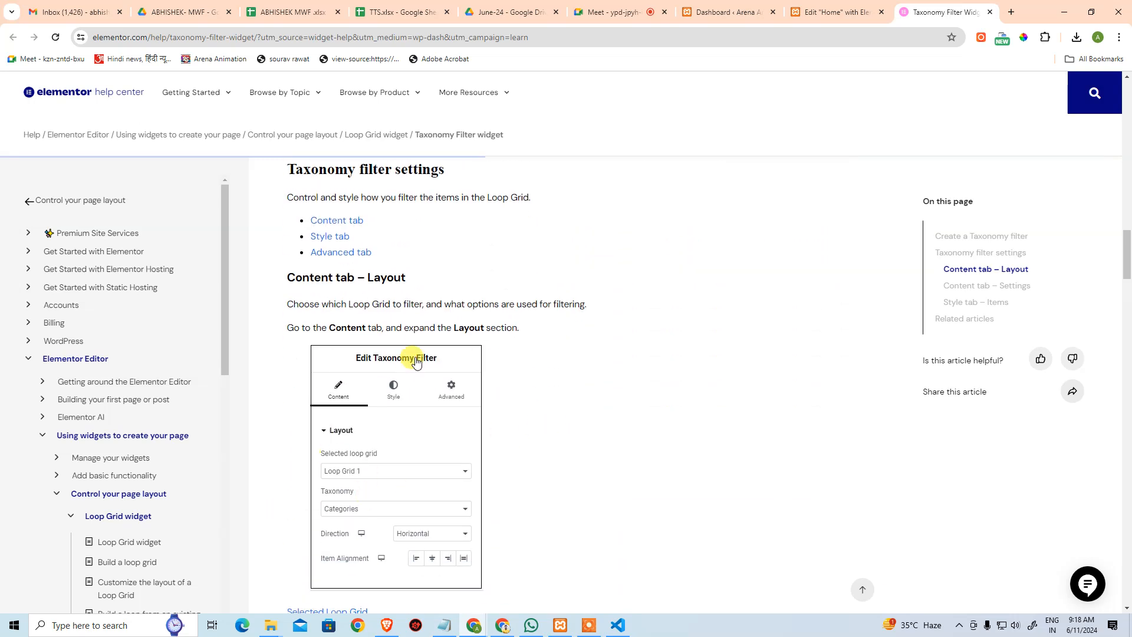
- Read the Taxonomy Filter article's remaining settings and open its step 5 example image in a separate tab
{"action": "scroll", "coordinate": [404, 331], "scroll_direction": "down", "scroll_amount": 11}
{"action": "scroll", "coordinate": [411, 389], "scroll_direction": "down", "scroll_amount": 18}
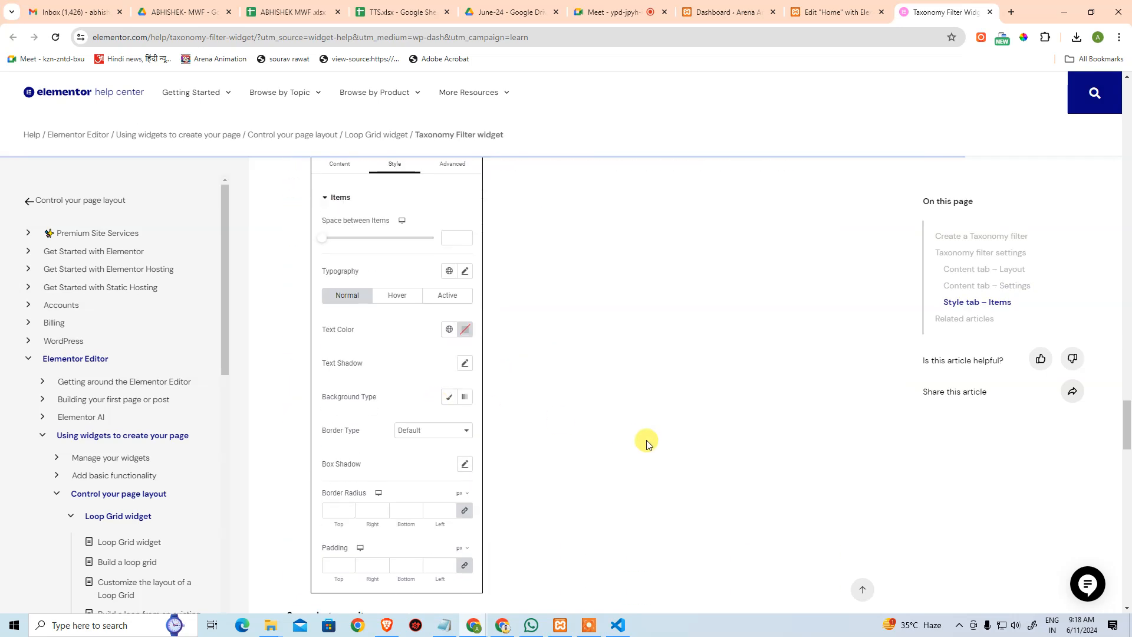
{"action": "scroll", "coordinate": [647, 442], "scroll_direction": "up", "scroll_amount": 20}
{"action": "scroll", "coordinate": [646, 439], "scroll_direction": "up", "scroll_amount": 1}
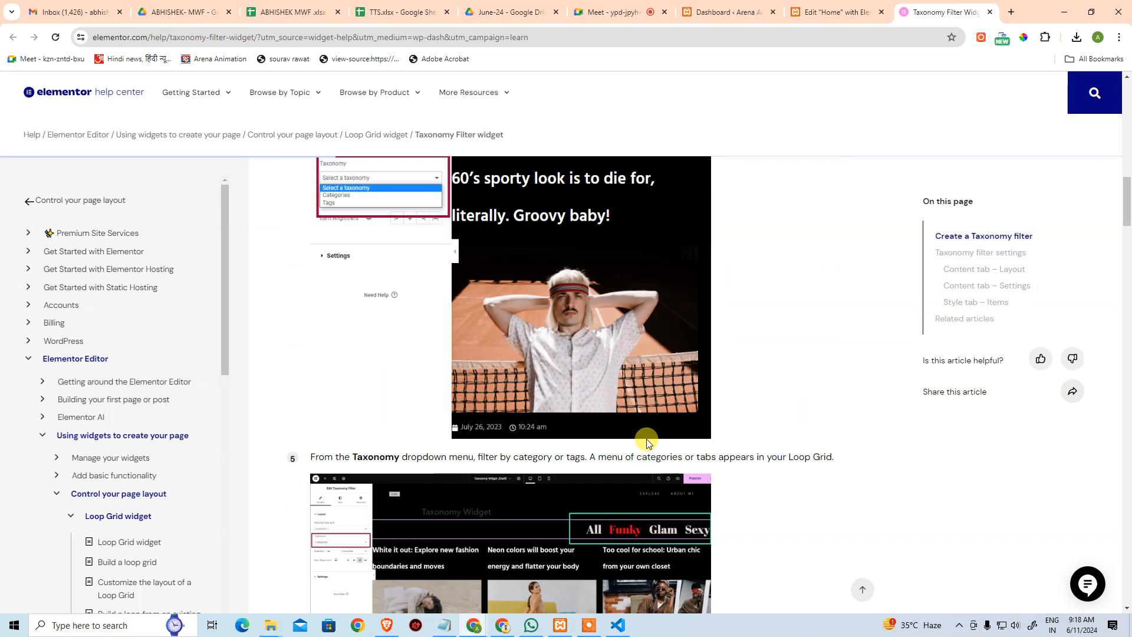
{"action": "scroll", "coordinate": [708, 448], "scroll_direction": "down", "scroll_amount": 2}
{"action": "left_click_drag", "start_coordinate": [398, 402], "coordinate": [962, 17]}
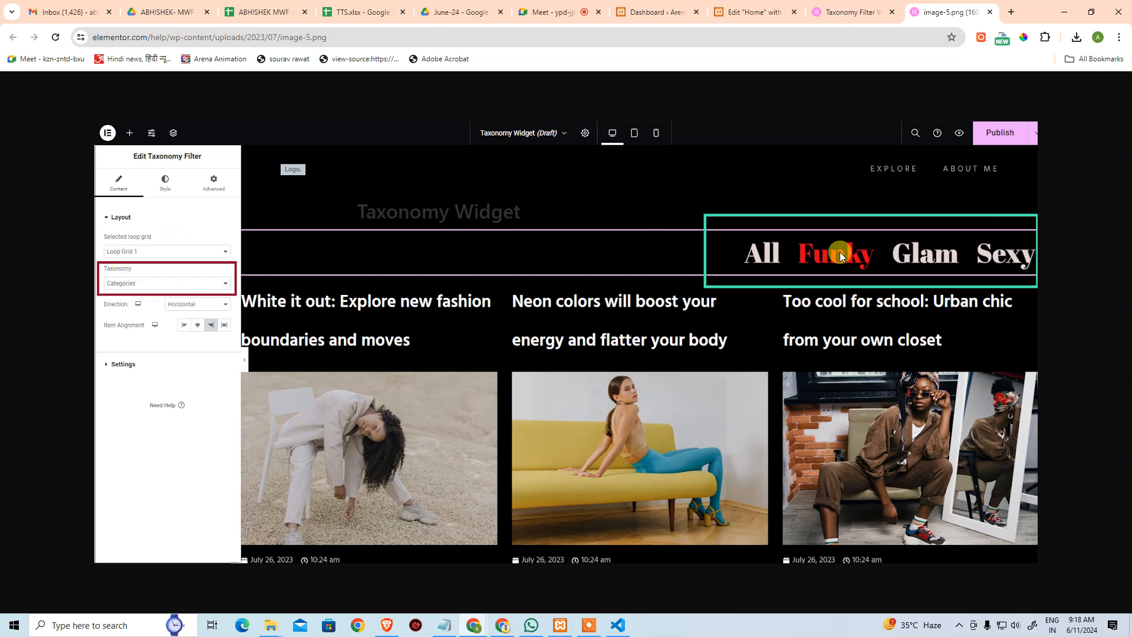
- Open aninews.in in a new tab and examine the tags beneath its lead story about the External Affairs Minister
{"action": "left_click", "coordinate": [1010, 14]}
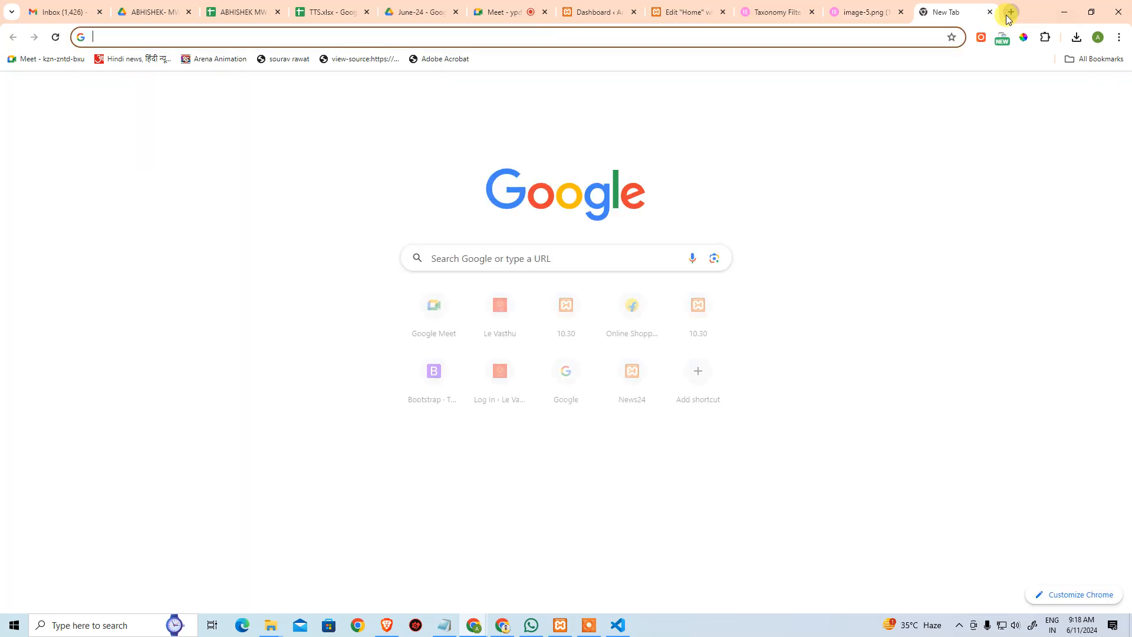
{"action": "type", "text": "ani"}
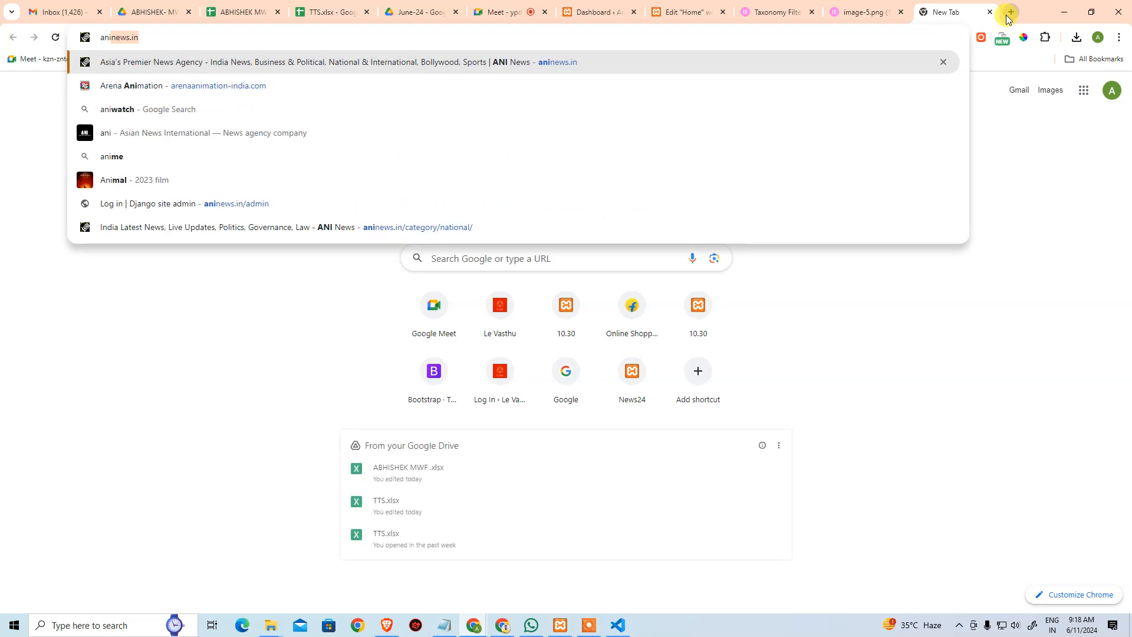
{"action": "key", "text": "Return"}
{"action": "scroll", "coordinate": [632, 480], "scroll_direction": "down", "scroll_amount": 3}
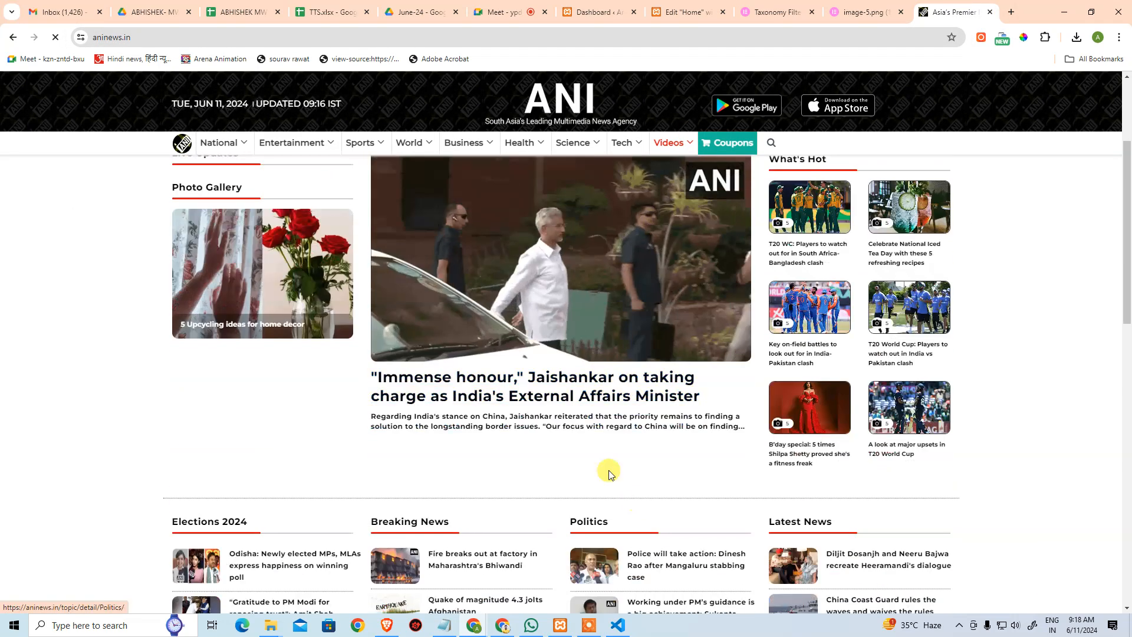
{"action": "left_click", "coordinate": [607, 374]}
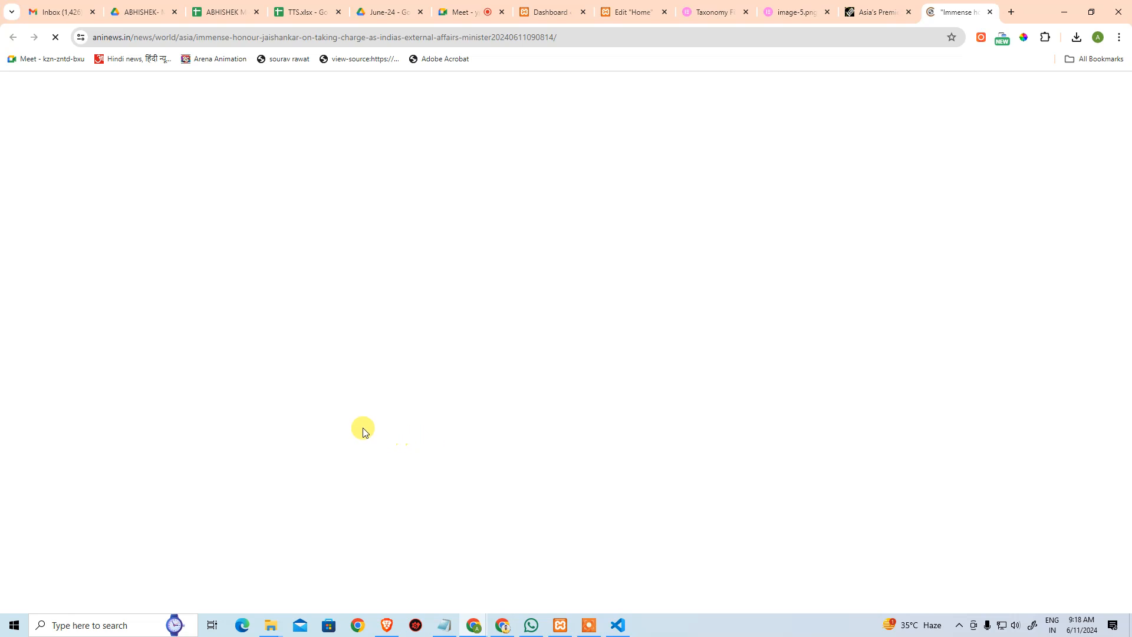
{"action": "scroll", "coordinate": [373, 479], "scroll_direction": "down", "scroll_amount": 15}
{"action": "scroll", "coordinate": [373, 479], "scroll_direction": "down", "scroll_amount": 20}
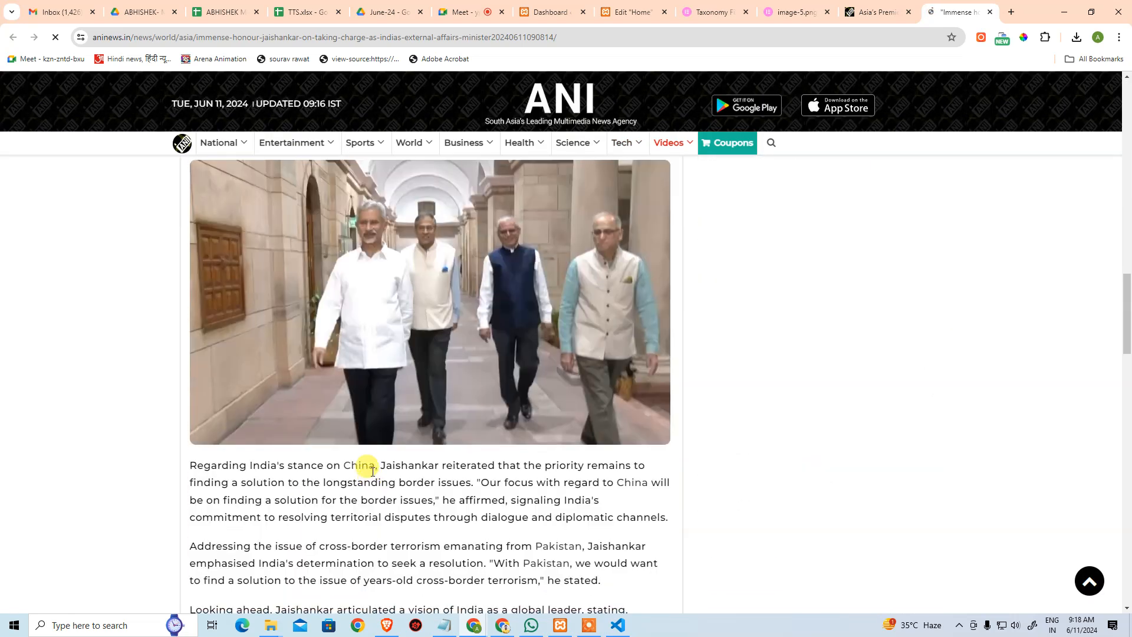
{"action": "scroll", "coordinate": [316, 449], "scroll_direction": "down", "scroll_amount": 12}
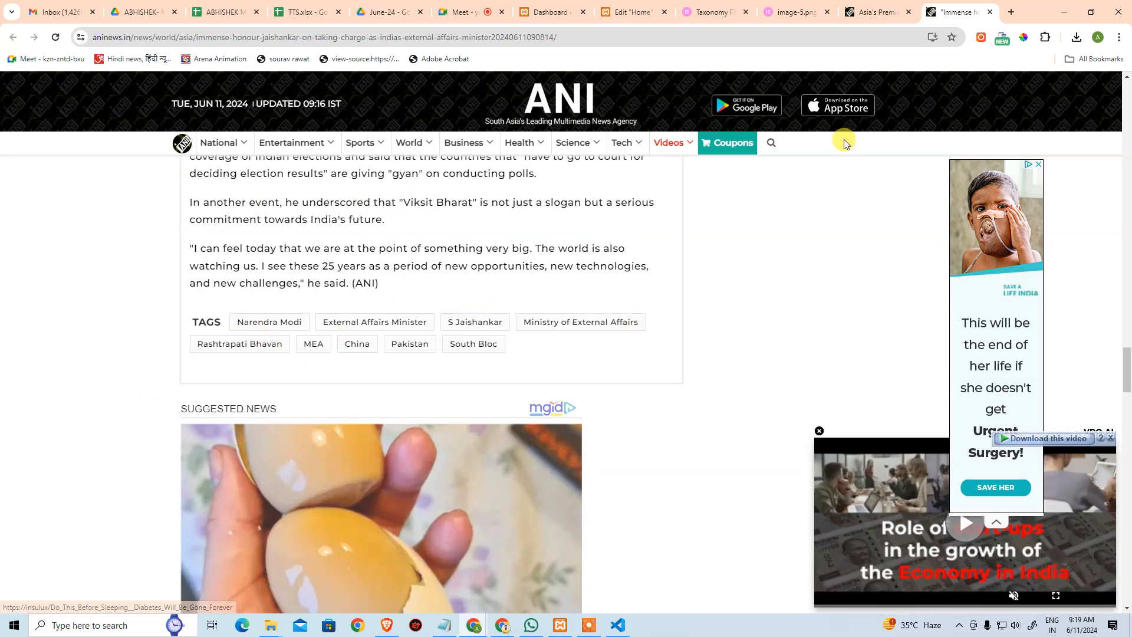
- Return to the Home page editor, collapse the Layout and Basic widget categories, and look through the Pro widgets
{"action": "left_click", "coordinate": [712, 12]}
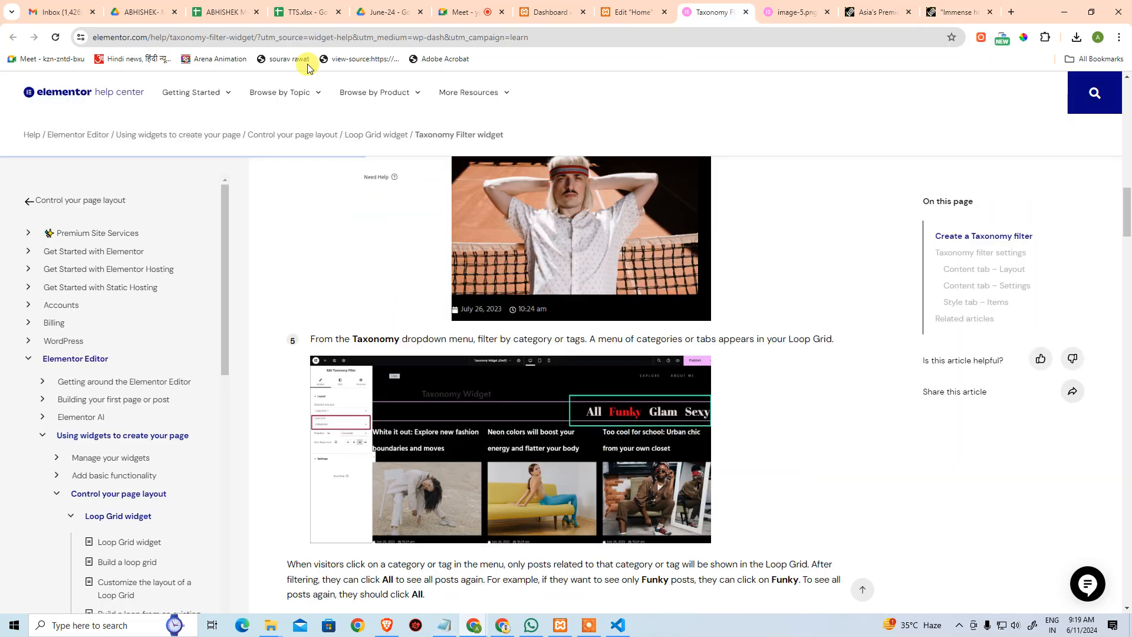
{"action": "left_click", "coordinate": [560, 12]}
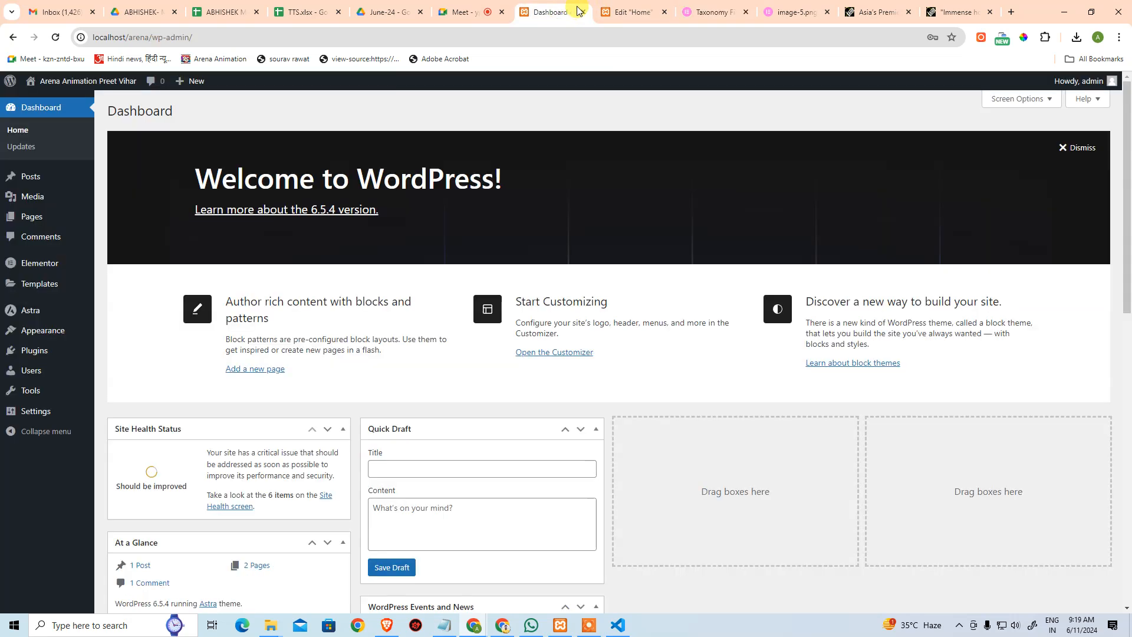
{"action": "left_click", "coordinate": [632, 11]}
{"action": "left_click", "coordinate": [207, 232]}
{"action": "scroll", "coordinate": [90, 359], "scroll_direction": "down", "scroll_amount": 10}
{"action": "scroll", "coordinate": [88, 354], "scroll_direction": "up", "scroll_amount": 10}
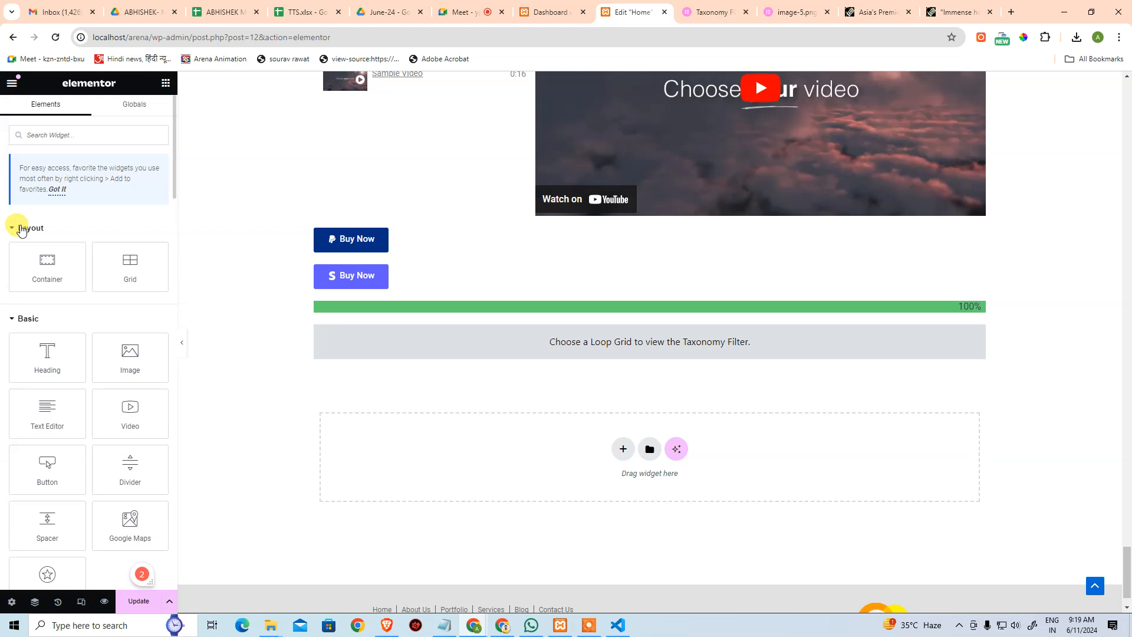
{"action": "left_click", "coordinate": [23, 232]}
{"action": "left_click", "coordinate": [22, 255]}
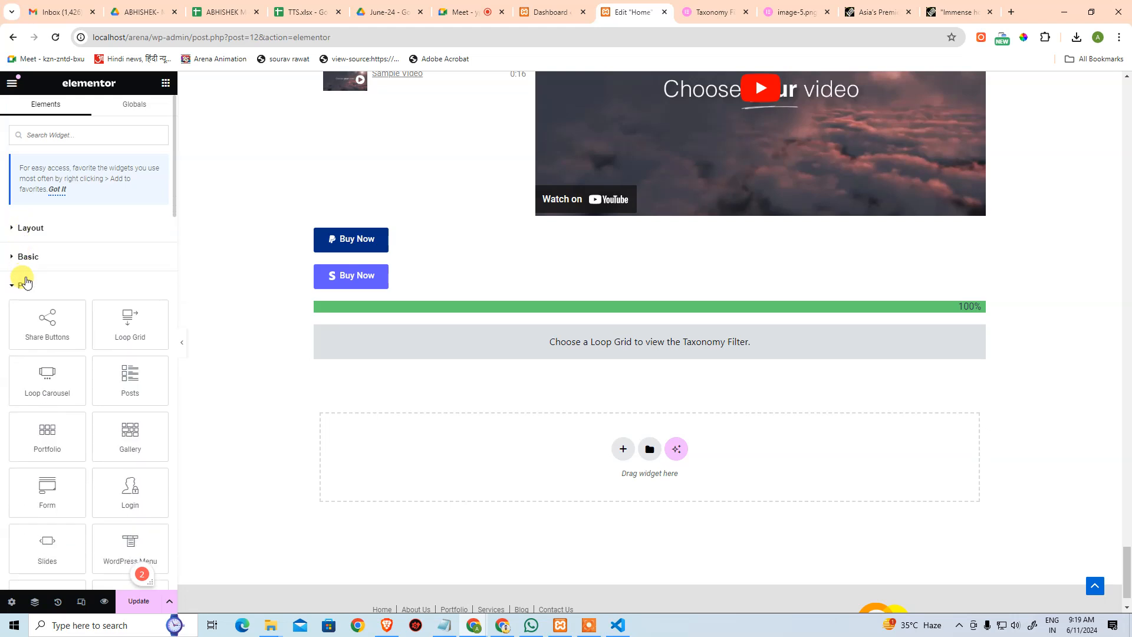
{"action": "scroll", "coordinate": [62, 337], "scroll_direction": "down", "scroll_amount": 15}
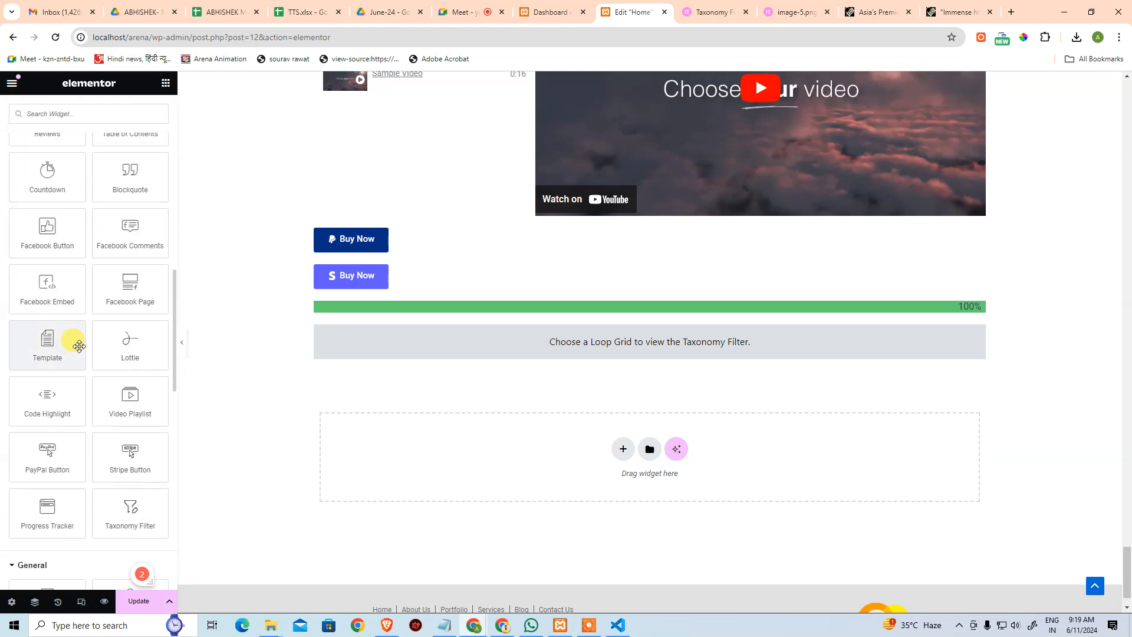
{"action": "scroll", "coordinate": [84, 491], "scroll_direction": "up", "scroll_amount": 15}
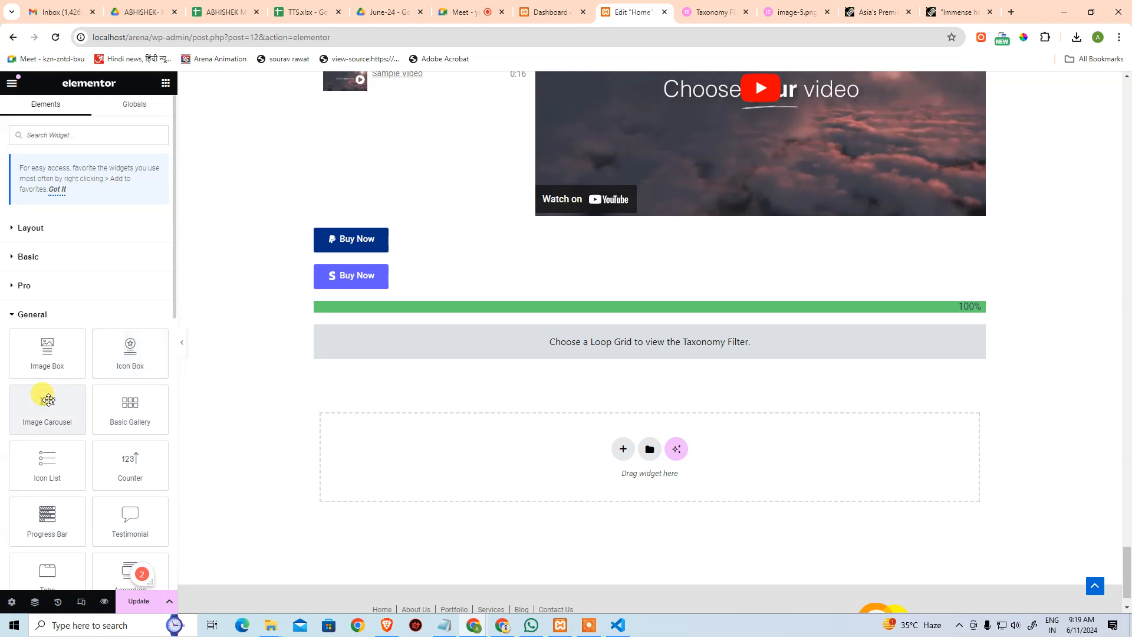
- Look through the General category's widgets, from Image Box to Text Path
{"action": "scroll", "coordinate": [47, 401], "scroll_direction": "down", "scroll_amount": 2}
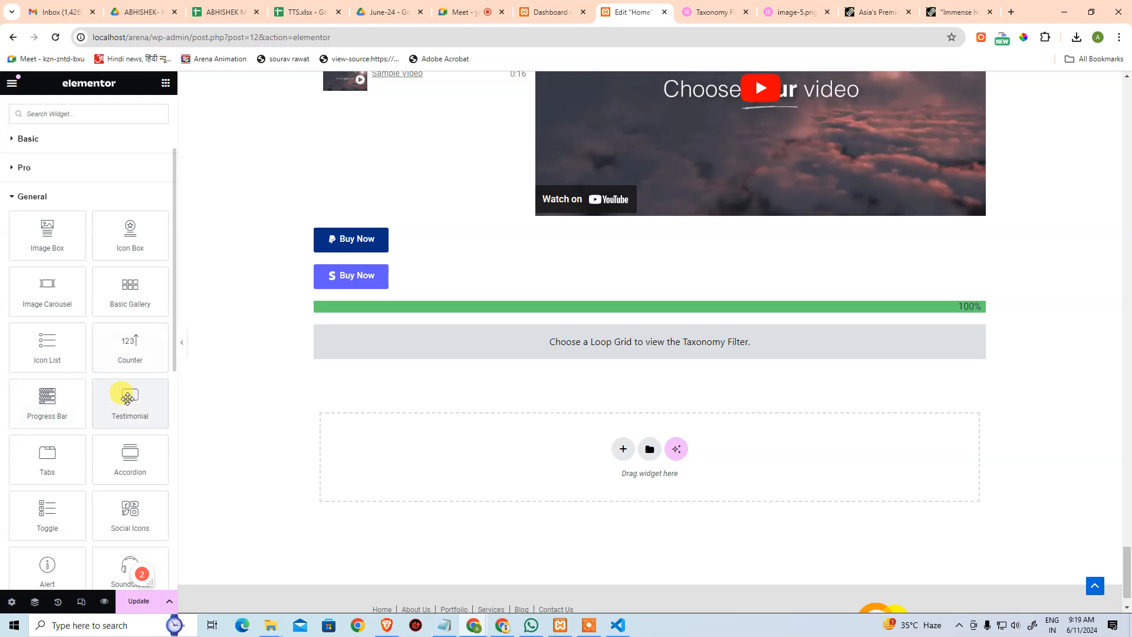
{"action": "scroll", "coordinate": [109, 466], "scroll_direction": "down", "scroll_amount": 3}
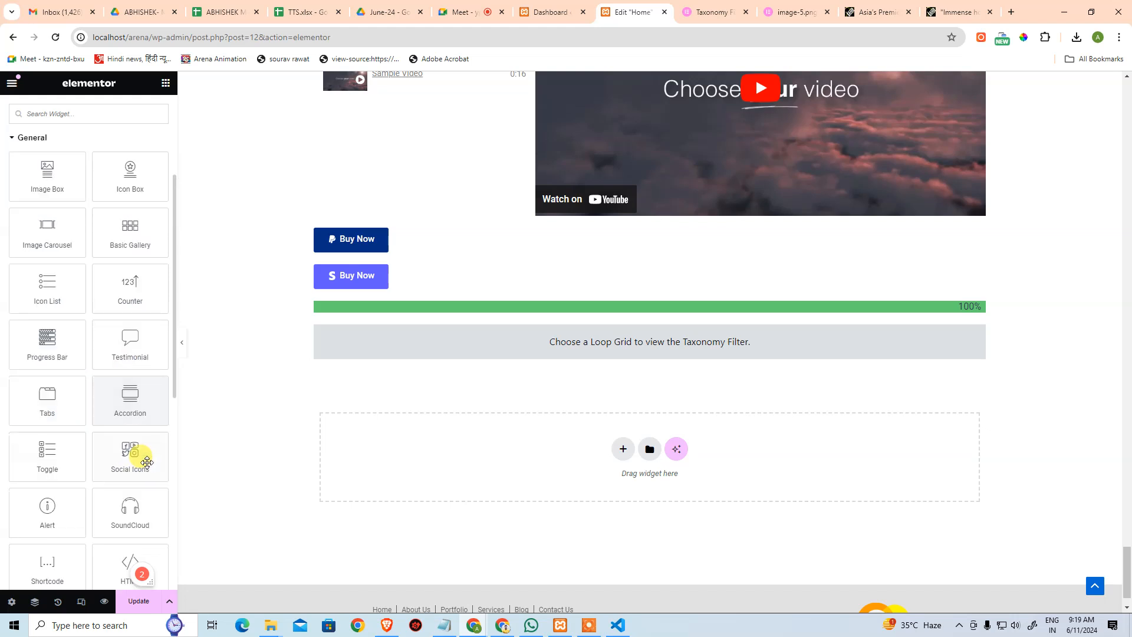
{"action": "scroll", "coordinate": [88, 413], "scroll_direction": "up", "scroll_amount": 2}
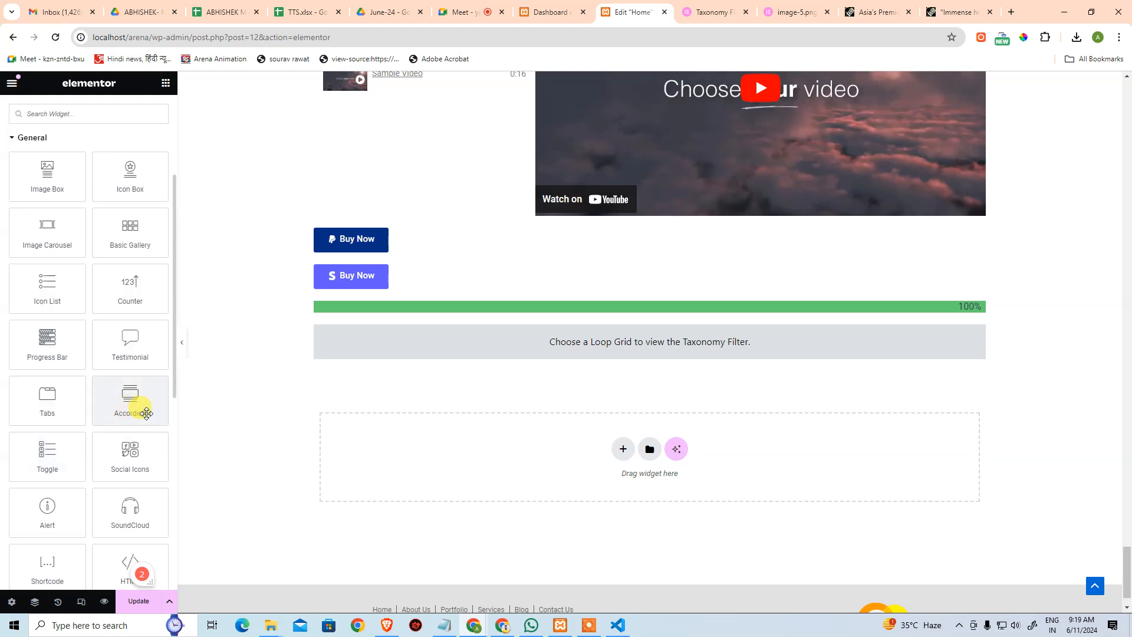
{"action": "scroll", "coordinate": [146, 413], "scroll_direction": "down", "scroll_amount": 2}
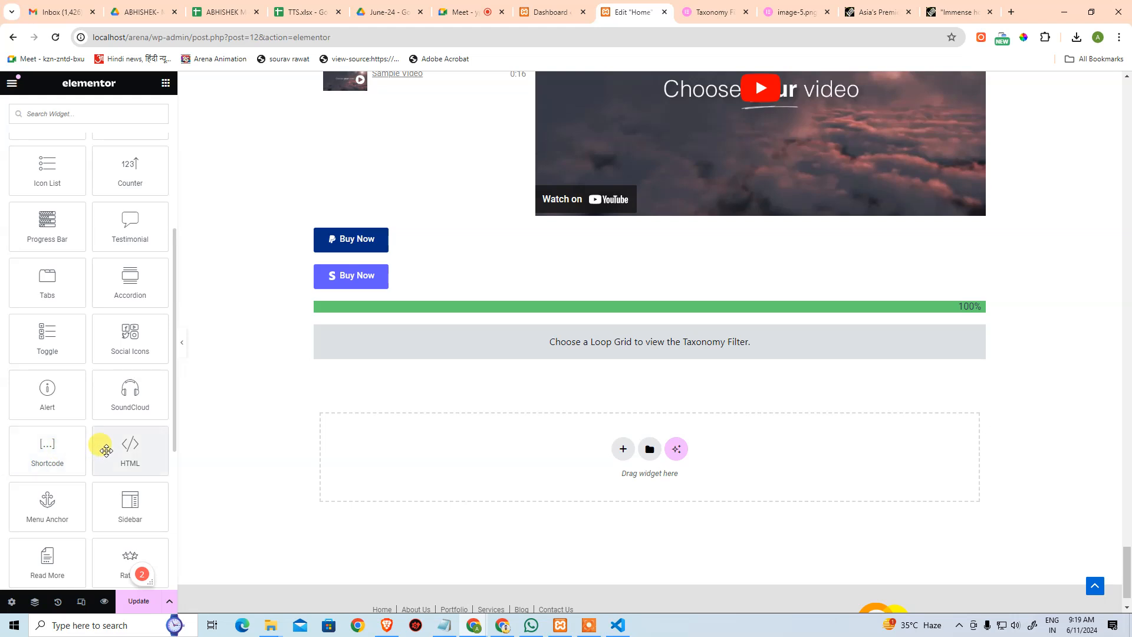
{"action": "scroll", "coordinate": [106, 451], "scroll_direction": "down", "scroll_amount": 1}
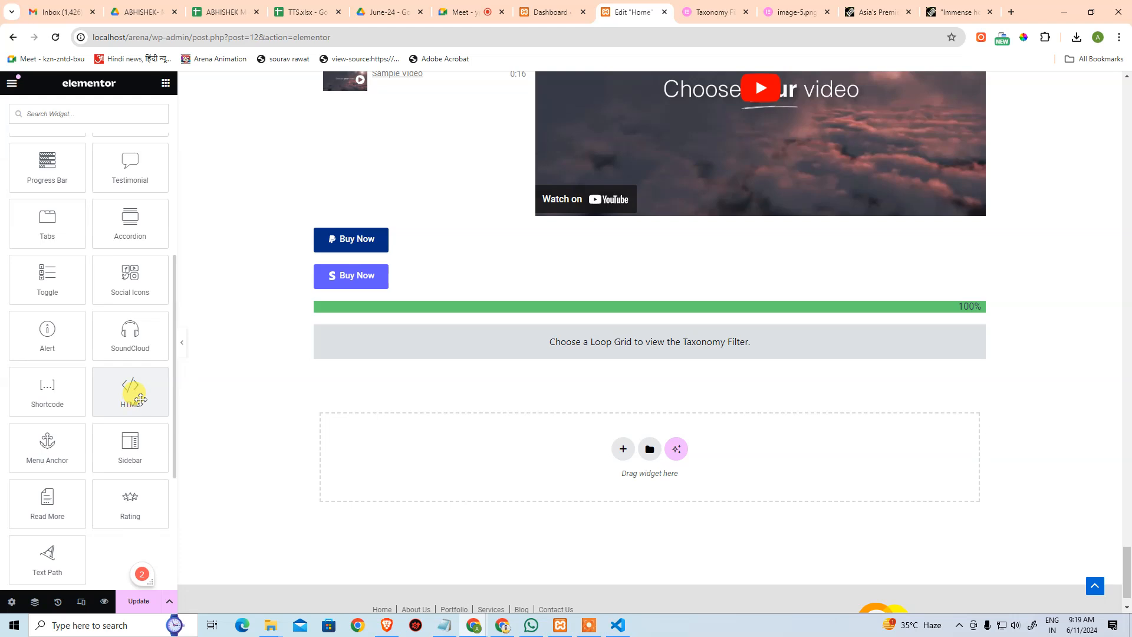
{"action": "scroll", "coordinate": [76, 420], "scroll_direction": "down", "scroll_amount": 3}
{"action": "scroll", "coordinate": [85, 383], "scroll_direction": "up", "scroll_amount": 7}
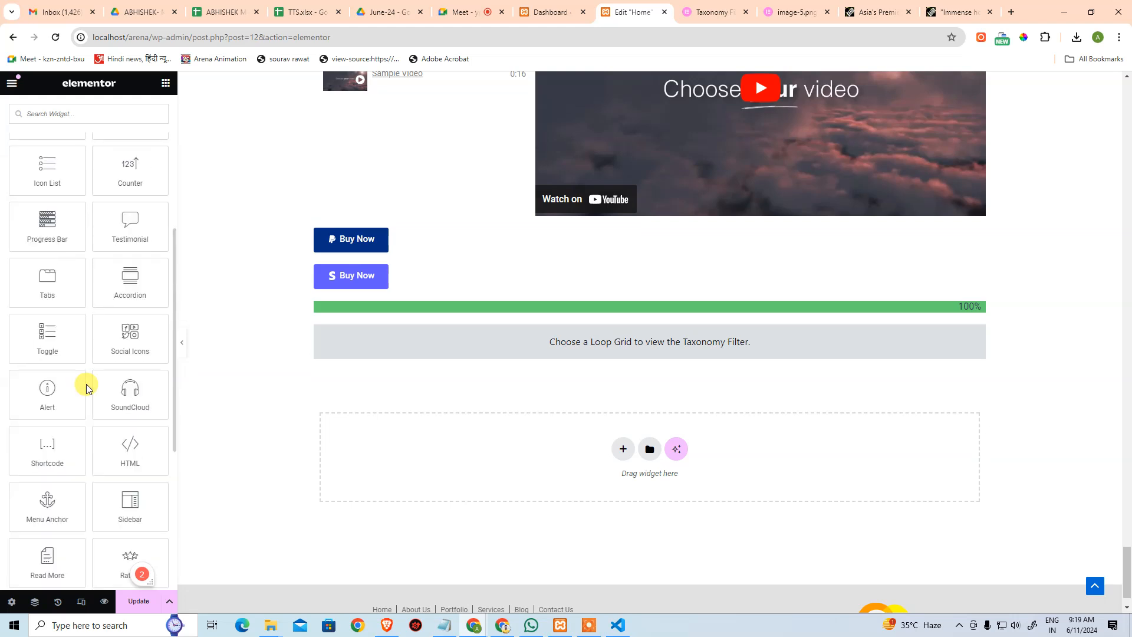
- Collapse the General category and look through the widgets in the Site, Single and WordPress categories
{"action": "left_click", "coordinate": [52, 199]}
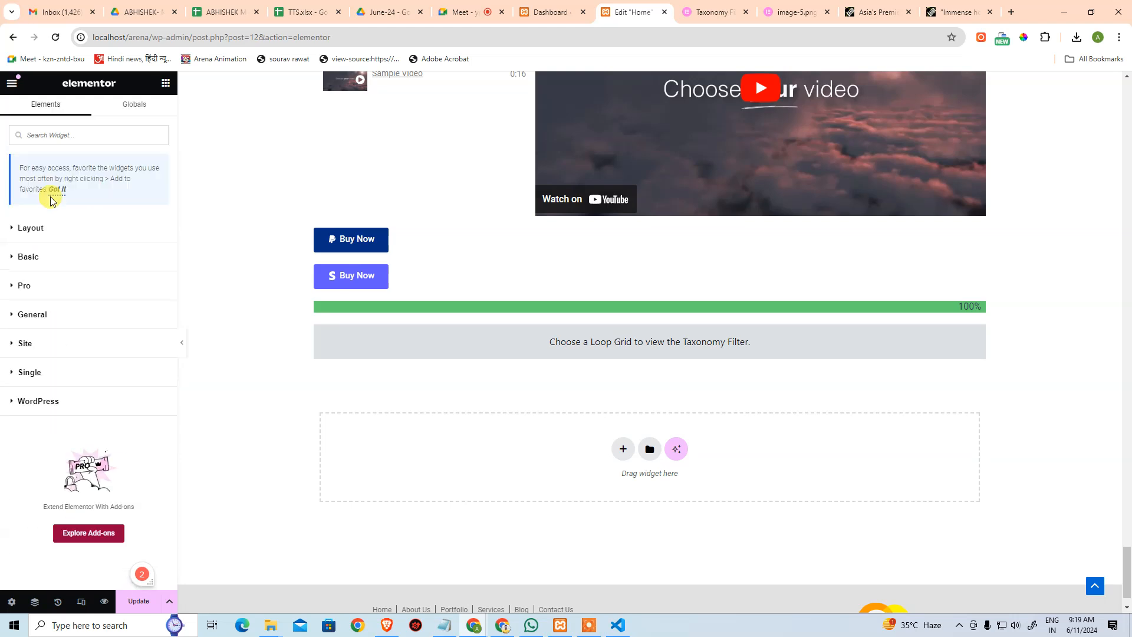
{"action": "left_click", "coordinate": [58, 345]}
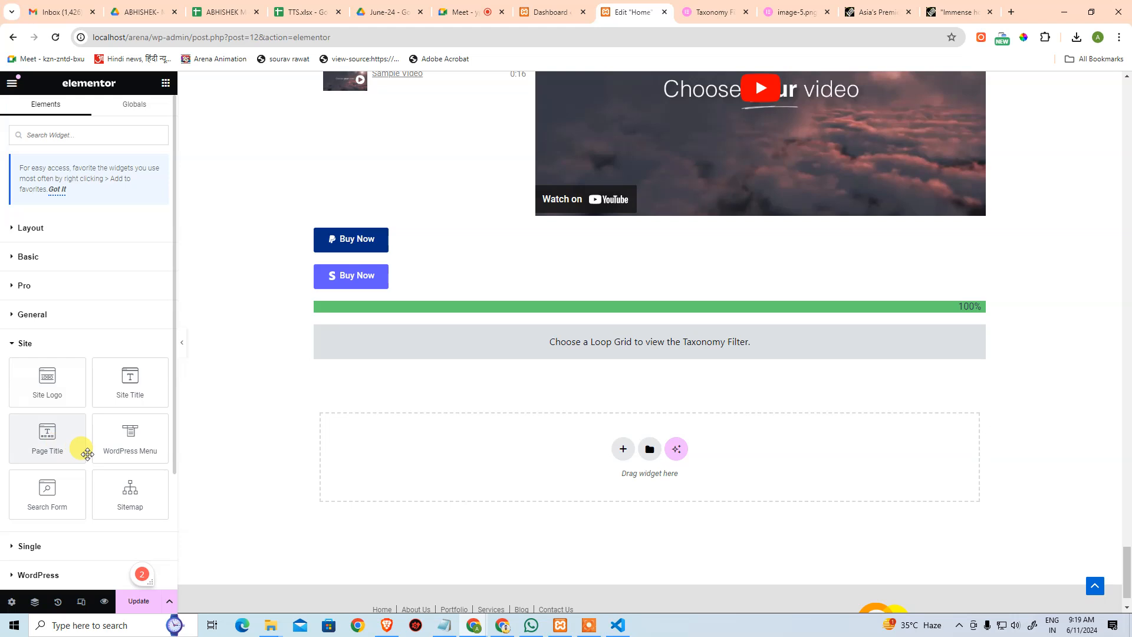
{"action": "left_click", "coordinate": [33, 347]}
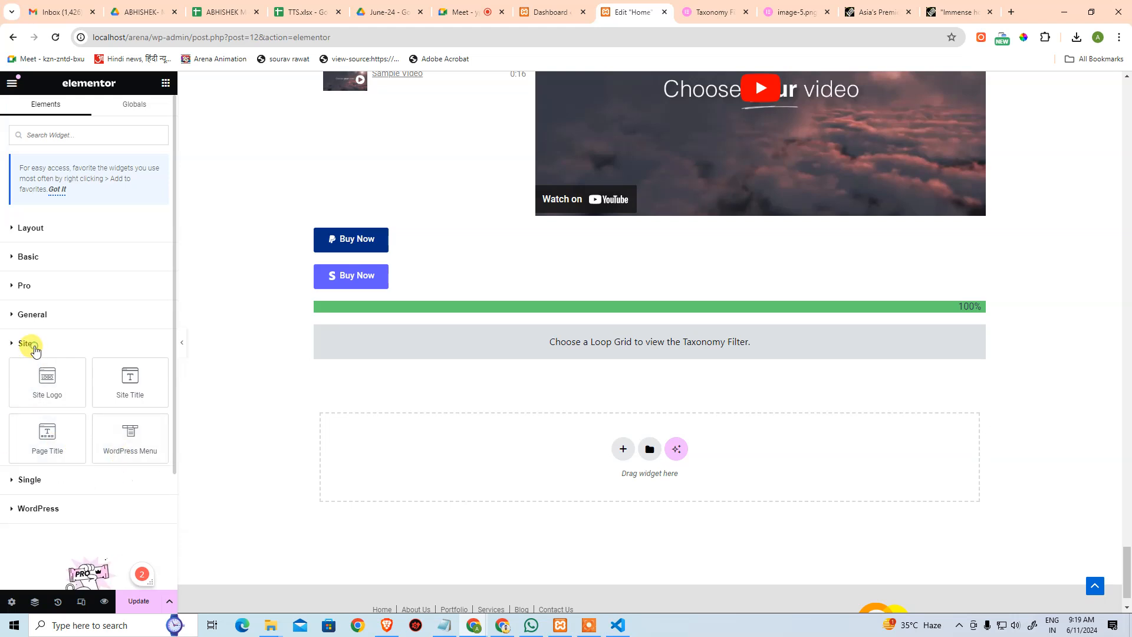
{"action": "left_click", "coordinate": [39, 372]}
{"action": "scroll", "coordinate": [144, 424], "scroll_direction": "down", "scroll_amount": 3}
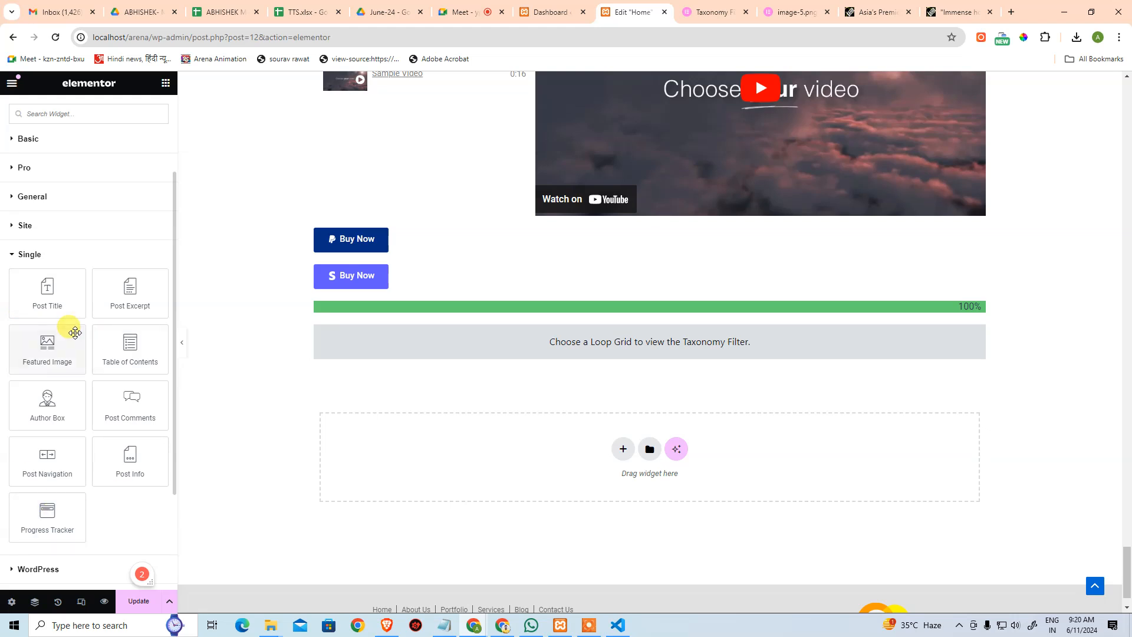
{"action": "left_click", "coordinate": [41, 254]}
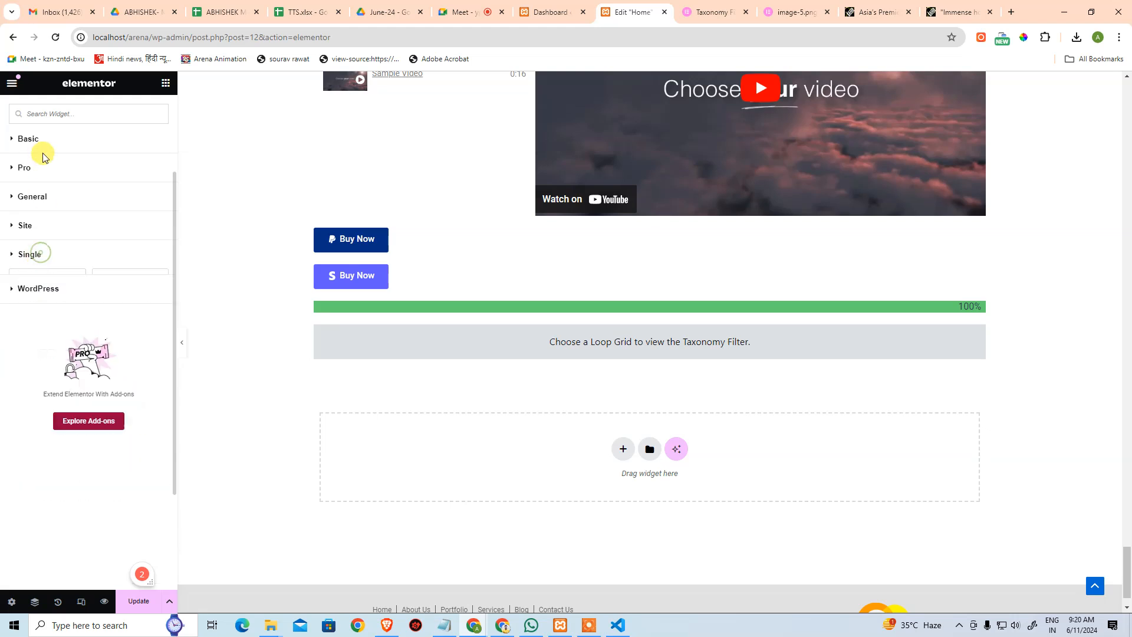
{"action": "left_click", "coordinate": [48, 402]}
{"action": "scroll", "coordinate": [104, 425], "scroll_direction": "down", "scroll_amount": 6}
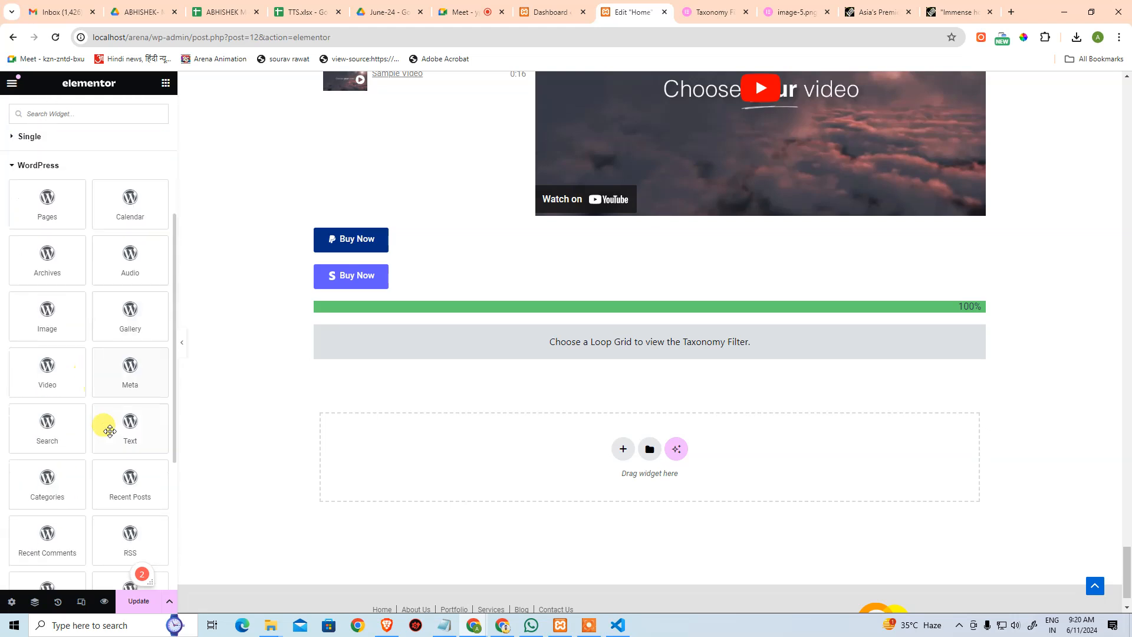
{"action": "scroll", "coordinate": [55, 407], "scroll_direction": "up", "scroll_amount": 7}
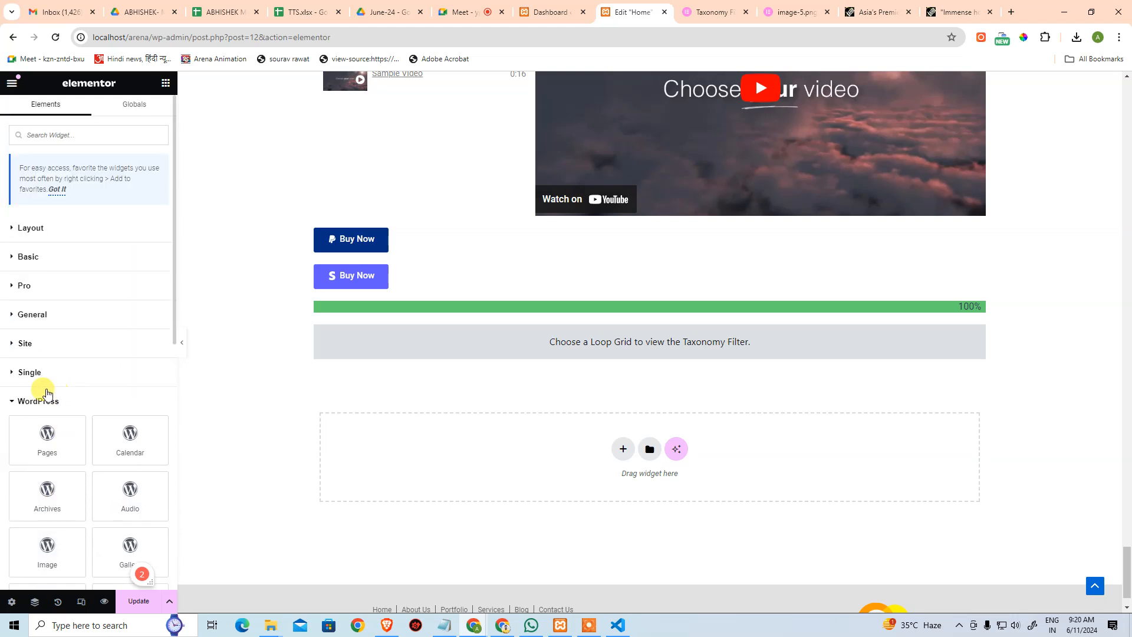
- Review the Pro widgets and the Home page content up to its header, and switch to the Google Meet call
{"action": "left_click", "coordinate": [36, 292]}
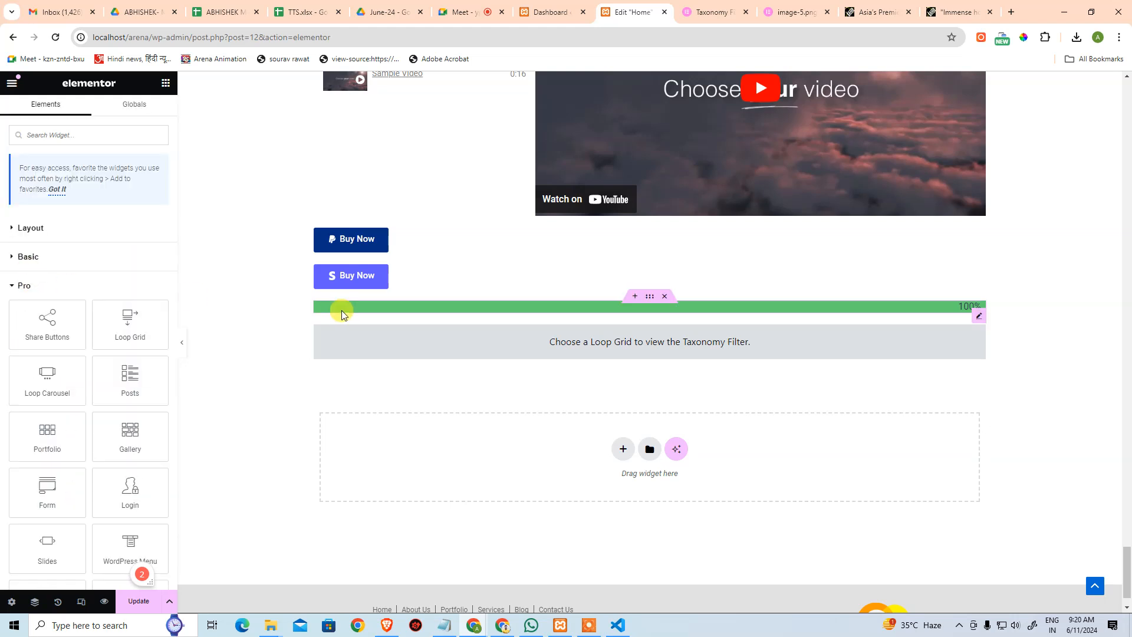
{"action": "scroll", "coordinate": [160, 458], "scroll_direction": "down", "scroll_amount": 5}
{"action": "scroll", "coordinate": [161, 458], "scroll_direction": "down", "scroll_amount": 10}
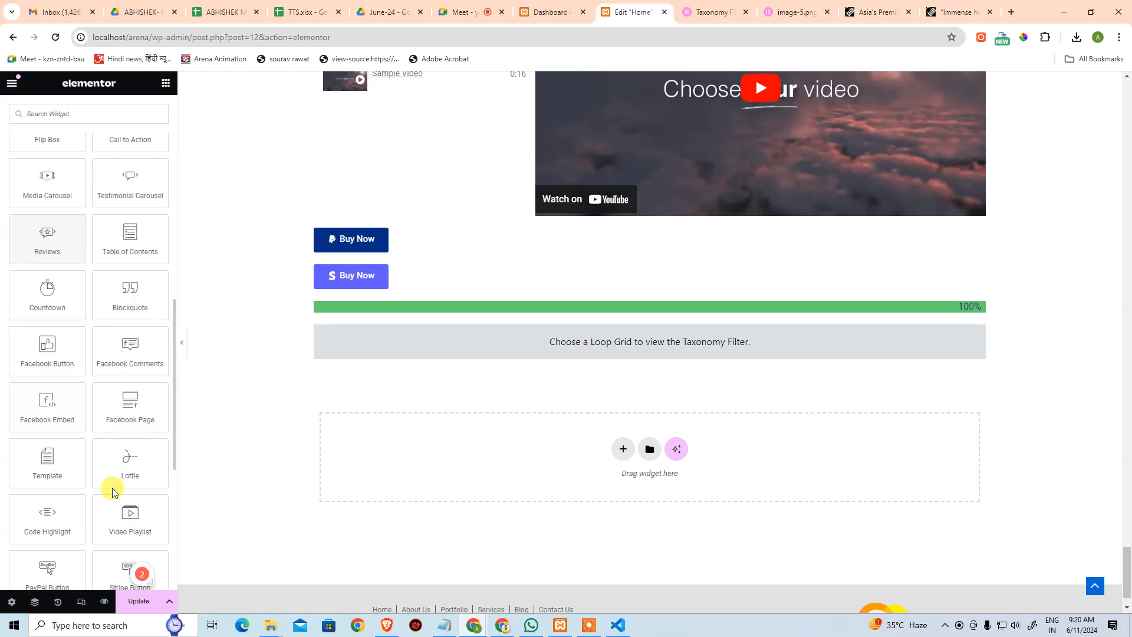
{"action": "scroll", "coordinate": [313, 484], "scroll_direction": "up", "scroll_amount": 6}
{"action": "scroll", "coordinate": [314, 483], "scroll_direction": "up", "scroll_amount": 15}
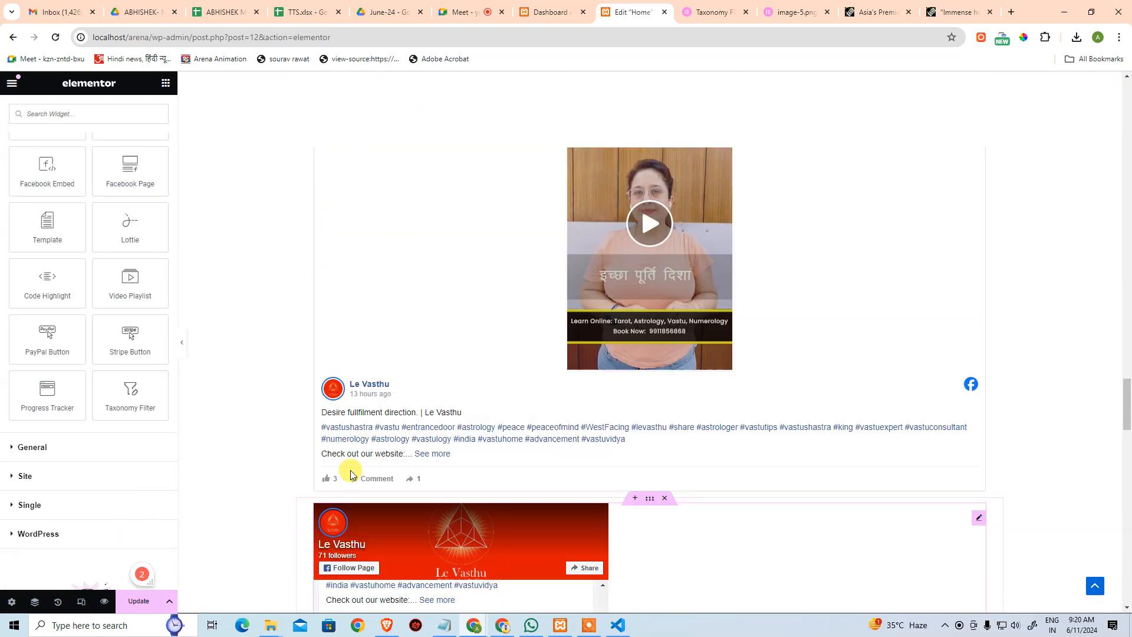
{"action": "scroll", "coordinate": [851, 423], "scroll_direction": "up", "scroll_amount": 15}
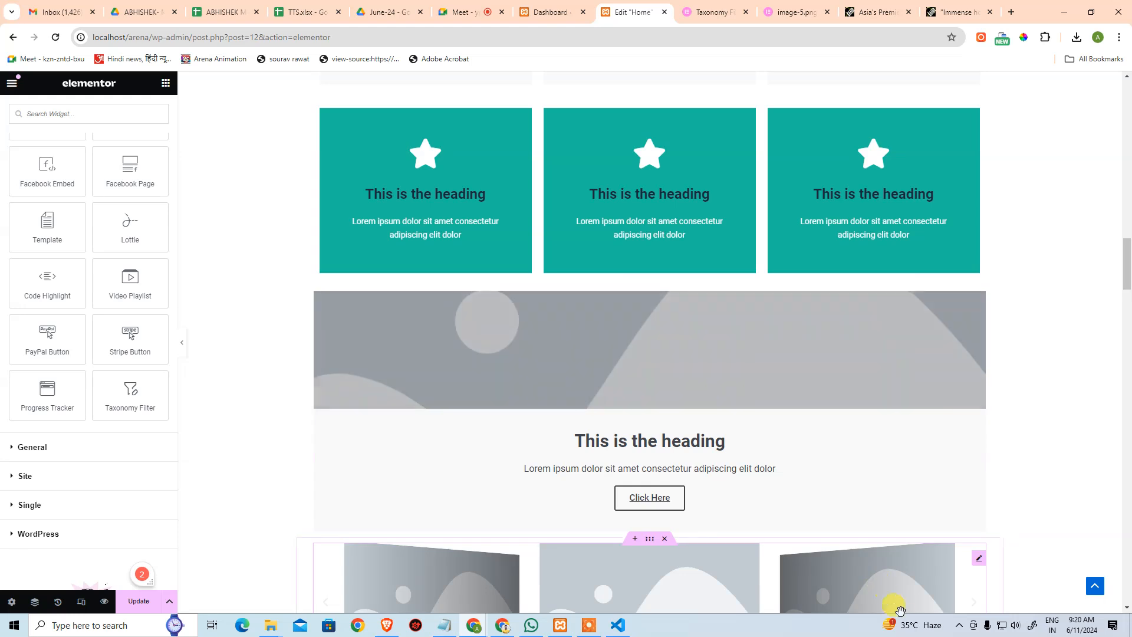
{"action": "scroll", "coordinate": [1030, 390], "scroll_direction": "up", "scroll_amount": 15}
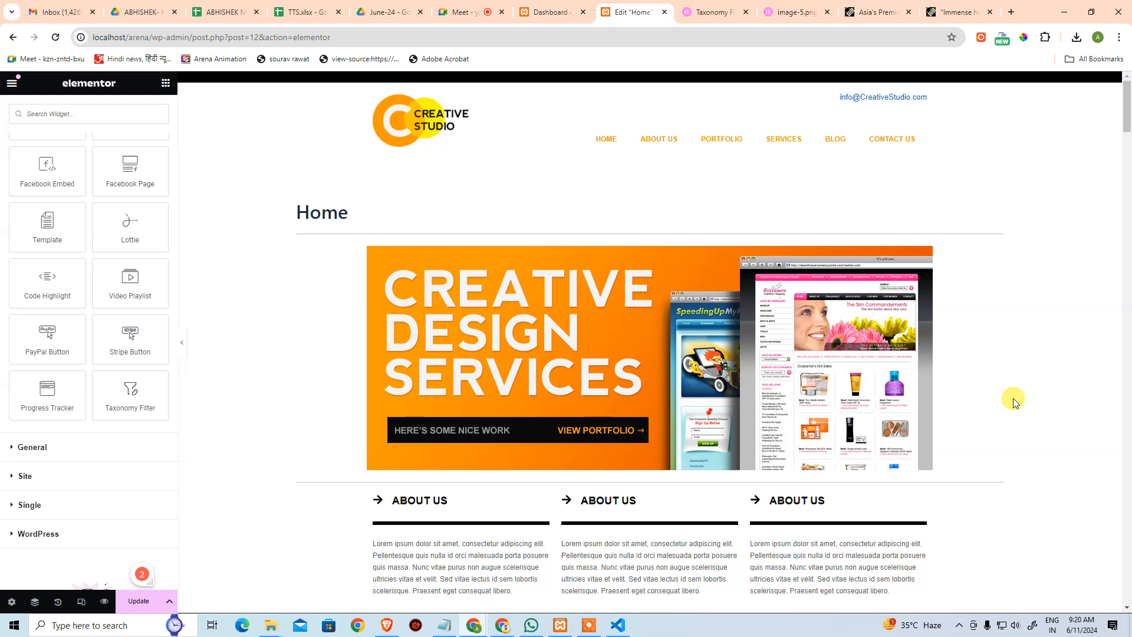
{"action": "left_click", "coordinate": [489, 6]}
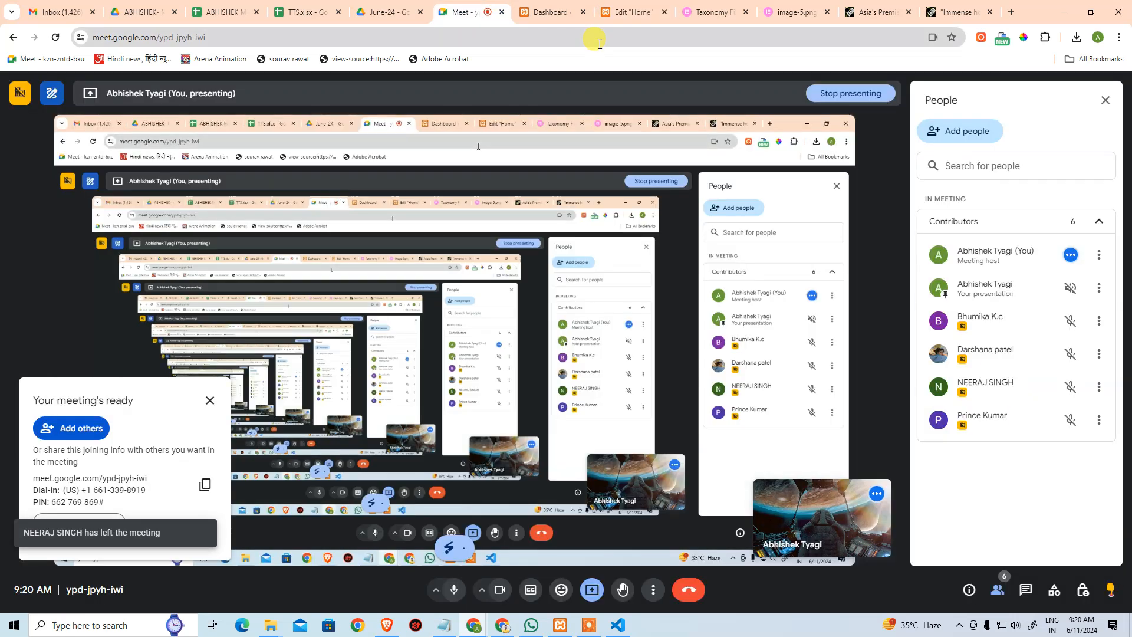